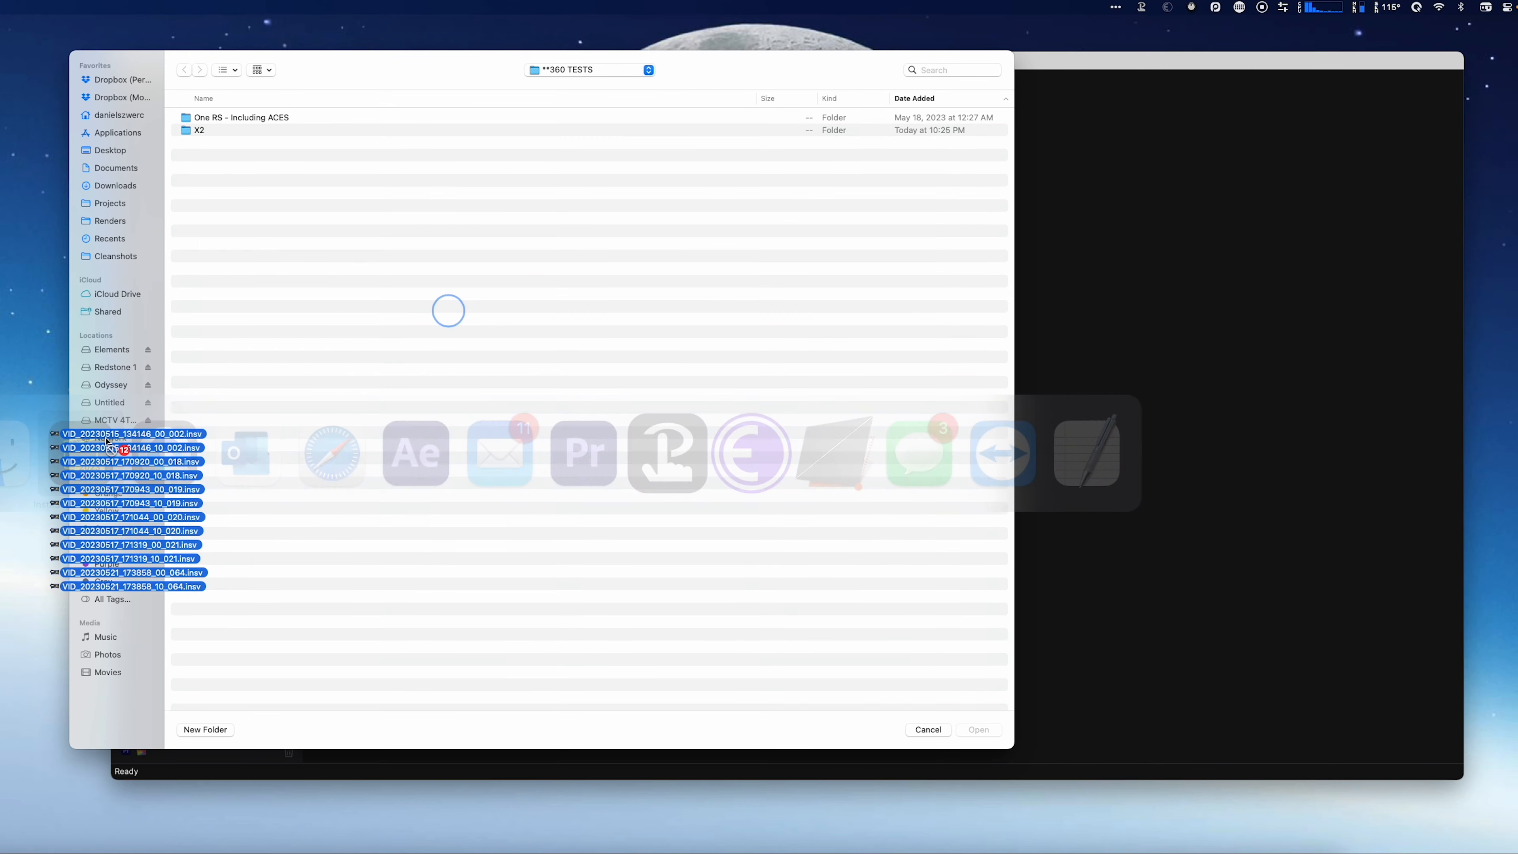
- Import the 12 selected .insv clips from the Insta360 Raw folder of 360 Samples
click(1216, 316)
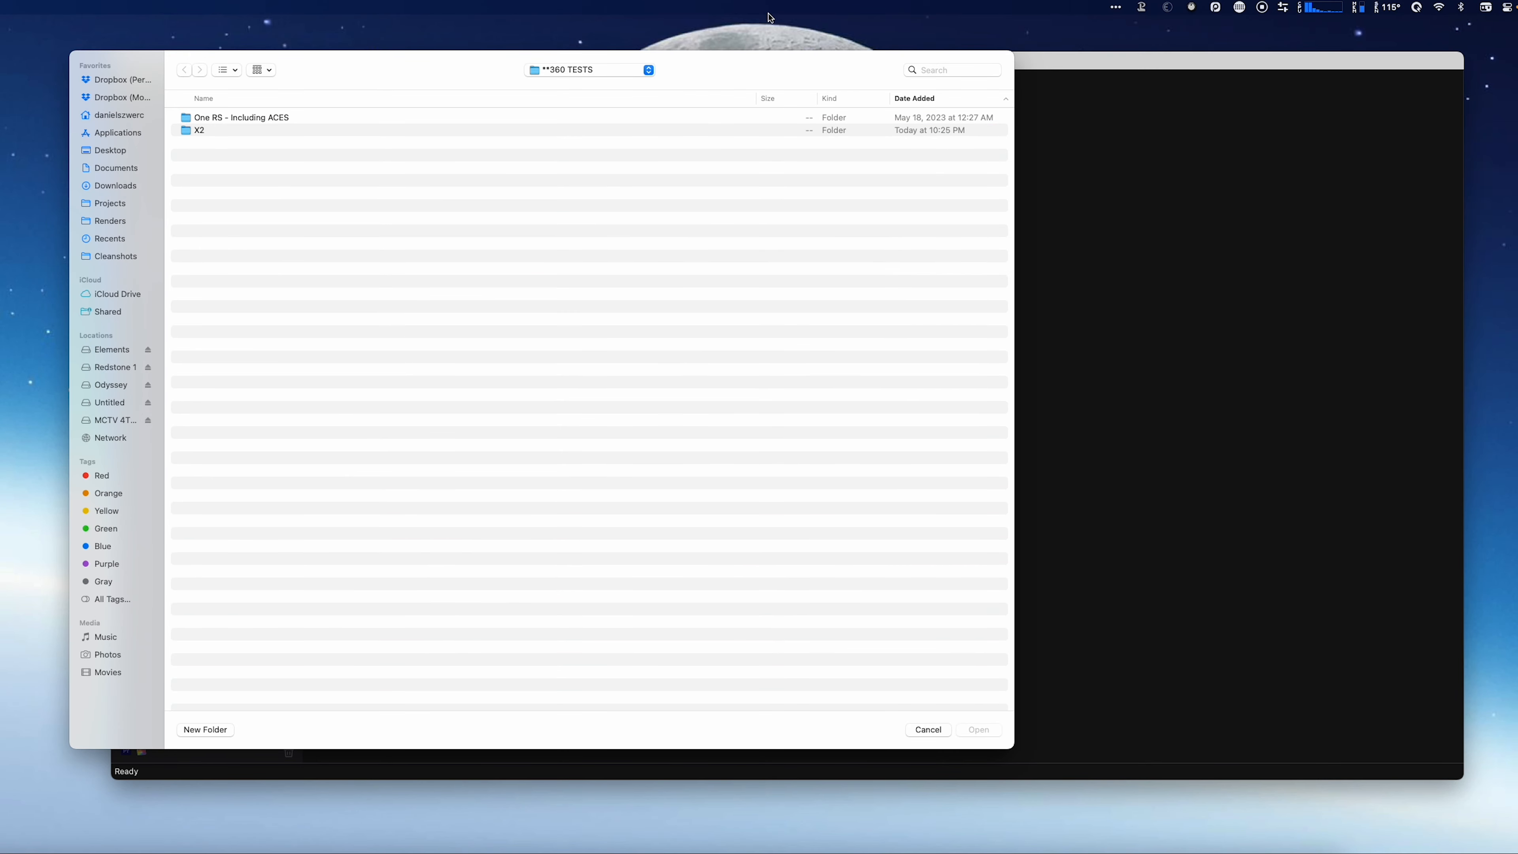
key(super+Tab)
drag(846, 323, 653, 169)
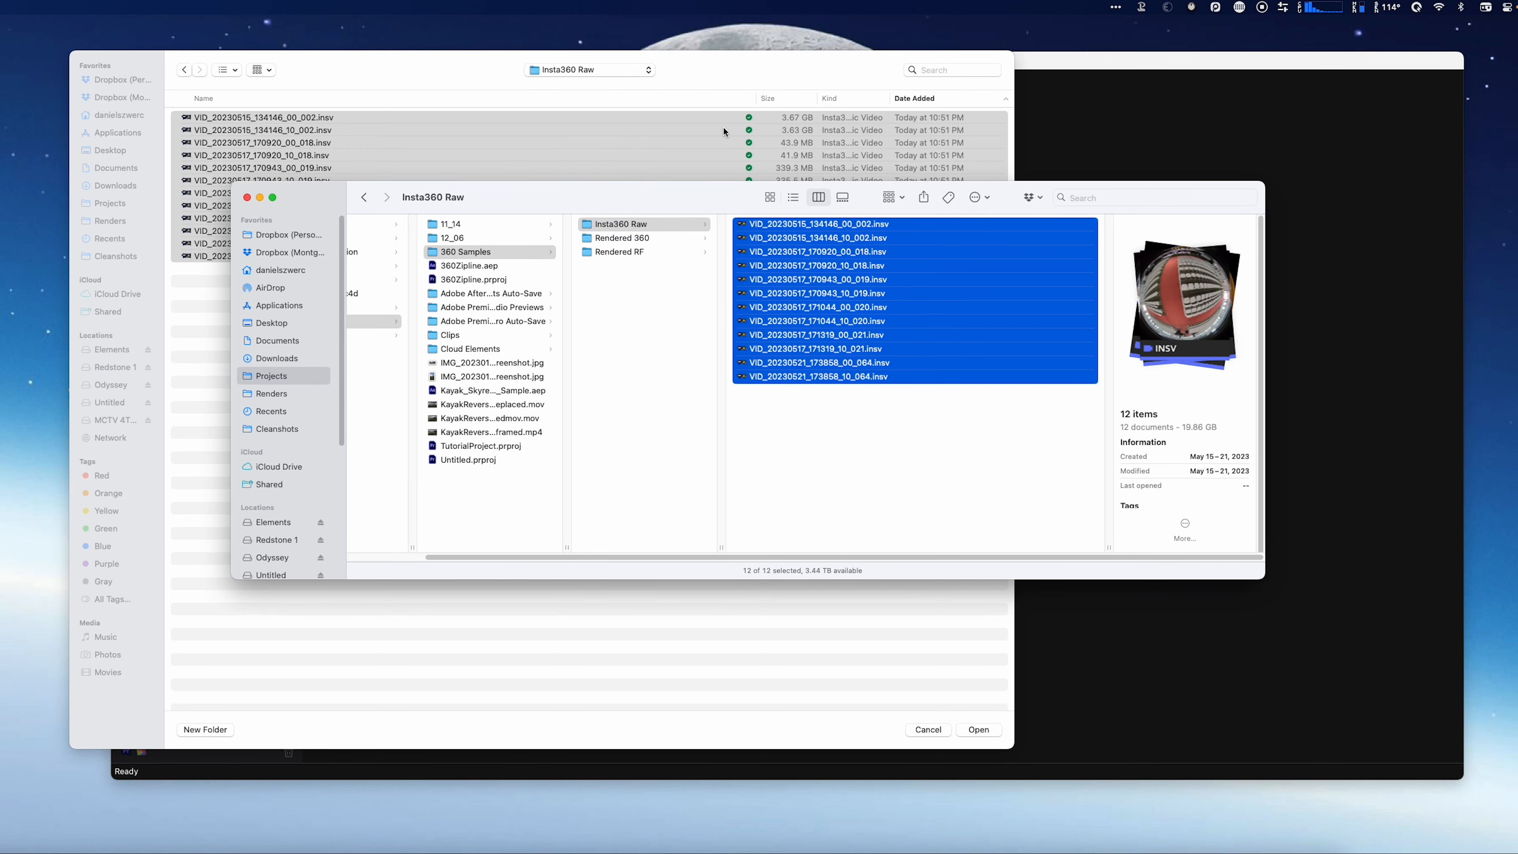
click(978, 729)
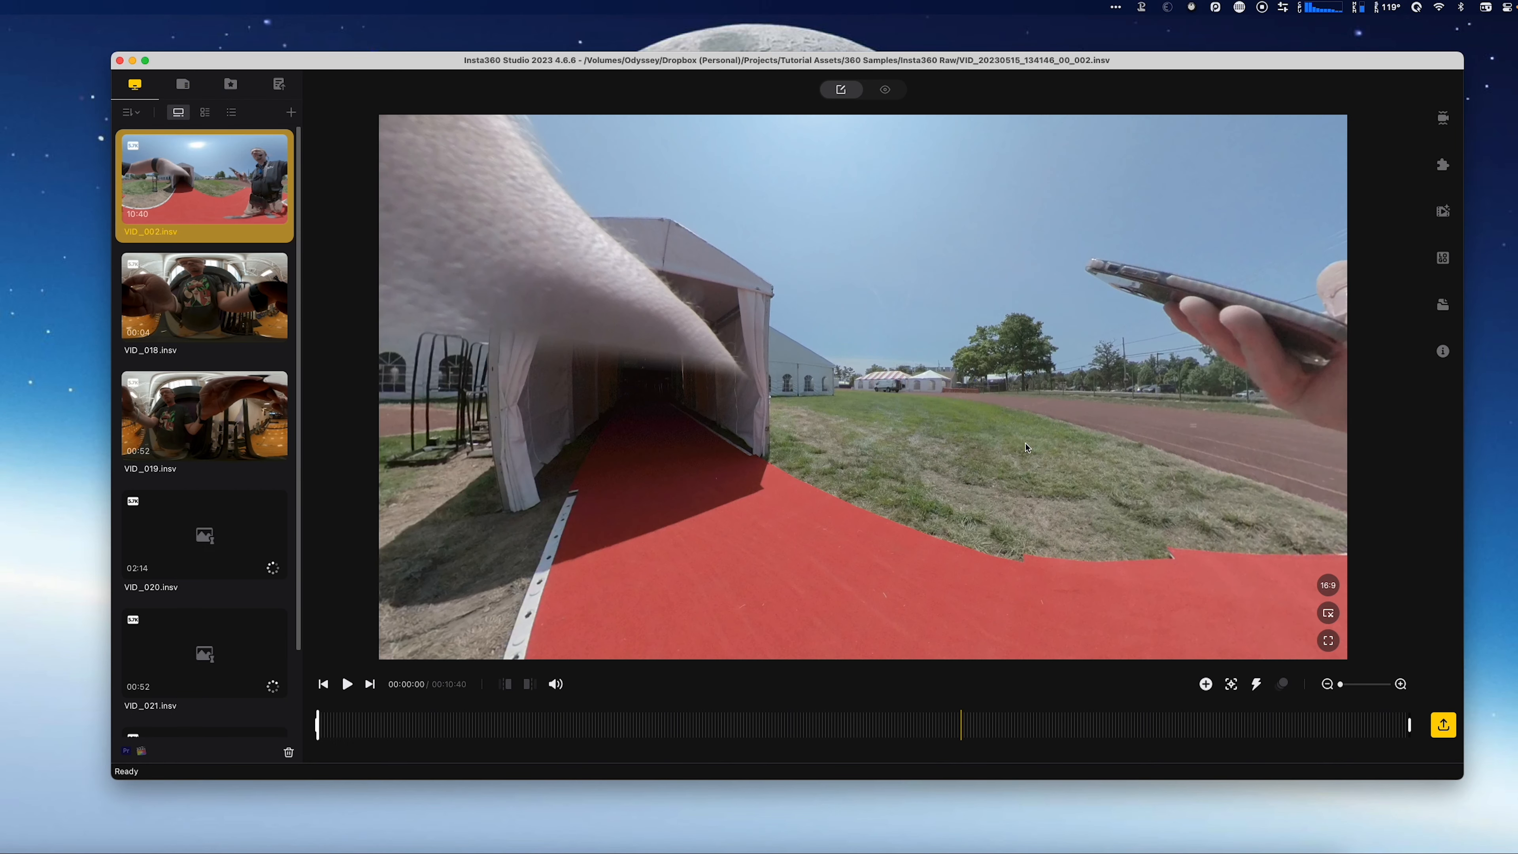
- Look around in the VID_002 clip and scrub it through 00:08:02 to about 00:08:53
drag(1201, 365, 897, 343)
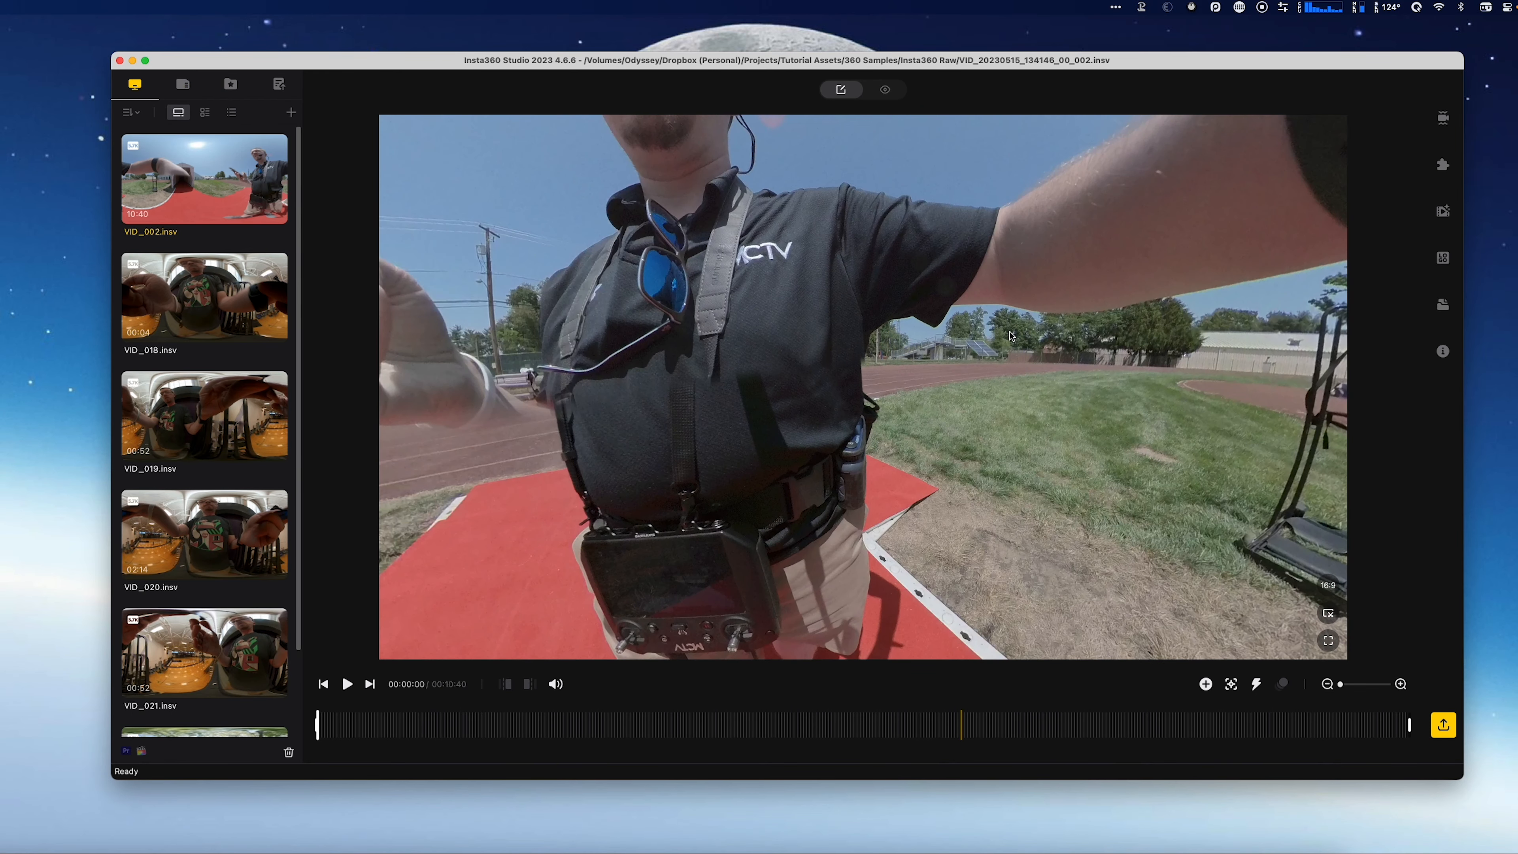
drag(1010, 336, 897, 383)
drag(1273, 364, 1017, 294)
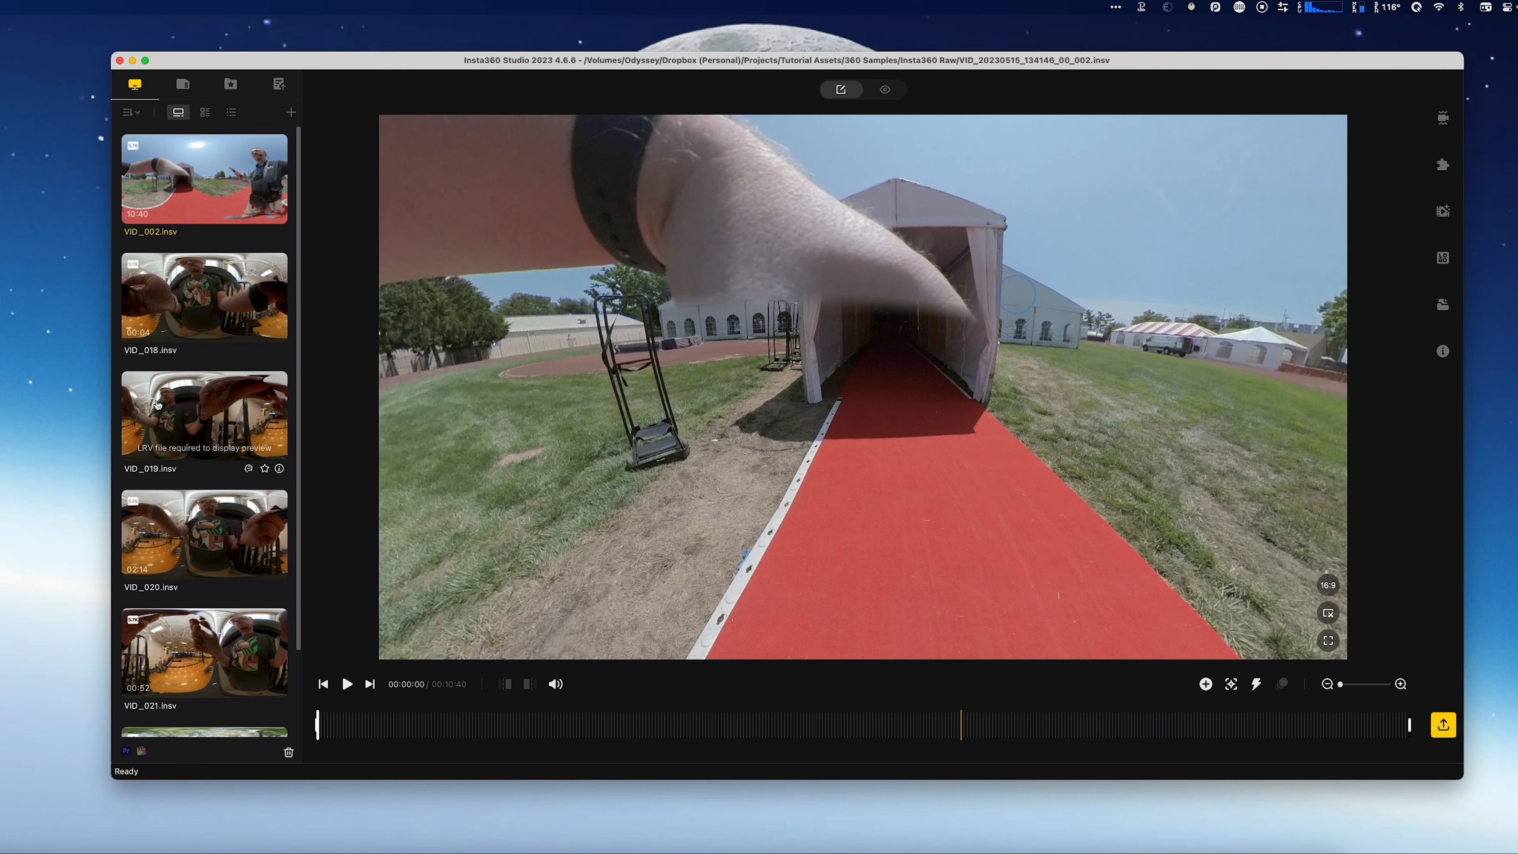
drag(676, 745, 1140, 667)
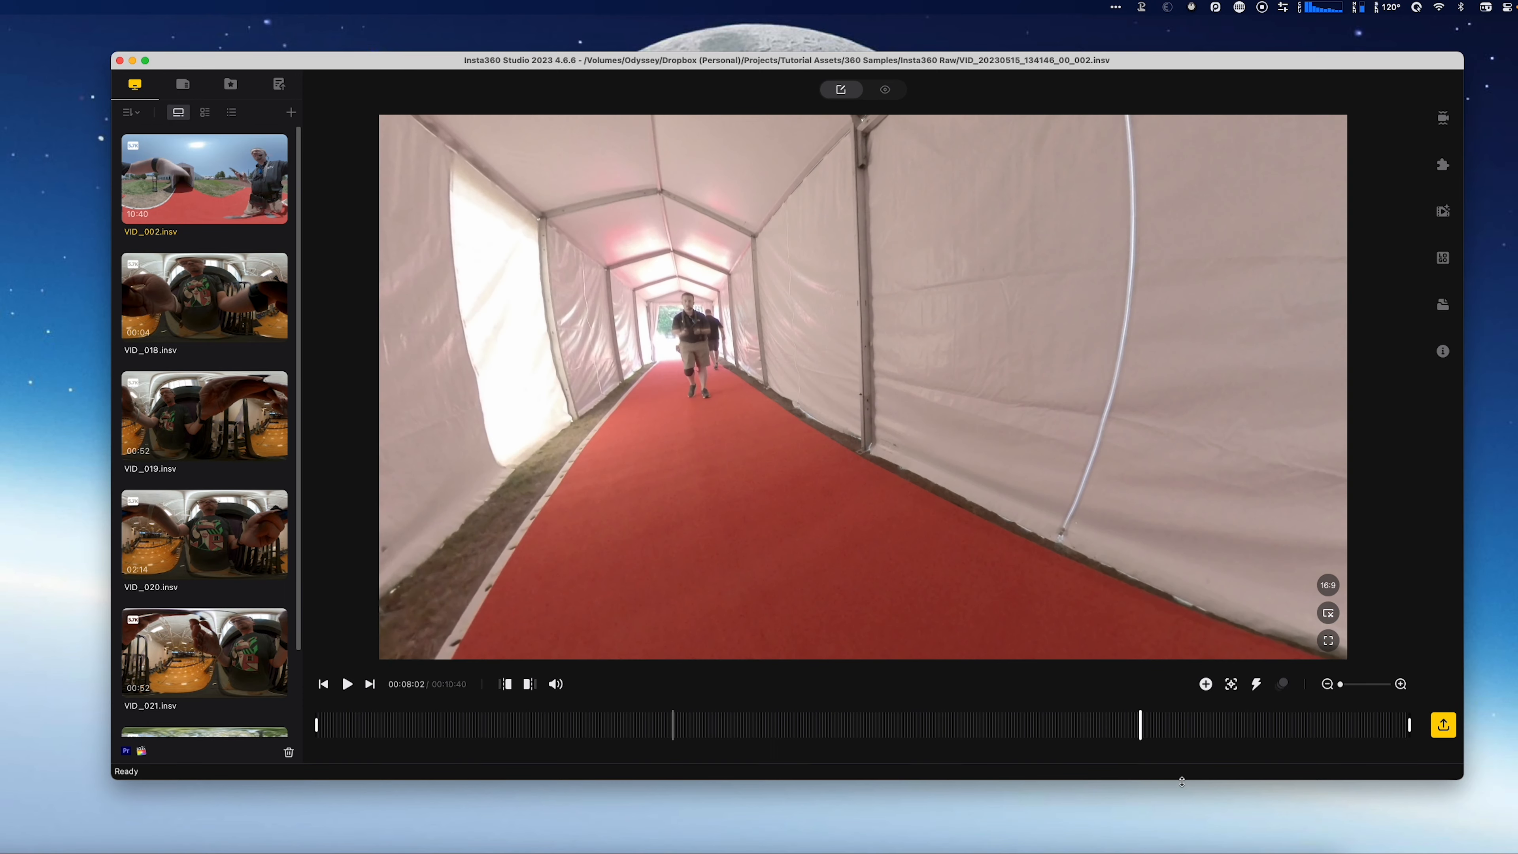
drag(1162, 723, 1226, 725)
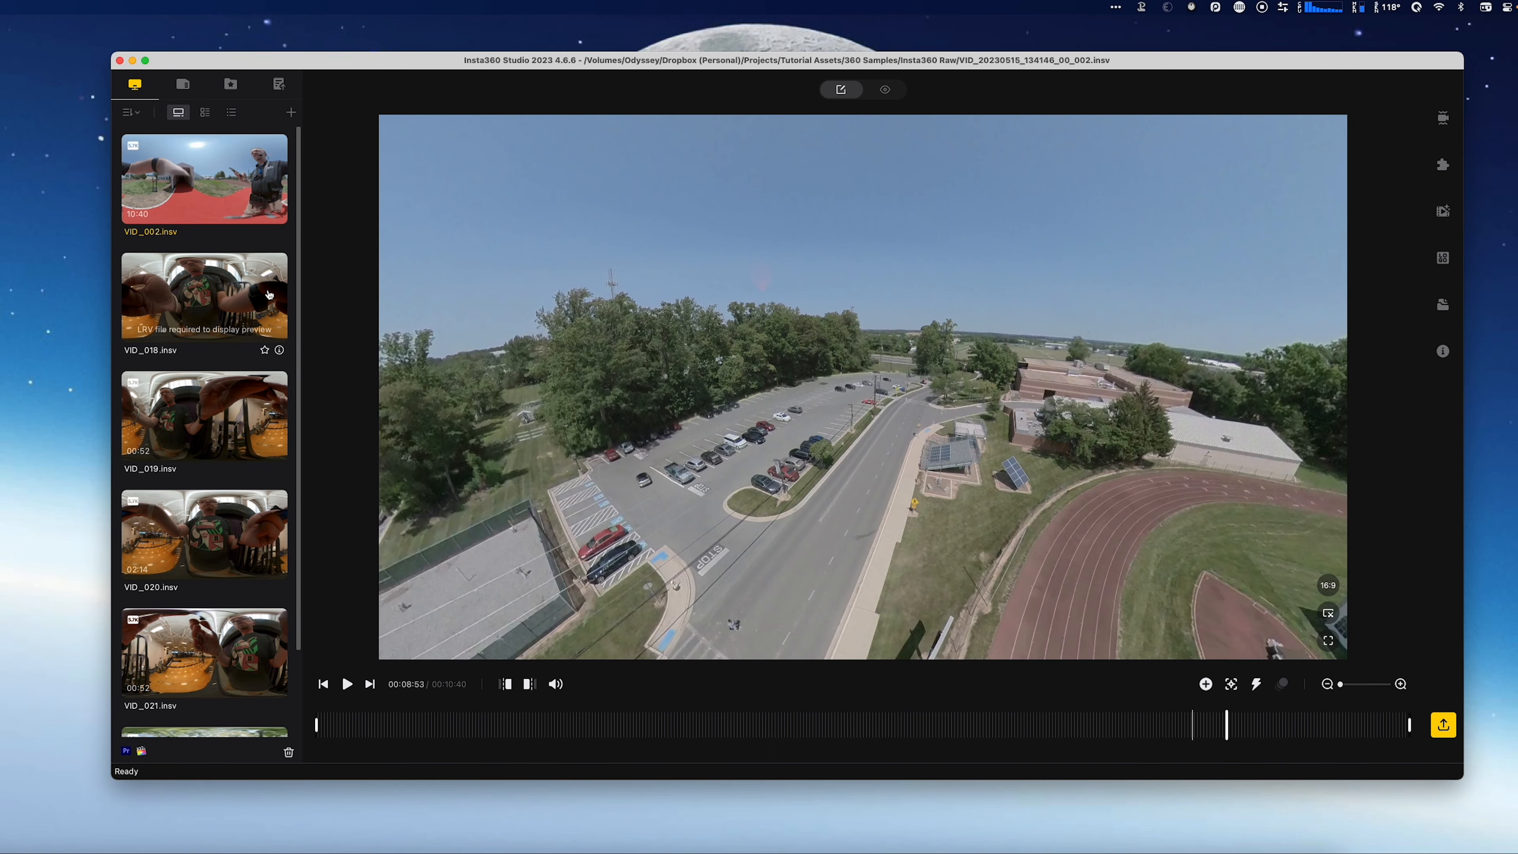
- Open the VID_020 gym clip, scrub to about 00:01:39 and turn the view around the court
click(217, 376)
click(214, 521)
drag(1007, 722, 1126, 720)
drag(980, 509, 572, 512)
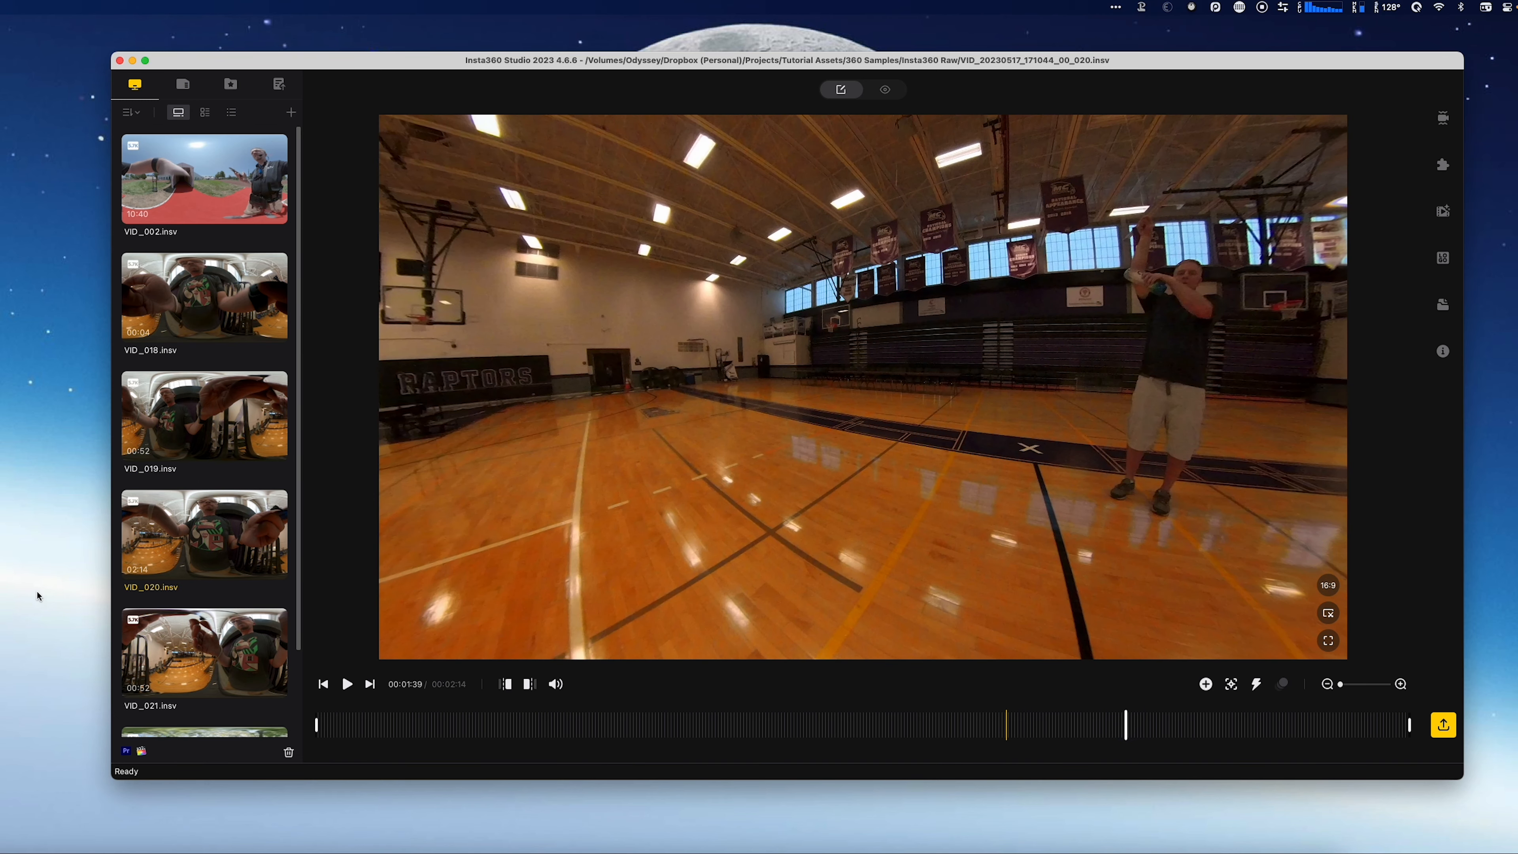
- Open the VID_064 forest clip, scrub to about 00:06:23 and rotate the view along the trail
scroll(214, 598, down, 3)
click(216, 651)
drag(723, 723, 823, 723)
drag(887, 482, 543, 510)
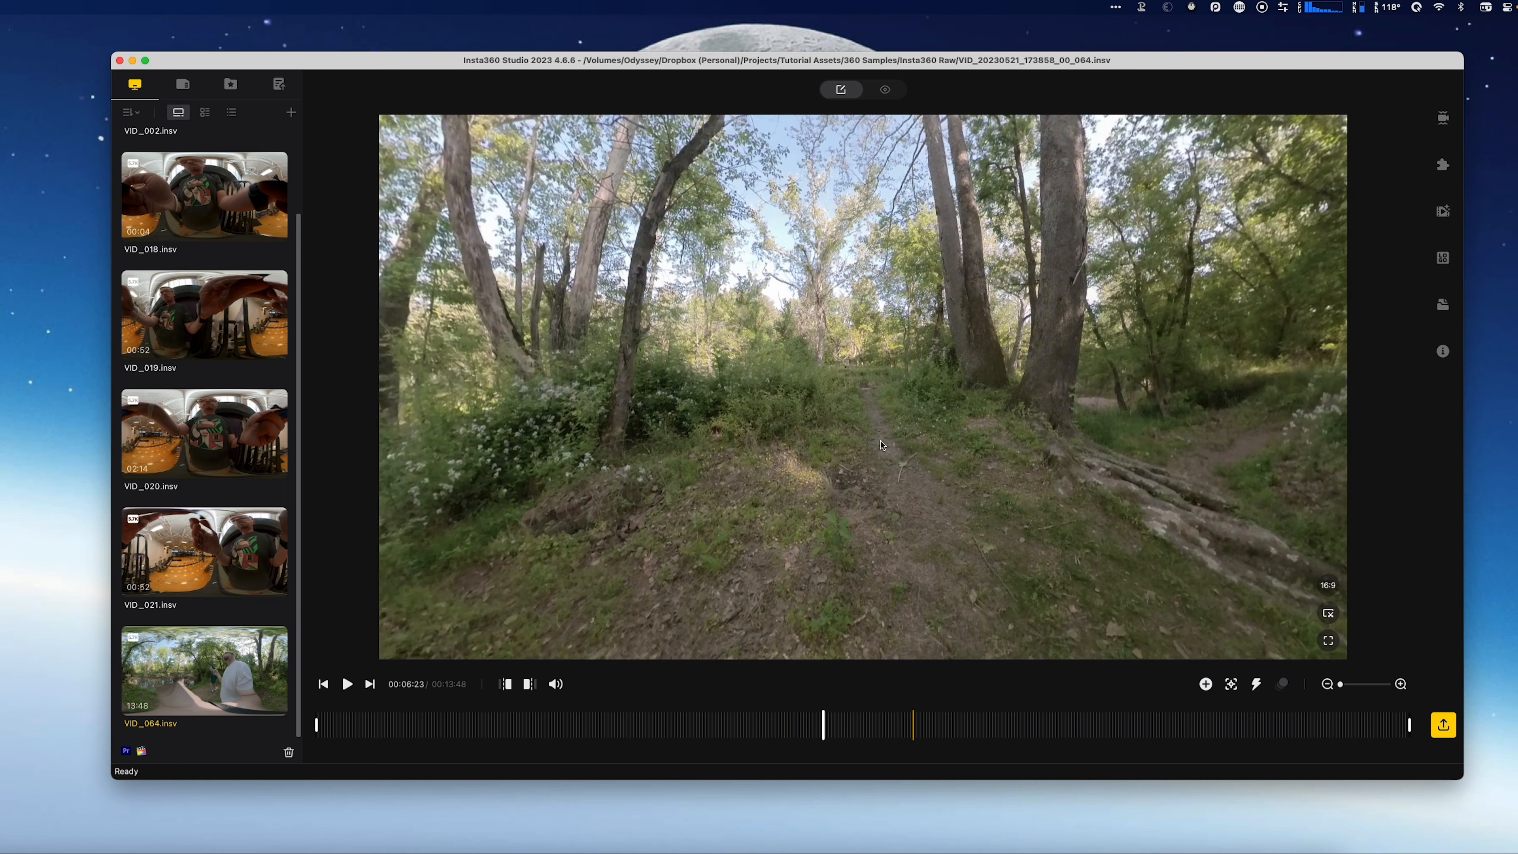
- Skim the rest of the VID_064 clip up to about 00:11:33 and tilt the view at the creek
click(949, 739)
click(1004, 733)
click(1143, 734)
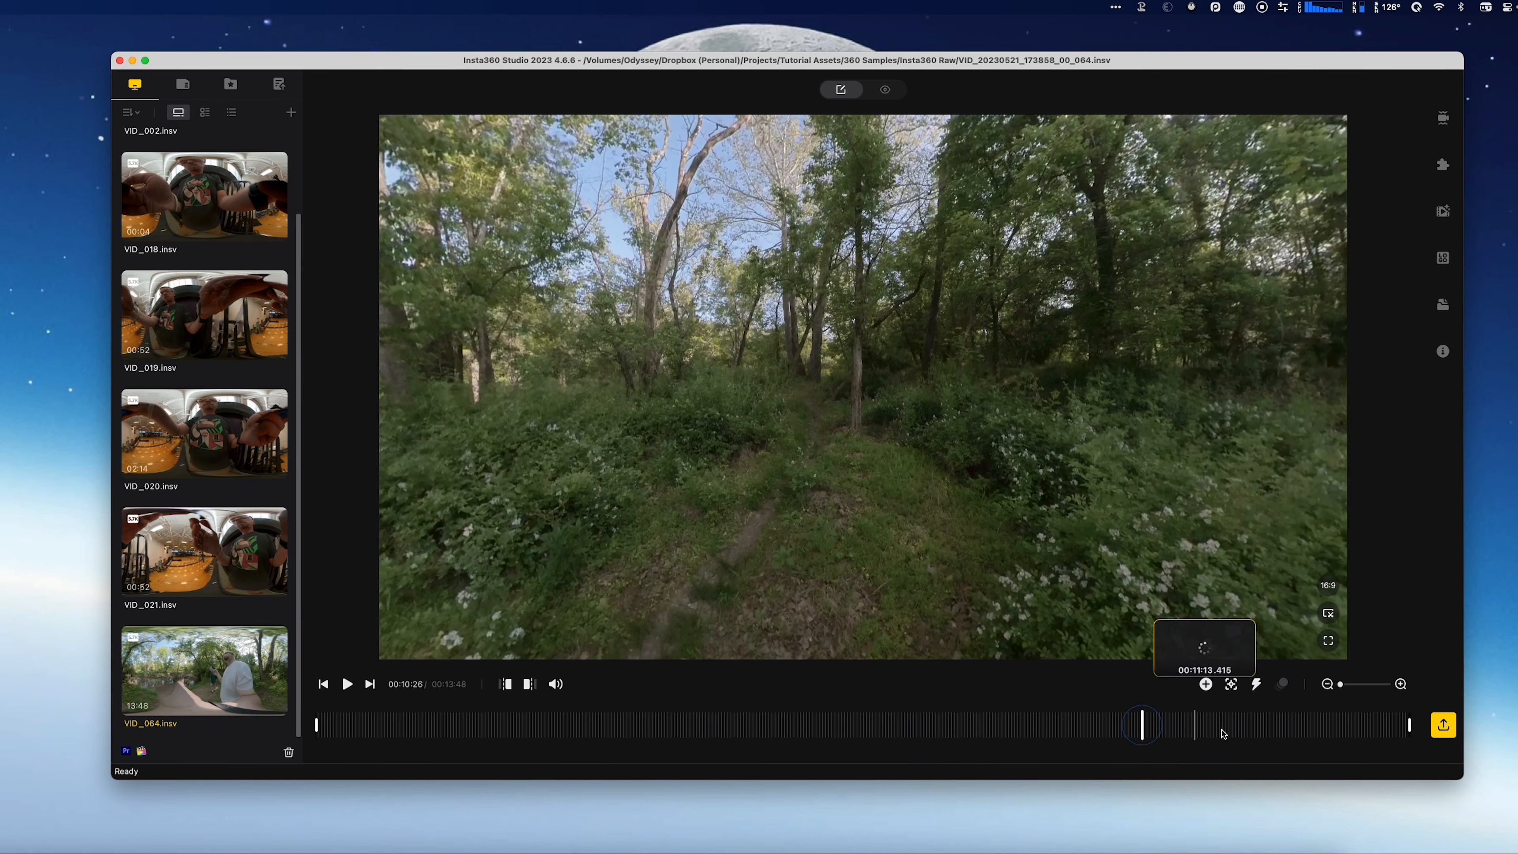
click(1230, 734)
drag(703, 143, 710, 394)
scroll(144, 446, up, 2)
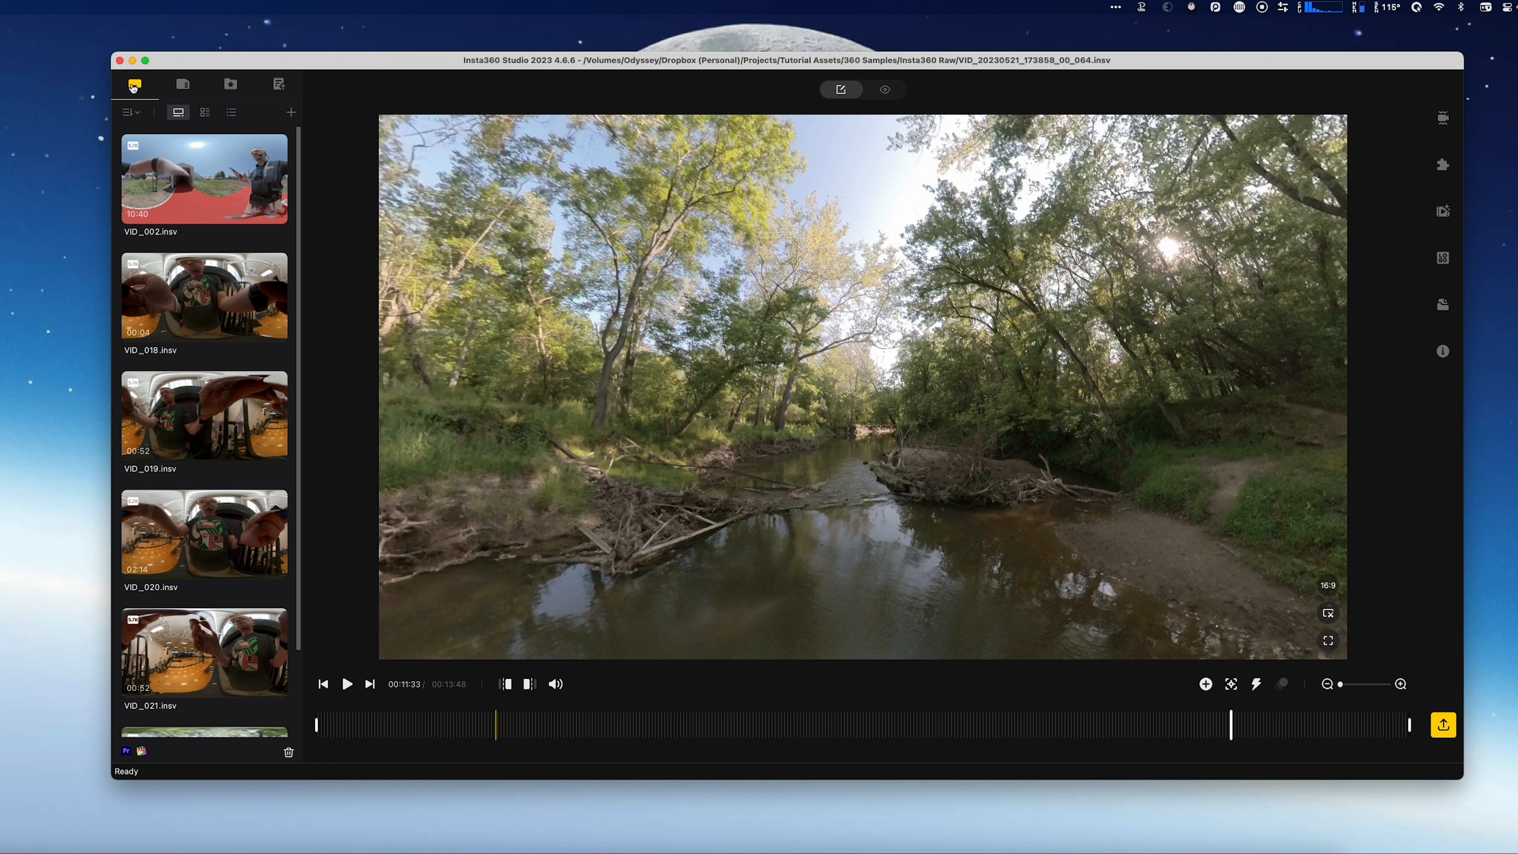
- Look through the camera files, favorites and export queue, and return to the local media list
click(180, 85)
click(138, 87)
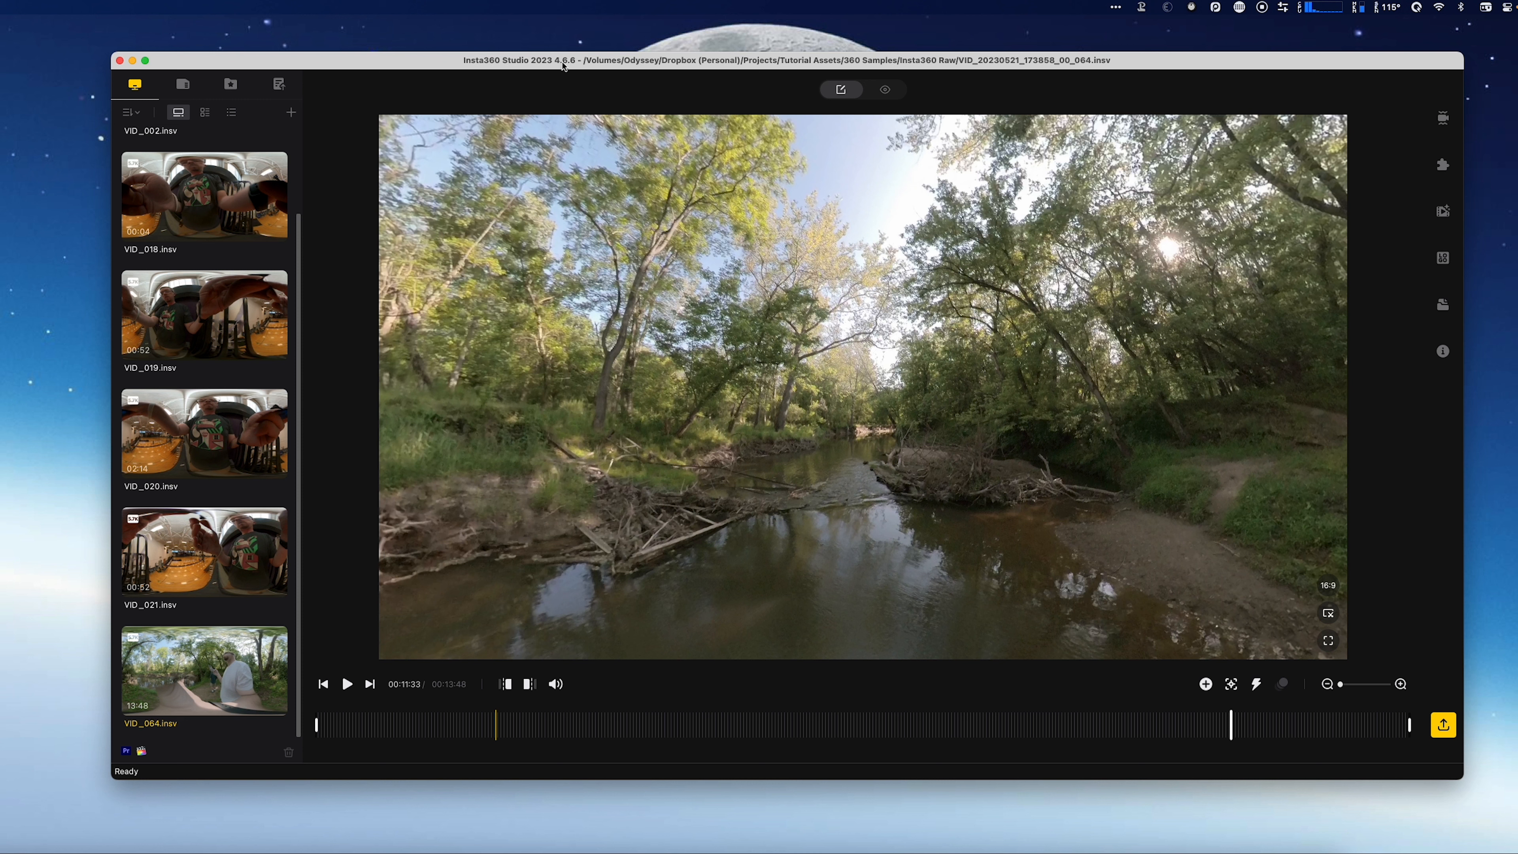
click(229, 89)
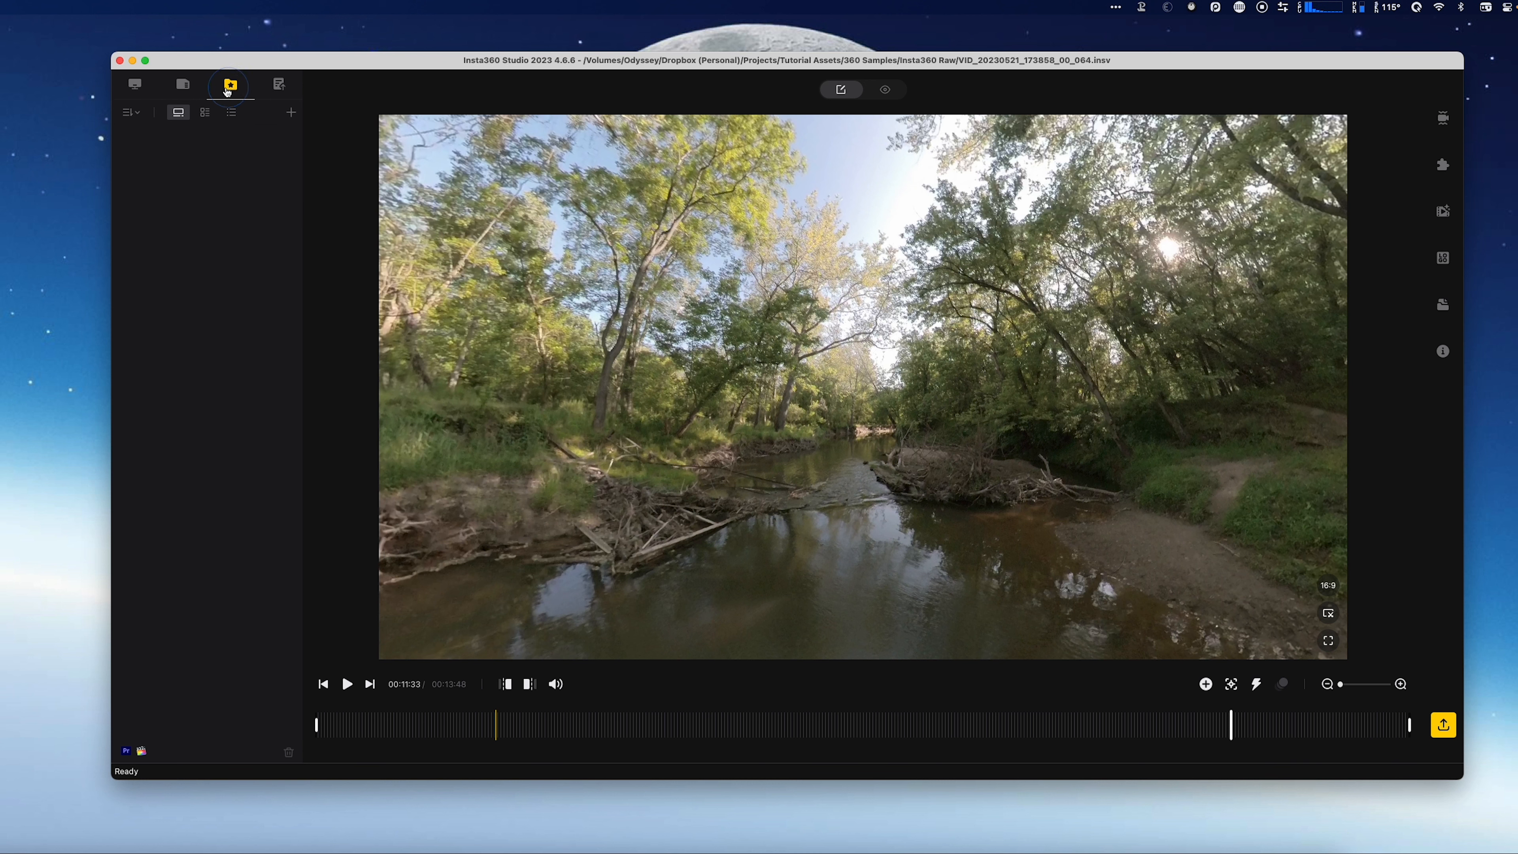
click(279, 85)
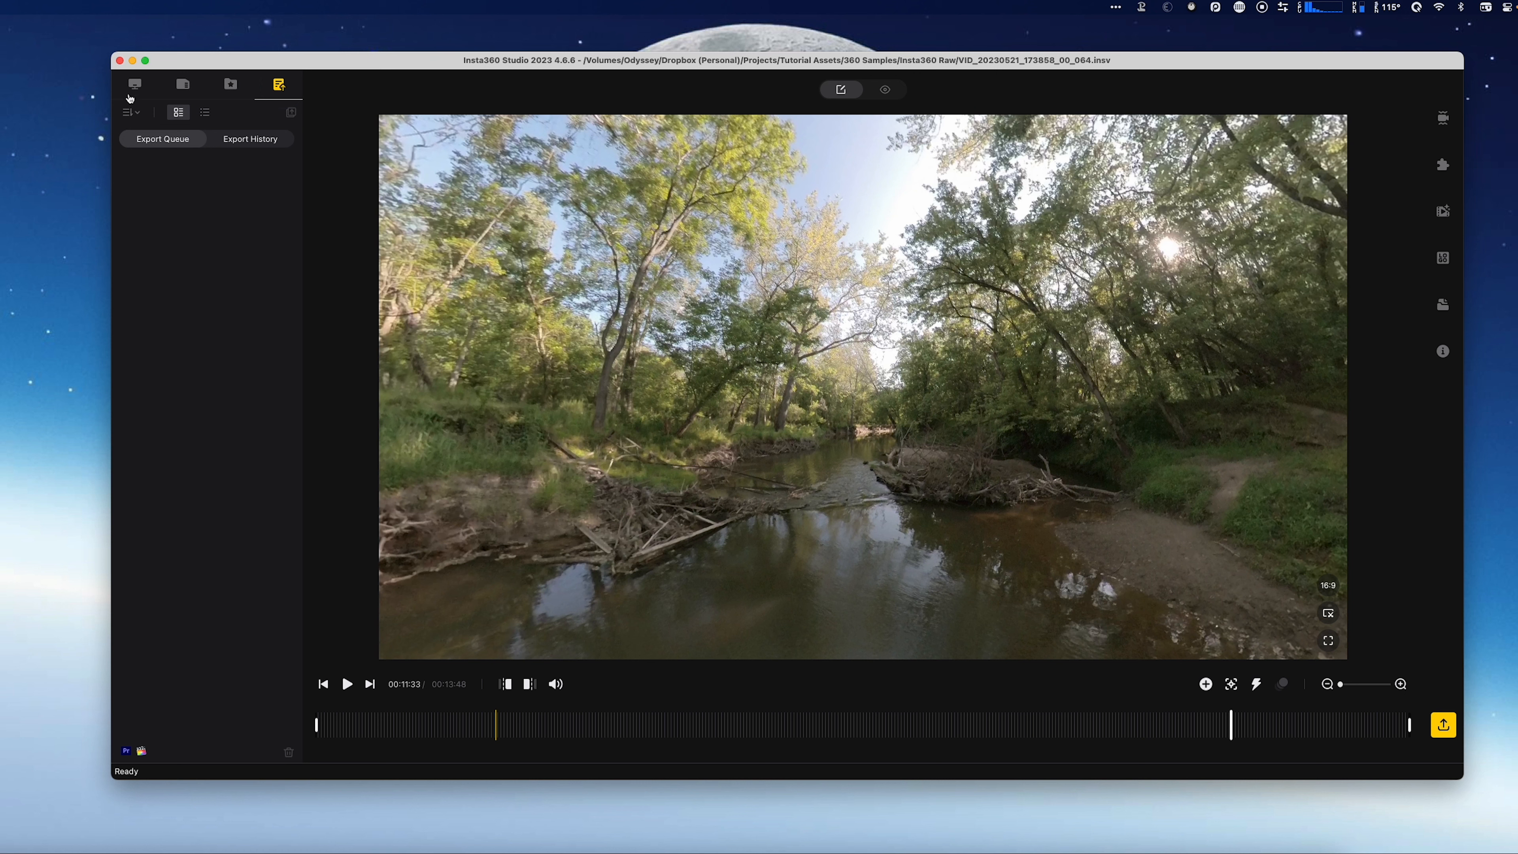
click(135, 84)
- Try to turn off FlowState Stabilization for the VID_064 clip
click(1443, 117)
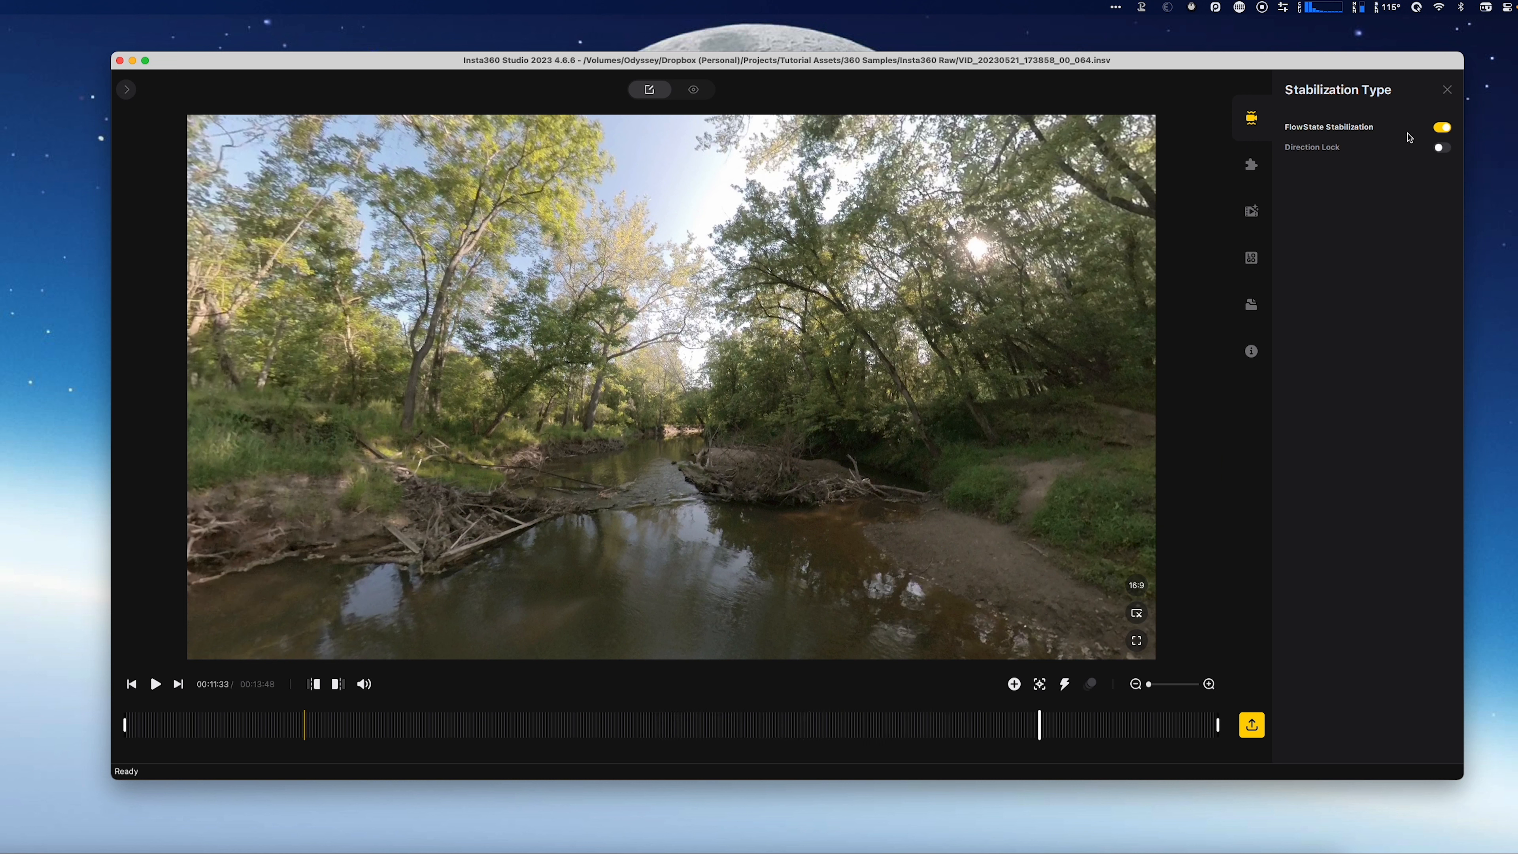
click(1441, 127)
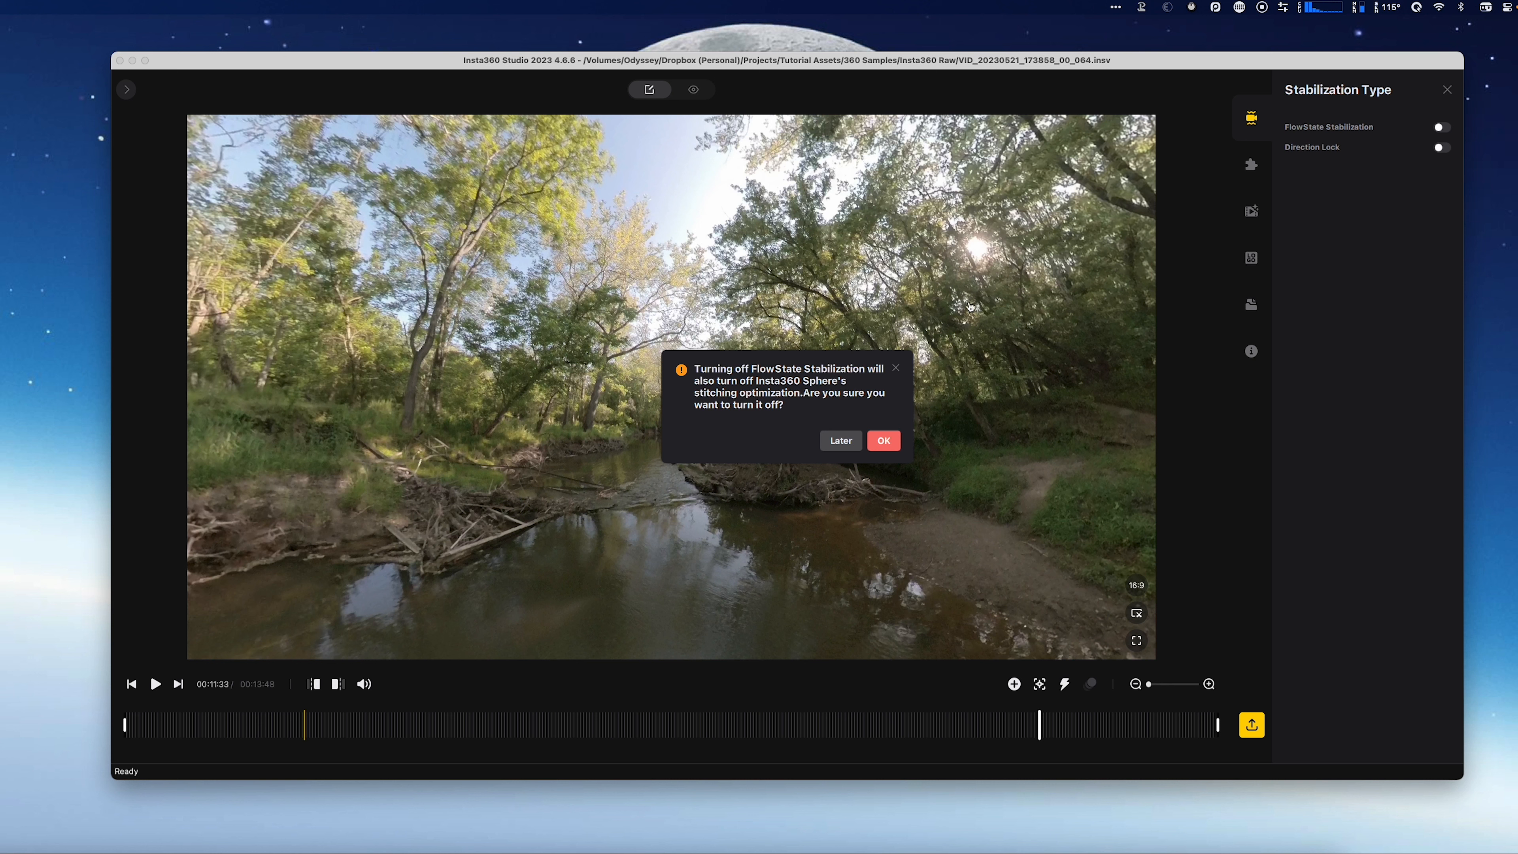
click(896, 368)
- Review the clip's stitching and stabilization settings and pan the 360 view over the creek
click(1250, 173)
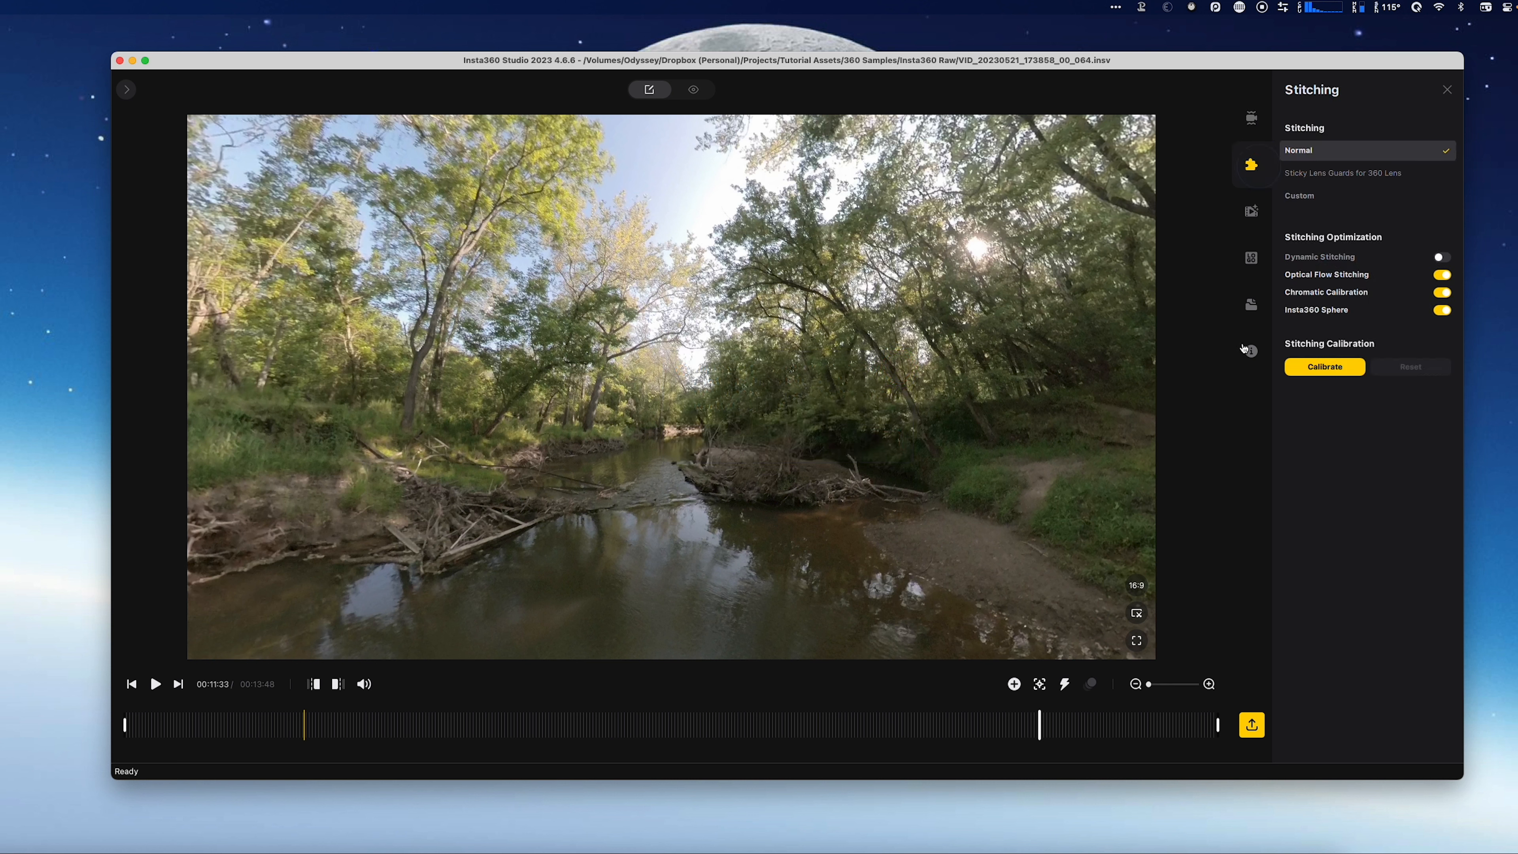
click(1251, 119)
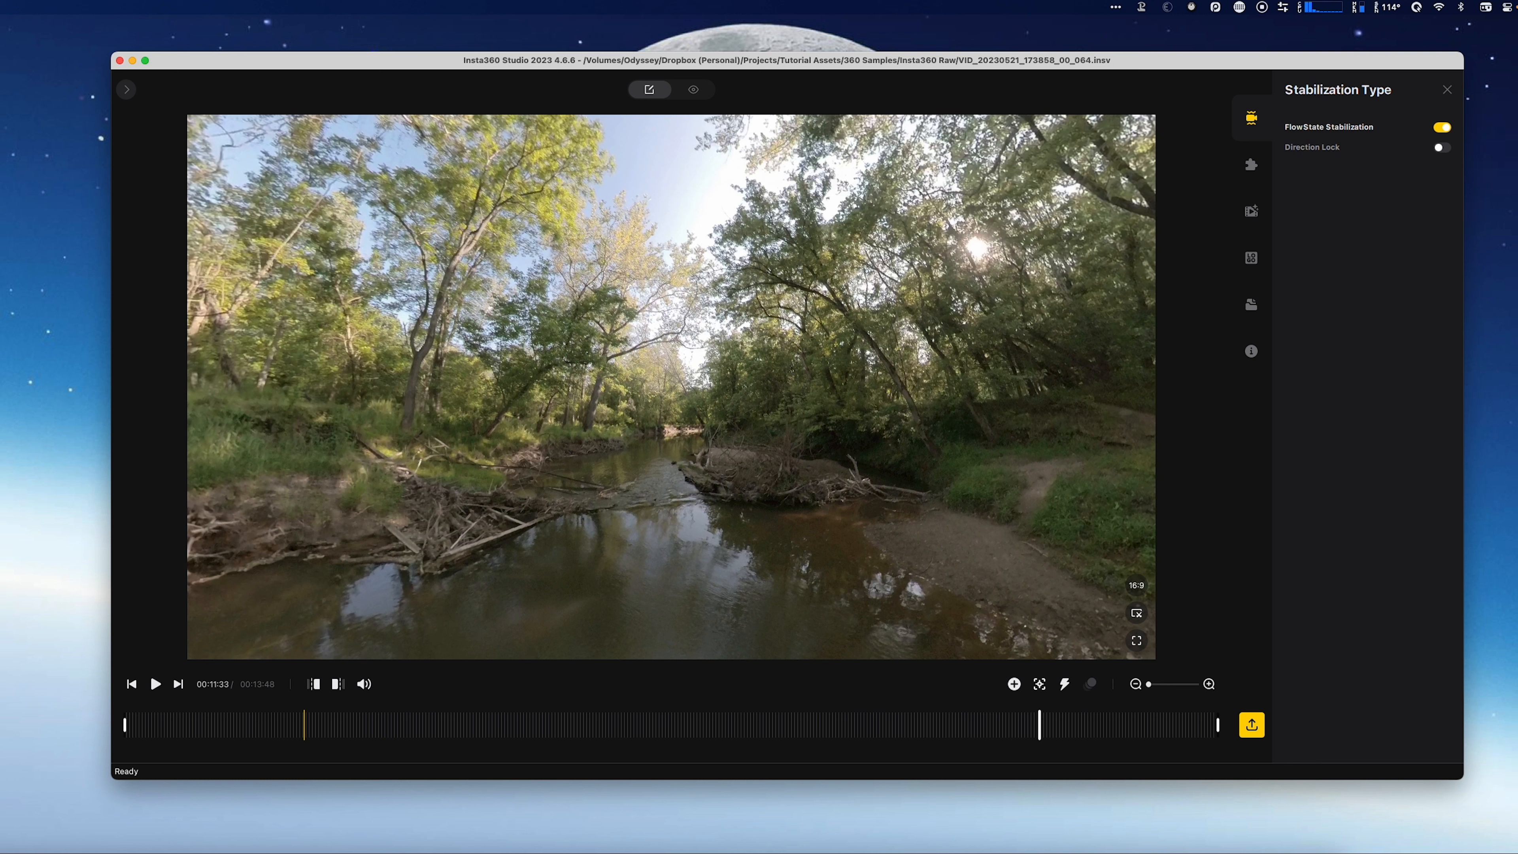
click(1334, 181)
click(1248, 167)
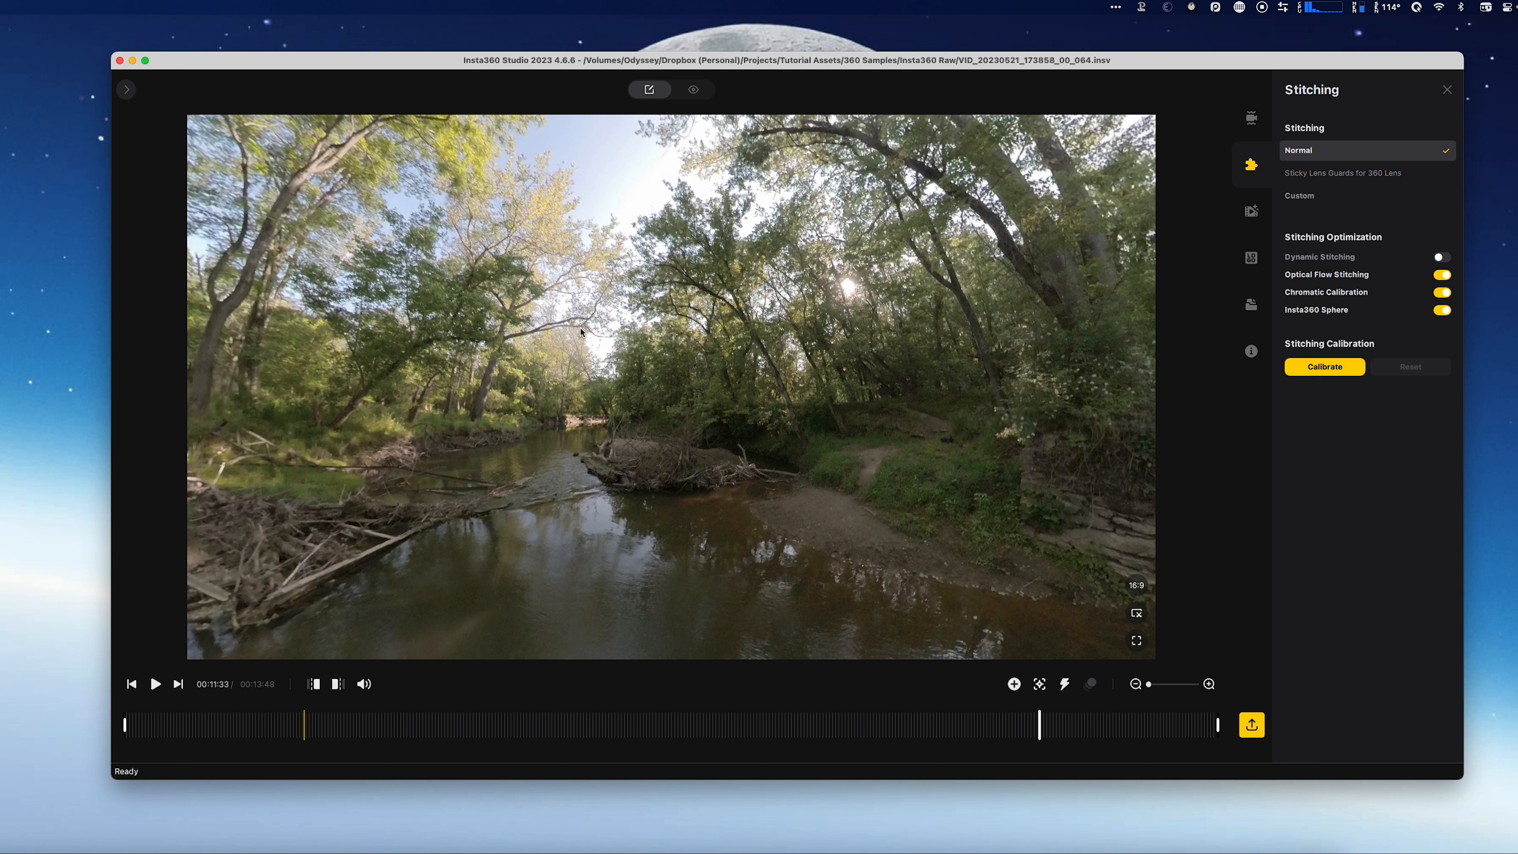
drag(580, 331, 700, 321)
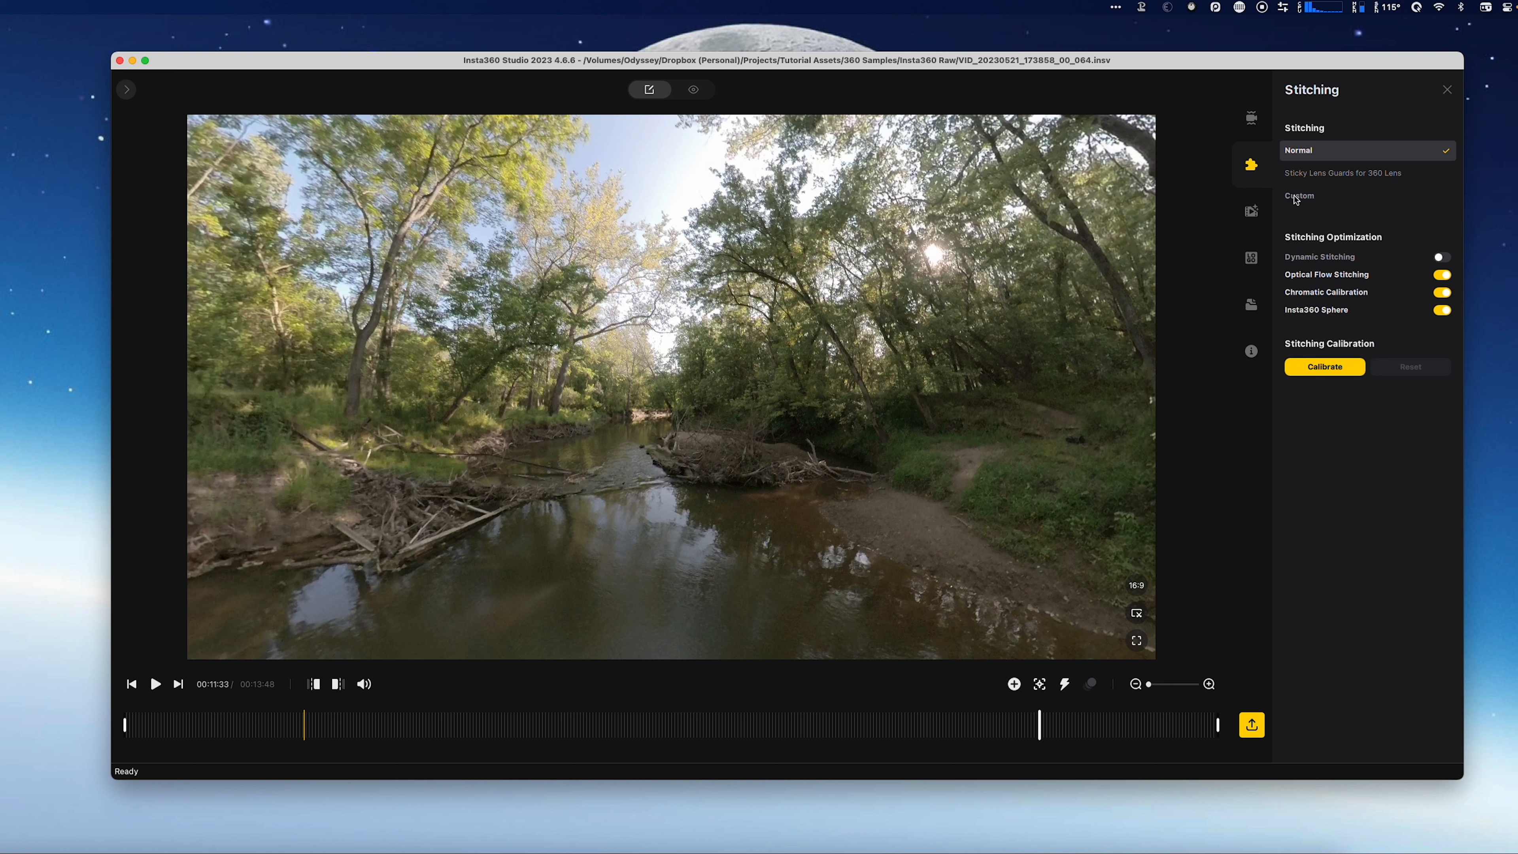
- Review the media processing, logo, project management and file property settings of the clip
click(1250, 210)
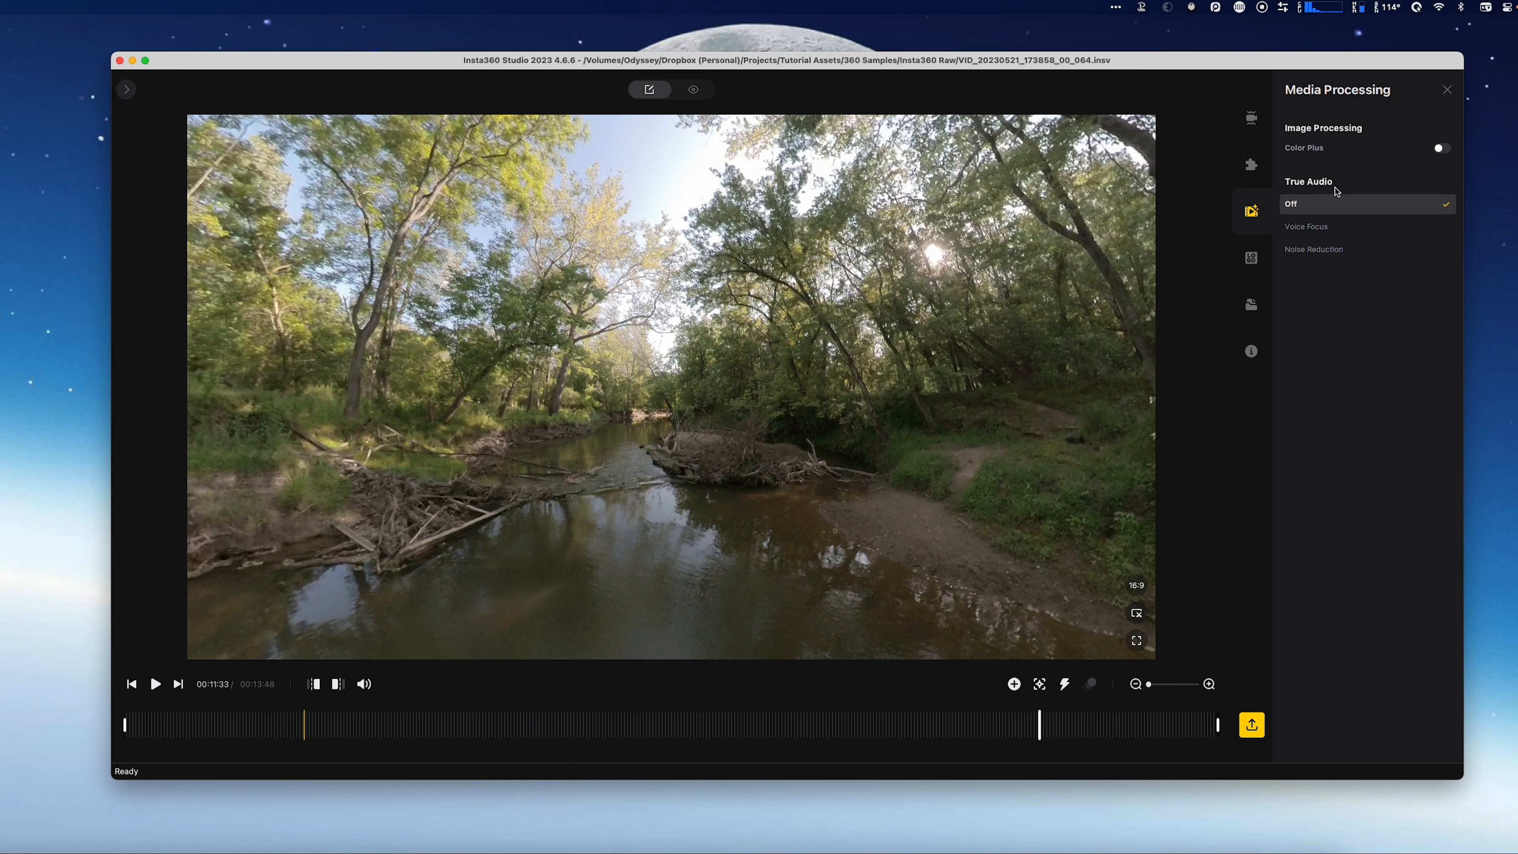
click(1251, 258)
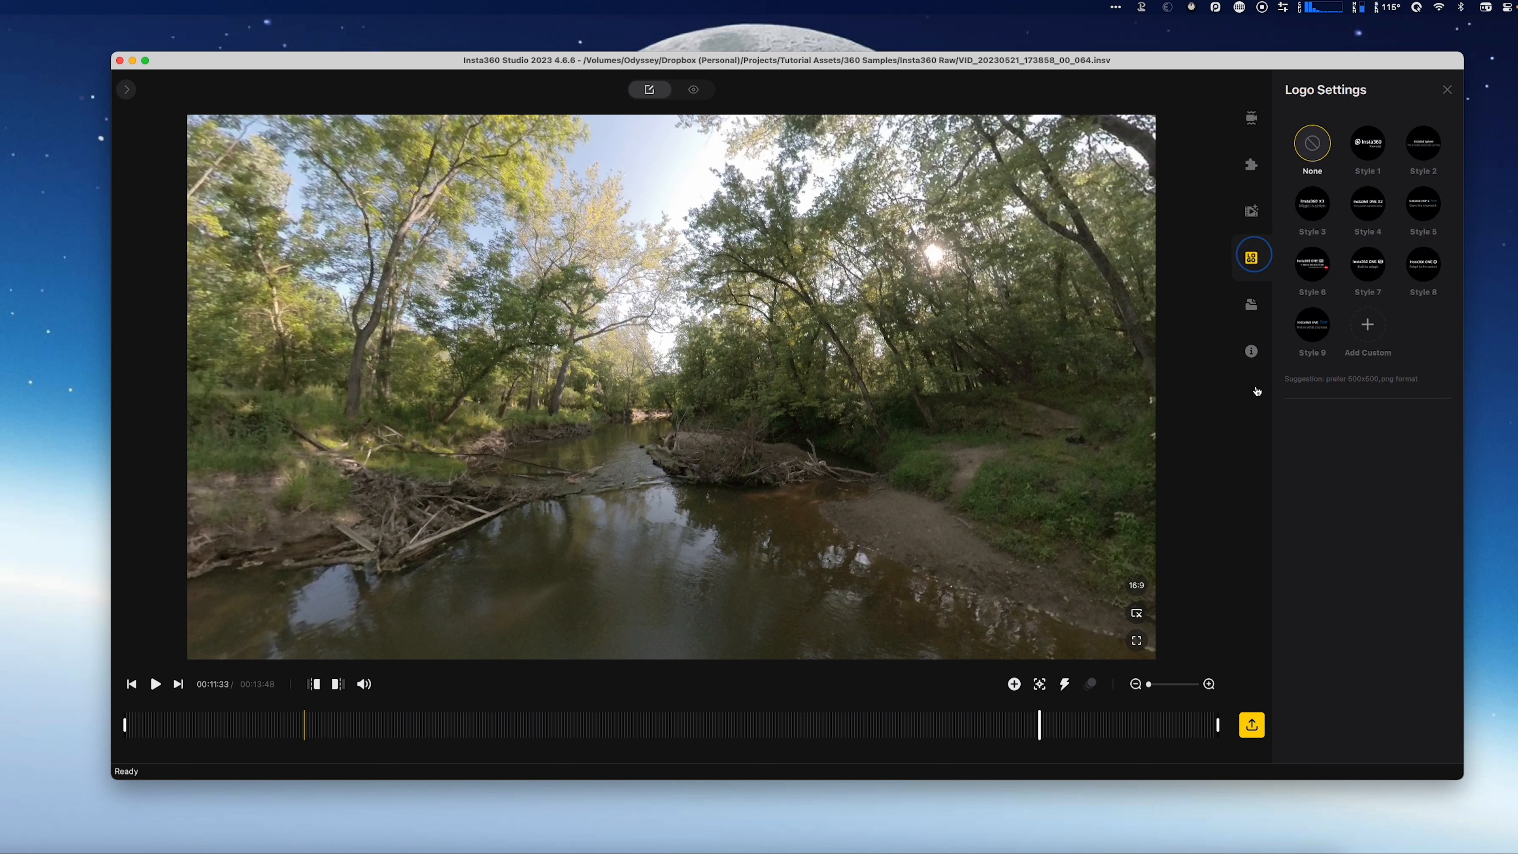
click(1252, 305)
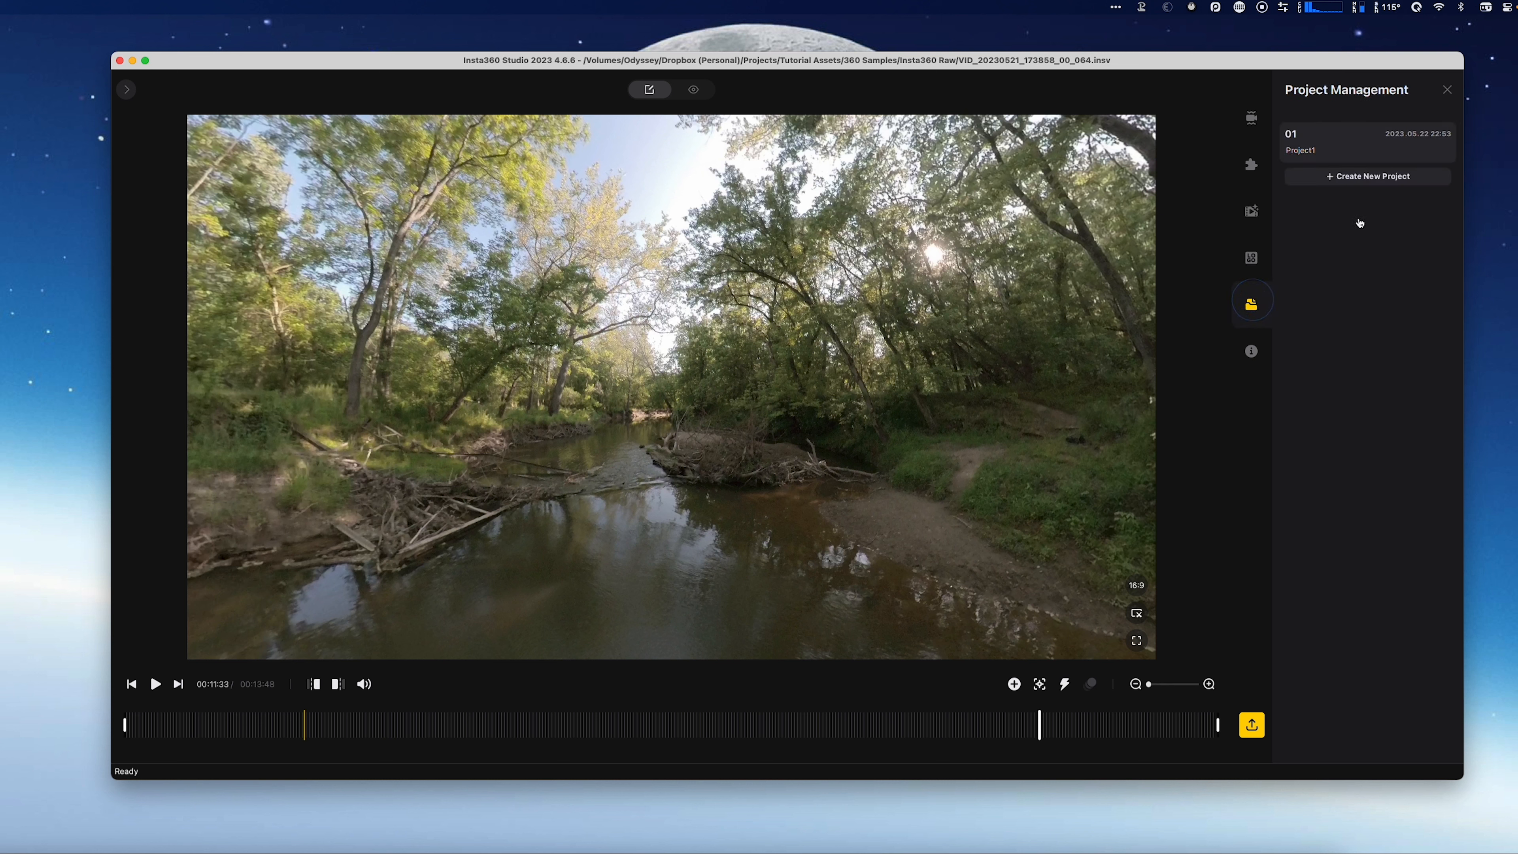
click(1251, 352)
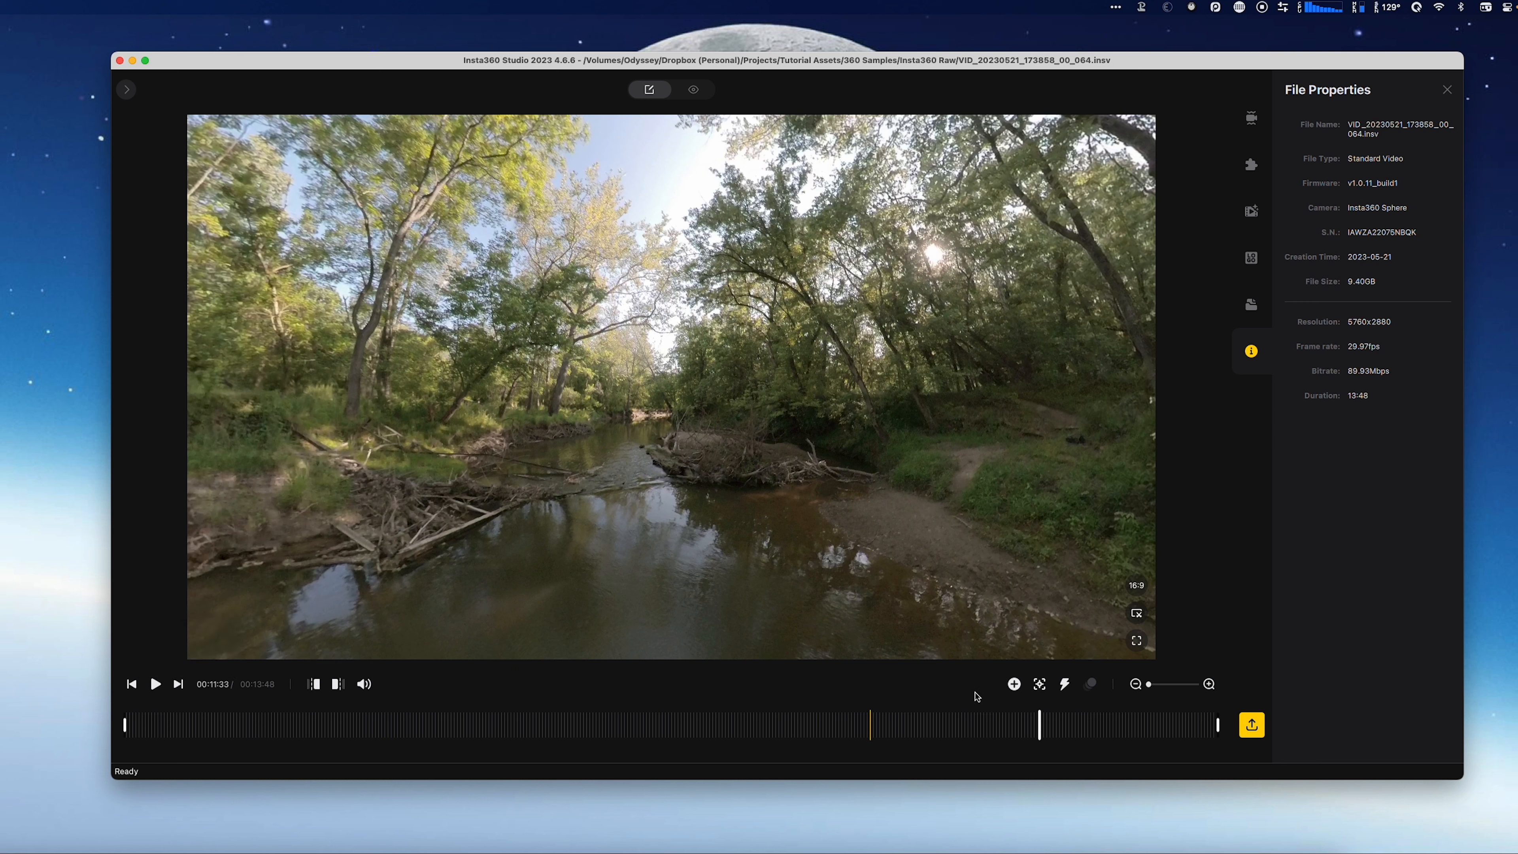
- Preview the clip in 1:1, 9:16 and 2.35:1 aspect ratios and return it to 16:9
click(1136, 586)
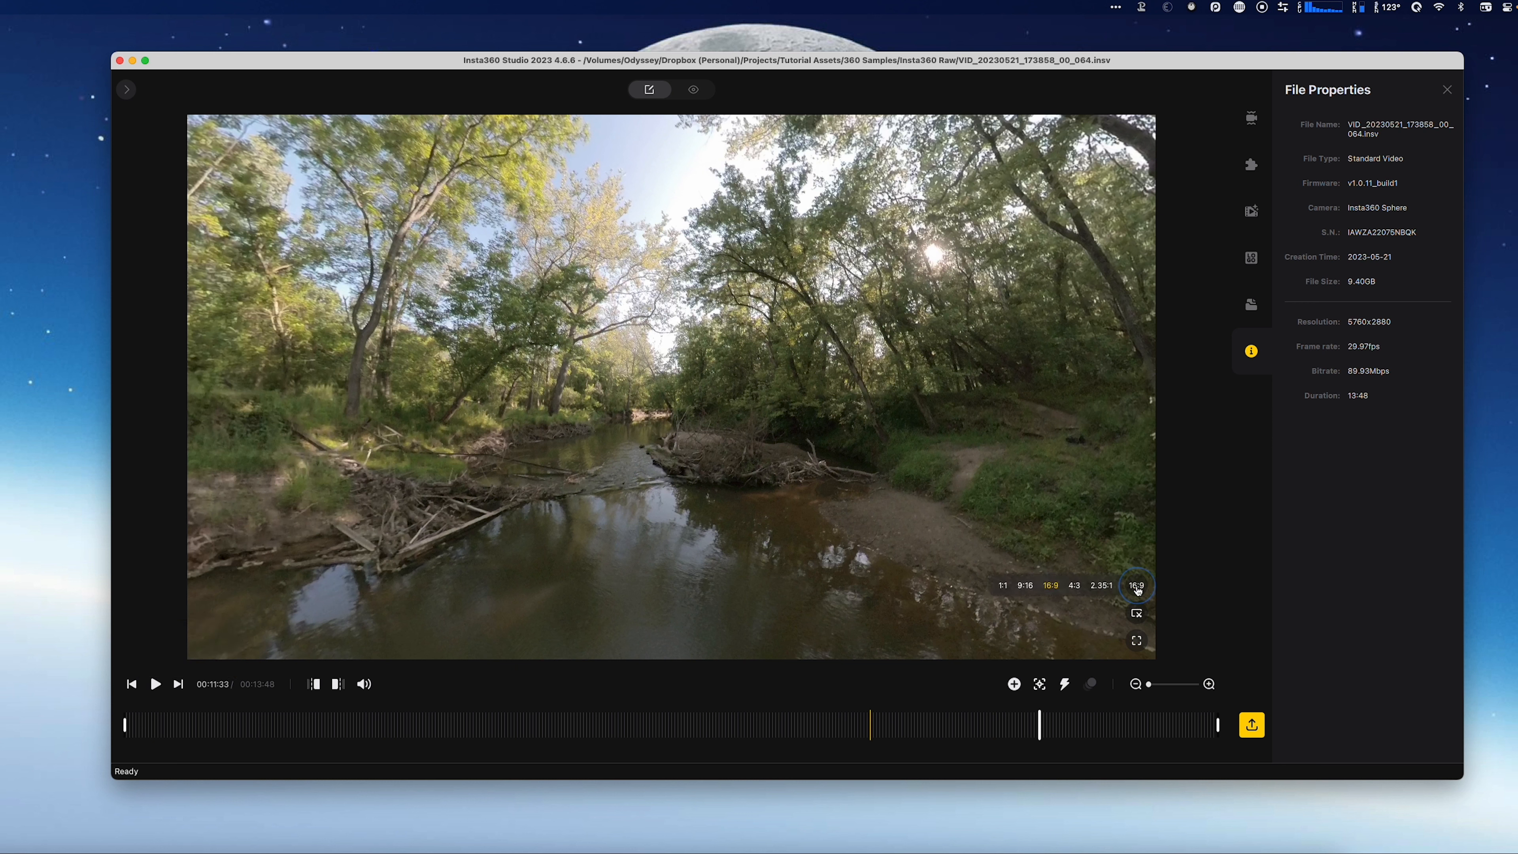
click(1003, 587)
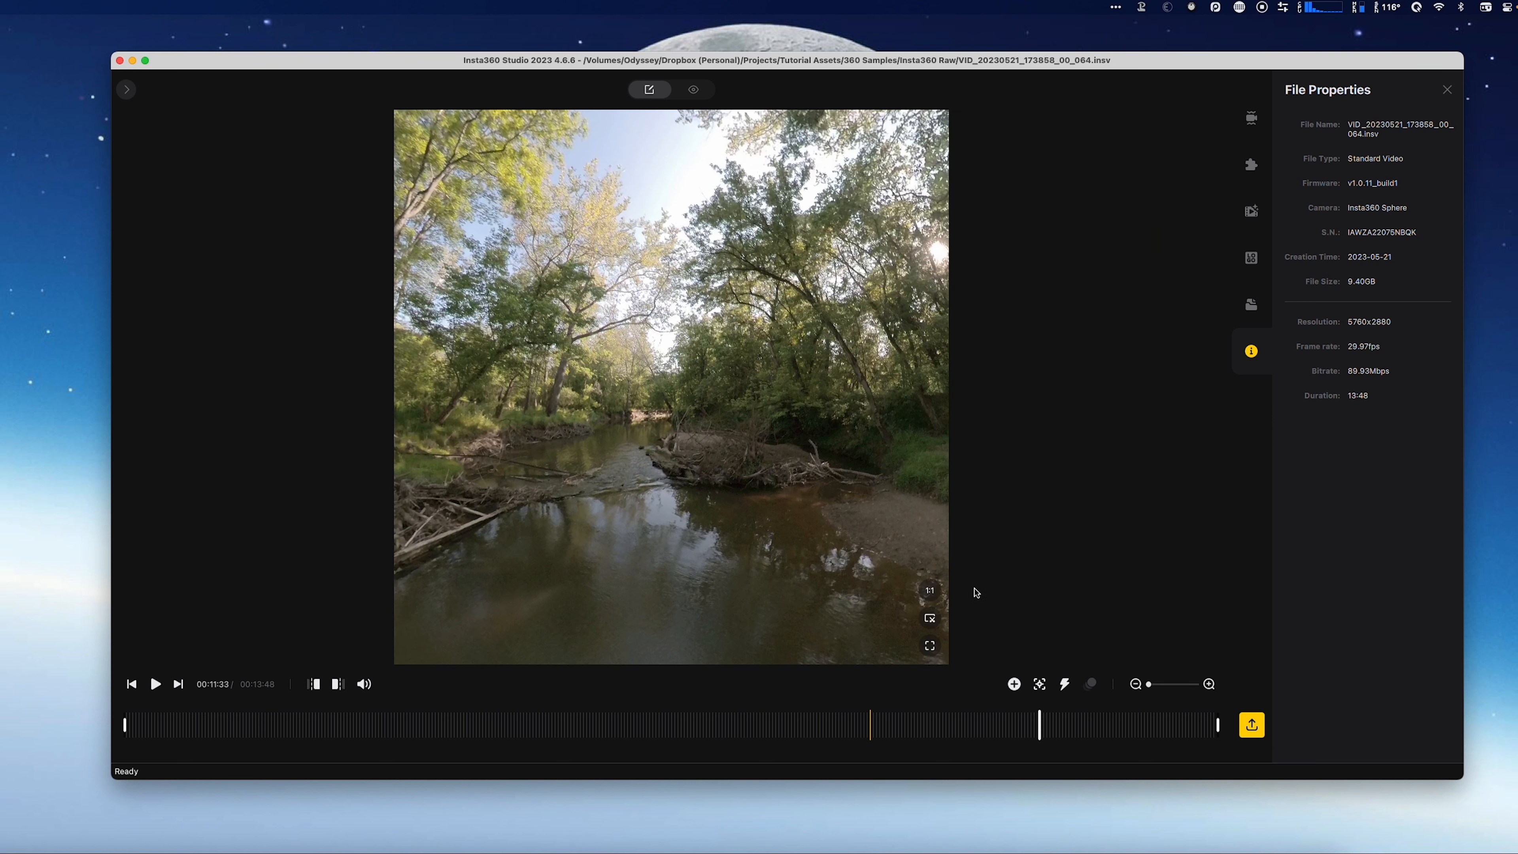
click(820, 593)
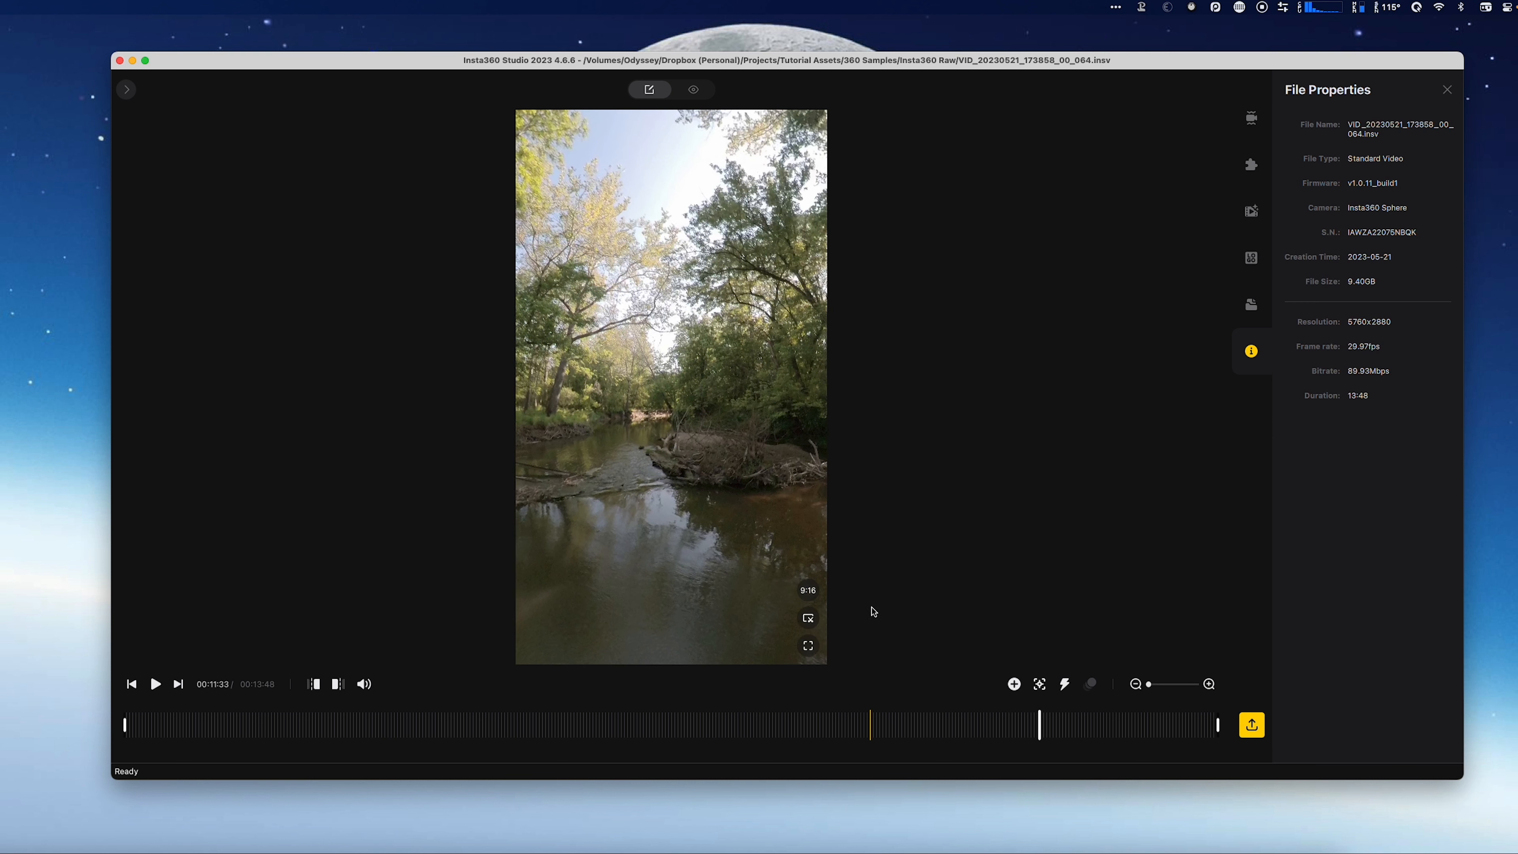
click(809, 592)
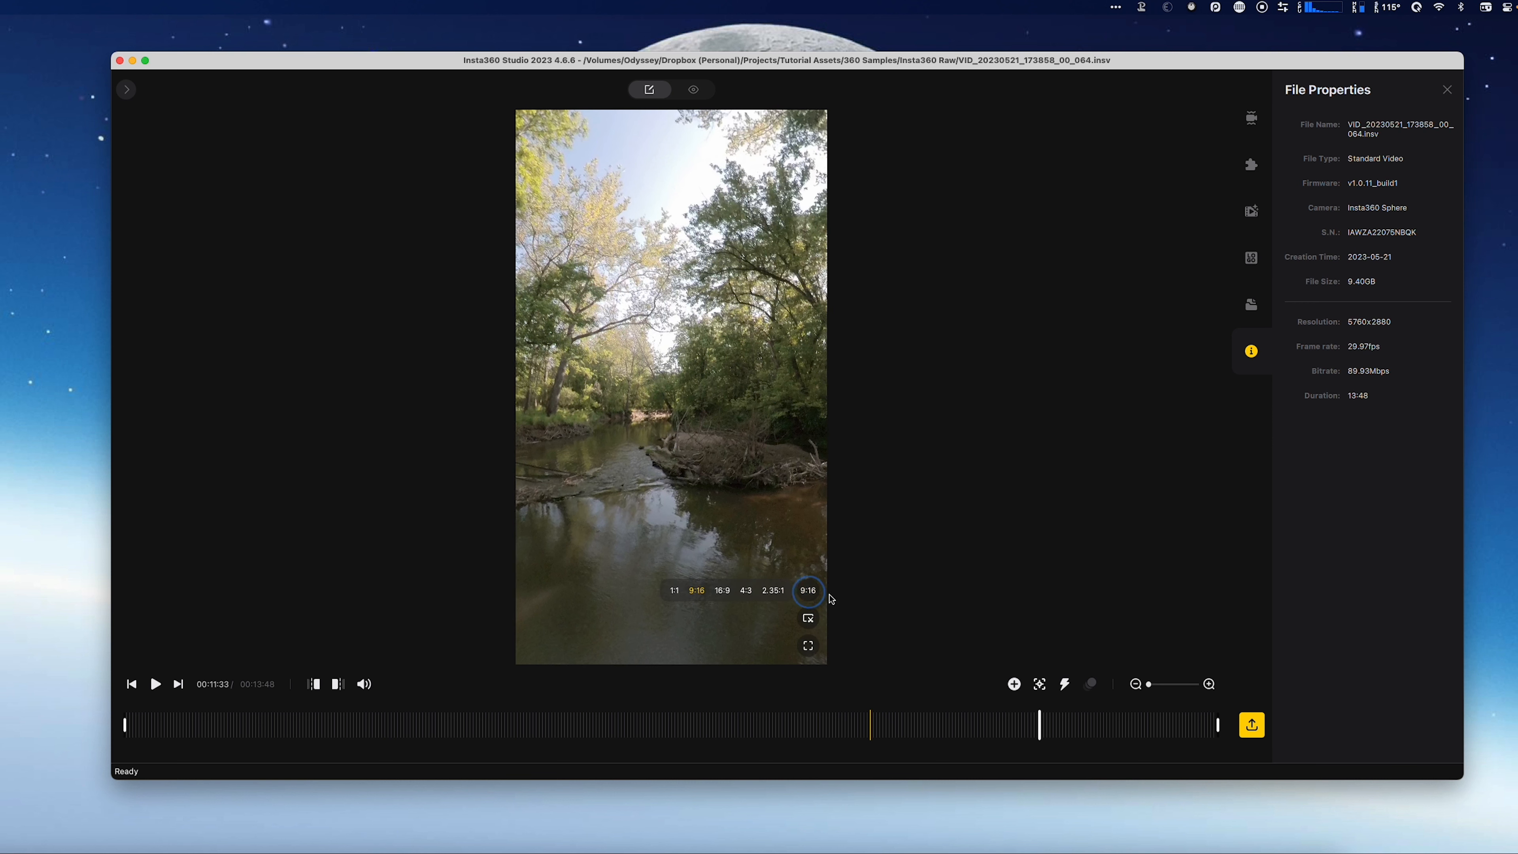
click(781, 592)
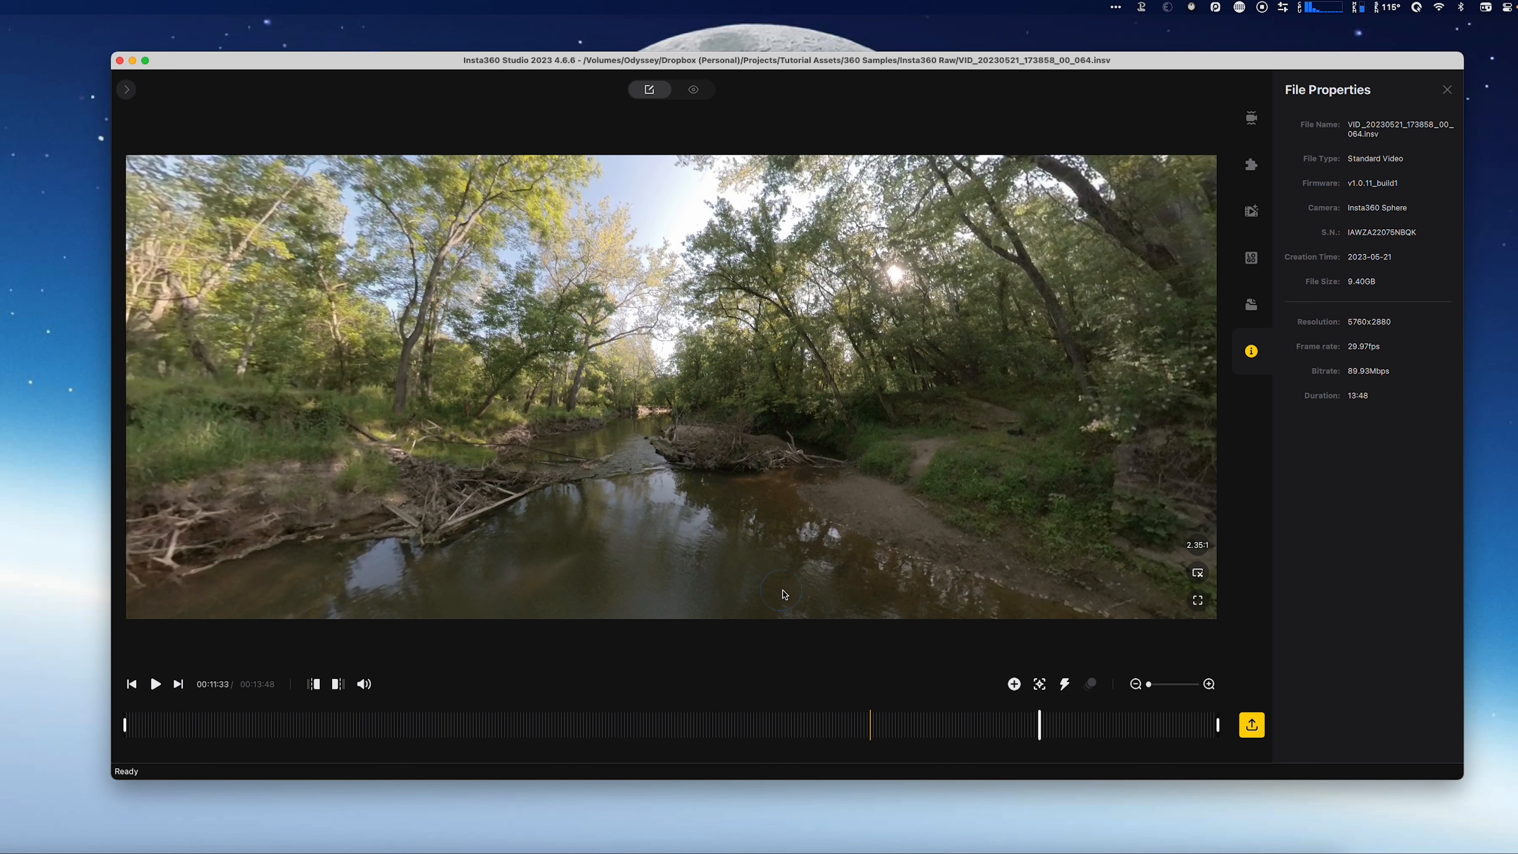
click(1201, 554)
click(1112, 546)
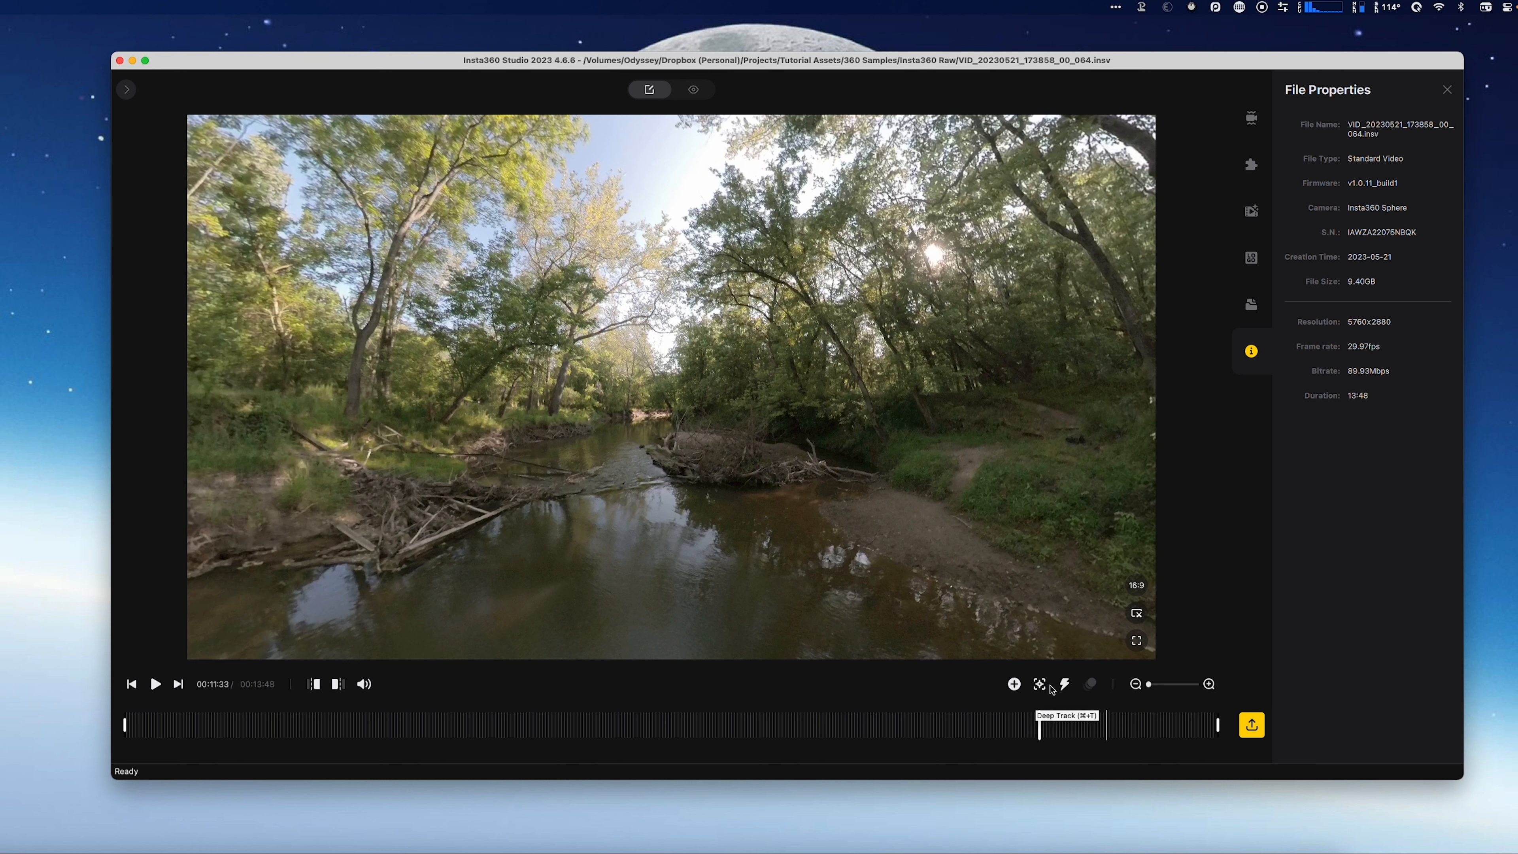
- Pan around the creek view, move the playhead to 00:06:09 and rotate the view along the forest trail
drag(980, 526, 1040, 475)
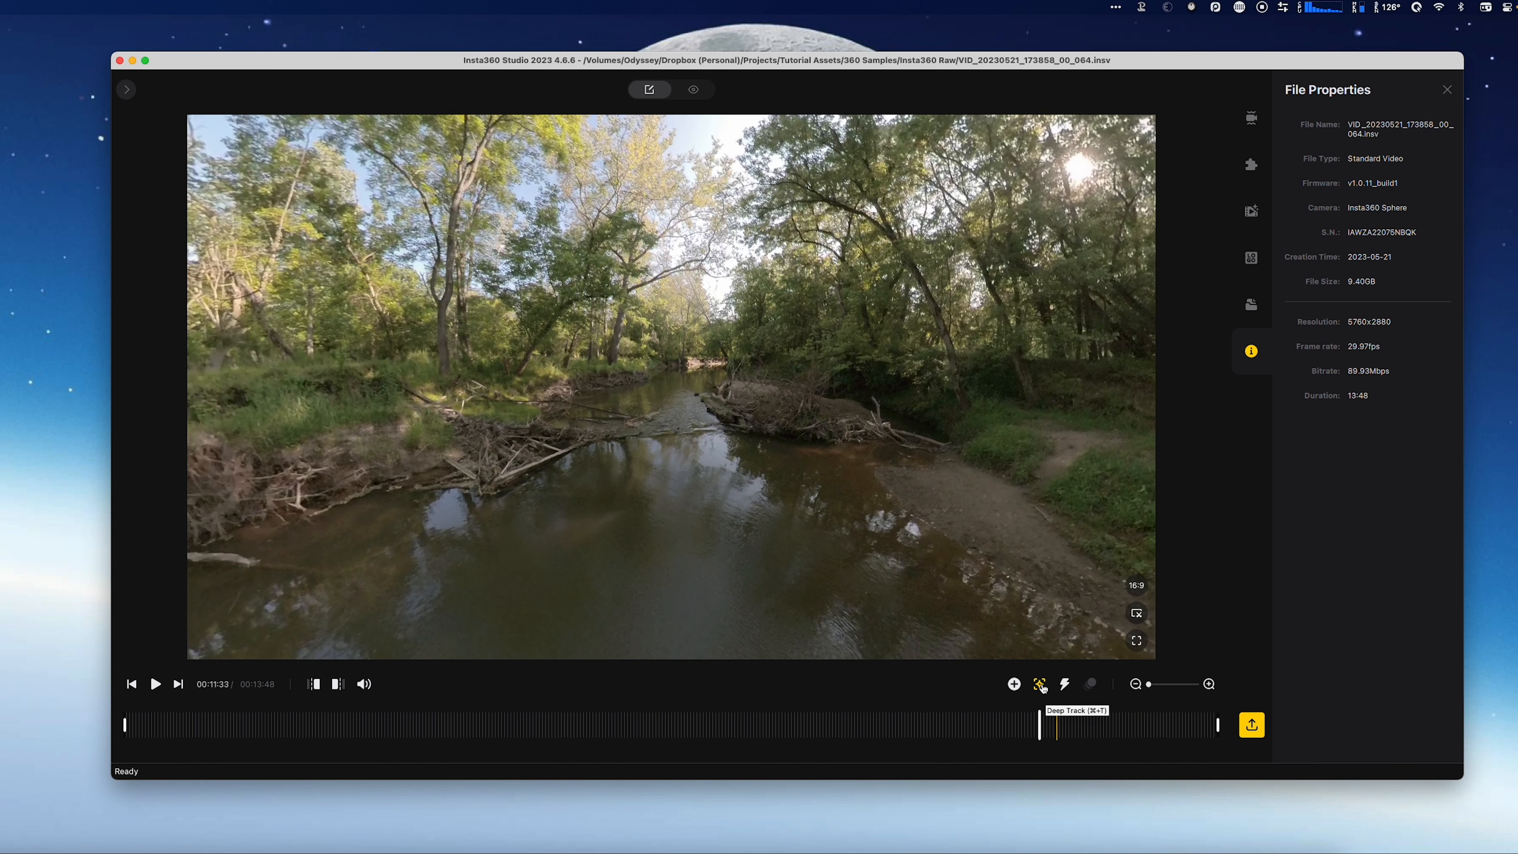
drag(894, 441, 887, 489)
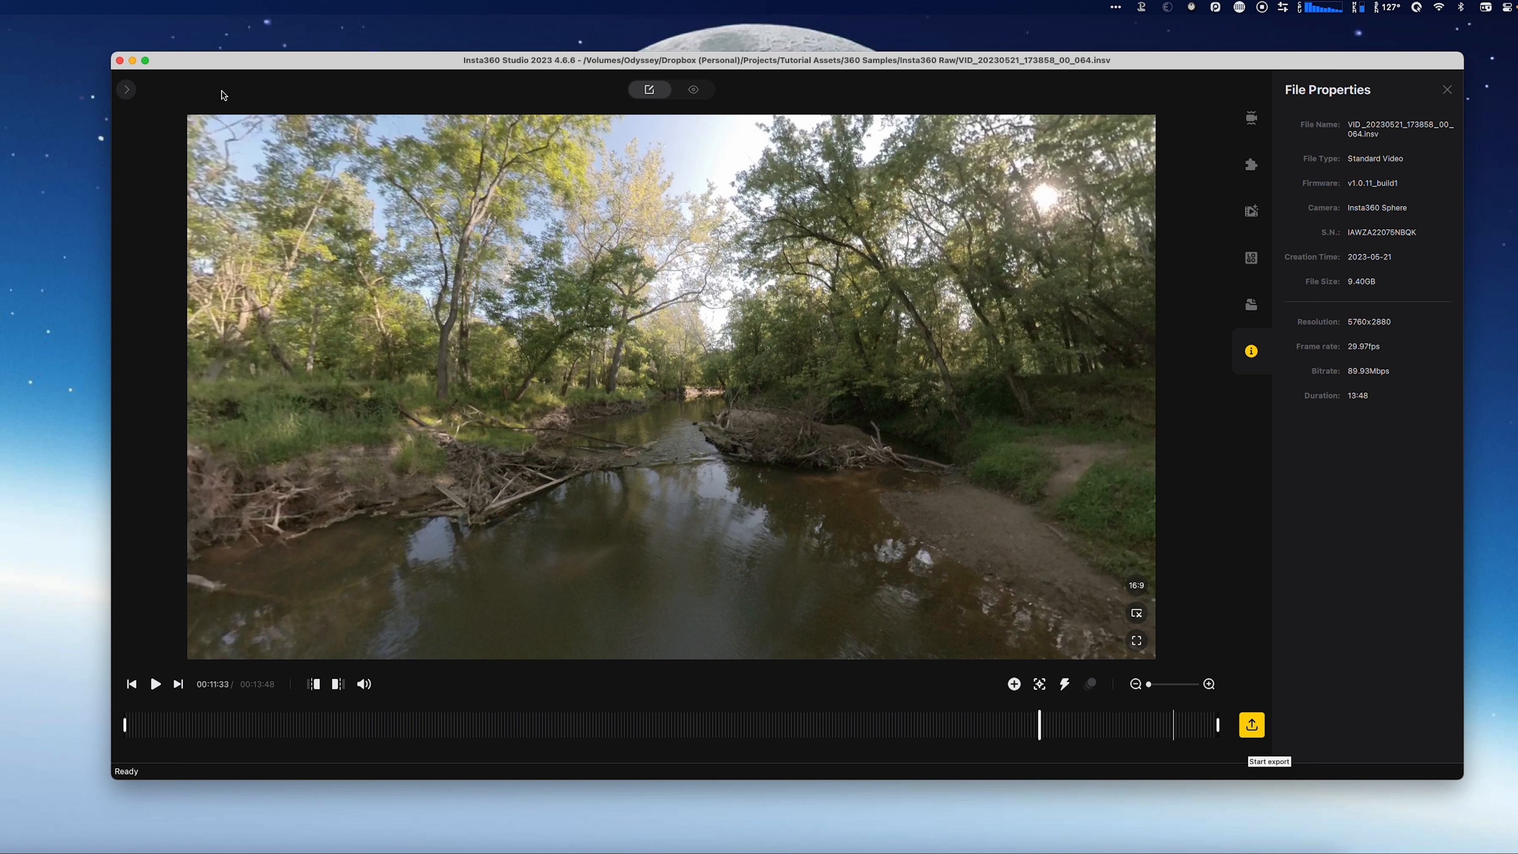
click(612, 720)
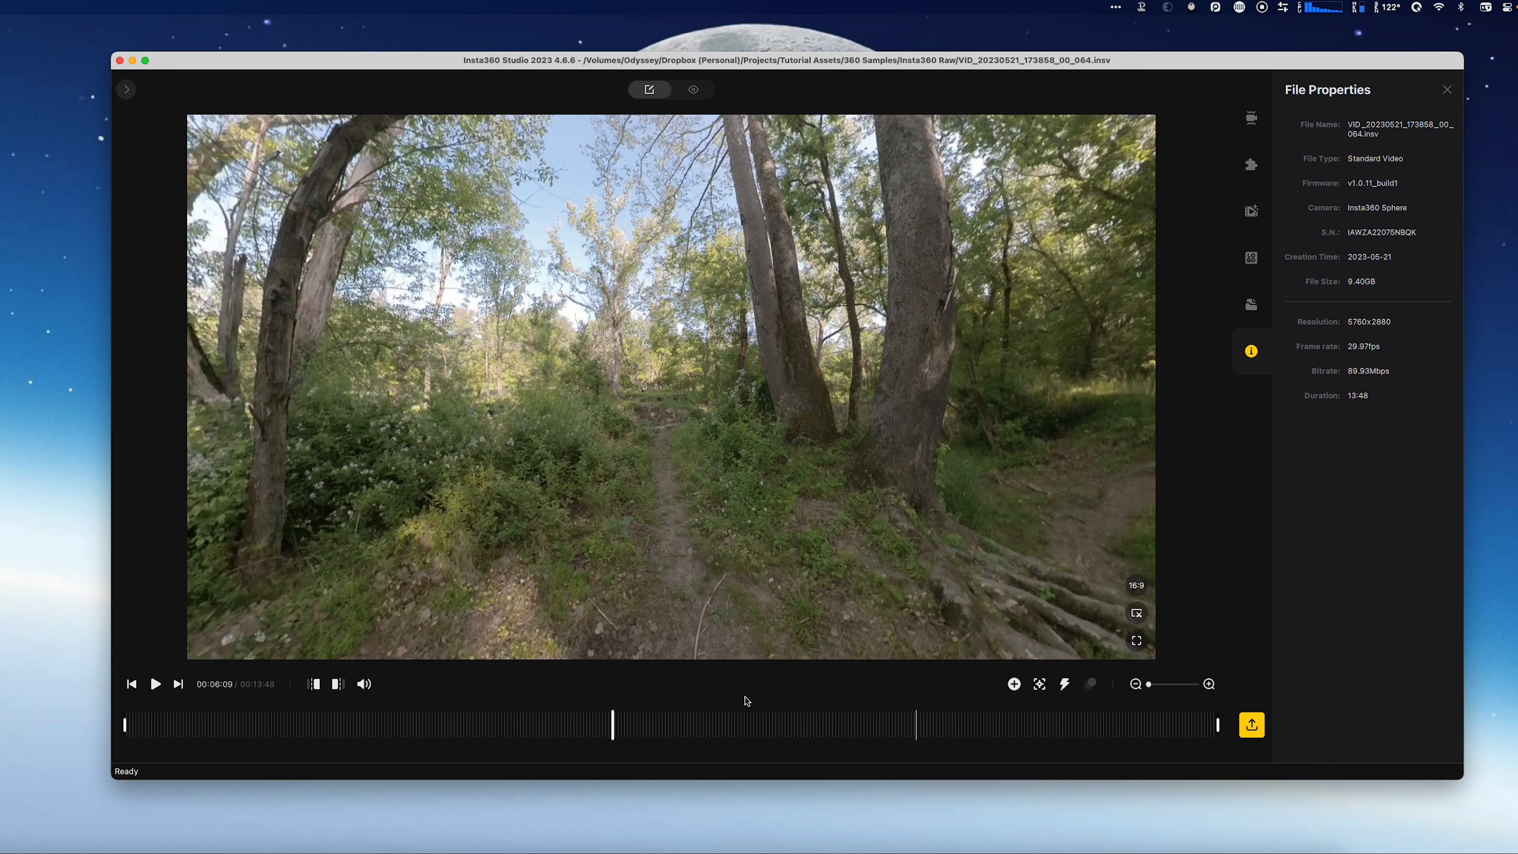
drag(702, 574, 555, 649)
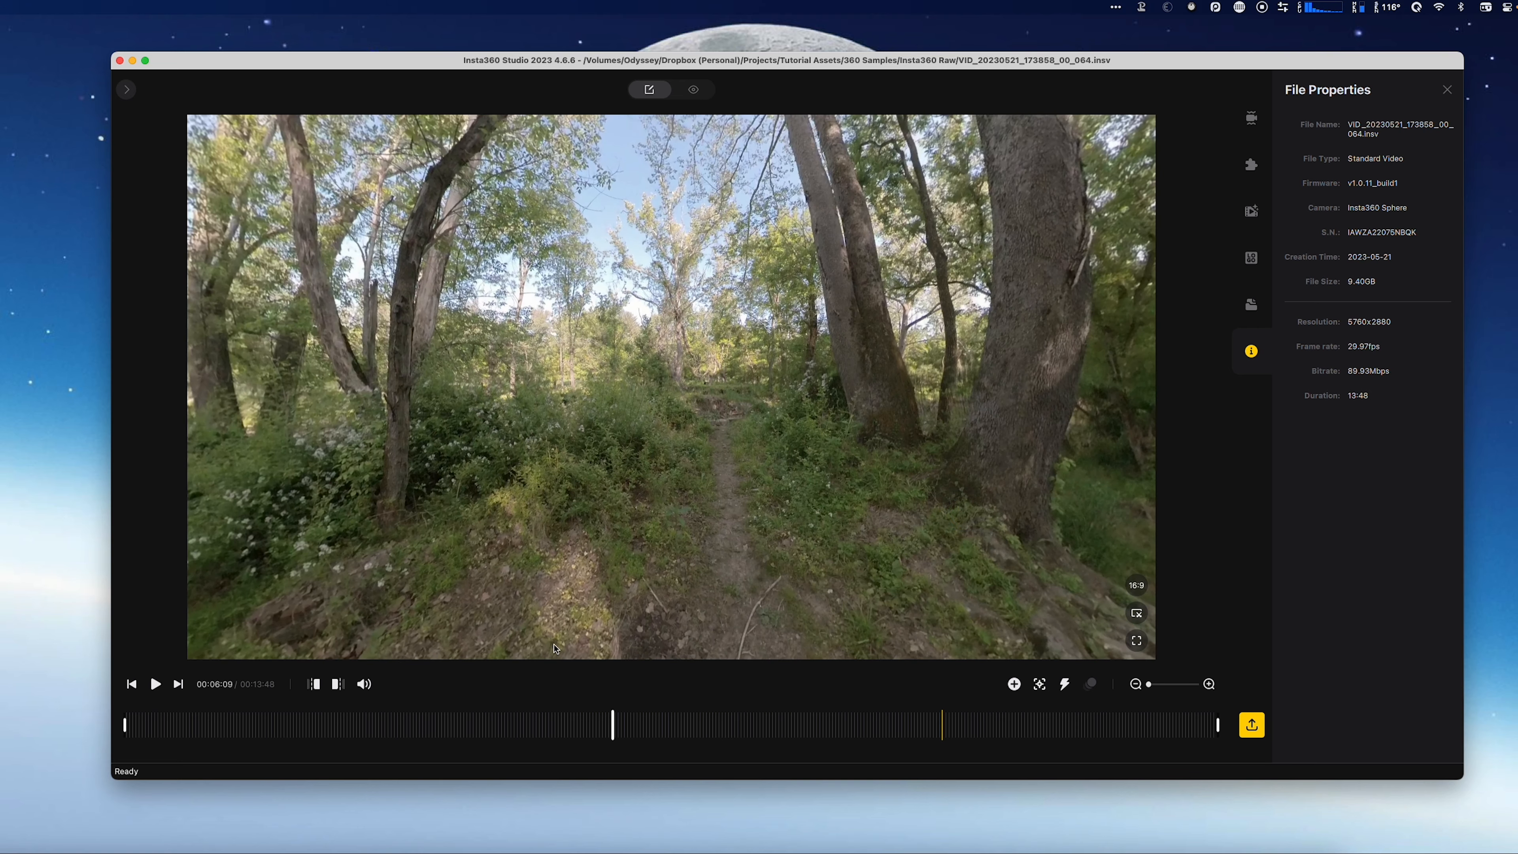
- Bring back the media list and open the VID_021 gym clip
click(126, 88)
click(182, 521)
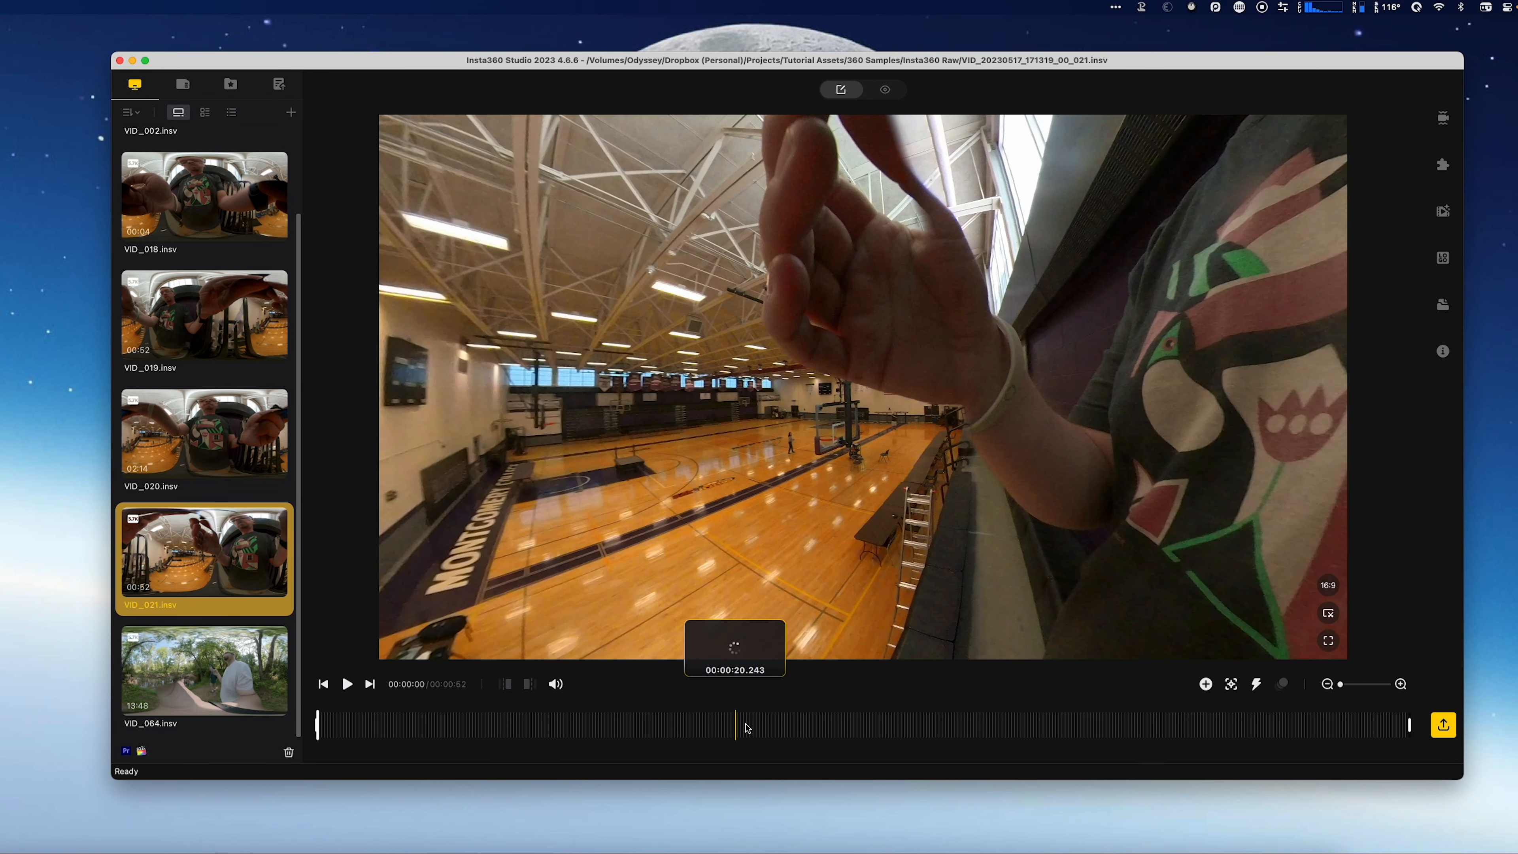
- Move the playhead to 00:43, rotate the view toward the ladder by the bleachers and add a keyframe there
click(750, 726)
drag(980, 460, 700, 427)
drag(752, 725, 1092, 661)
drag(1195, 636, 1215, 632)
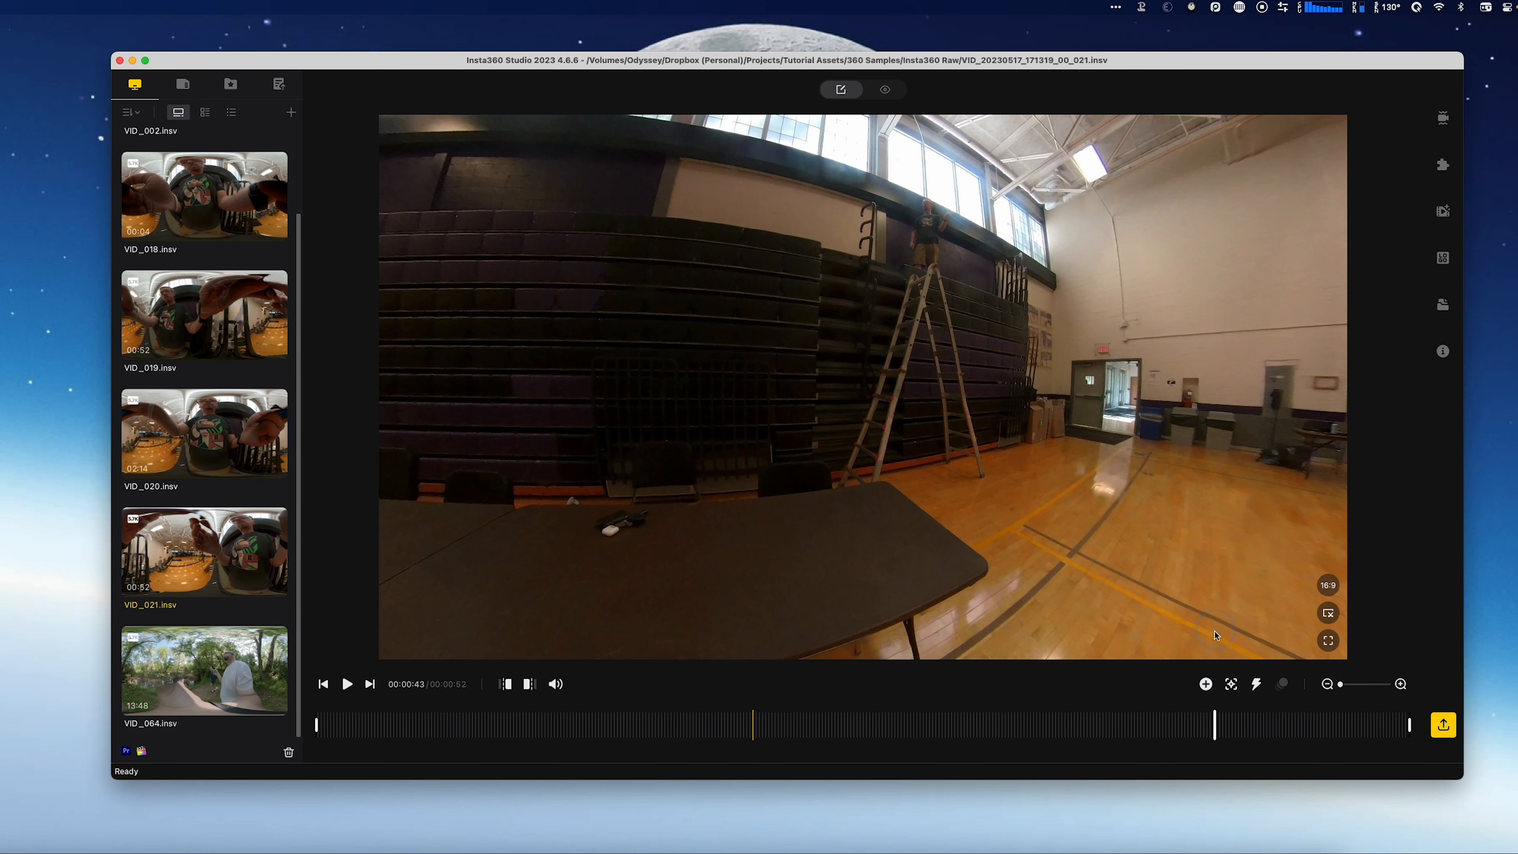
click(1205, 684)
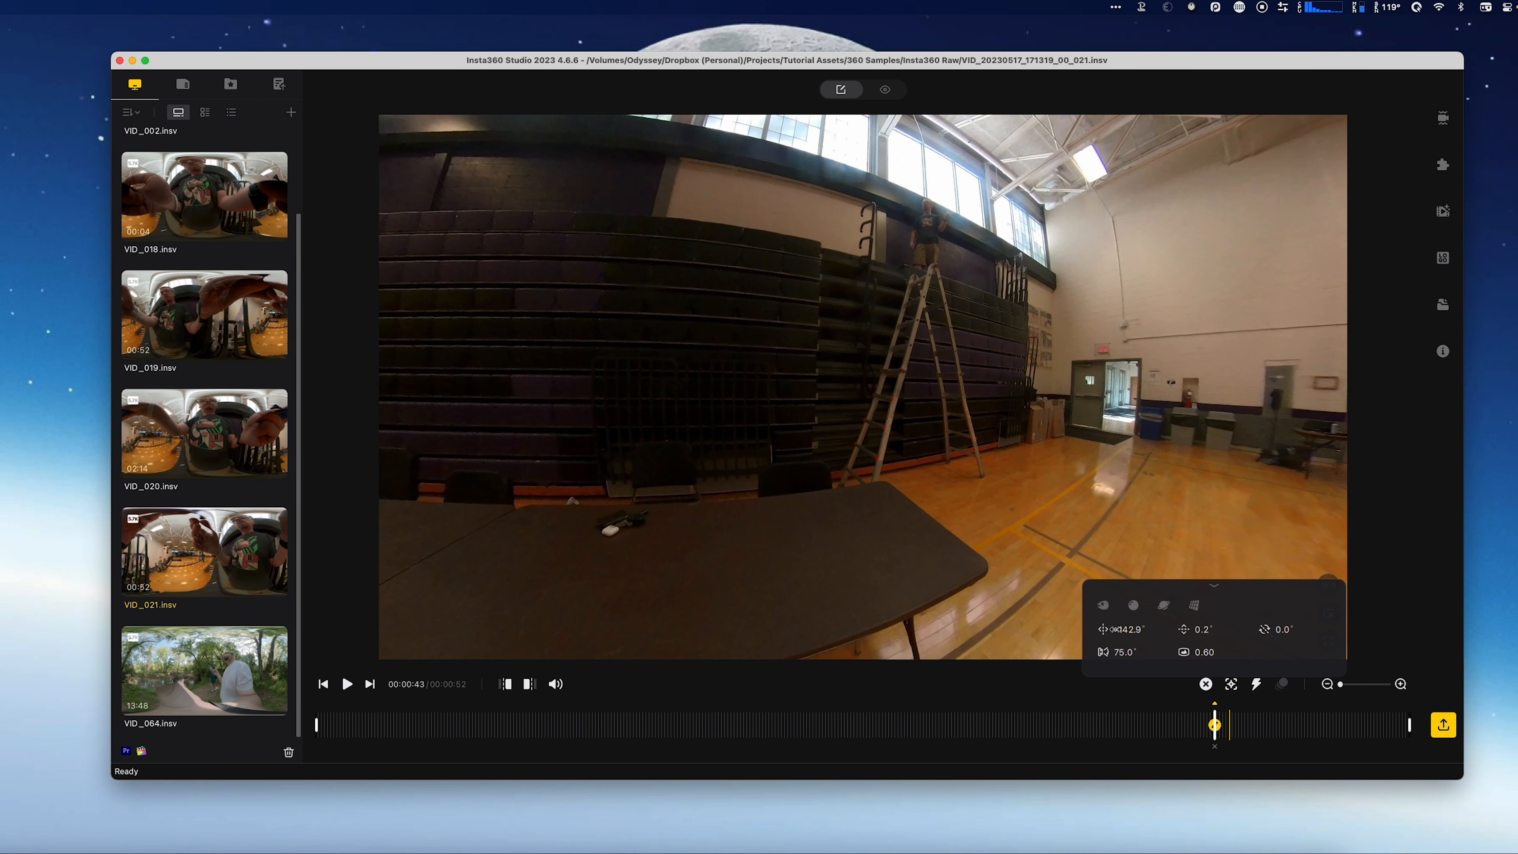
- Try other pan, tilt and field-of-view values on the 00:43 keyframe and reset them
drag(1127, 630, 1223, 631)
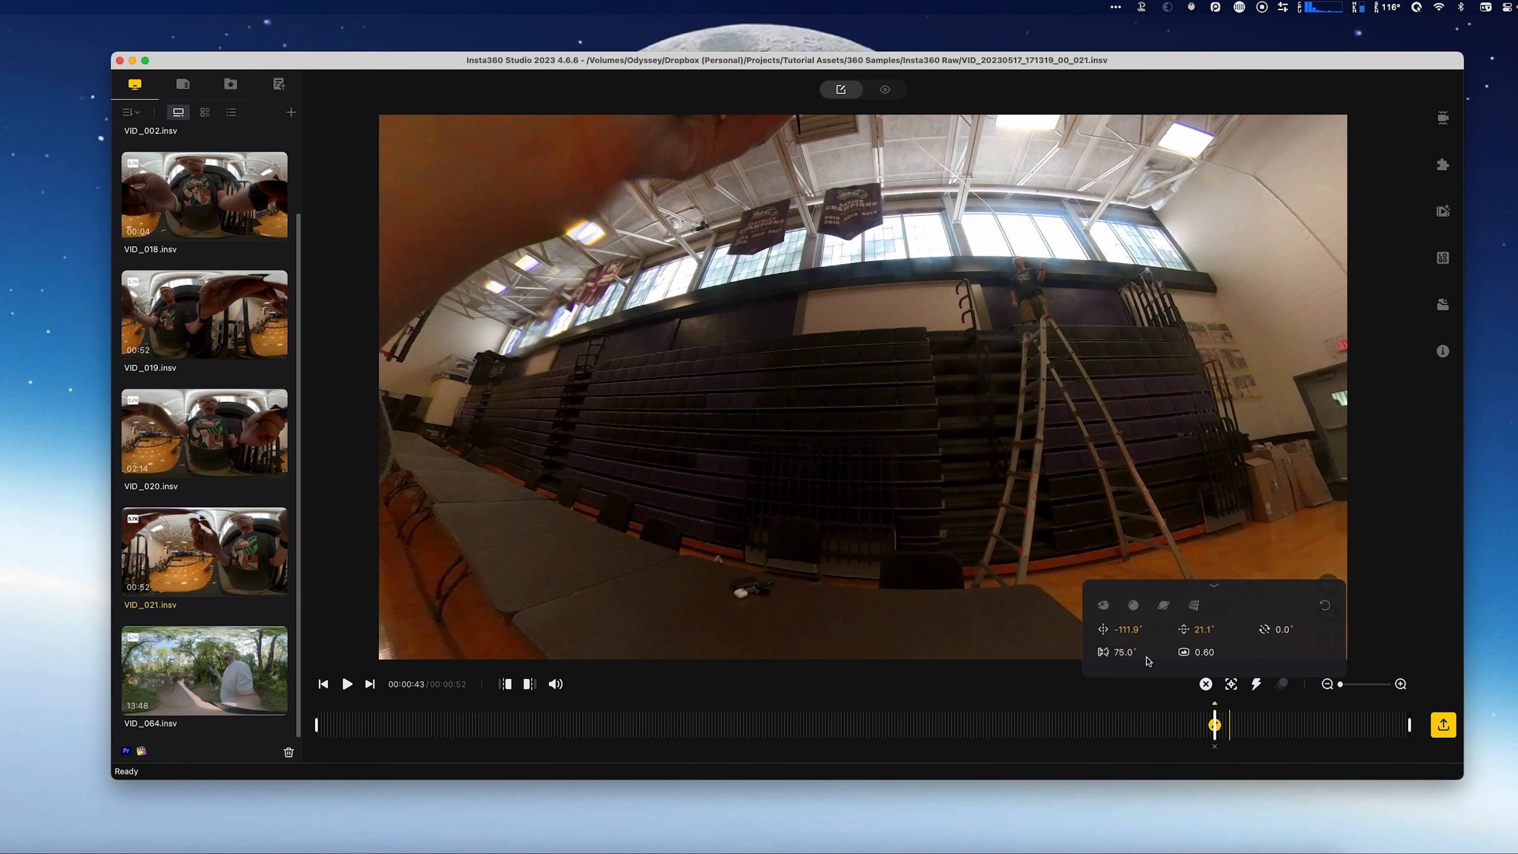
drag(1134, 651, 1303, 633)
click(1321, 605)
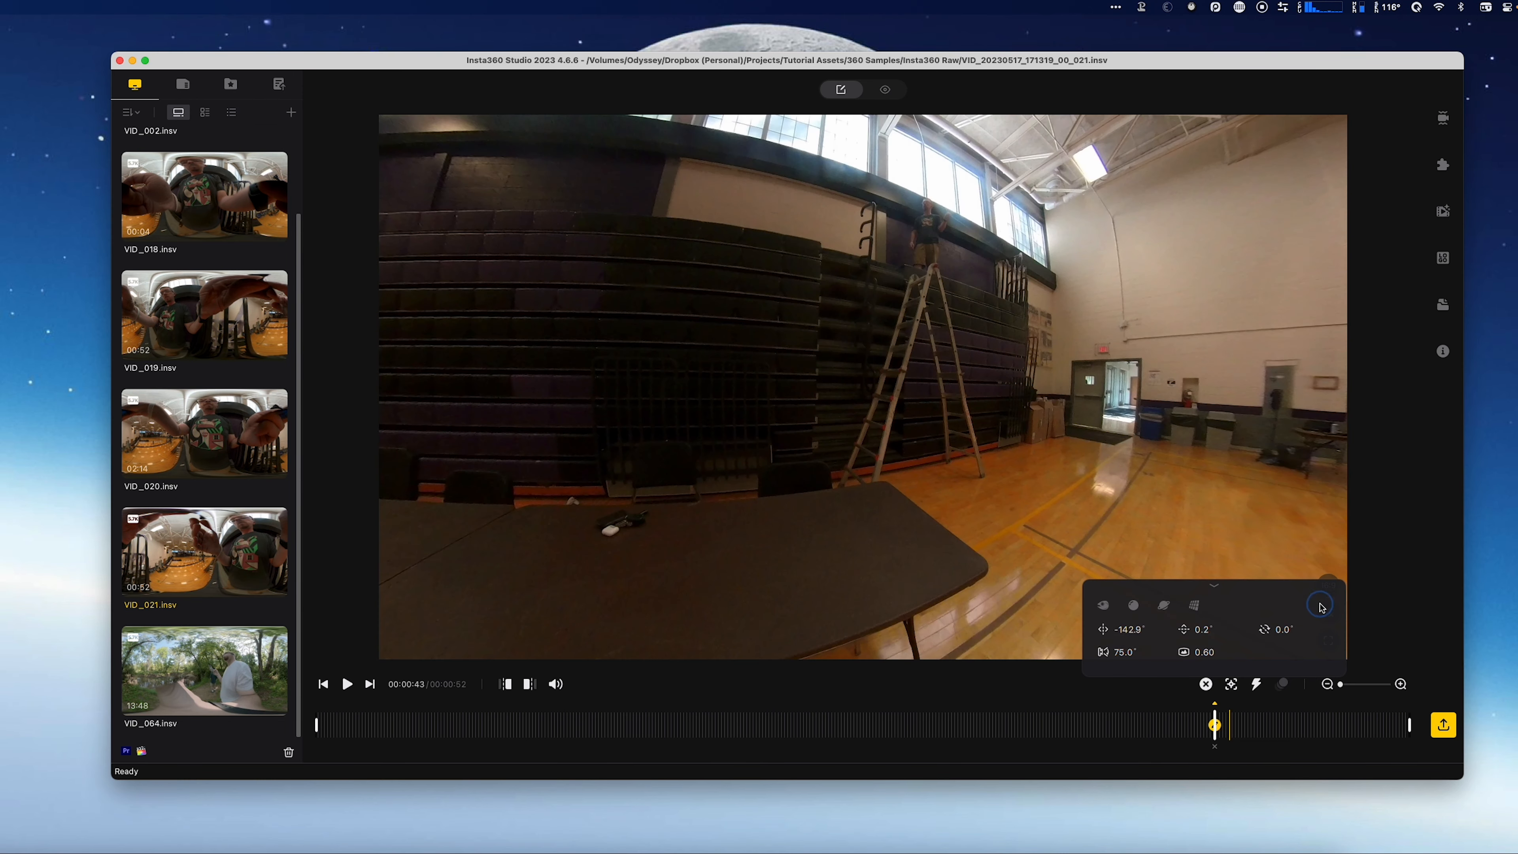
- Reframe the 00:43 keyframe to pan -102.0° and tilt -2.7°, and add a keyframe at 00:40 with the view tilted up toward the ceiling
drag(930, 458, 959, 411)
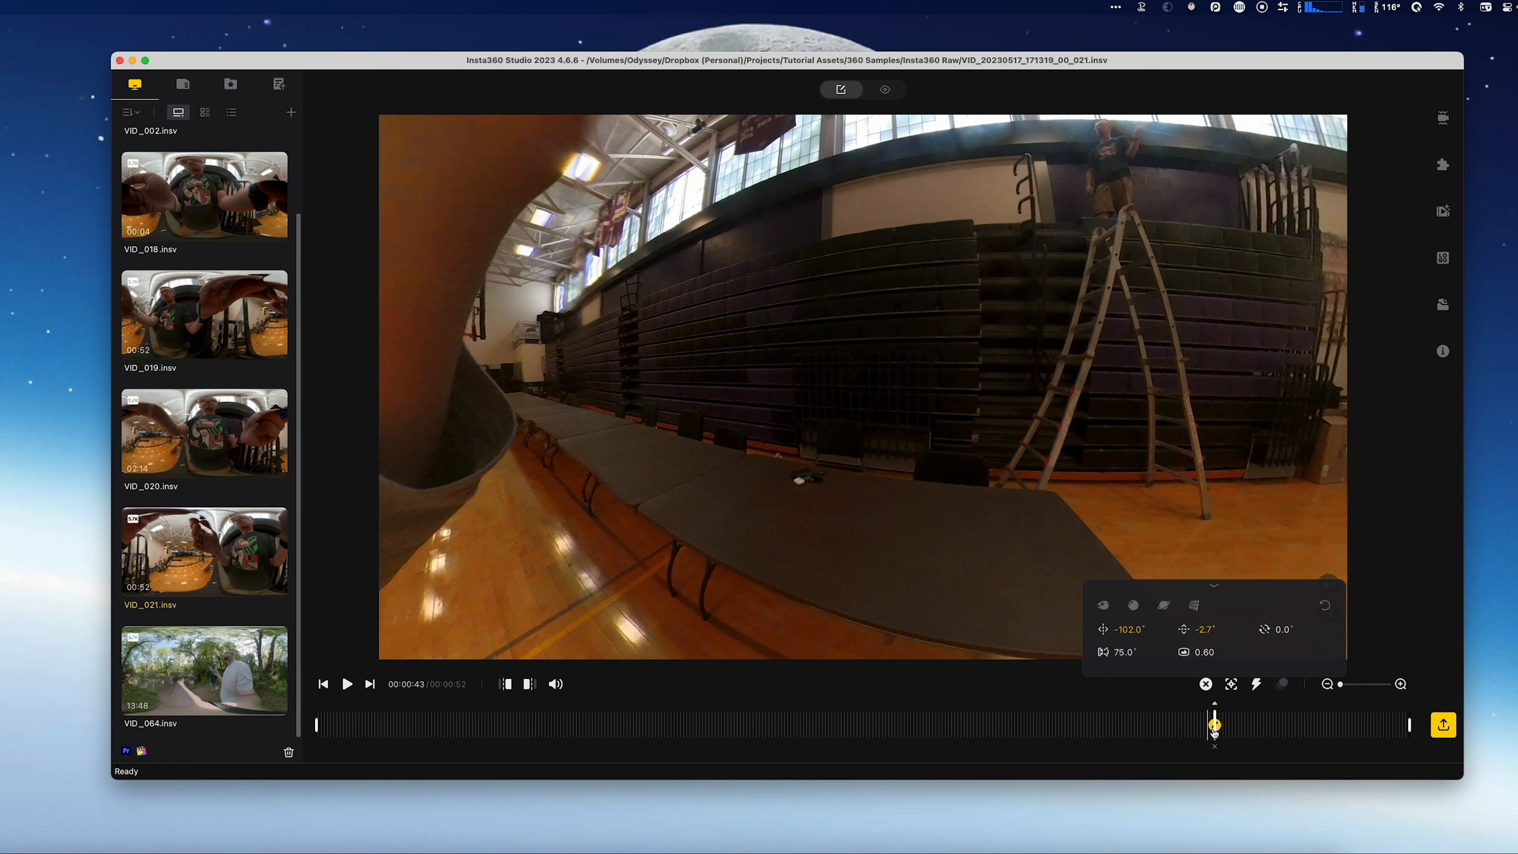
drag(1213, 726, 1150, 724)
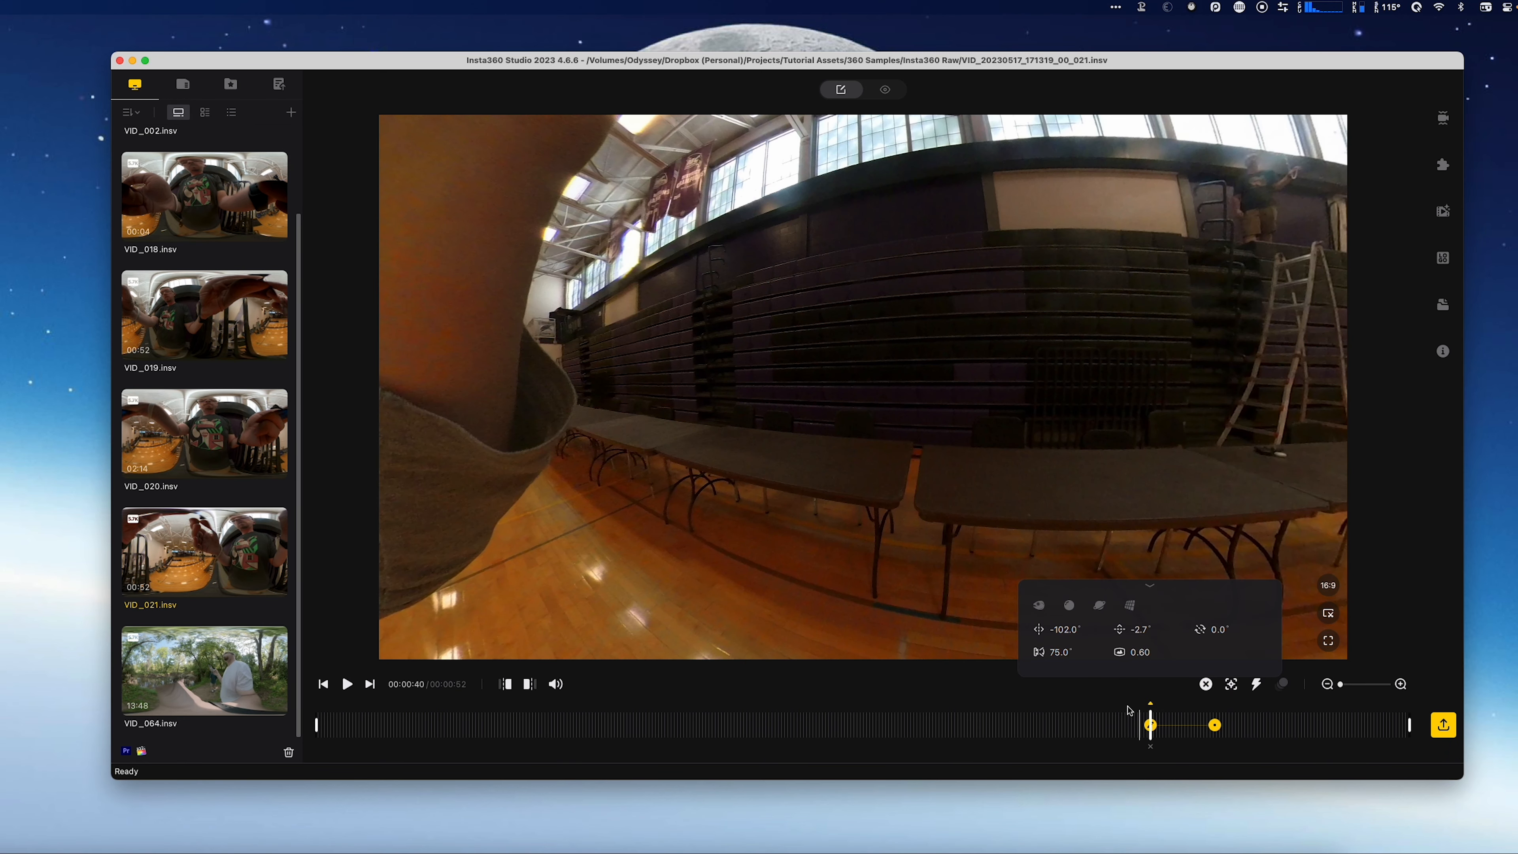
drag(1139, 629, 1171, 631)
- Remove the transition between the two keyframes and delete the 00:43 keyframe, leaving the one at 00:40 selected
click(1189, 725)
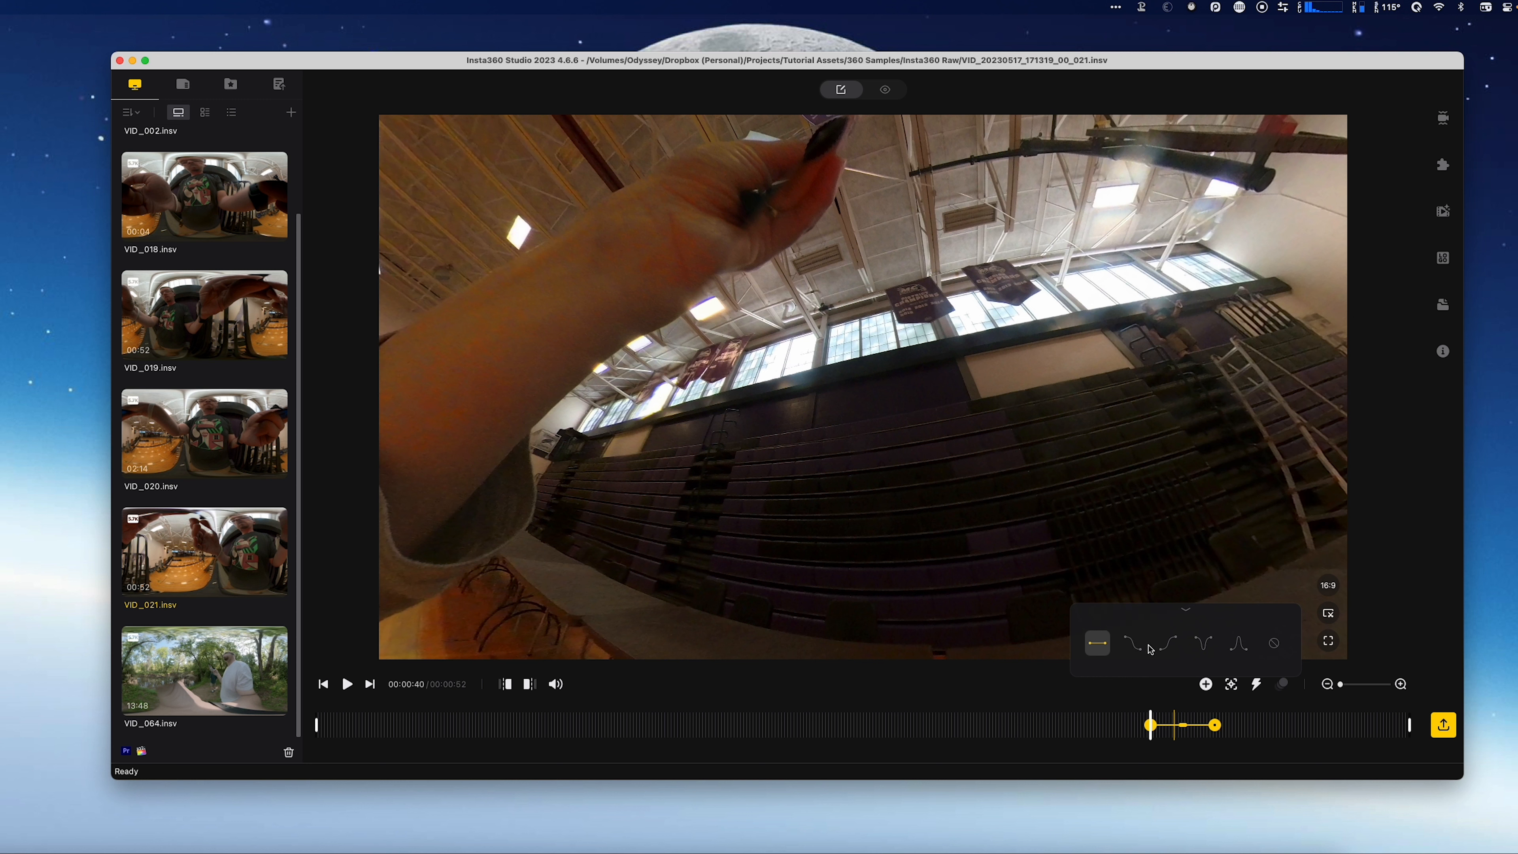
click(1274, 642)
click(1214, 726)
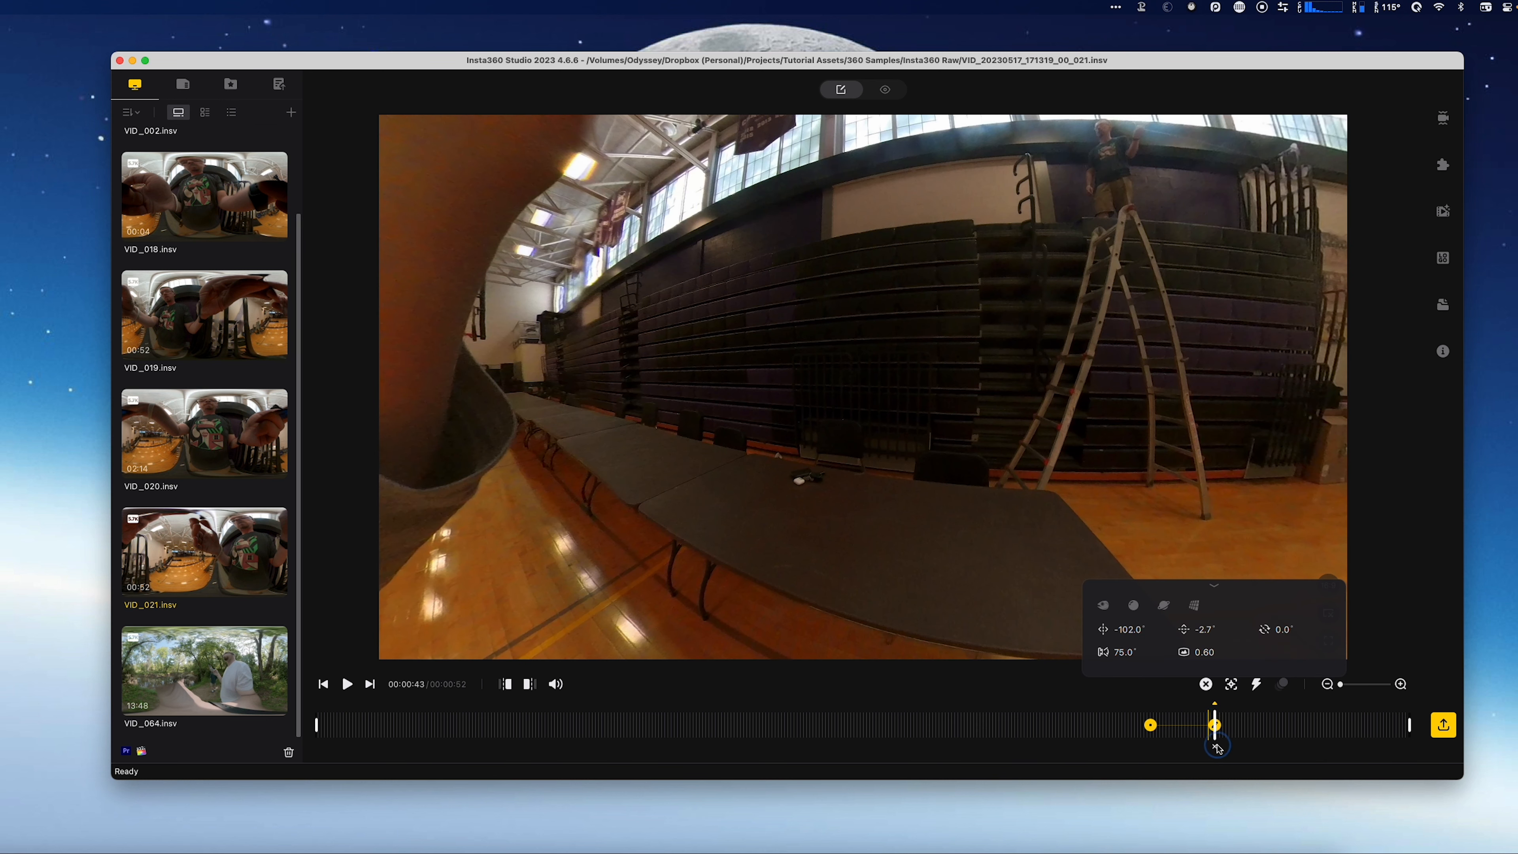
click(1150, 725)
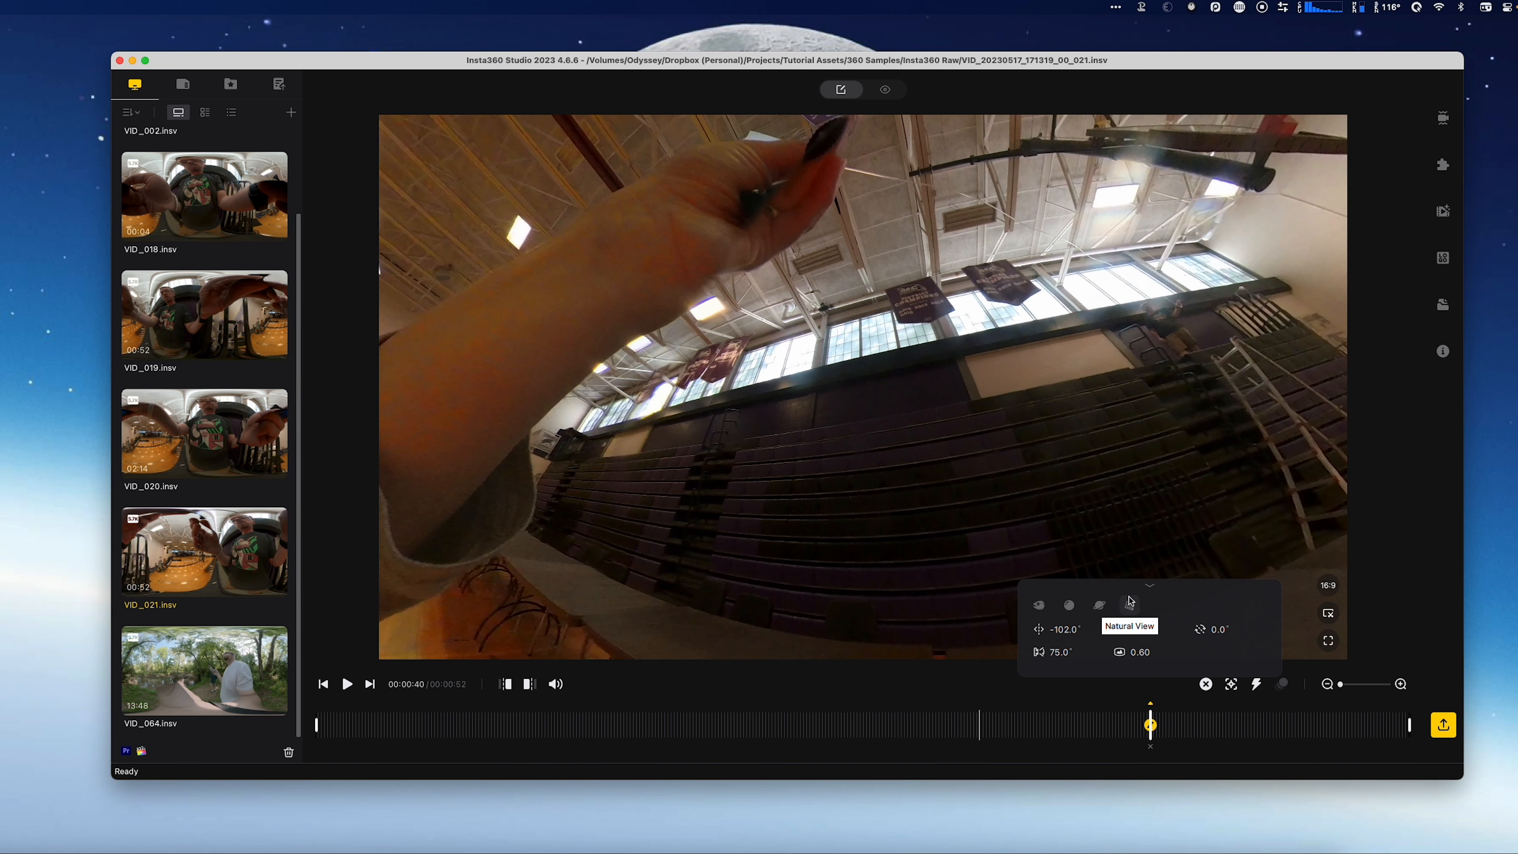
- Open the VID_019 gym clip and trim it to start at 00:13 and run for 11 seconds
click(191, 293)
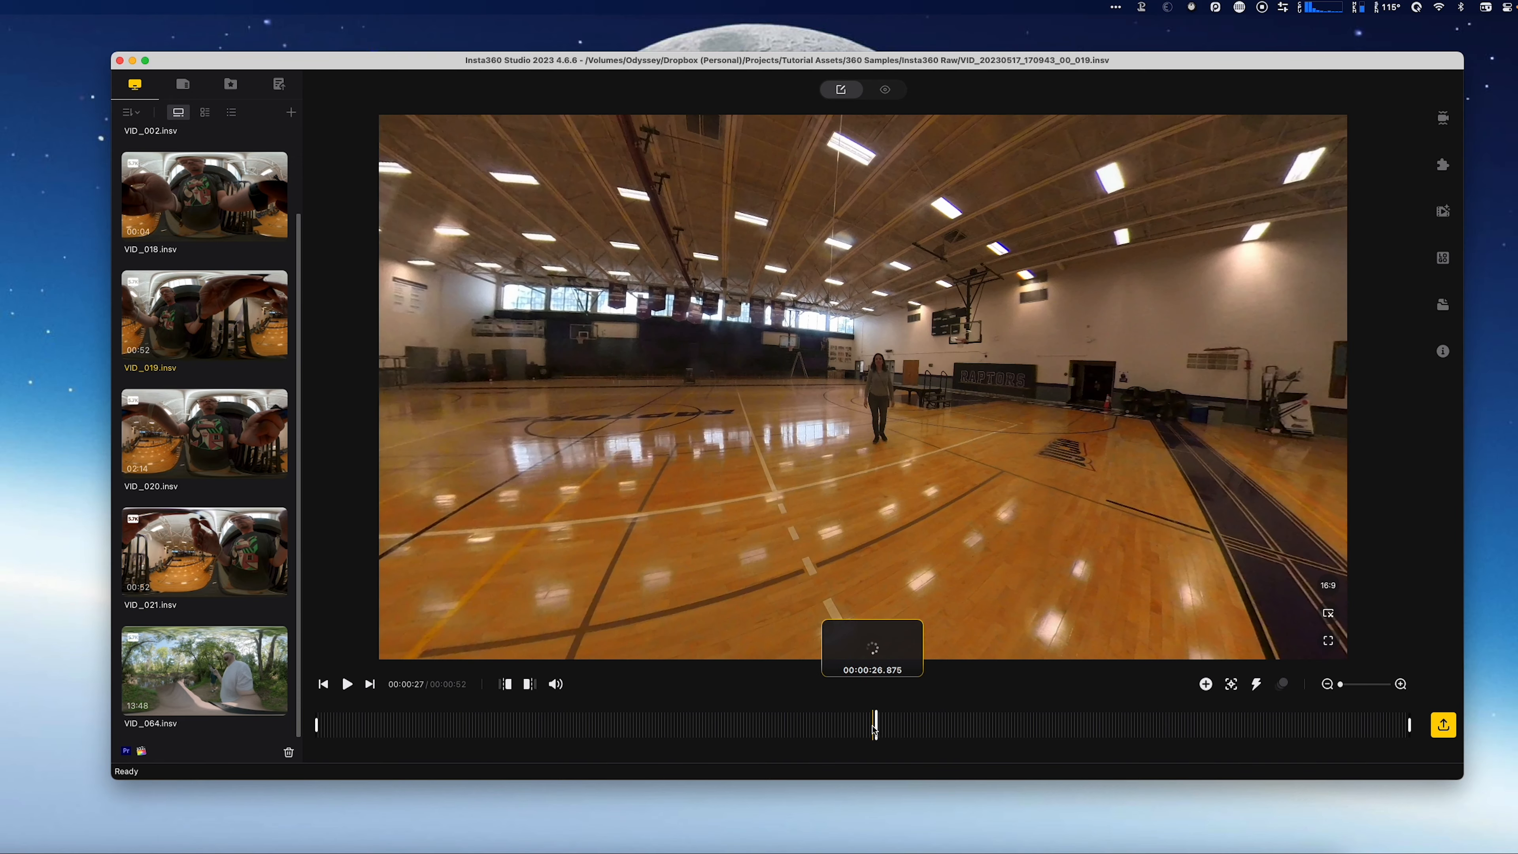
click(896, 725)
drag(911, 726, 614, 718)
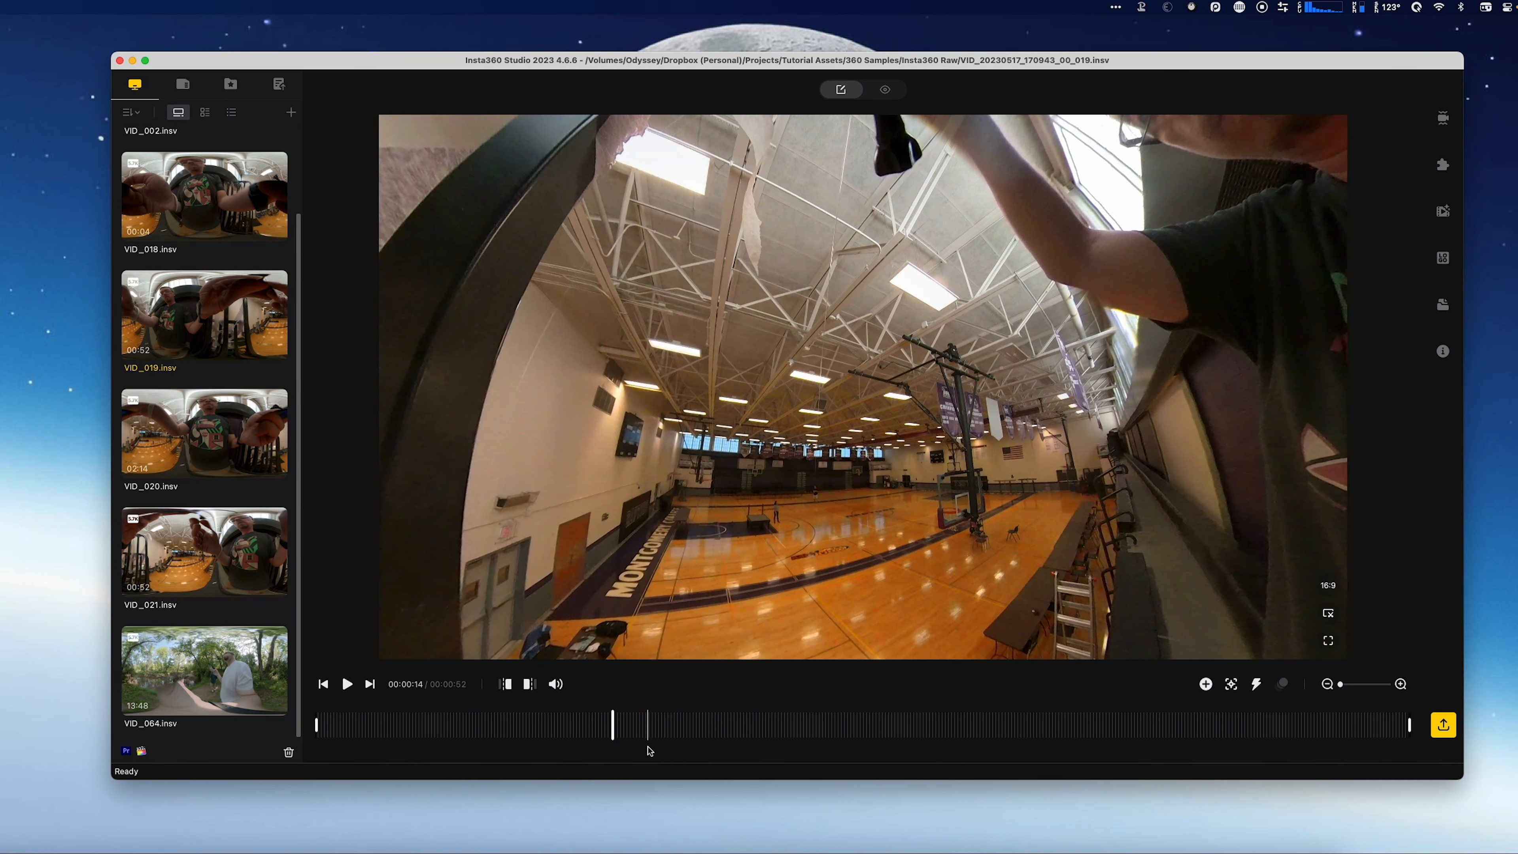
drag(610, 723, 755, 704)
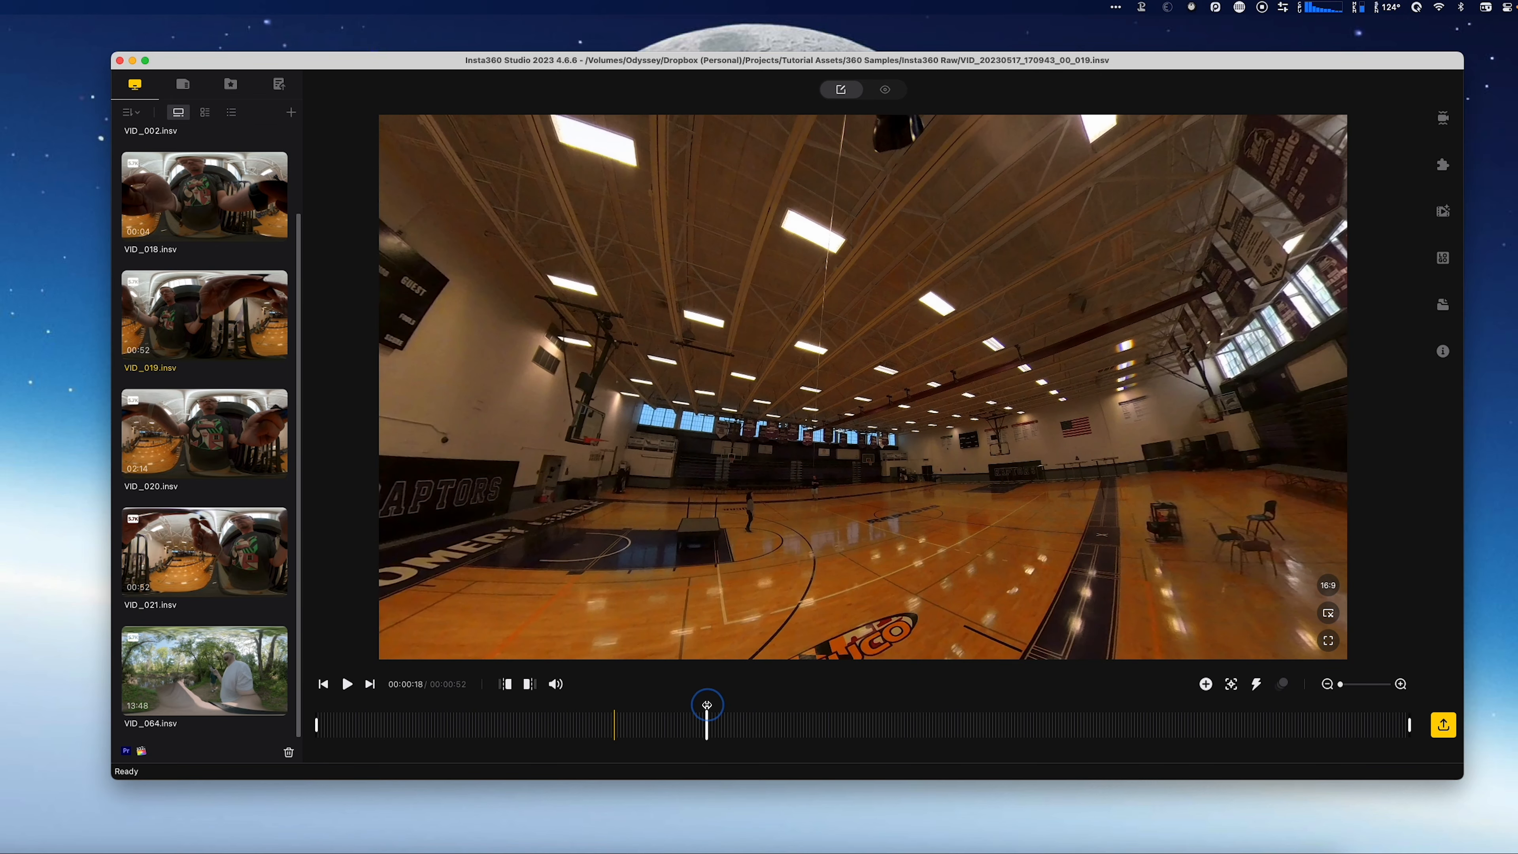
drag(686, 722, 590, 732)
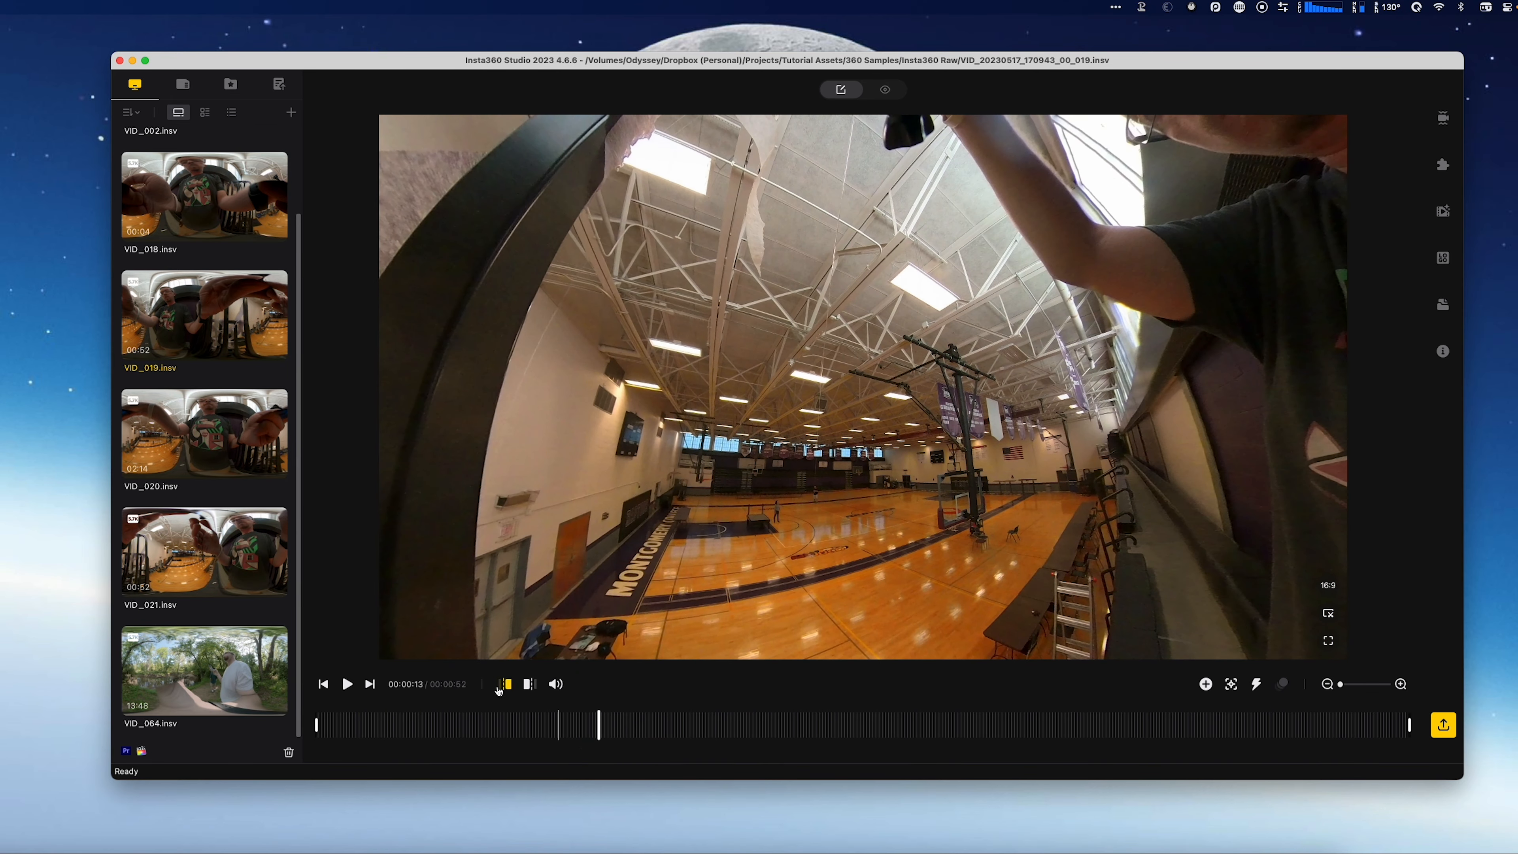
click(505, 687)
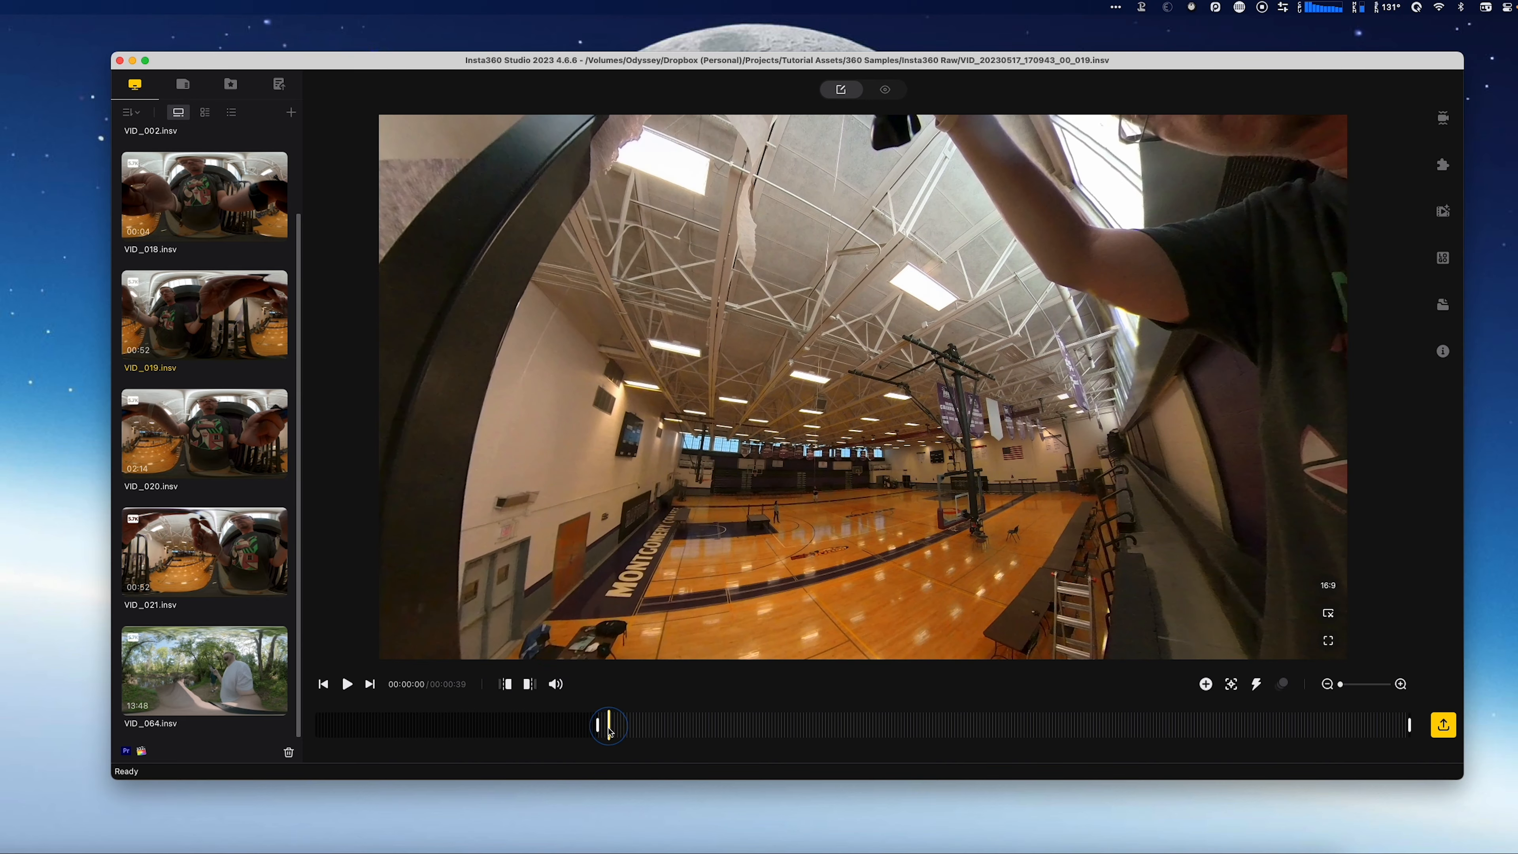
drag(668, 723, 833, 751)
click(528, 684)
- Try to track the woman on the court, starting near 00:02 of the trimmed clip
click(723, 725)
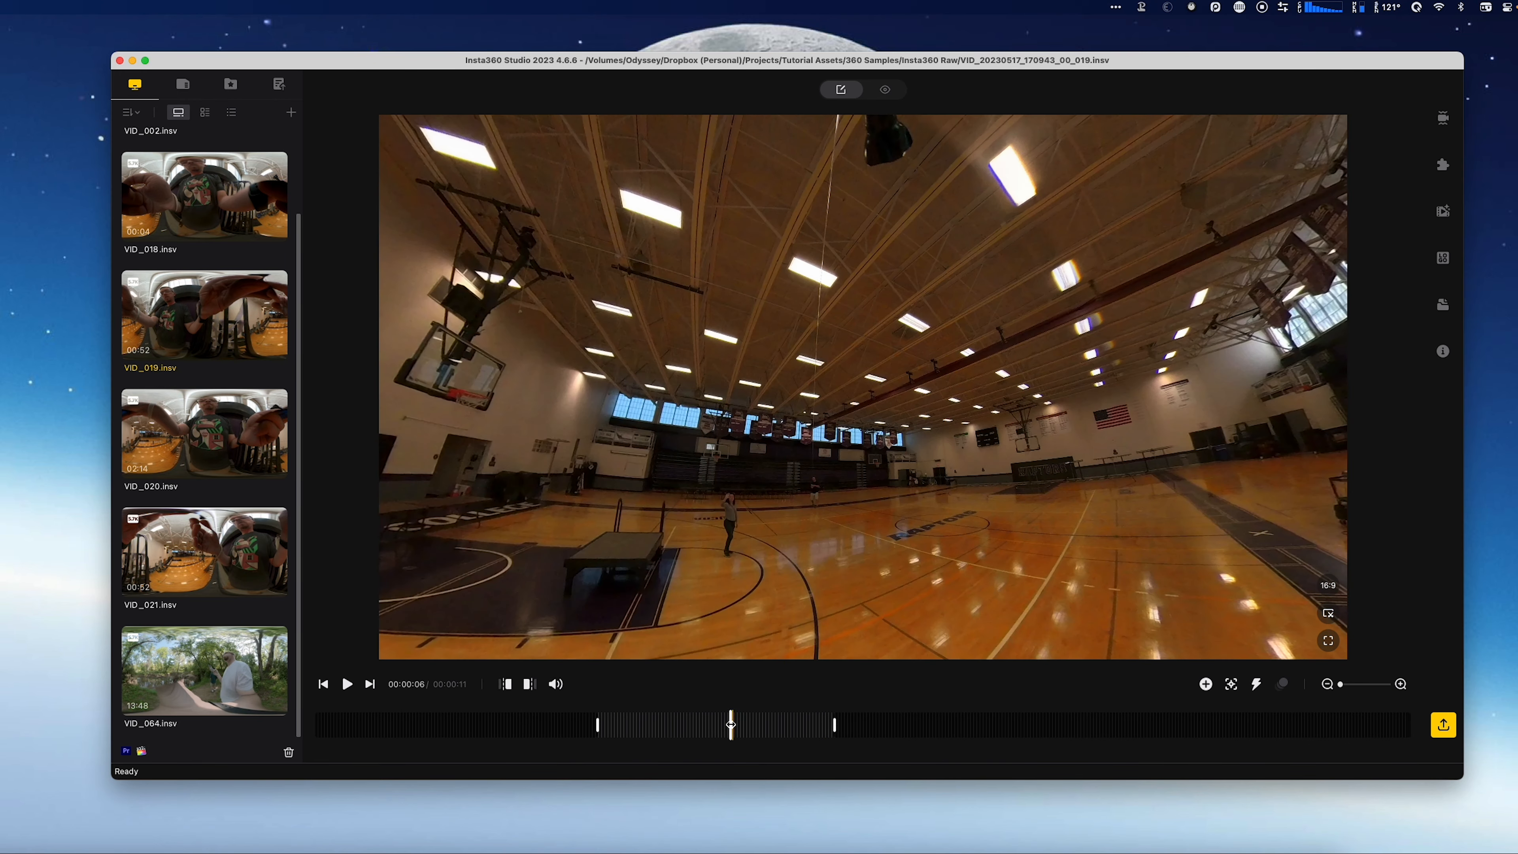
drag(723, 724, 635, 725)
click(1231, 684)
drag(778, 455, 793, 491)
click(913, 644)
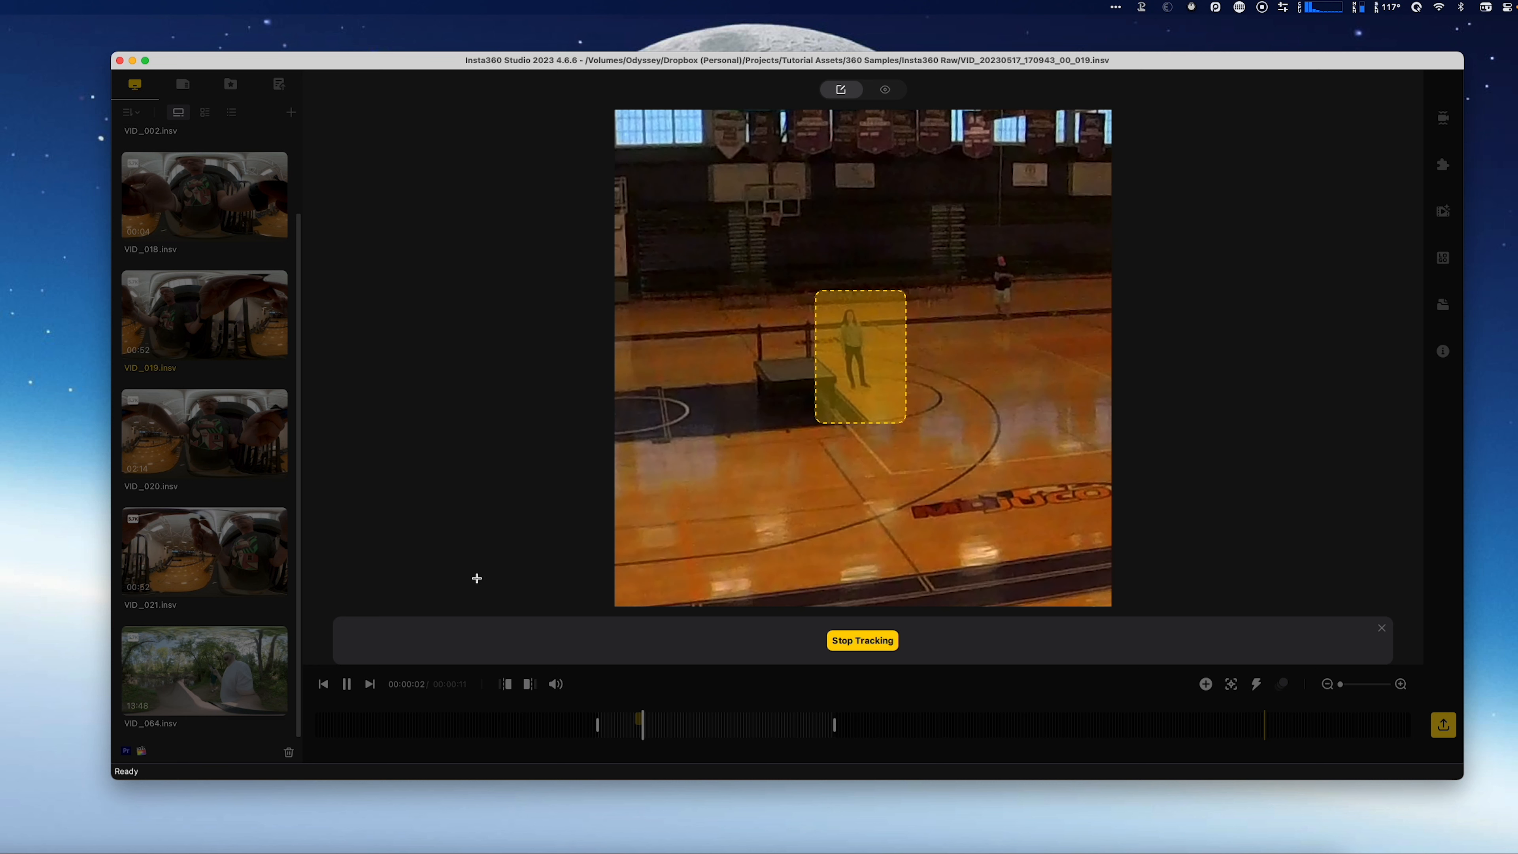
- Try to track the walking woman again from 00:04 with a box drawn around her, and stop the tracking
click(700, 730)
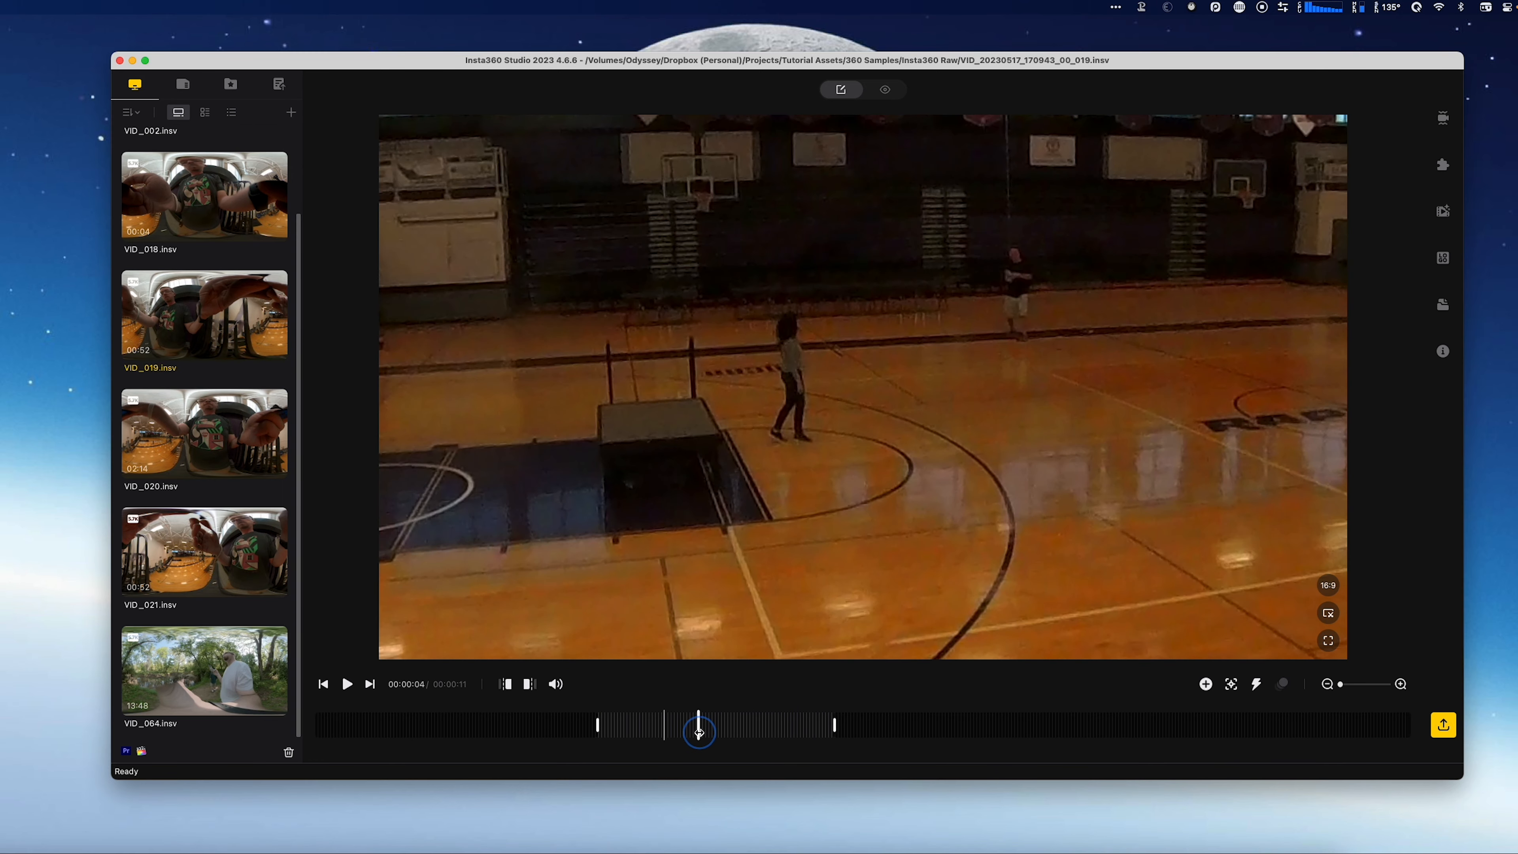
click(1230, 685)
drag(745, 263, 852, 433)
click(890, 642)
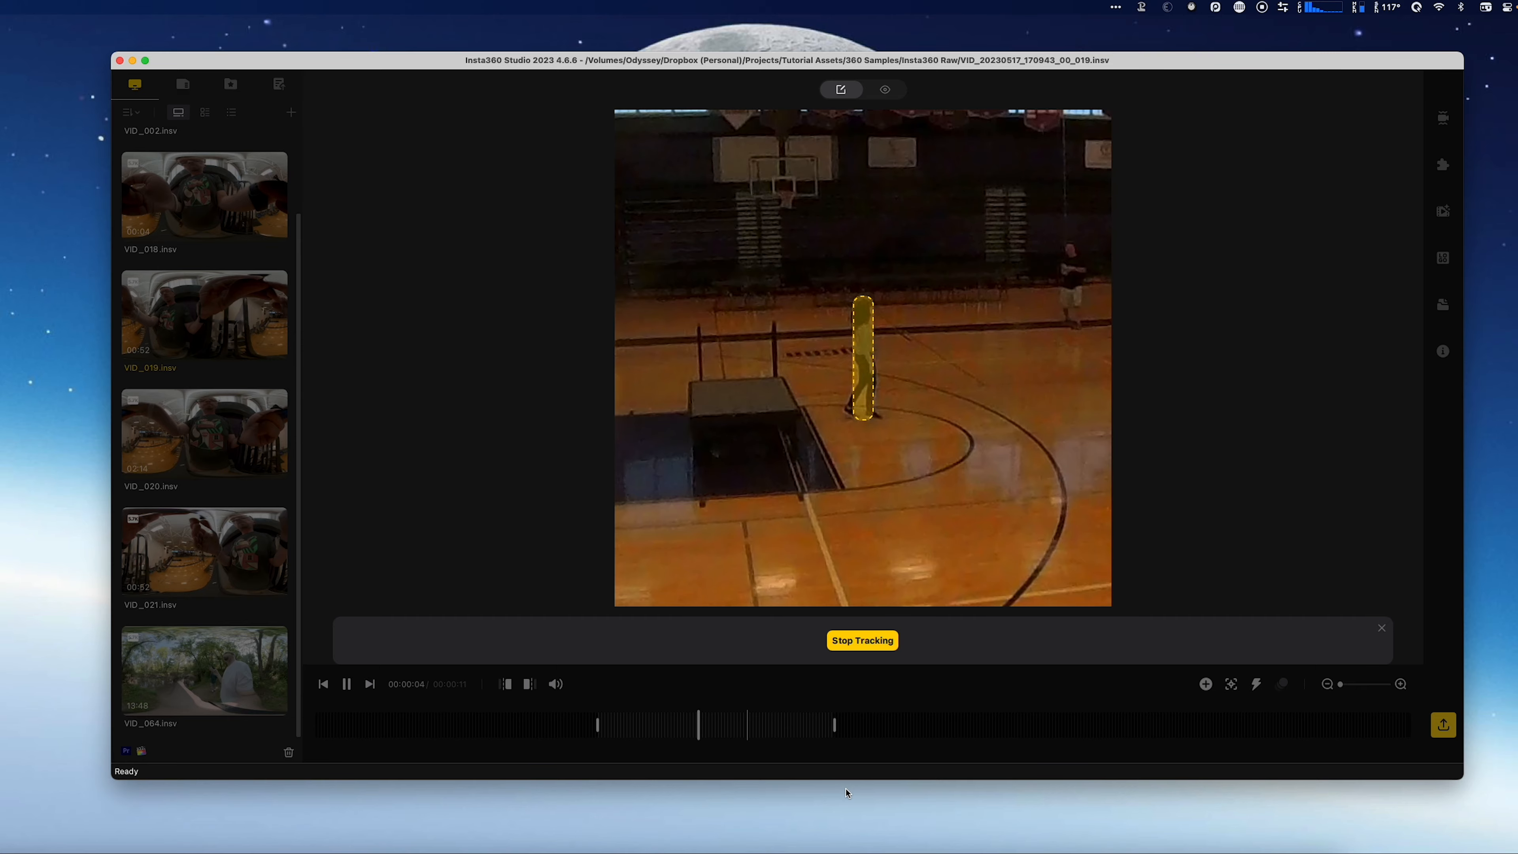
click(891, 642)
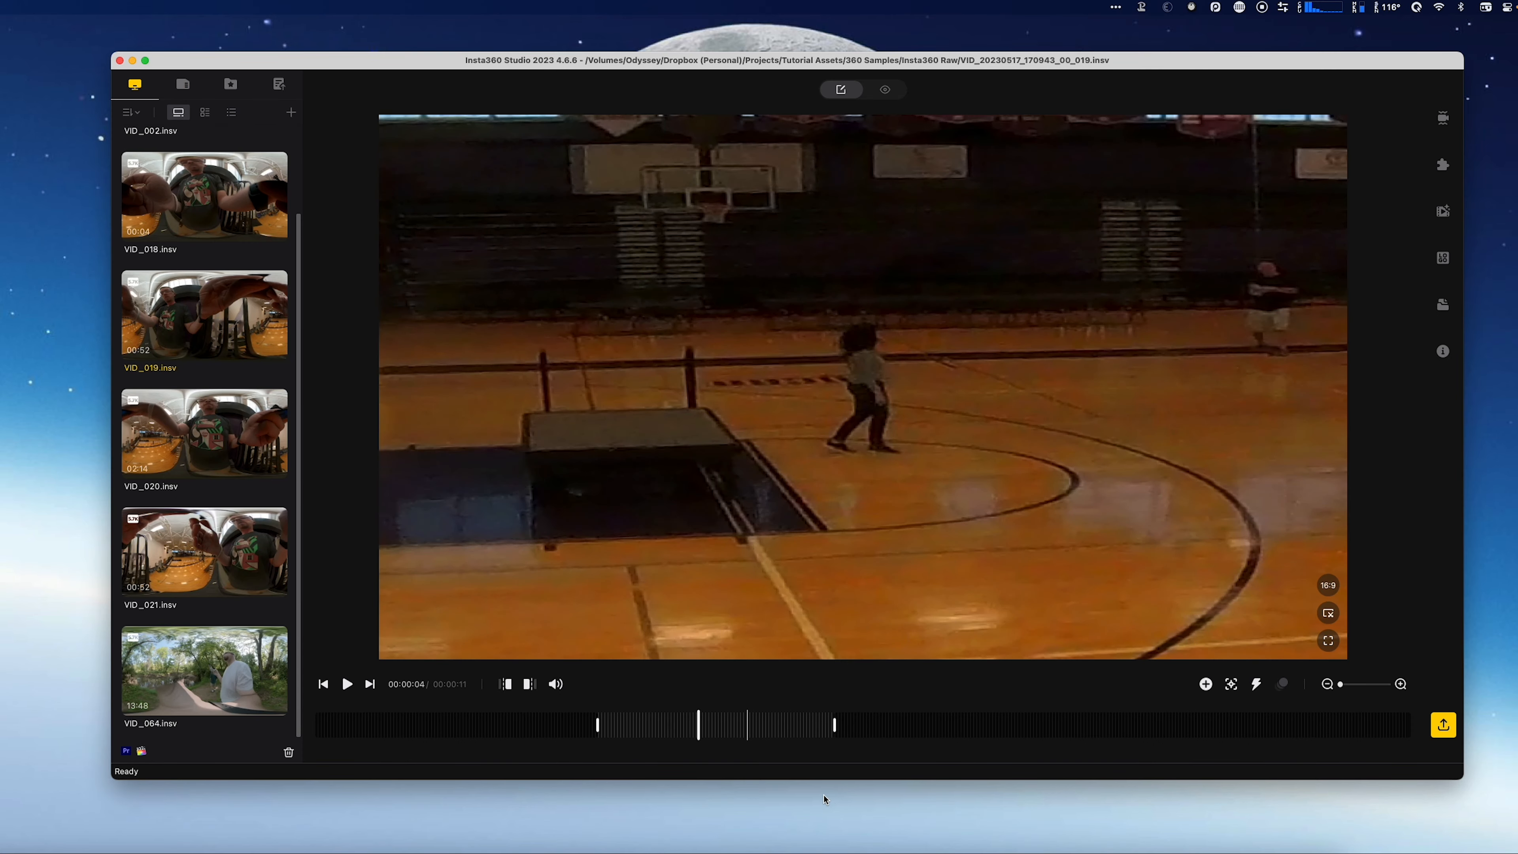
- Add a keyframe at 00:03 and widen its framing to pan -167.1°, tilt -19.7°, field of view 78.6° and distortion 0.58
click(710, 730)
drag(710, 729, 670, 730)
click(1205, 684)
drag(1016, 404, 914, 402)
scroll(914, 401, down, 3)
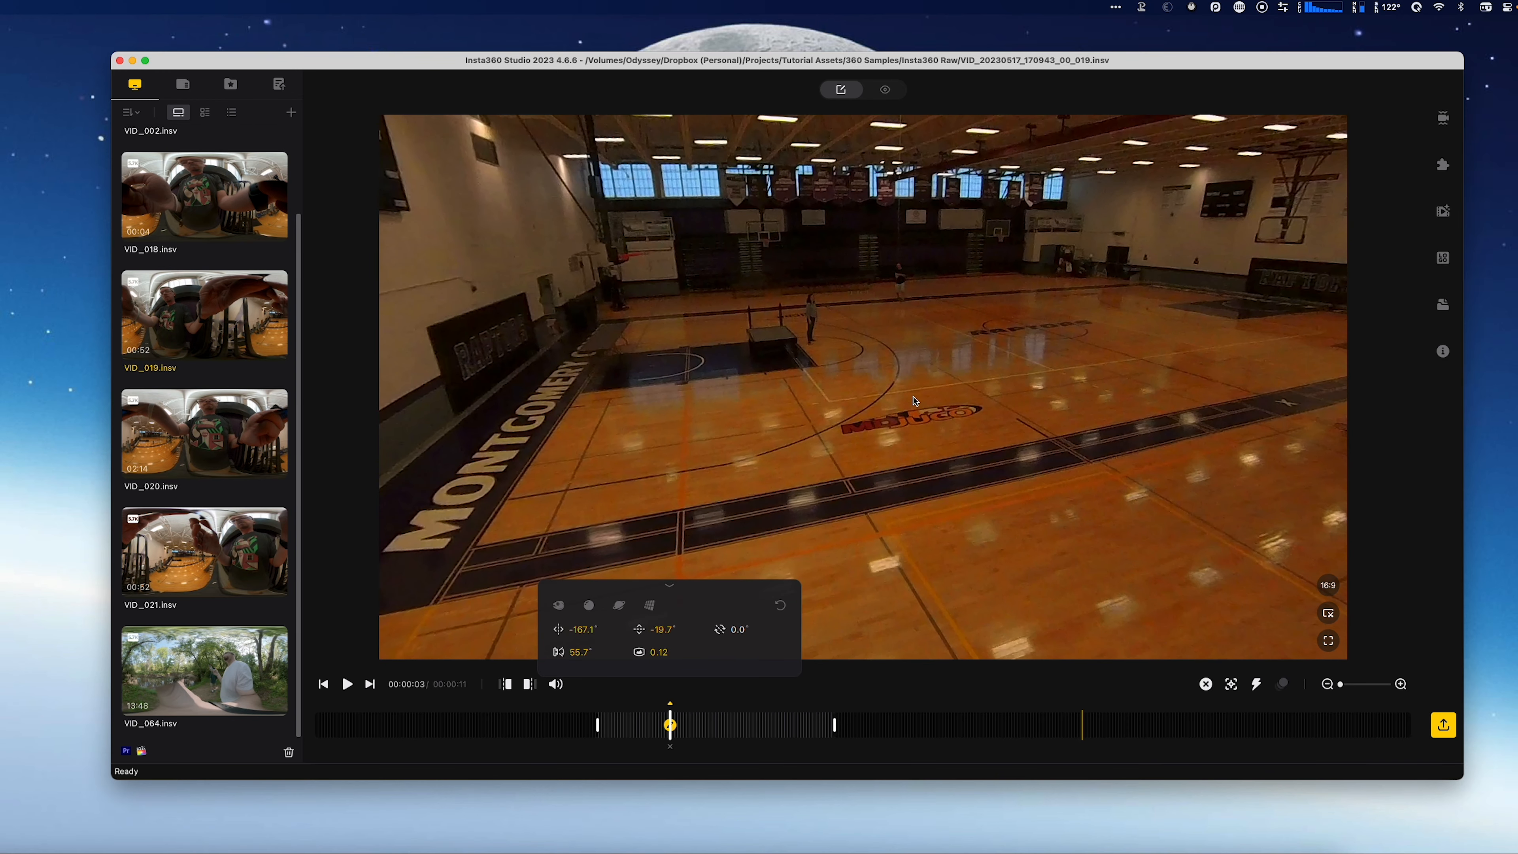
scroll(901, 481, down, 3)
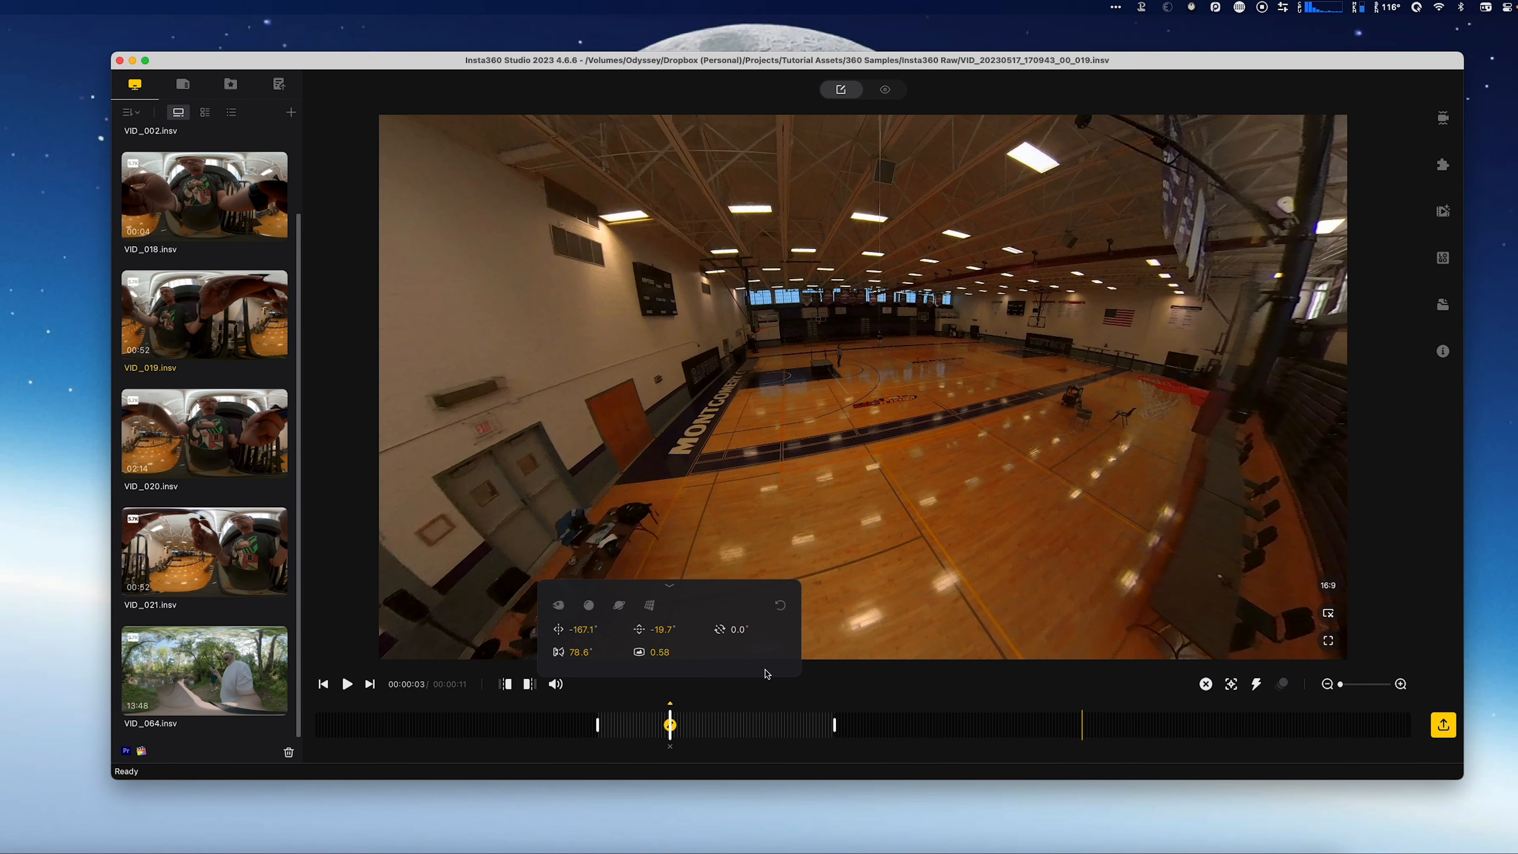
- Move the keyframe to 00:01 and reframe it to pan -139.1°, tilt 13.4°, field of view 119.8° and distortion 0.98
drag(669, 731, 637, 732)
click(604, 733)
click(629, 734)
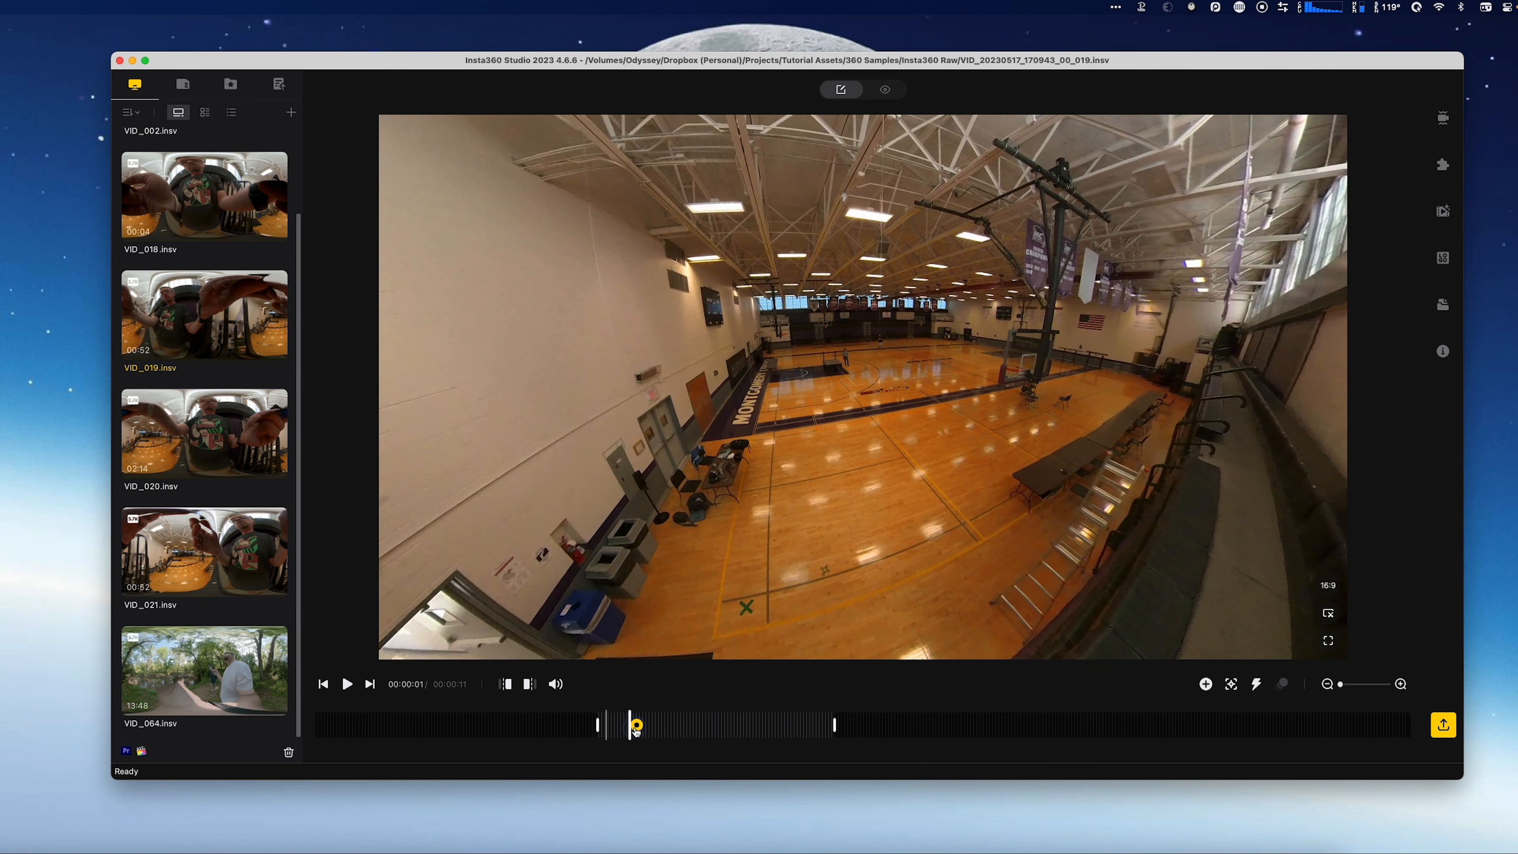
click(640, 732)
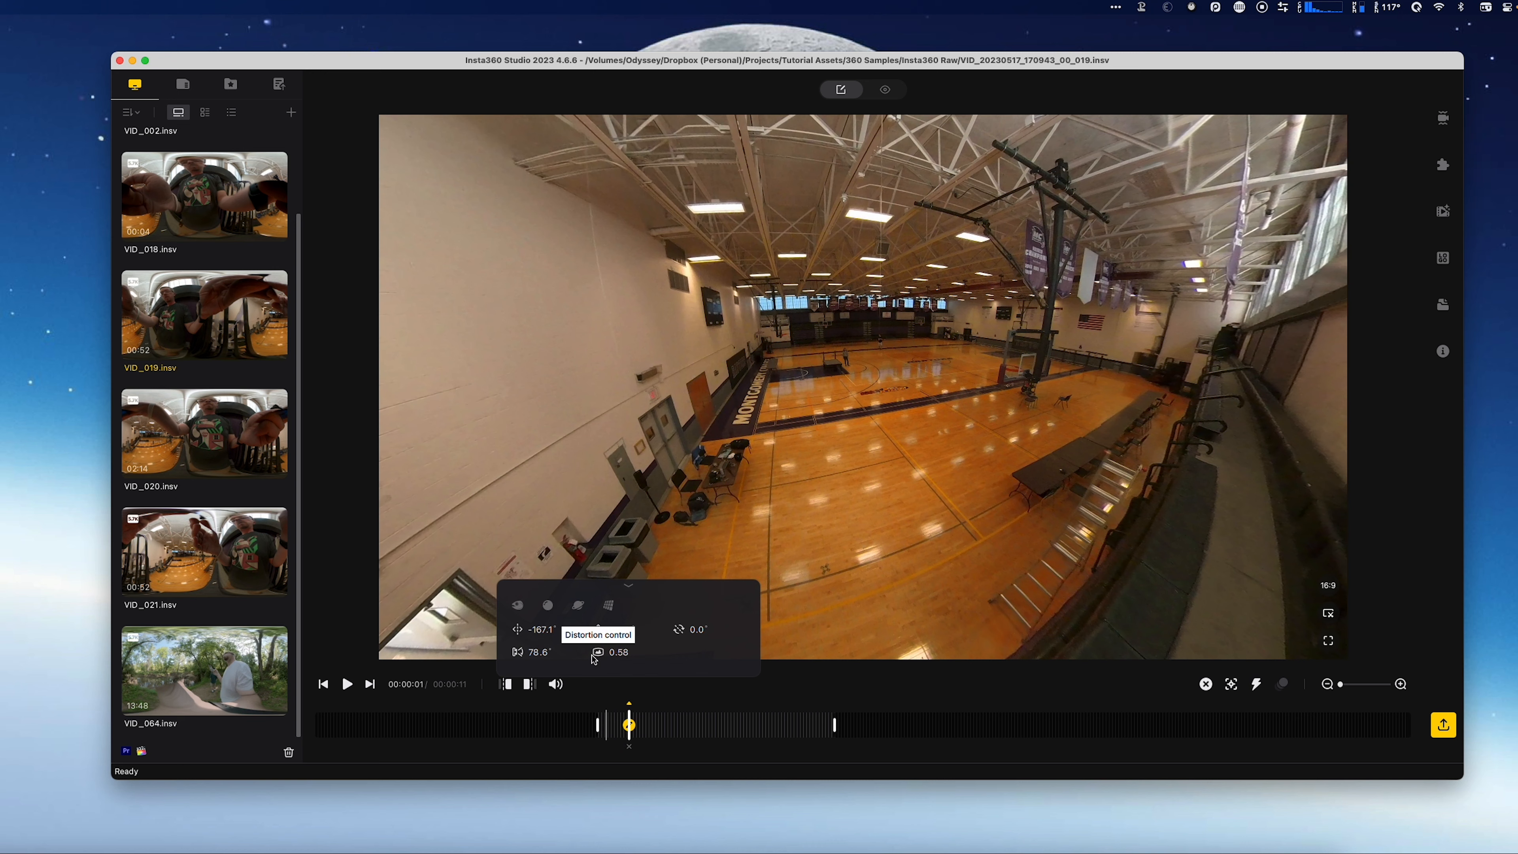
drag(545, 653, 566, 628)
- Add a keyframe at 00:08 framed at pan -53.2°, tilt 15.6°, field of view 79.7° and distortion 0.60
mouse_move(641, 727)
mouse_down()
mouse_move(714, 722)
mouse_move(670, 722)
mouse_up()
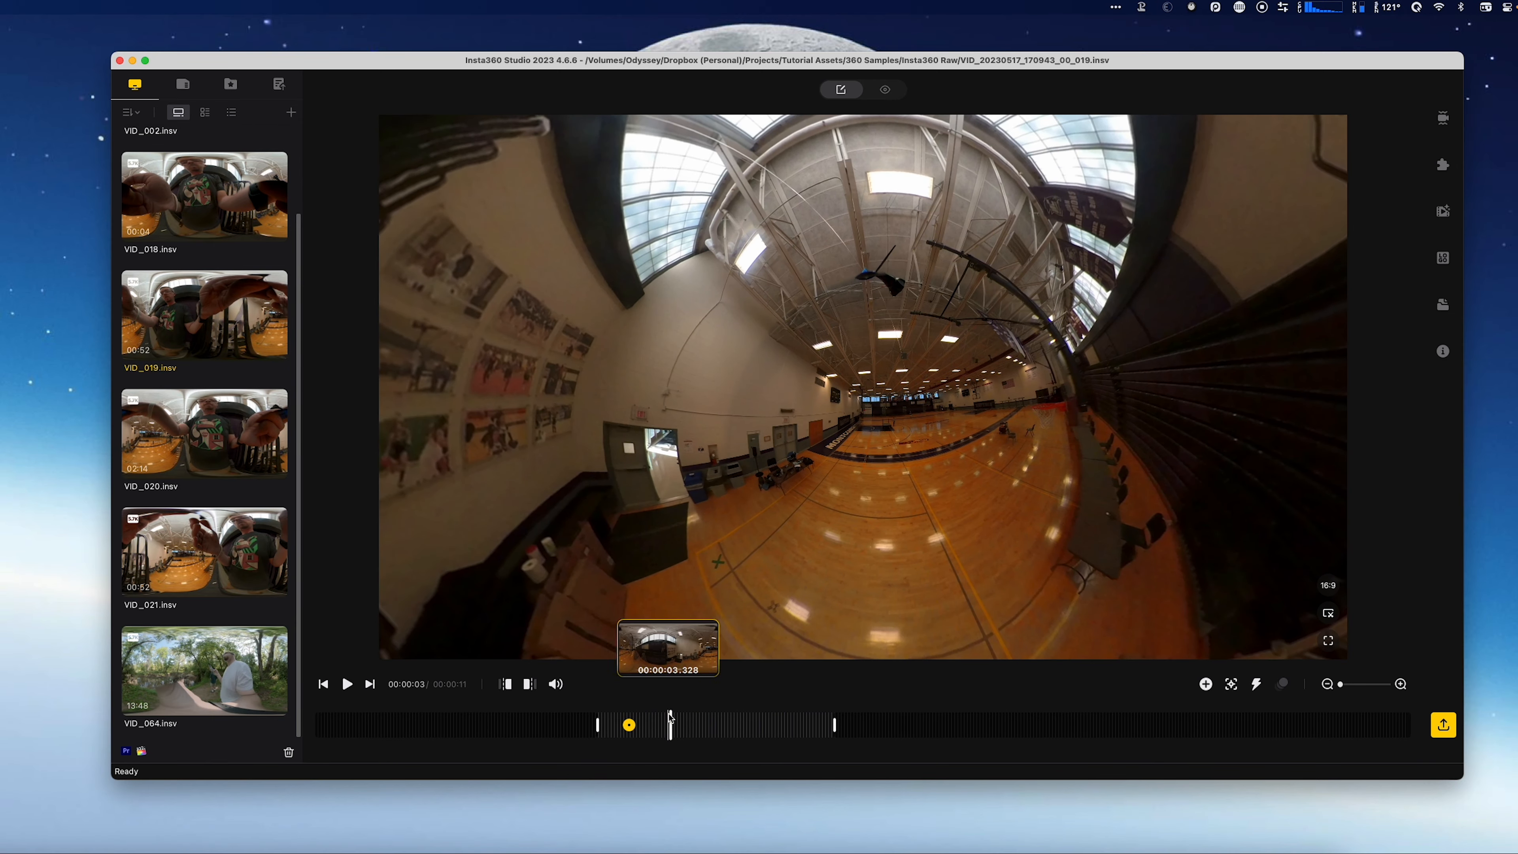
drag(671, 723, 771, 723)
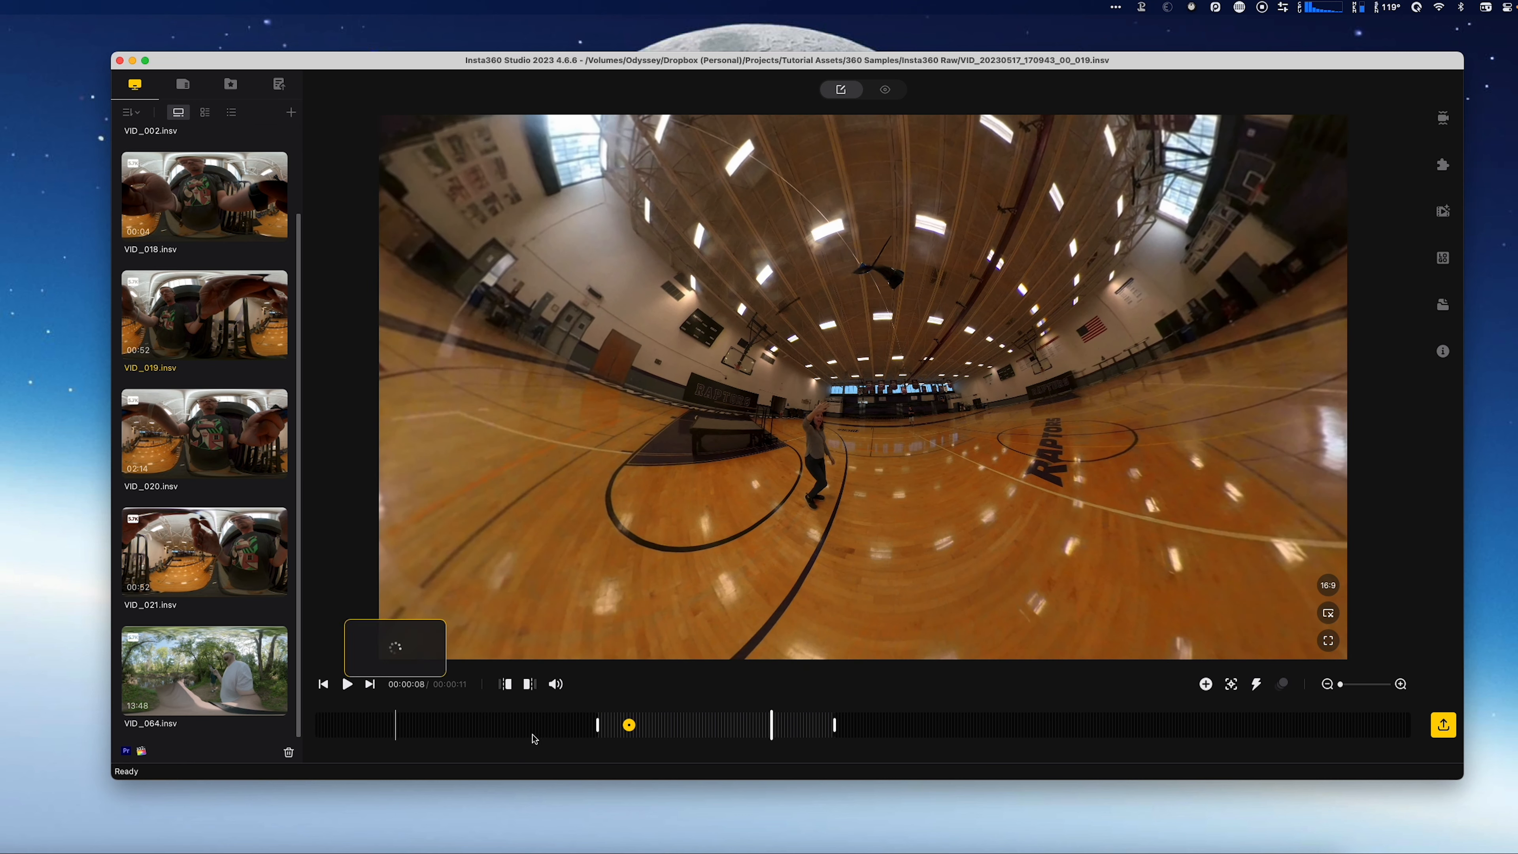
click(1206, 683)
drag(759, 437, 1002, 458)
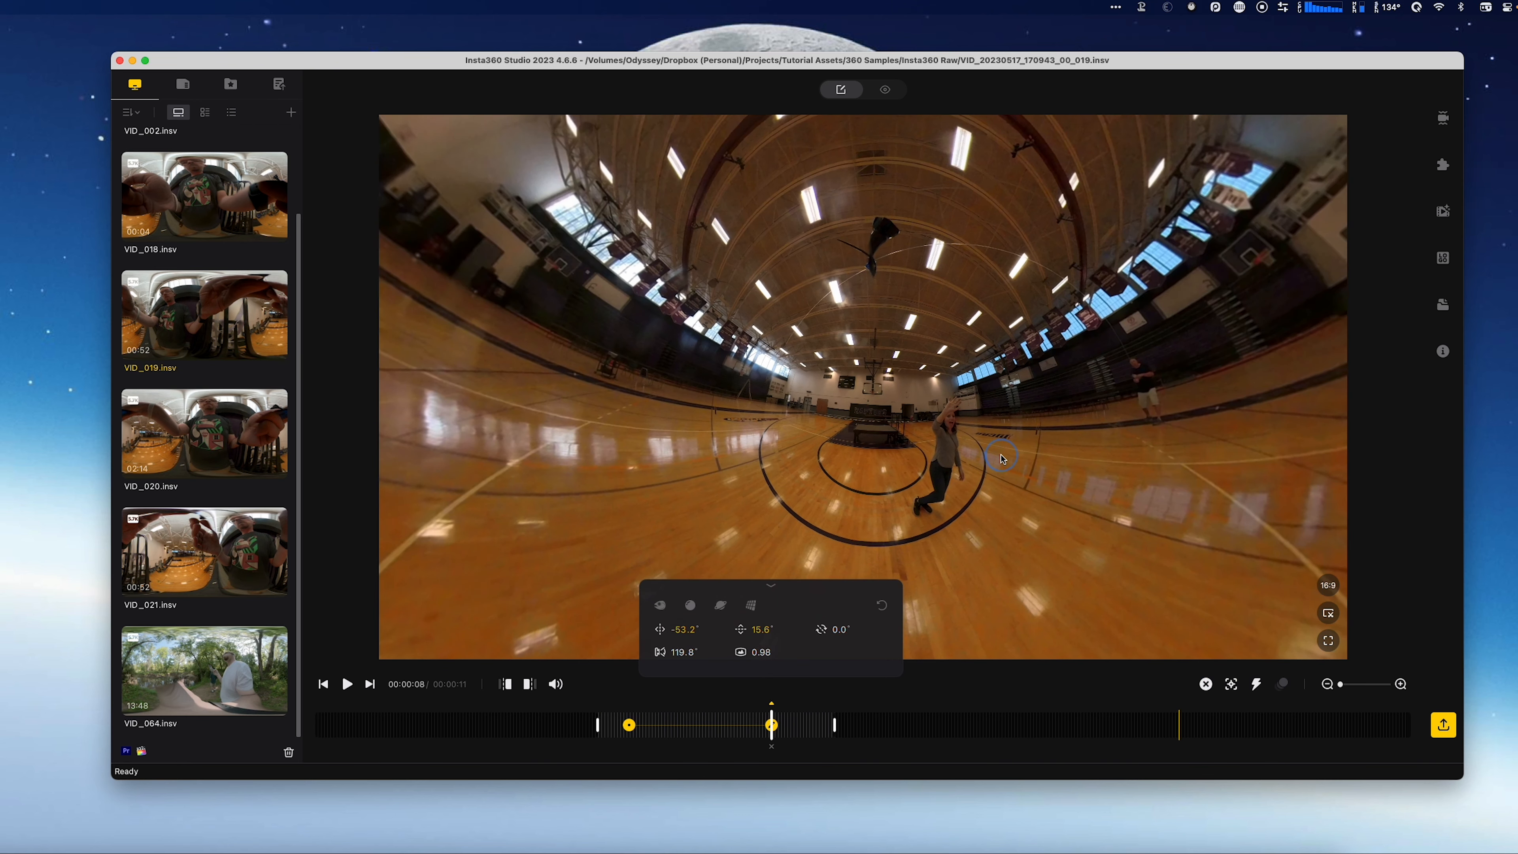
scroll(1052, 597, up, 5)
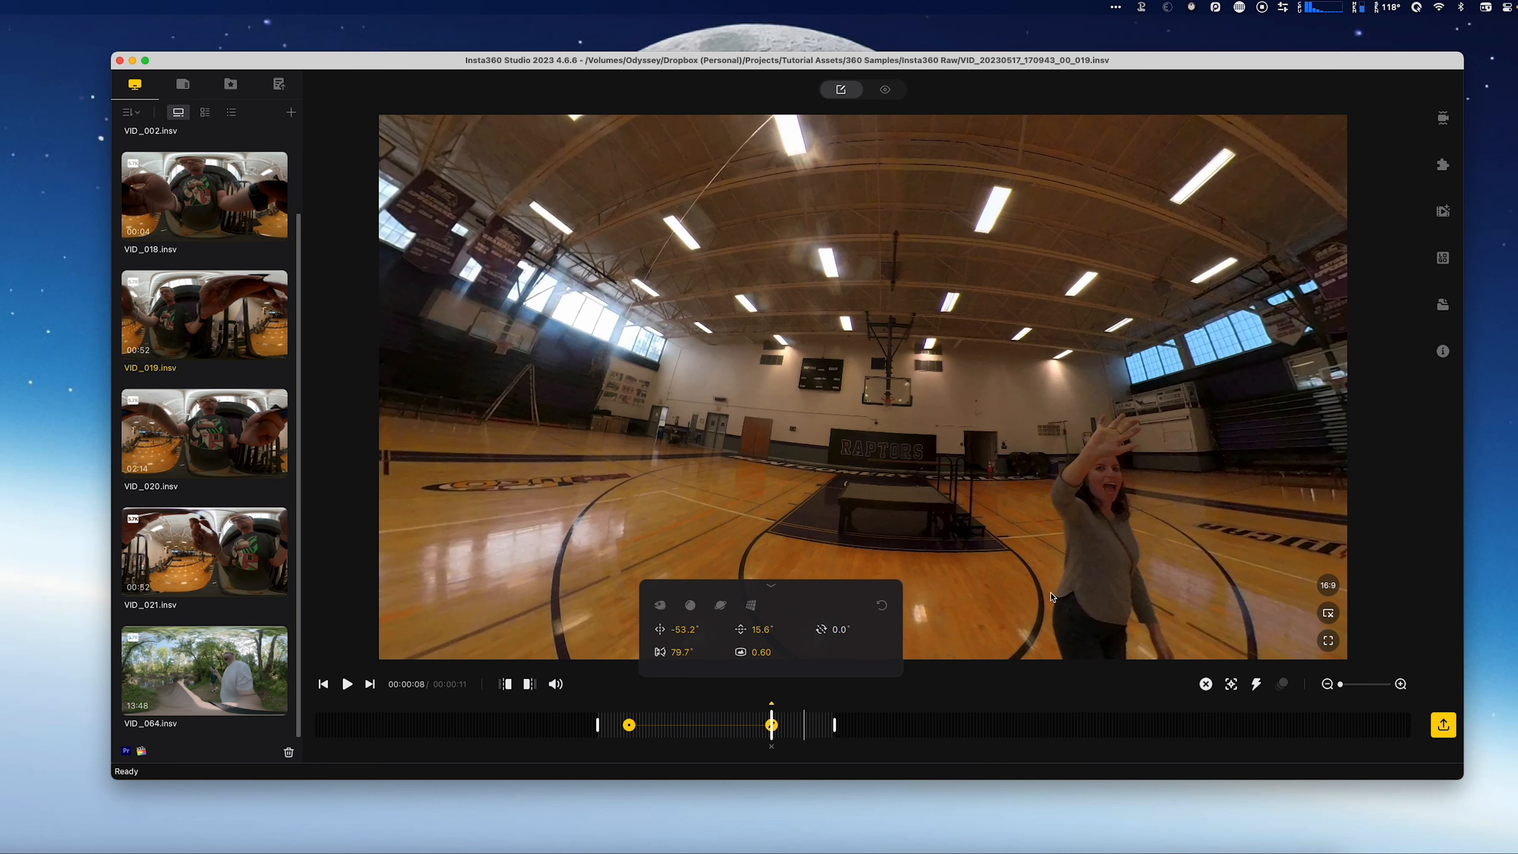
- Enlarge the timeline scale and reframe the 00:08 keyframe as a closer view of the waving woman
click(777, 737)
drag(1339, 688, 1350, 686)
click(781, 736)
drag(781, 737, 795, 730)
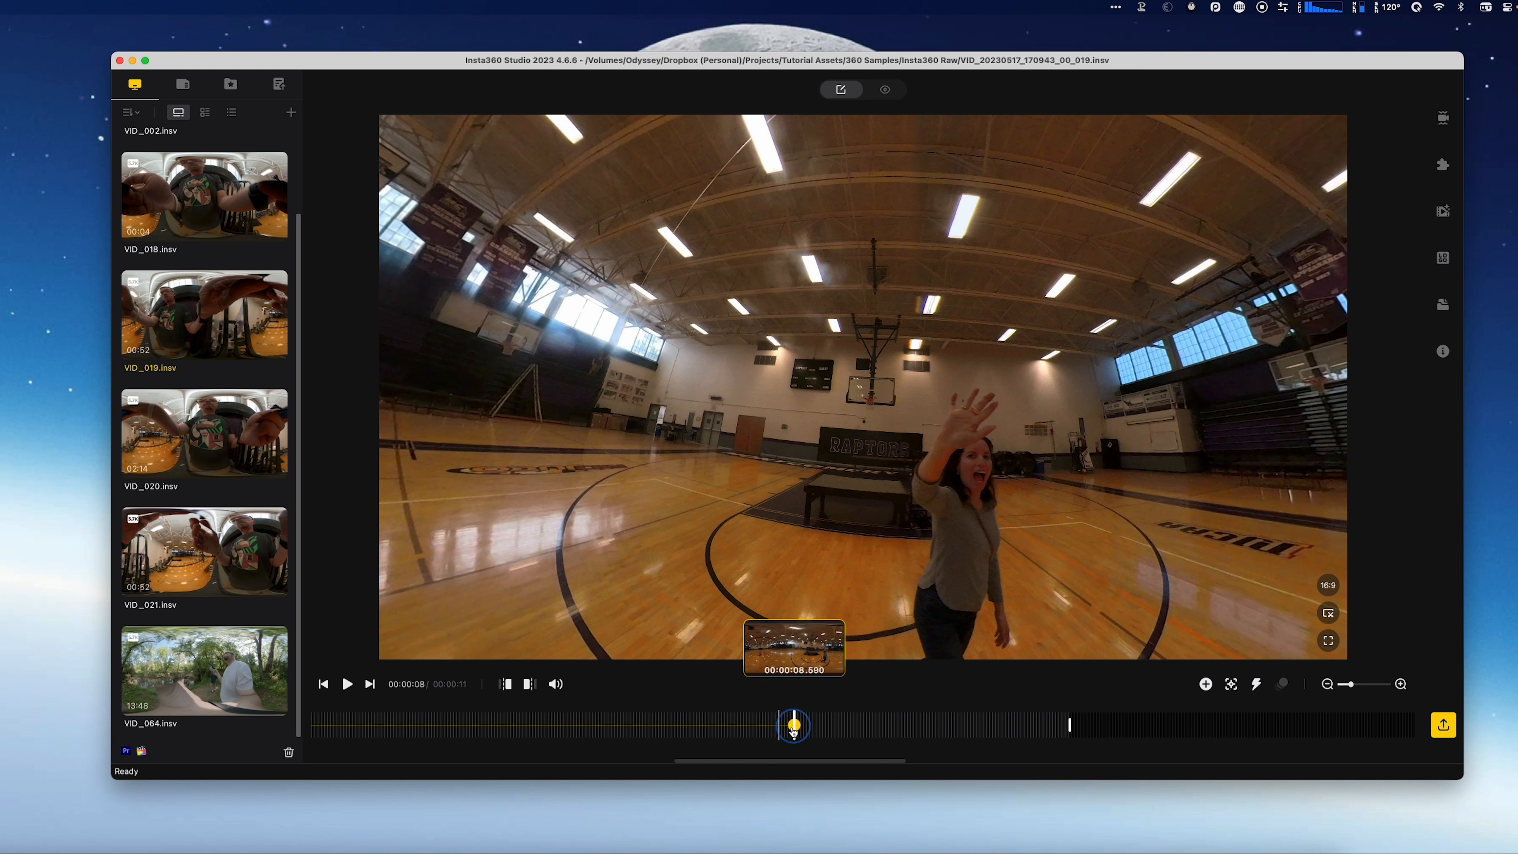
scroll(957, 599, up, 5)
drag(957, 599, 881, 321)
scroll(880, 321, up, 2)
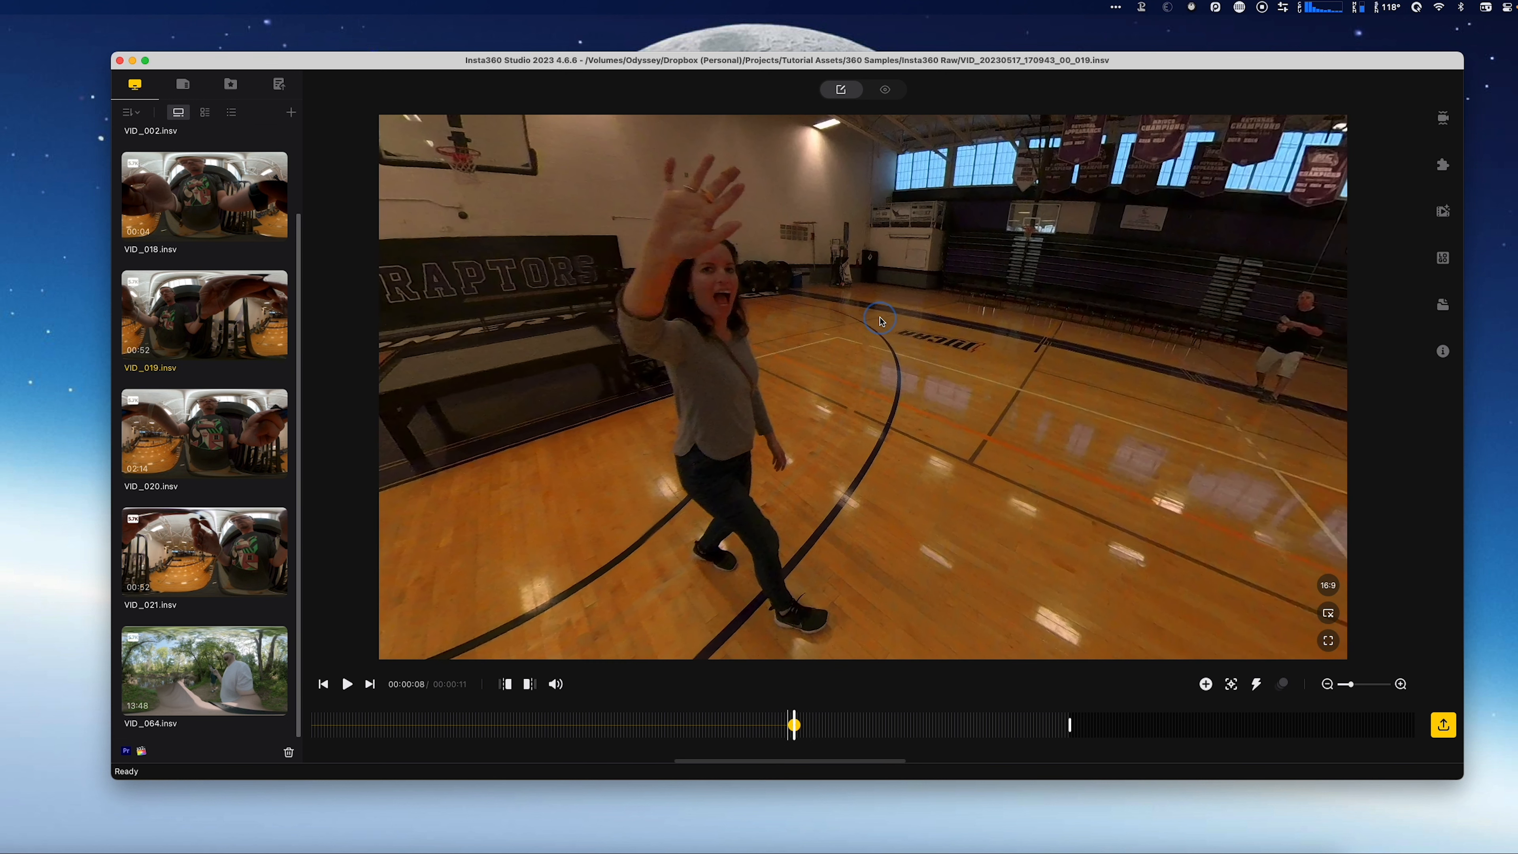
- Add a keyframe at 00:09 framing the woman at pan 8.9°, tilt 1.6°, field of view 50.0° and distortion 0.01
click(806, 733)
drag(806, 732, 898, 734)
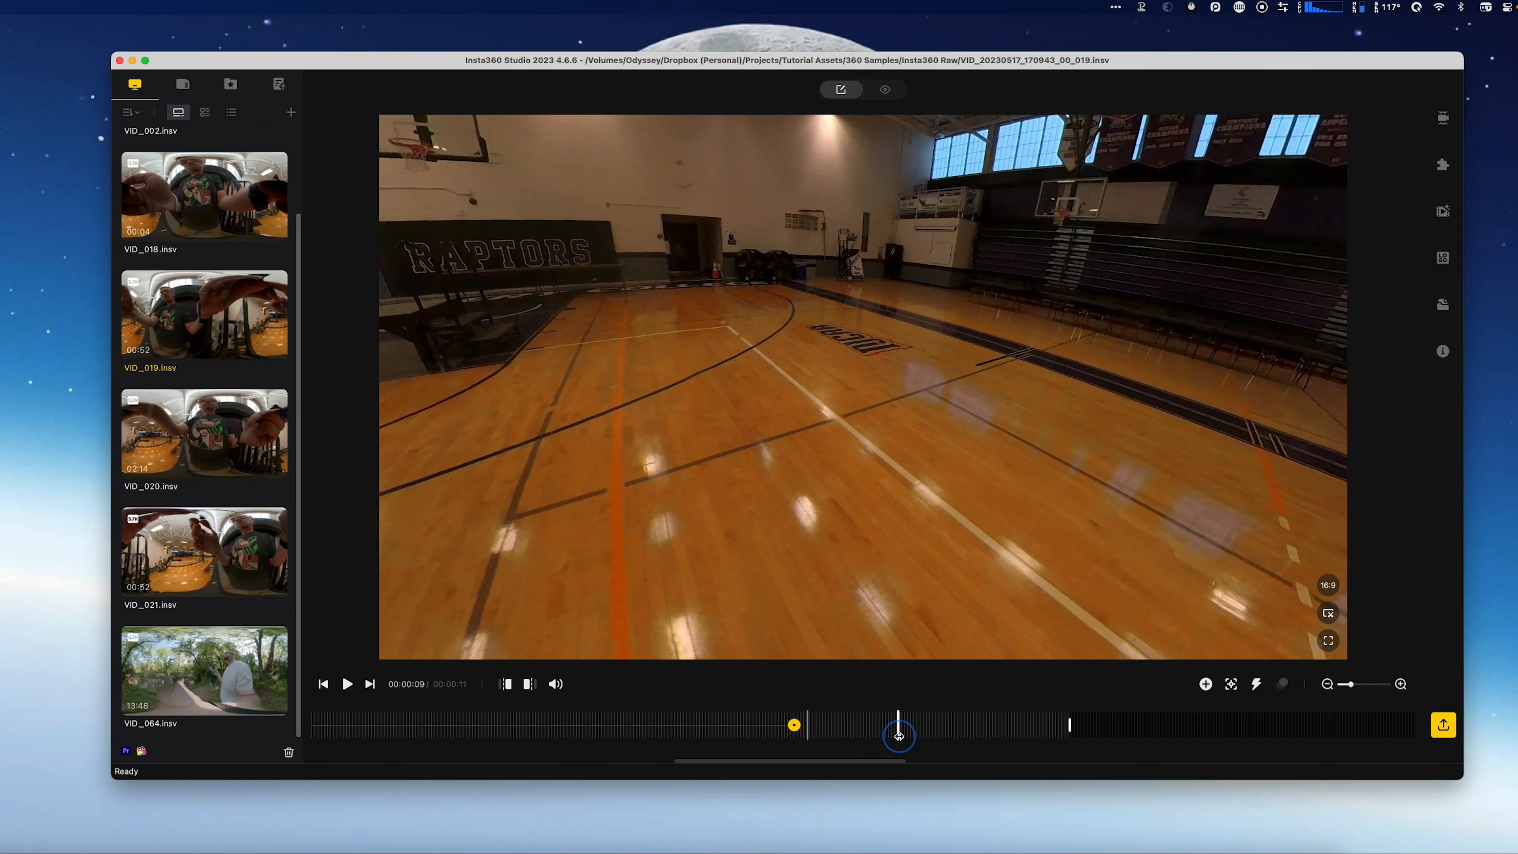
click(1206, 684)
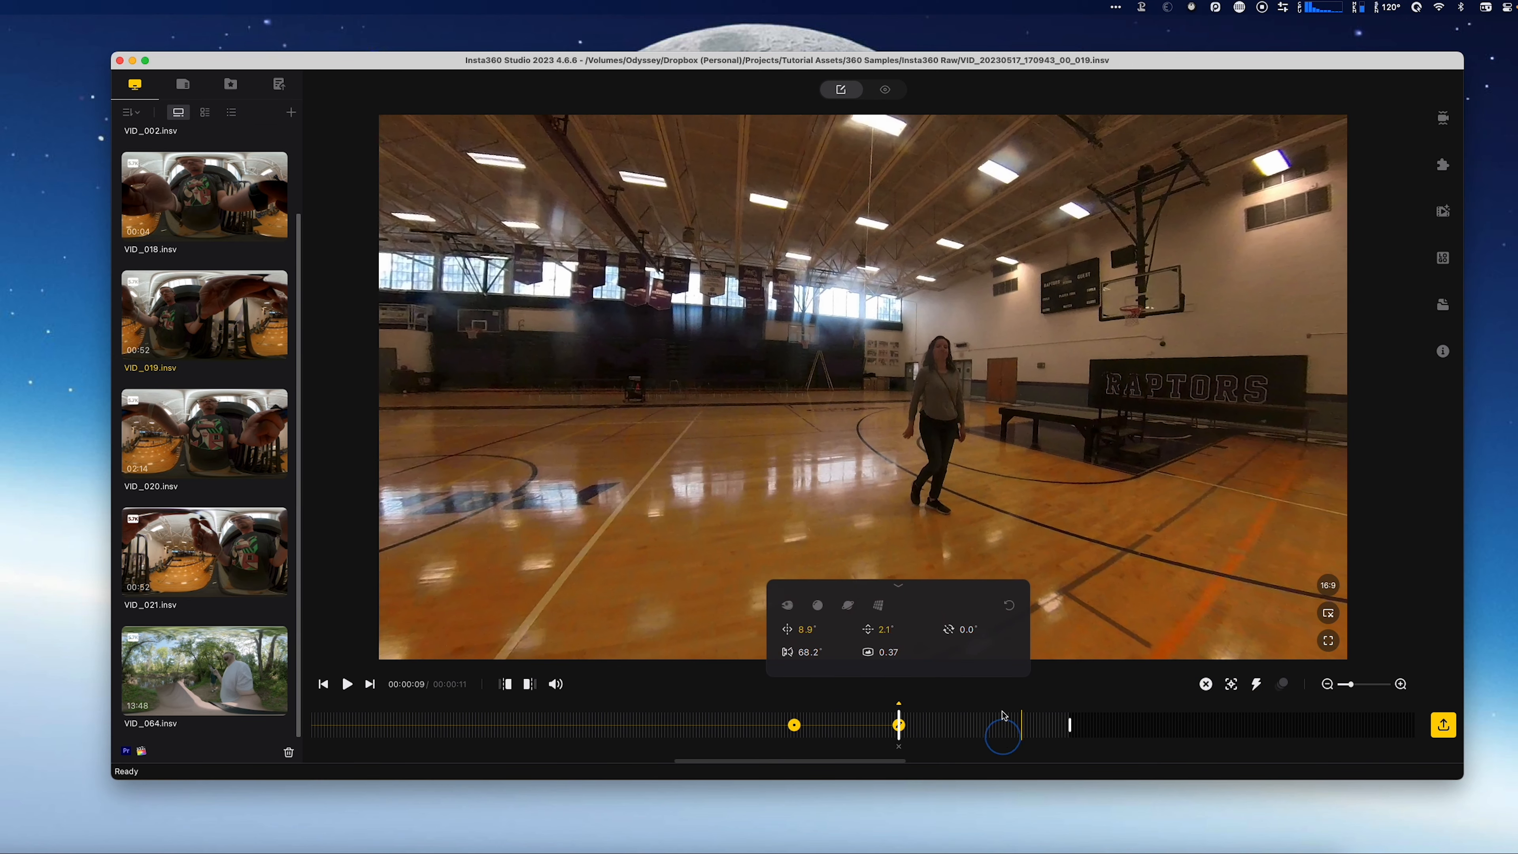
scroll(891, 456, up, 5)
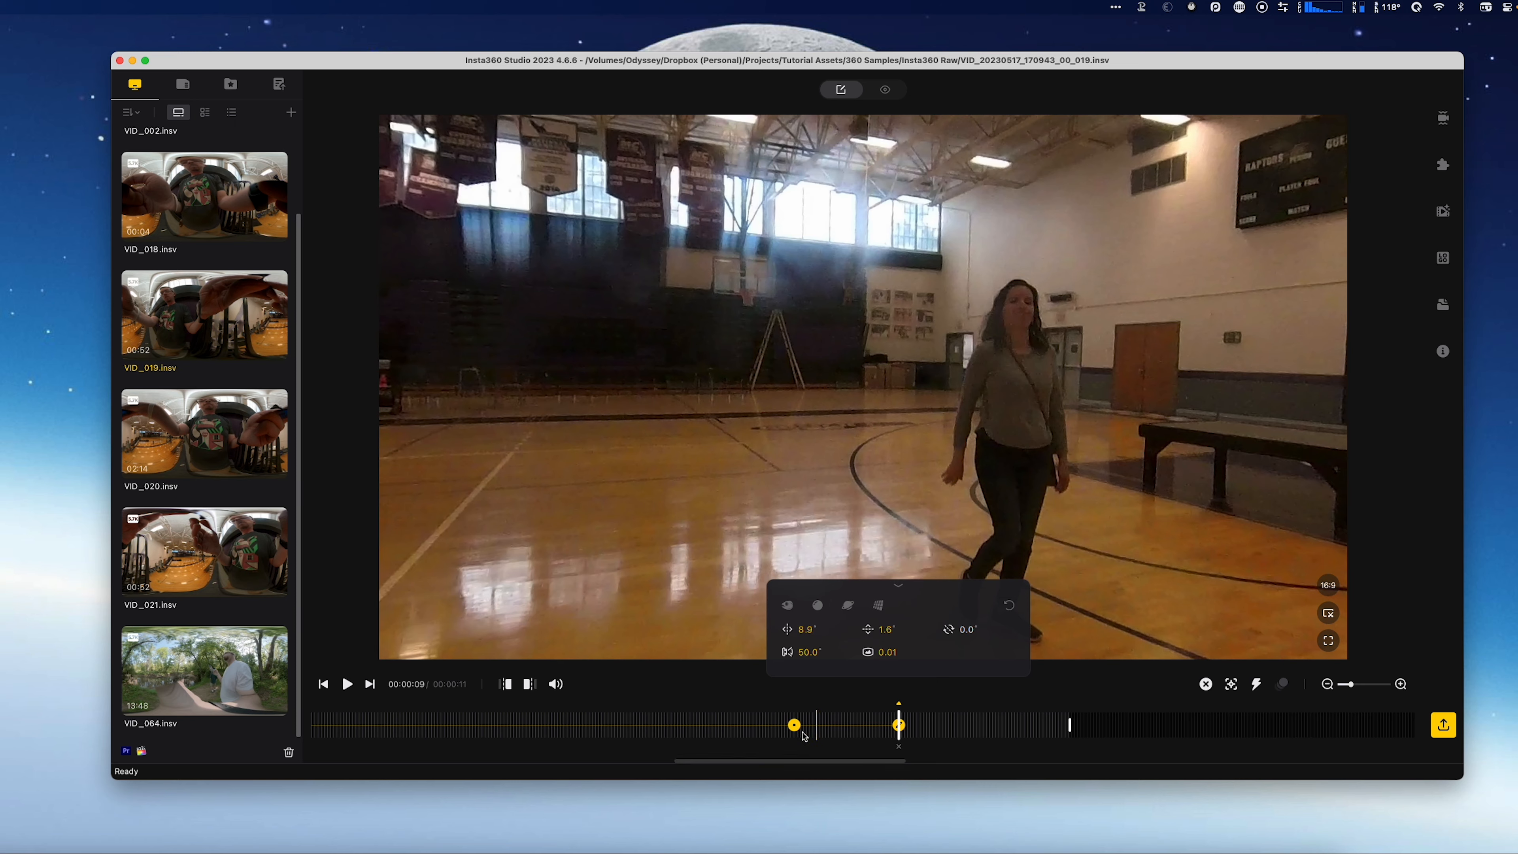
- Play the keyframed camera move back from the first keyframe at 00:01 and stop at 00:10
drag(740, 762, 671, 762)
click(413, 725)
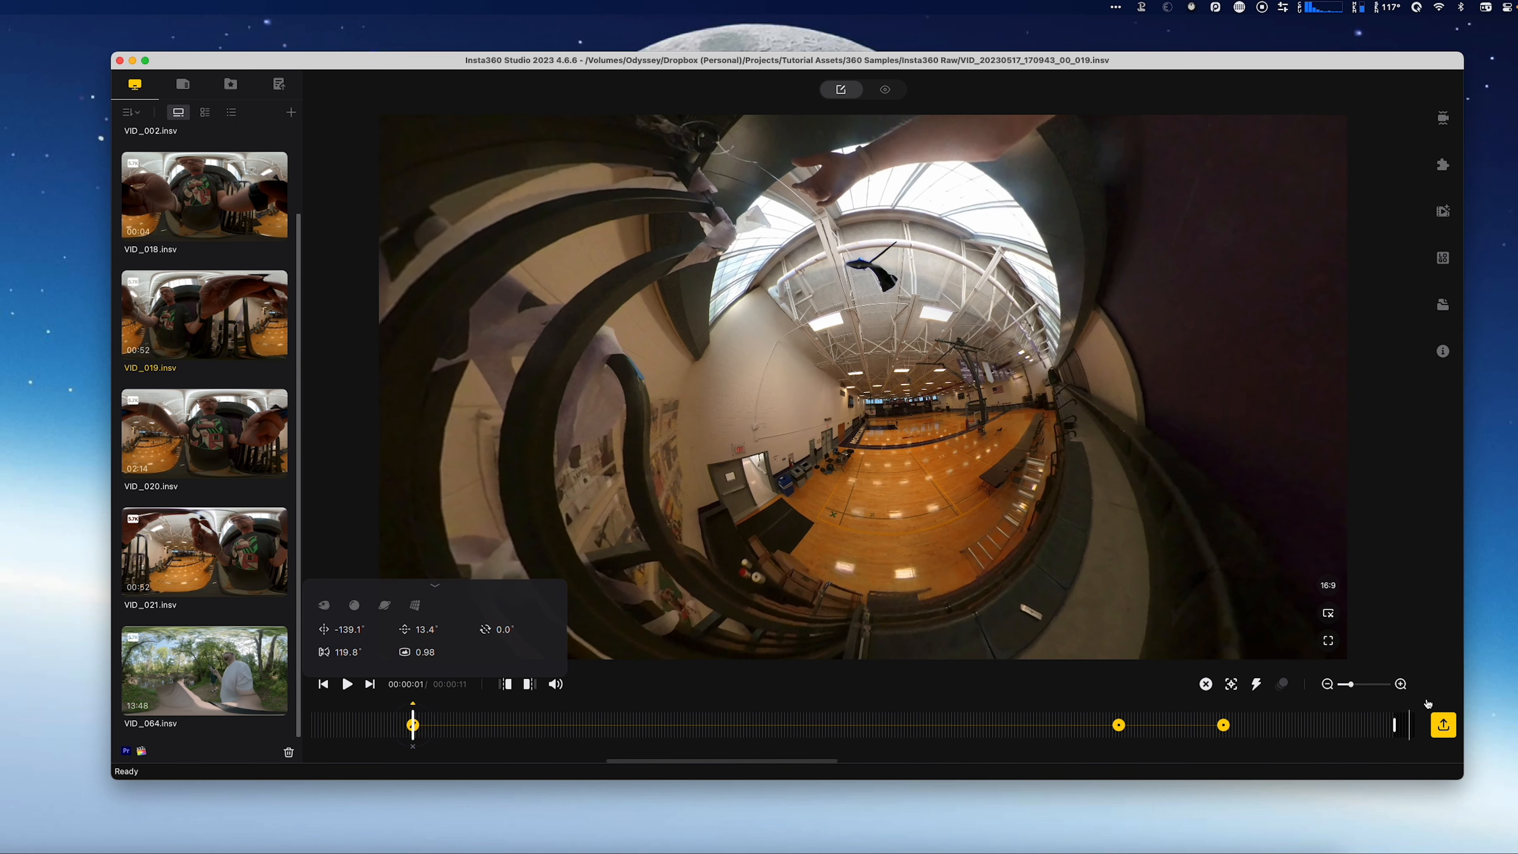
key(space)
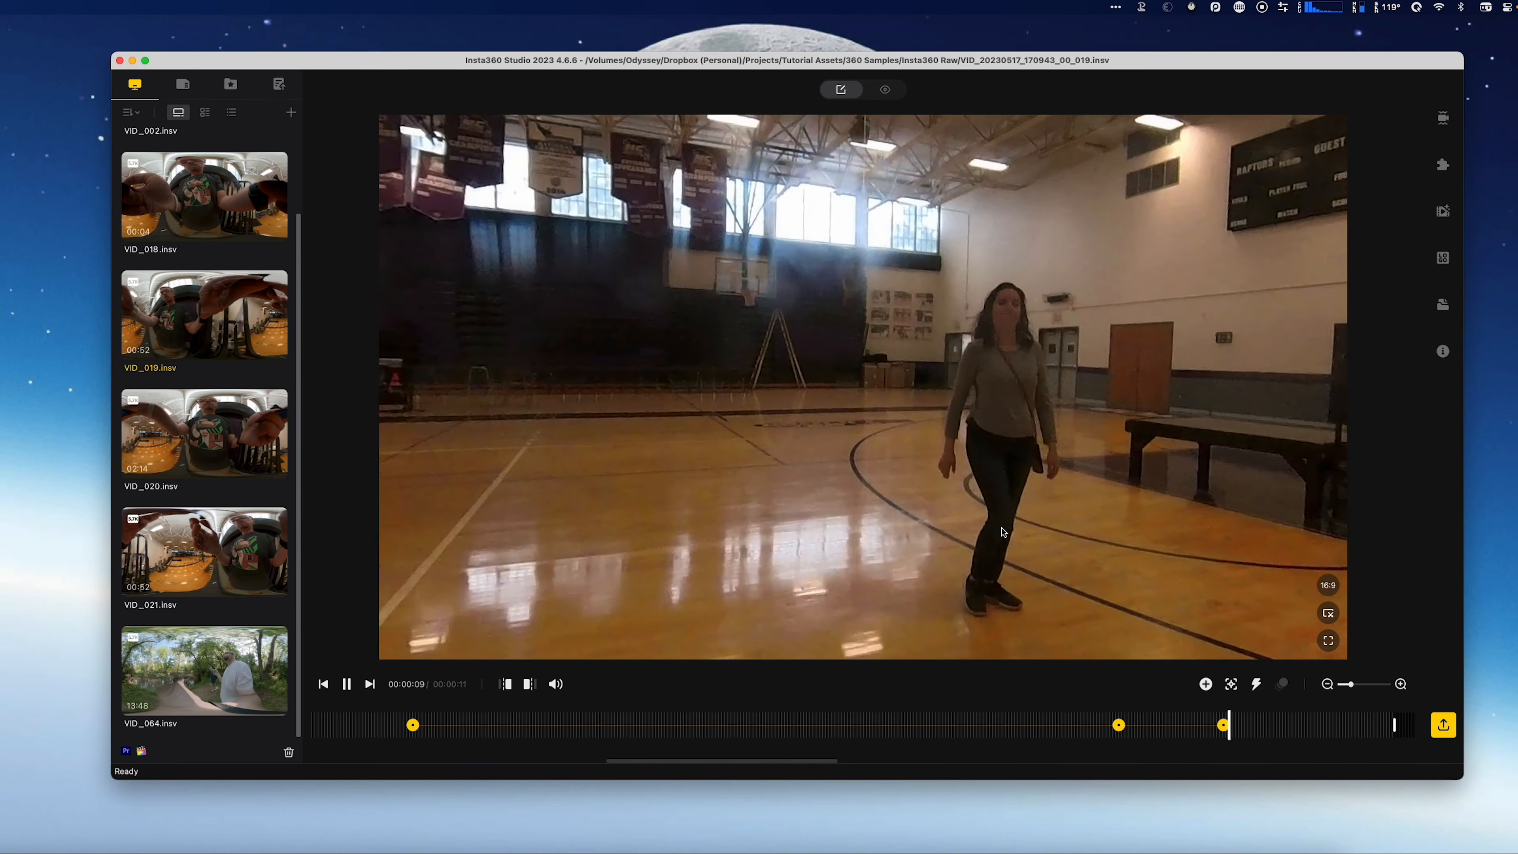
key(space)
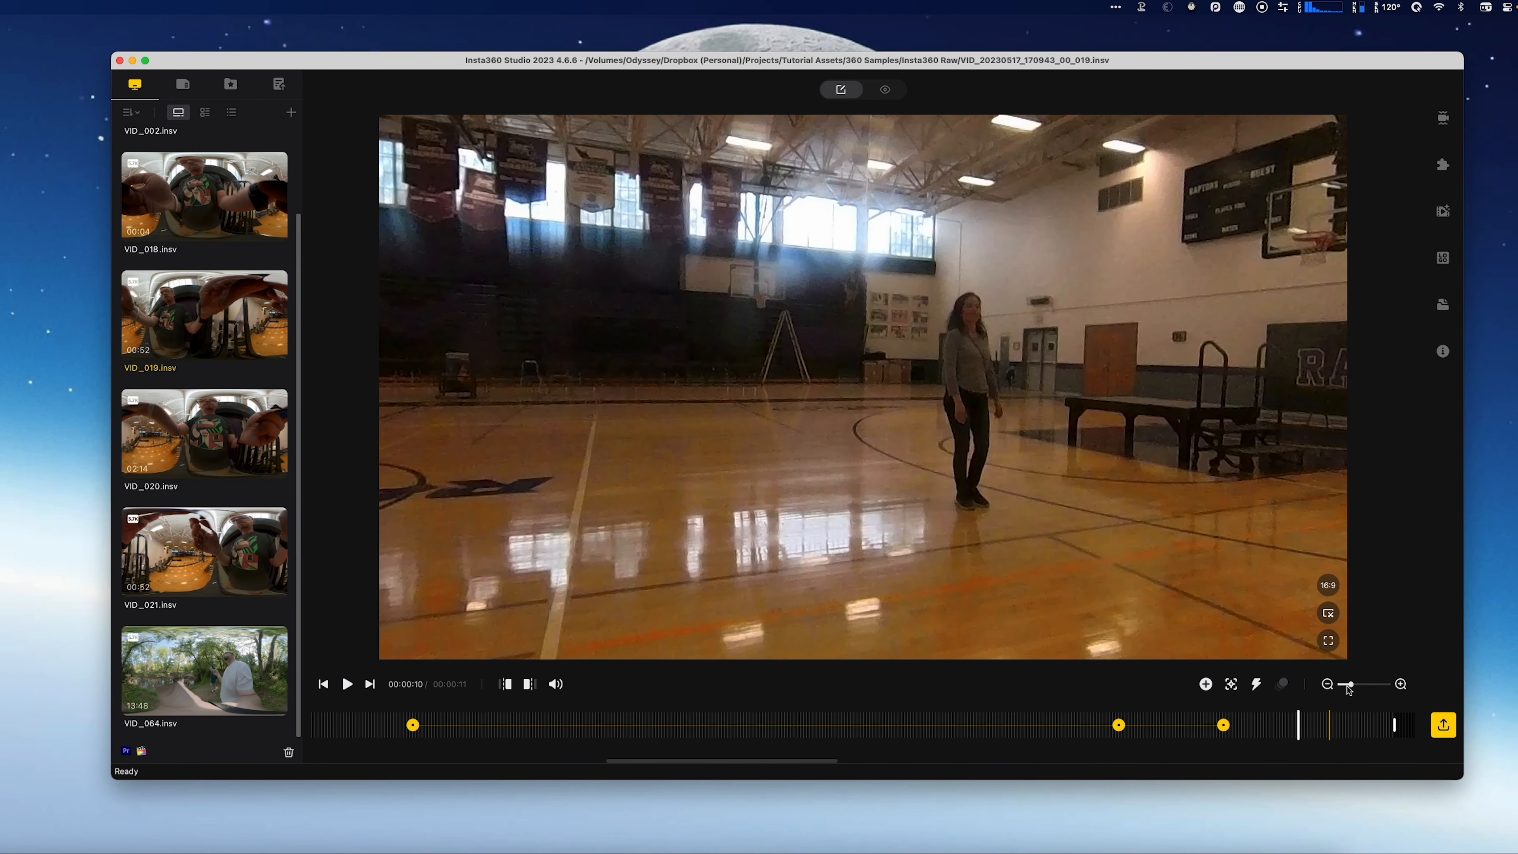
- Reduce the timeline scale and reframe the 00:08 keyframe to pan -154.8°, tilt 5.0°, field of view 85.4° and distortion 0.71
drag(1350, 684, 1344, 683)
drag(851, 760, 802, 758)
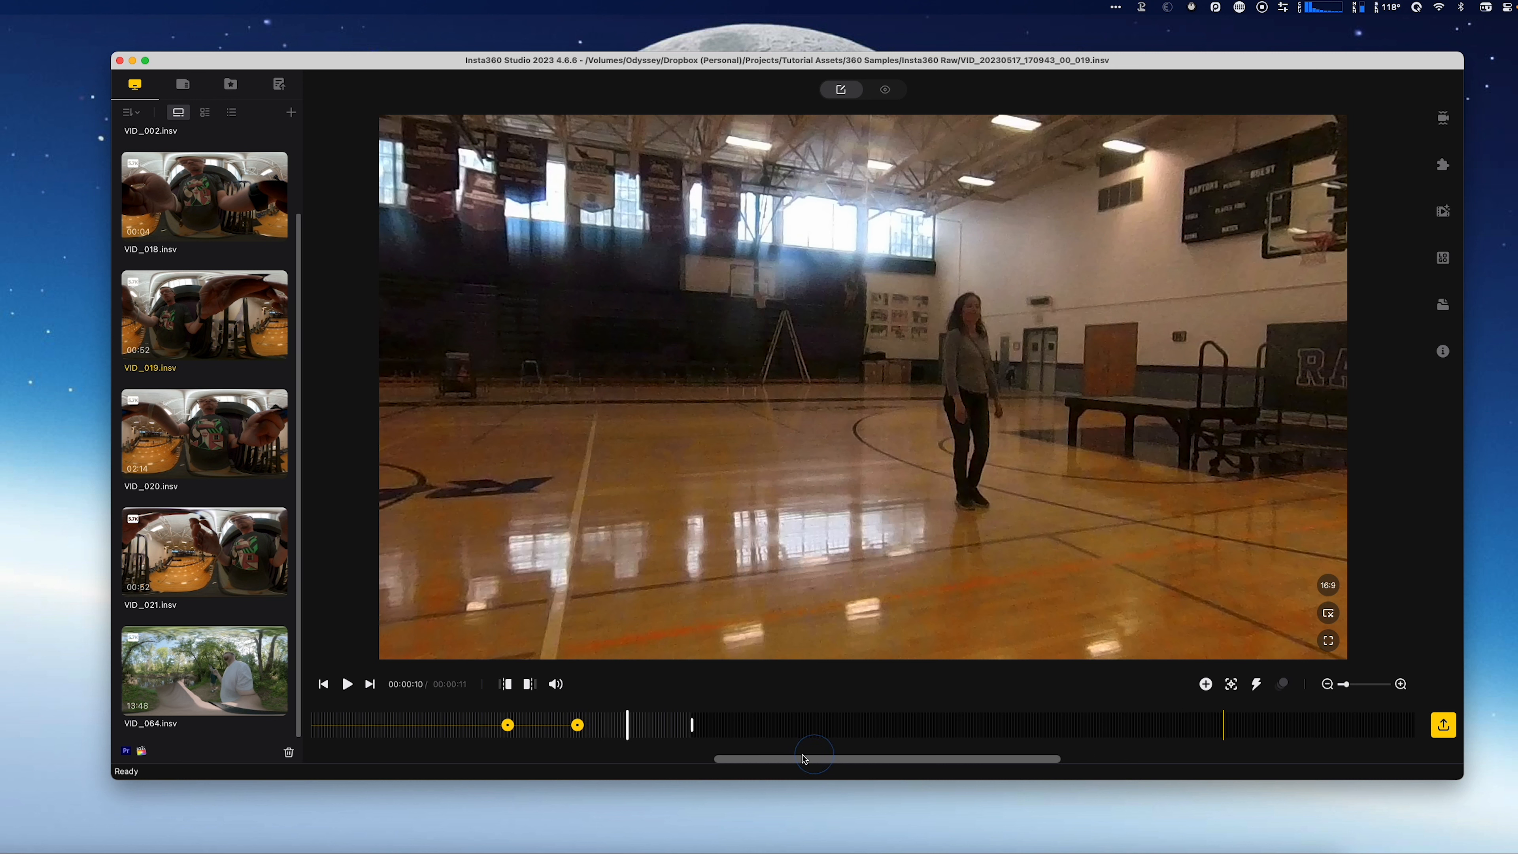
click(511, 724)
drag(761, 760, 639, 759)
click(426, 725)
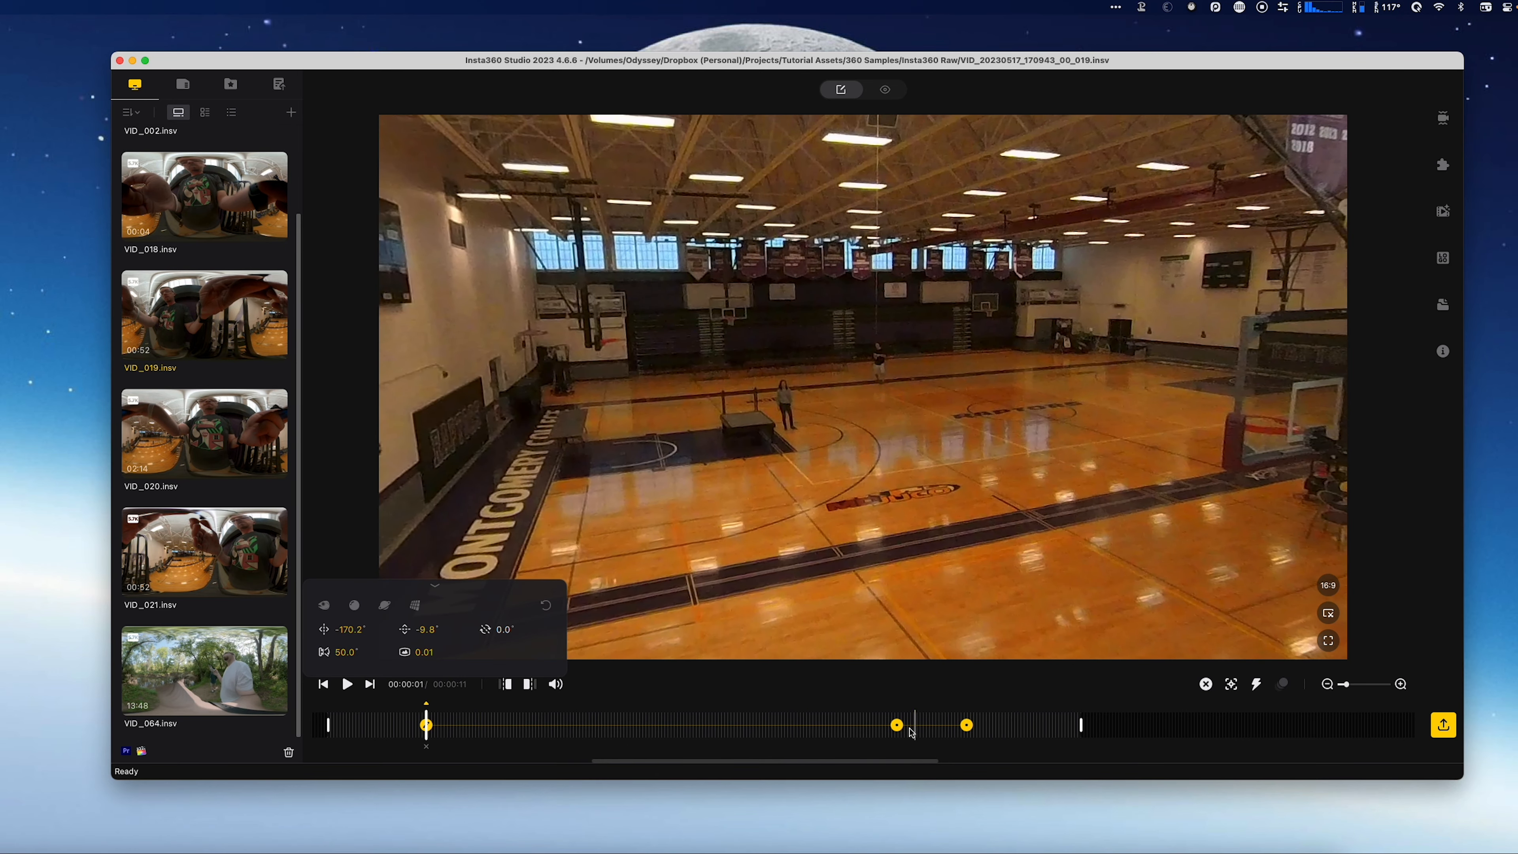
click(897, 726)
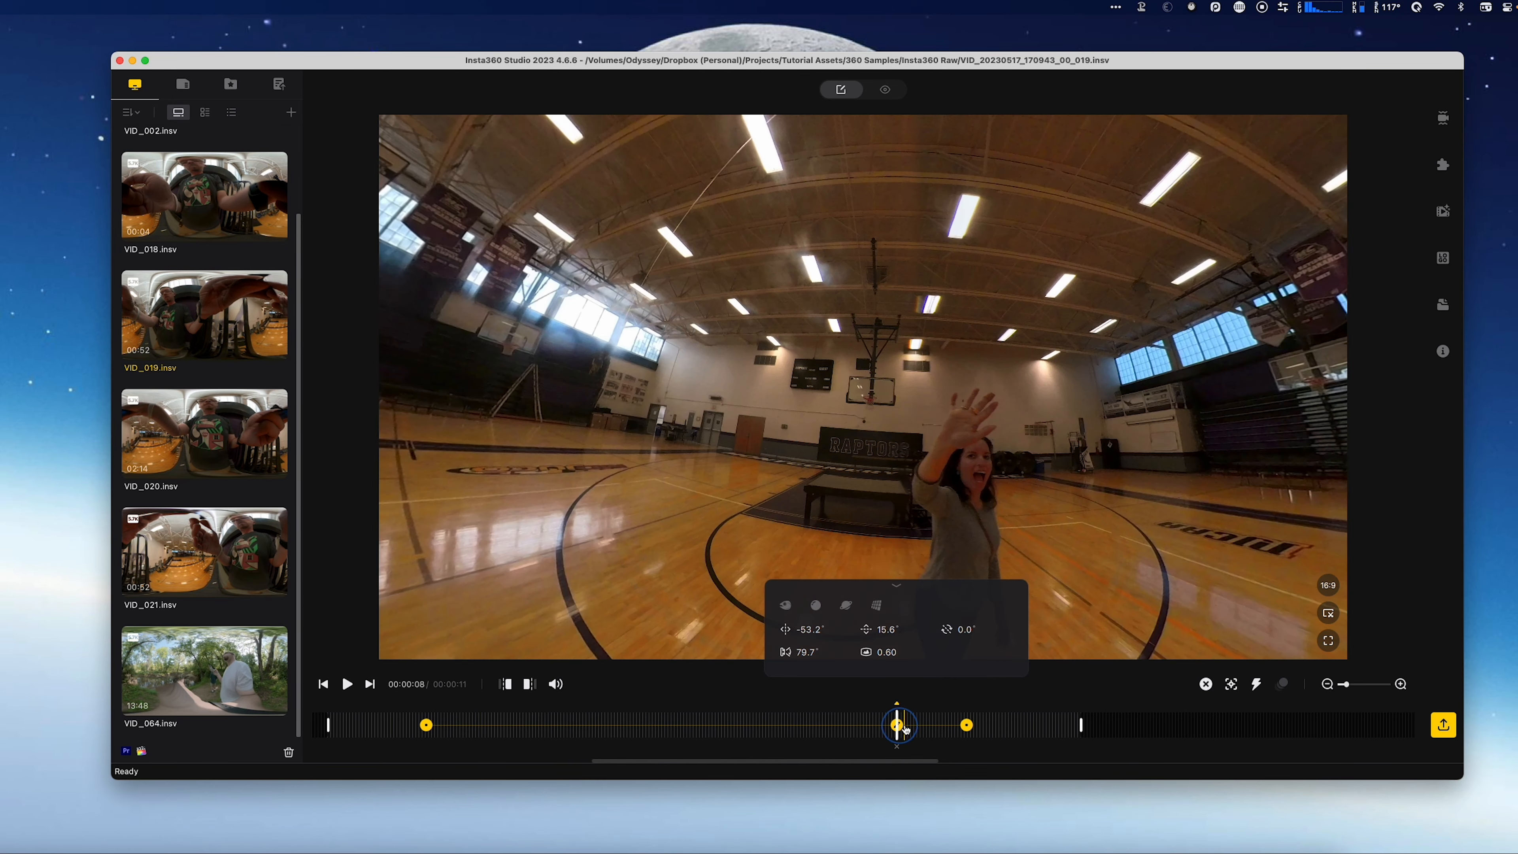
drag(952, 477, 882, 401)
scroll(883, 405, down, 8)
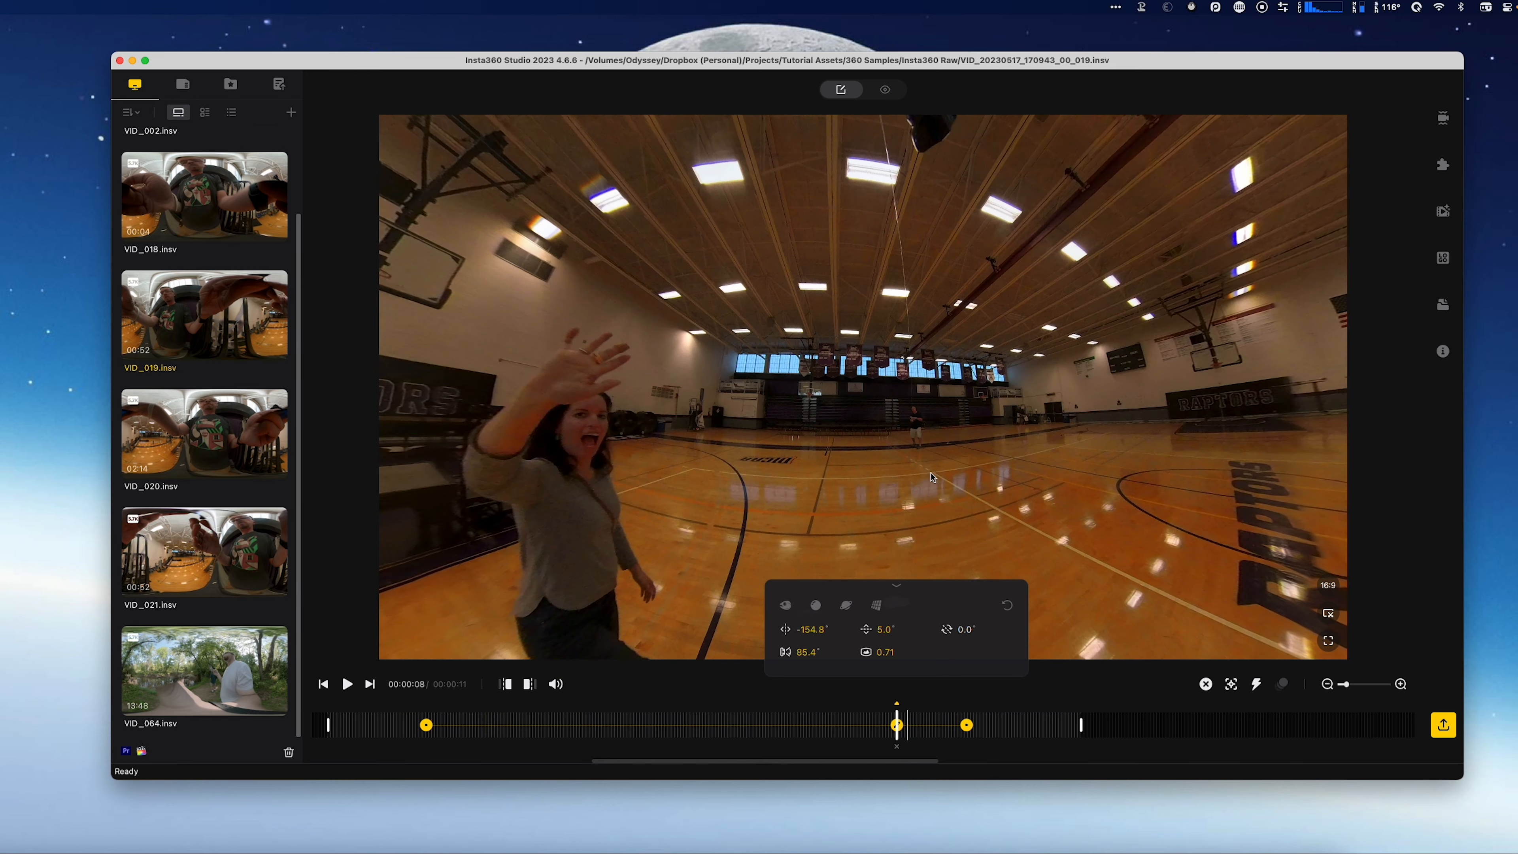
- Set the 00:08 keyframe's field of view to 152.5° and its distortion to 0.86
drag(810, 650, 817, 661)
drag(888, 652, 1083, 632)
drag(890, 650, 909, 648)
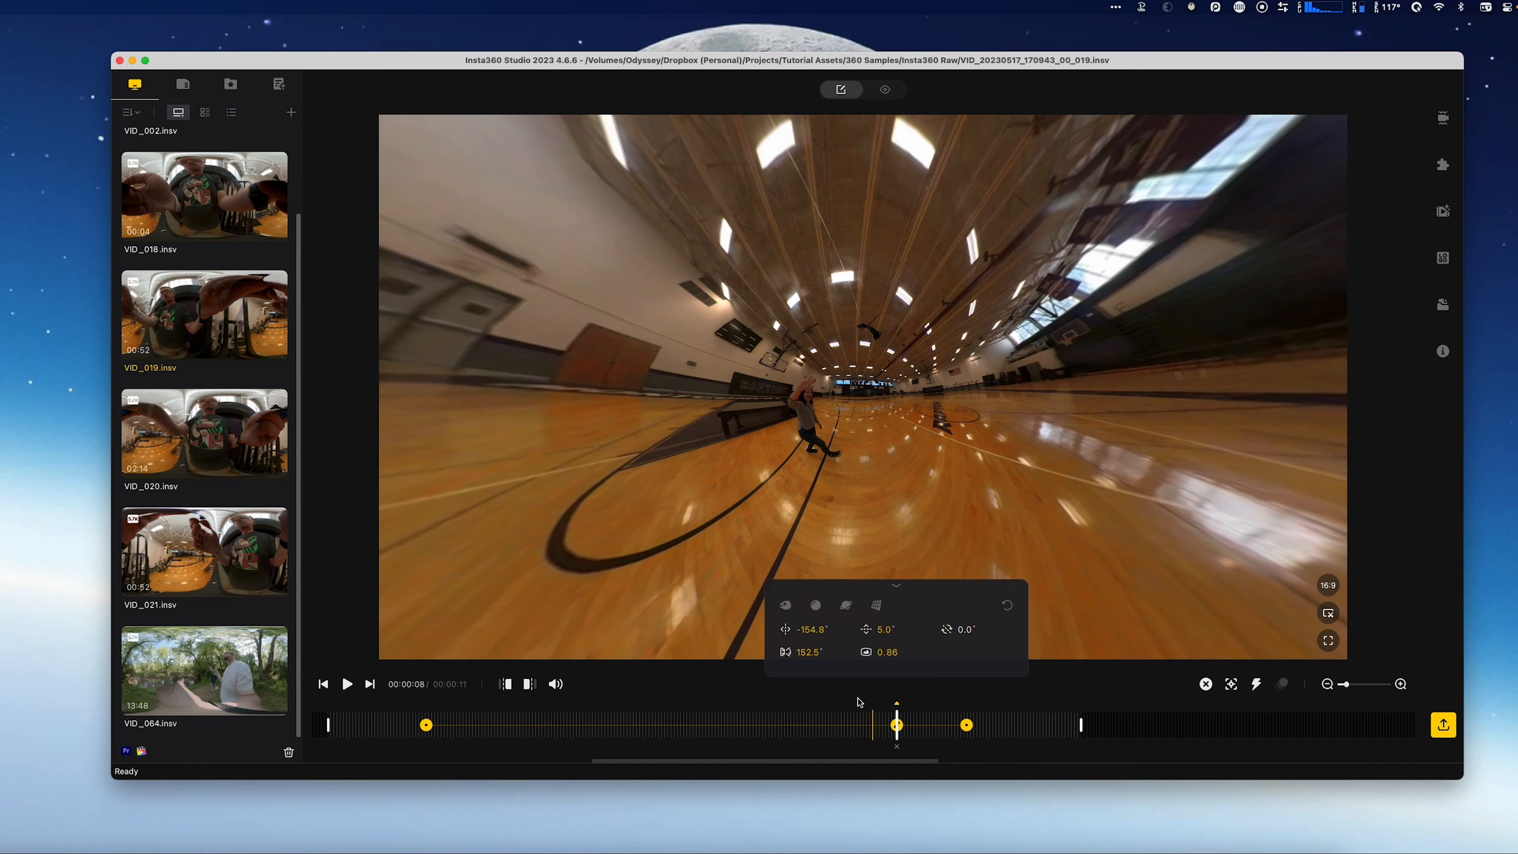
- Play the camera move from the first keyframe to 00:10 and check the view at the 00:08 keyframe
click(434, 731)
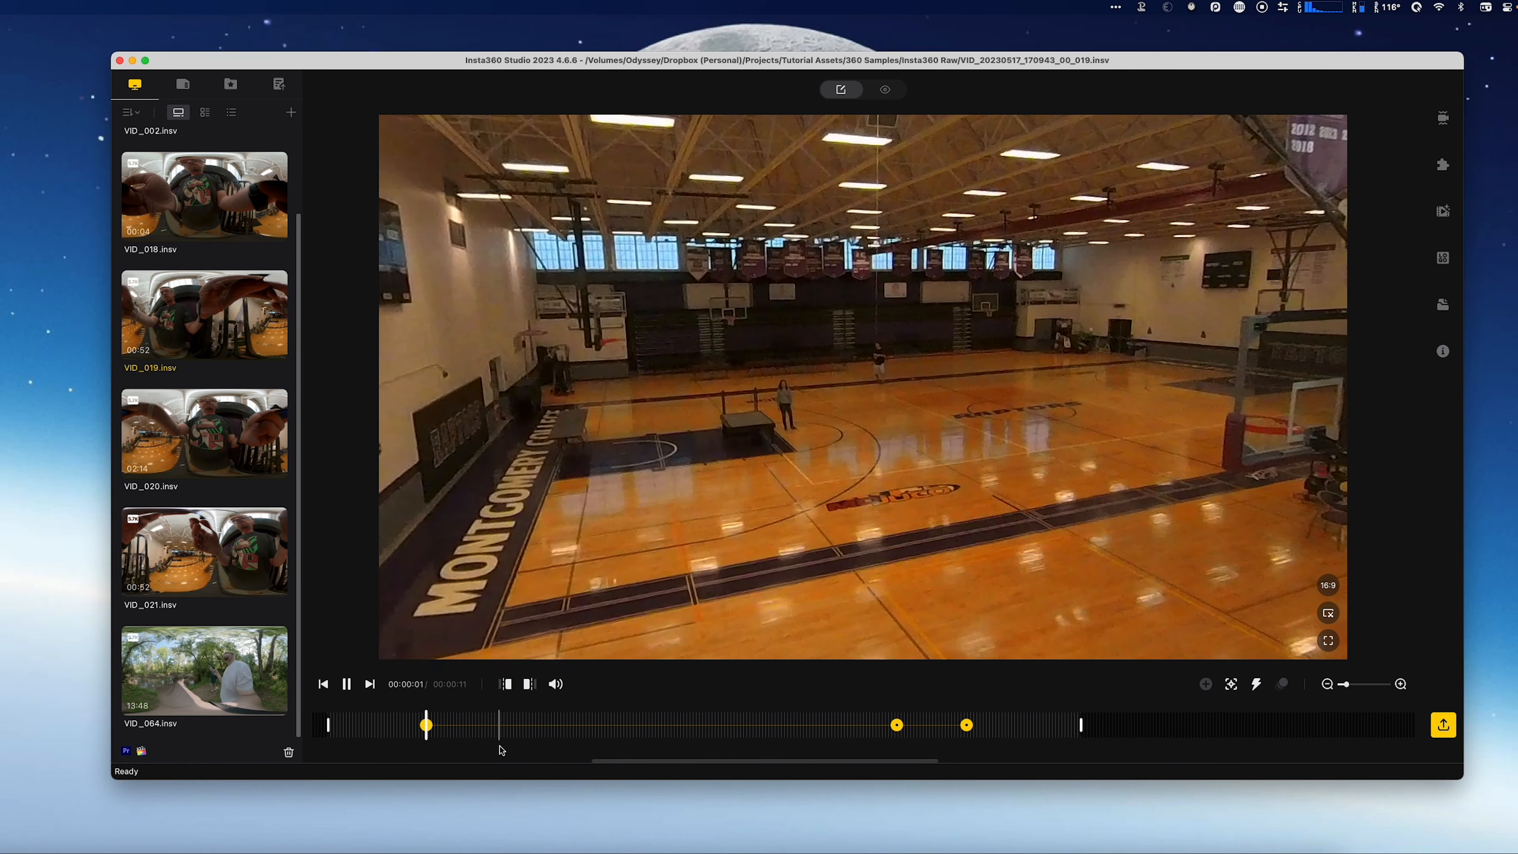
key(space)
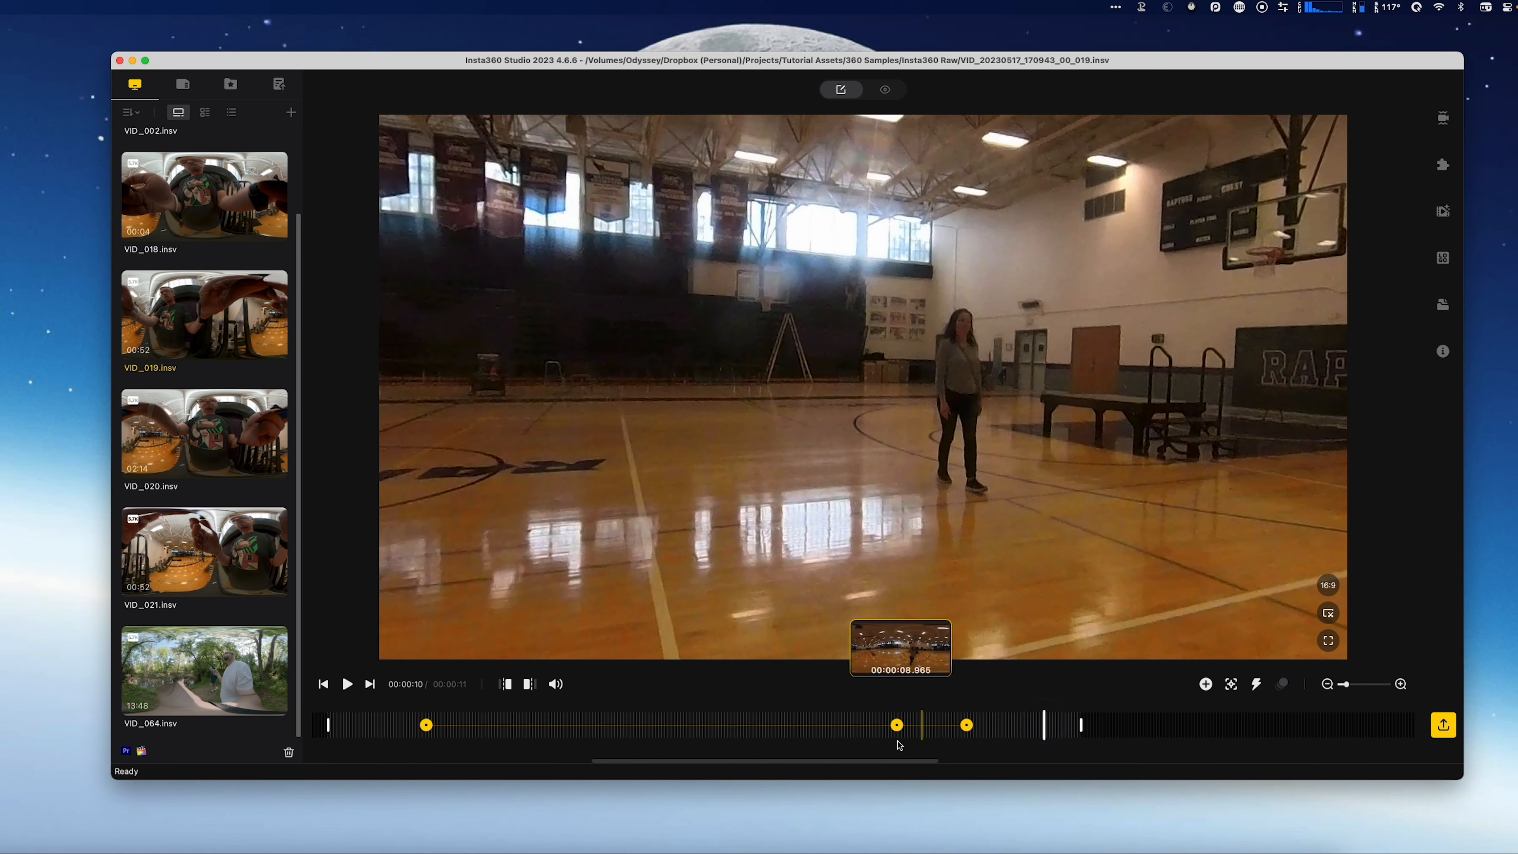
click(896, 726)
- Reframe the first keyframe at 00:01 to pan -173.1°, tilt -11.1°, field of view 78.6° and distortion 0.58
click(426, 725)
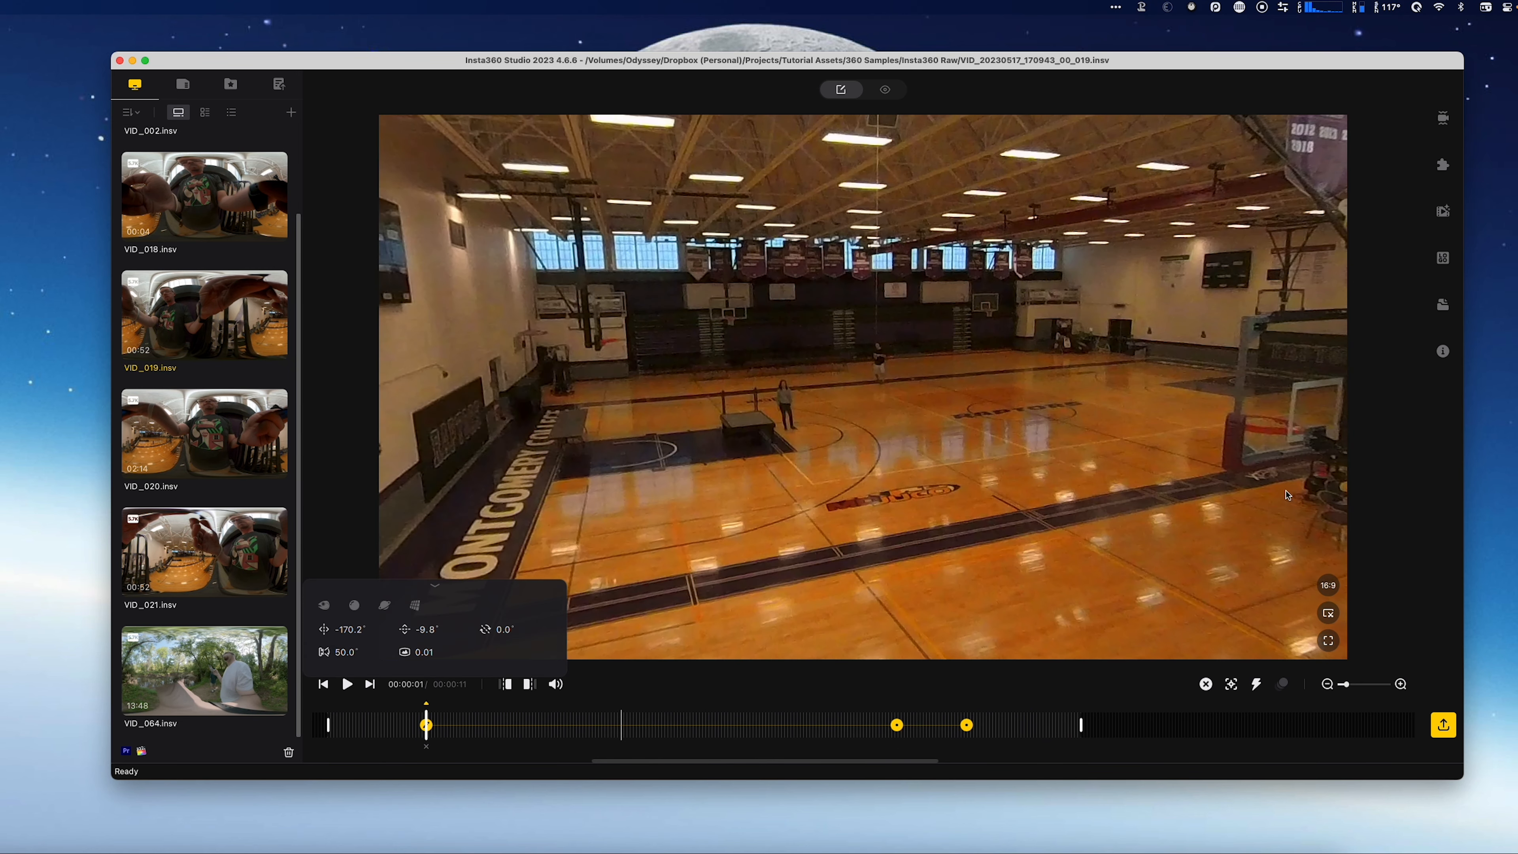
scroll(889, 503, down, 10)
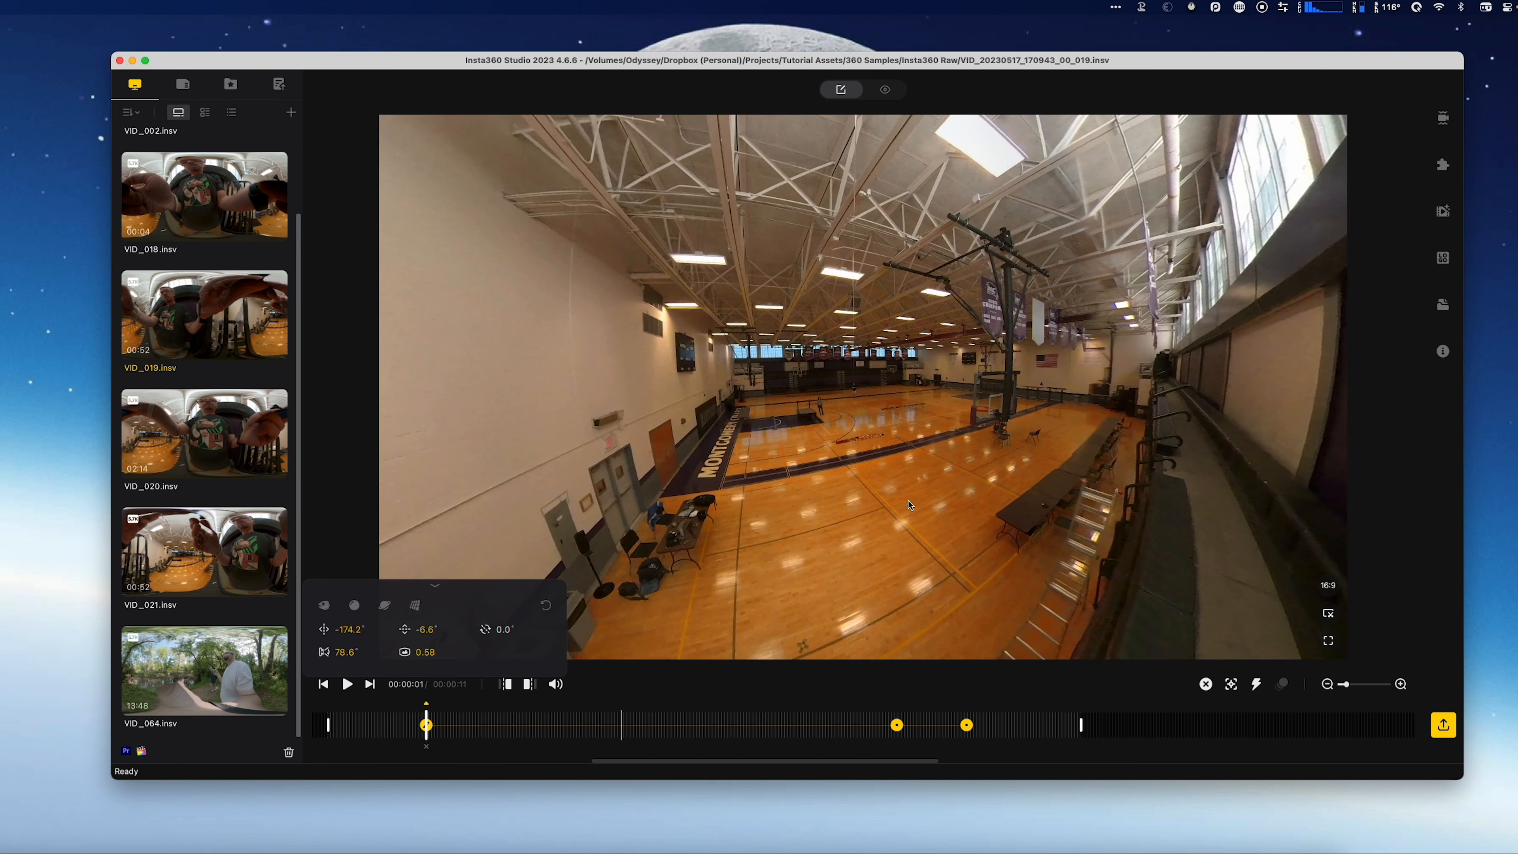
drag(909, 445, 929, 413)
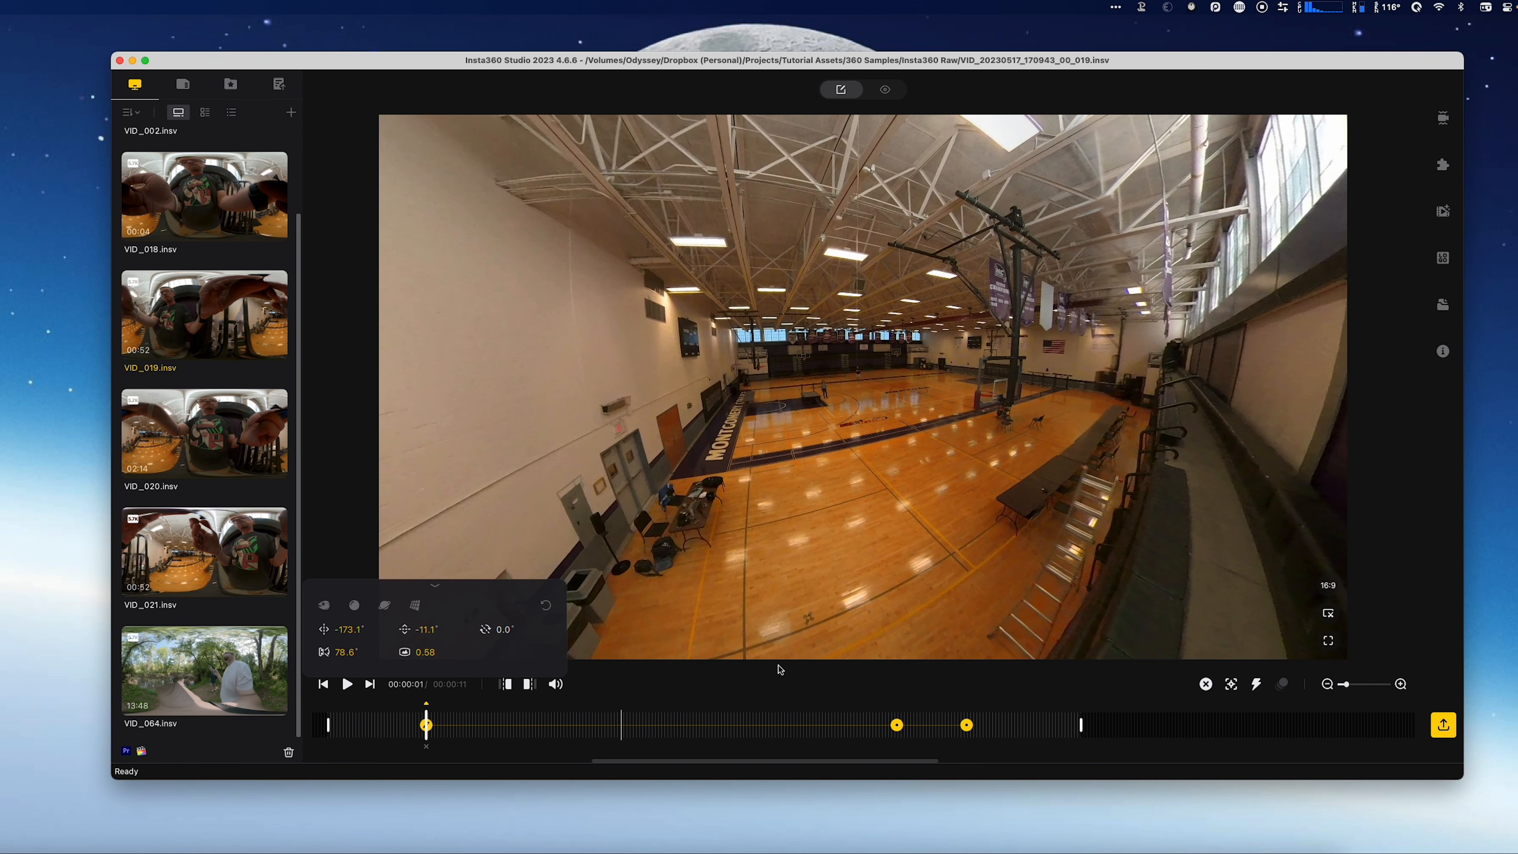
- Play briefly from the first keyframe, then scrub to just before the 00:08 keyframe to preview the move
key(space)
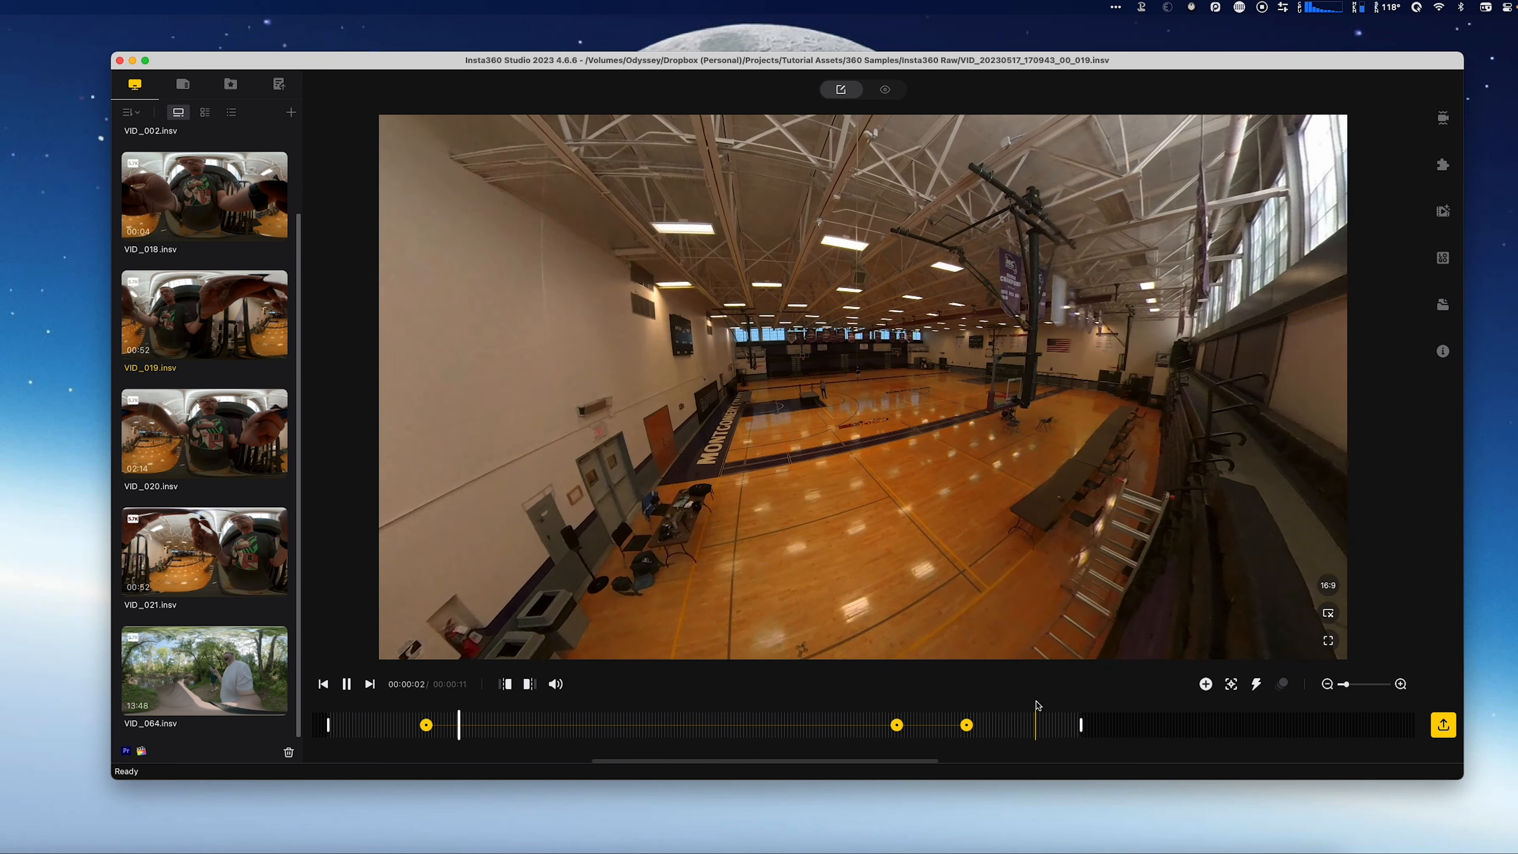
key(space)
drag(490, 725, 862, 727)
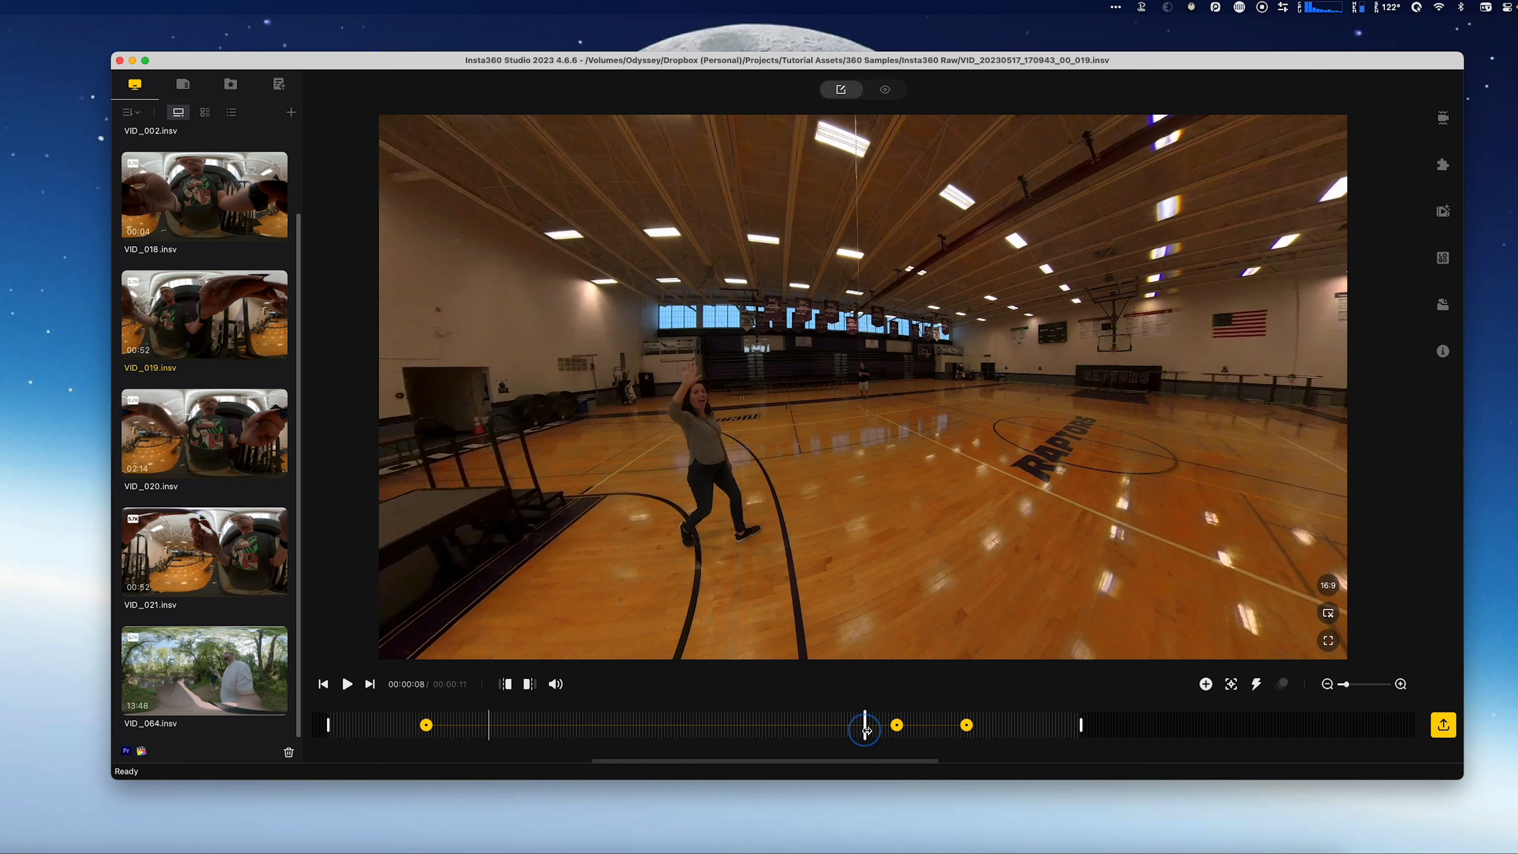
- Reframe the 00:08 keyframe on the waving woman at pan -87.2°, tilt -6.1°, field of view 88.4° and distortion 0.77
click(896, 725)
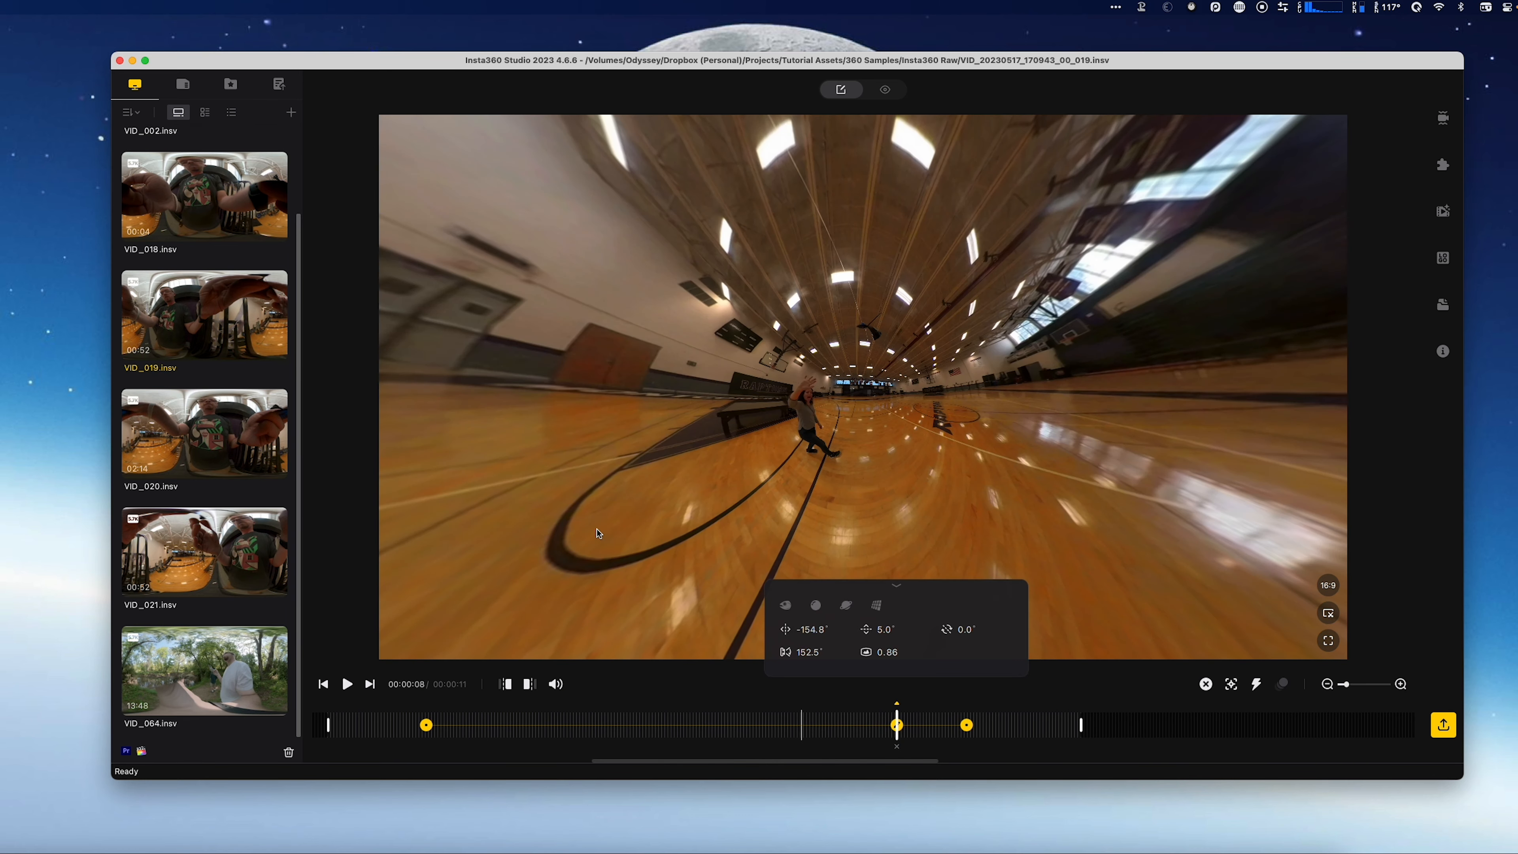
scroll(795, 467, down, 5)
scroll(795, 466, up, 10)
drag(615, 464, 936, 489)
scroll(791, 362, down, 2)
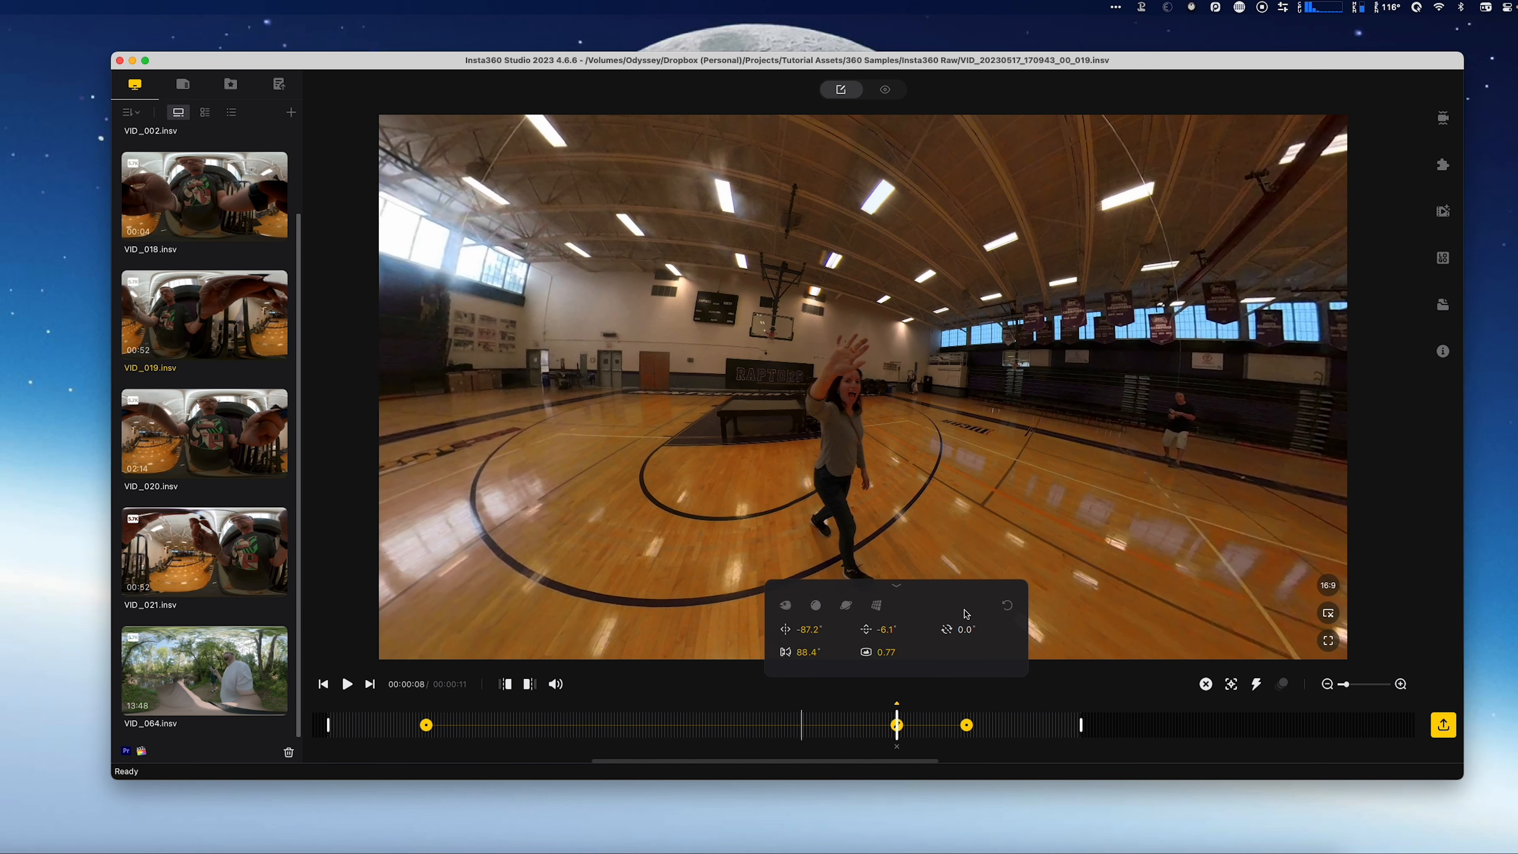
- Reframe the 00:09 keyframe on the woman at pan -18.1°, tilt 8.7°, field of view 78.6° and distortion 0.58
click(925, 734)
drag(925, 734, 966, 723)
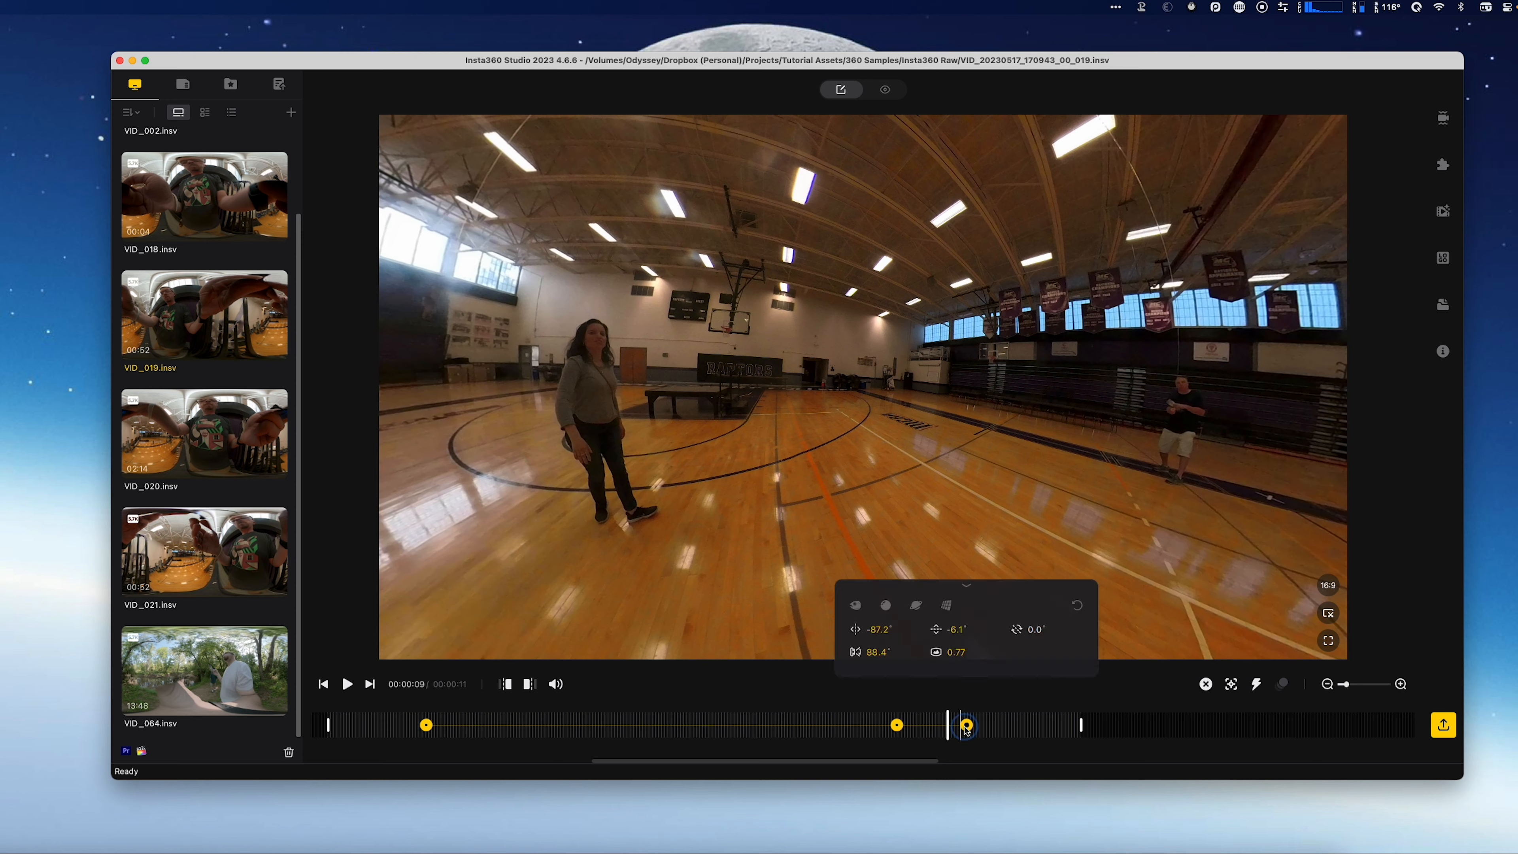
scroll(741, 347, down, 5)
scroll(849, 397, down, 3)
drag(857, 404, 724, 458)
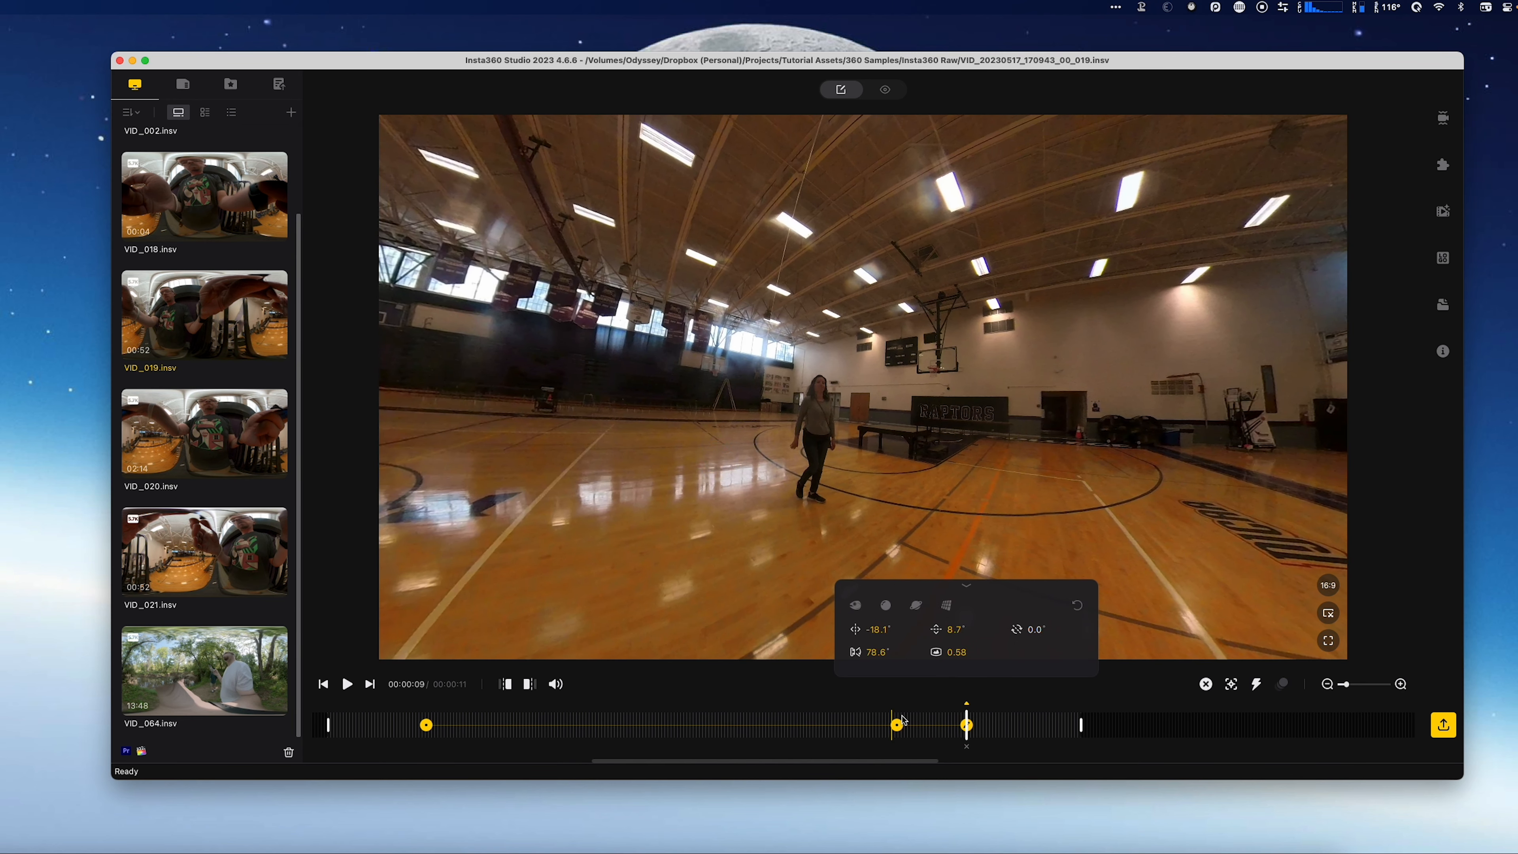
- Scrub between the 00:01, 00:08 and 00:09 keyframes to examine how the camera moves between them
click(895, 730)
click(839, 735)
drag(839, 735, 848, 734)
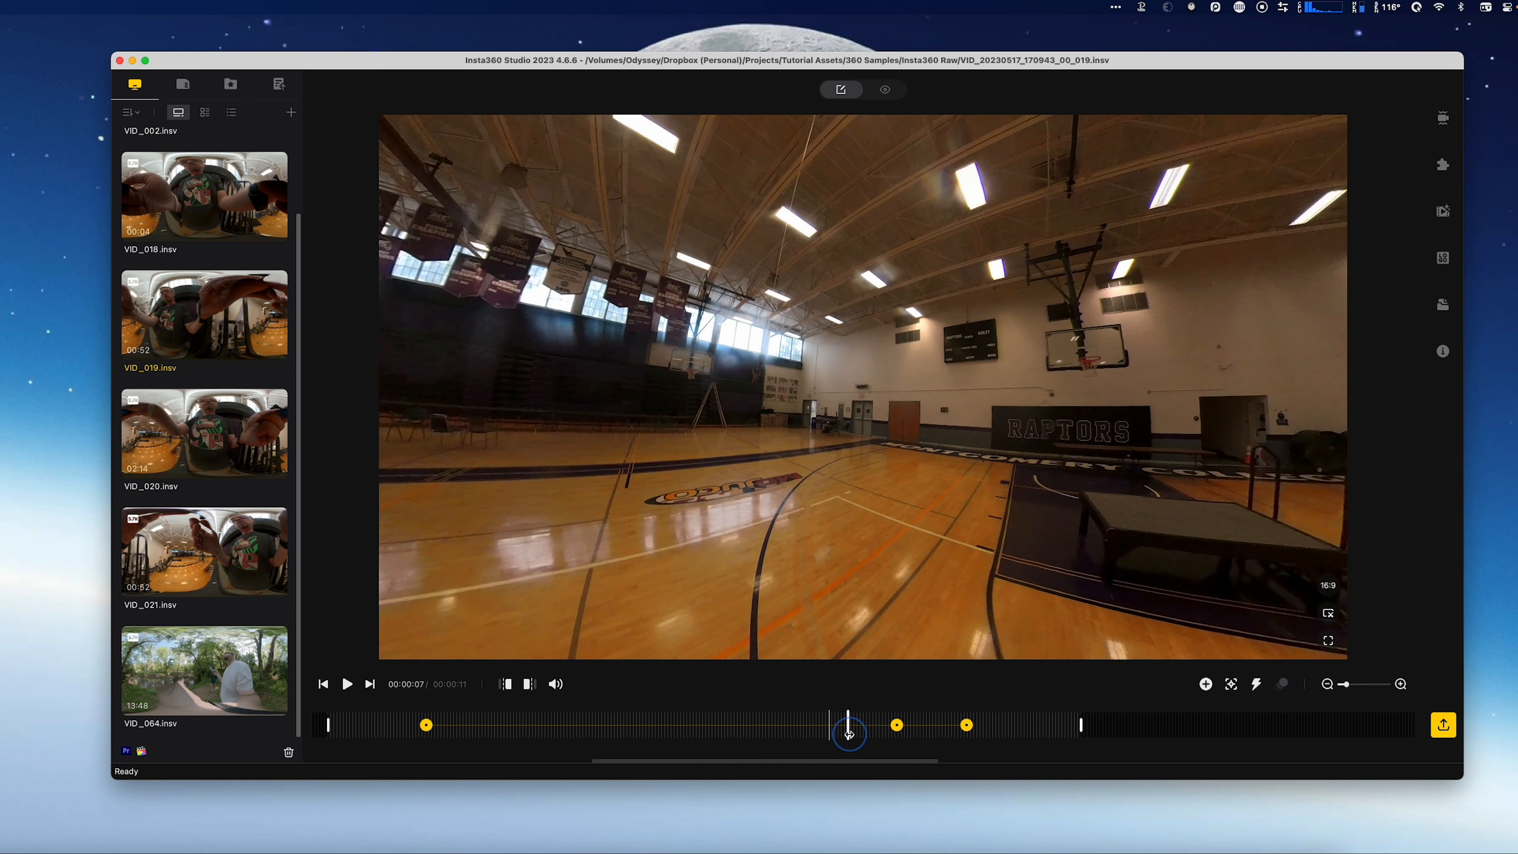
click(896, 742)
click(427, 726)
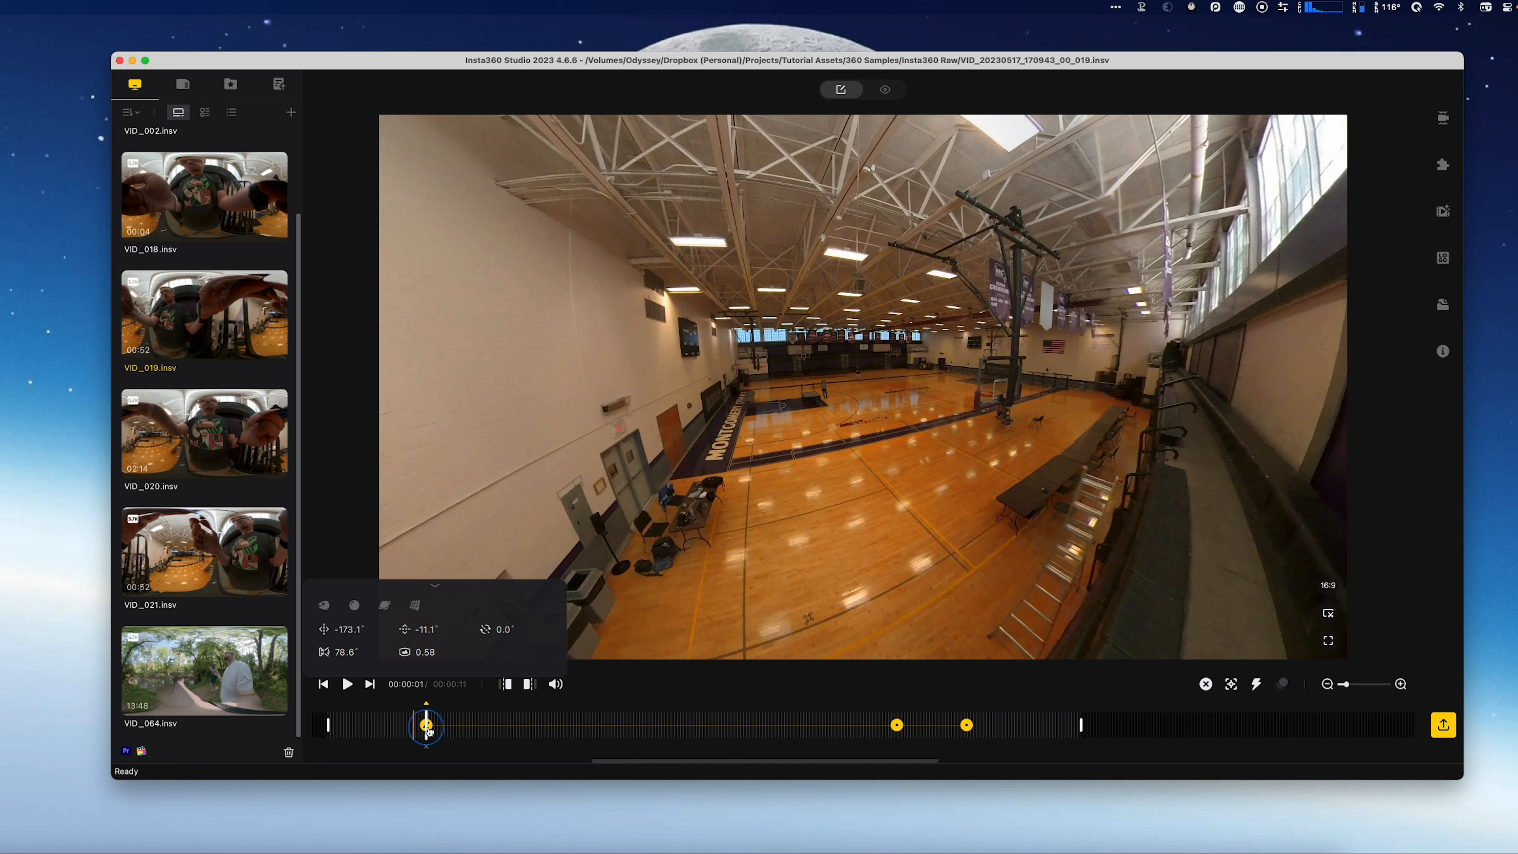
click(803, 730)
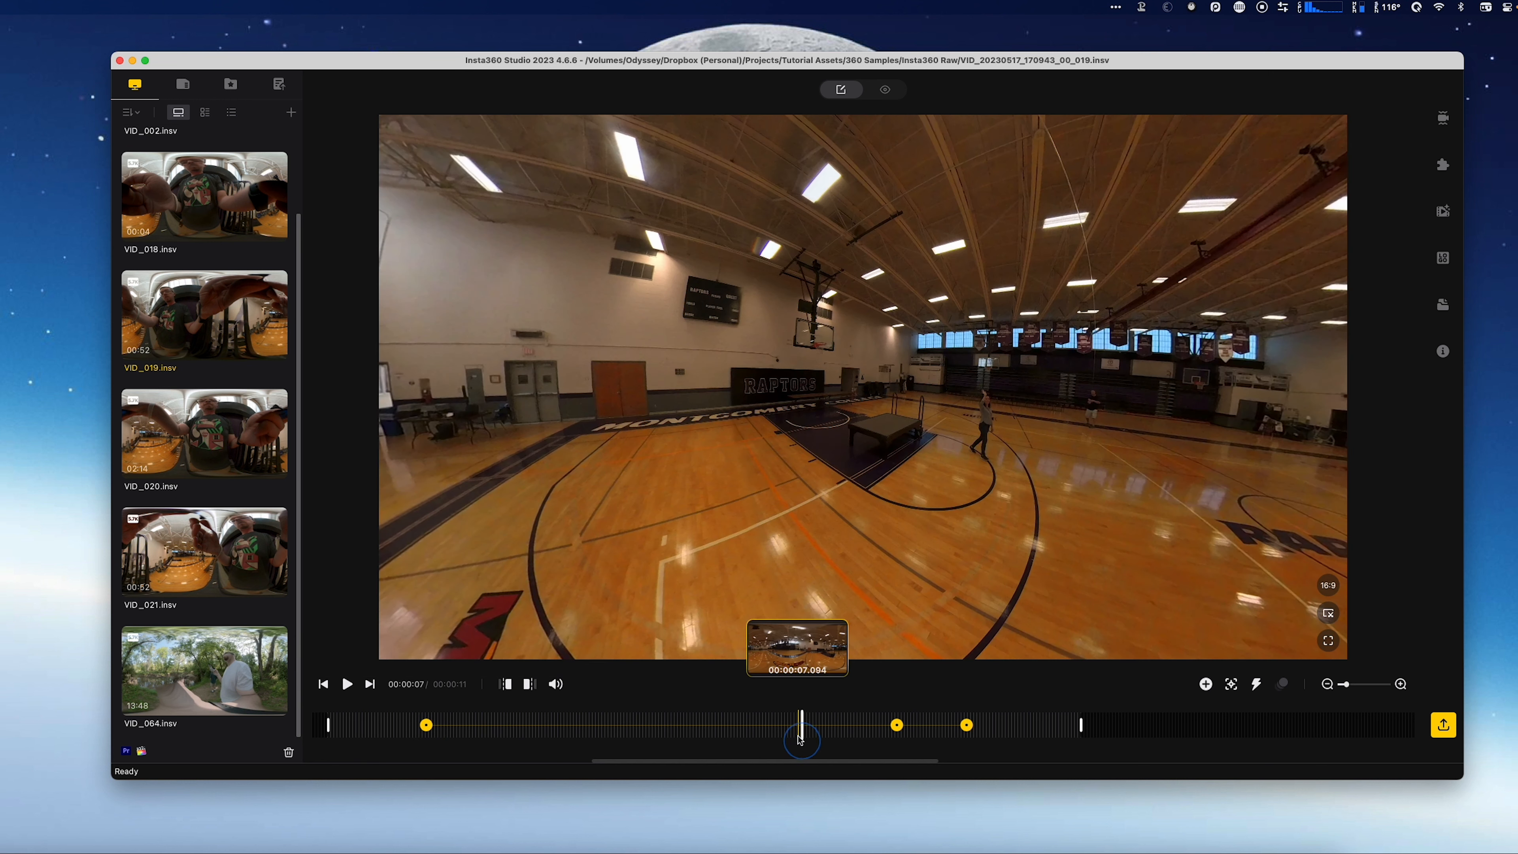
drag(827, 747, 1010, 727)
click(756, 730)
drag(755, 735, 794, 737)
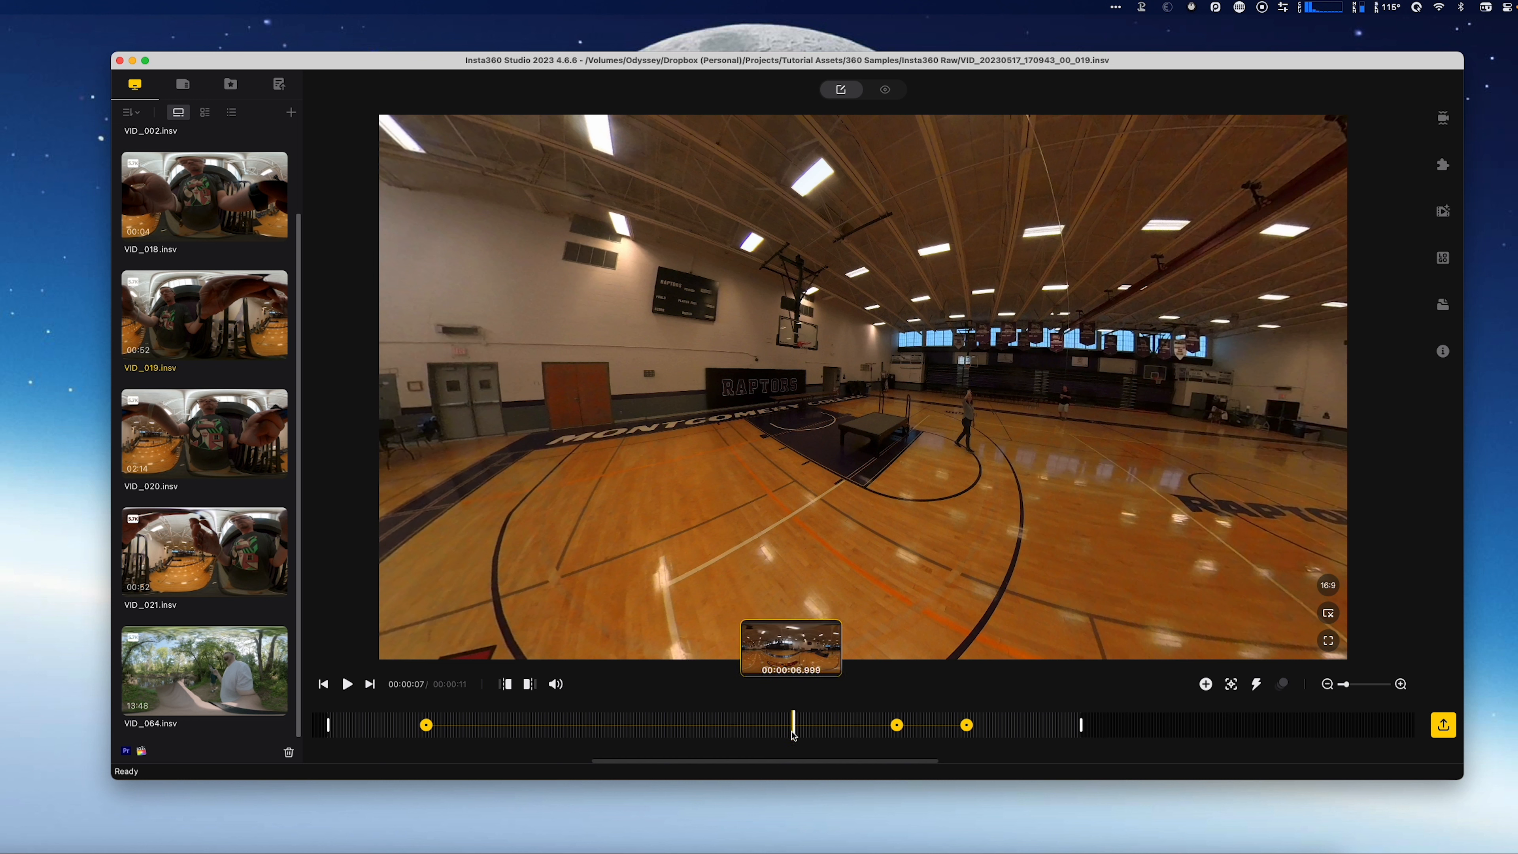
drag(795, 729, 964, 733)
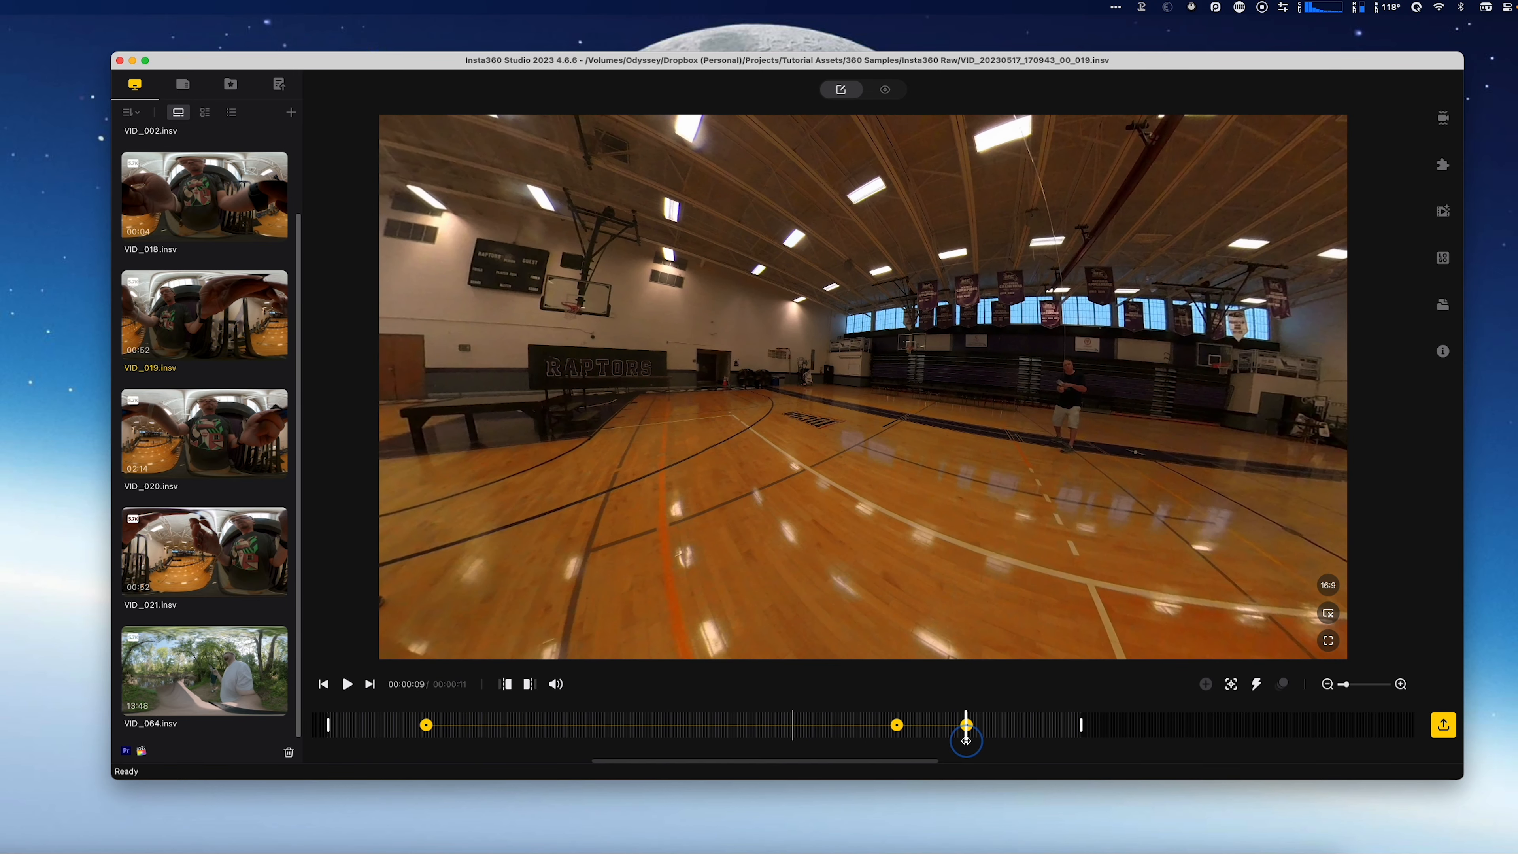
- Add a keyframe at 00:10 framing the woman at tilt 17.0°, field of view 78.6° and distortion 0.58
drag(695, 477, 928, 500)
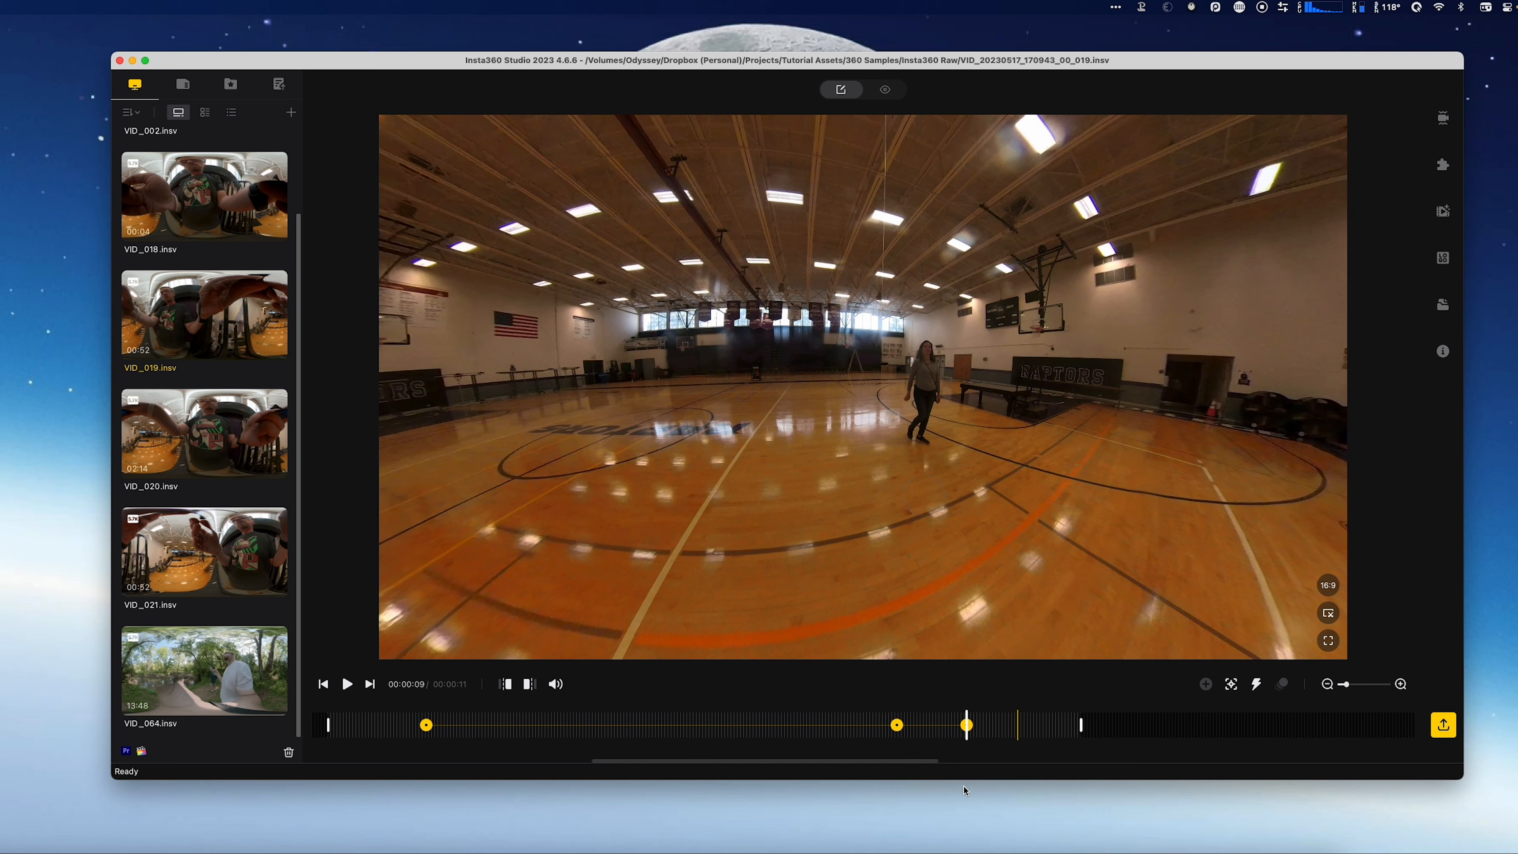
click(963, 728)
drag(964, 729, 994, 759)
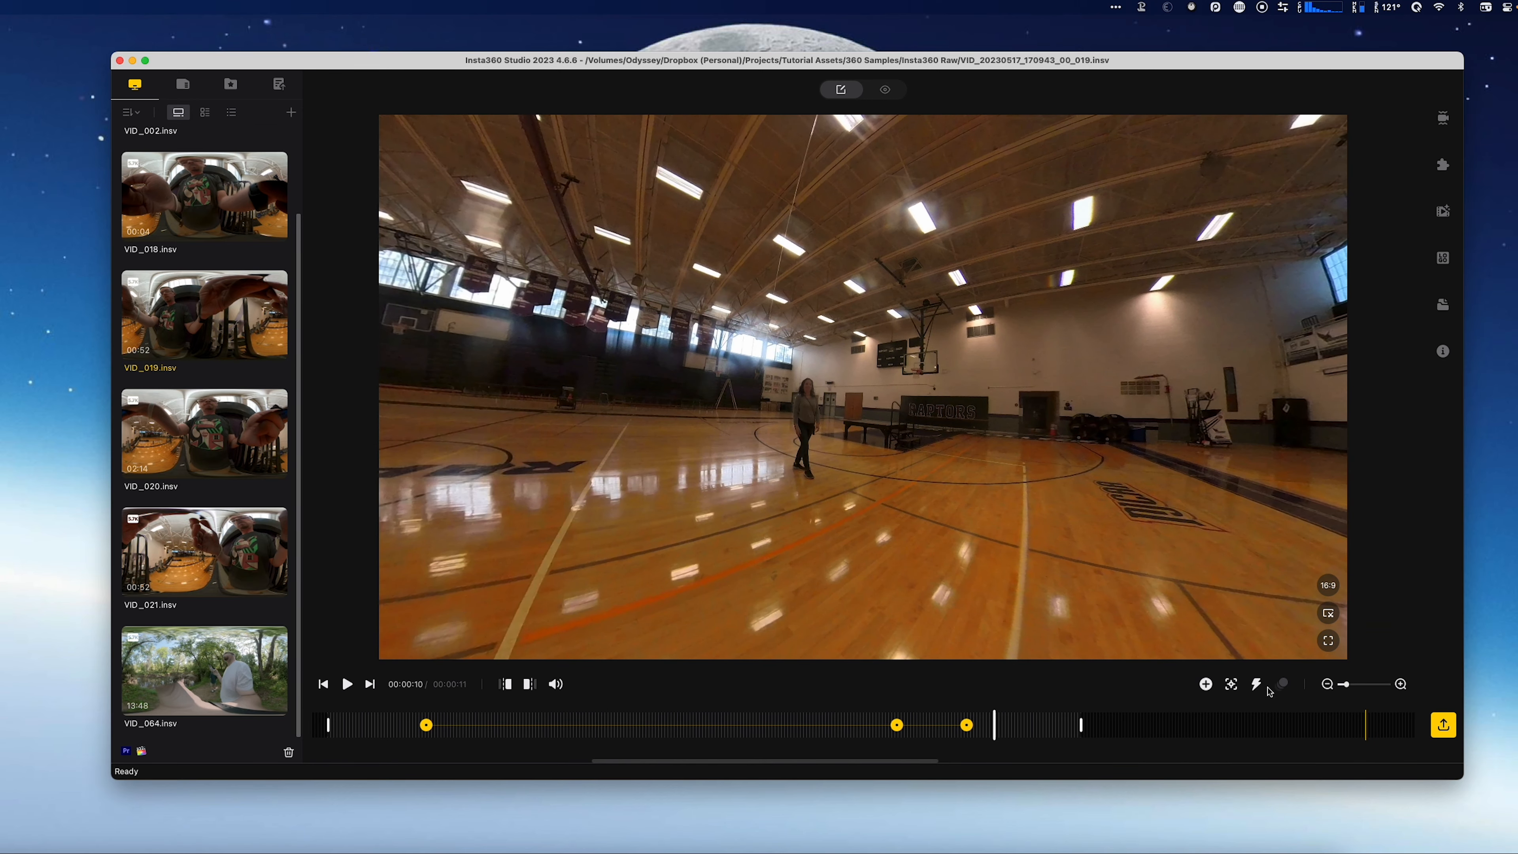
click(1203, 686)
drag(1016, 418, 919, 453)
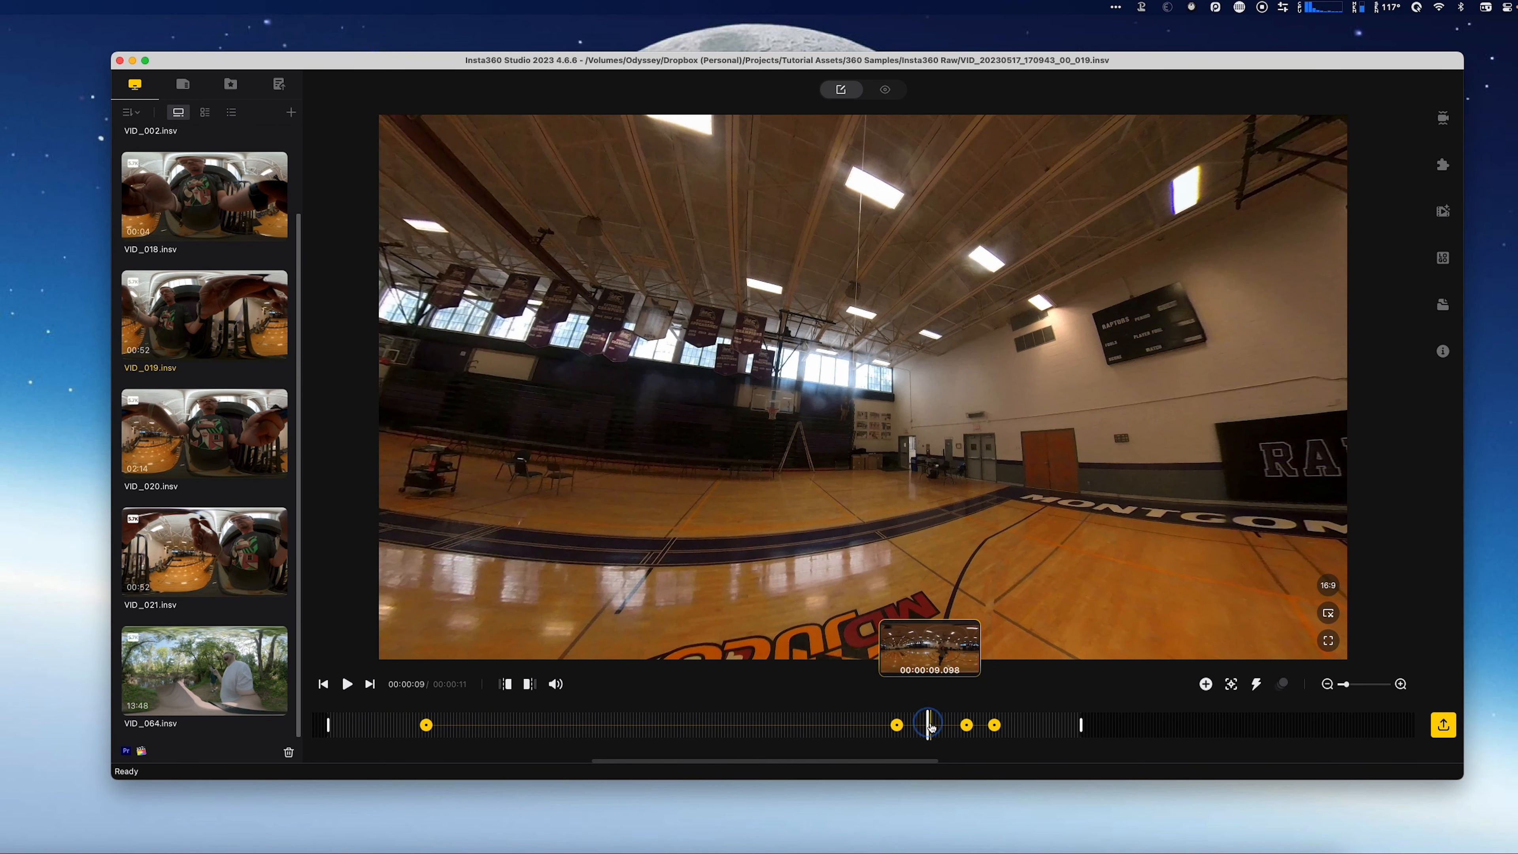
- Play the camera move through the 00:08 and 00:09 keyframes and stop just after the 00:10 keyframe
click(757, 728)
click(994, 726)
drag(994, 737, 822, 738)
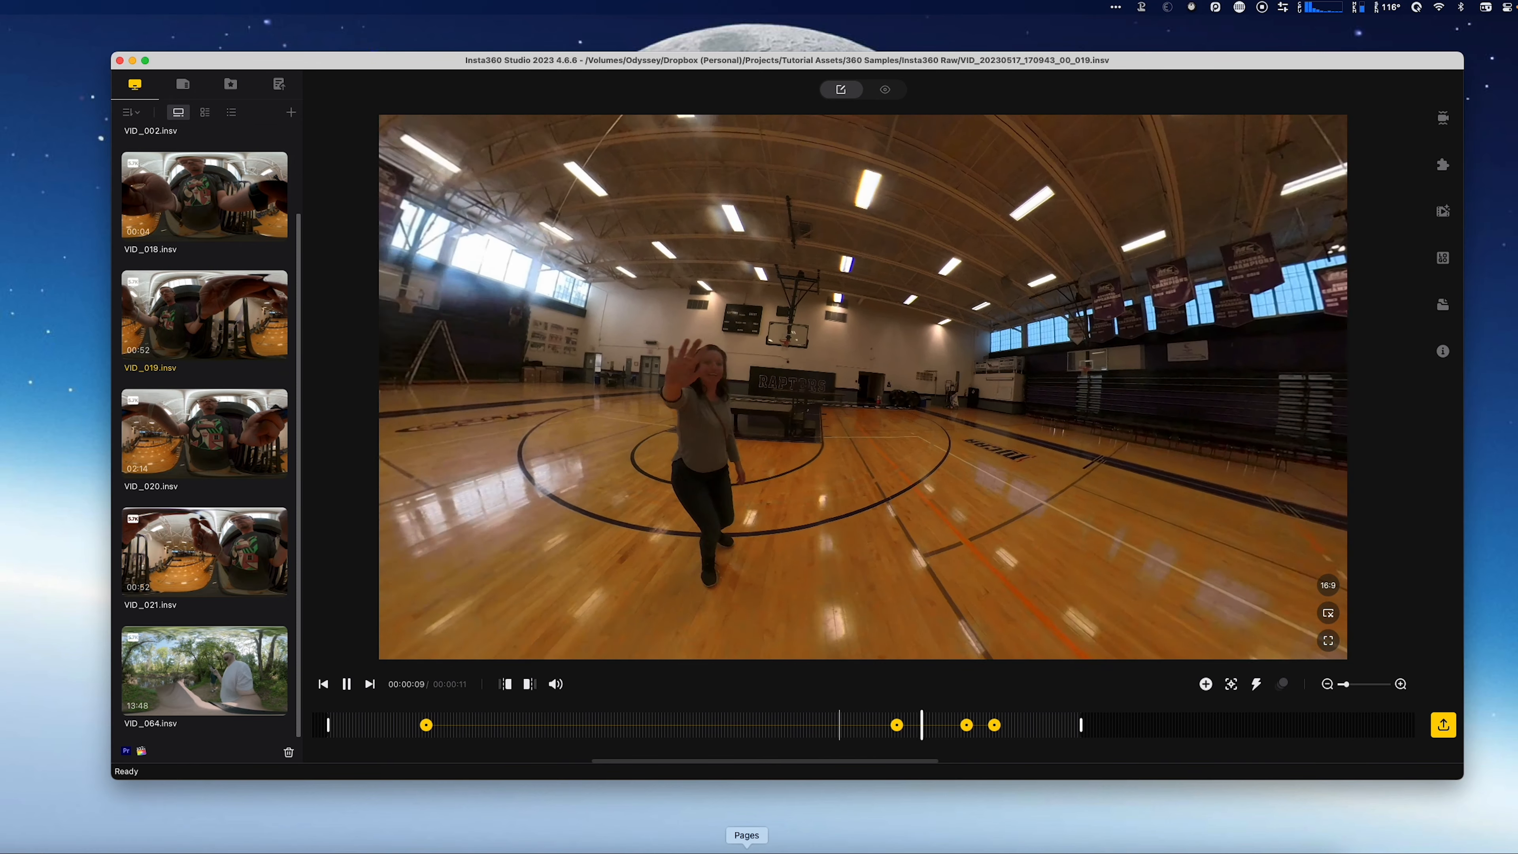
key(space)
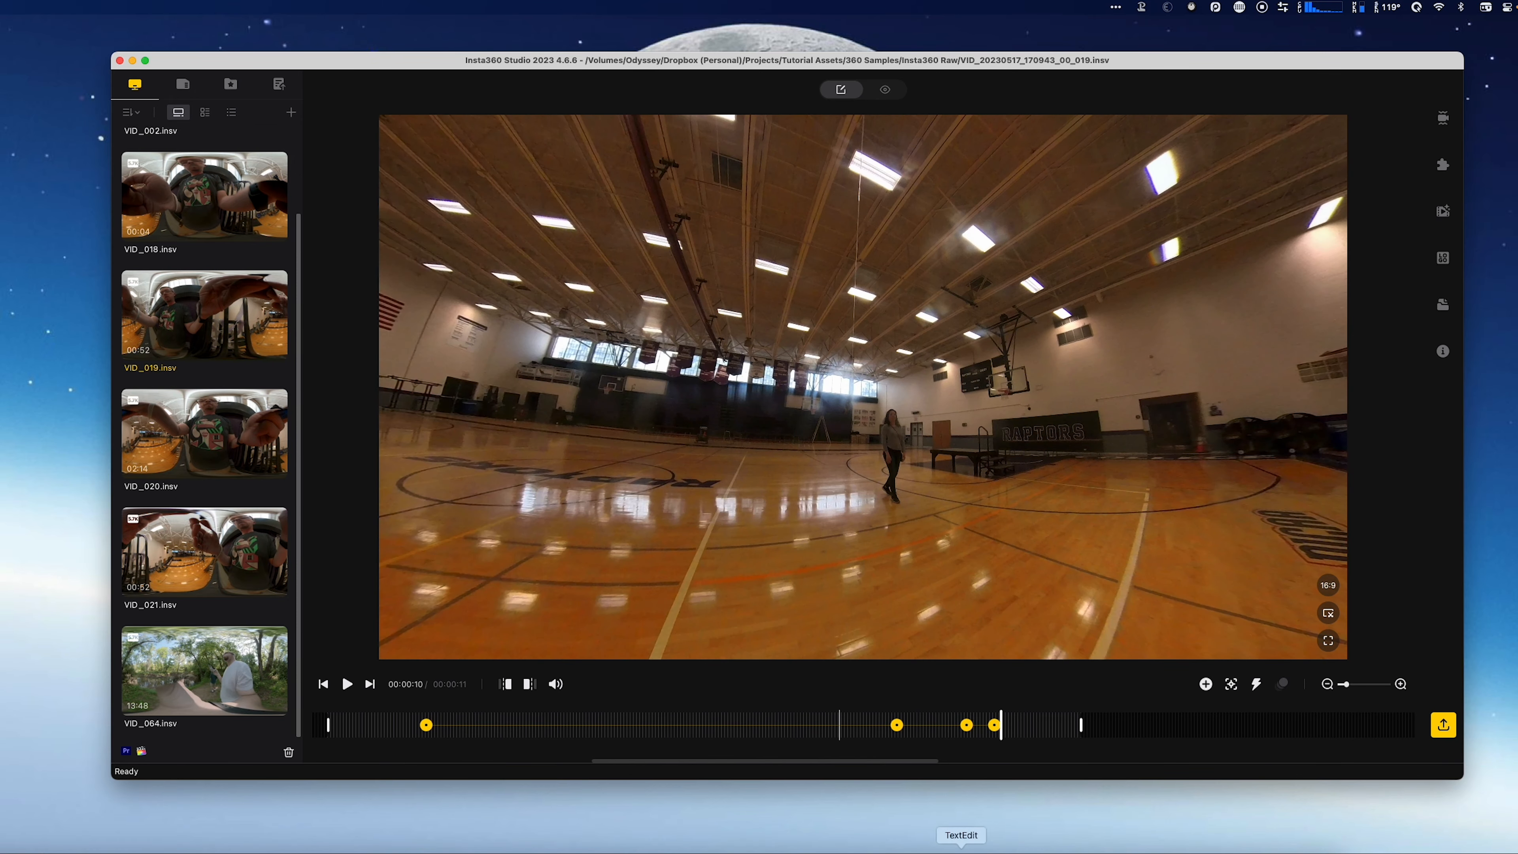
- Narrow the 00:10 keyframe's field of view for a closer shot, then check the framing at the 00:09 keyframe
click(995, 726)
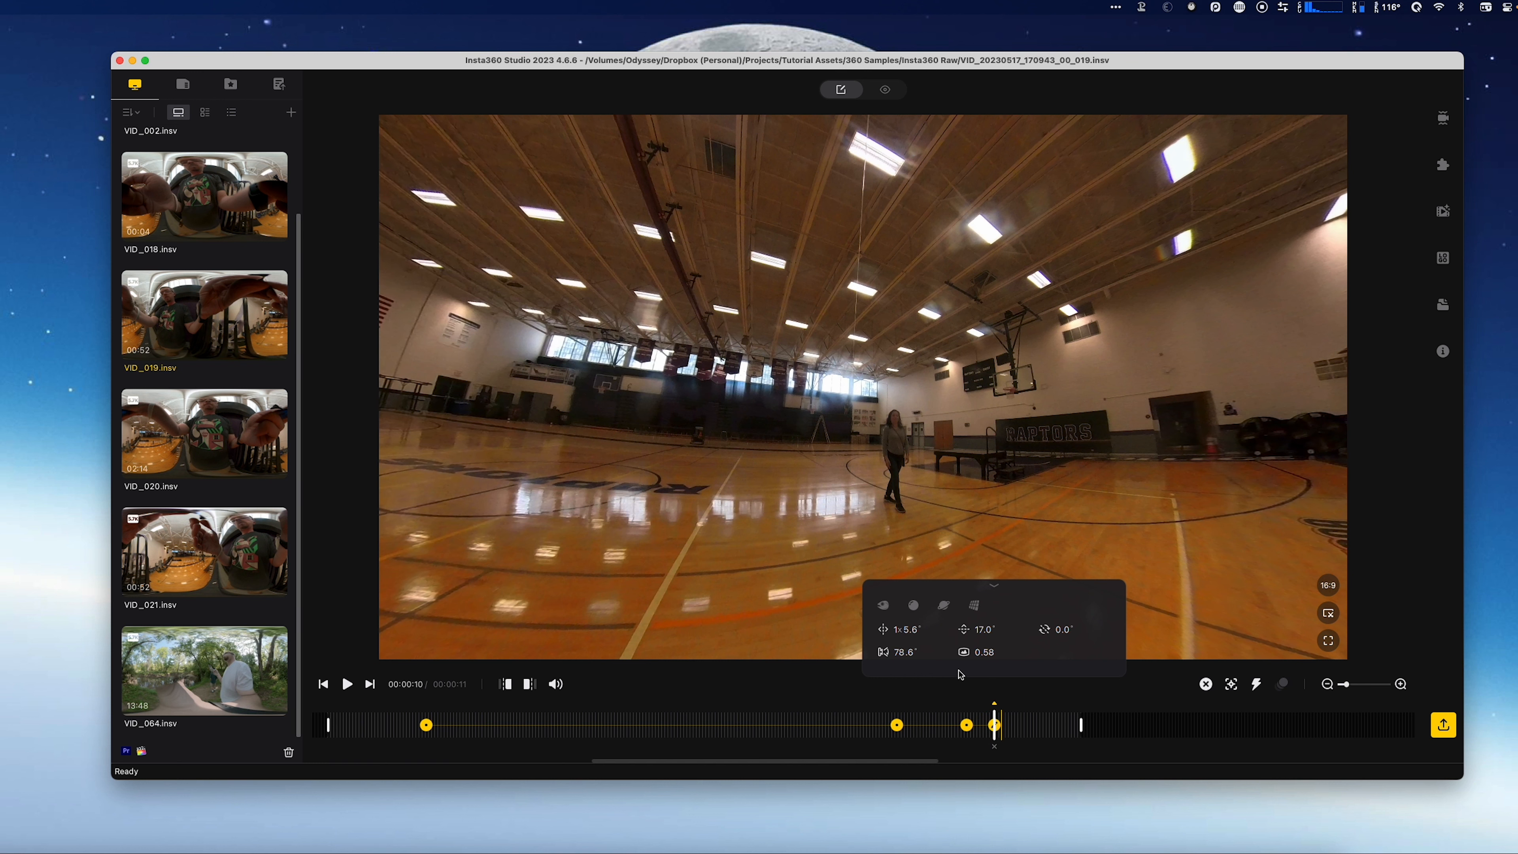
drag(902, 654, 421, 657)
click(967, 725)
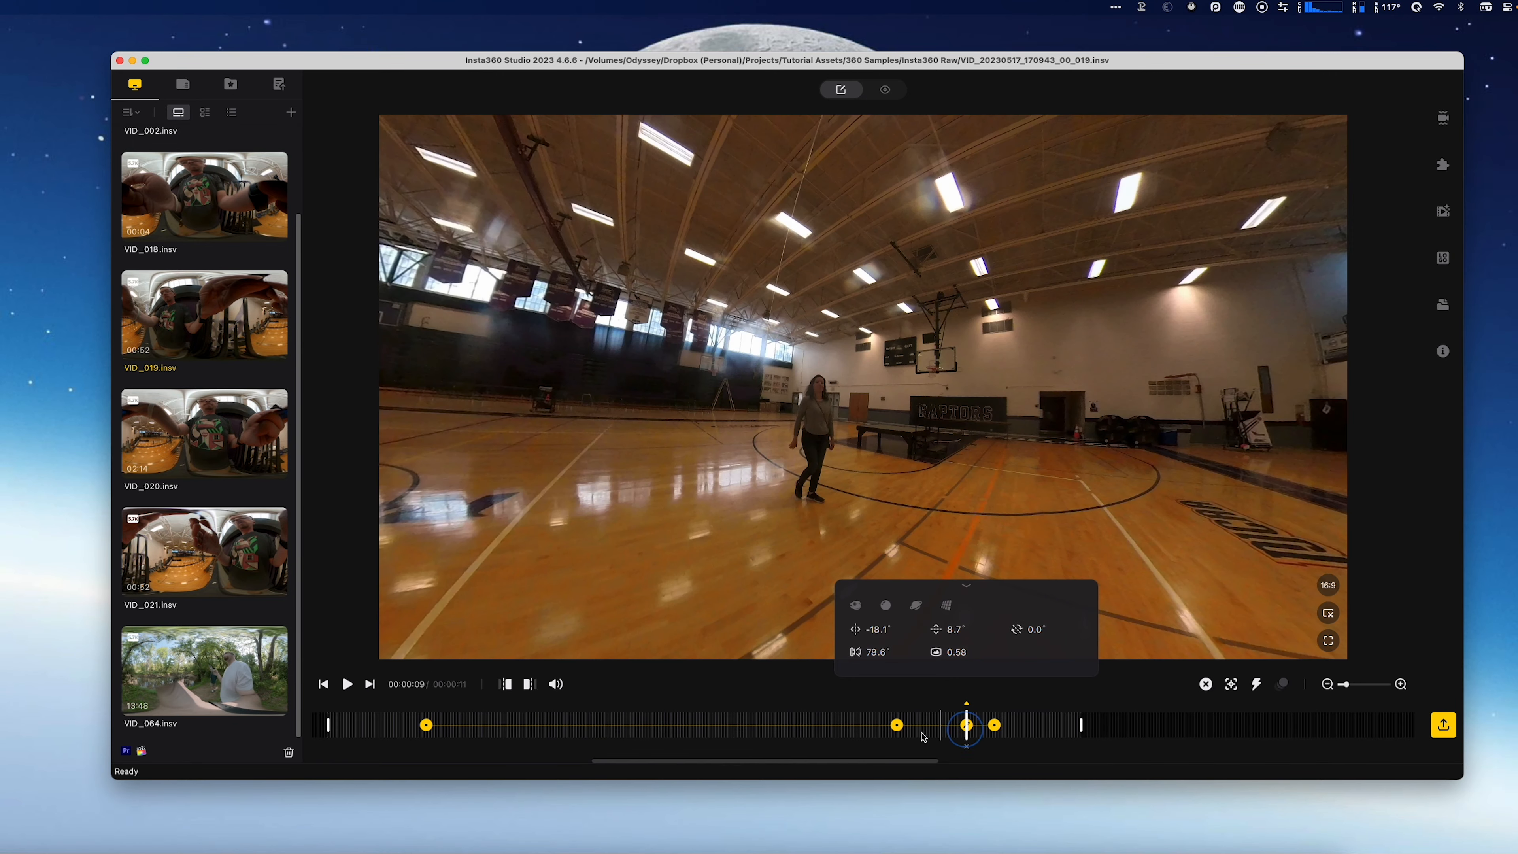
- Play back the transitions leading into the 00:08, 00:09 and 00:10 keyframes and stop after the last one
click(737, 726)
key(space)
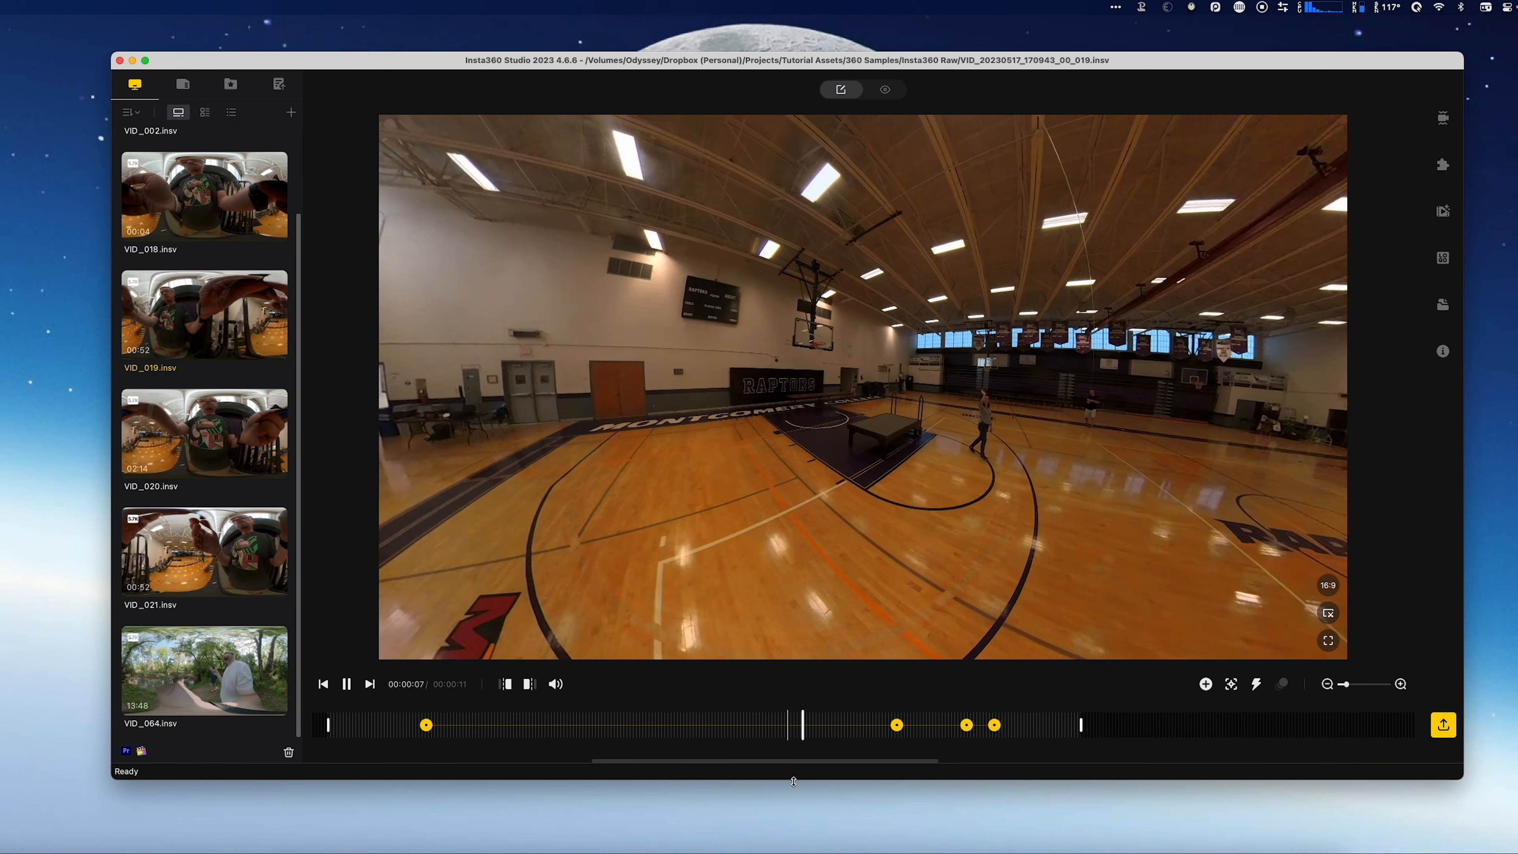
click(993, 726)
click(897, 725)
key(space)
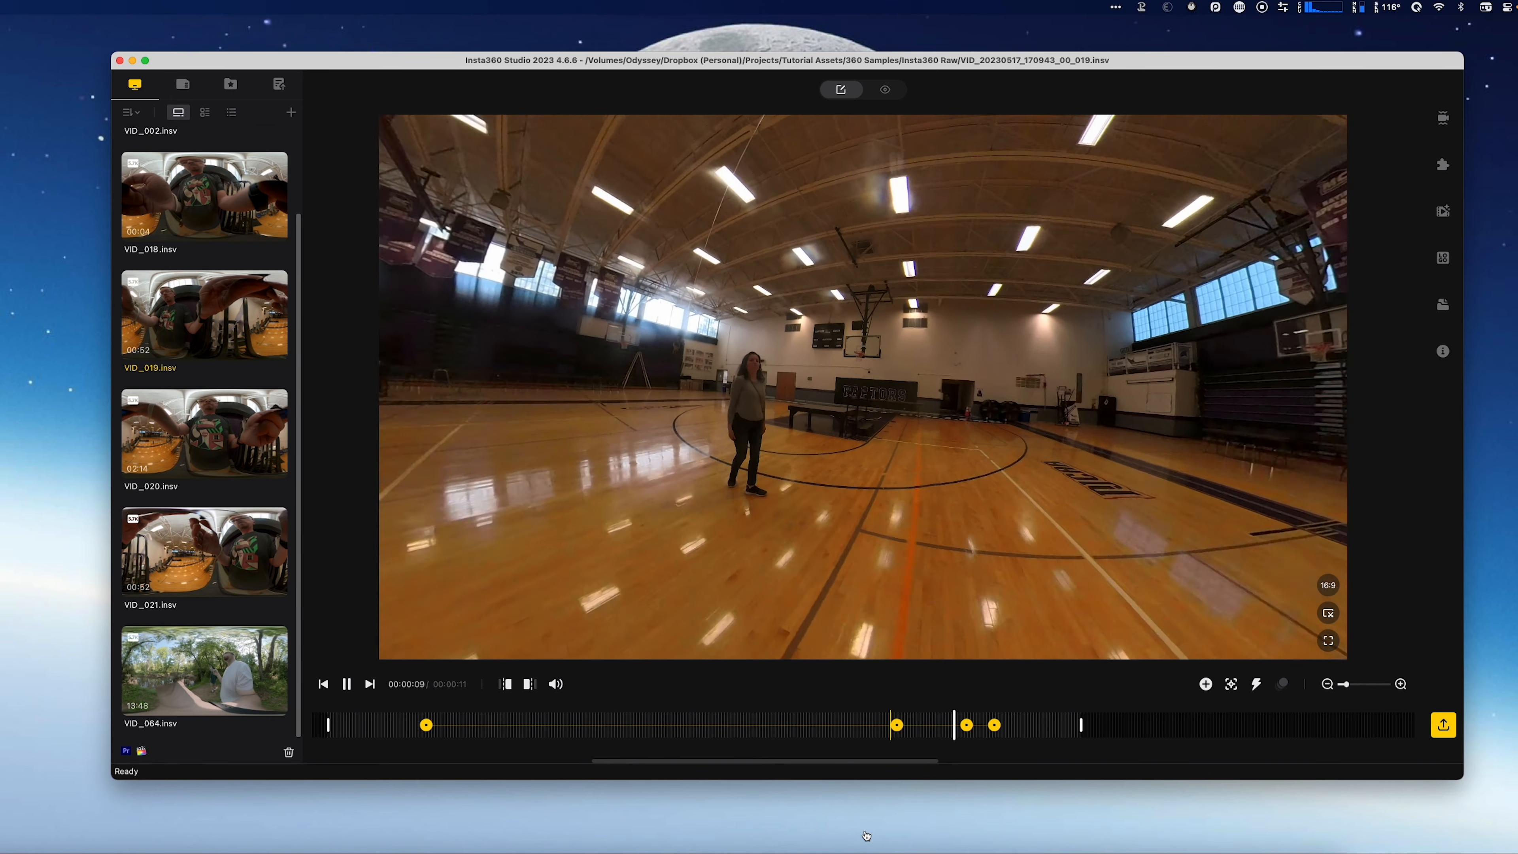
key(space)
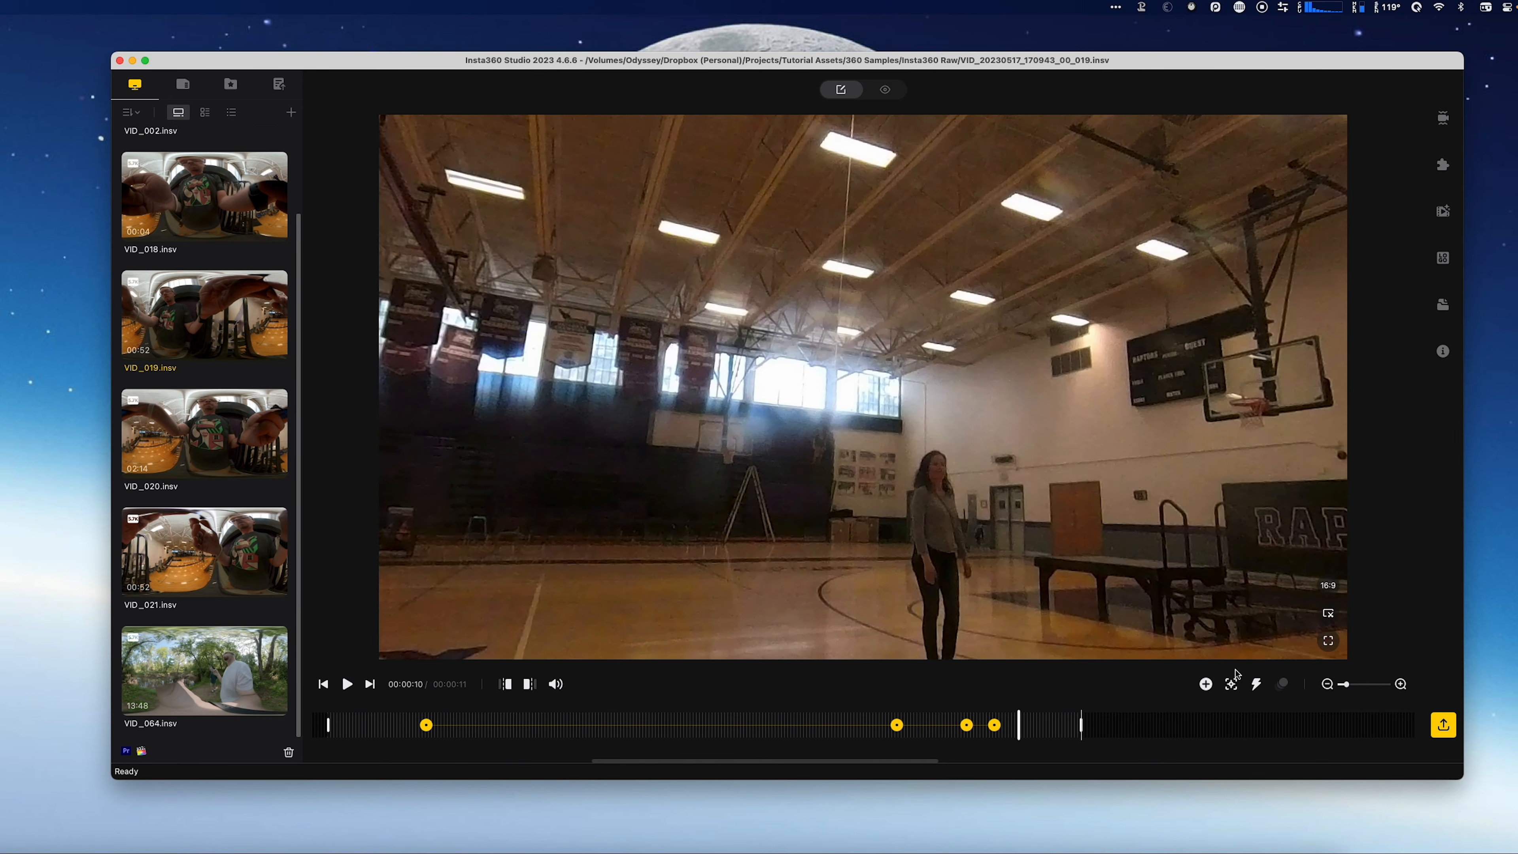
- Speed up the section of the clip from the first keyframe at 00:01 to just past the 00:08 keyframe
click(896, 725)
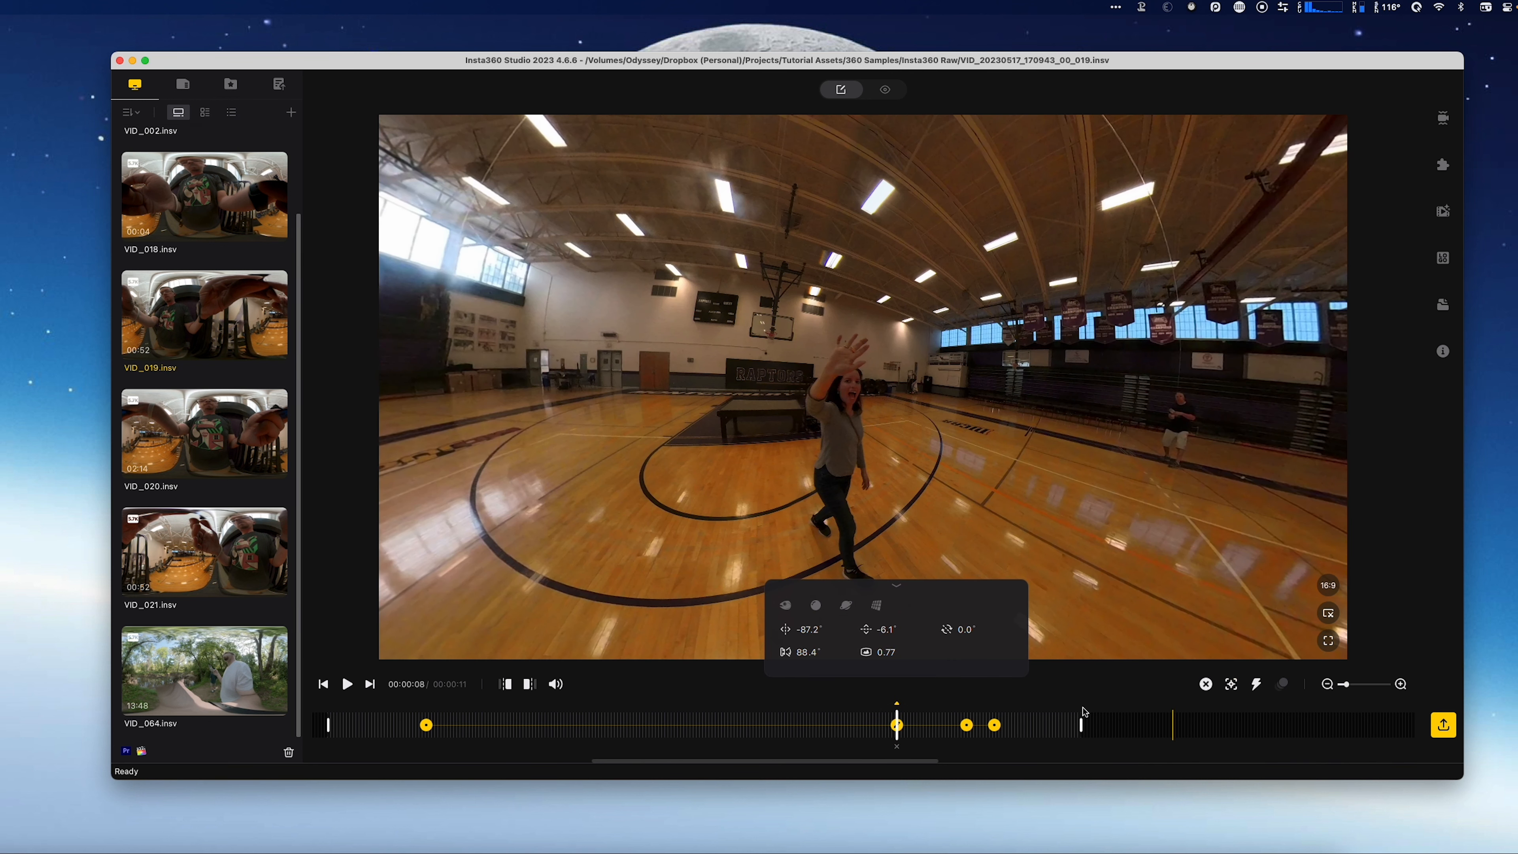
click(424, 724)
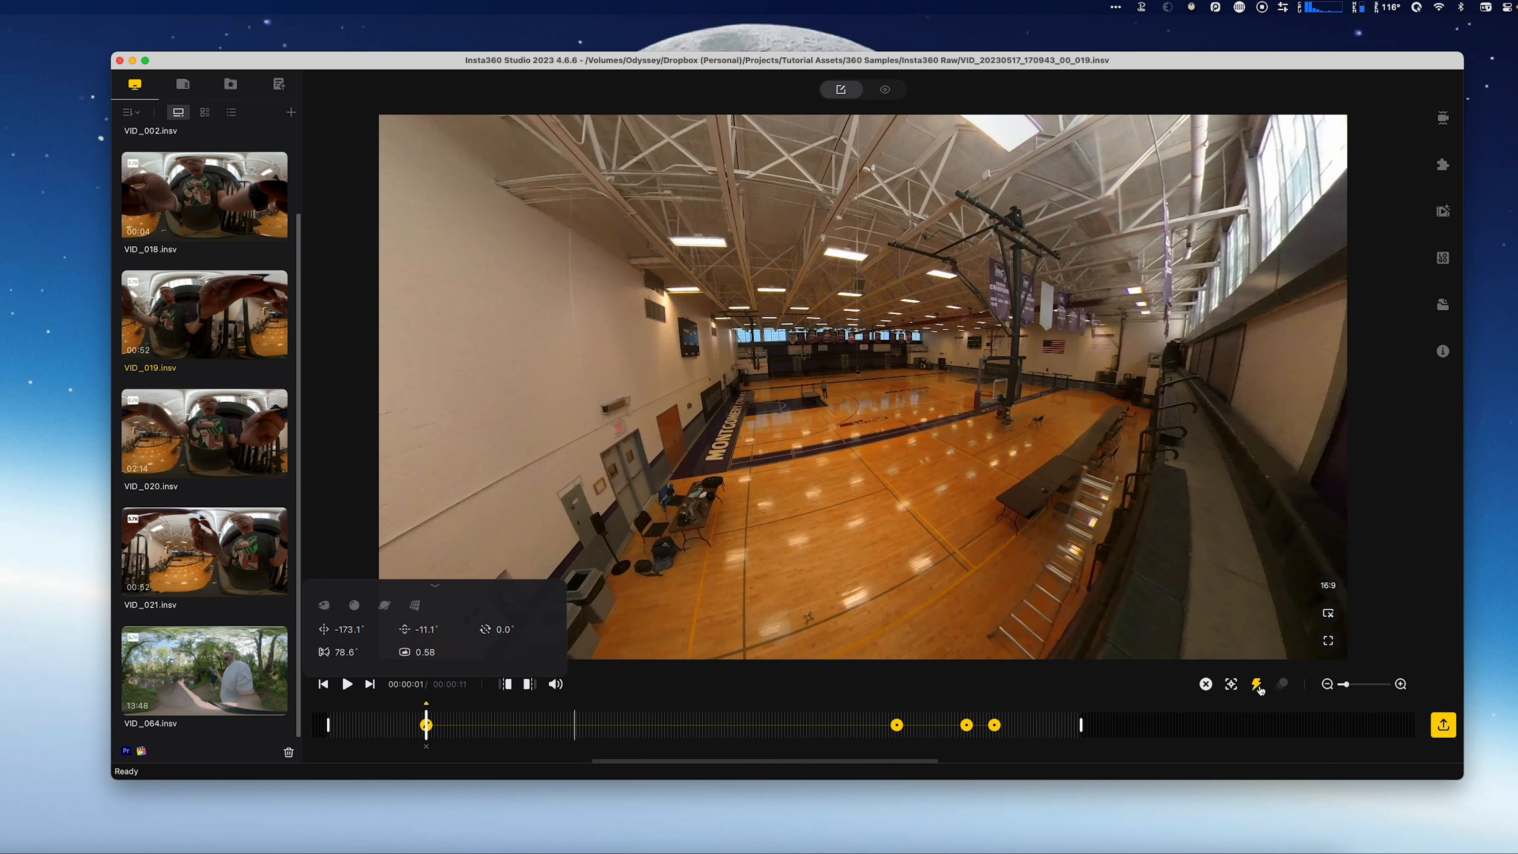
click(1259, 686)
click(896, 725)
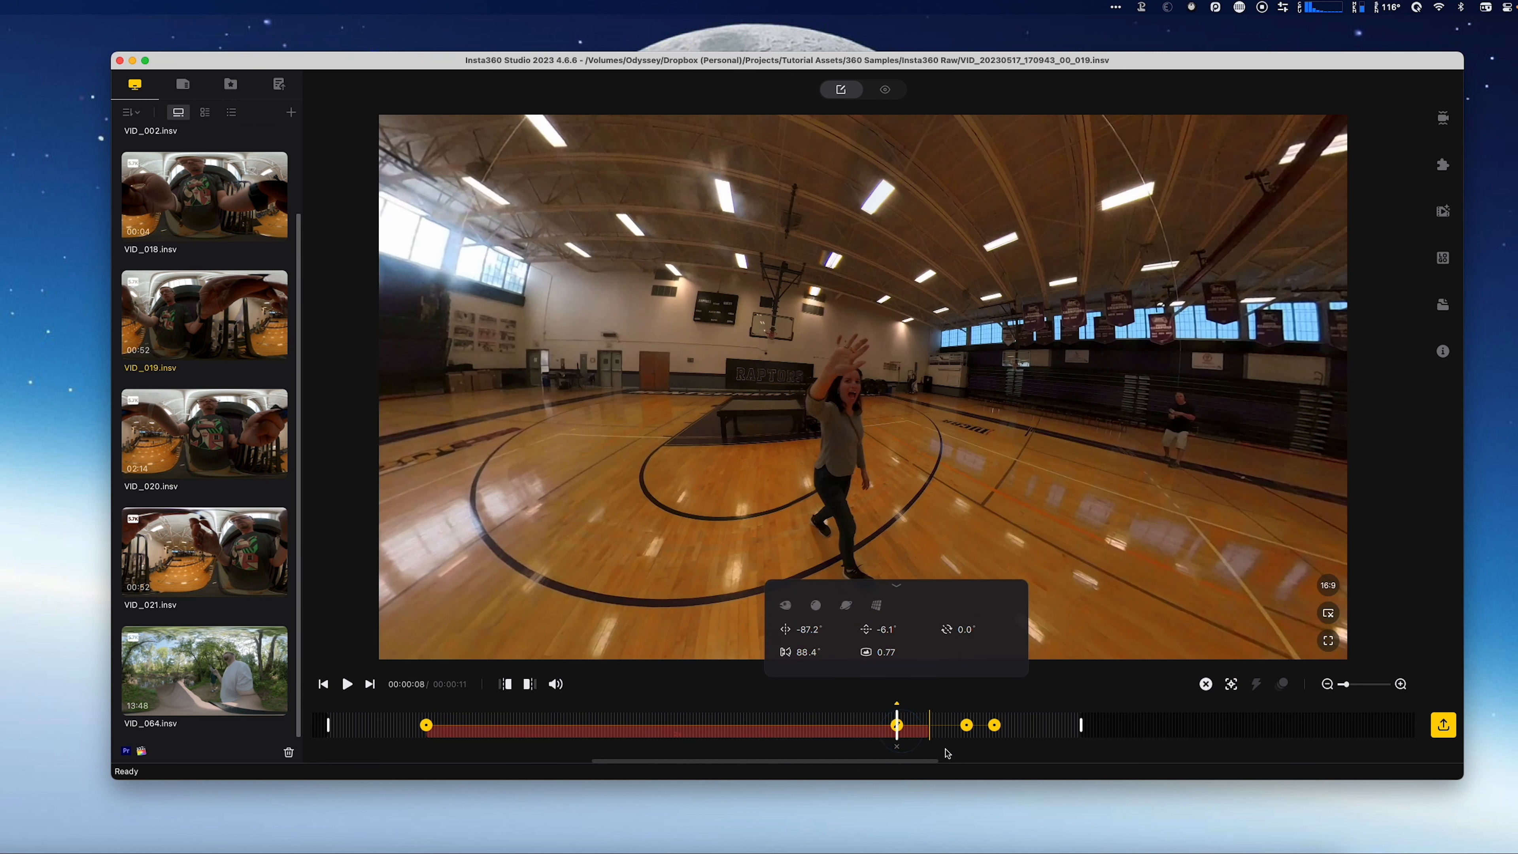
click(907, 738)
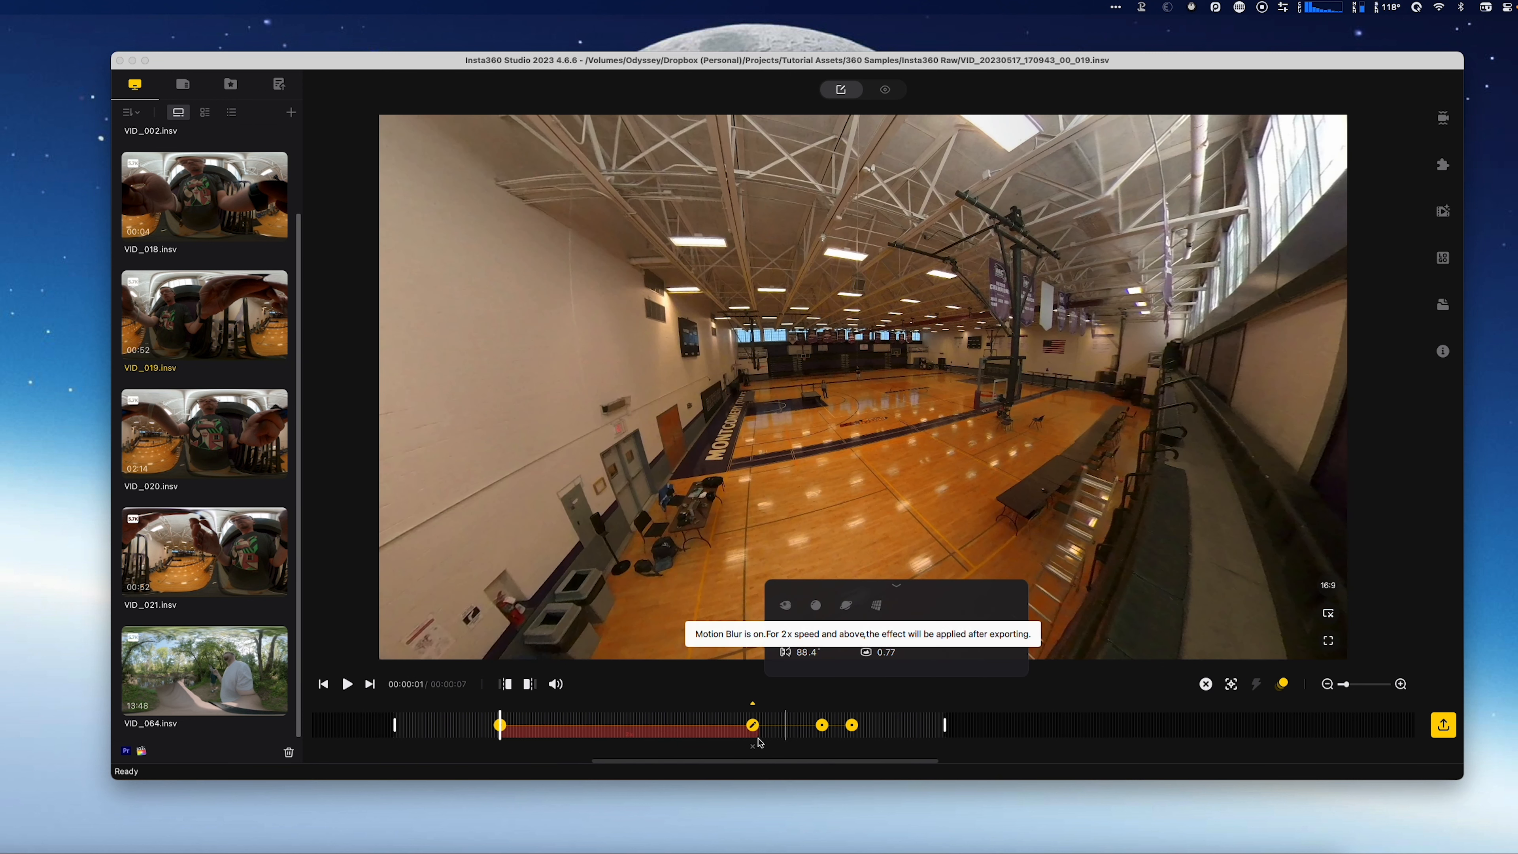
- Add a speed segment between the last two keyframes and set it to slow motion
click(831, 736)
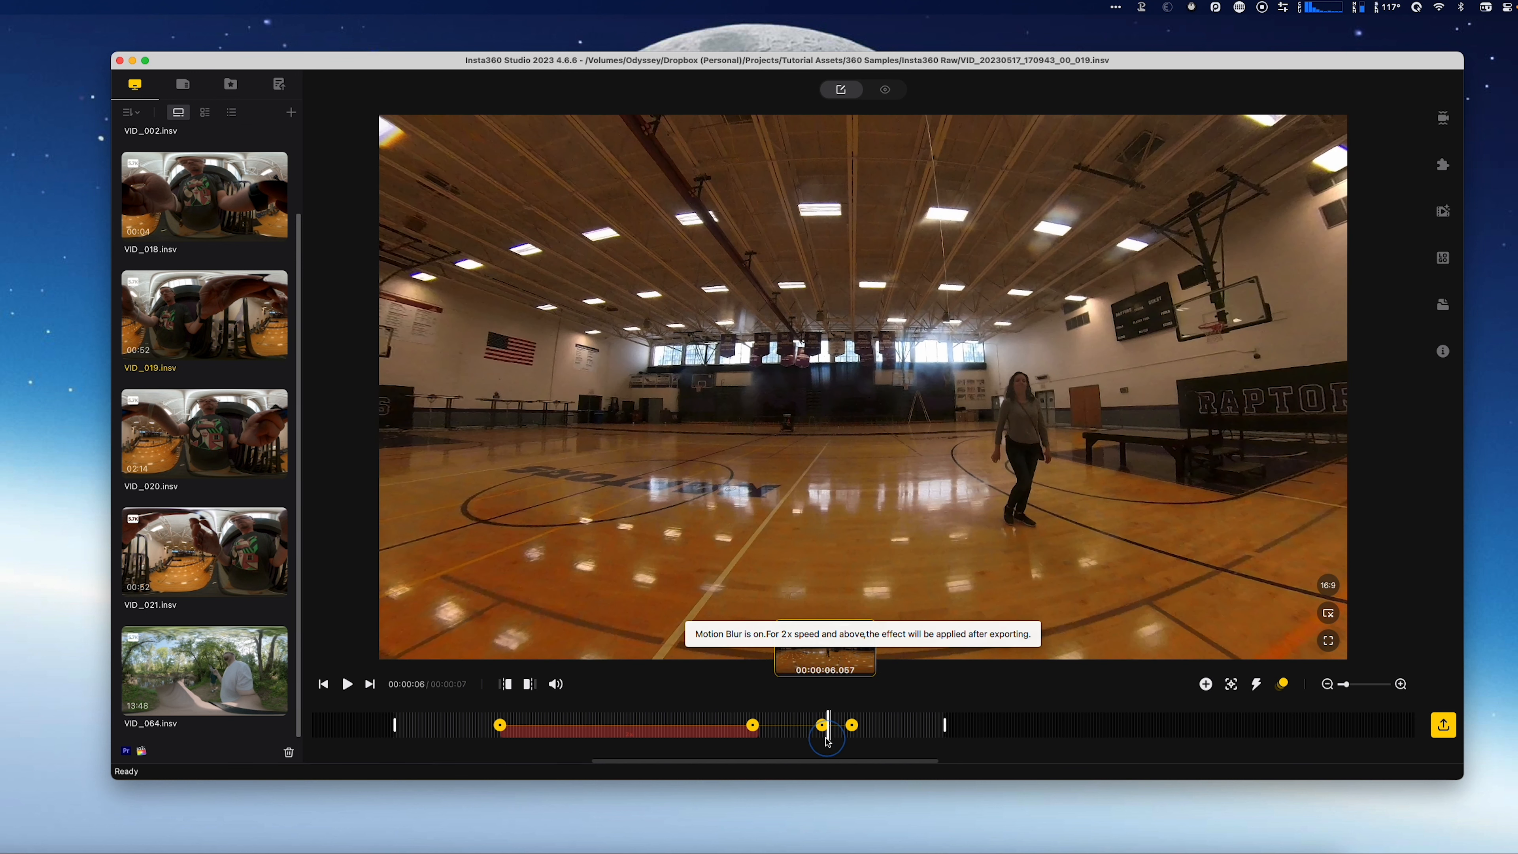
click(824, 734)
click(822, 731)
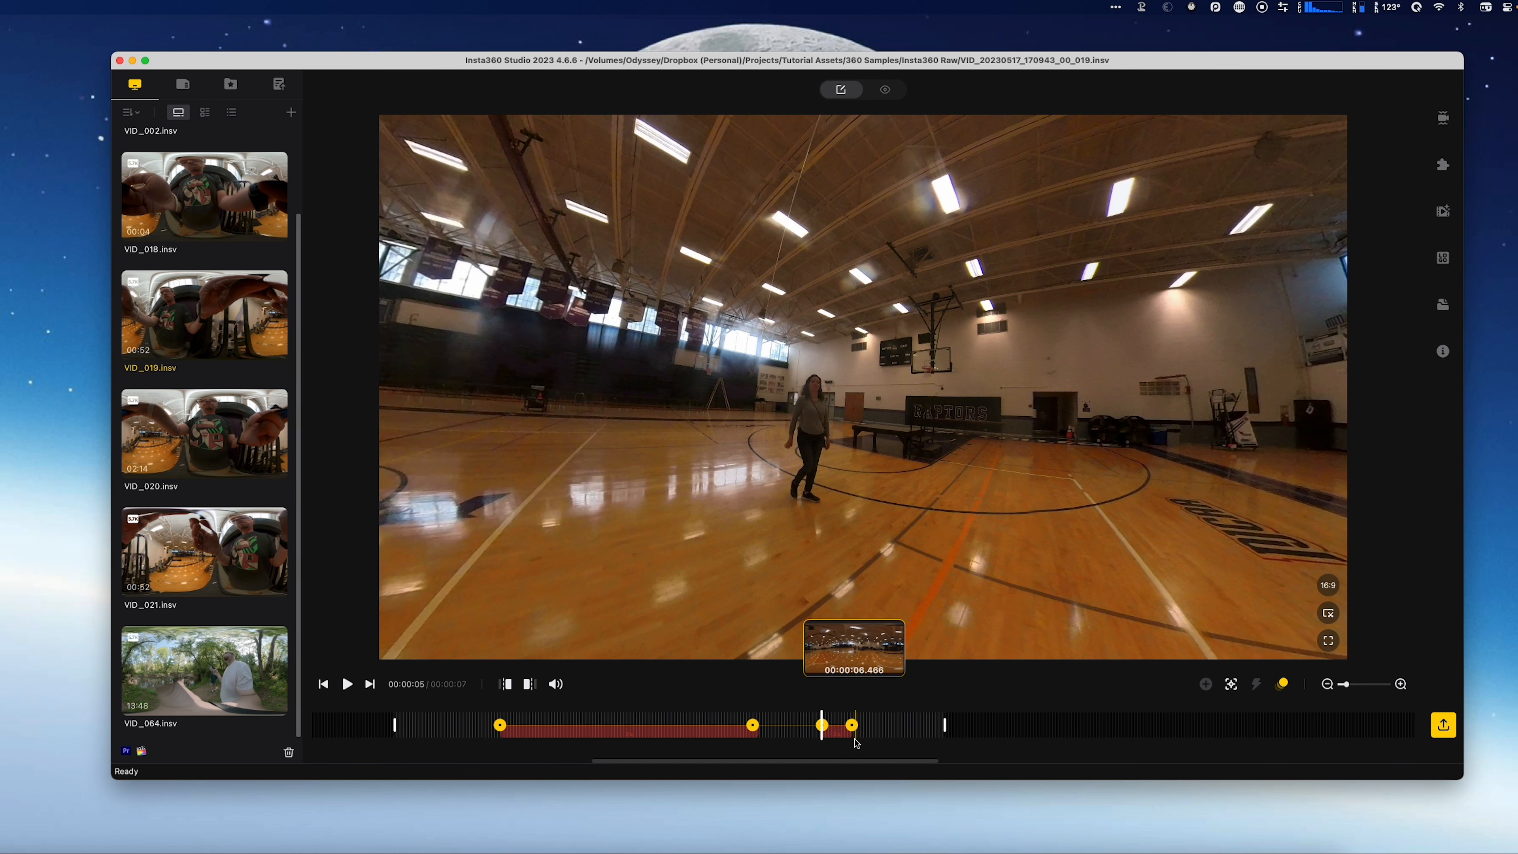
click(844, 727)
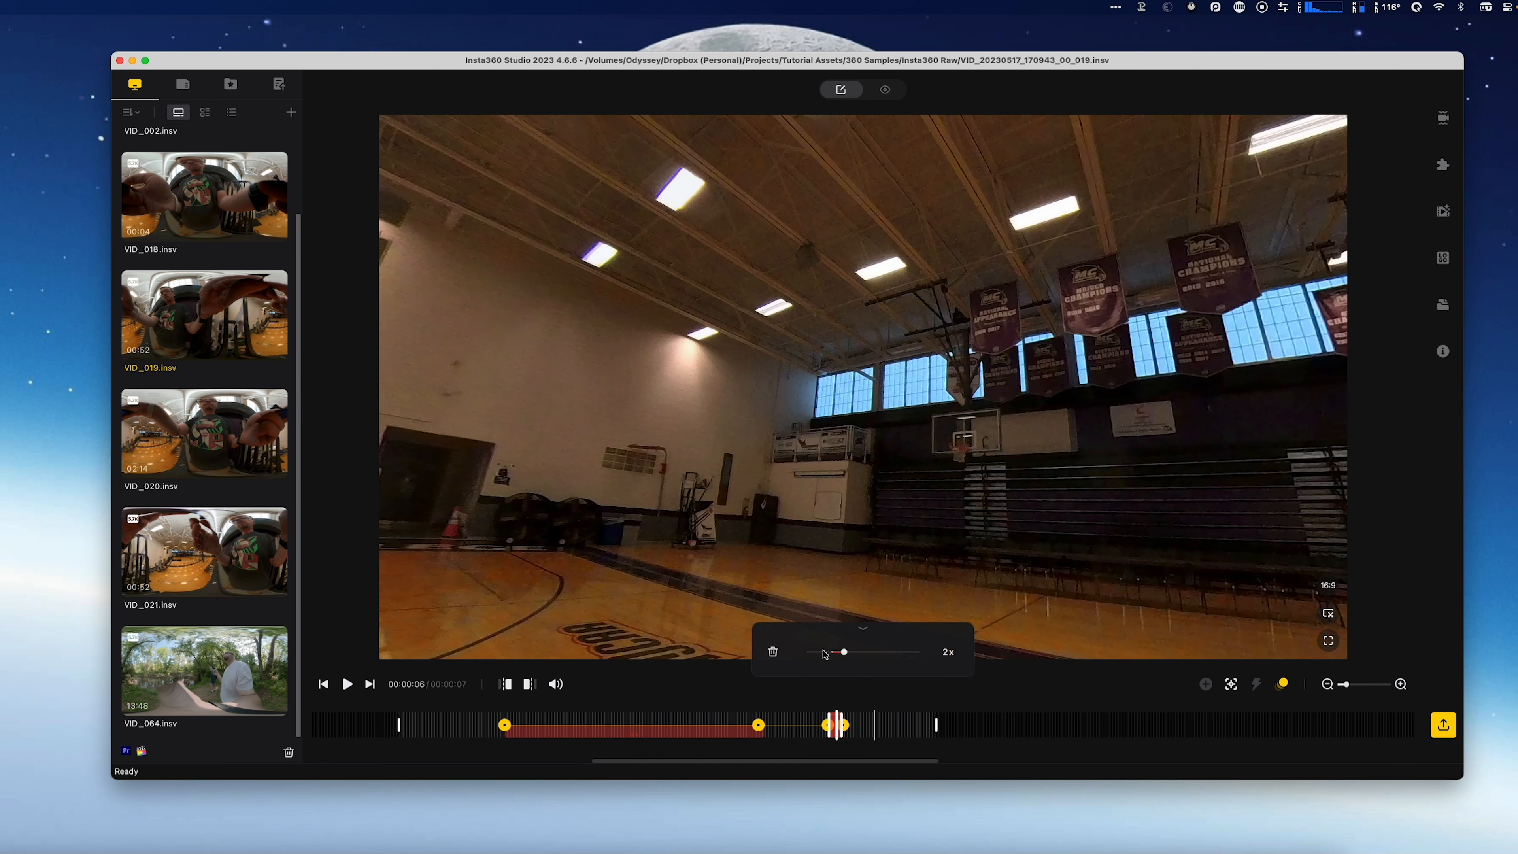
click(823, 653)
- Play back the slowed section past the last keyframe, then check the framing at 00:07
key(space)
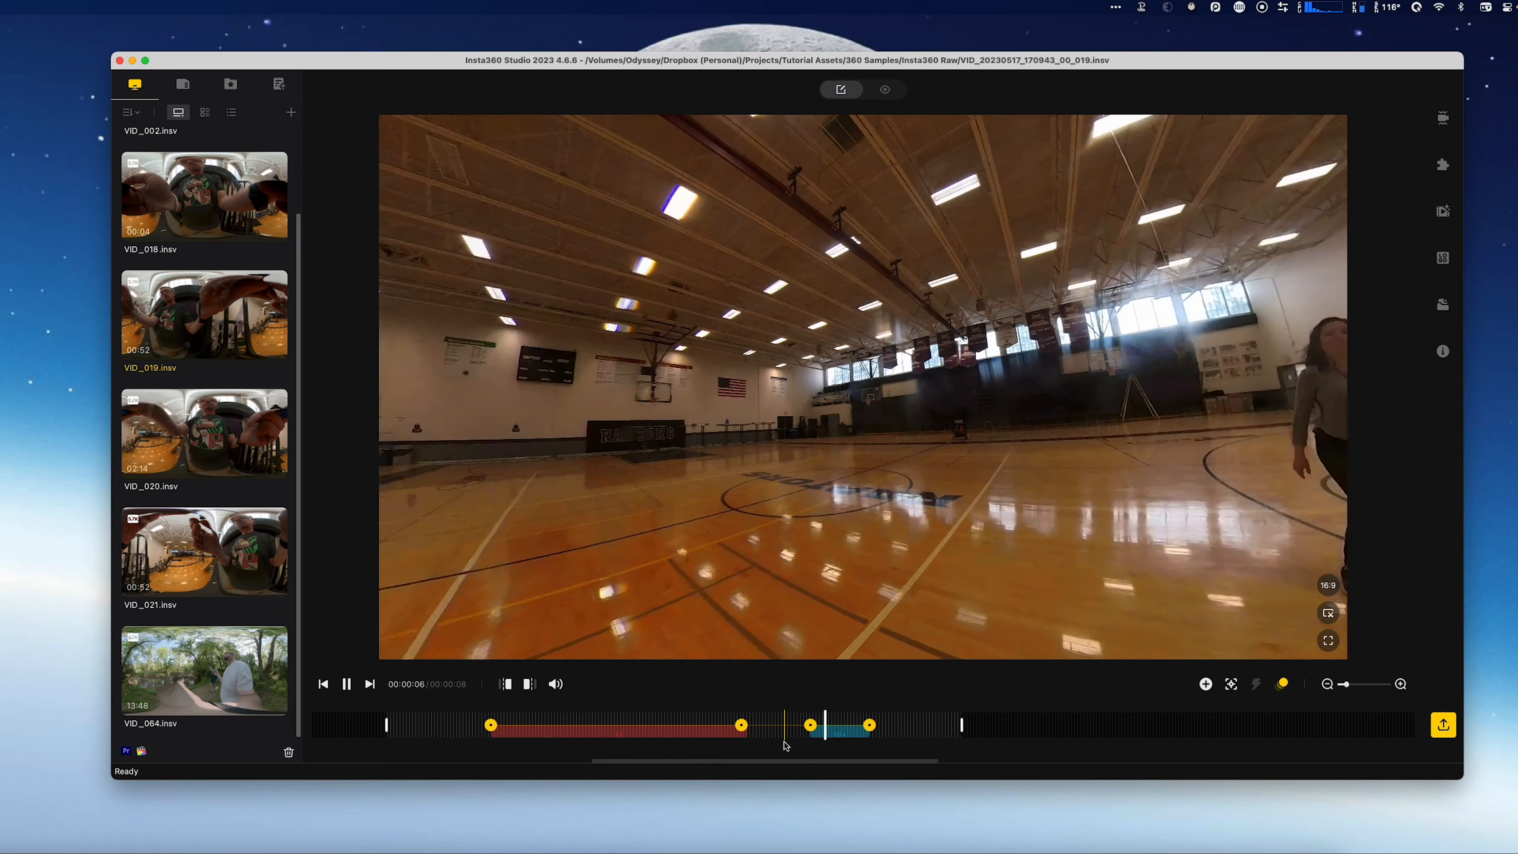
key(space)
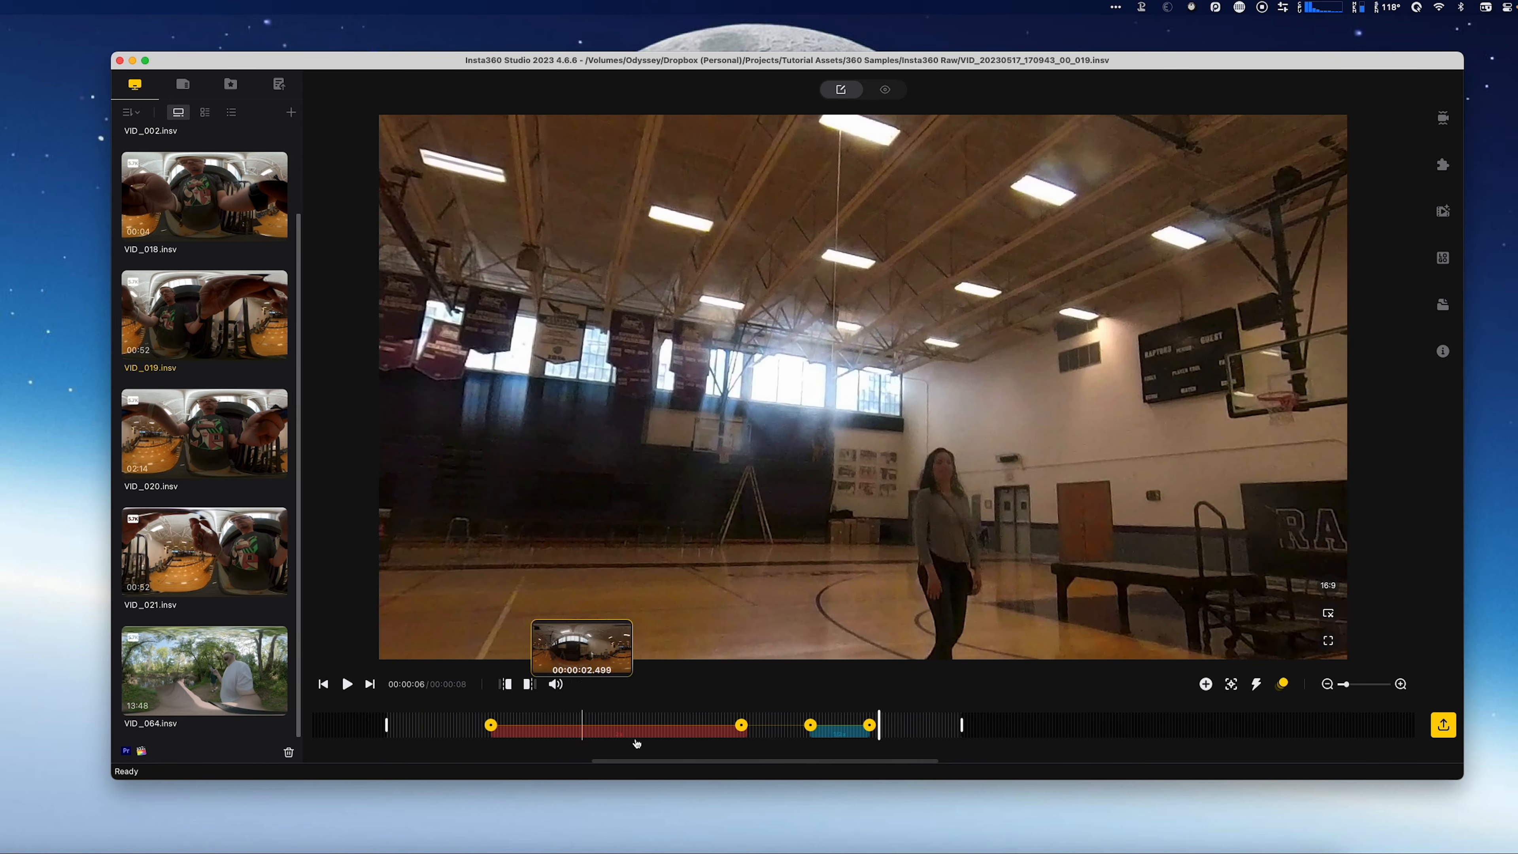
mouse_move(854, 734)
mouse_down()
mouse_move(799, 734)
mouse_move(871, 735)
mouse_up()
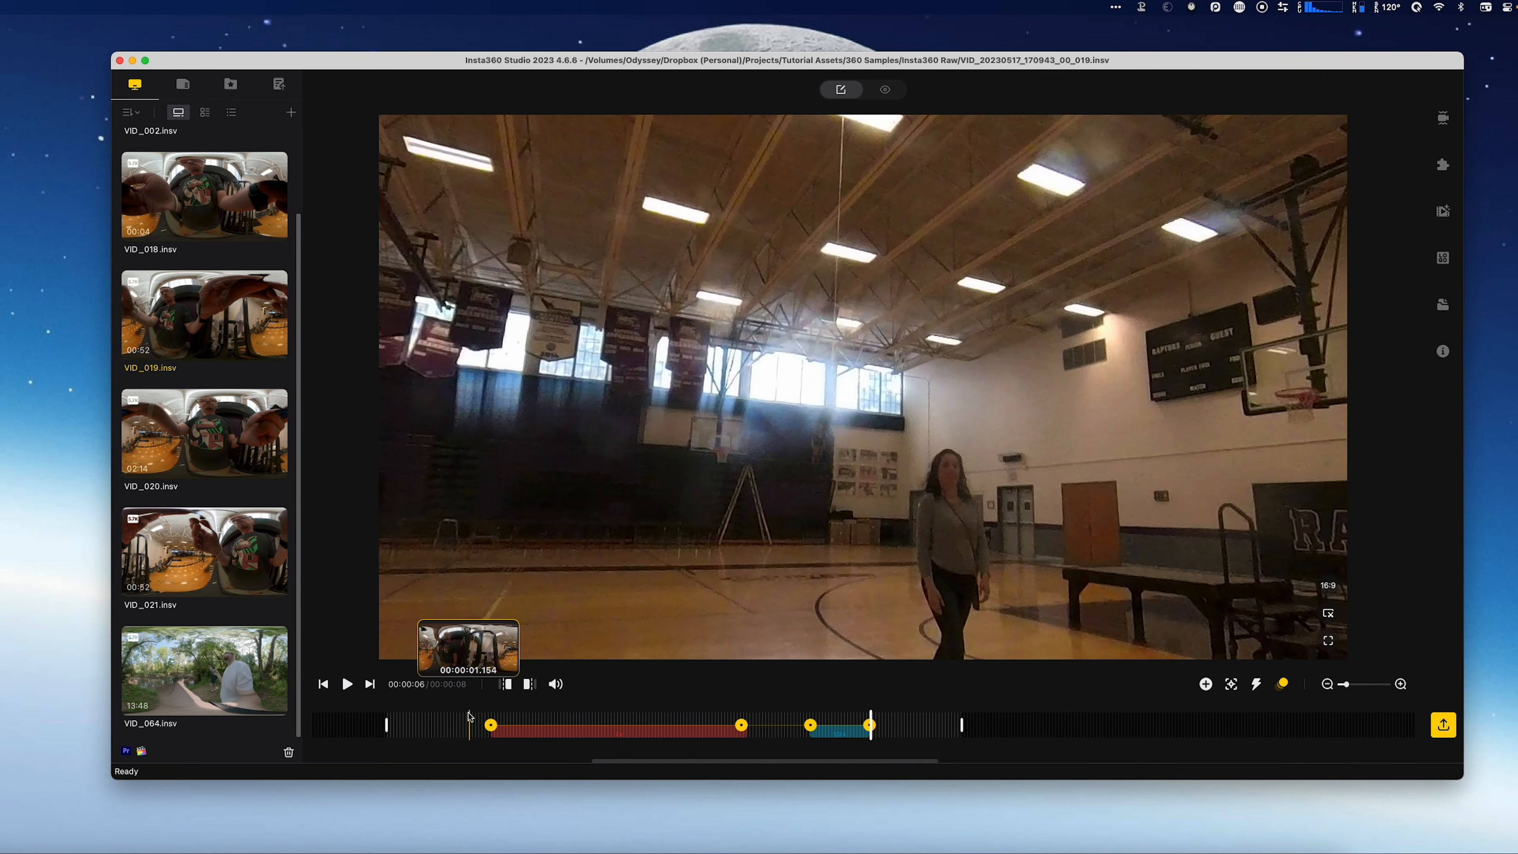
click(907, 726)
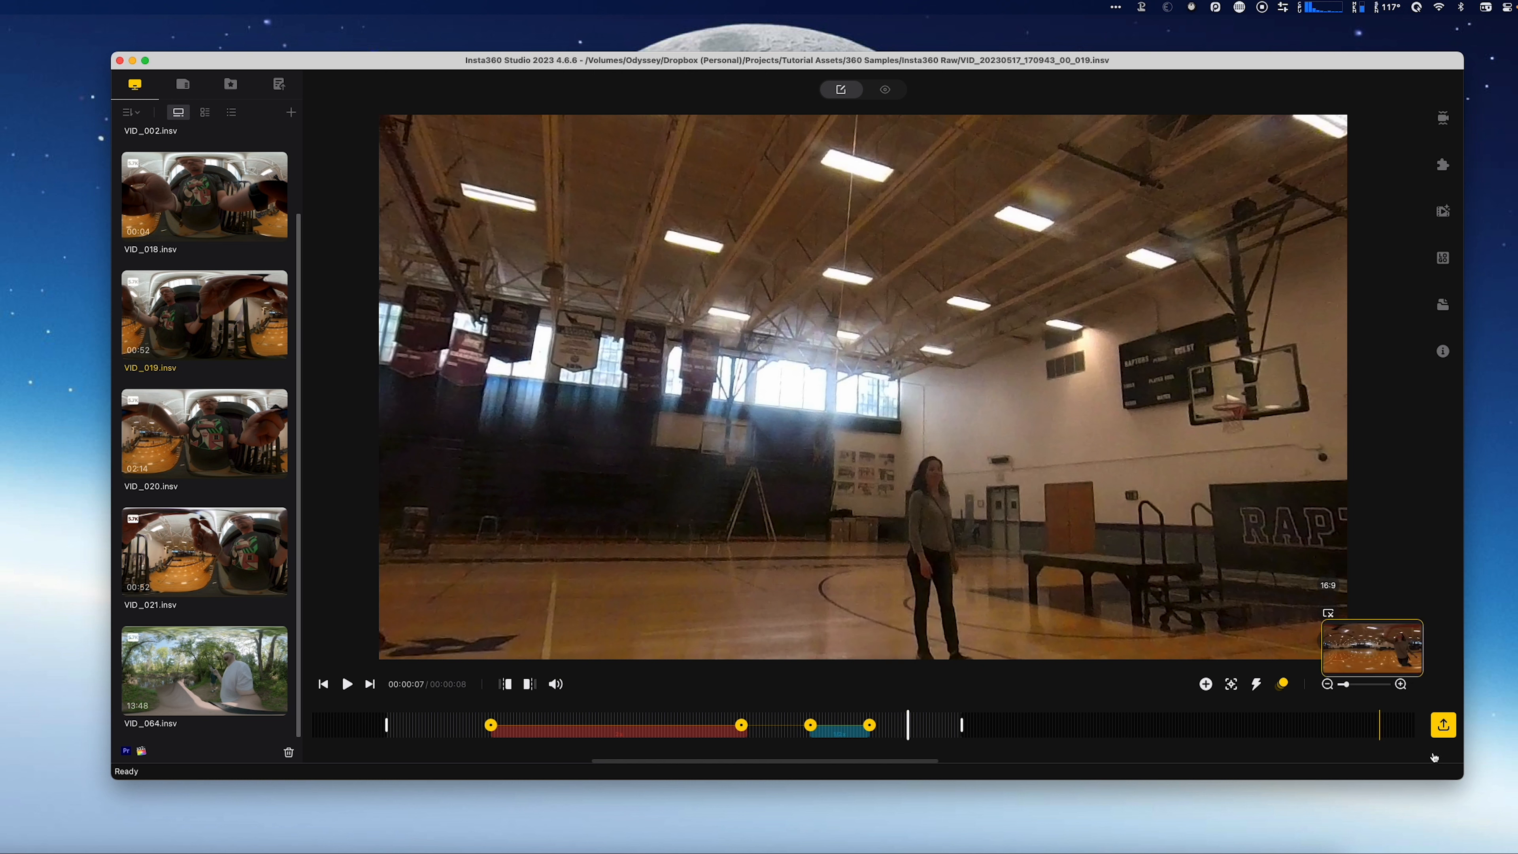
- Open the export settings for the reframed video and choose the Rendered RF folder in 360 Samples as its destination
click(1443, 724)
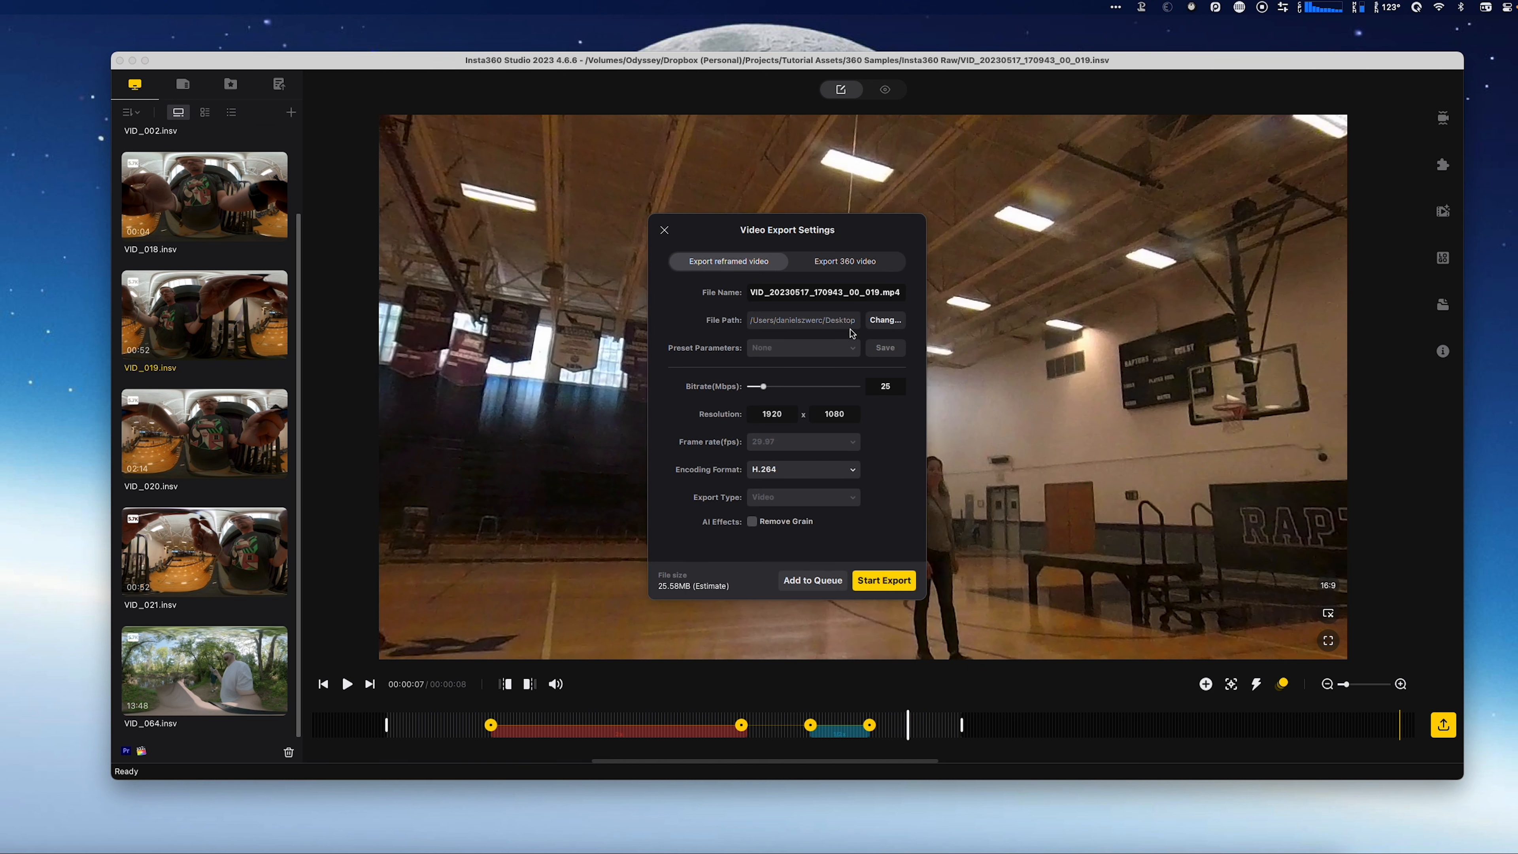
click(886, 319)
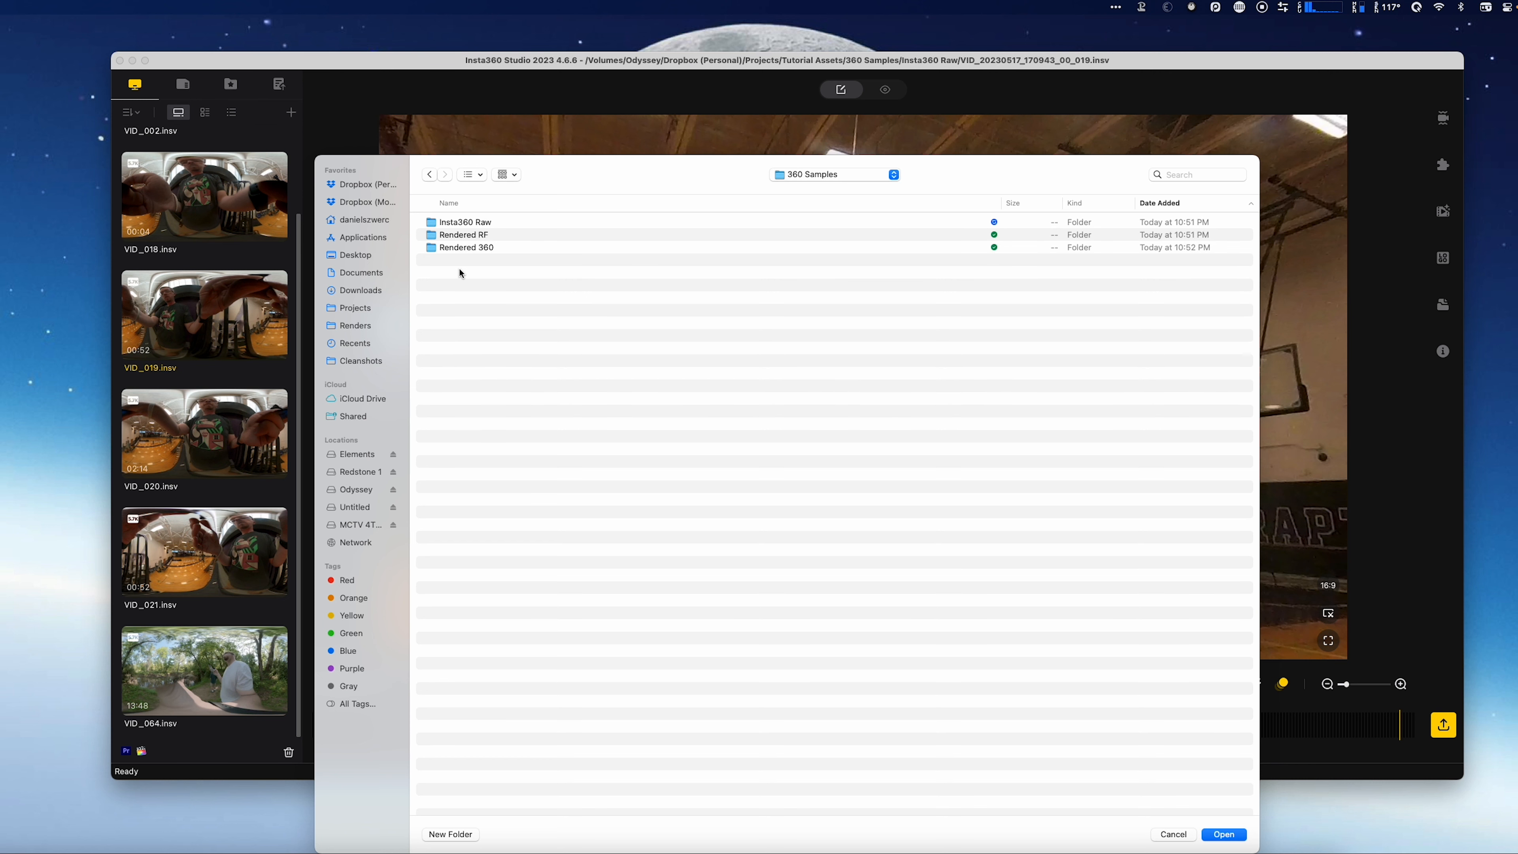
click(488, 239)
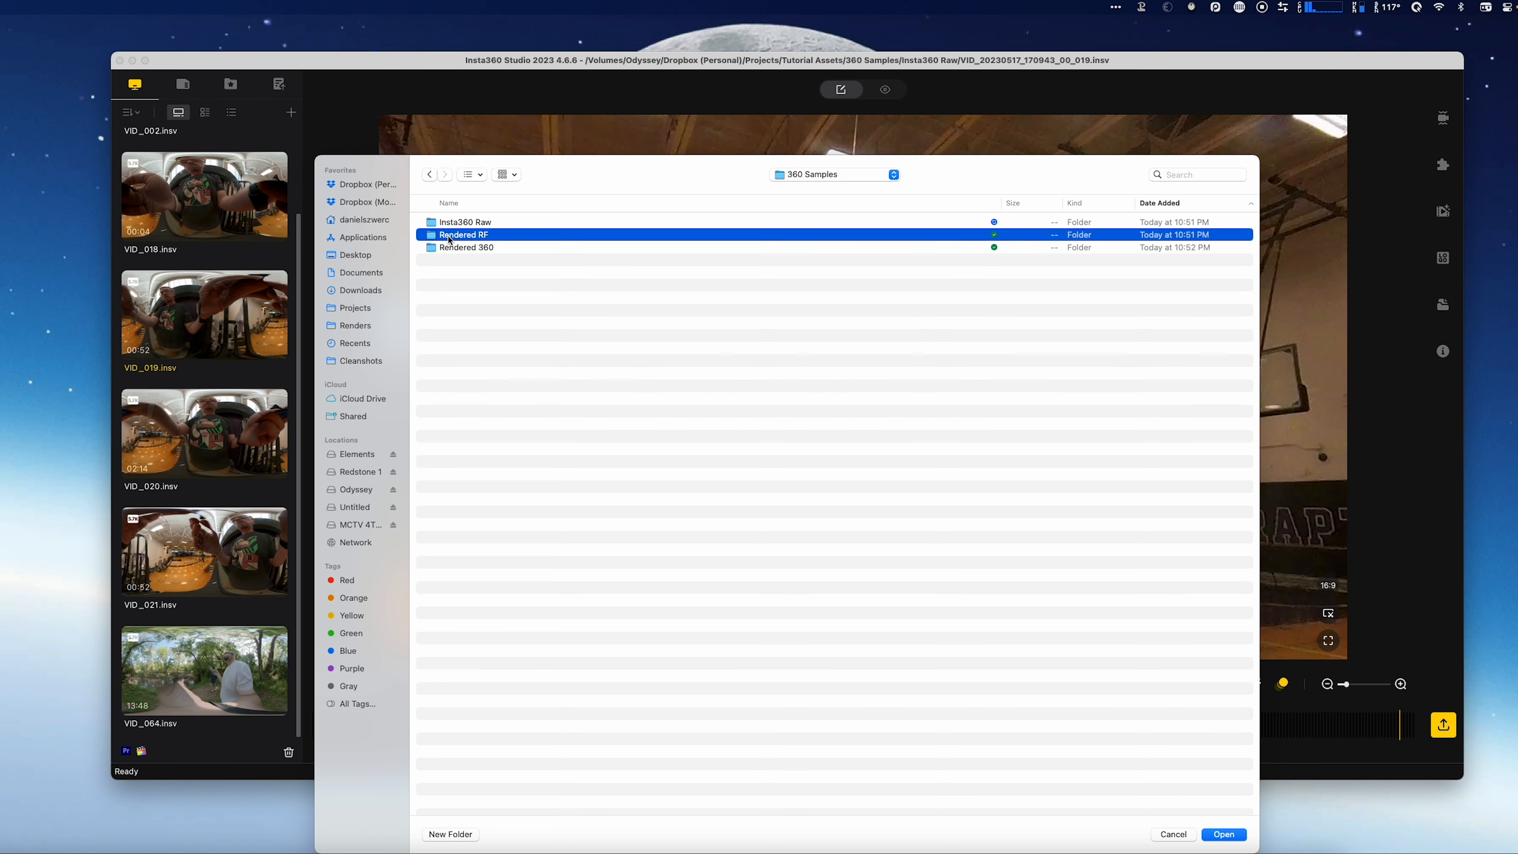
double_click(435, 237)
click(1224, 834)
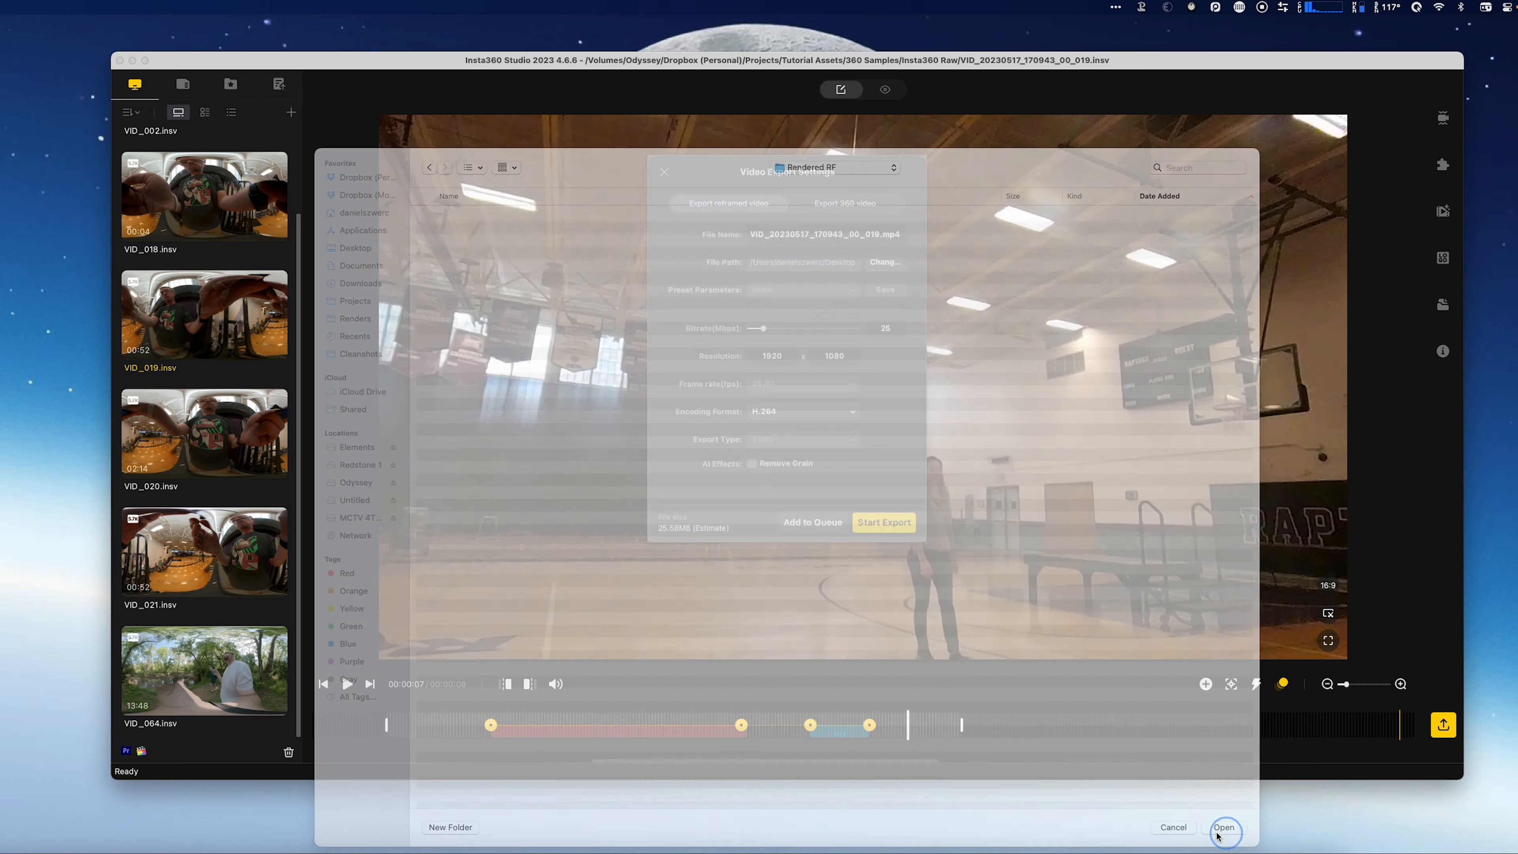
- Name the reframed video Zipline1_FirstHalf_RF and start its export
double_click(877, 234)
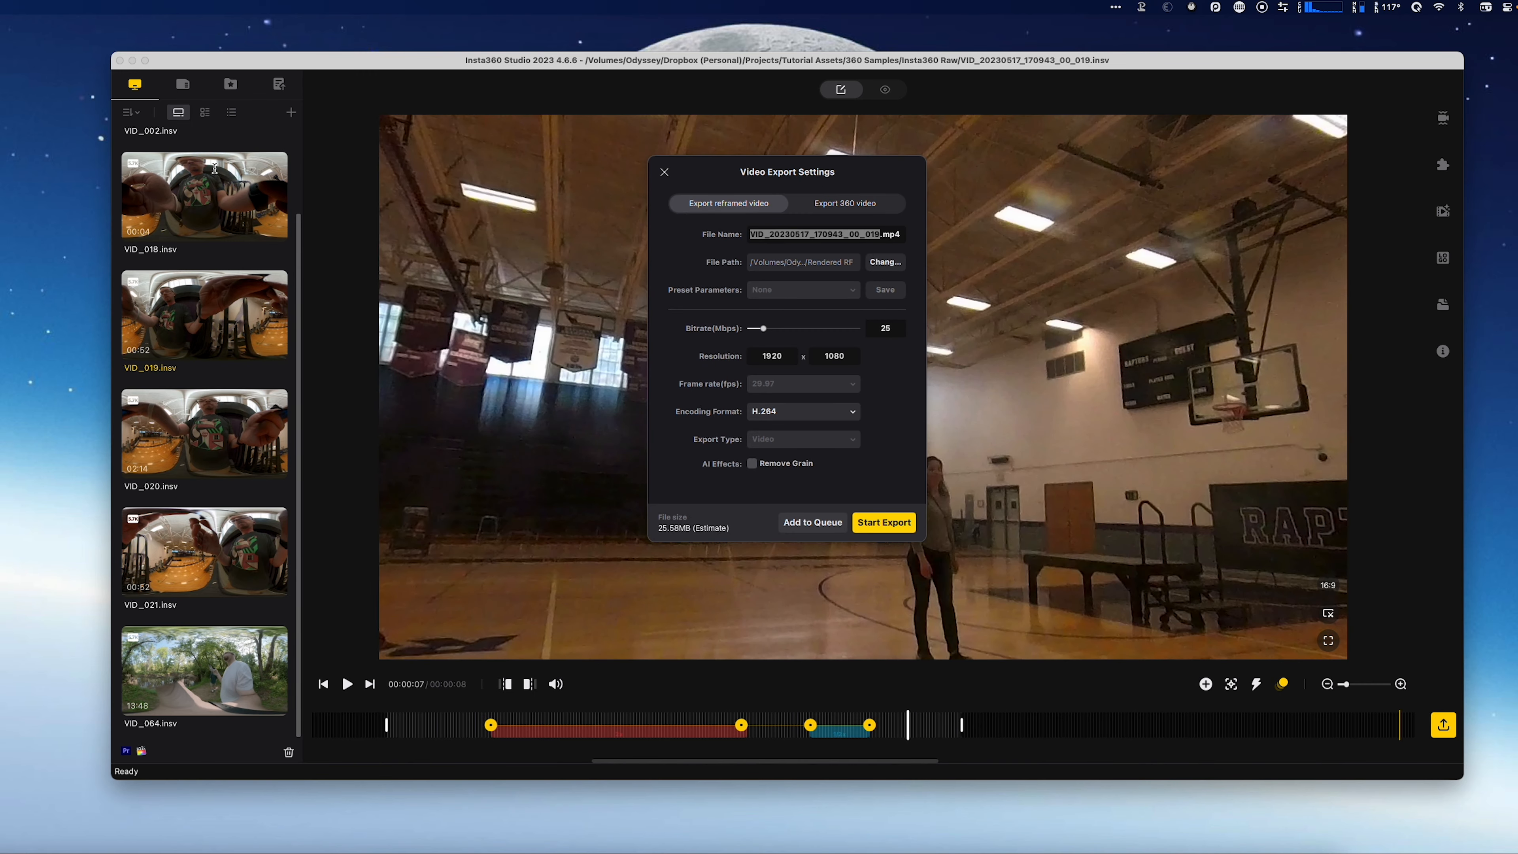
text(Zipline1_FirstHalf_RF)
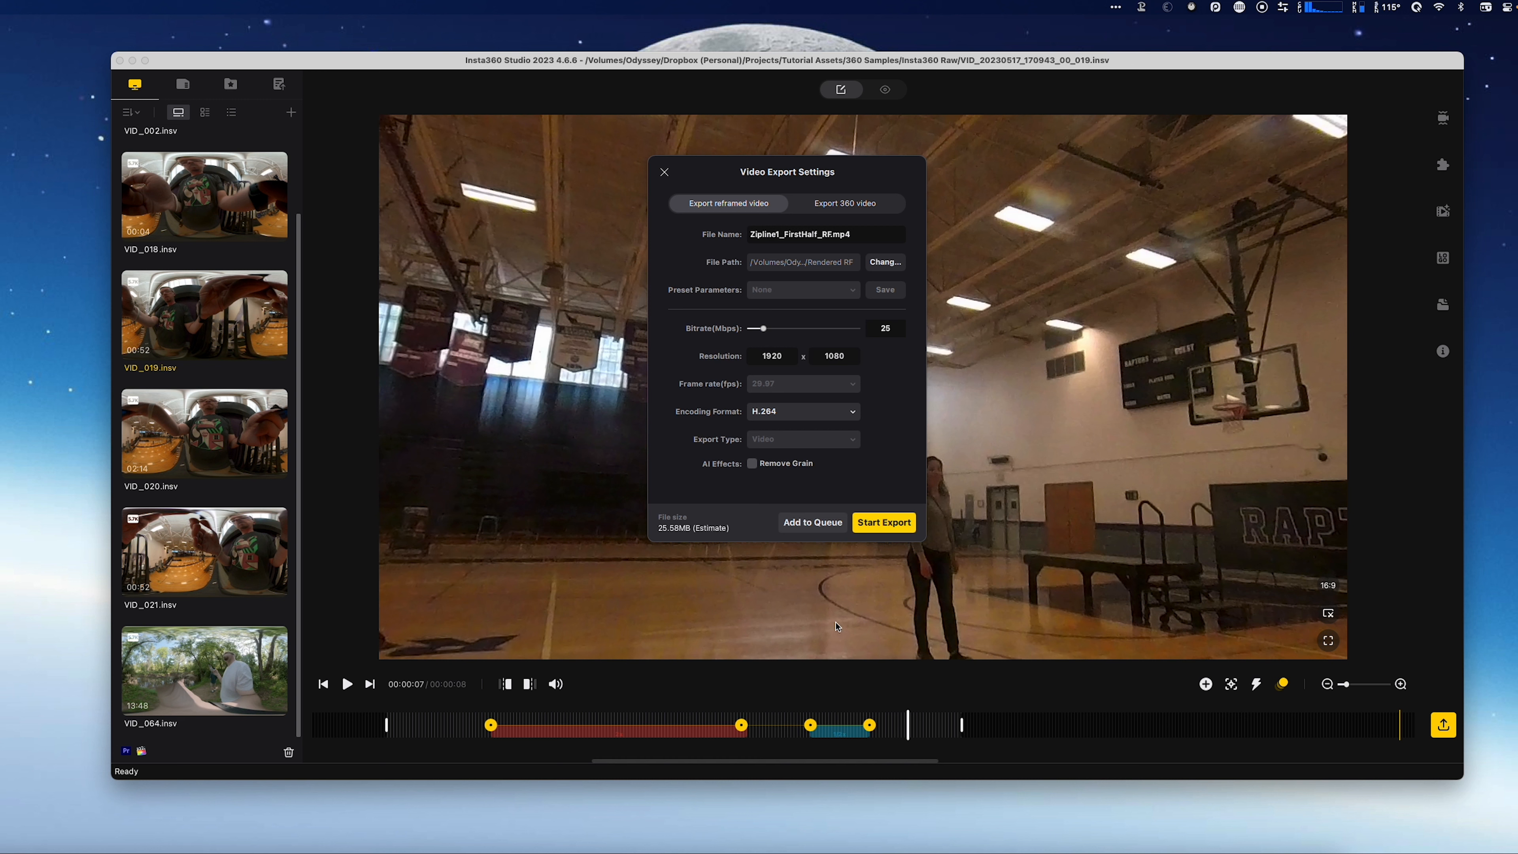
click(882, 519)
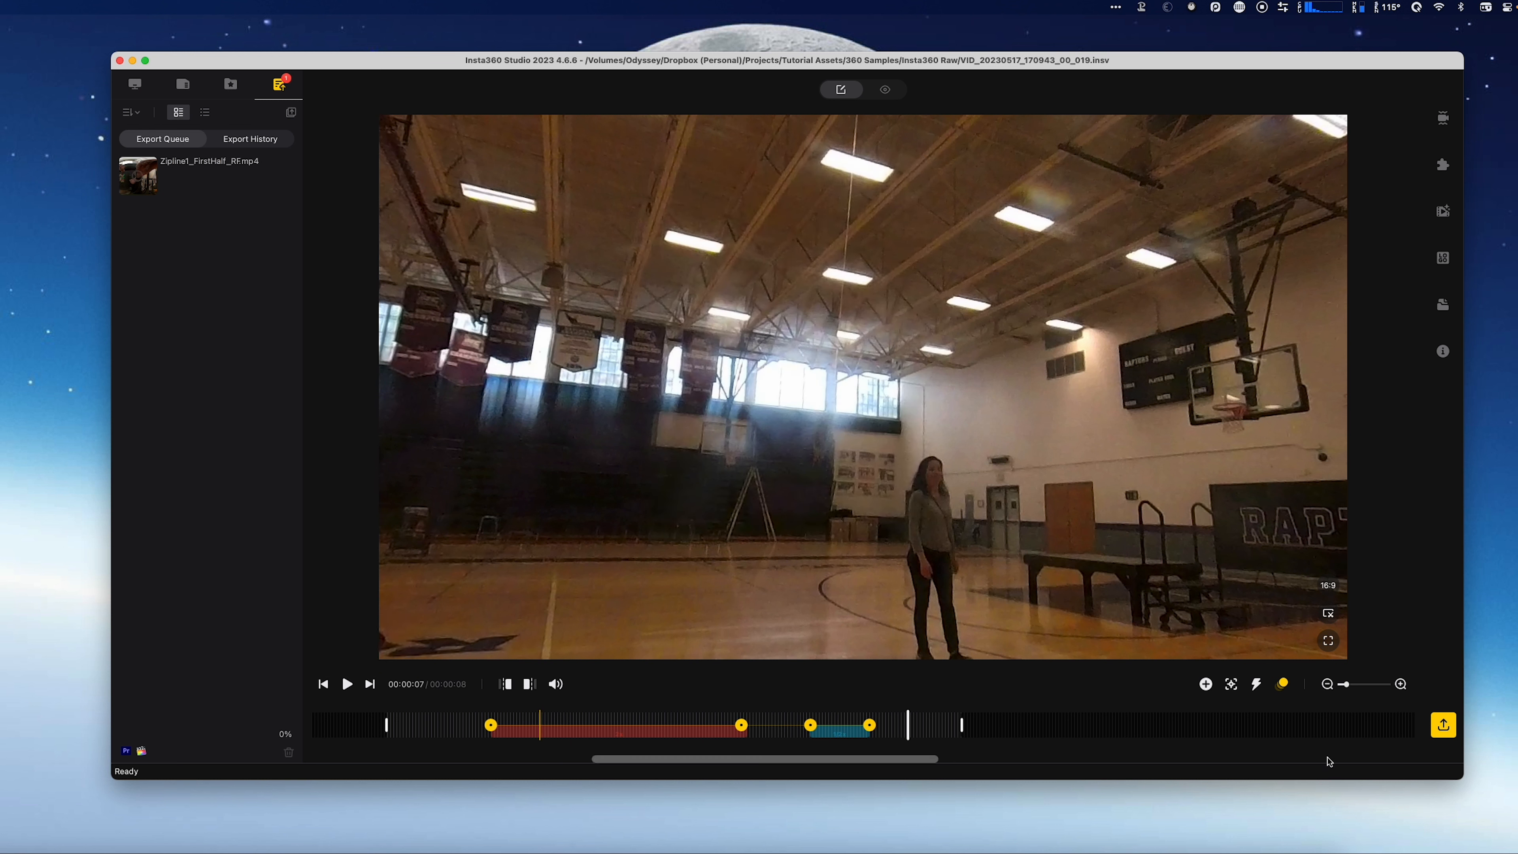
mouse_move(175, 190)
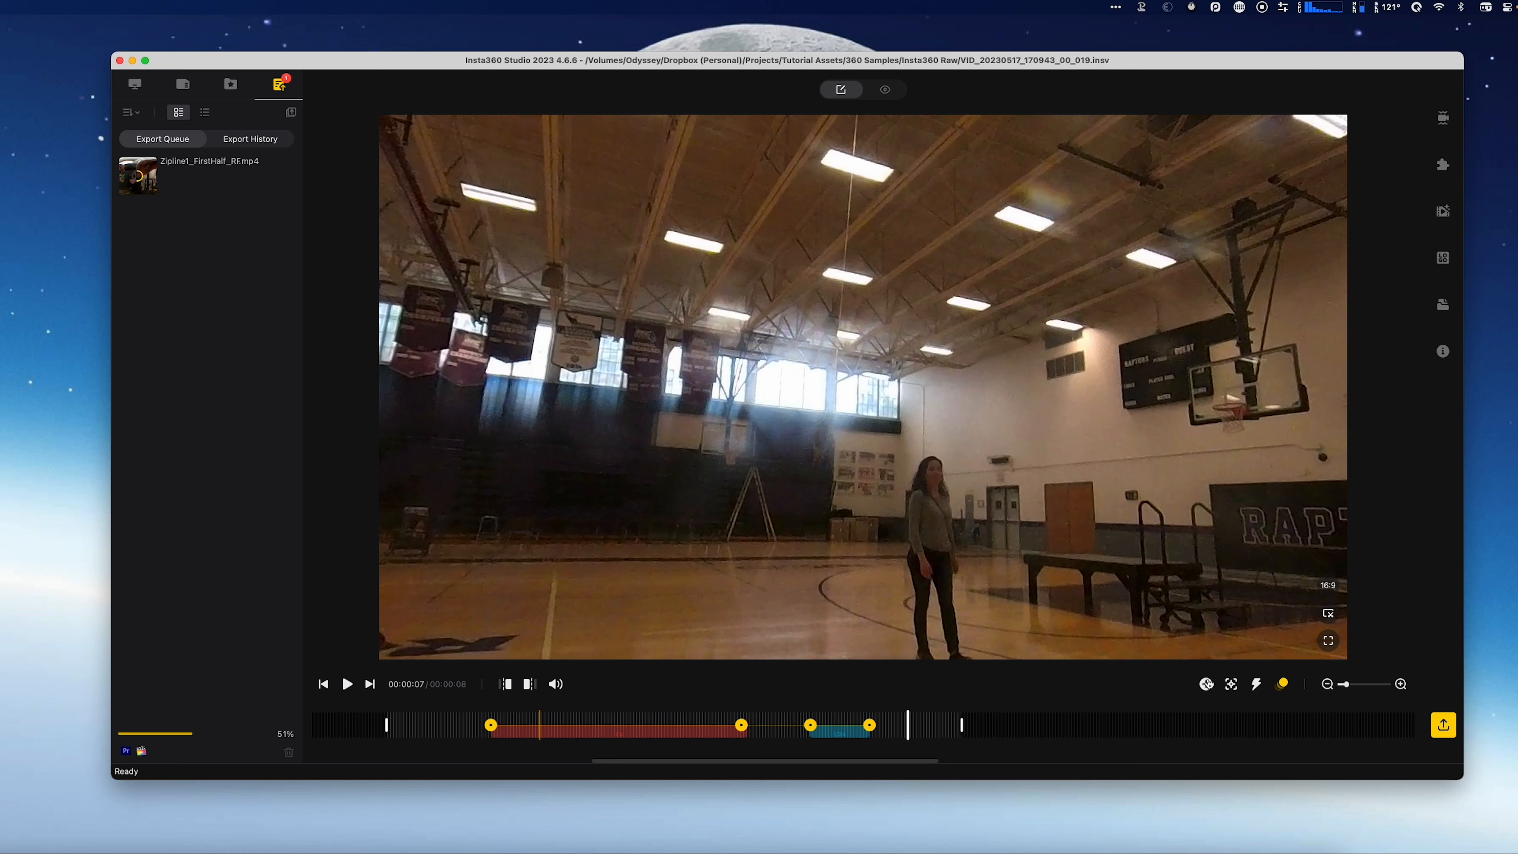
mouse_move(223, 170)
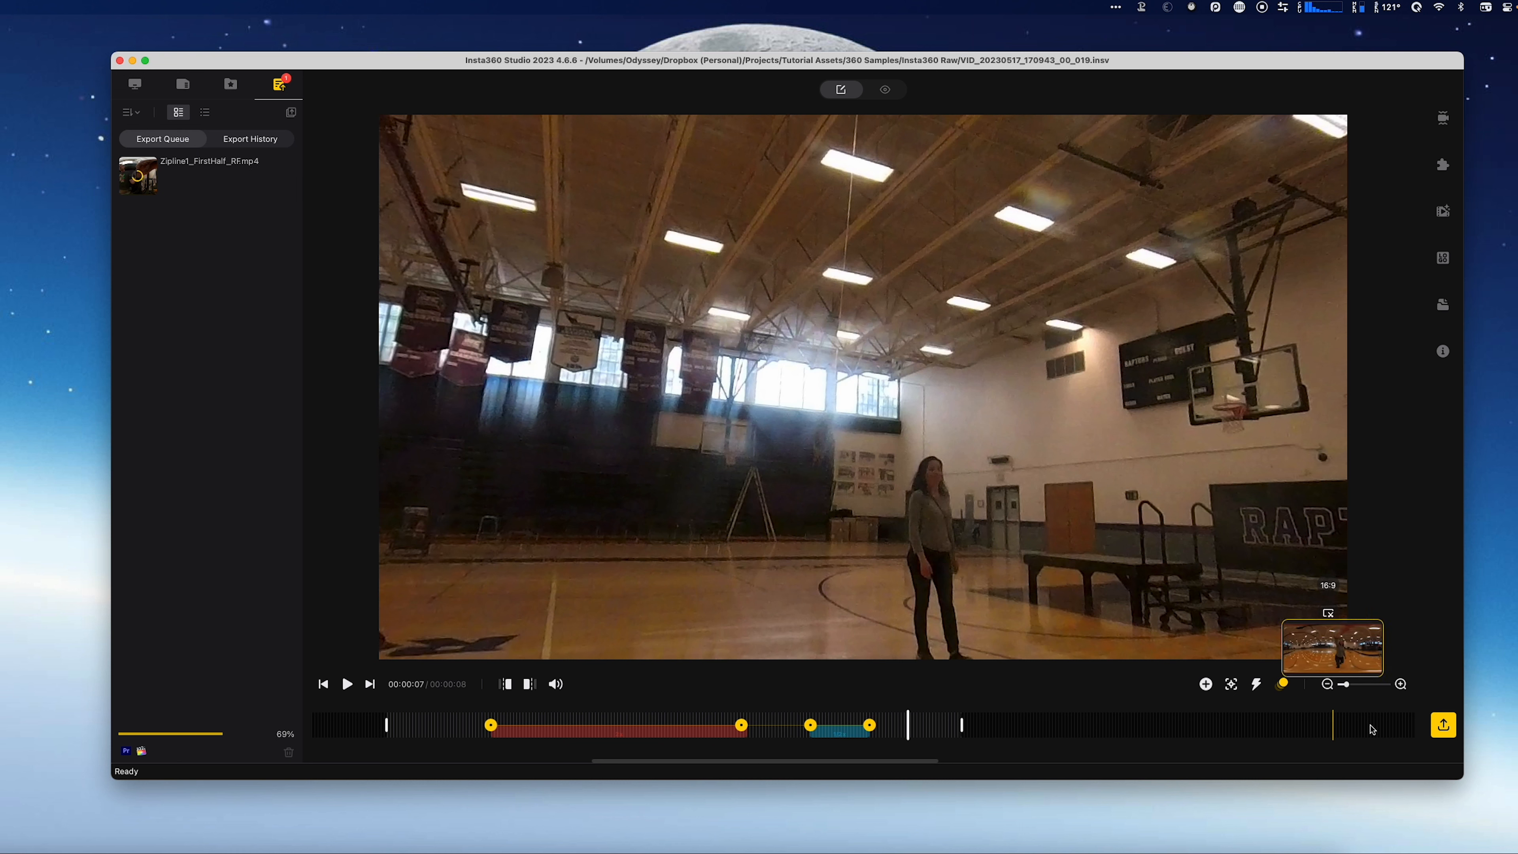
- Set up a 360 video export of the same clip and pick the Rendered 360 folder in 360 Samples as its destination
click(1444, 724)
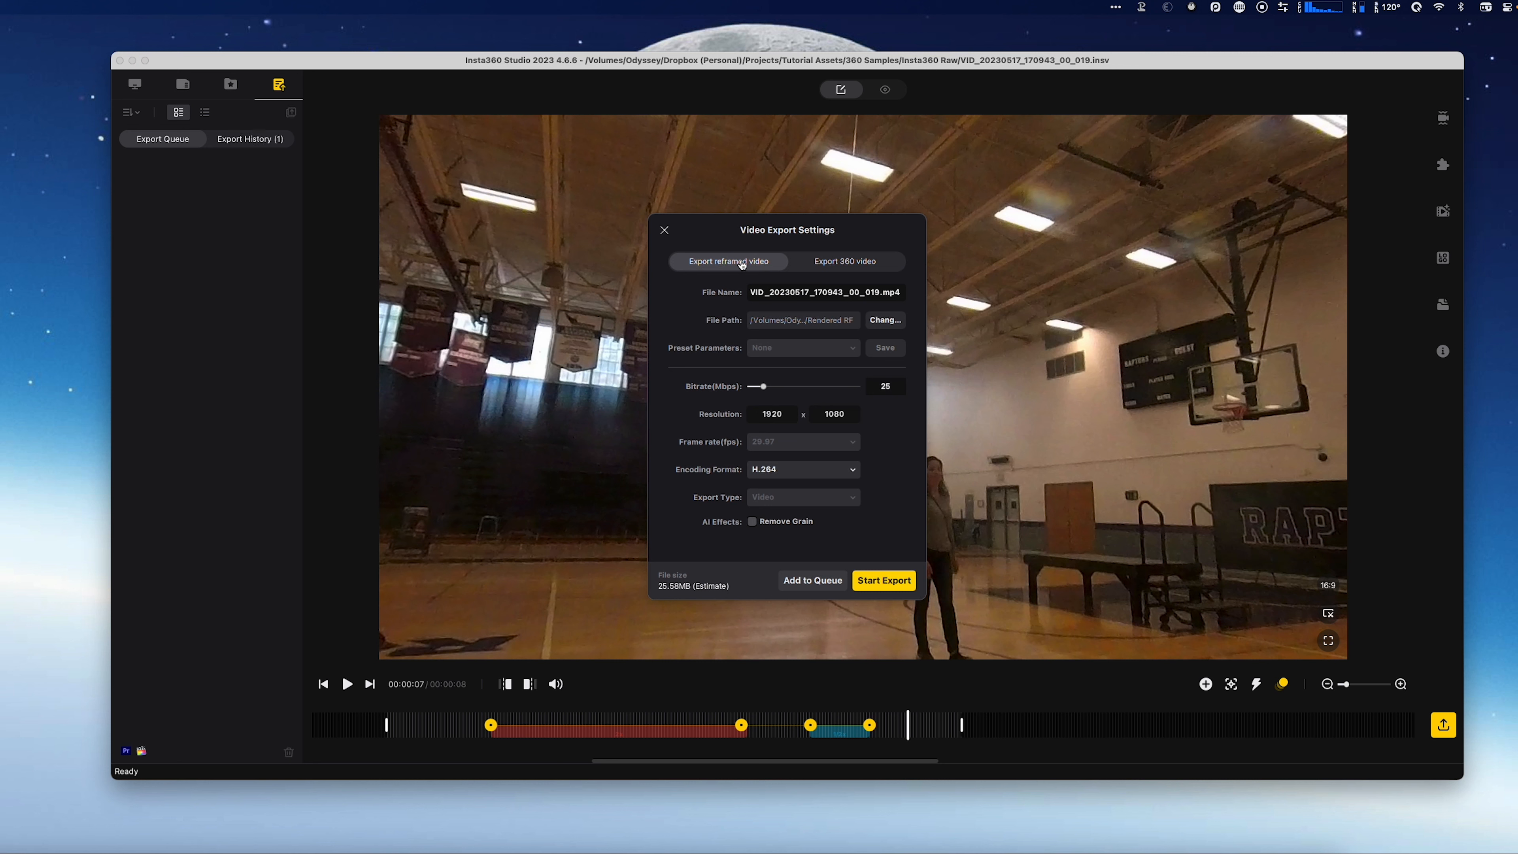
click(873, 264)
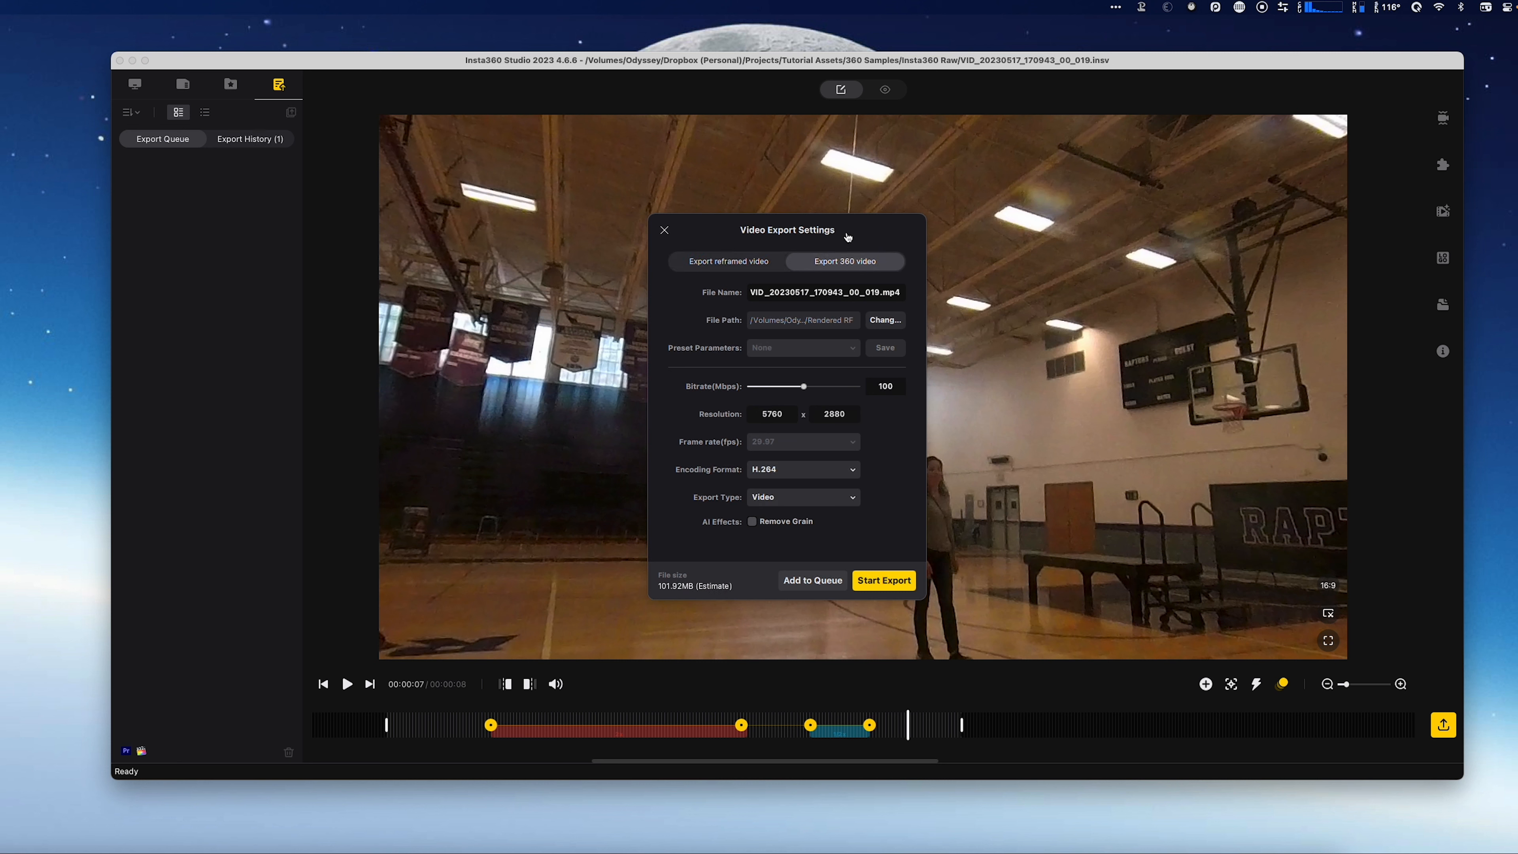
click(881, 323)
click(820, 176)
click(816, 189)
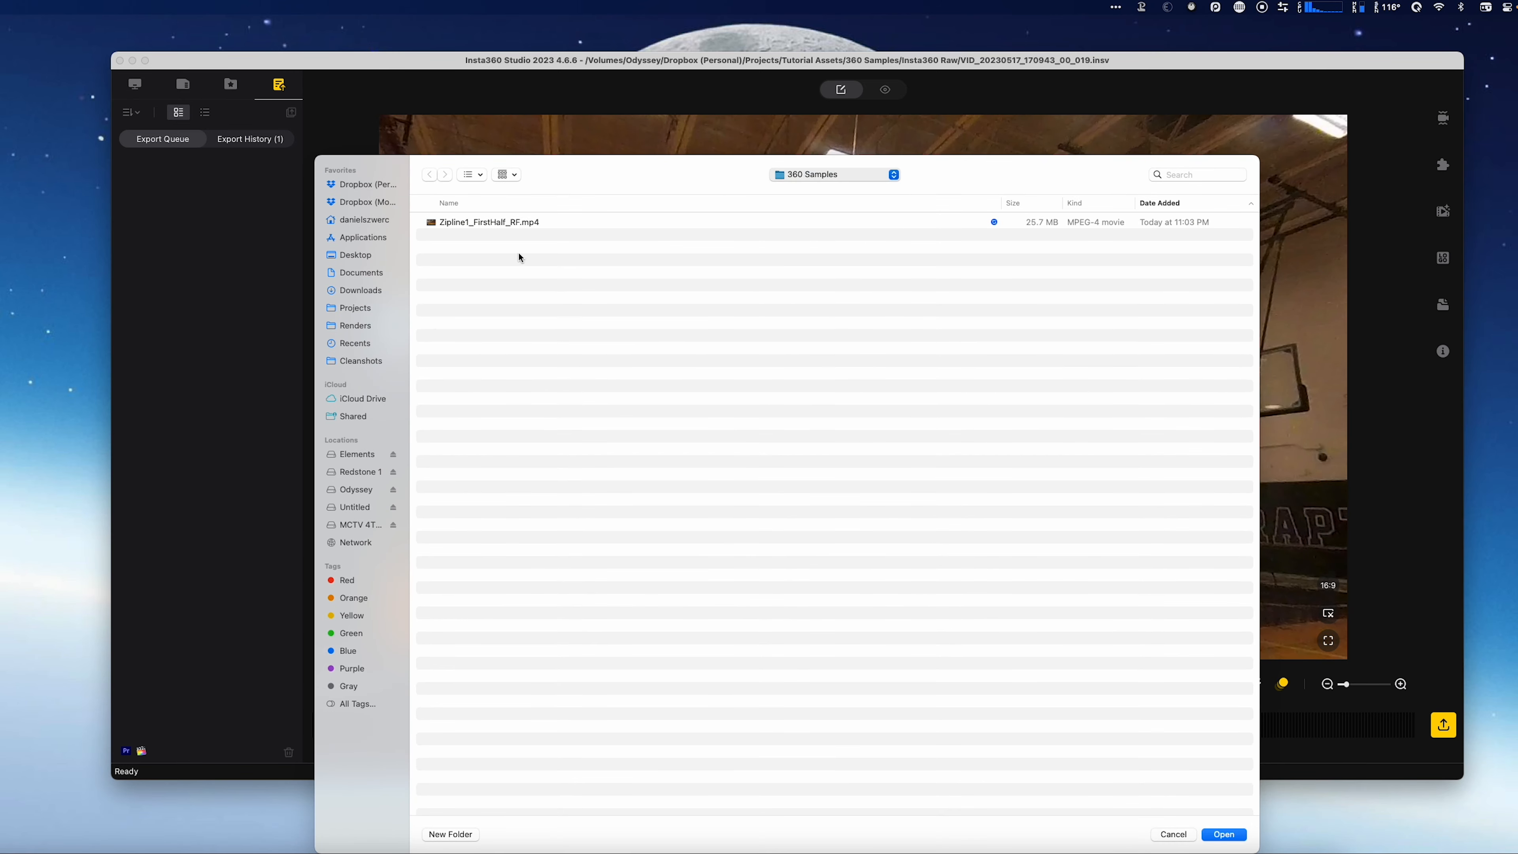
click(456, 247)
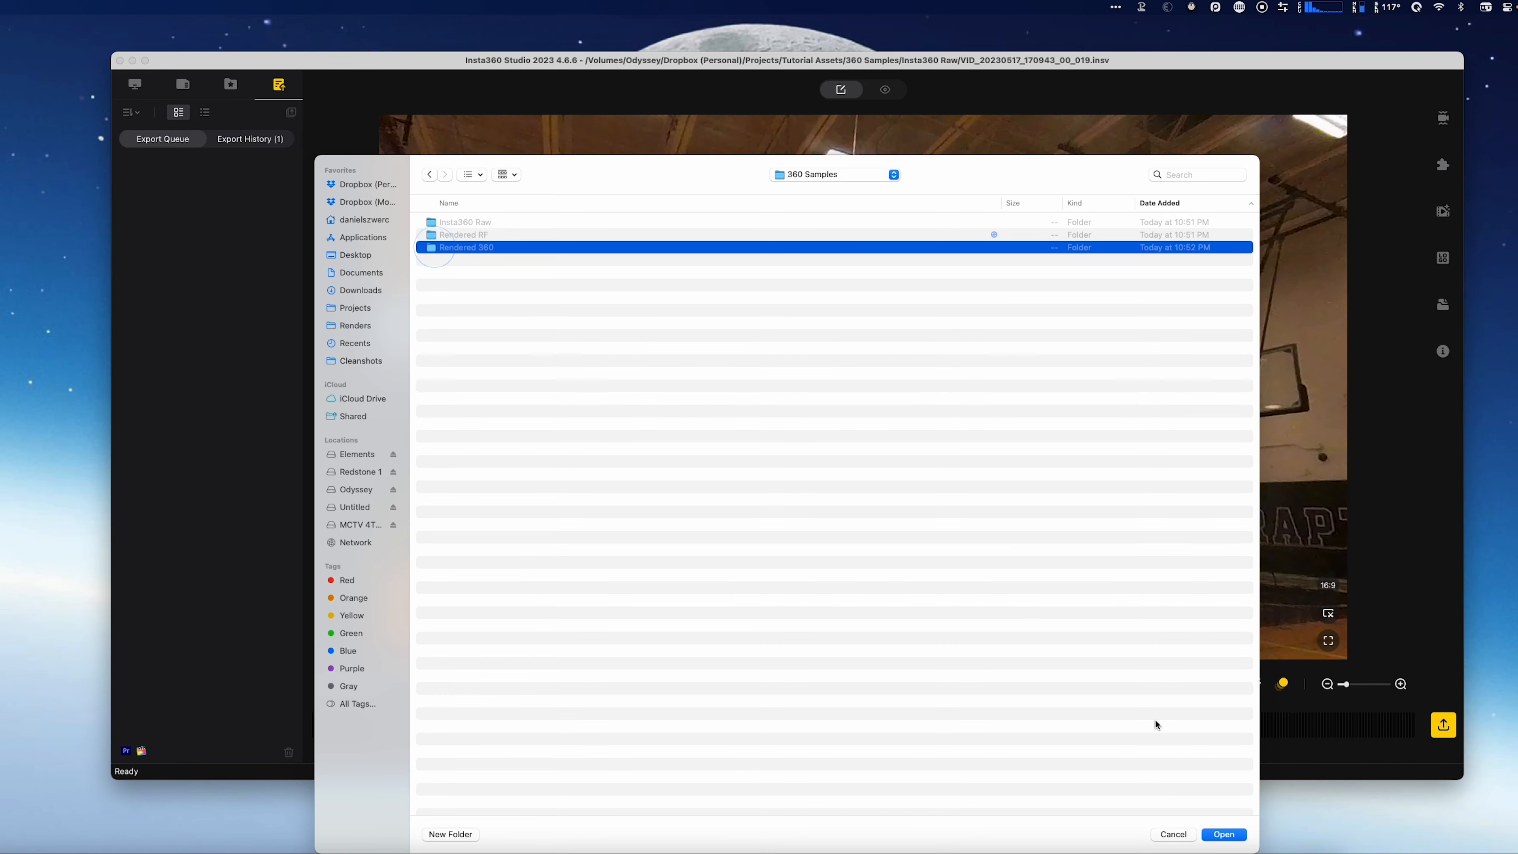
click(1225, 835)
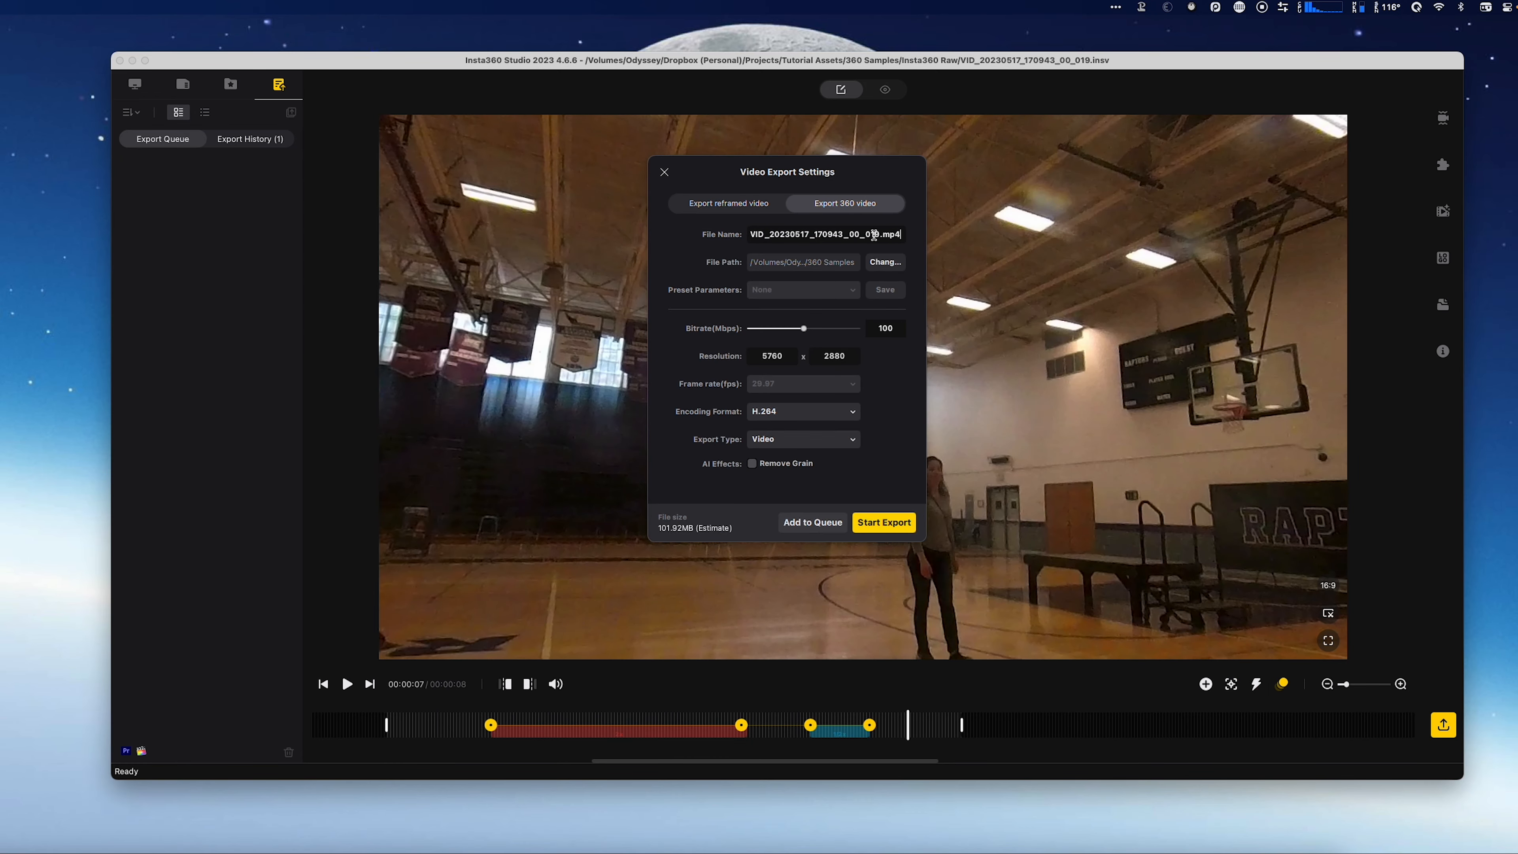
- Name the 360 video Zipline_FirstHalf_360 and start its export
double_click(879, 234)
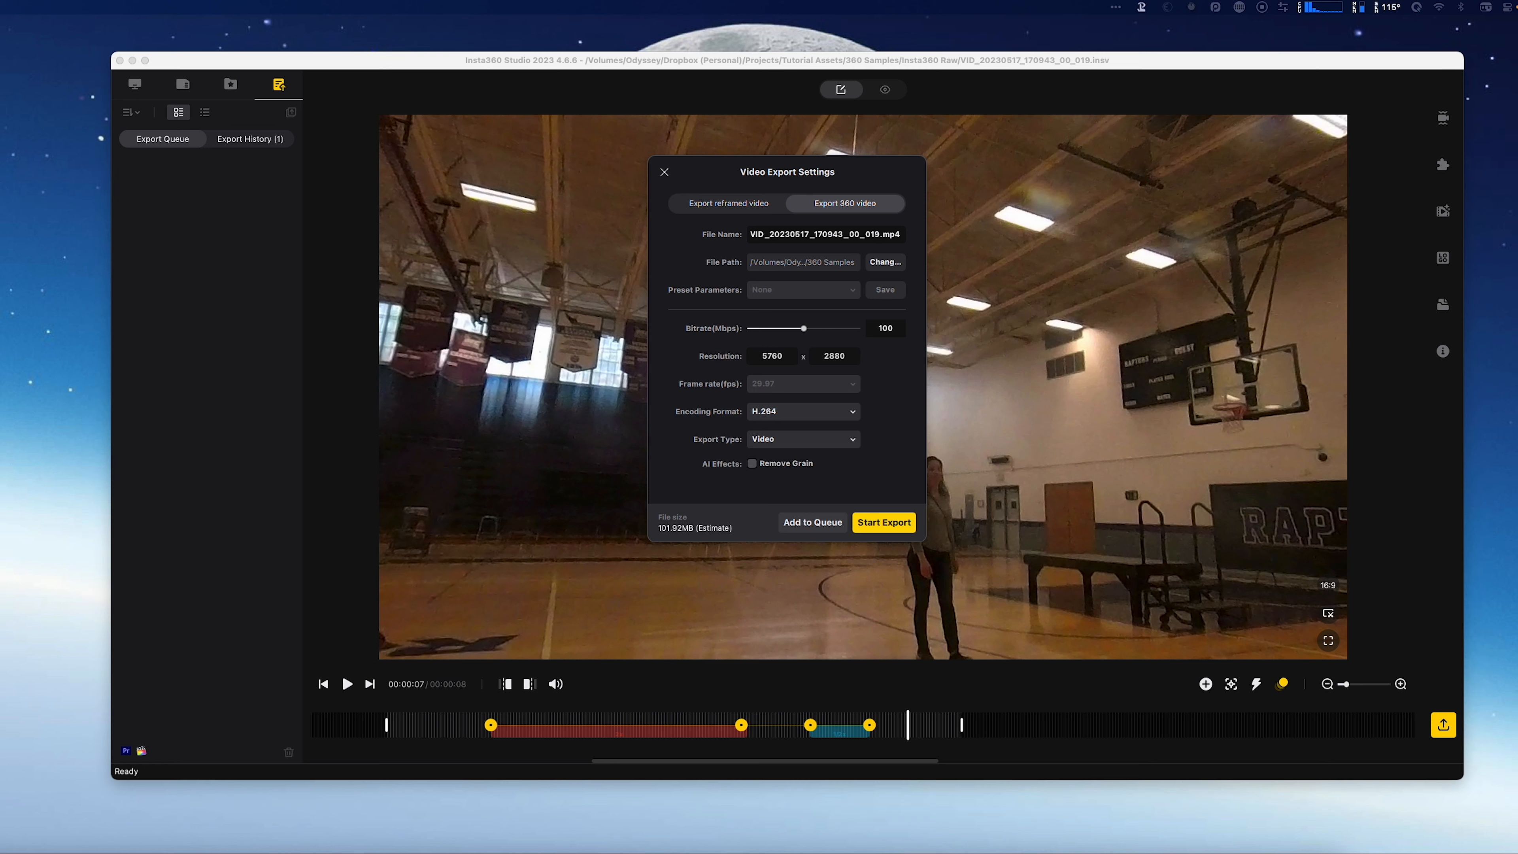
click(785, 232)
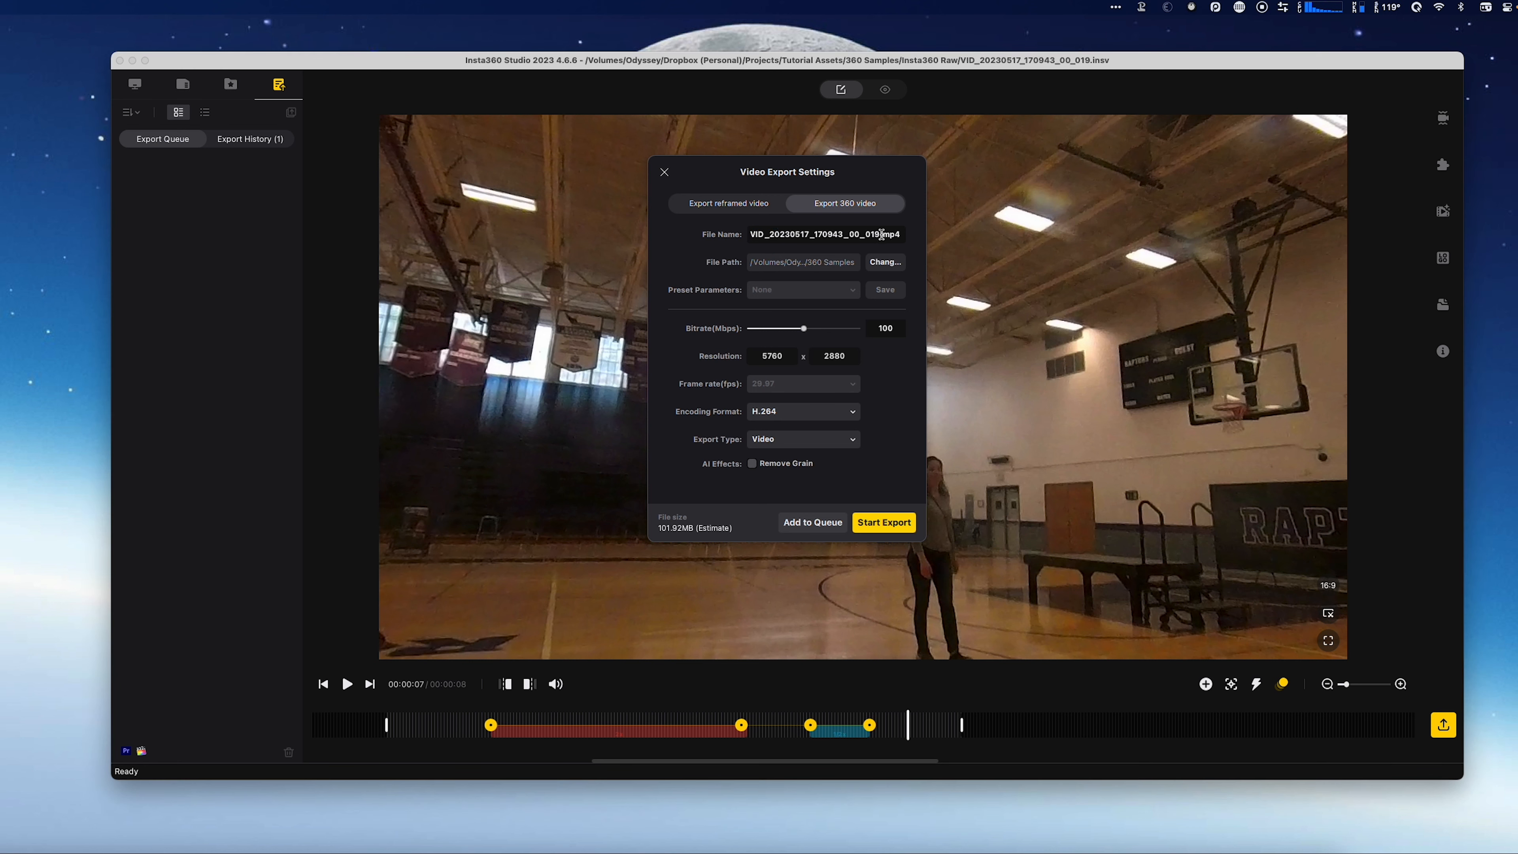
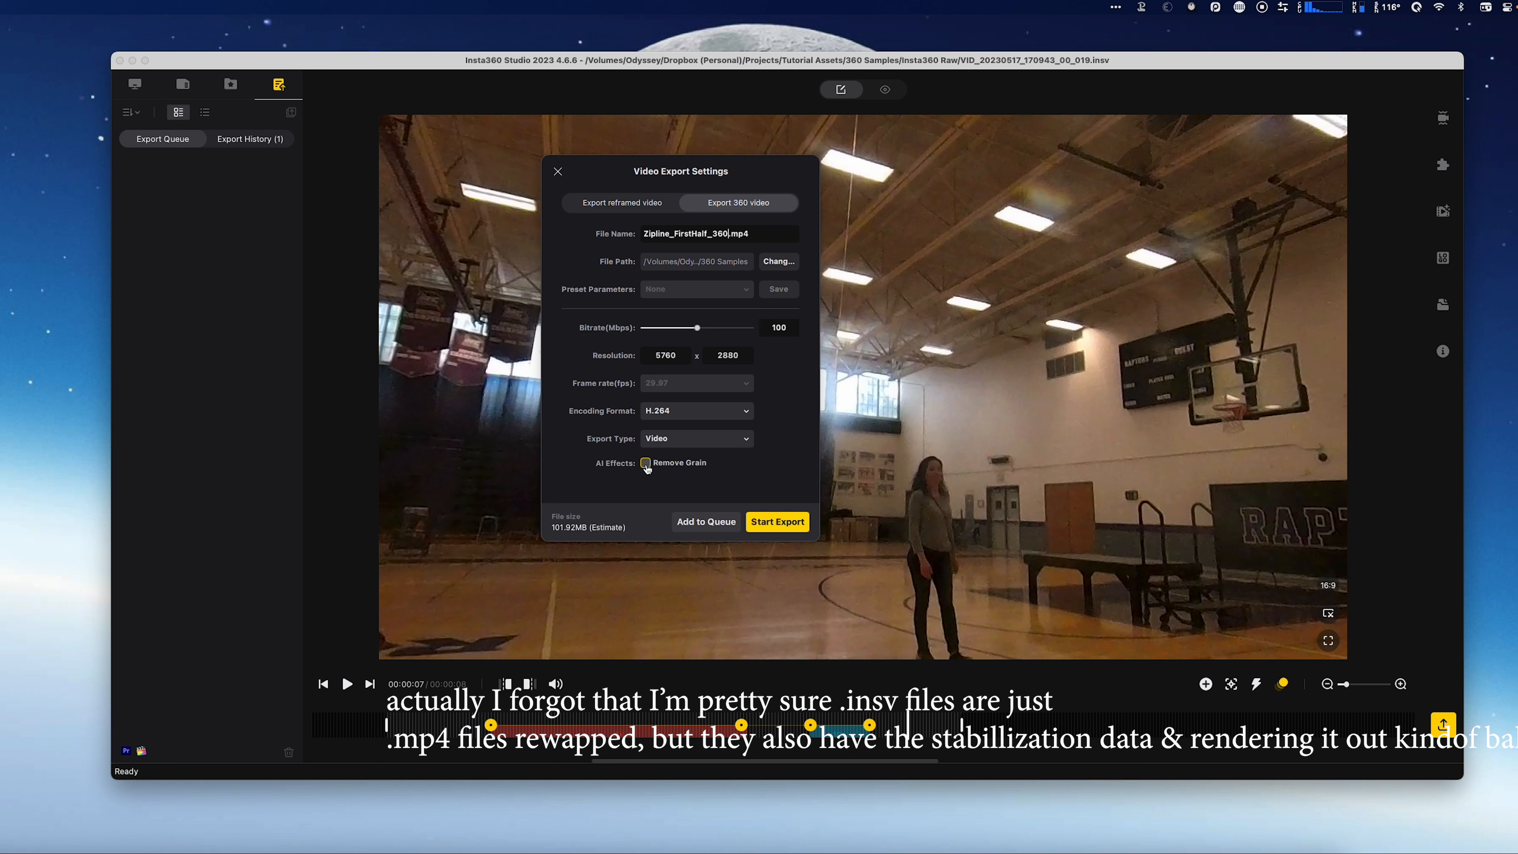
click(797, 525)
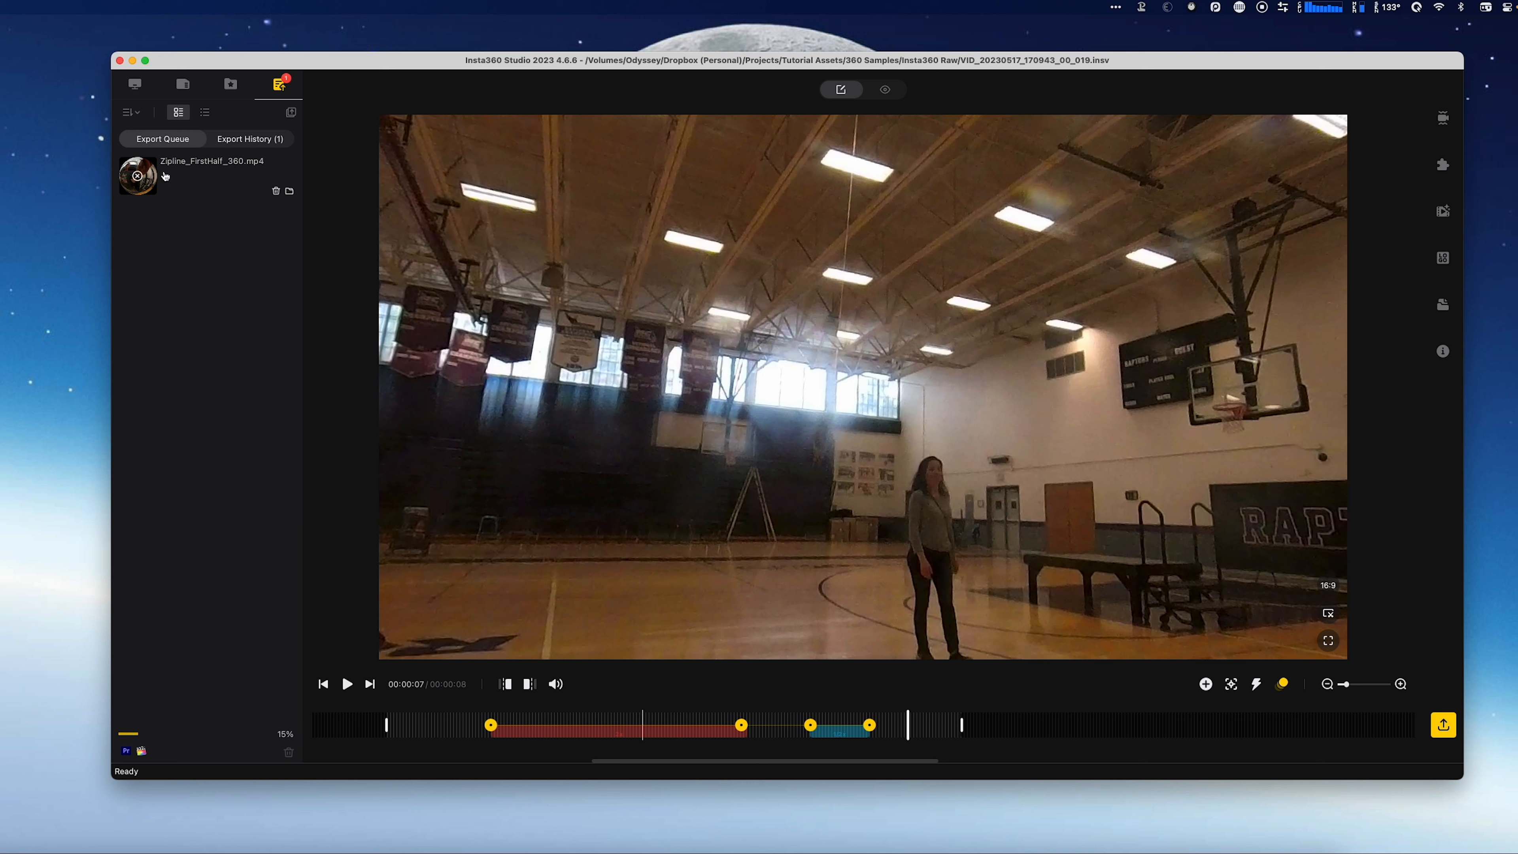
- Return to the clip list, open VID_002.insv and look around the tent footage at about 02:49
click(135, 86)
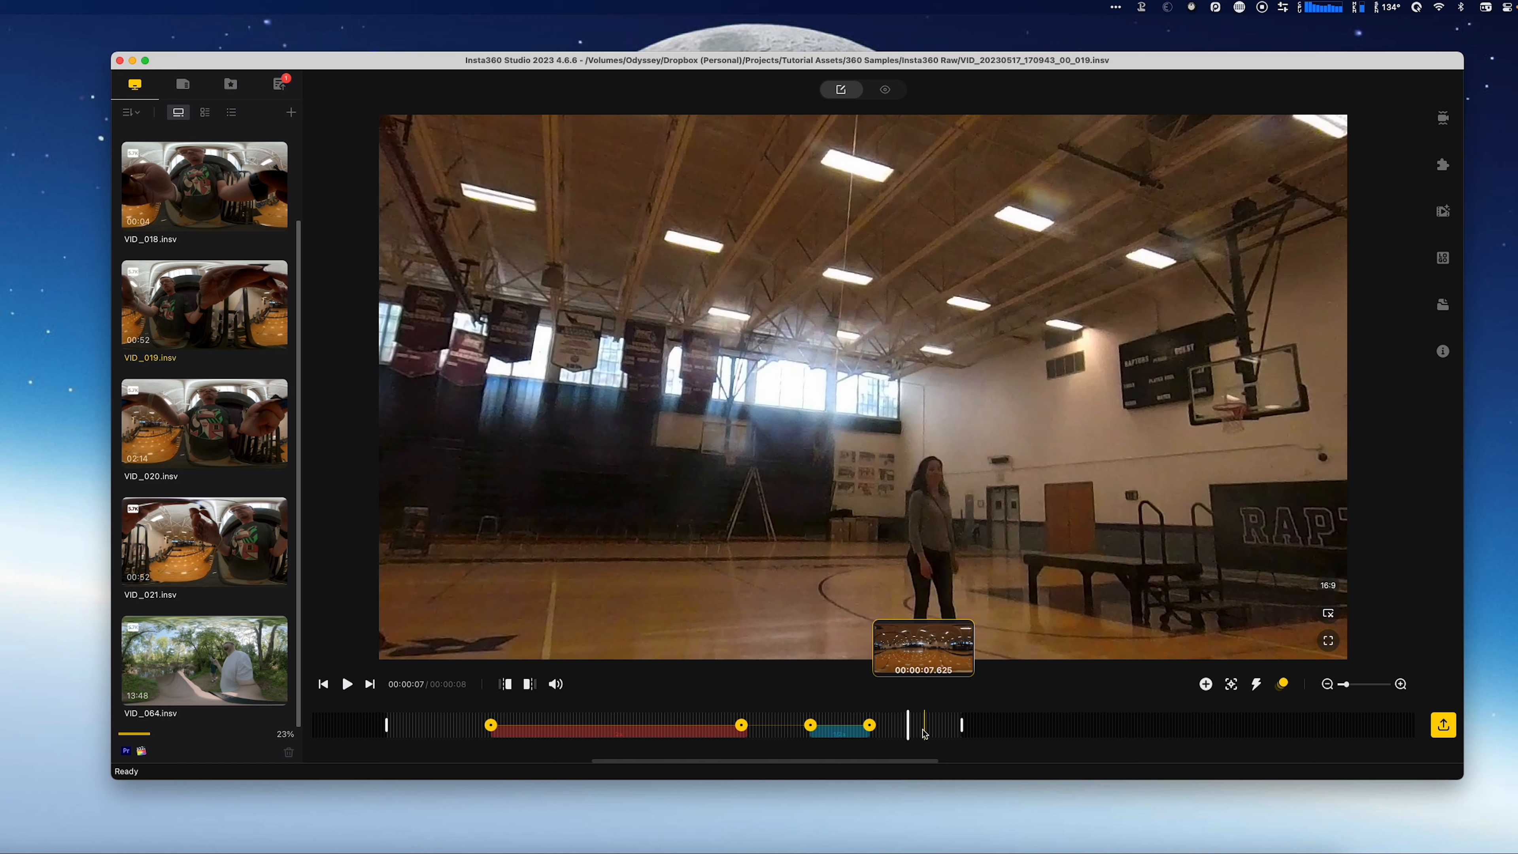
click(922, 725)
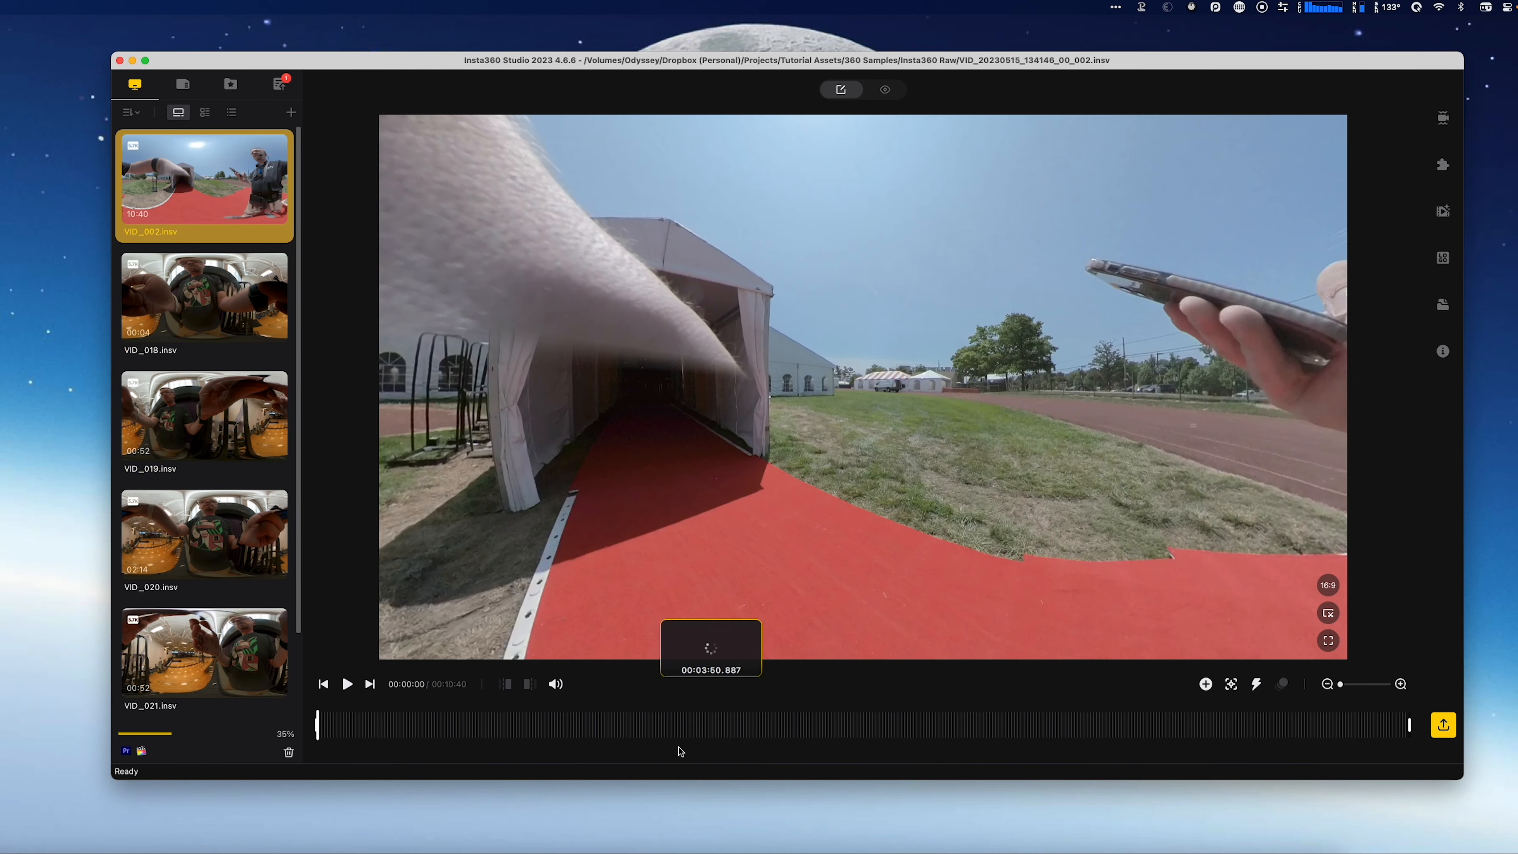
click(587, 726)
drag(589, 714, 777, 709)
click(607, 720)
drag(1040, 424, 1154, 436)
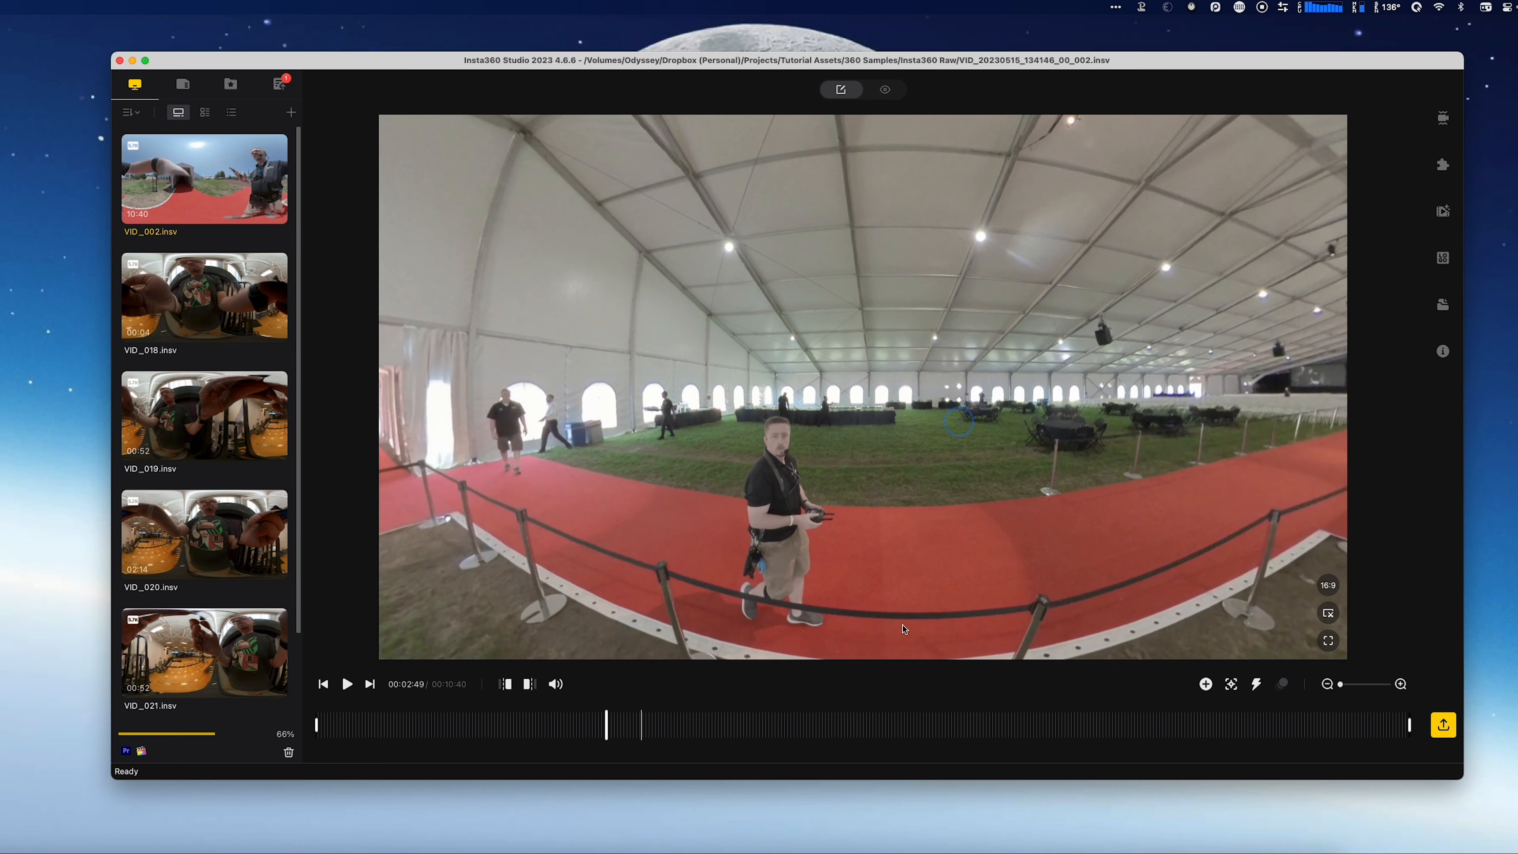
- Turn the view down the red carpet towards the stage and trim the start of VID_002.insv to 00:03:00
click(596, 725)
drag(596, 725, 643, 725)
drag(866, 389, 605, 384)
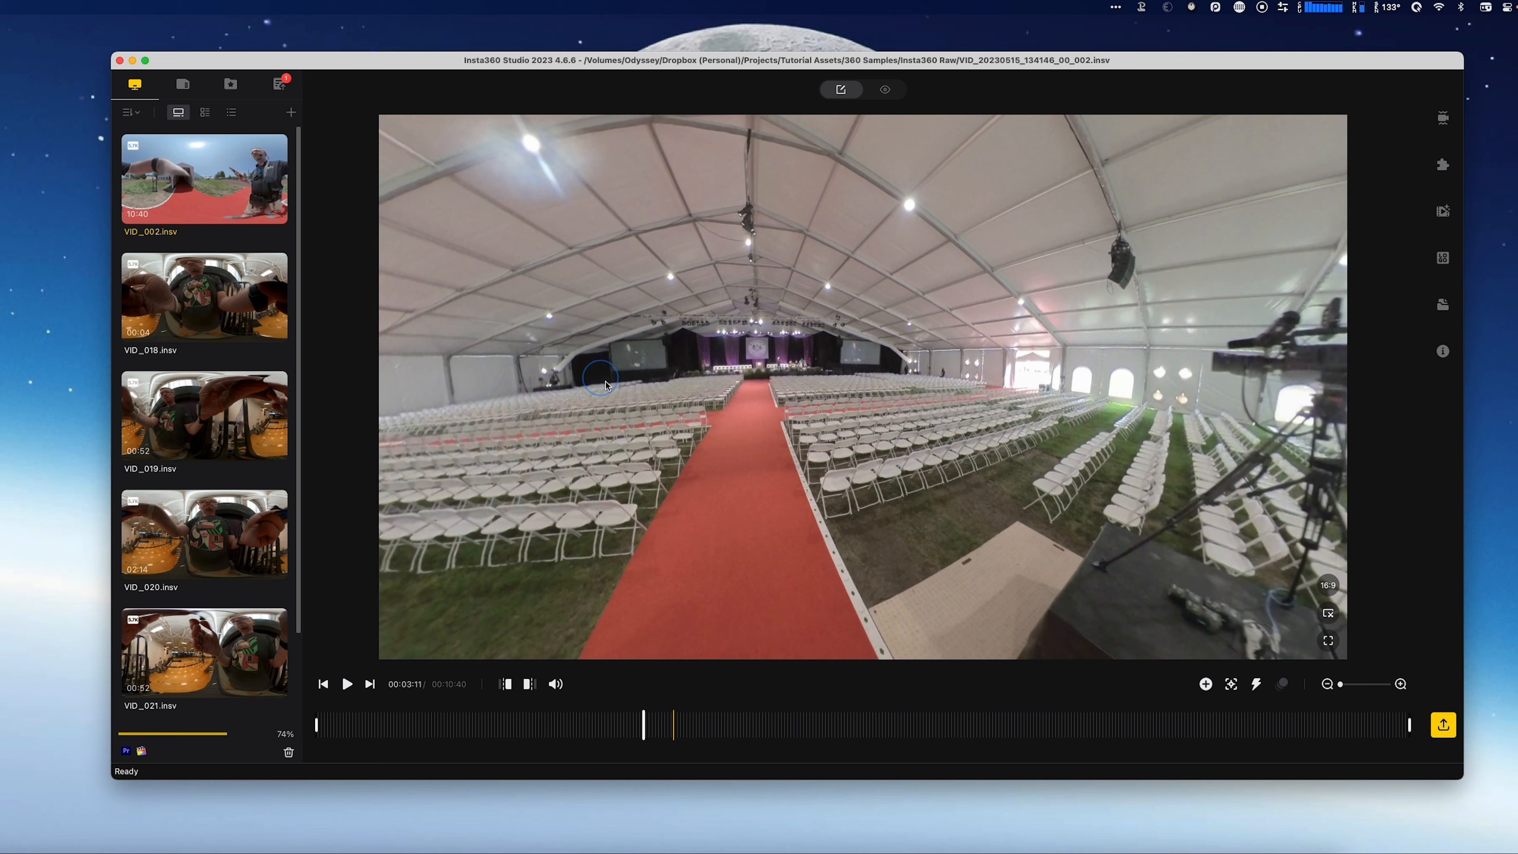
click(639, 726)
drag(640, 731, 627, 733)
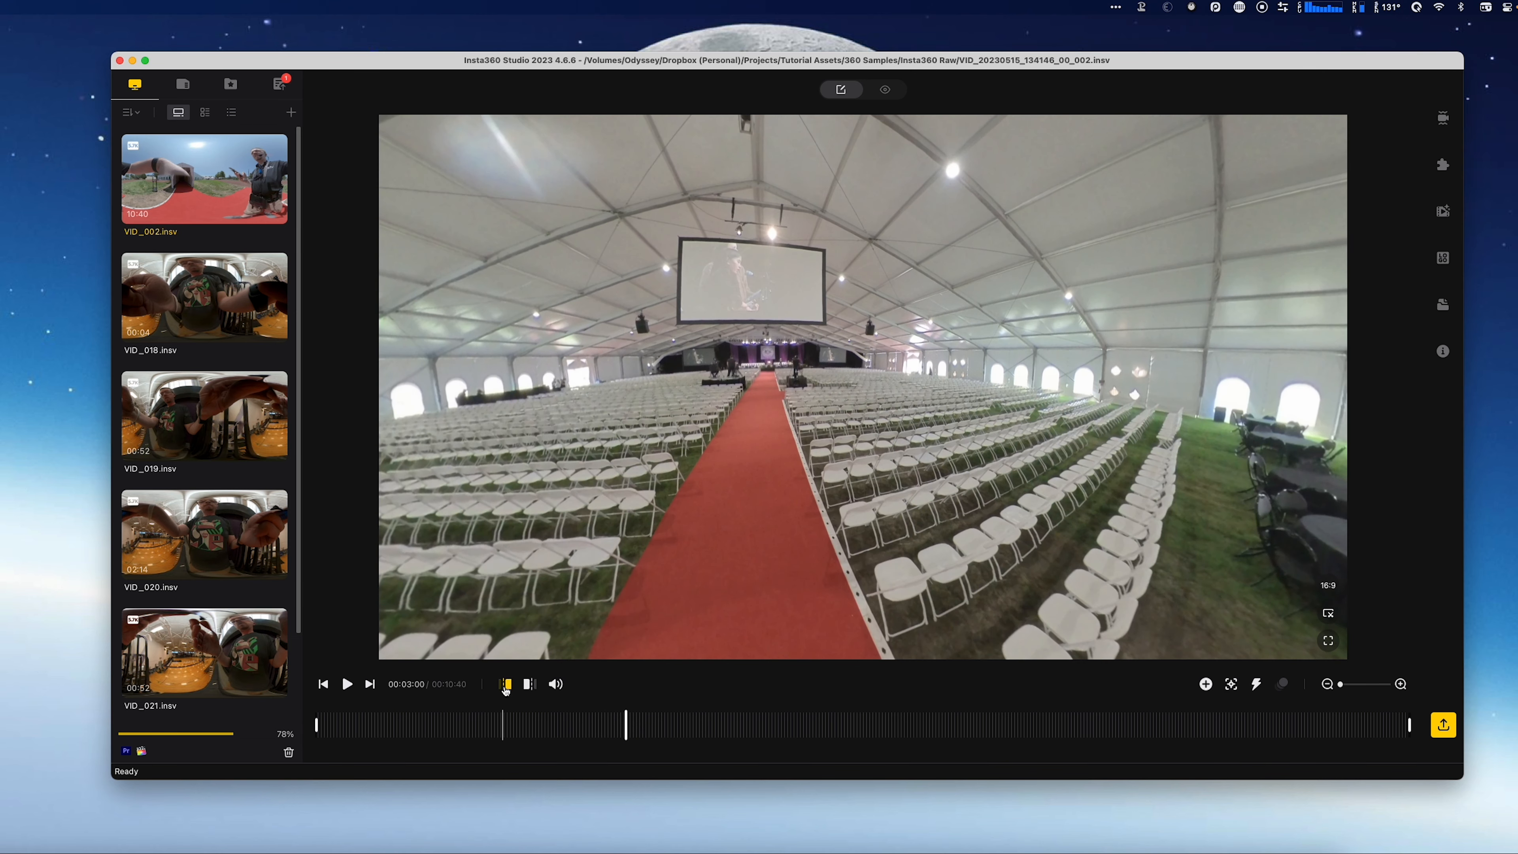
click(502, 685)
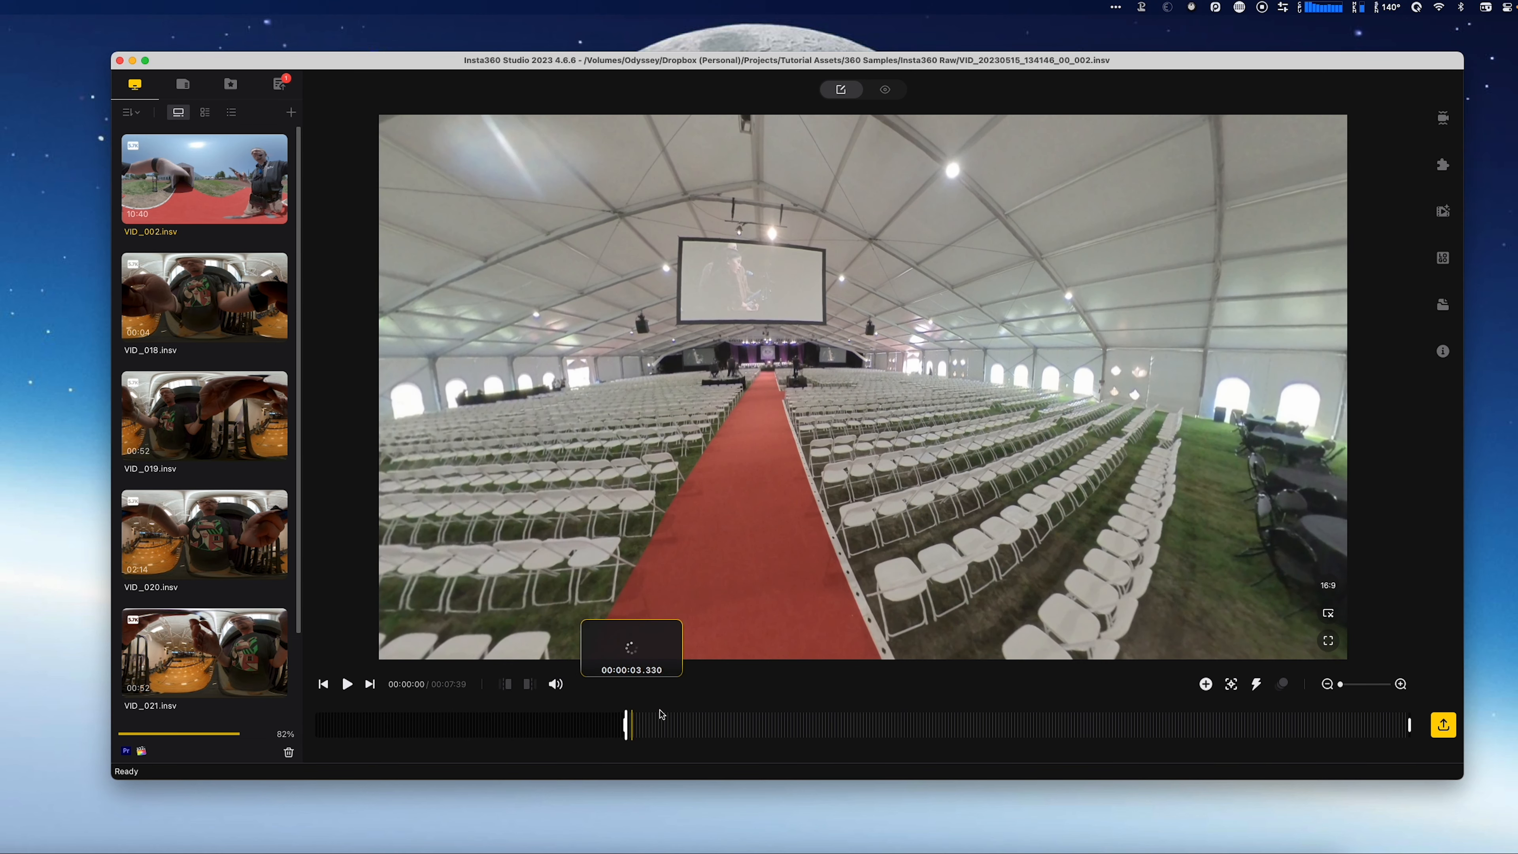
- Add a keyframe at the trimmed clip's start and frame it as a wide view centred on the aisle and stage
click(1205, 684)
drag(705, 386, 777, 445)
scroll(777, 445, up, 3)
drag(876, 477, 823, 434)
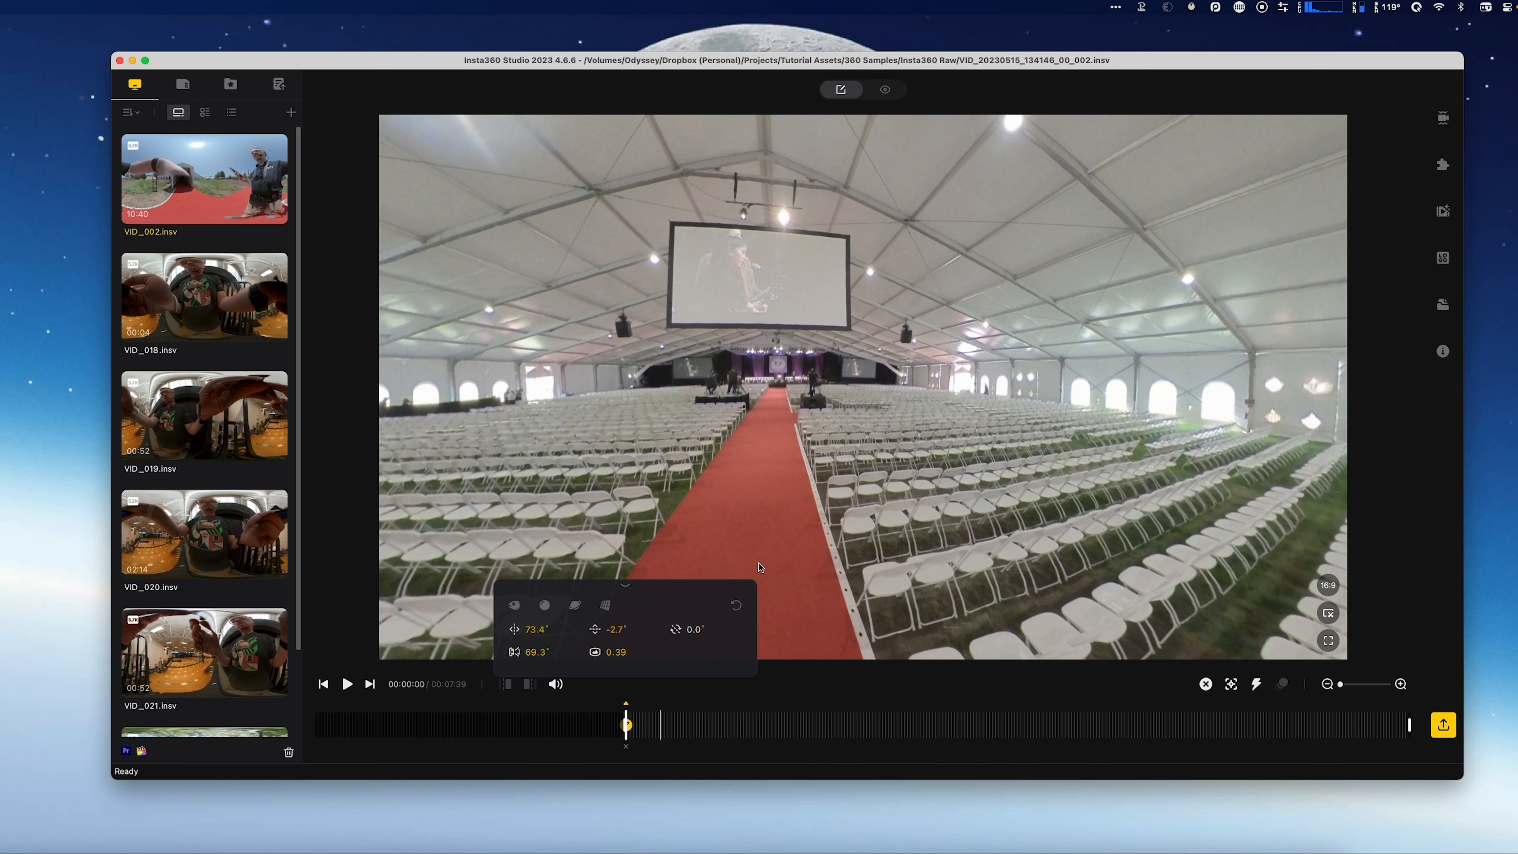
scroll(762, 570, down, 10)
mouse_move(911, 470)
mouse_down()
mouse_move(868, 470)
mouse_move(882, 479)
mouse_up()
- Add a second keyframe about two seconds into the trimmed tent clip, on the red carpet aisle
drag(642, 737, 653, 734)
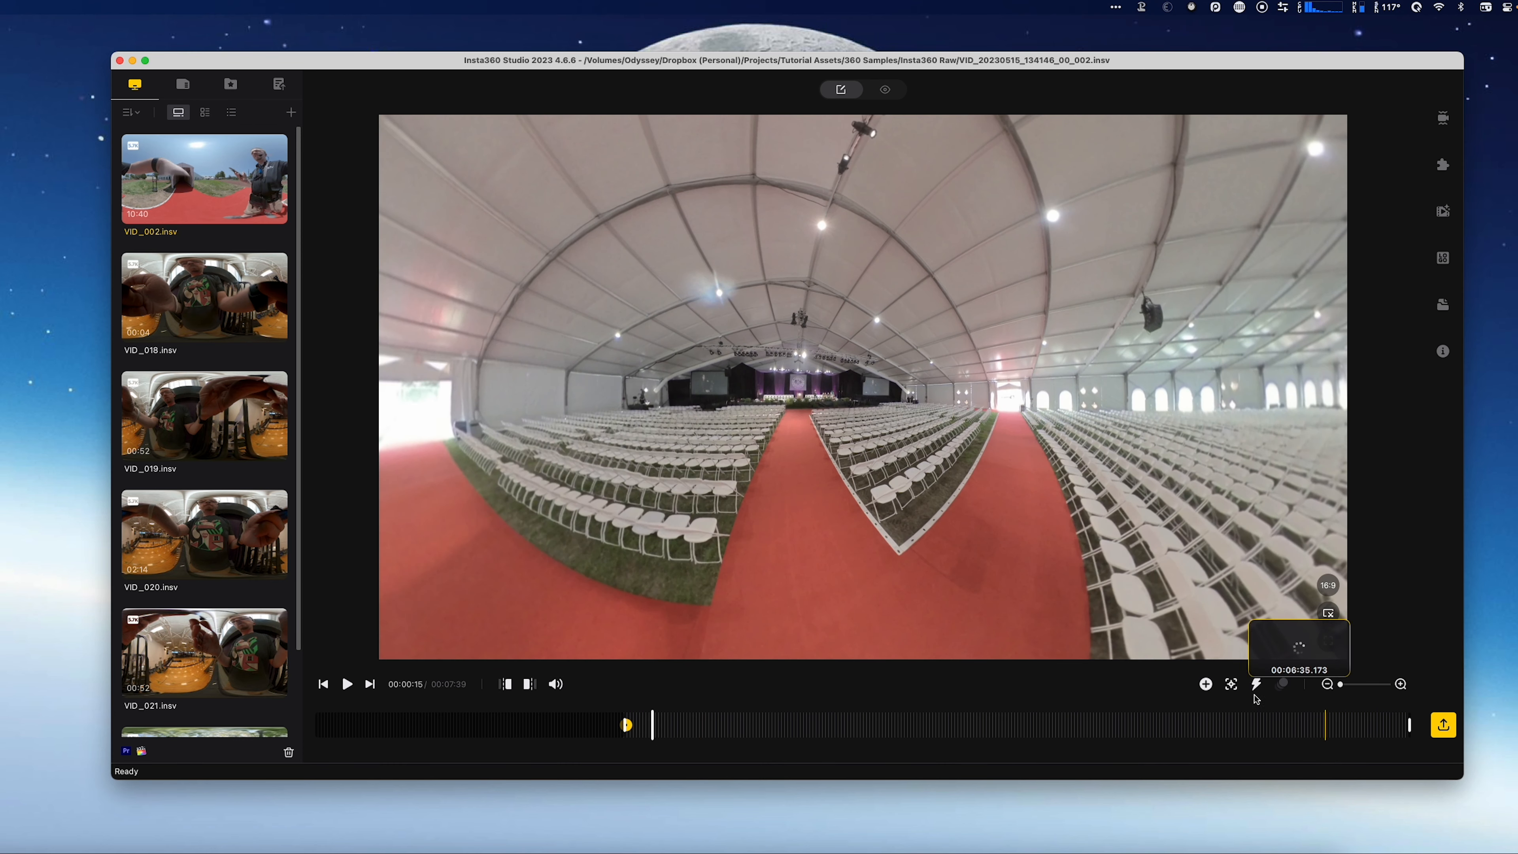
click(641, 729)
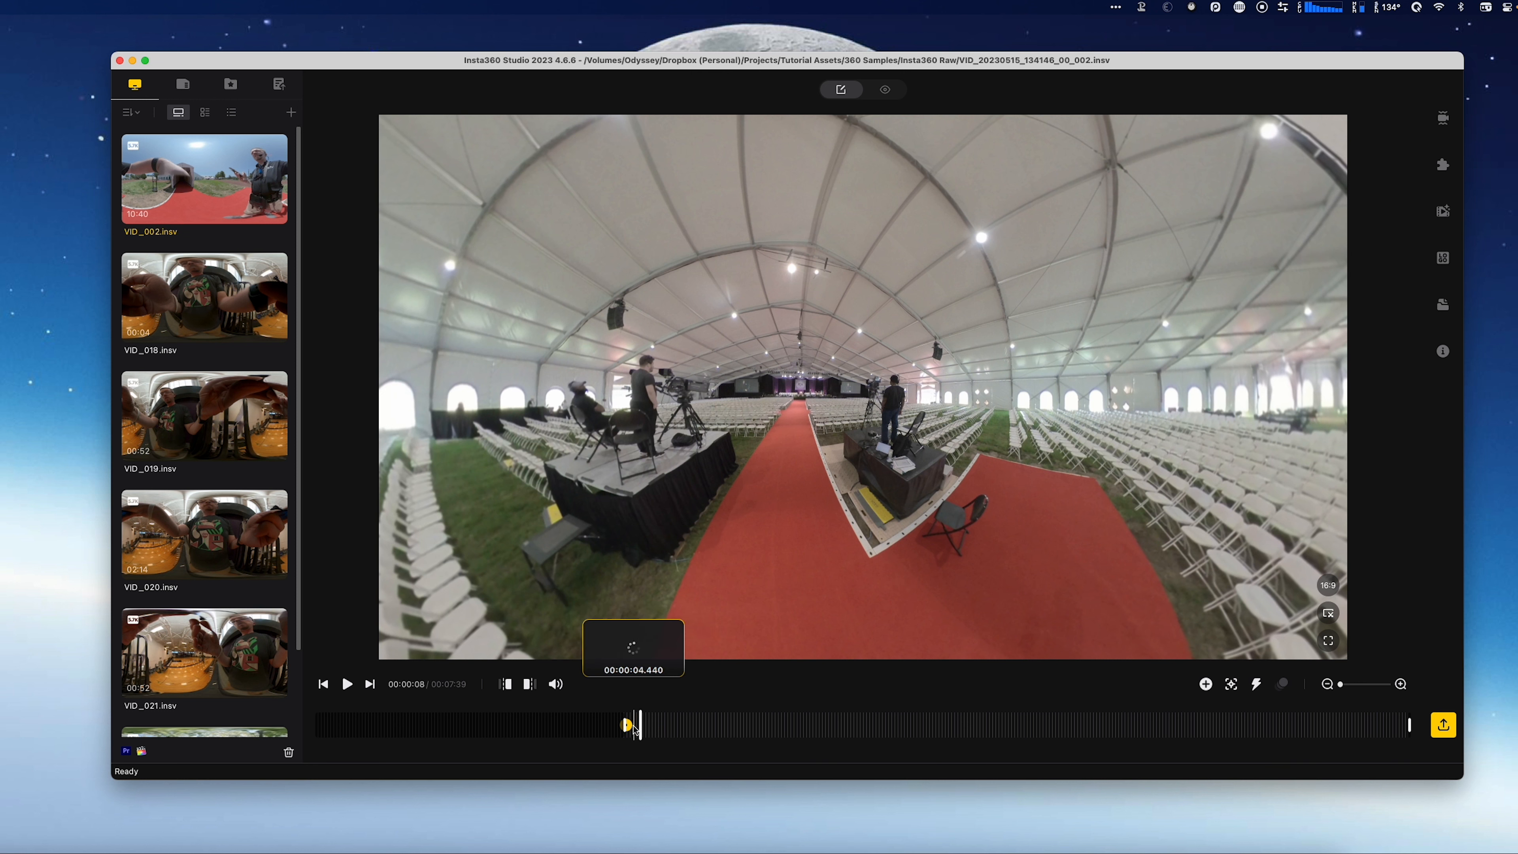
click(1343, 684)
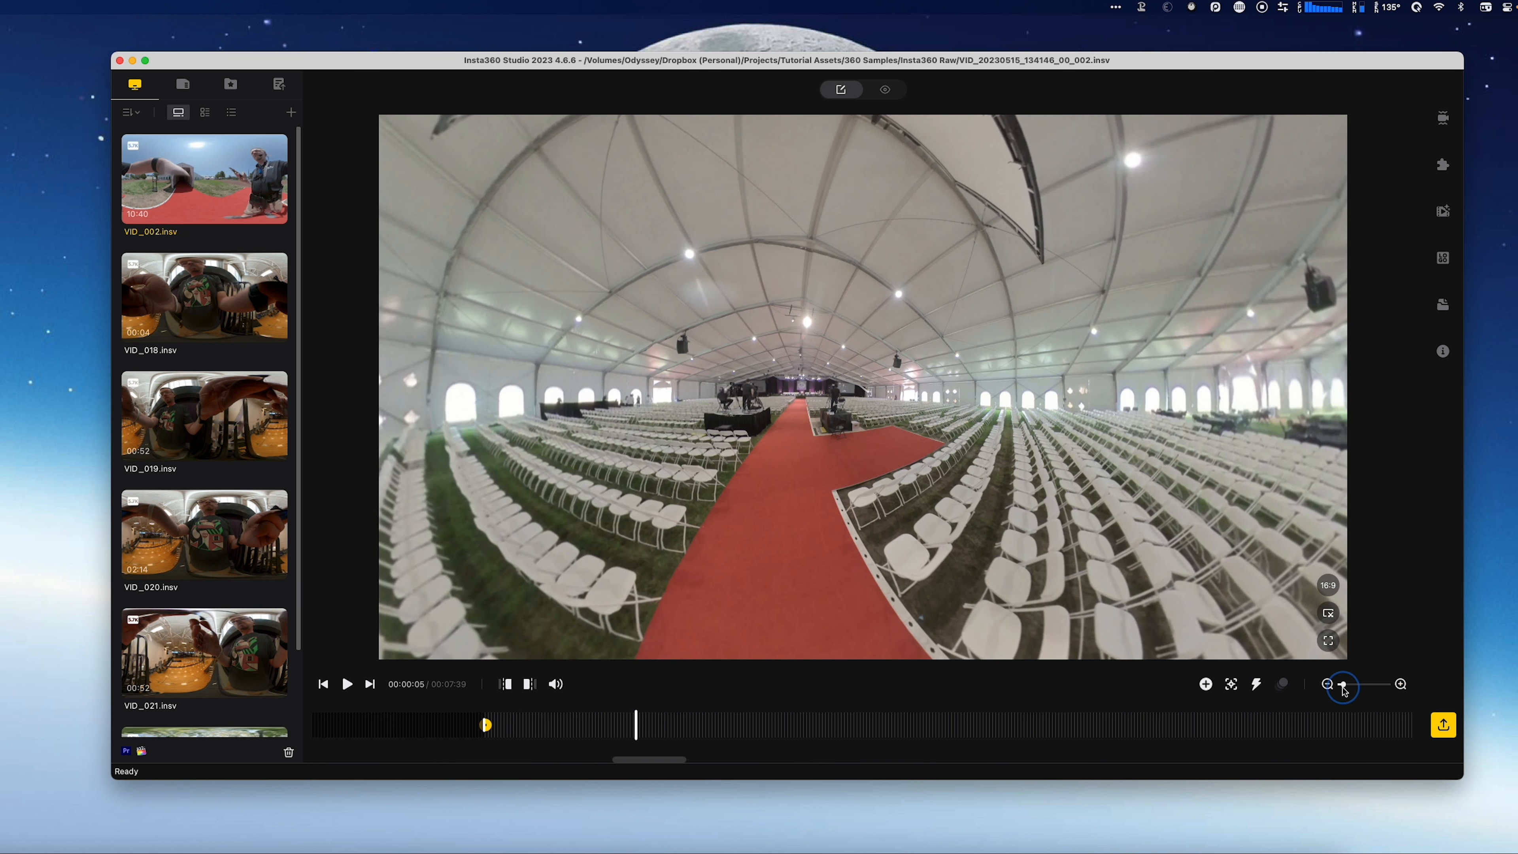
drag(635, 726, 550, 725)
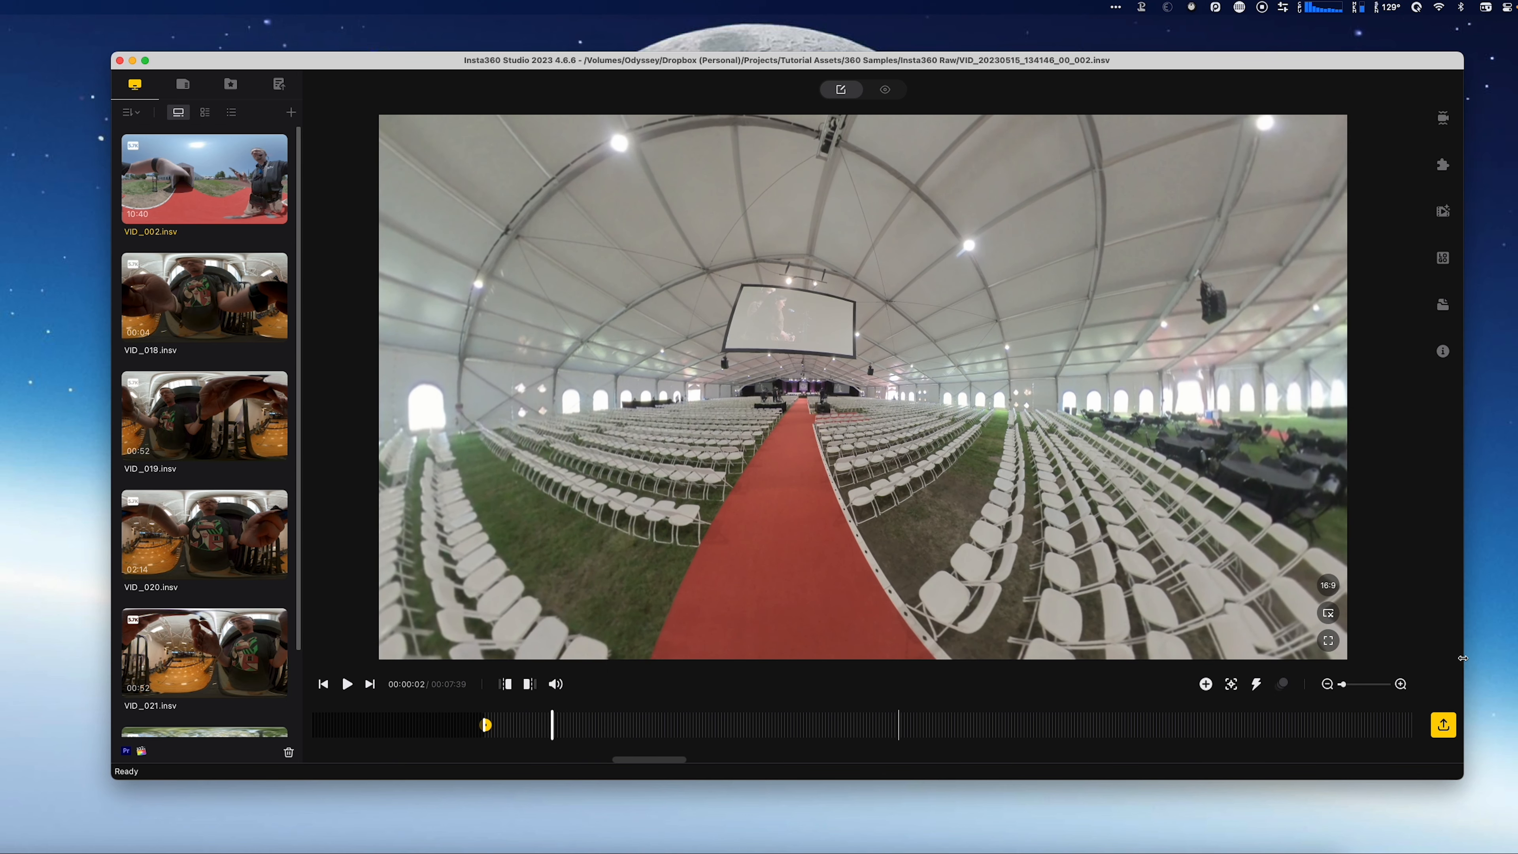
click(1205, 684)
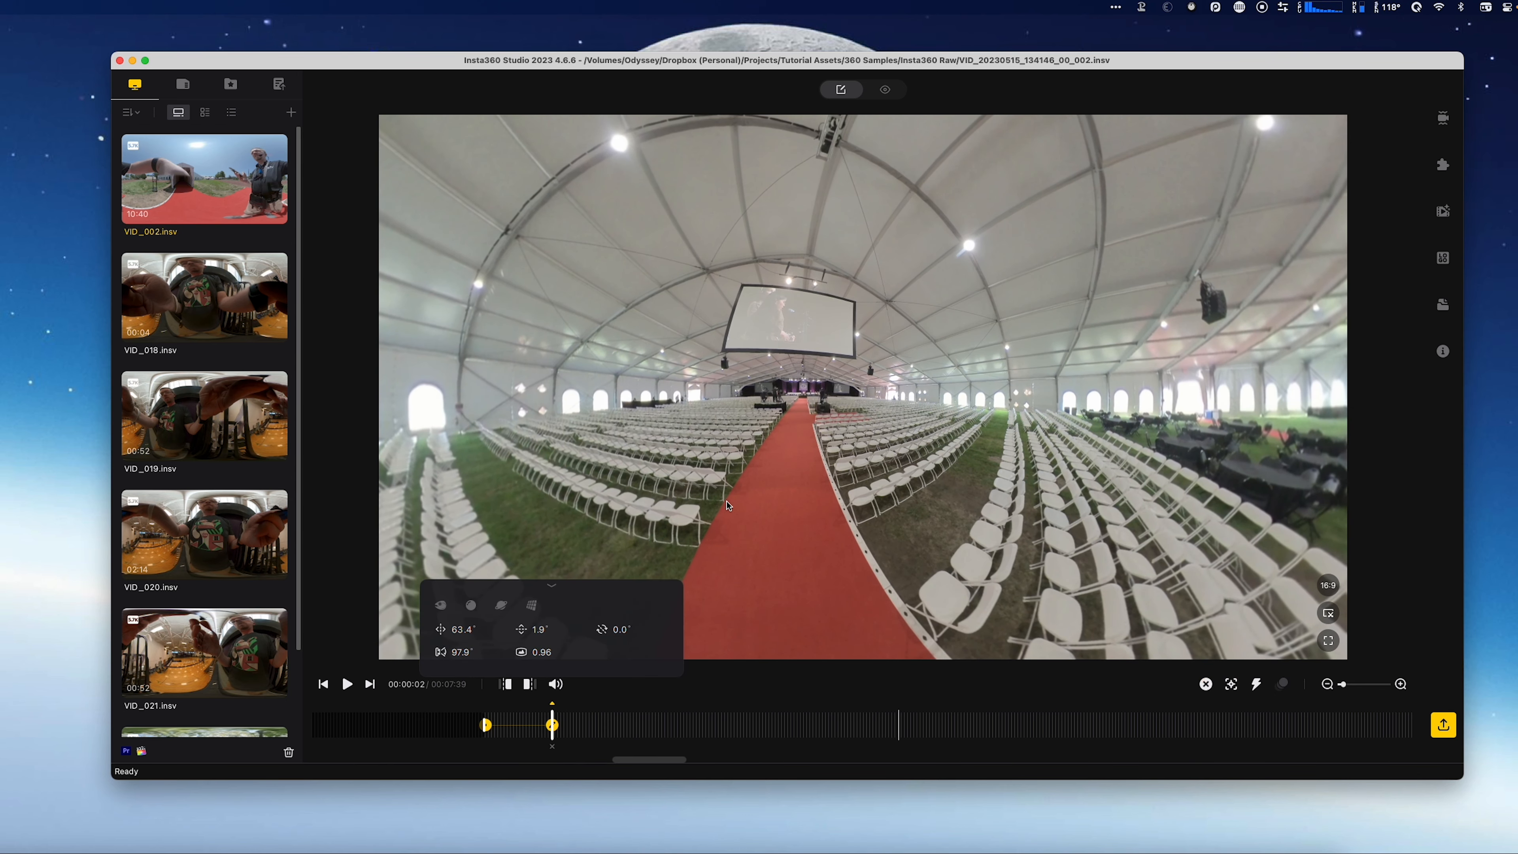
- Reframe the first keyframe with a pan of -276.0° and a tilt of 1.7°, facing down the aisle
click(487, 726)
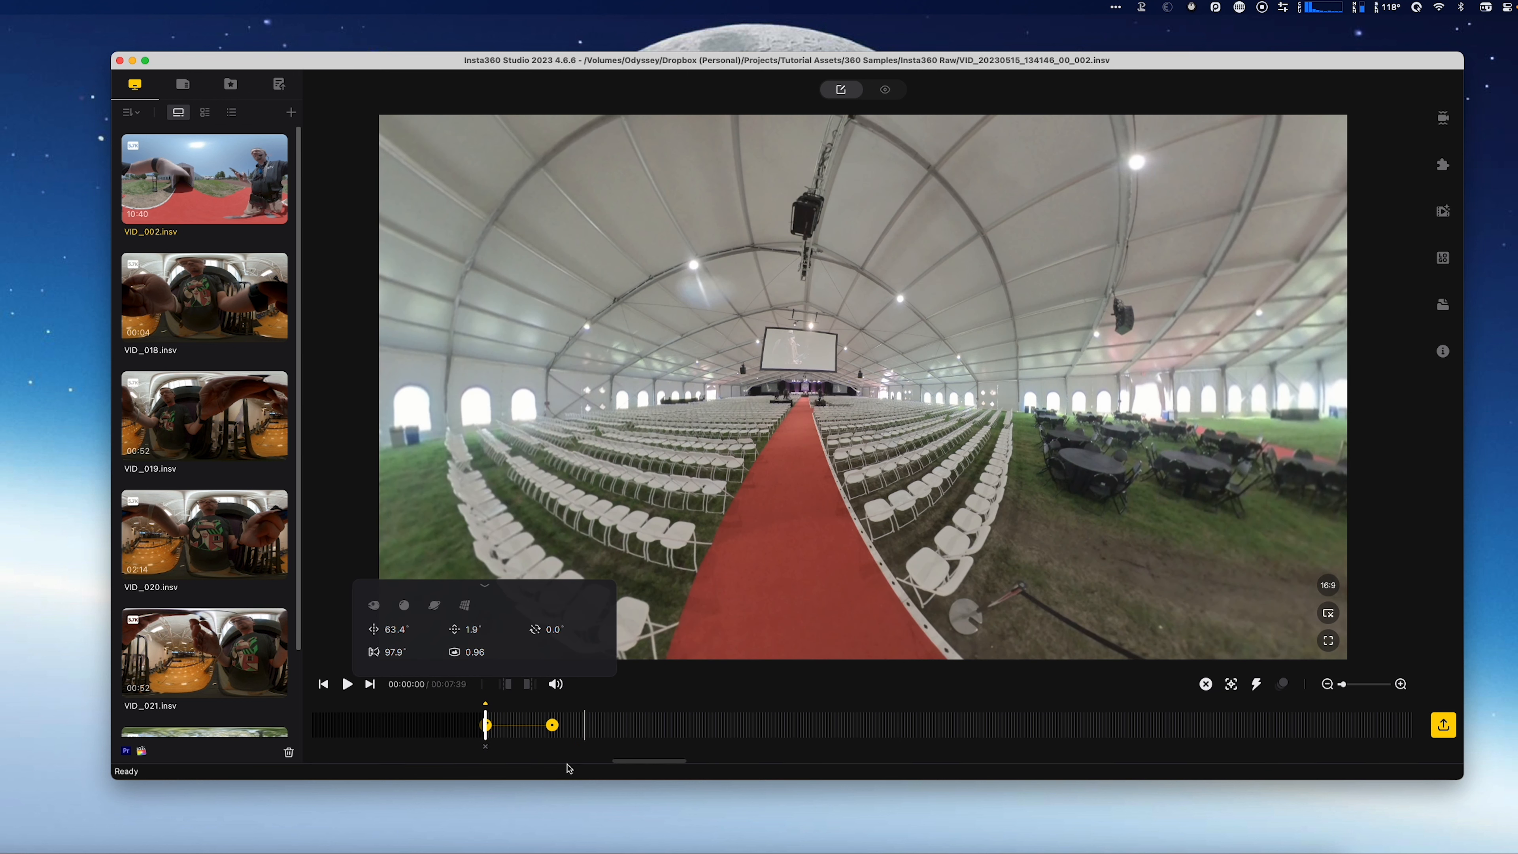
click(552, 726)
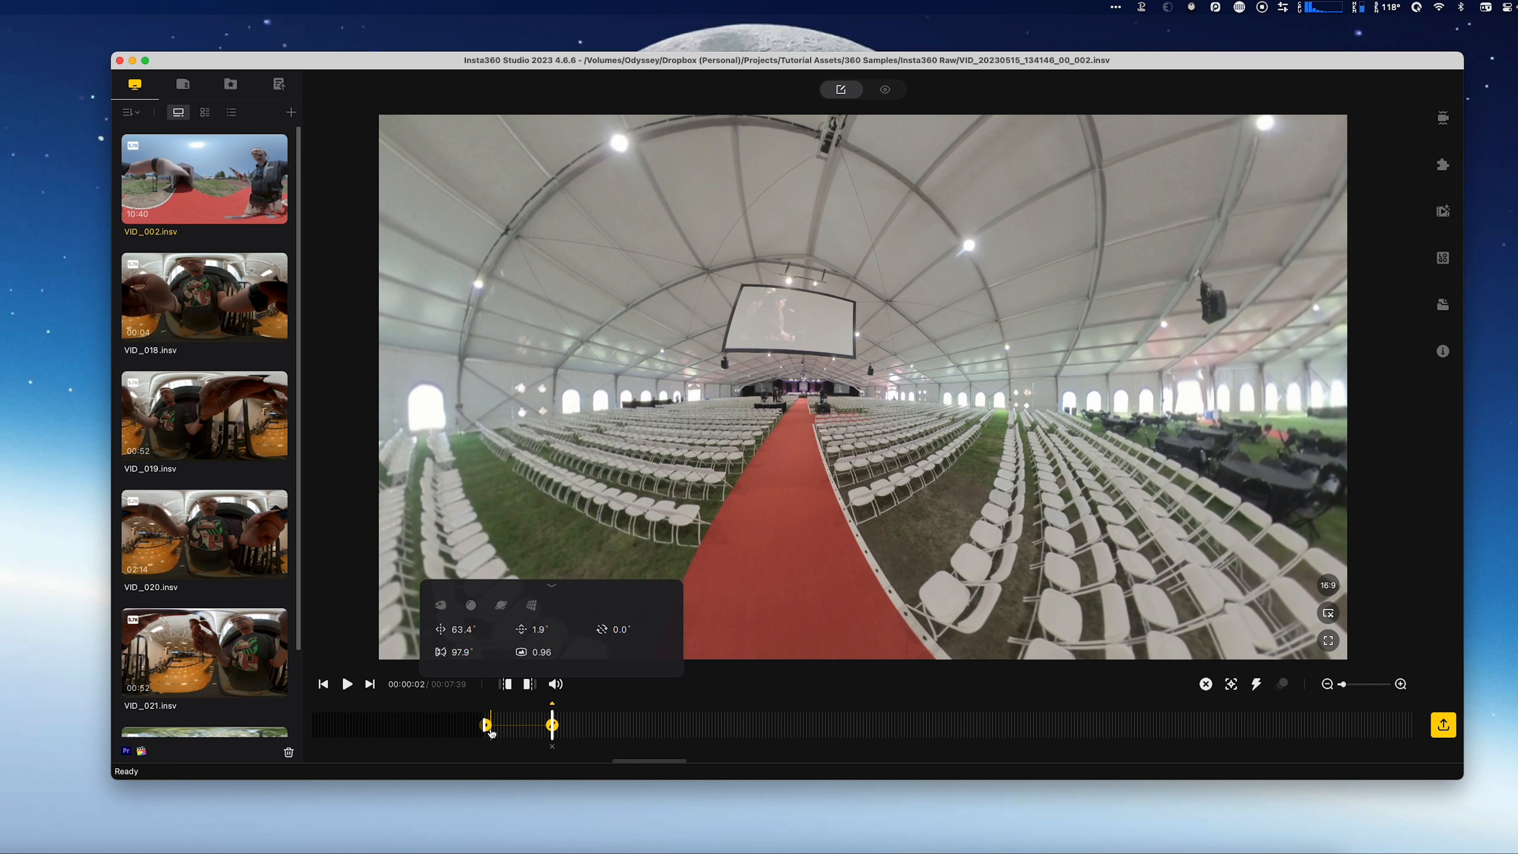
click(487, 726)
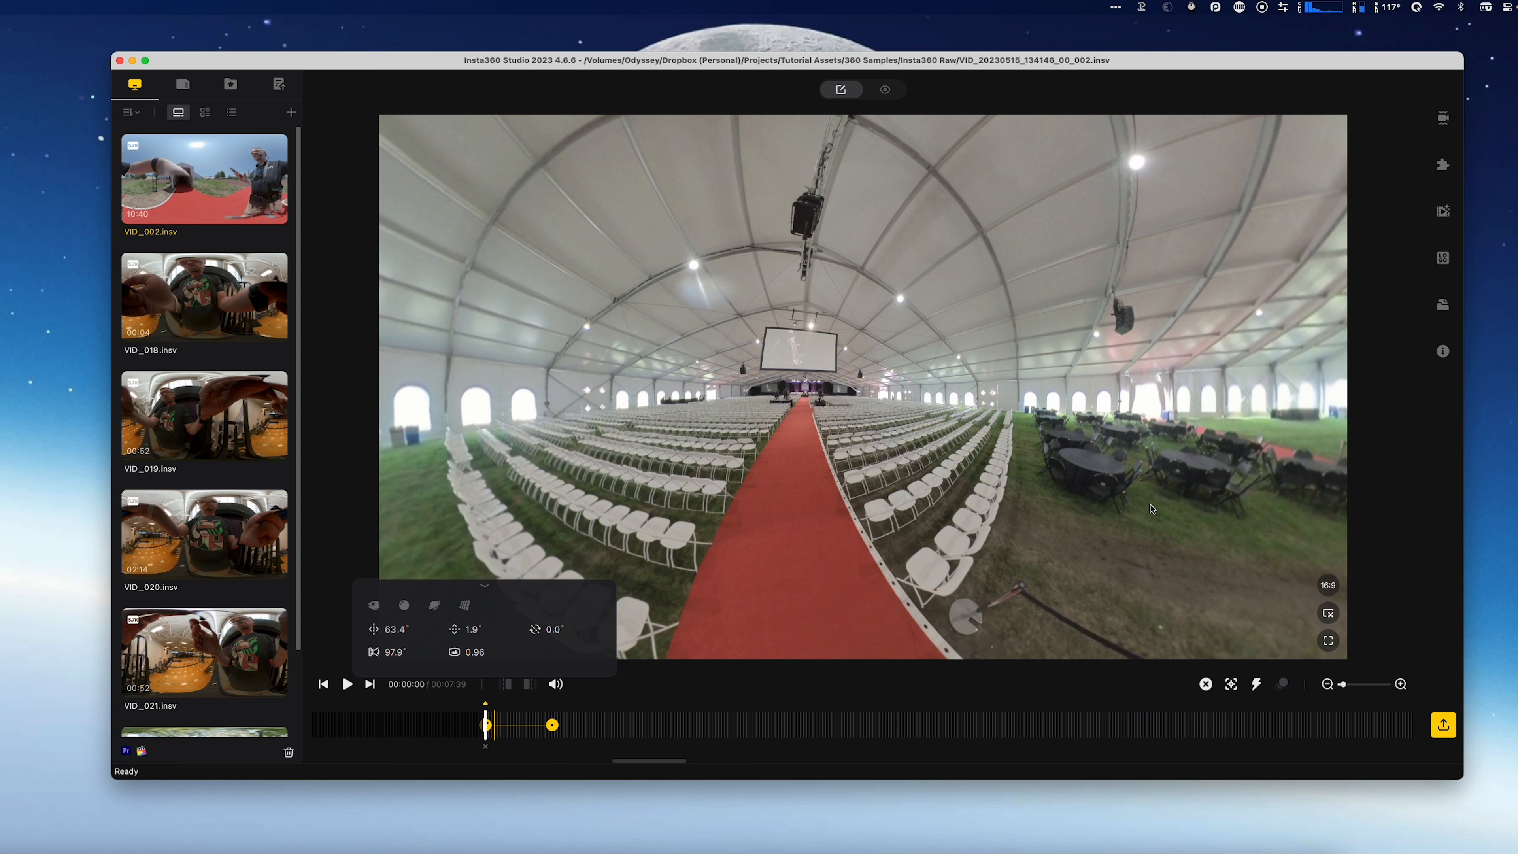
drag(1226, 505, 897, 598)
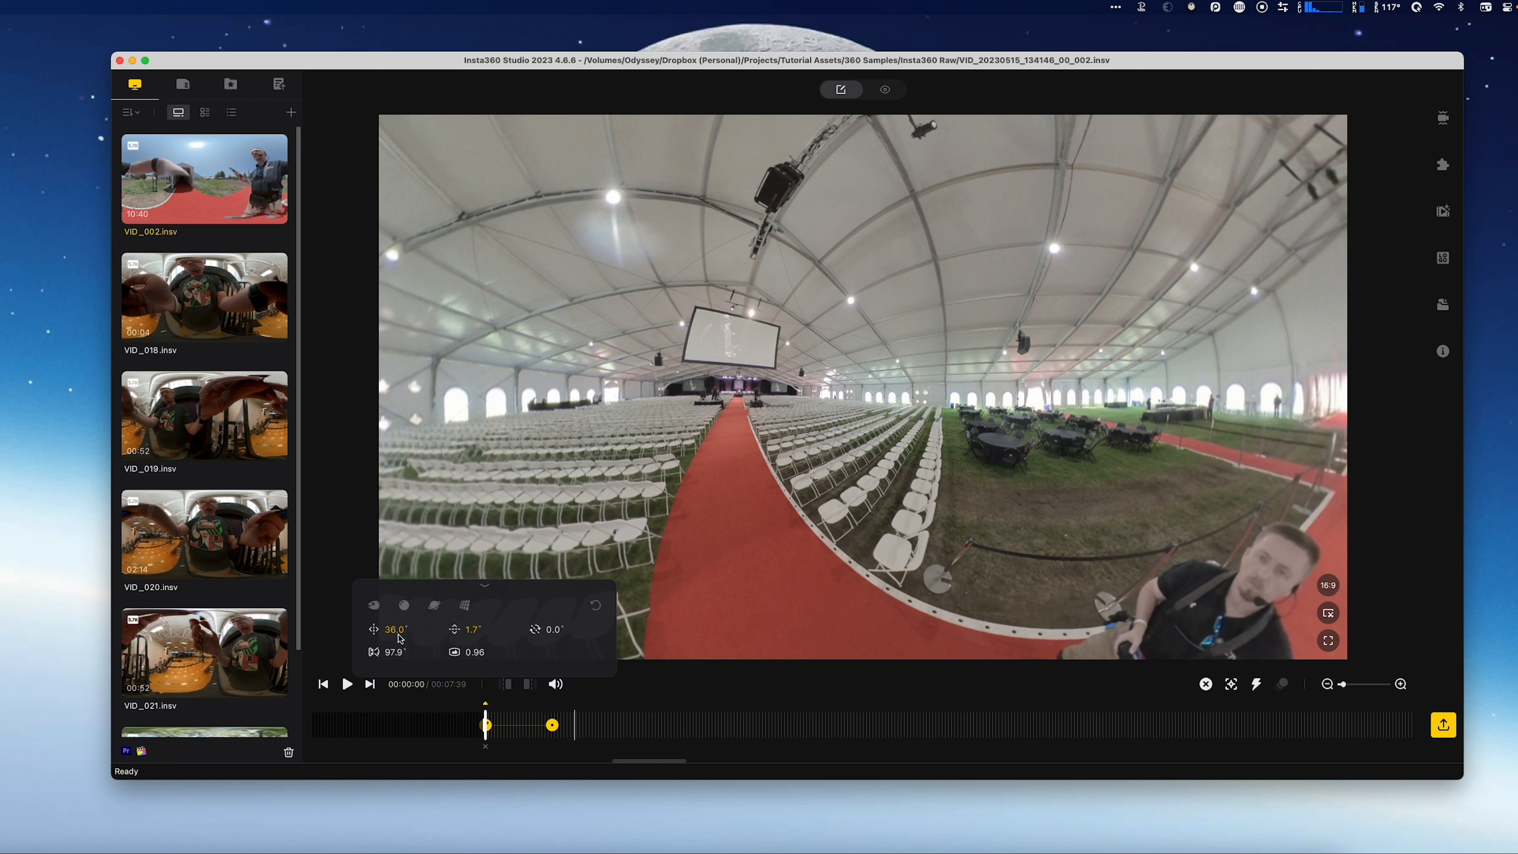
drag(392, 629, 443, 632)
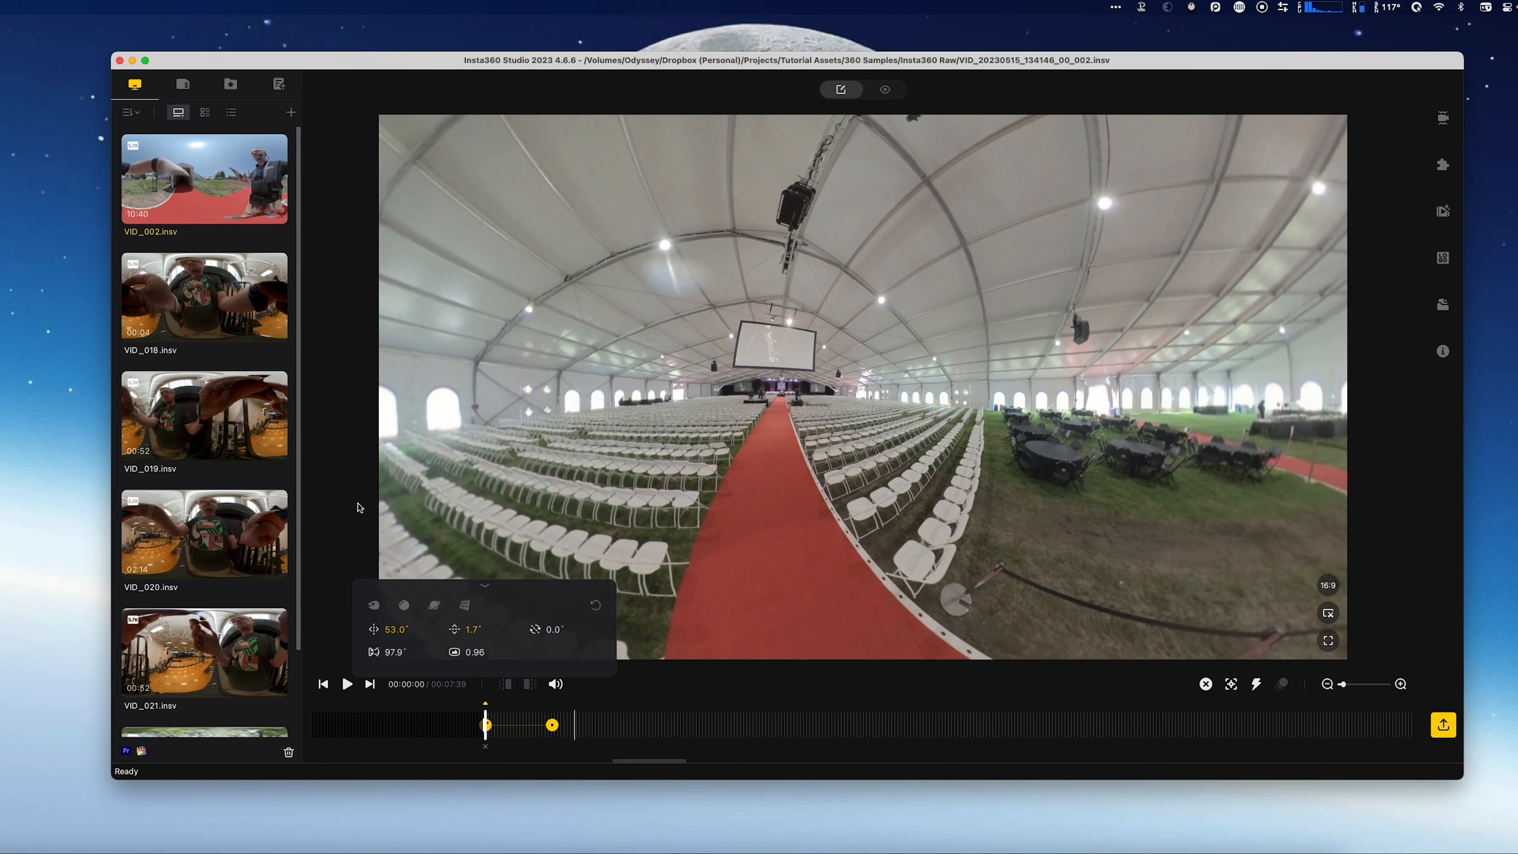
drag(401, 630, 194, 635)
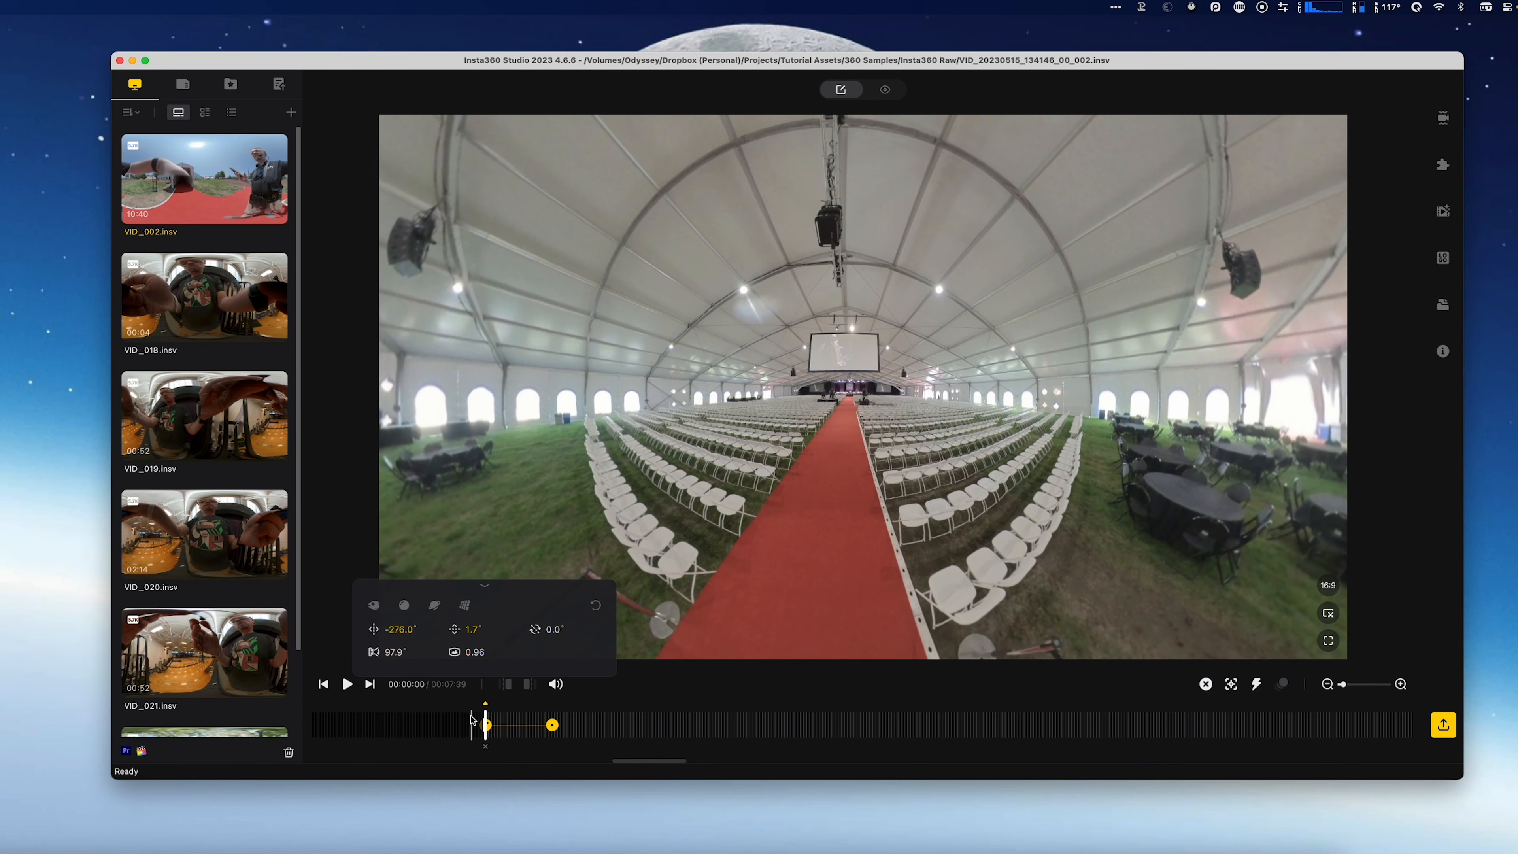
- Reframe the second keyframe as a closer view towards the stage, with 88.2° pan, 4.0° tilt, 71.4° field of view and 0.35 distortion
click(492, 738)
mouse_move(493, 736)
mouse_down()
mouse_move(515, 731)
mouse_move(457, 736)
mouse_move(468, 740)
mouse_up()
click(488, 727)
drag(491, 741, 553, 730)
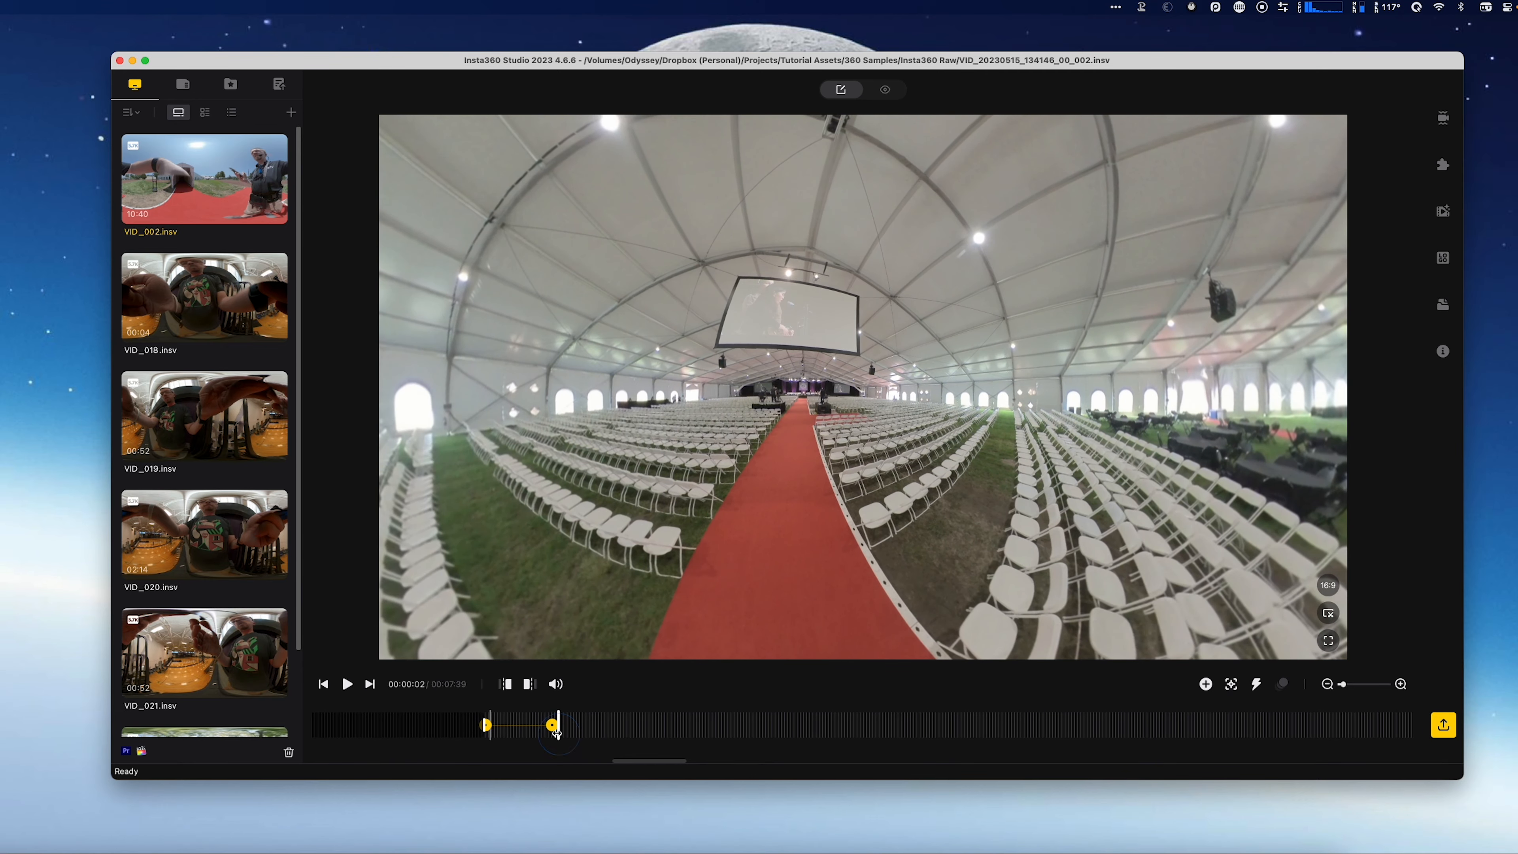
click(552, 727)
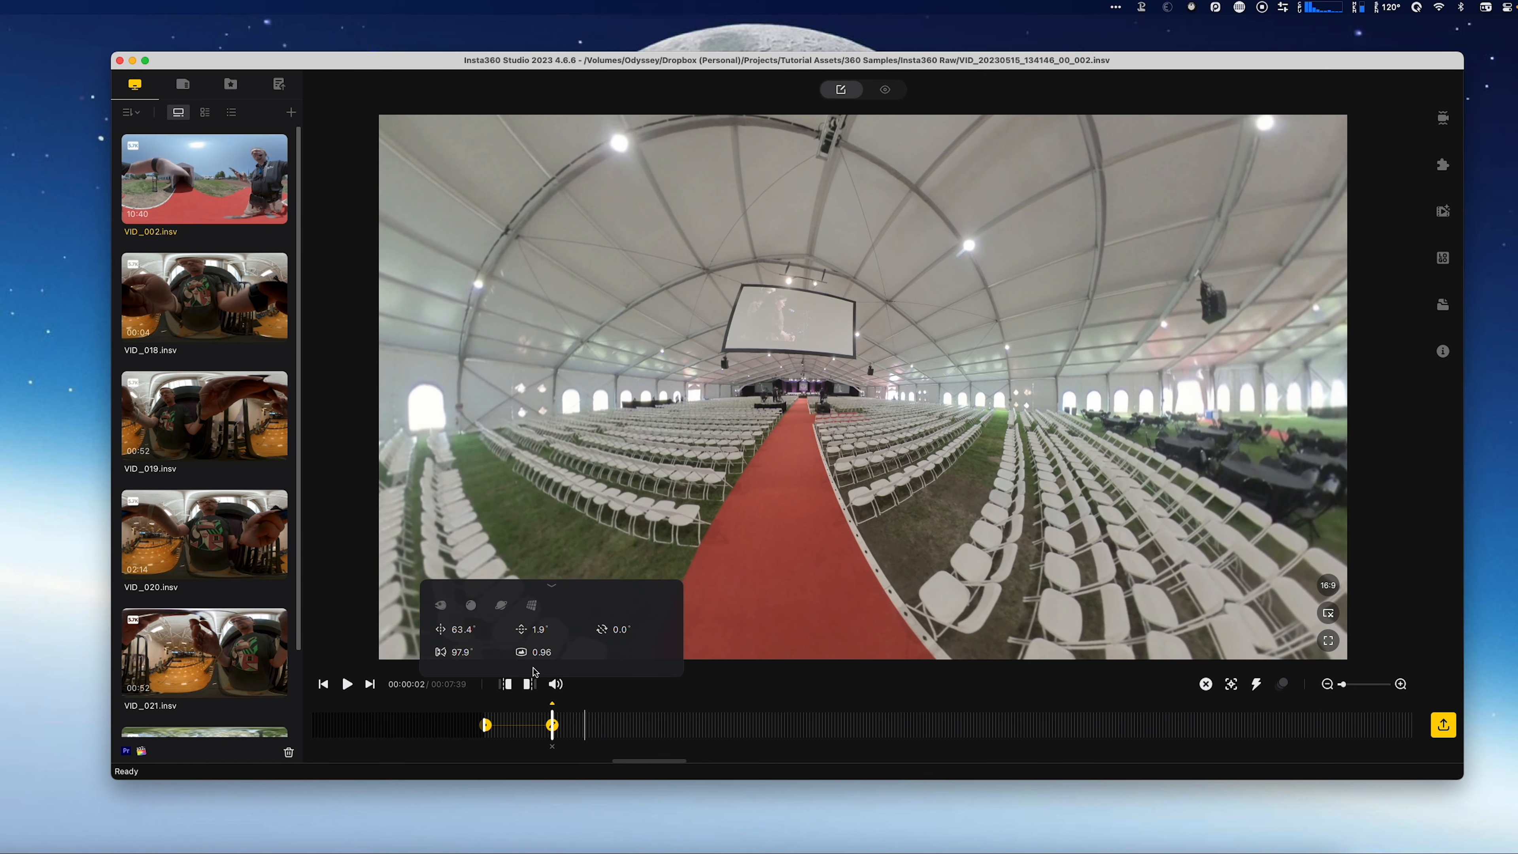
drag(462, 657, 257, 659)
mouse_move(859, 414)
mouse_down()
mouse_move(982, 404)
mouse_move(867, 431)
mouse_up()
drag(810, 363, 807, 376)
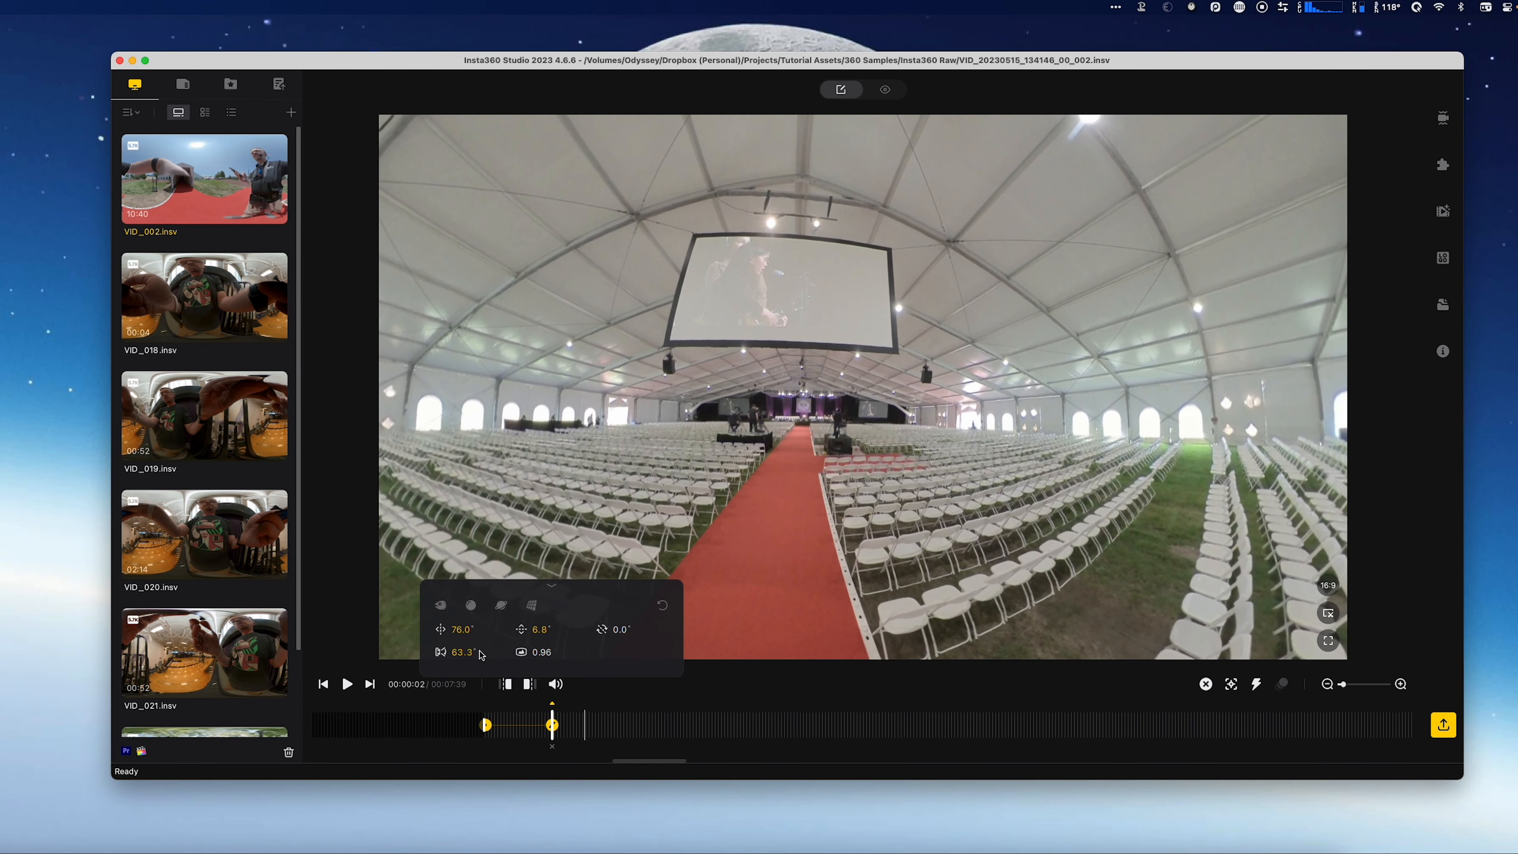
drag(546, 655, 524, 656)
drag(771, 419, 857, 374)
drag(464, 655, 514, 664)
drag(890, 485, 883, 542)
- Apply the second transition curve between the first two keyframes and play back the camera move
drag(529, 742, 492, 740)
click(492, 740)
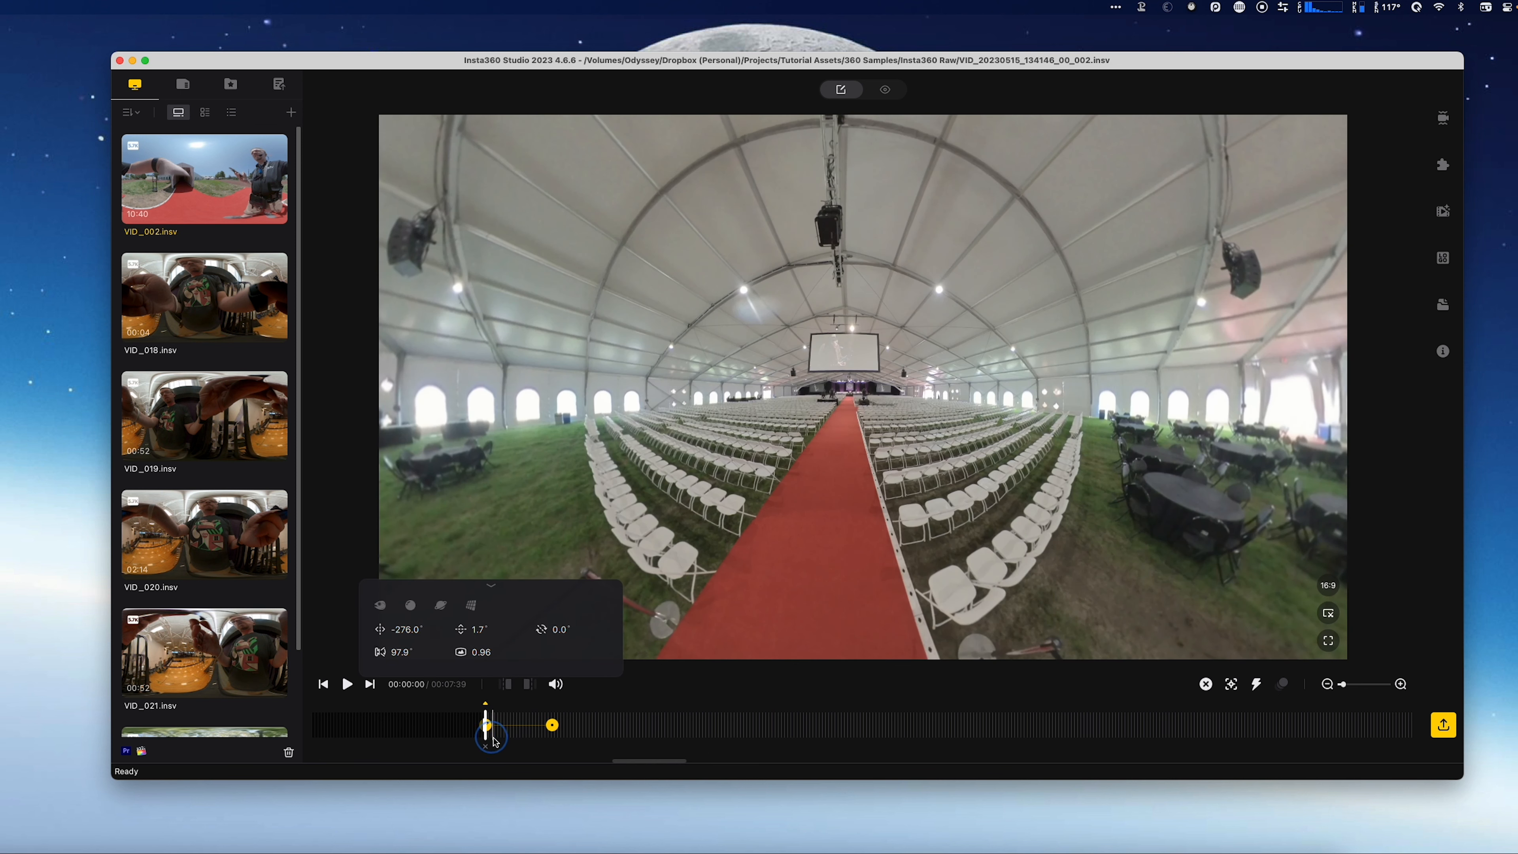
key(space)
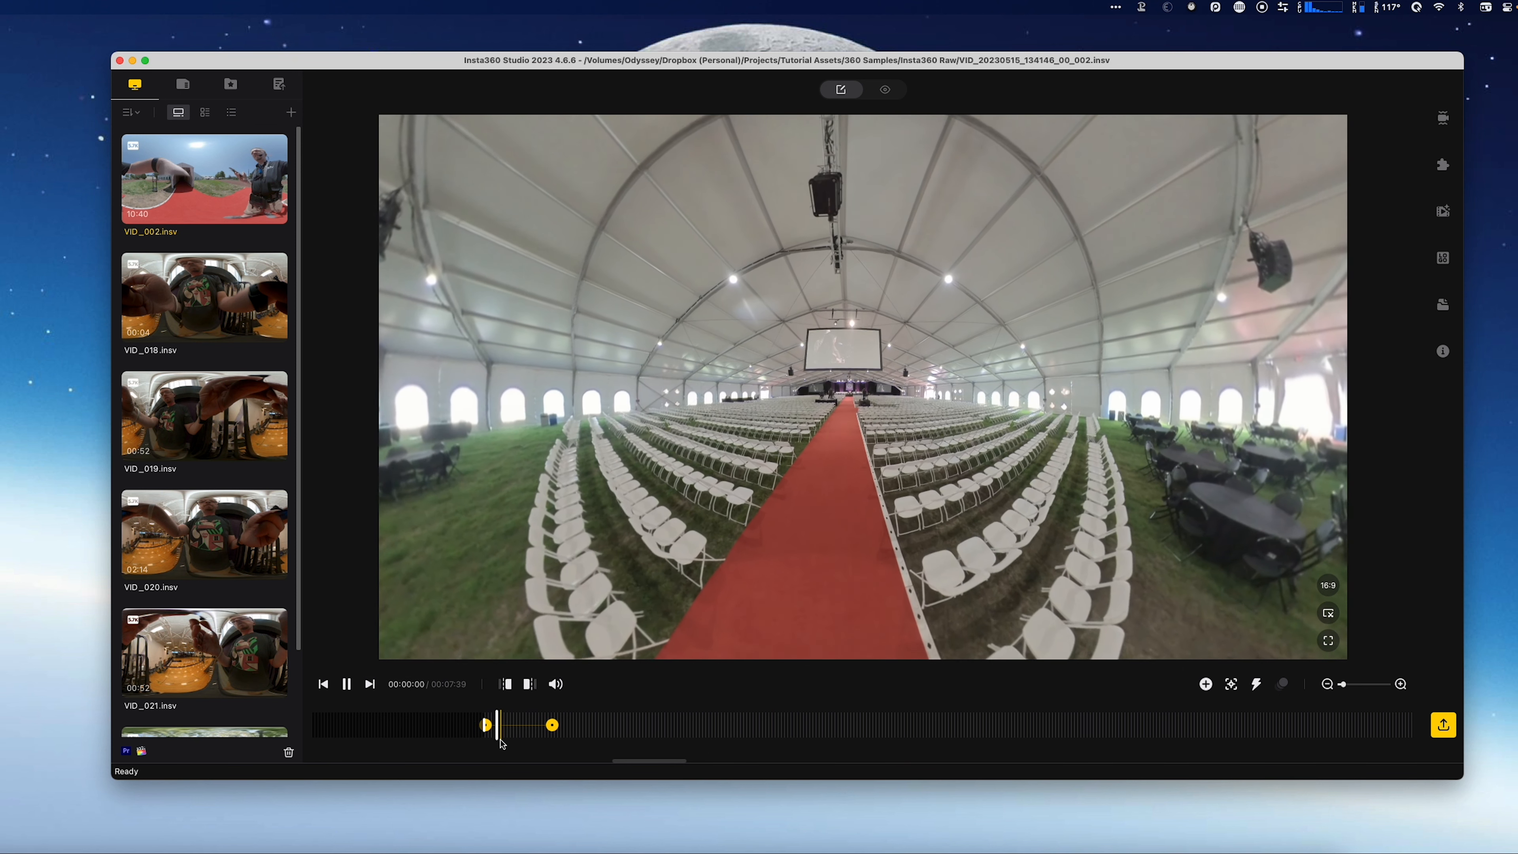
key(space)
click(523, 728)
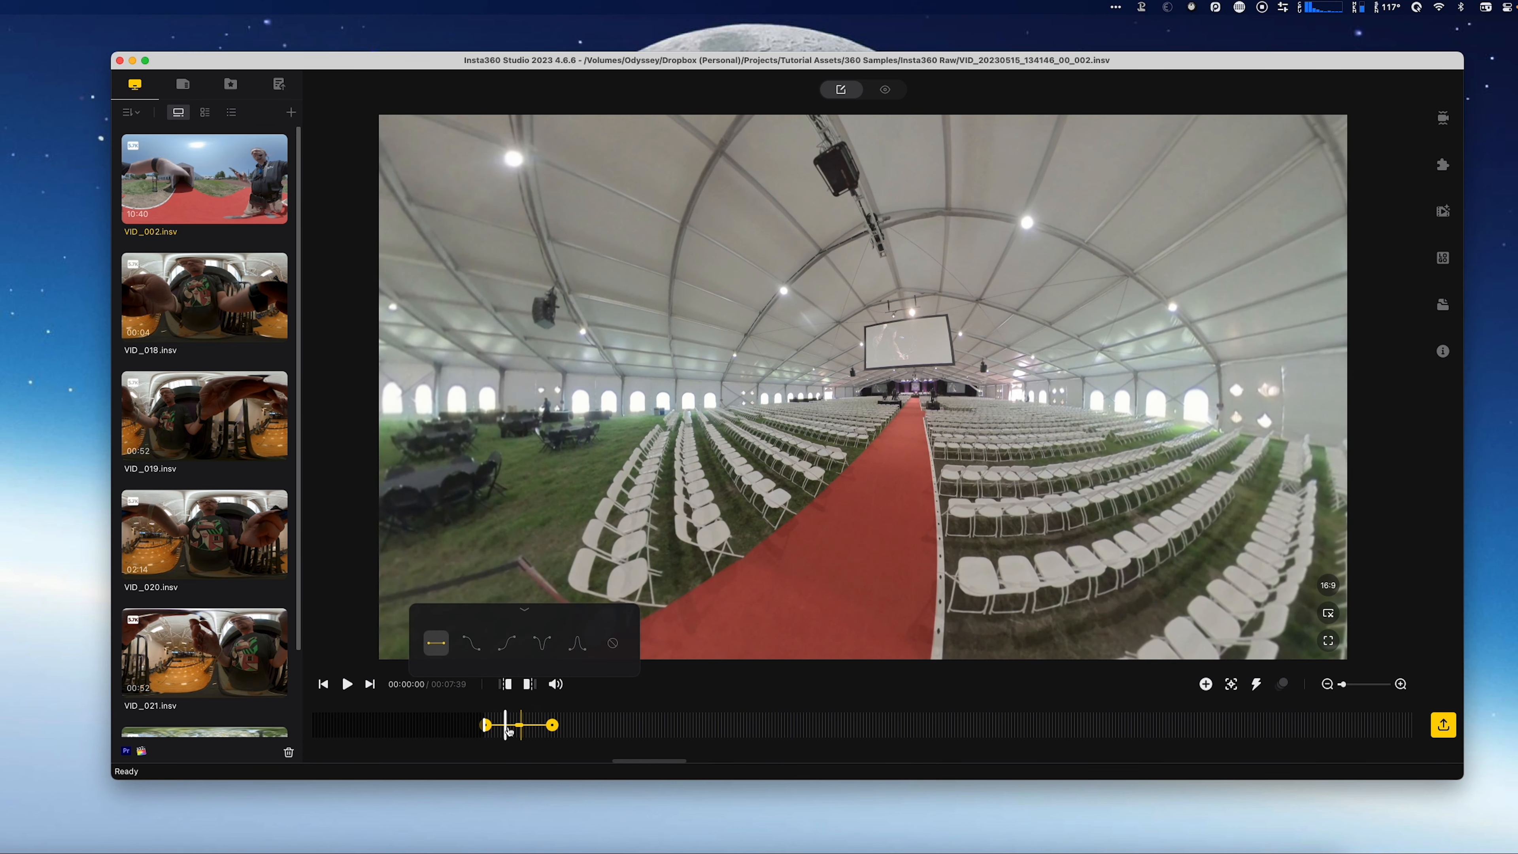
click(472, 646)
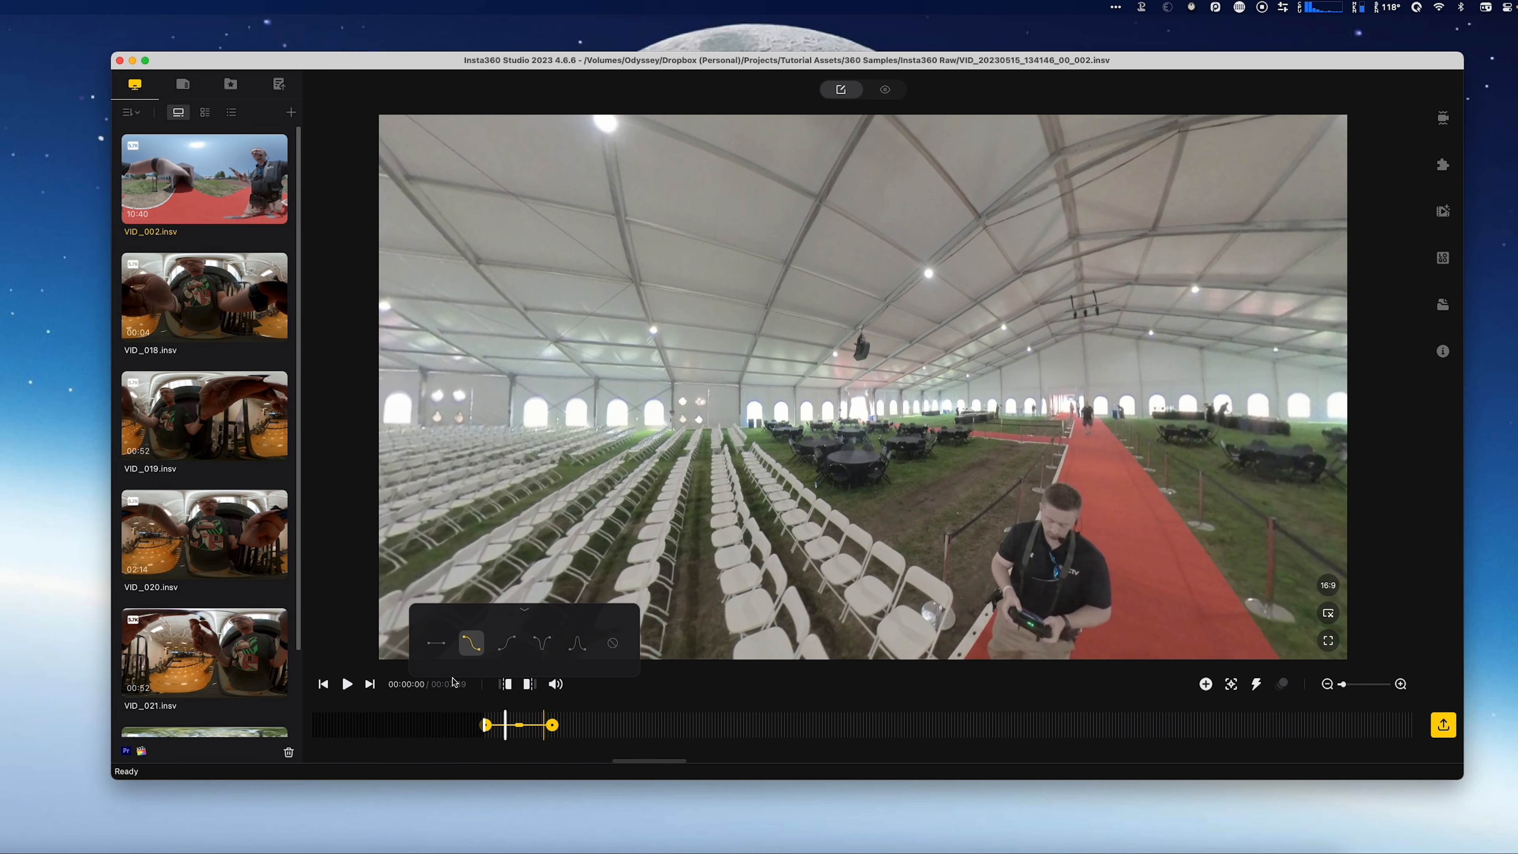
click(490, 738)
key(space)
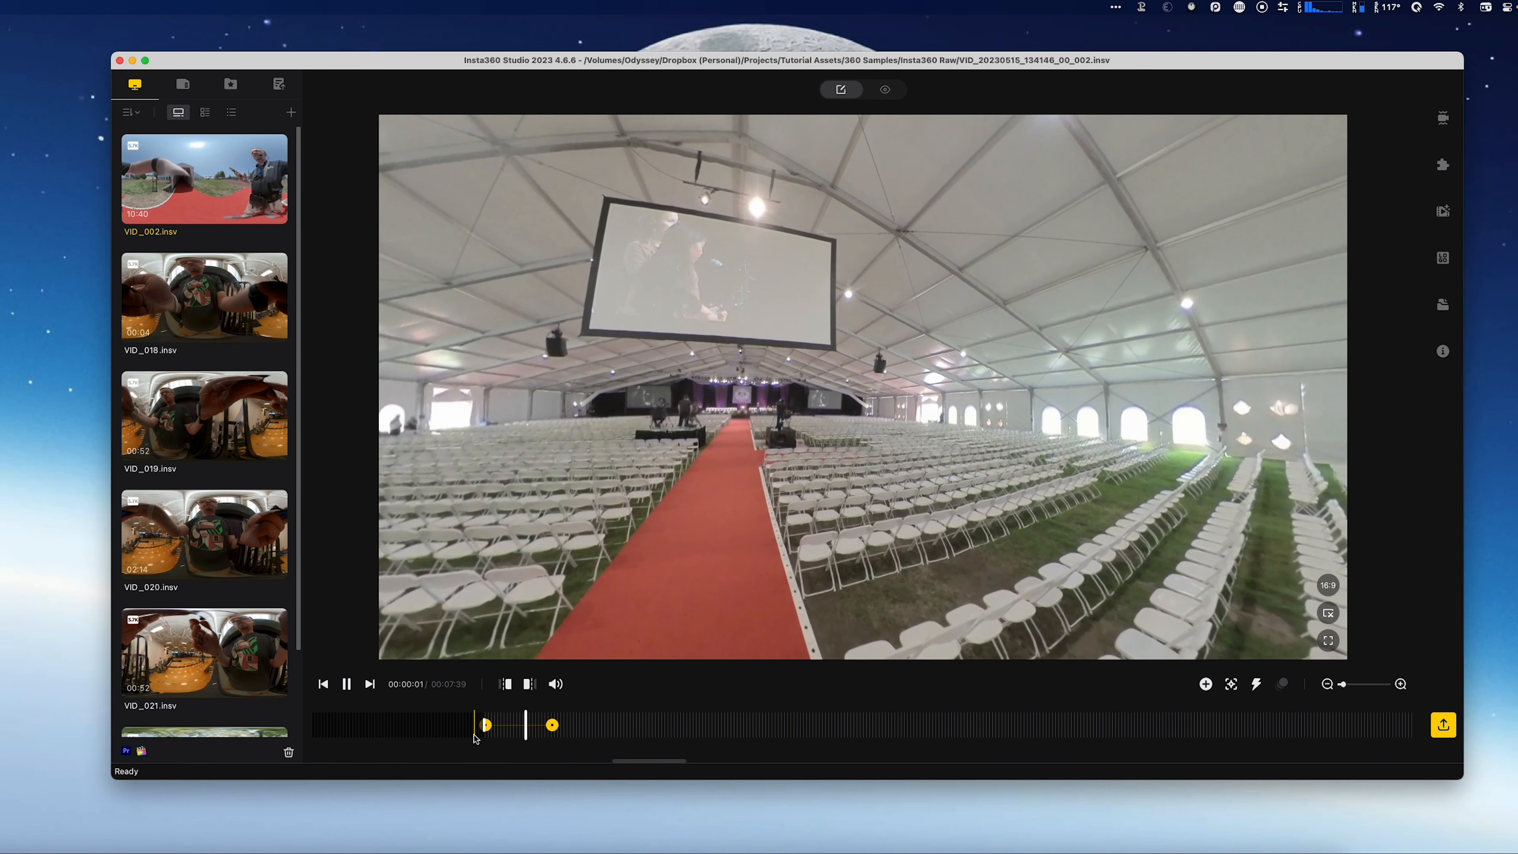
key(space)
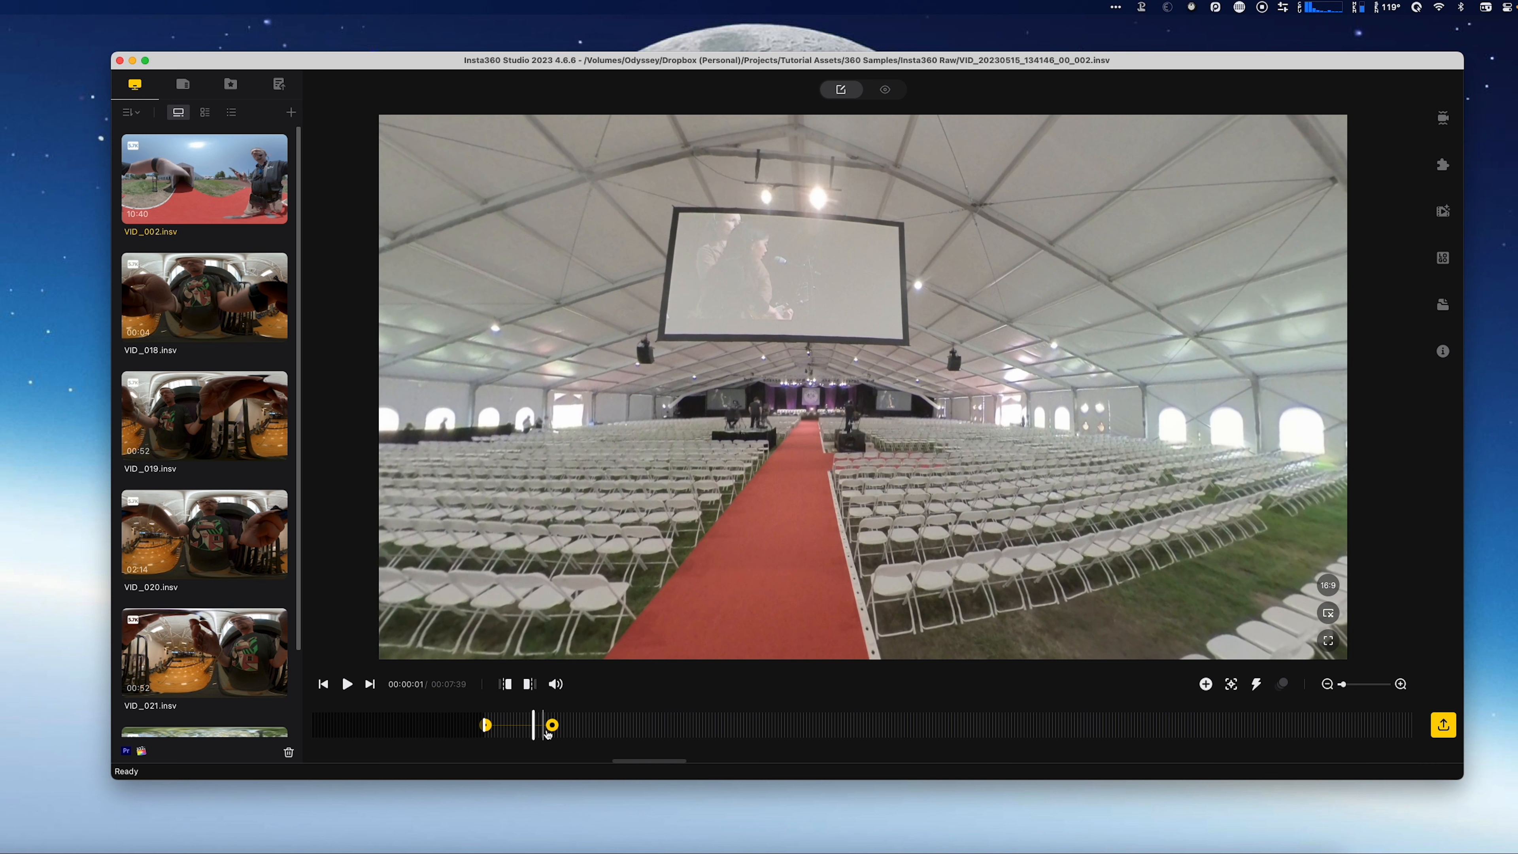
- Add a third keyframe at about 00:00:08, beside the camera platforms, and widen its view of the aisle and stage
drag(548, 735, 715, 733)
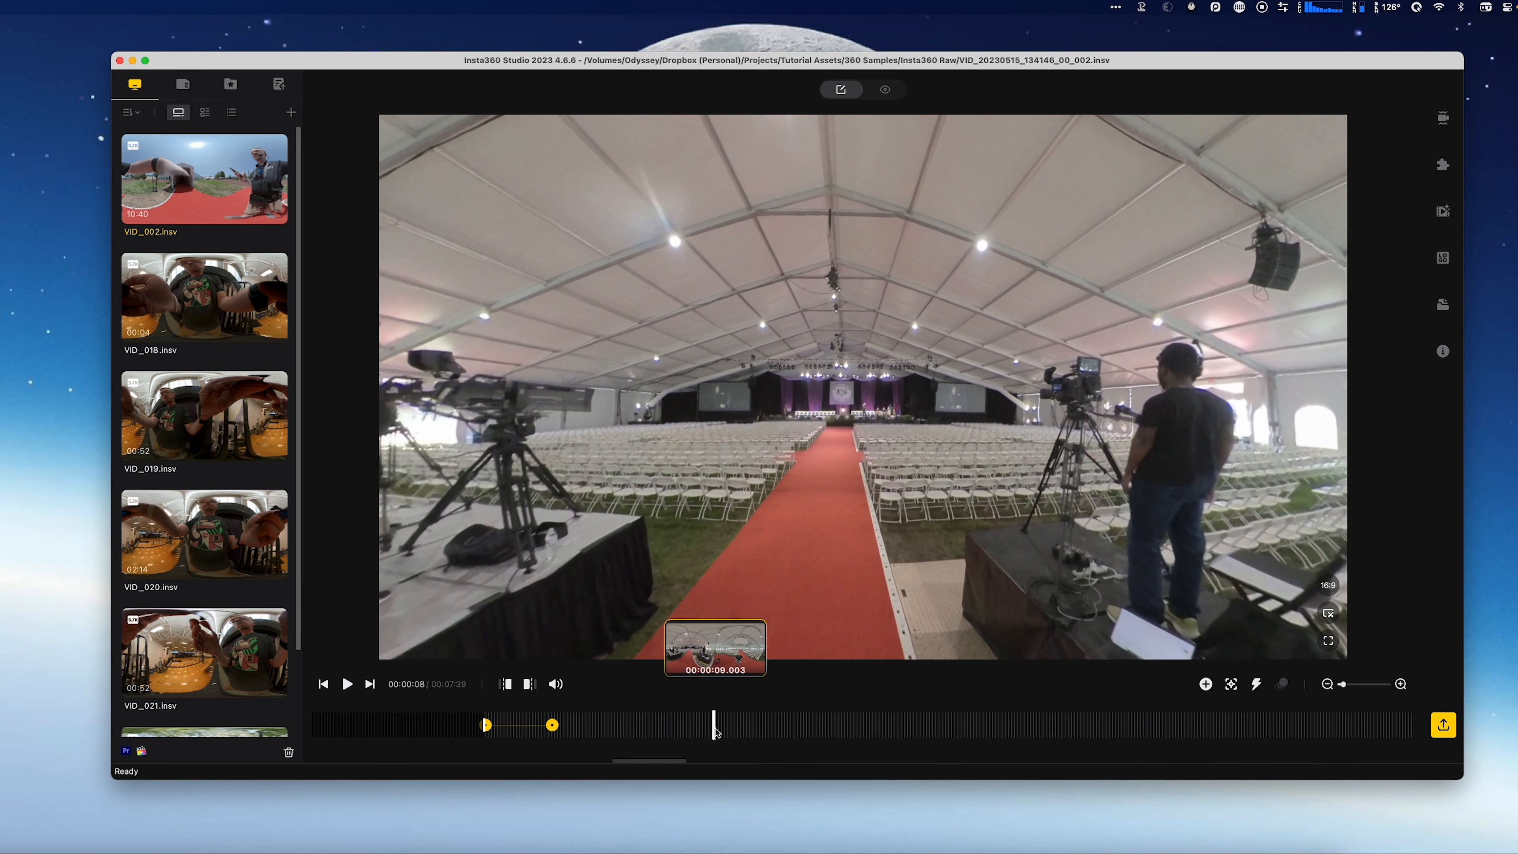
click(1212, 688)
scroll(750, 496, down, 5)
drag(750, 496, 670, 506)
- Add a fourth keyframe about 11 seconds in, turn its view back towards the camera operator, and play from the second keyframe
key(space)
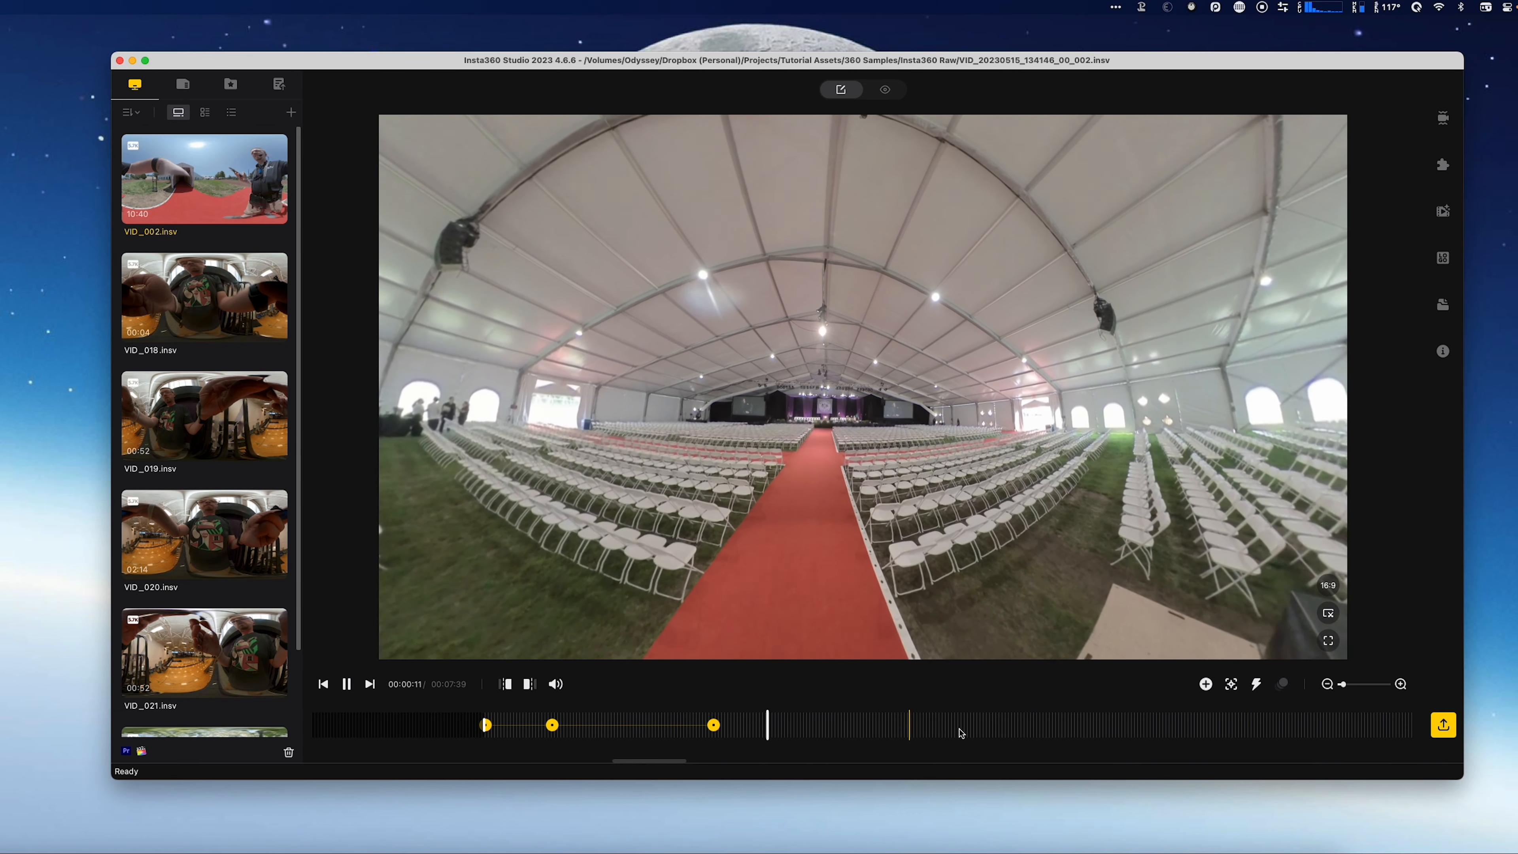
click(1206, 683)
drag(908, 341, 740, 634)
click(552, 725)
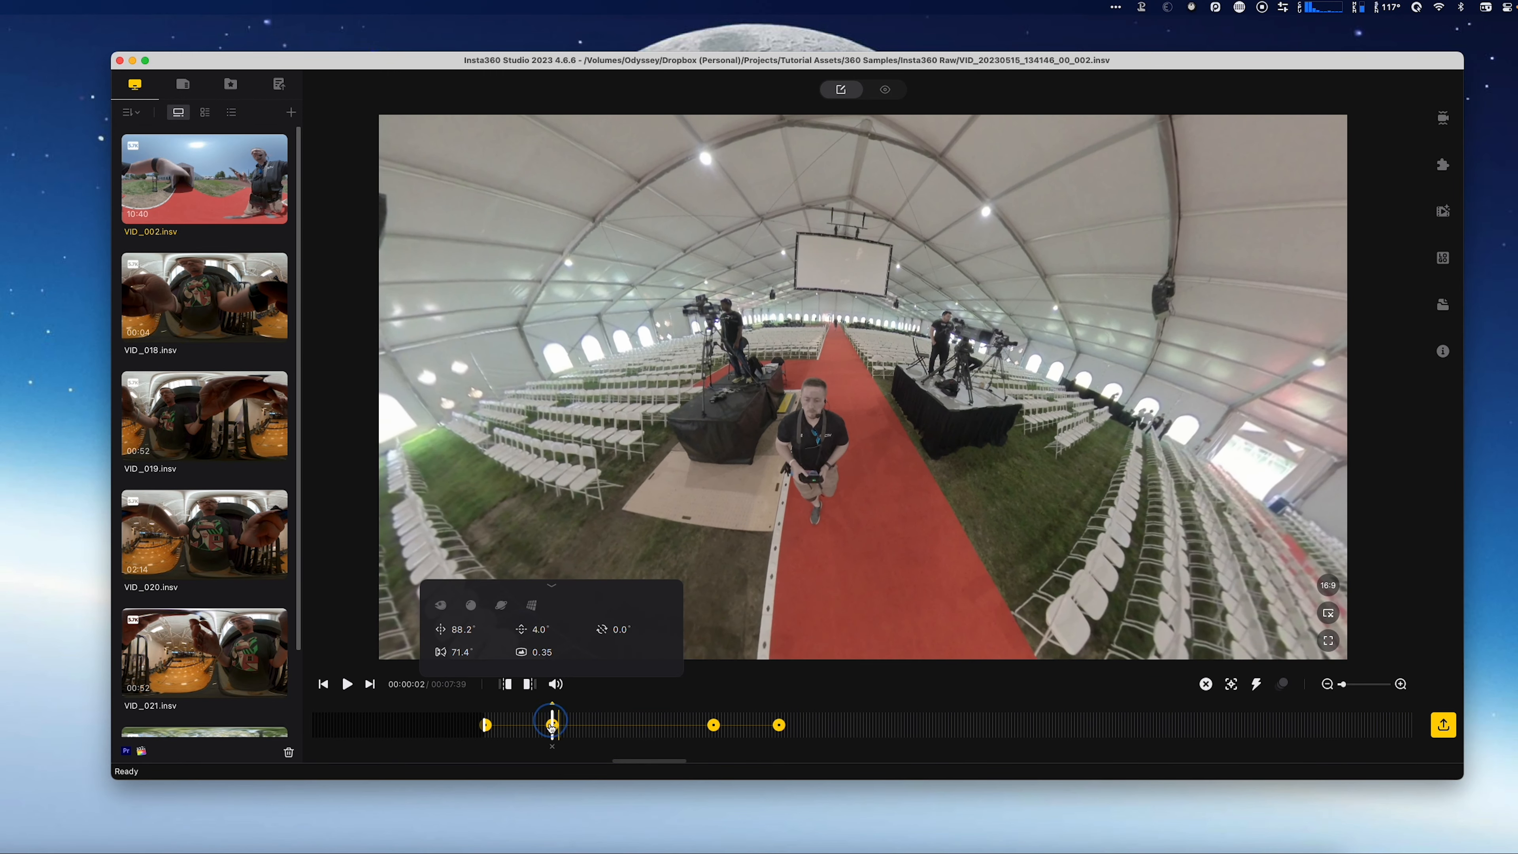
key(space)
key(space)
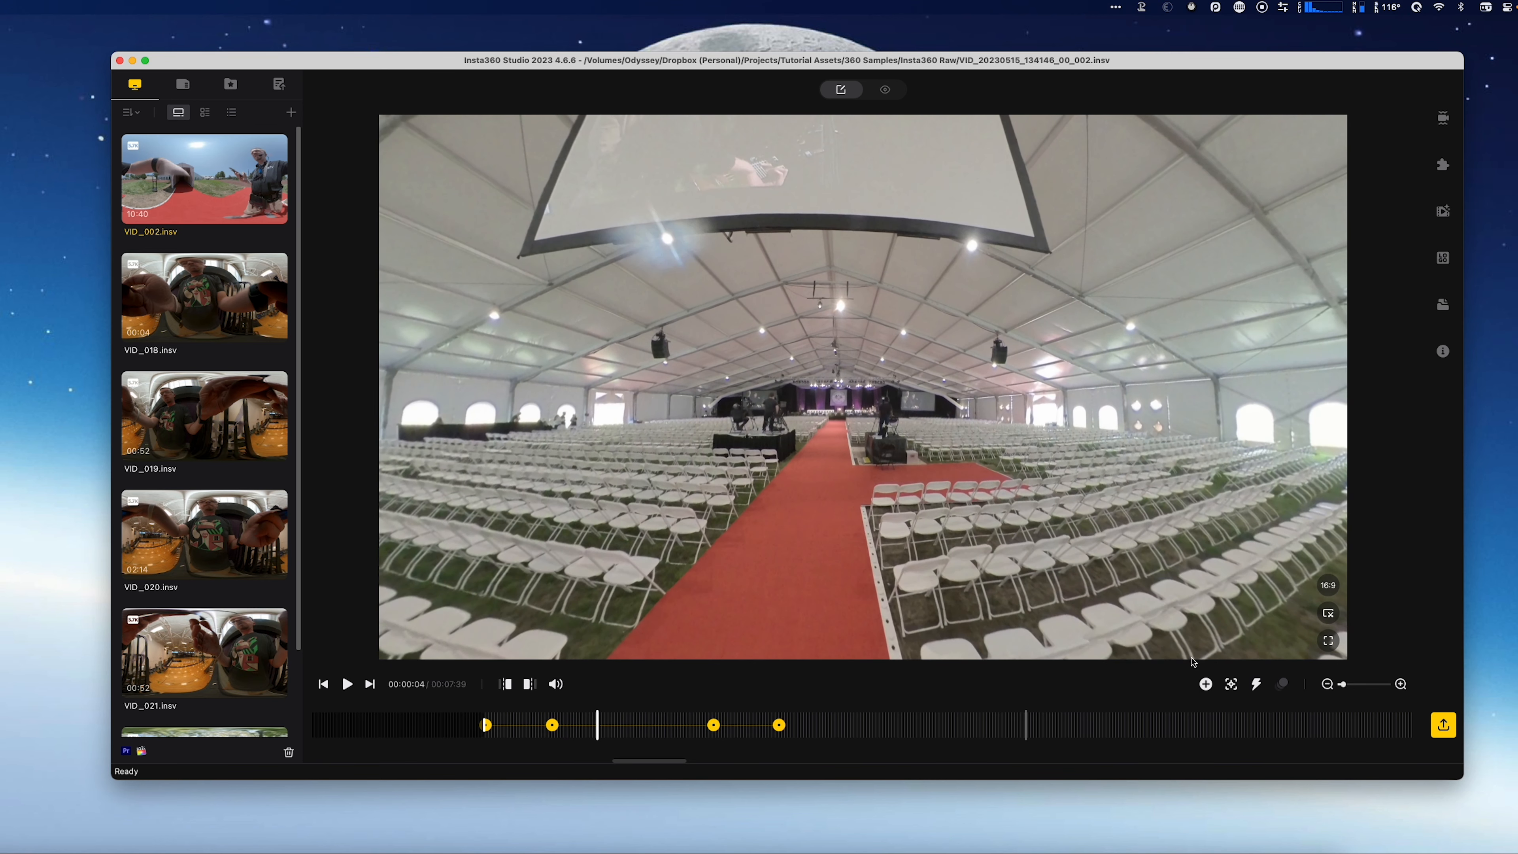
- Speed up the section from the first to the third keyframe with motion blur on, and play it back
click(487, 724)
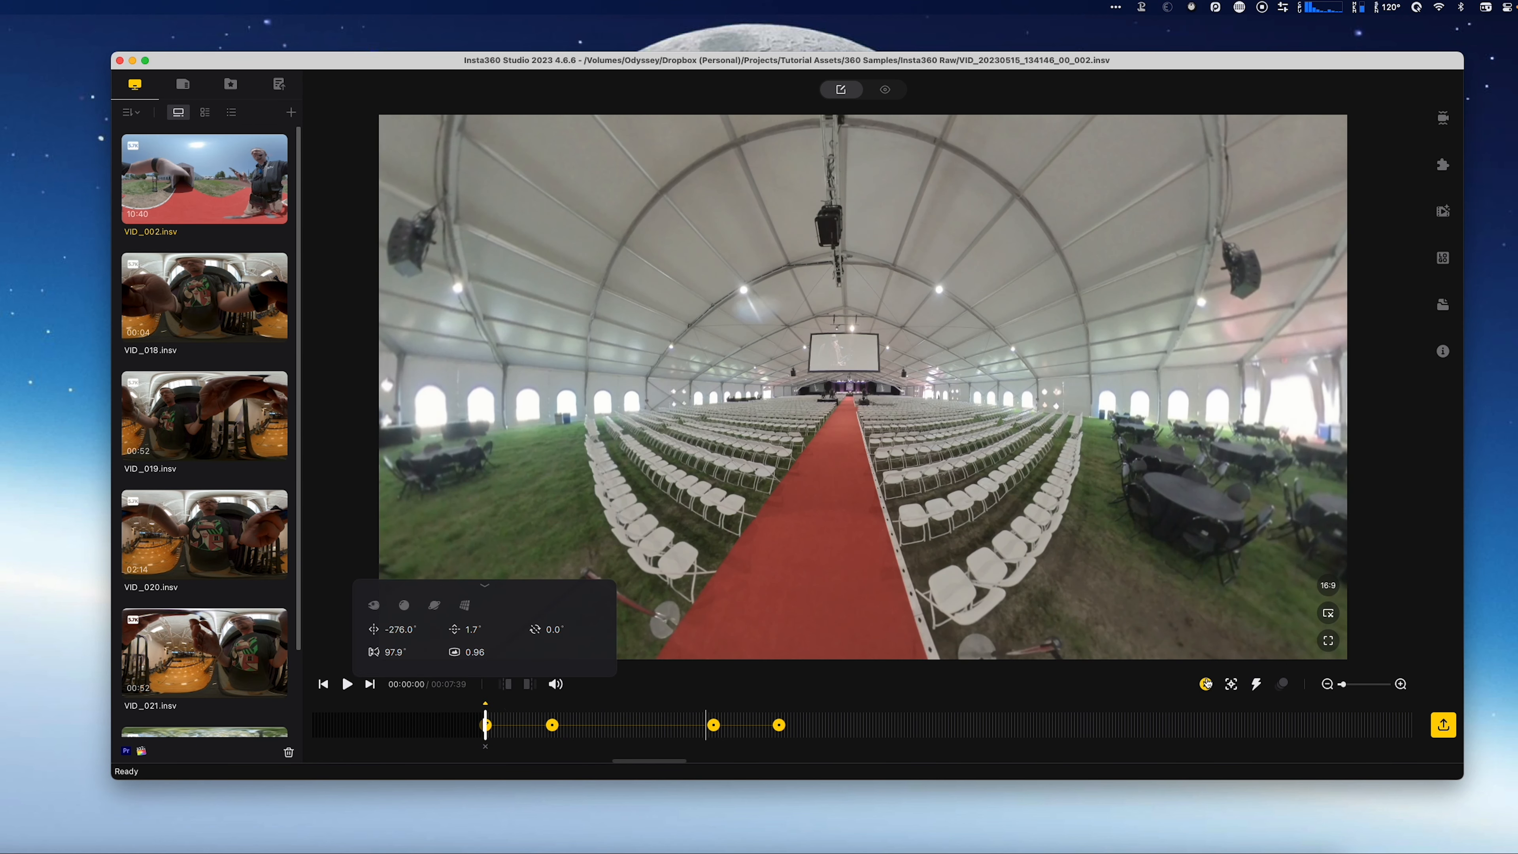
click(1258, 685)
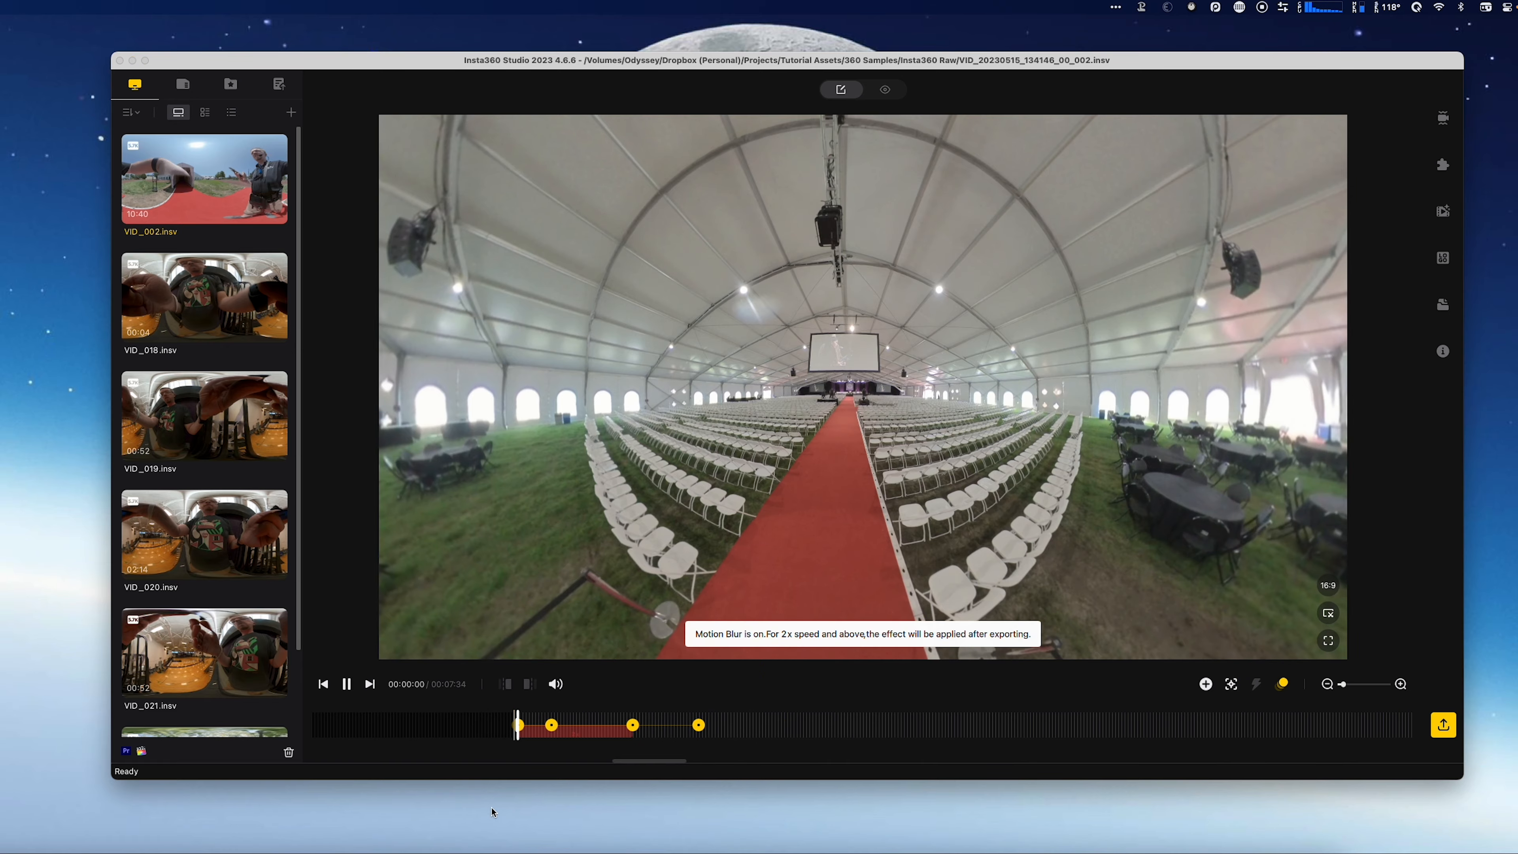
key(space)
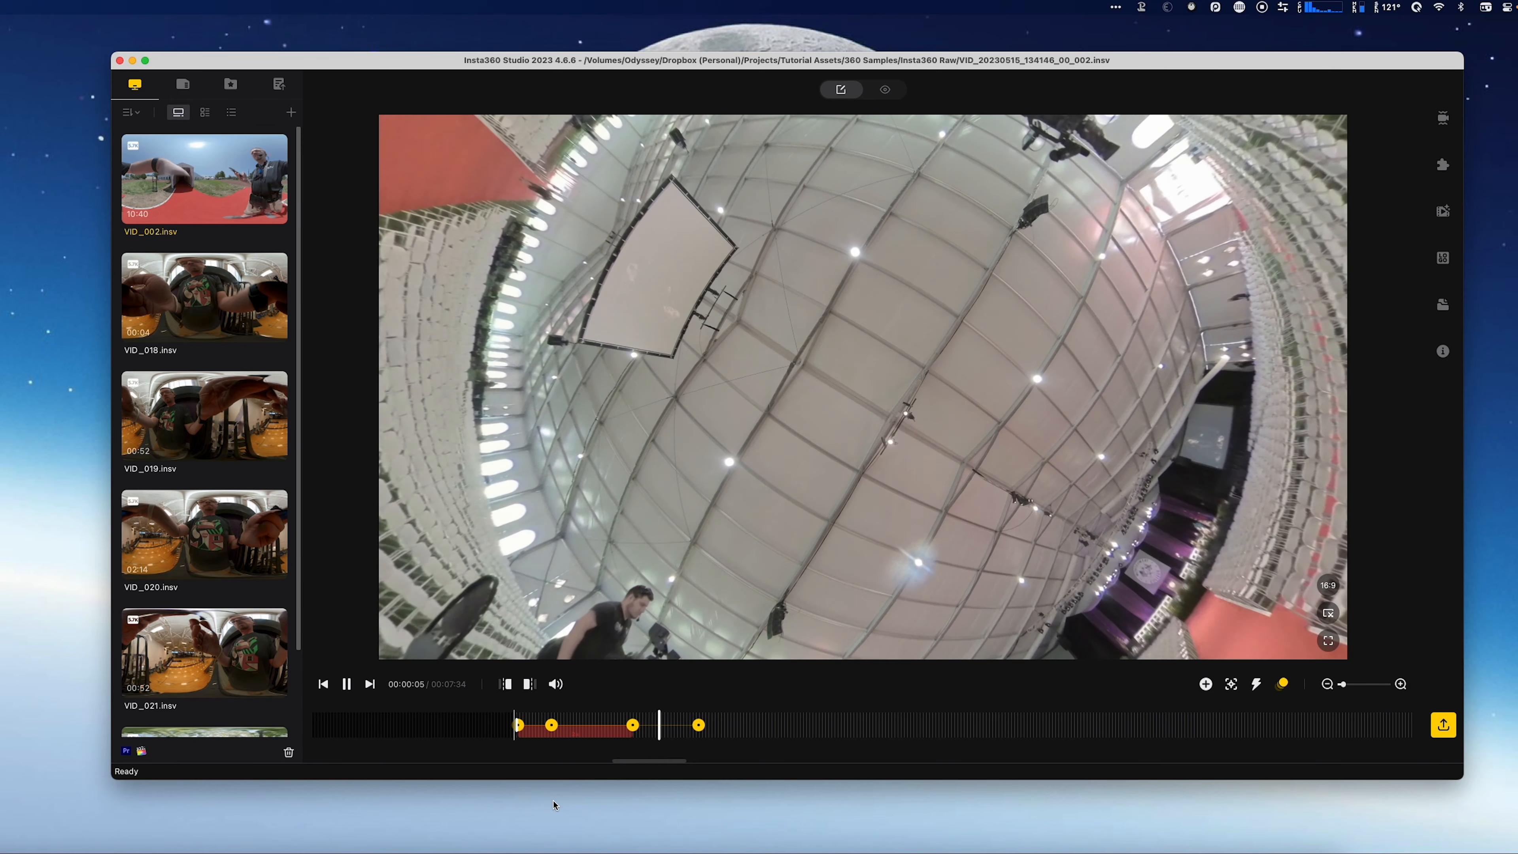
key(space)
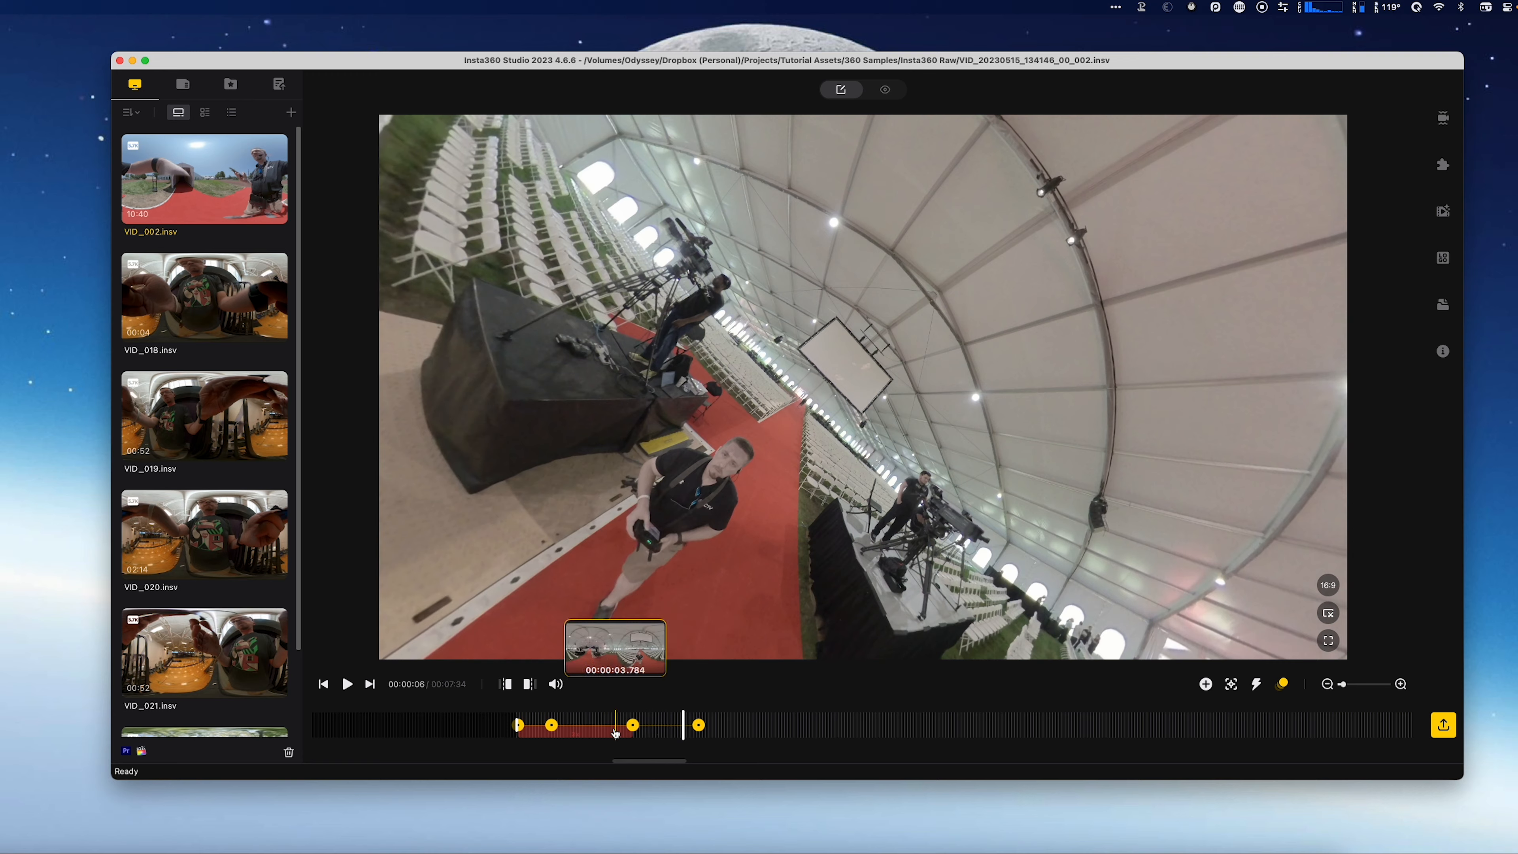
- Apply the Fade-In Fade-Out transition between the third and fourth keyframes and play back the turn
click(618, 748)
key(space)
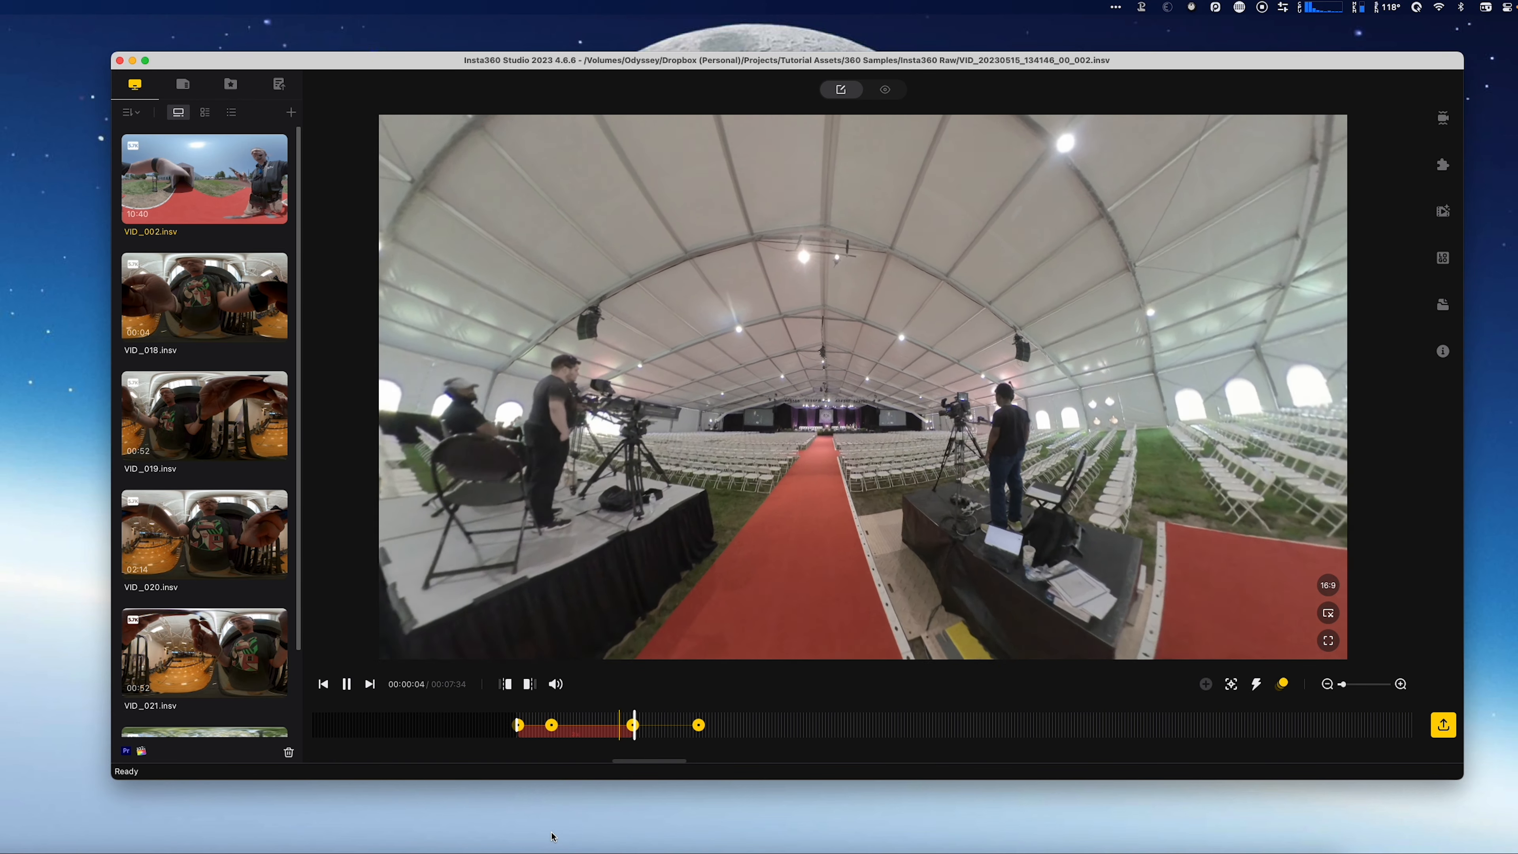
key(space)
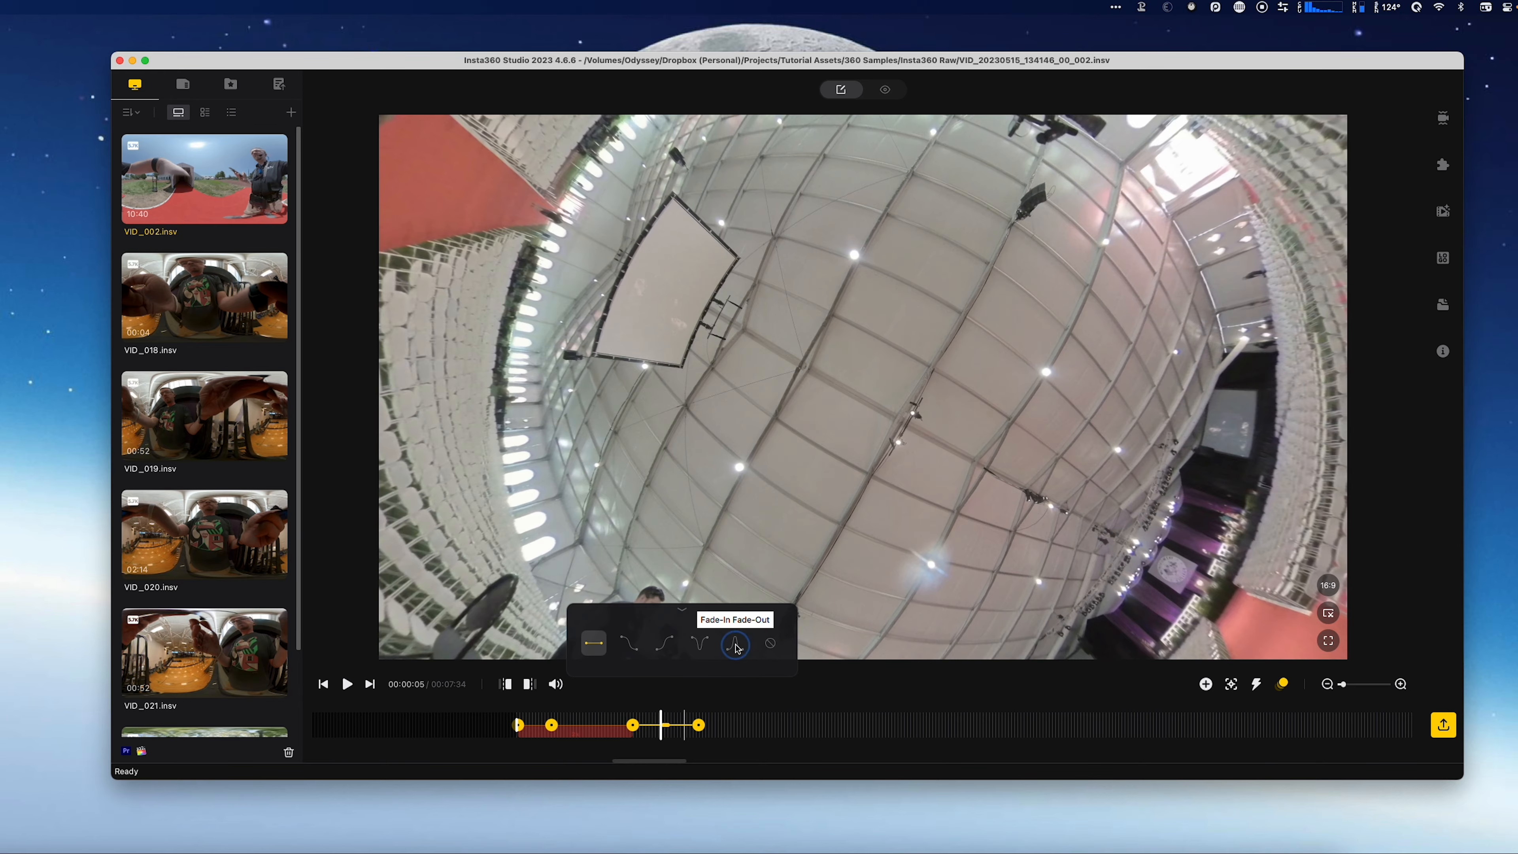
click(736, 645)
click(609, 742)
key(space)
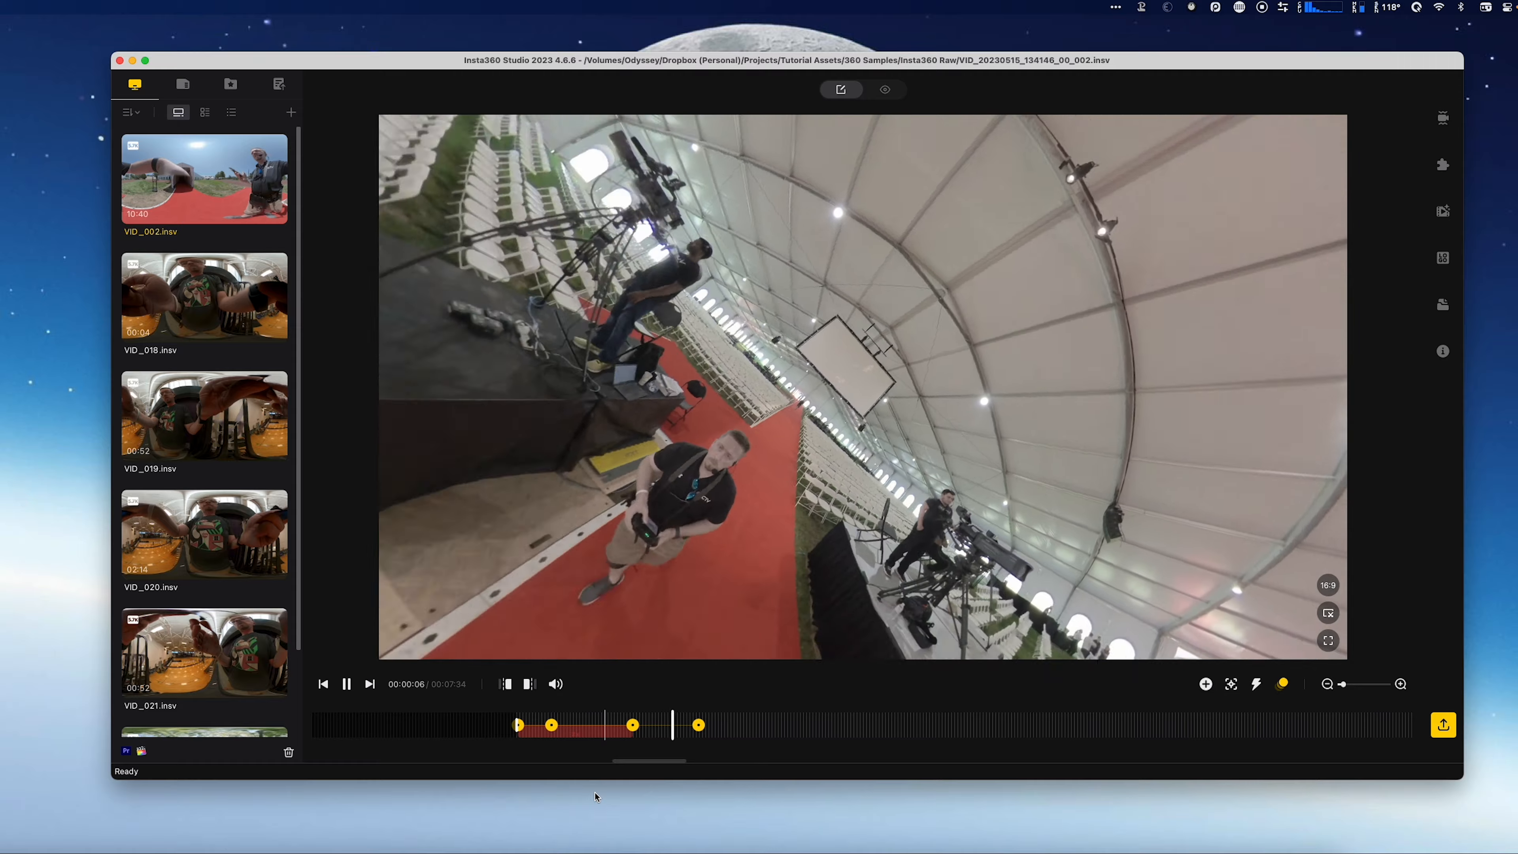
key(space)
- Add a fifth keyframe at about 00:00:09 with a 136.6° field of view and 1.01 distortion, and scrub back to review the move
drag(746, 726, 779, 725)
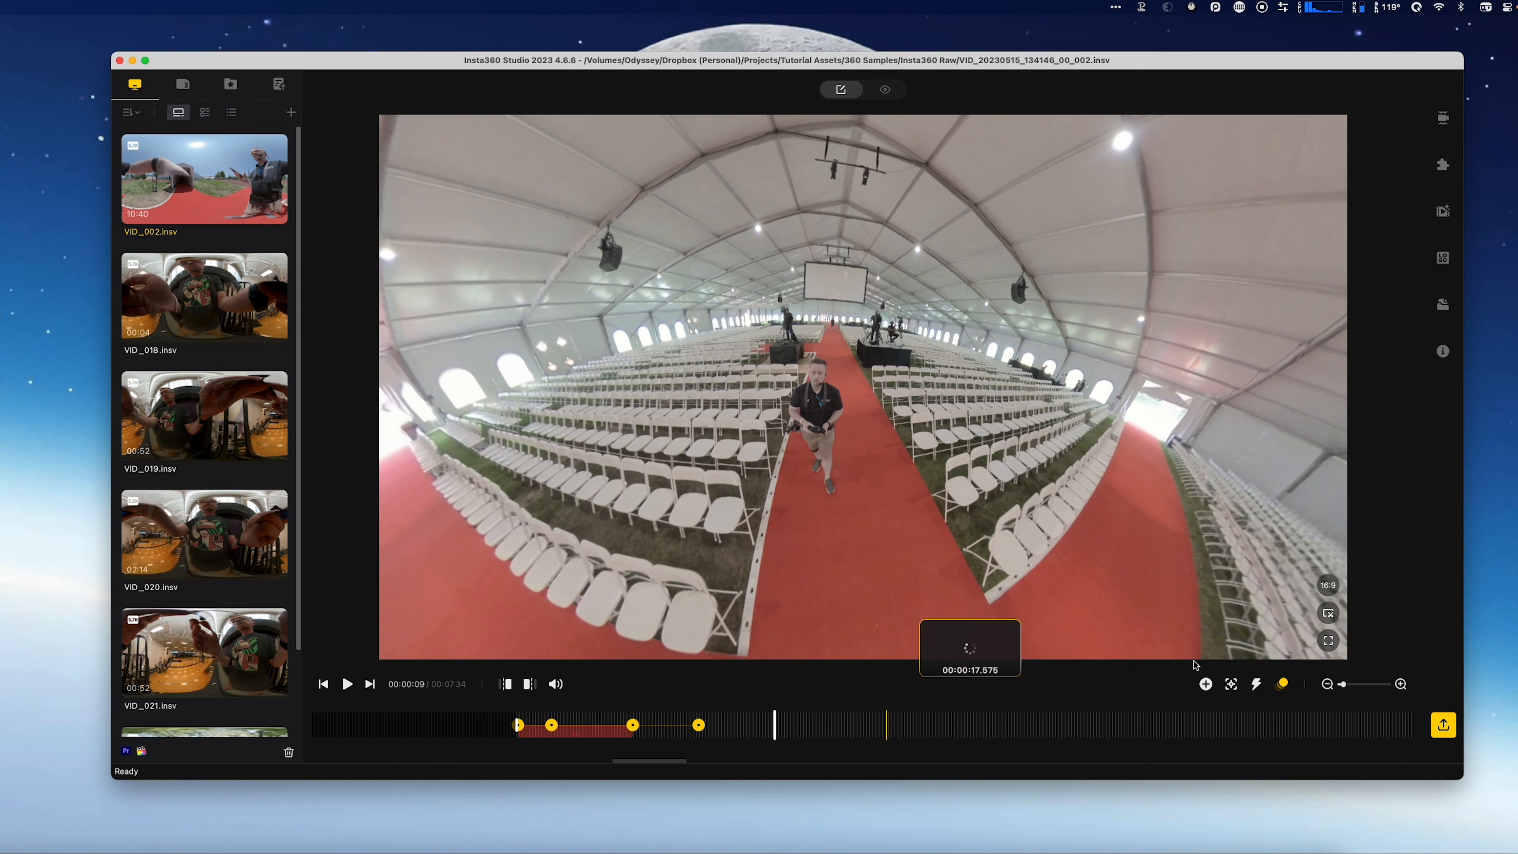
click(1205, 684)
scroll(960, 525, down, 3)
scroll(960, 526, down, 5)
scroll(909, 576, up, 4)
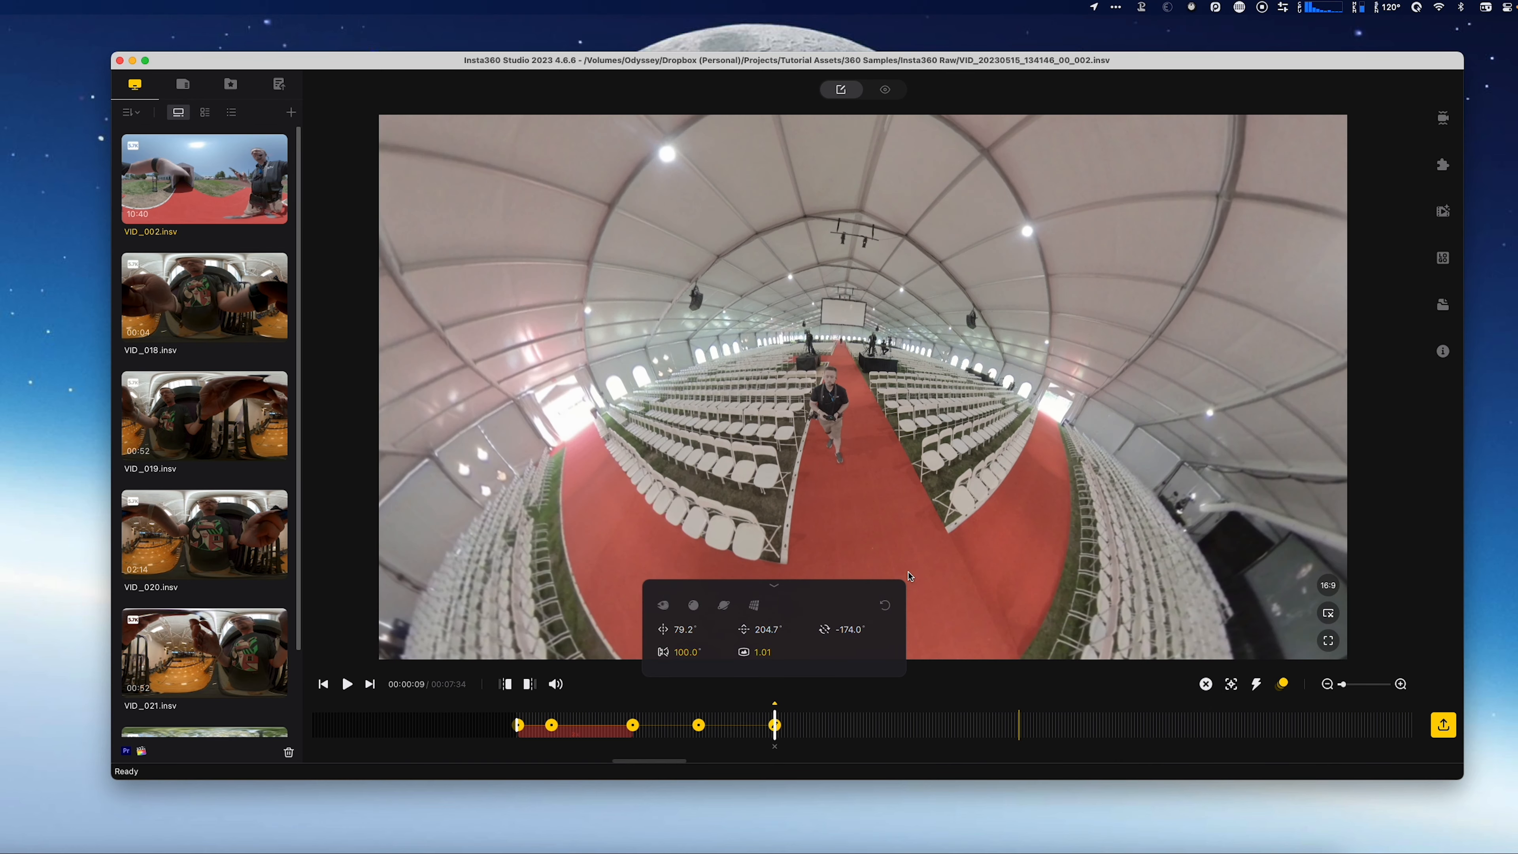
drag(697, 661, 918, 646)
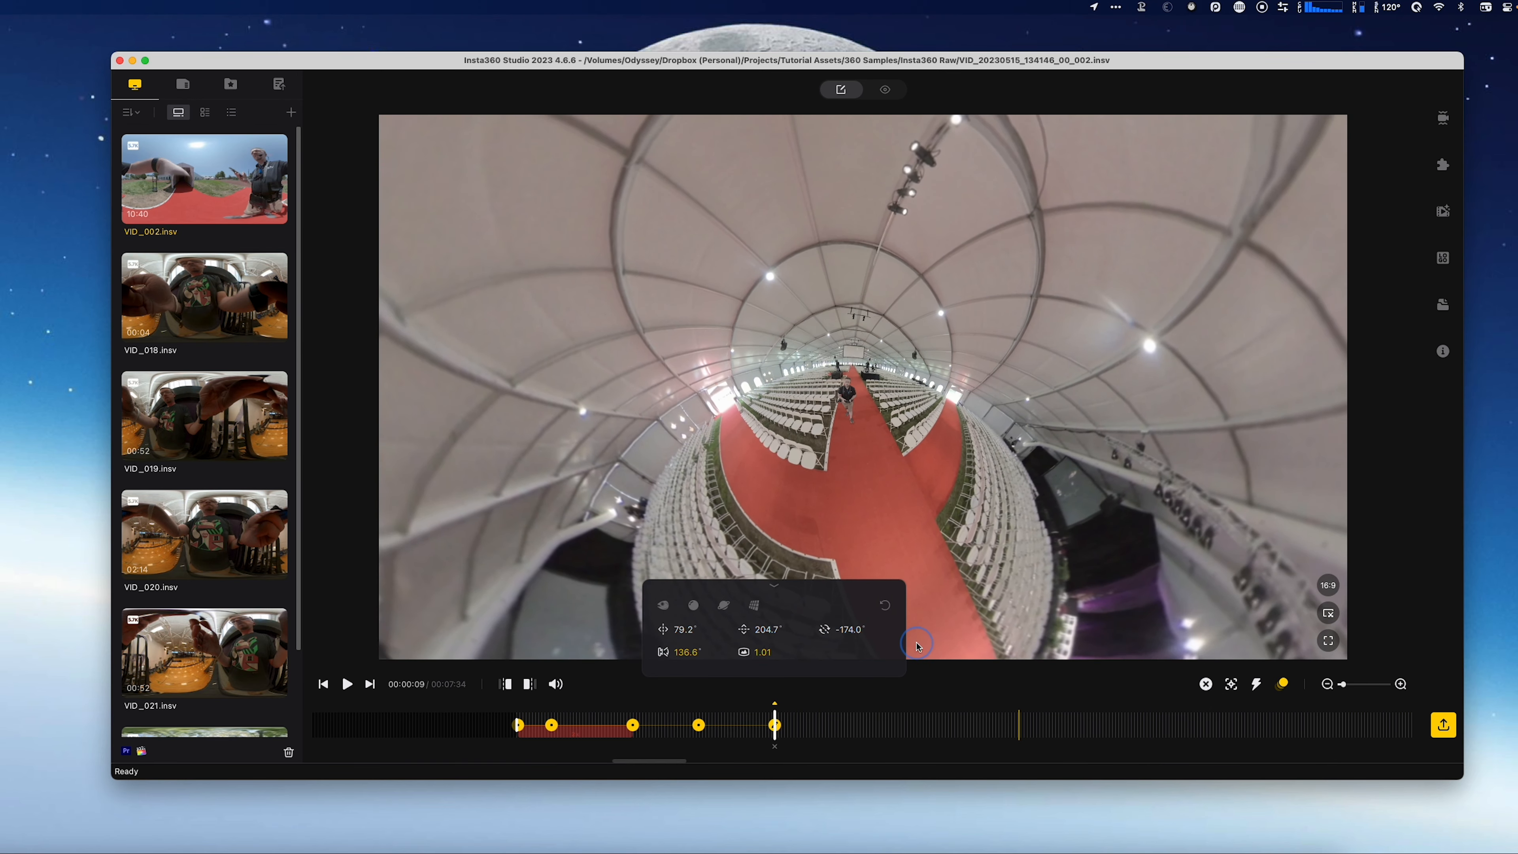
drag(743, 629, 742, 629)
drag(779, 745, 571, 715)
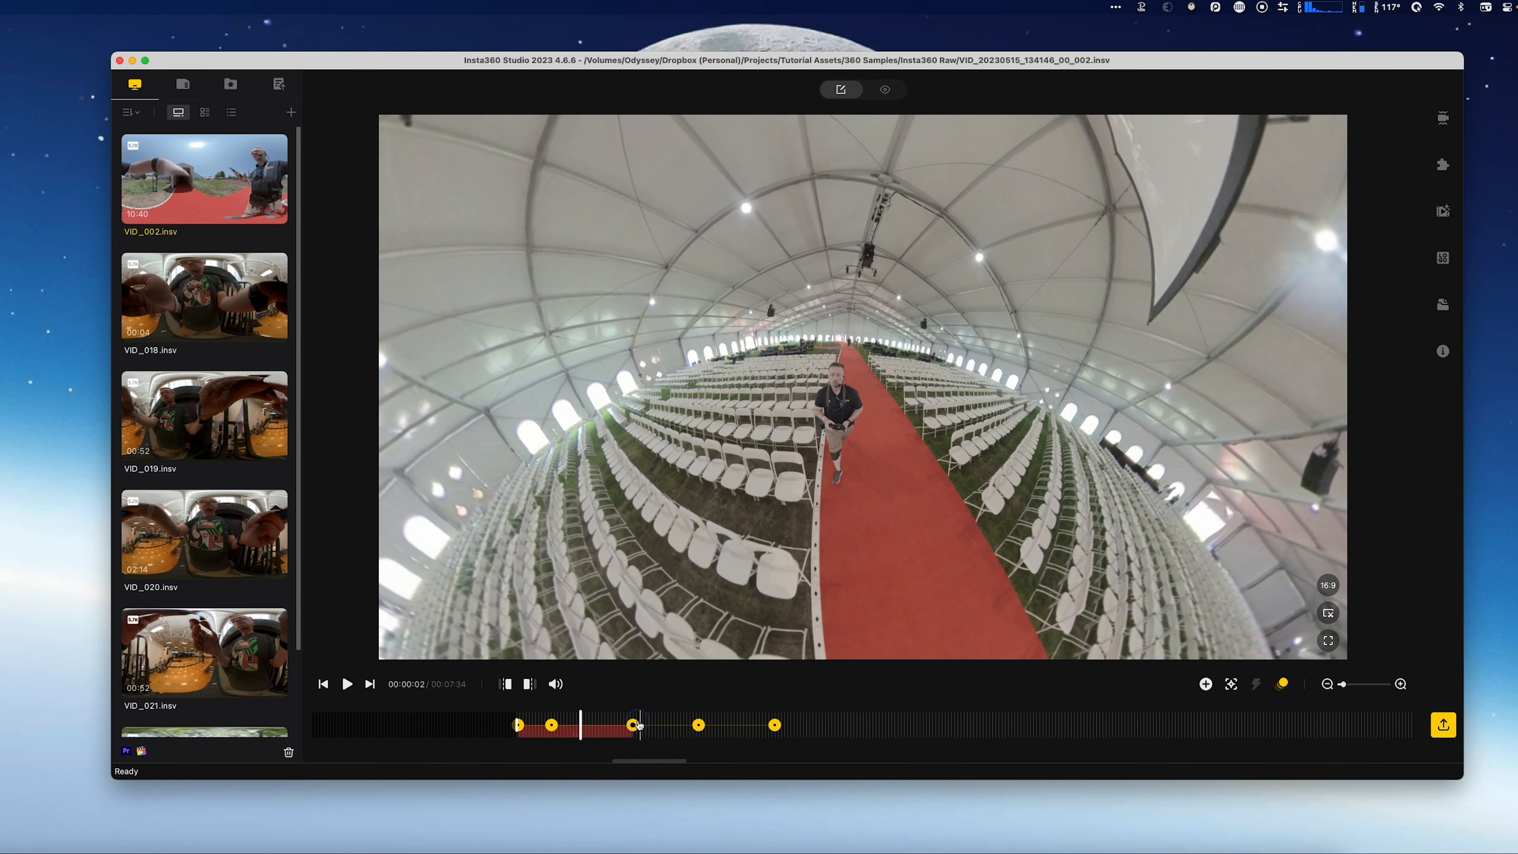
- Add a sixth keyframe at about 00:00:11 with a 177.0° field of view and 0.56 distortion, and play back the move
click(698, 725)
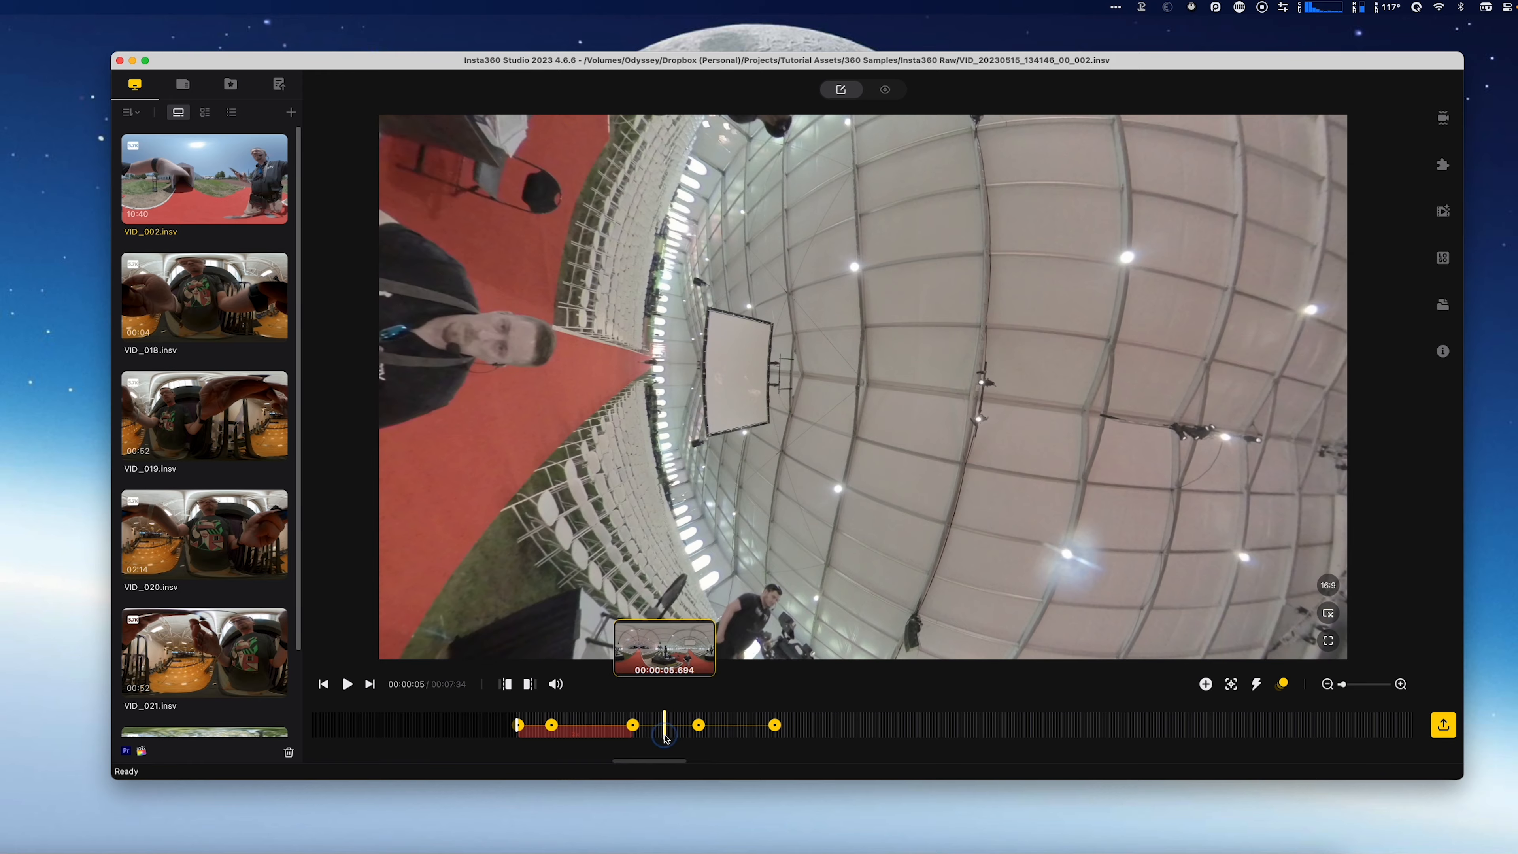
drag(665, 739, 811, 738)
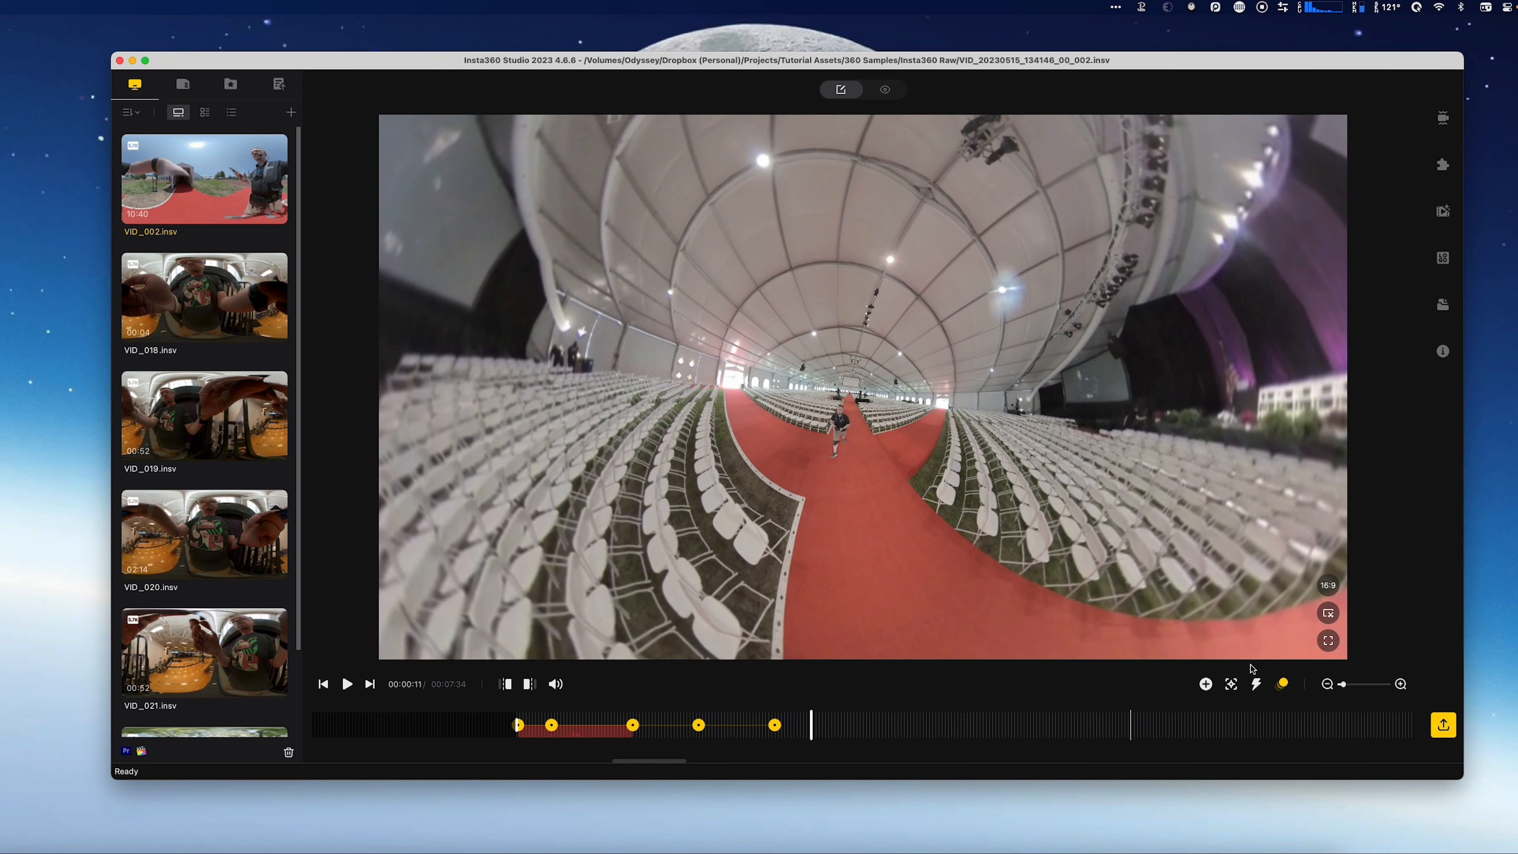
click(1204, 685)
drag(725, 652, 789, 653)
click(827, 652)
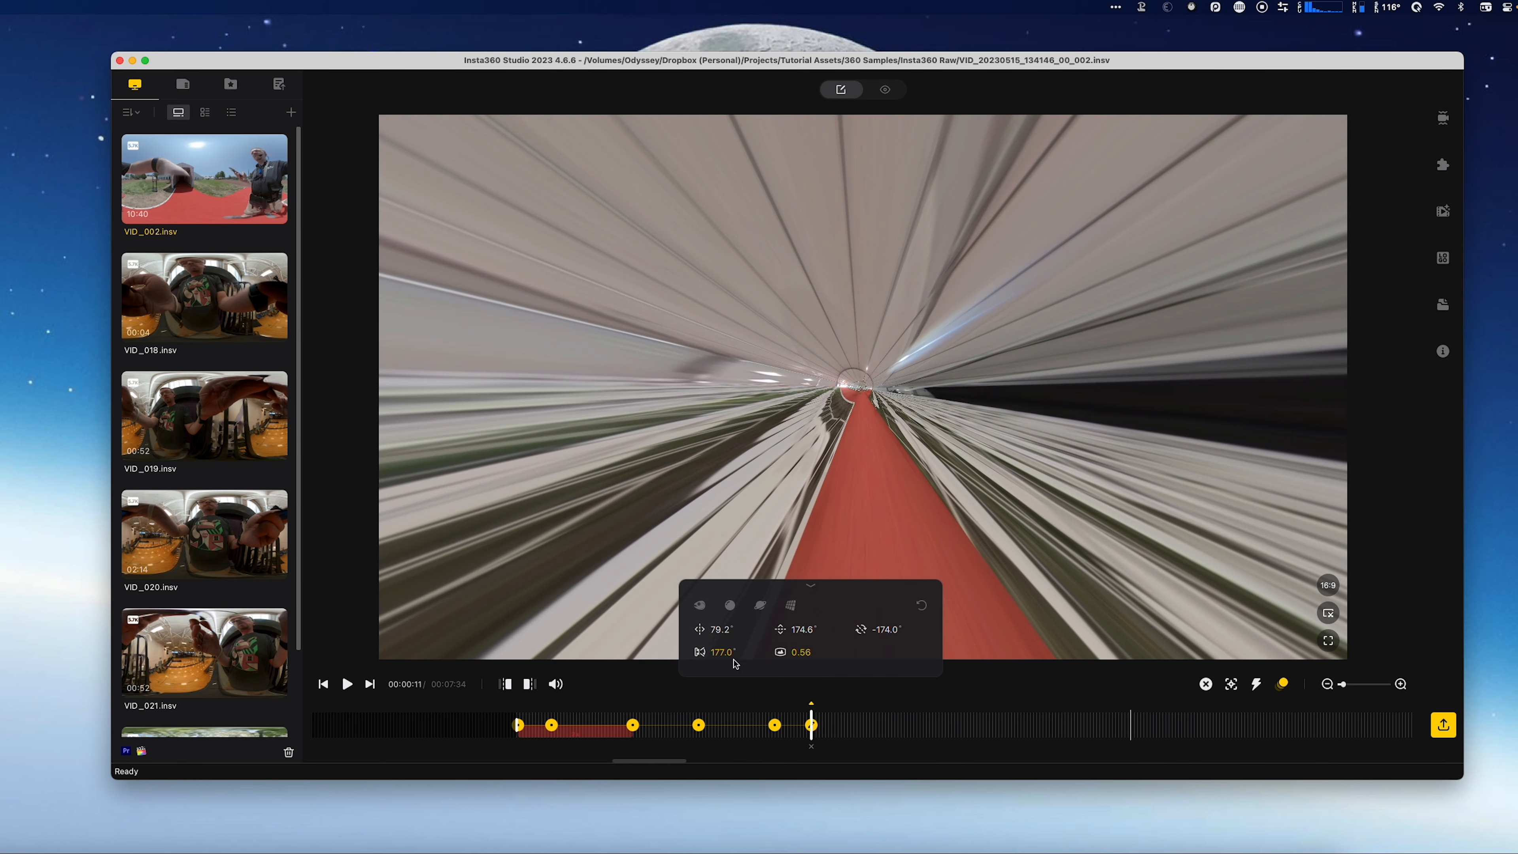
click(776, 726)
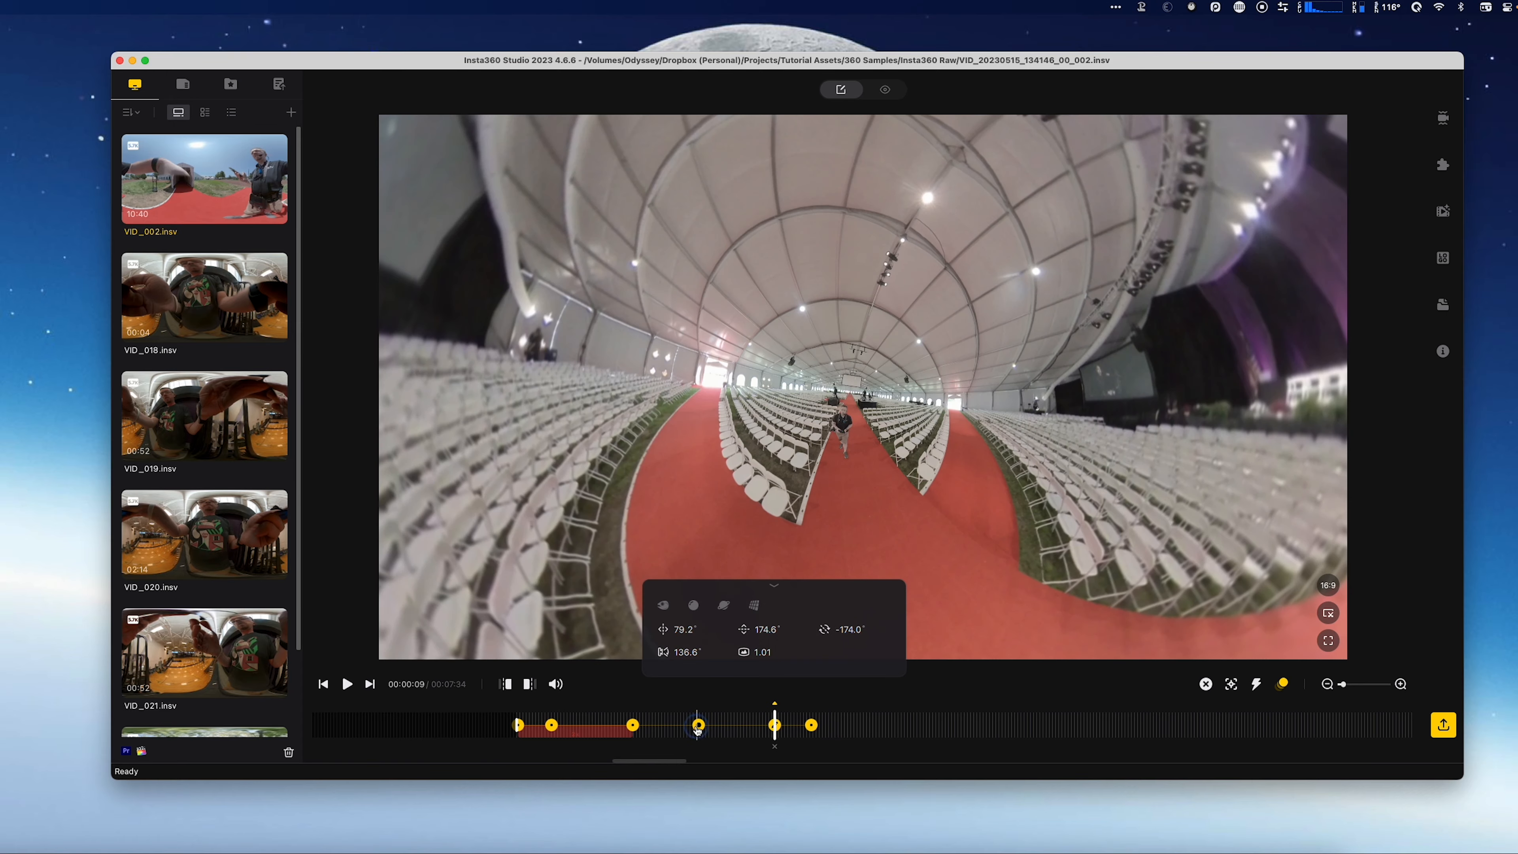
click(698, 726)
key(space)
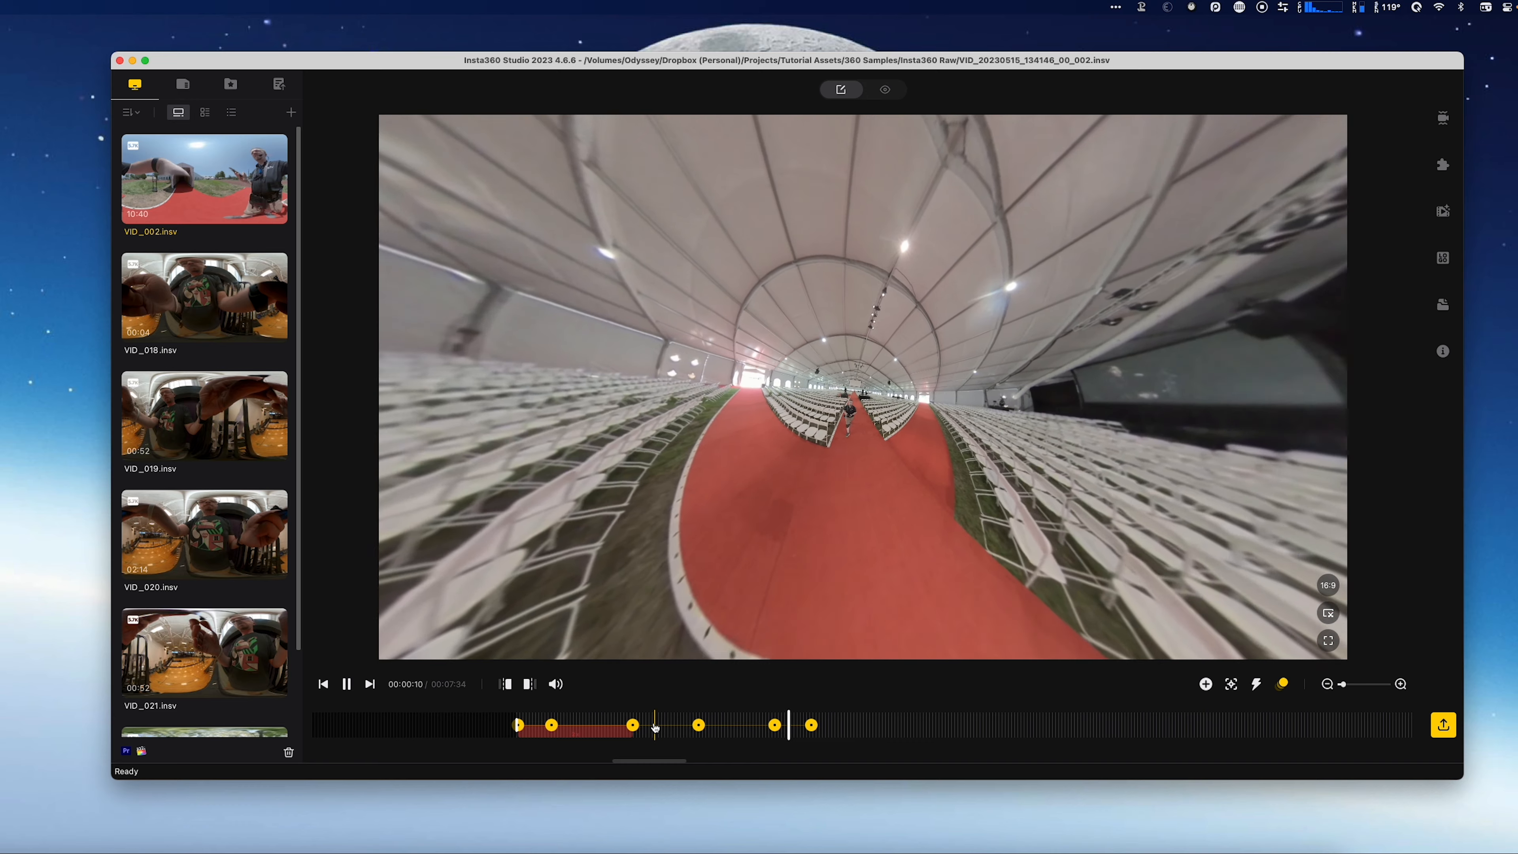
- Trim the tent clip's end at about 00:00:13 and open the video export settings
click(528, 684)
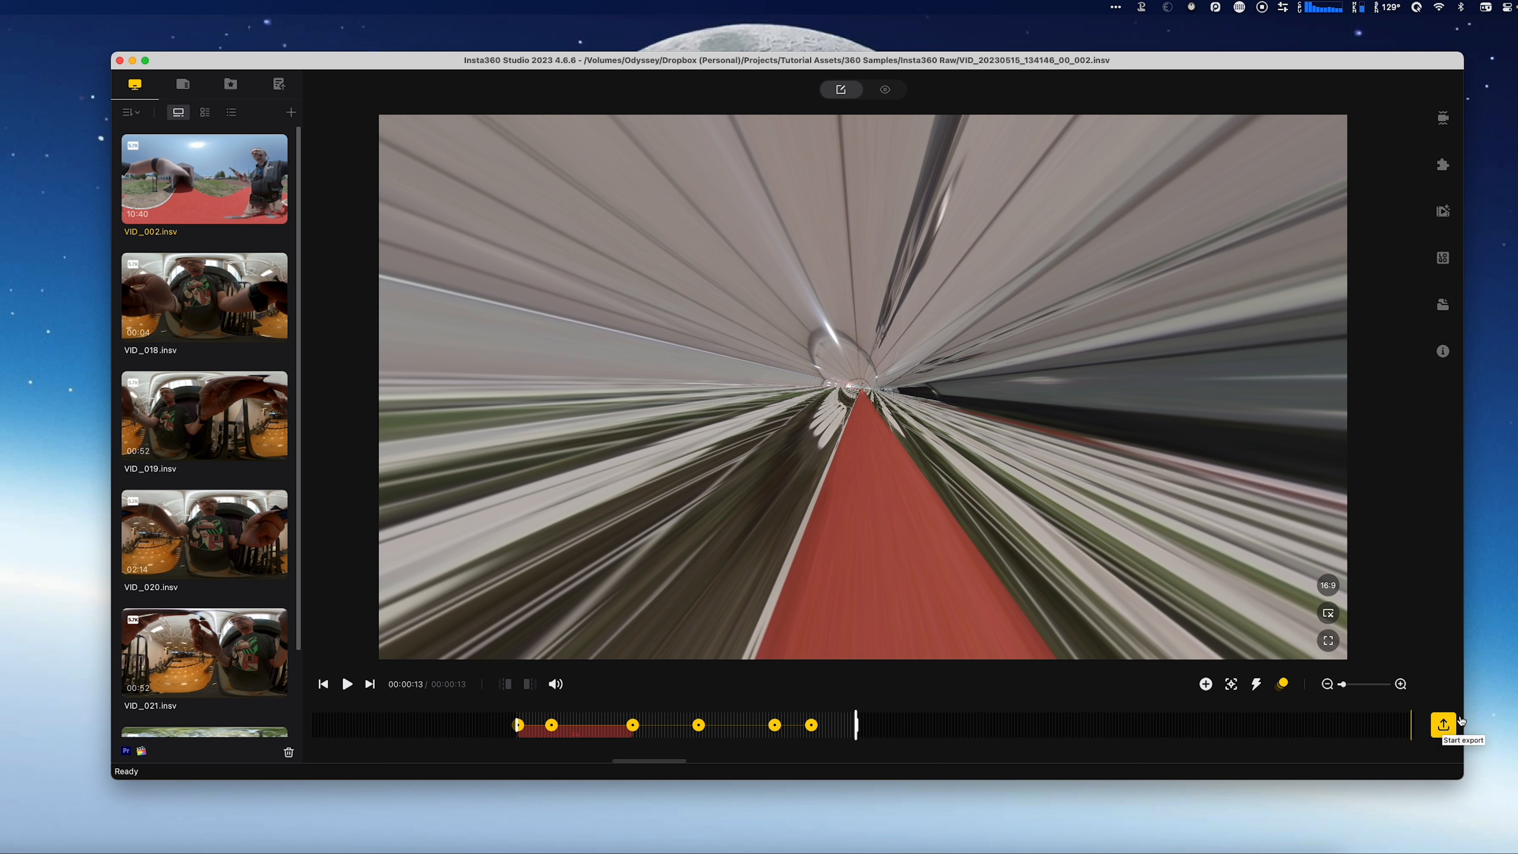
click(1443, 724)
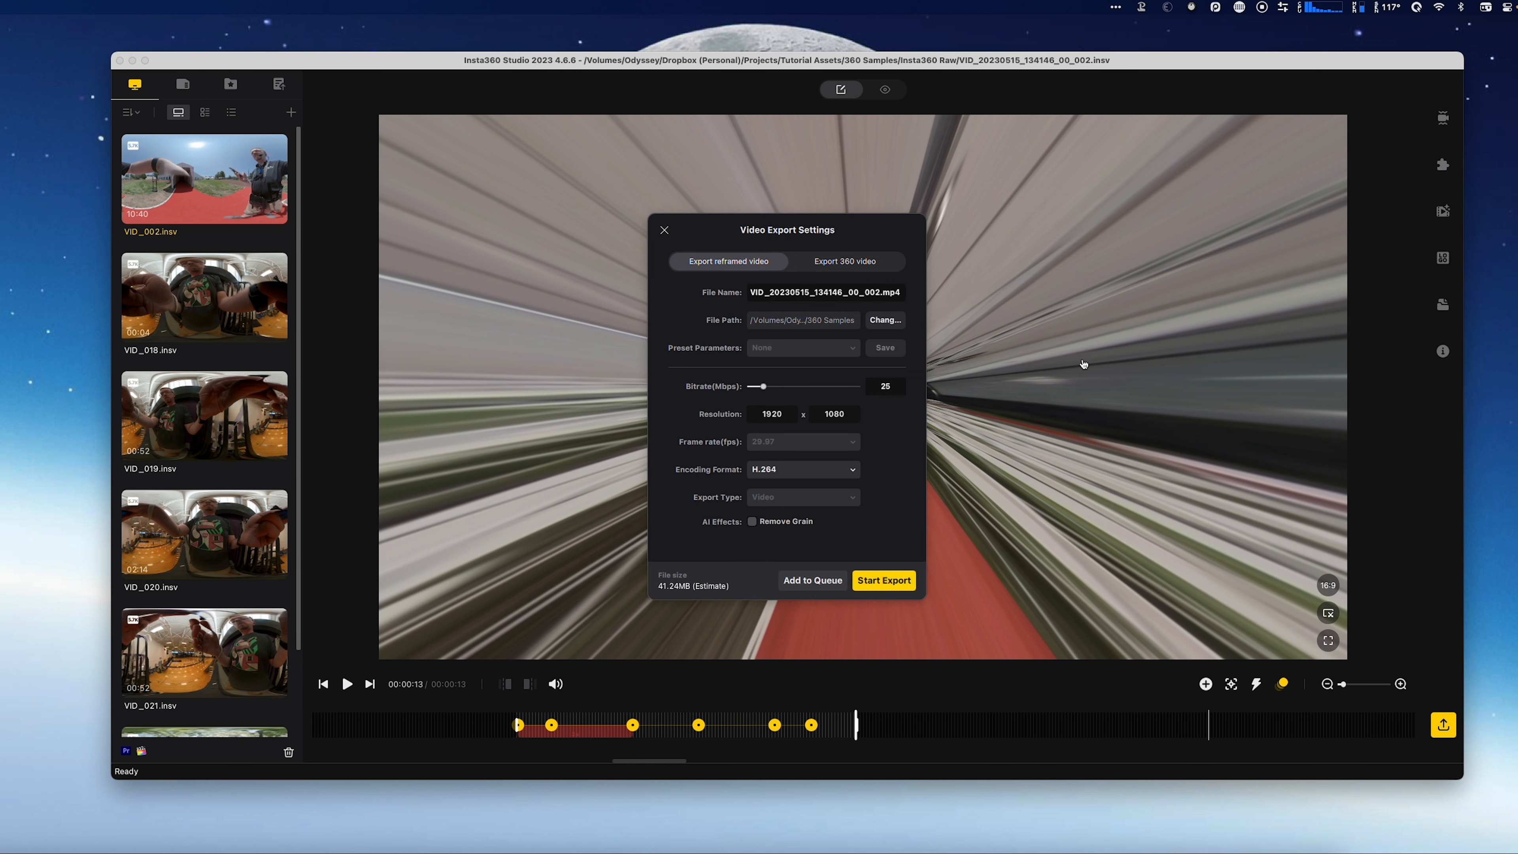
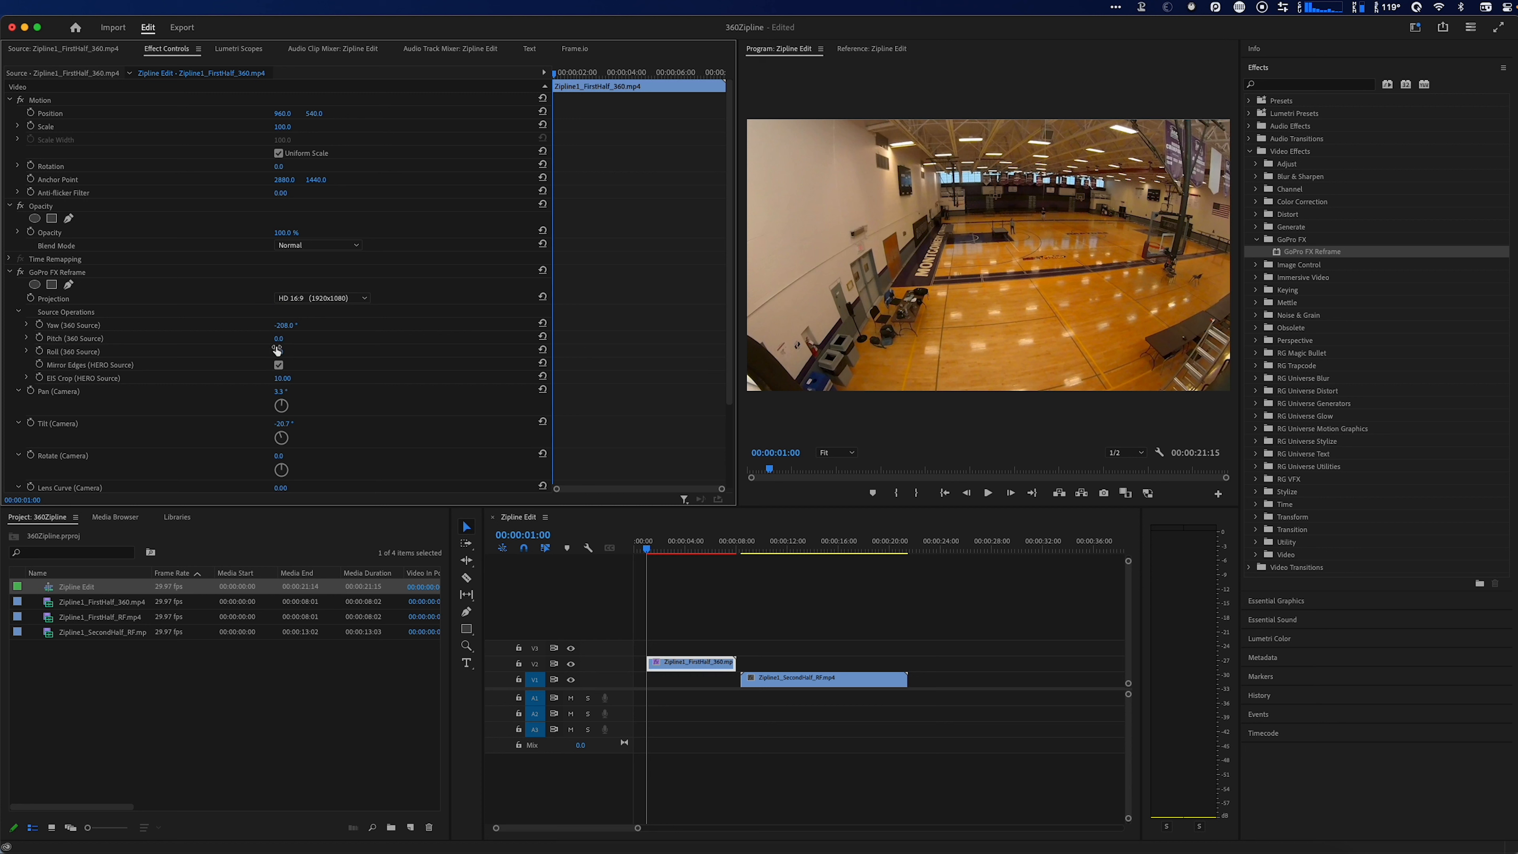
- In Premiere Pro, set the GoPro FX Reframe source pitch to -11.0° and the camera tilt to 0° on the Zipline1_FirstHalf_360 clip
mouse_move(278, 338)
mouse_down()
mouse_move(299, 338)
mouse_move(258, 338)
mouse_up()
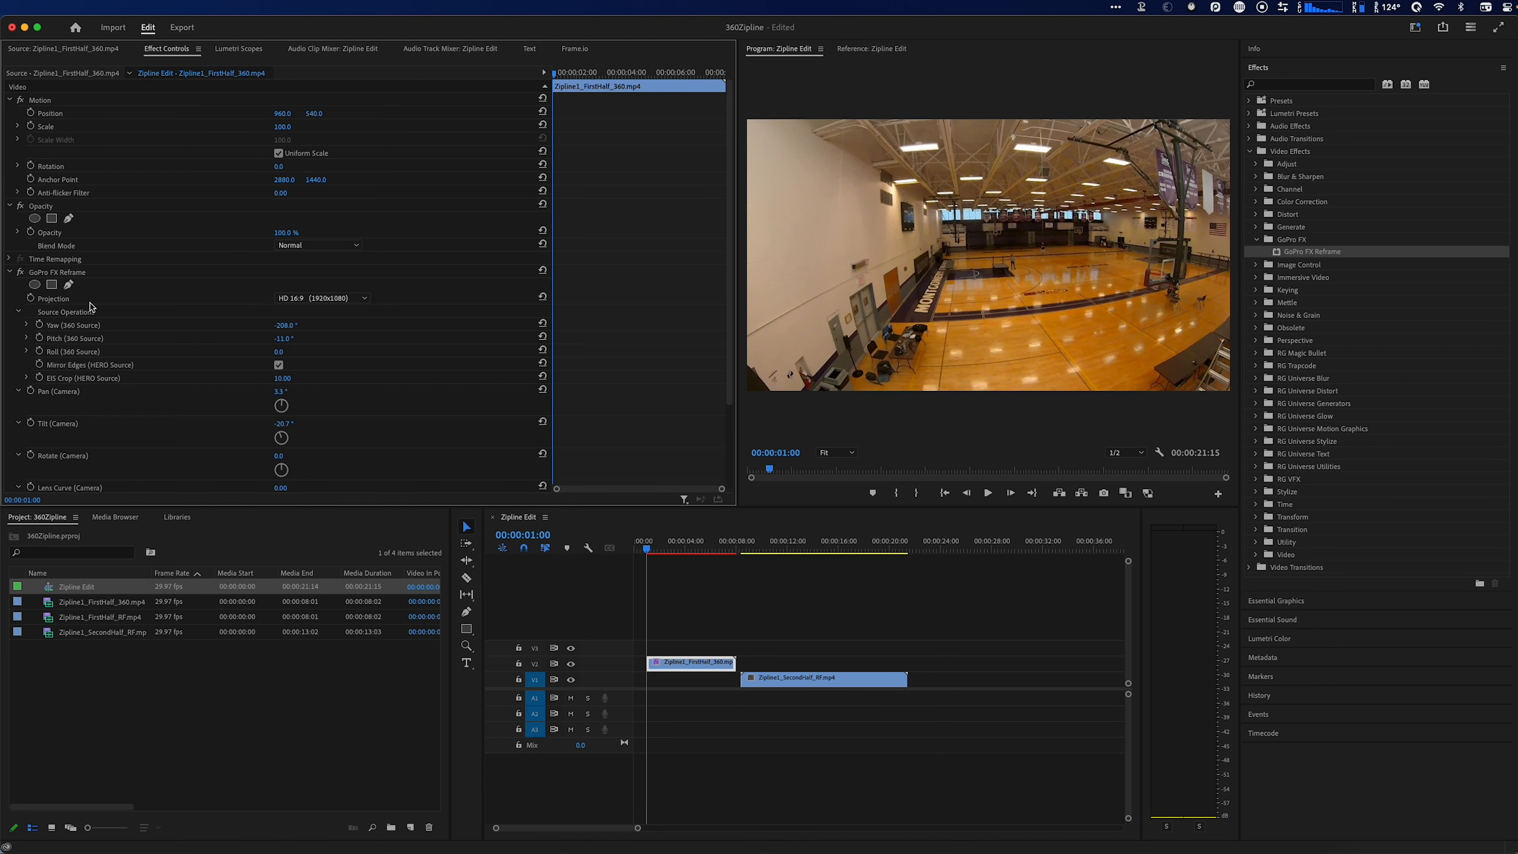
scroll(121, 400, down, 1)
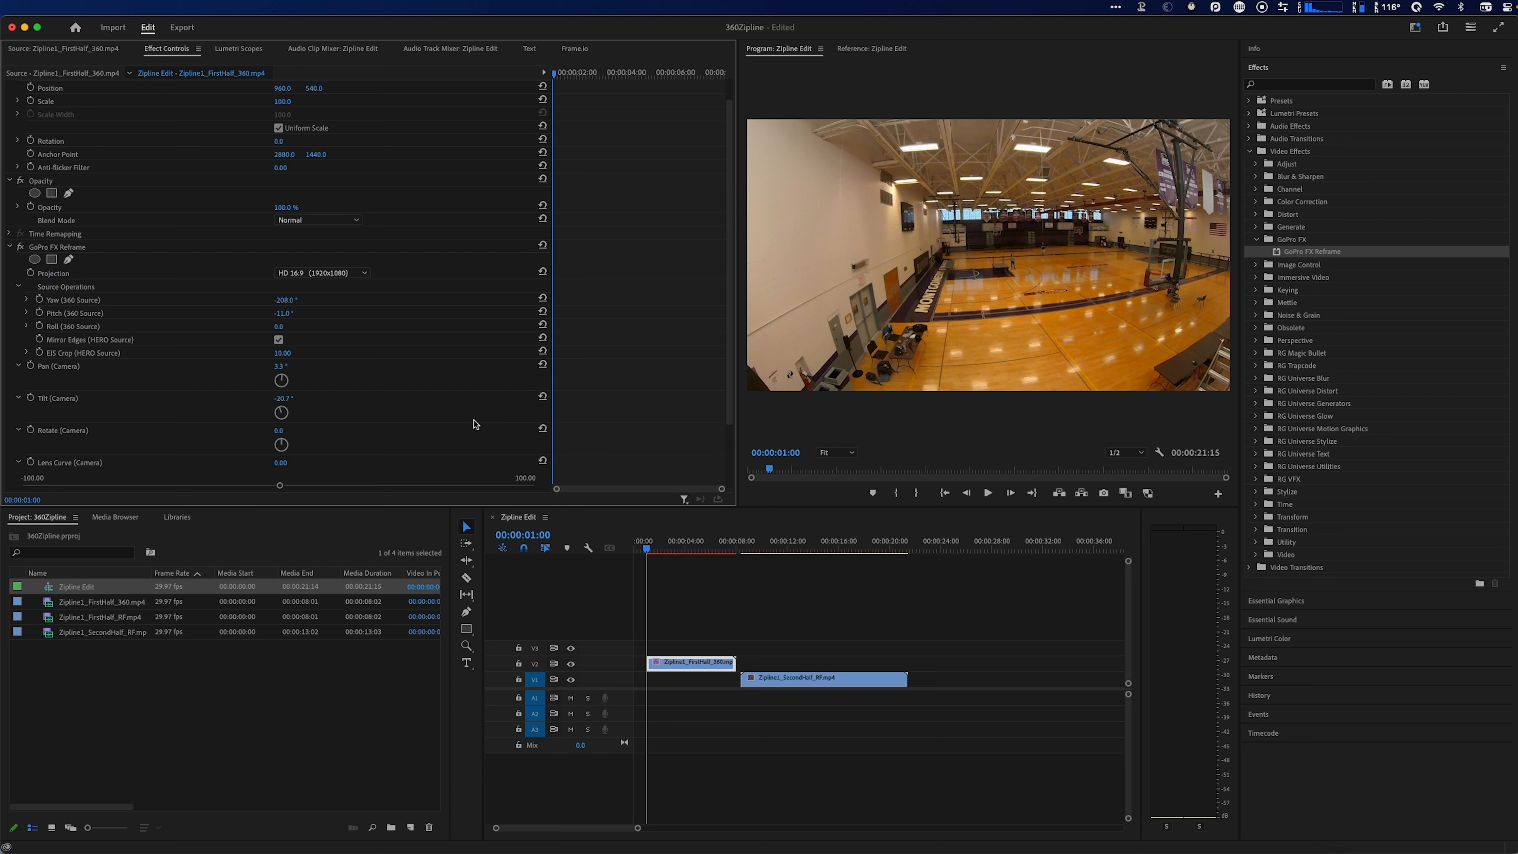
click(283, 398)
text(0)
key(Return)
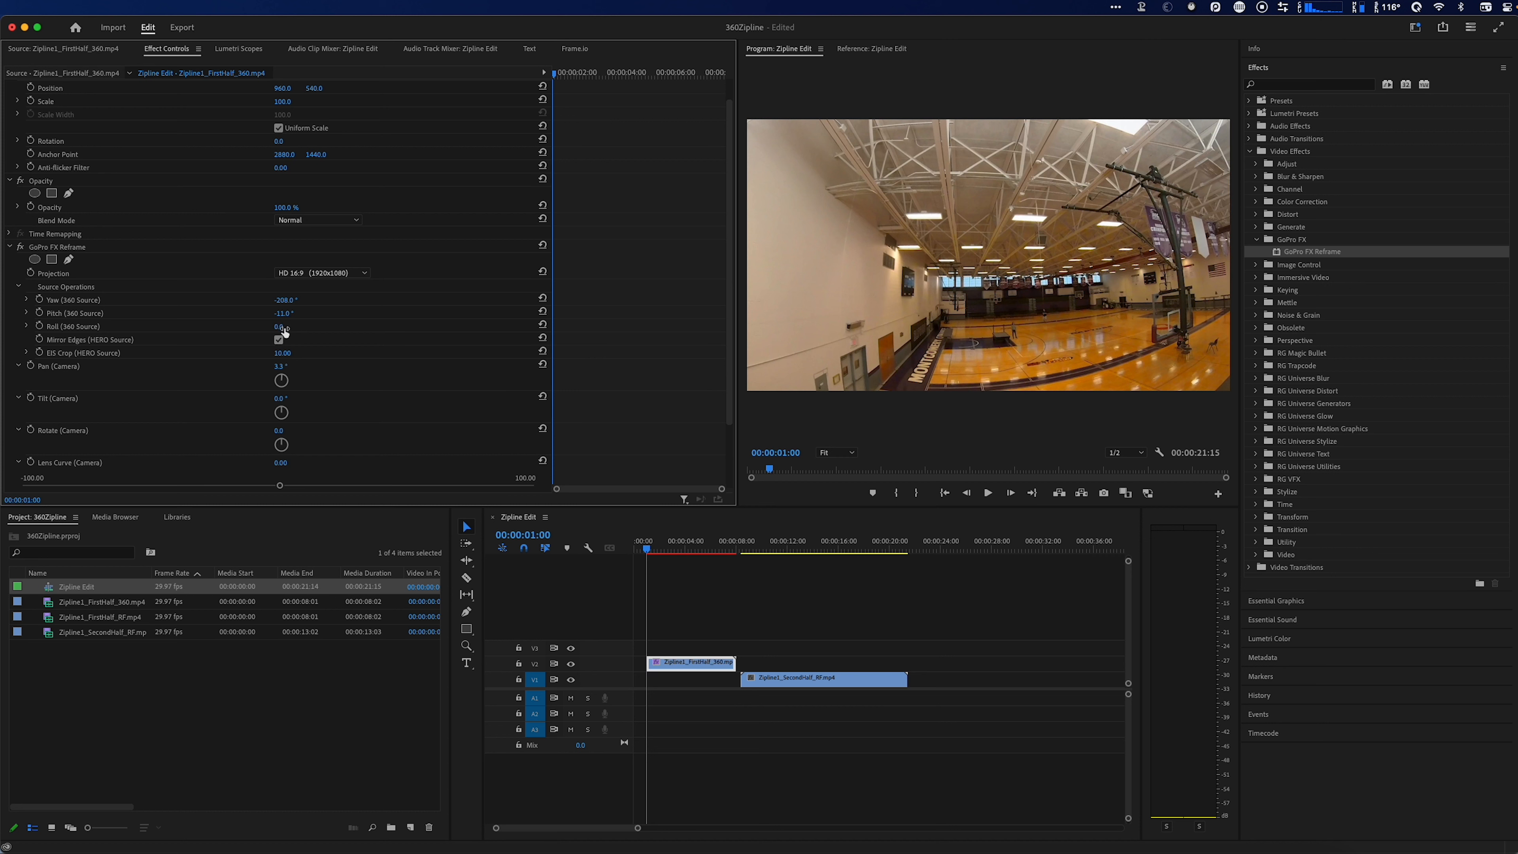
- Turn on keyframing for the camera Pan, Tilt, Rotate, Lens Curve and Zoom at 00:00:01:00
click(18, 287)
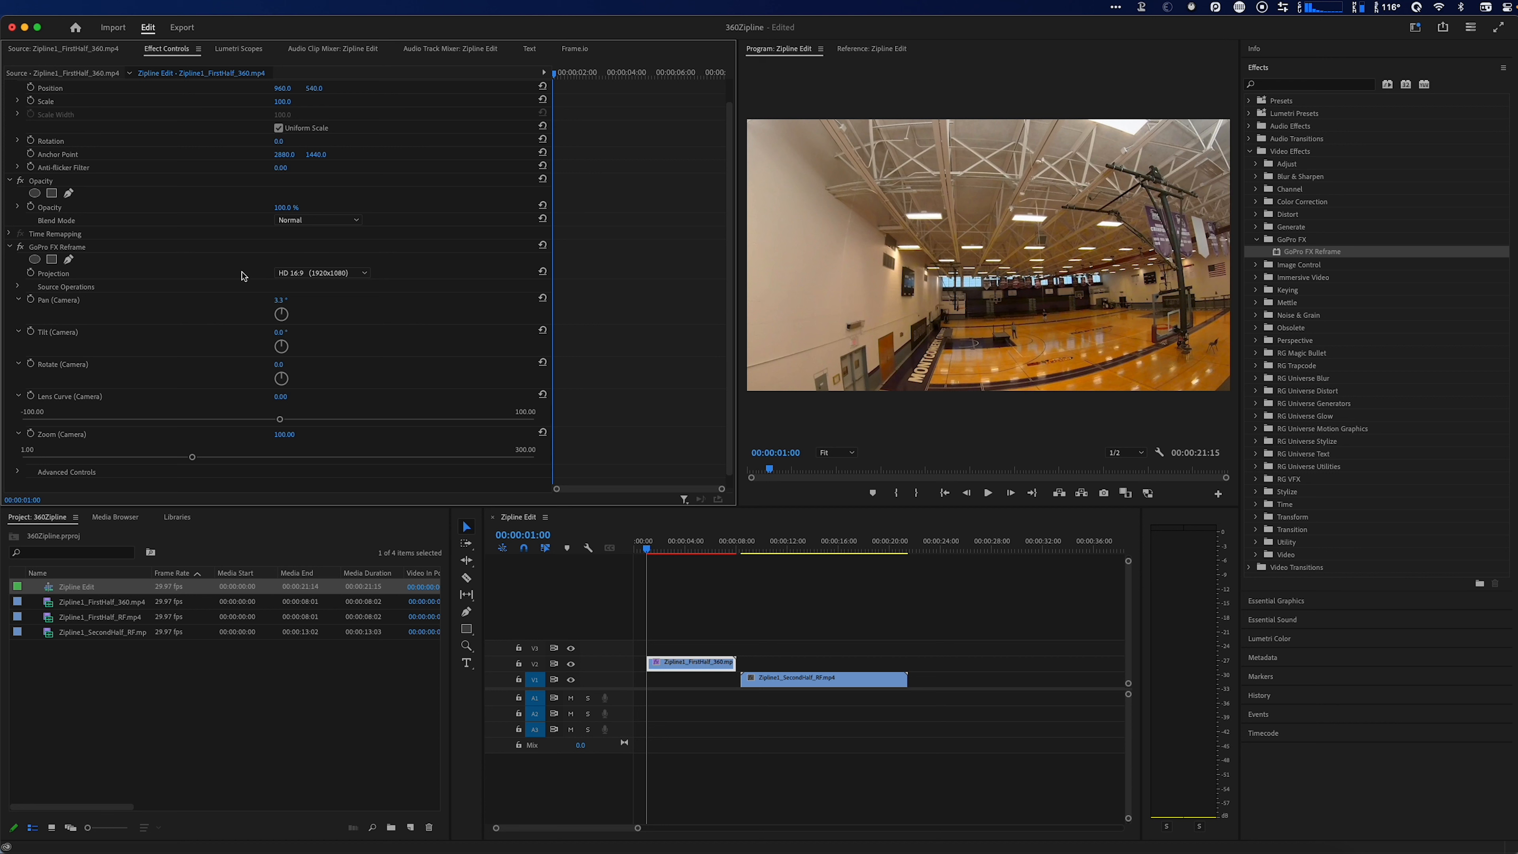
click(30, 300)
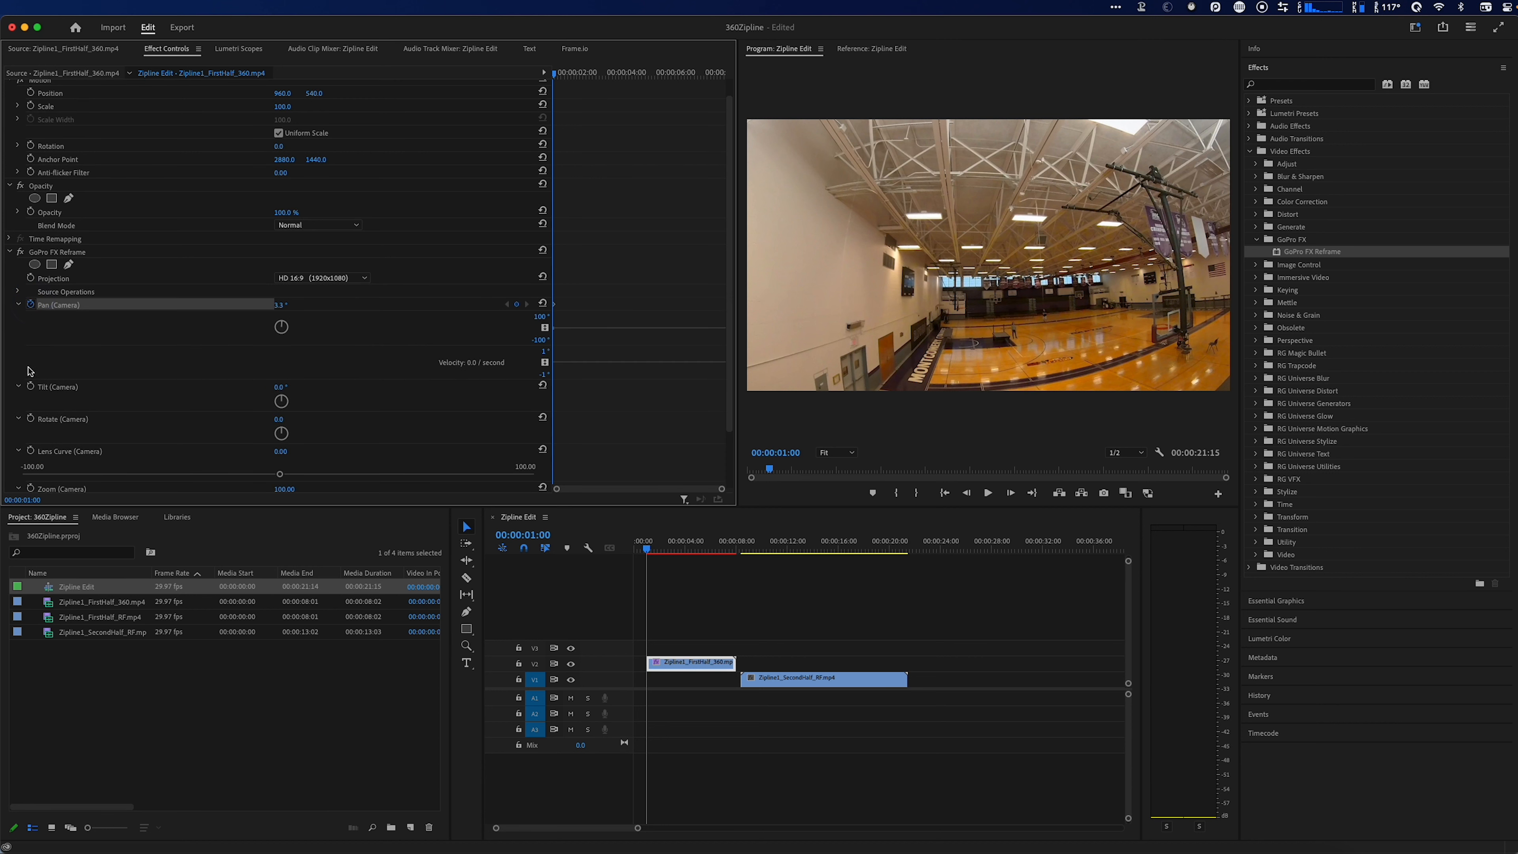
click(31, 386)
click(30, 468)
scroll(37, 455, down, 3)
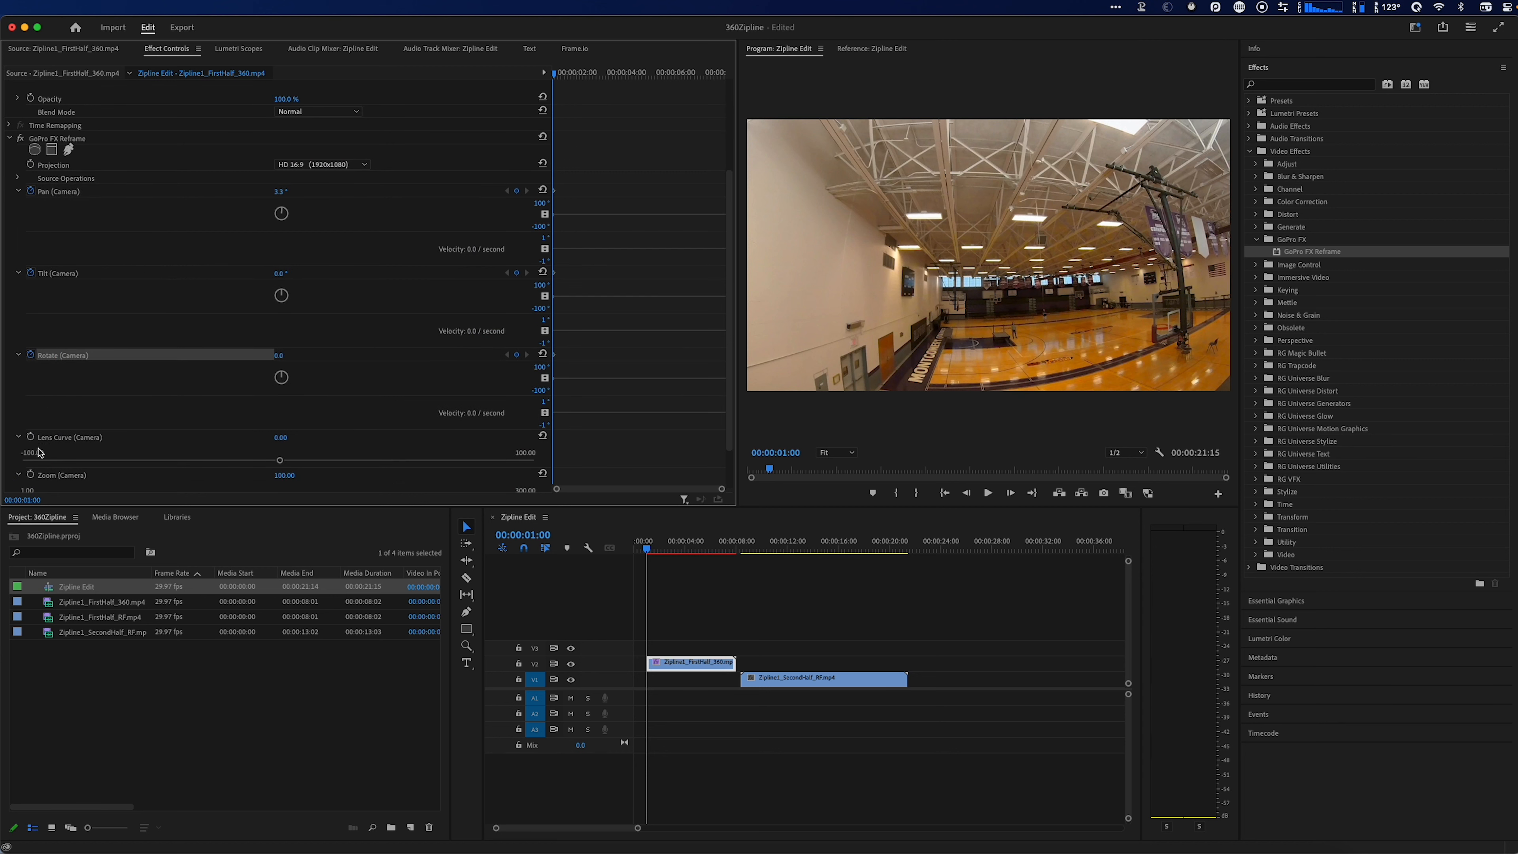
click(31, 437)
scroll(37, 449, down, 3)
click(31, 422)
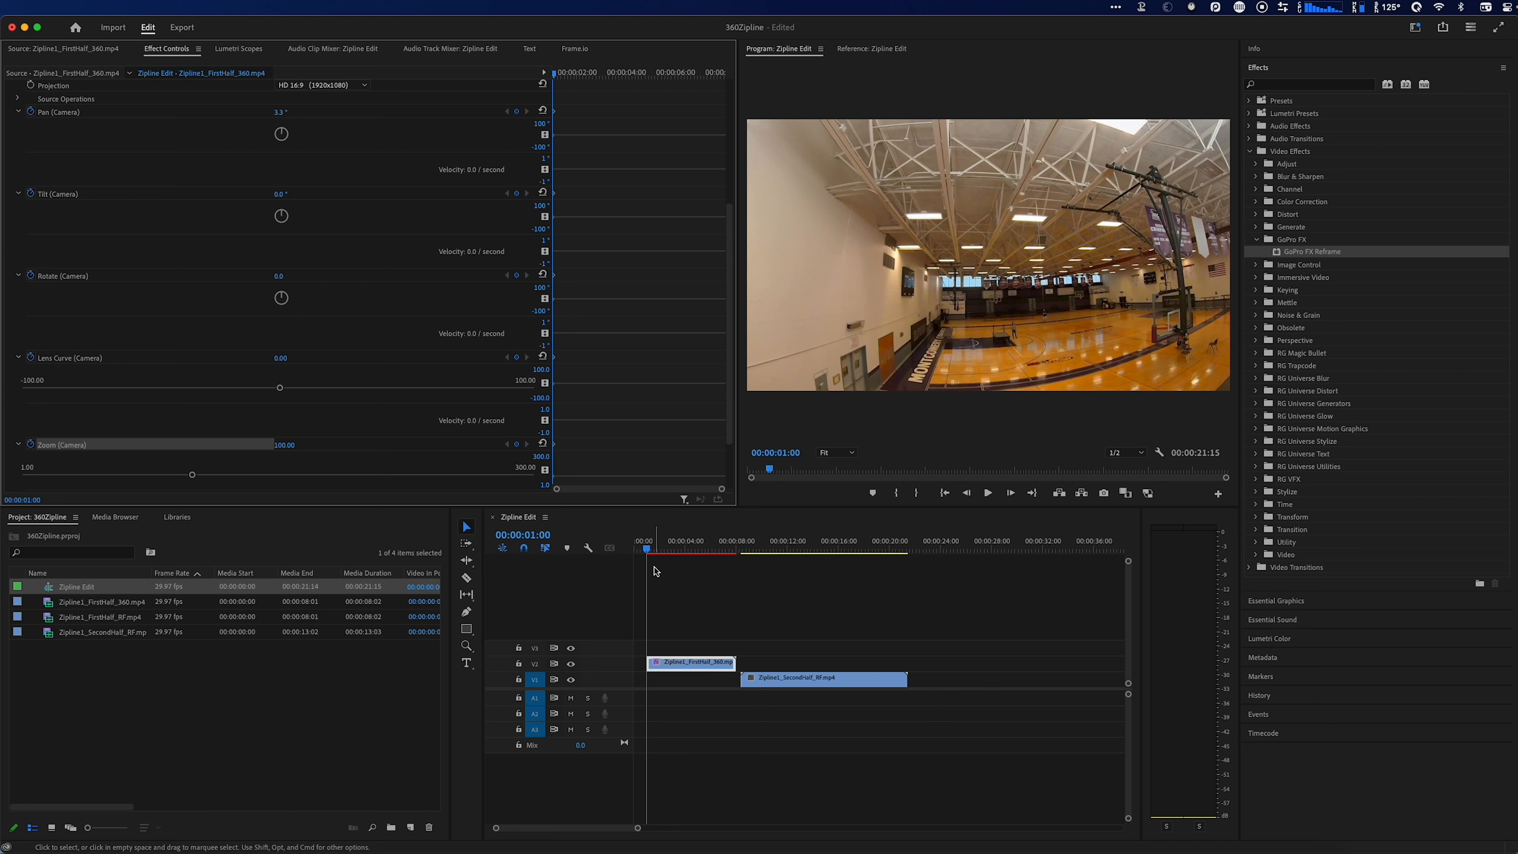
- At 00:00:05:00, keyframe the camera pan at -64.7°, tilt at -26.0° and rotation at 12.0° to face the waving person
drag(646, 549, 698, 549)
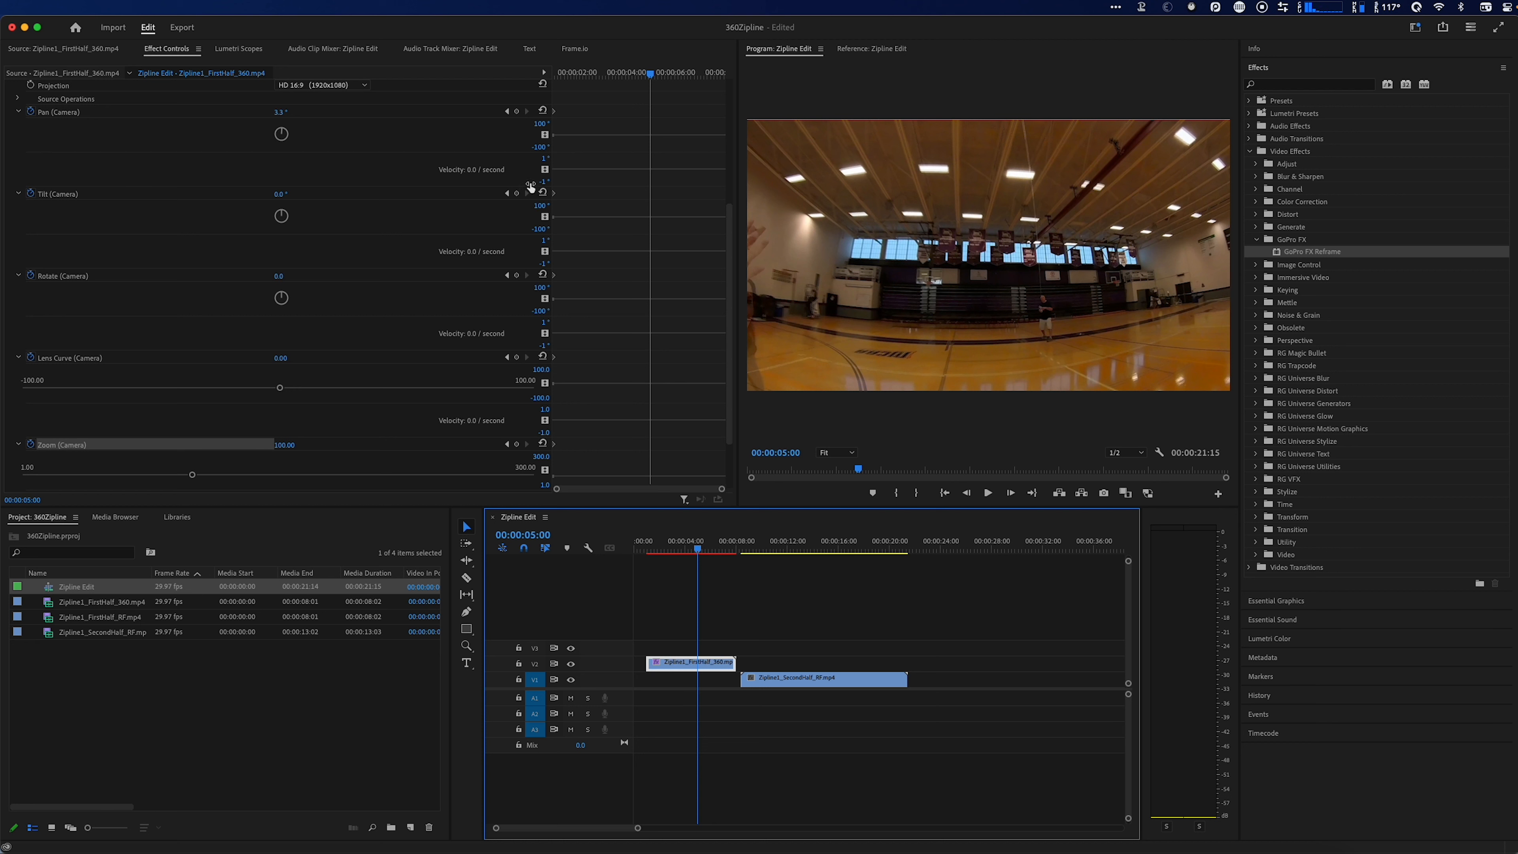
drag(279, 112, 243, 167)
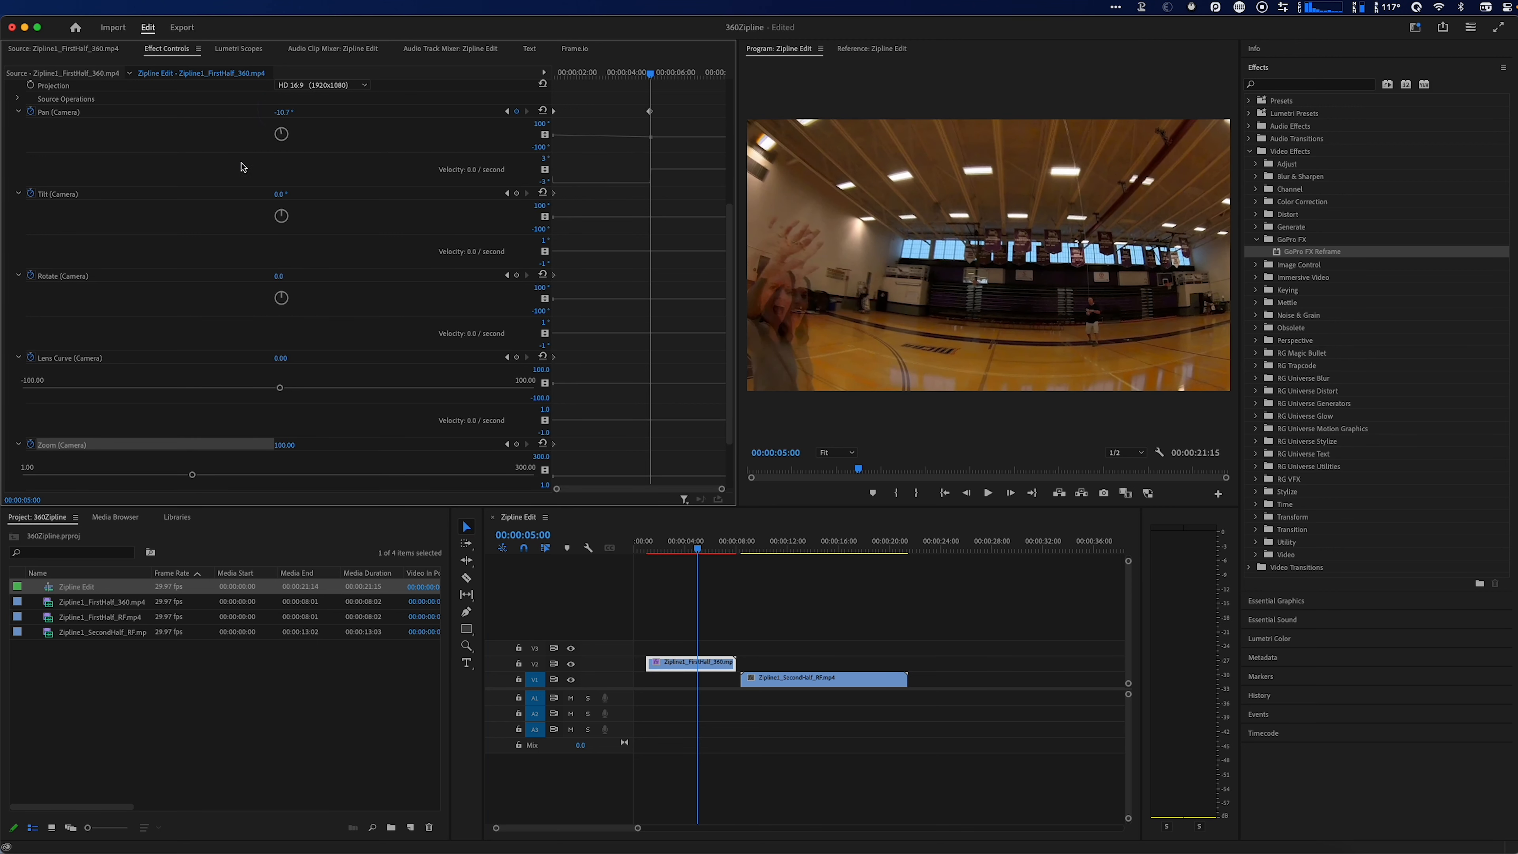
click(18, 112)
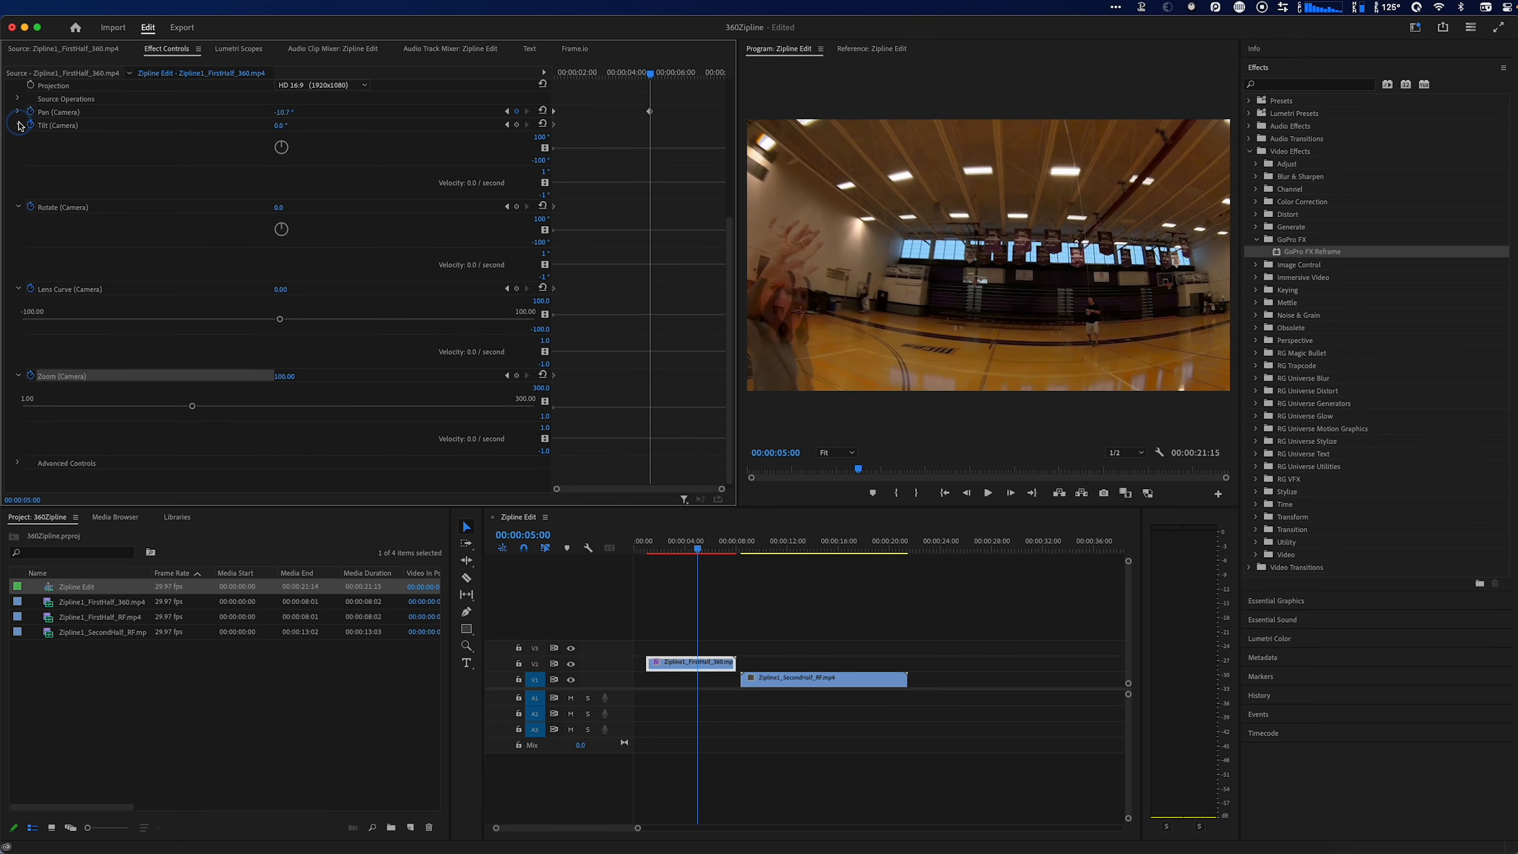
click(18, 125)
click(17, 176)
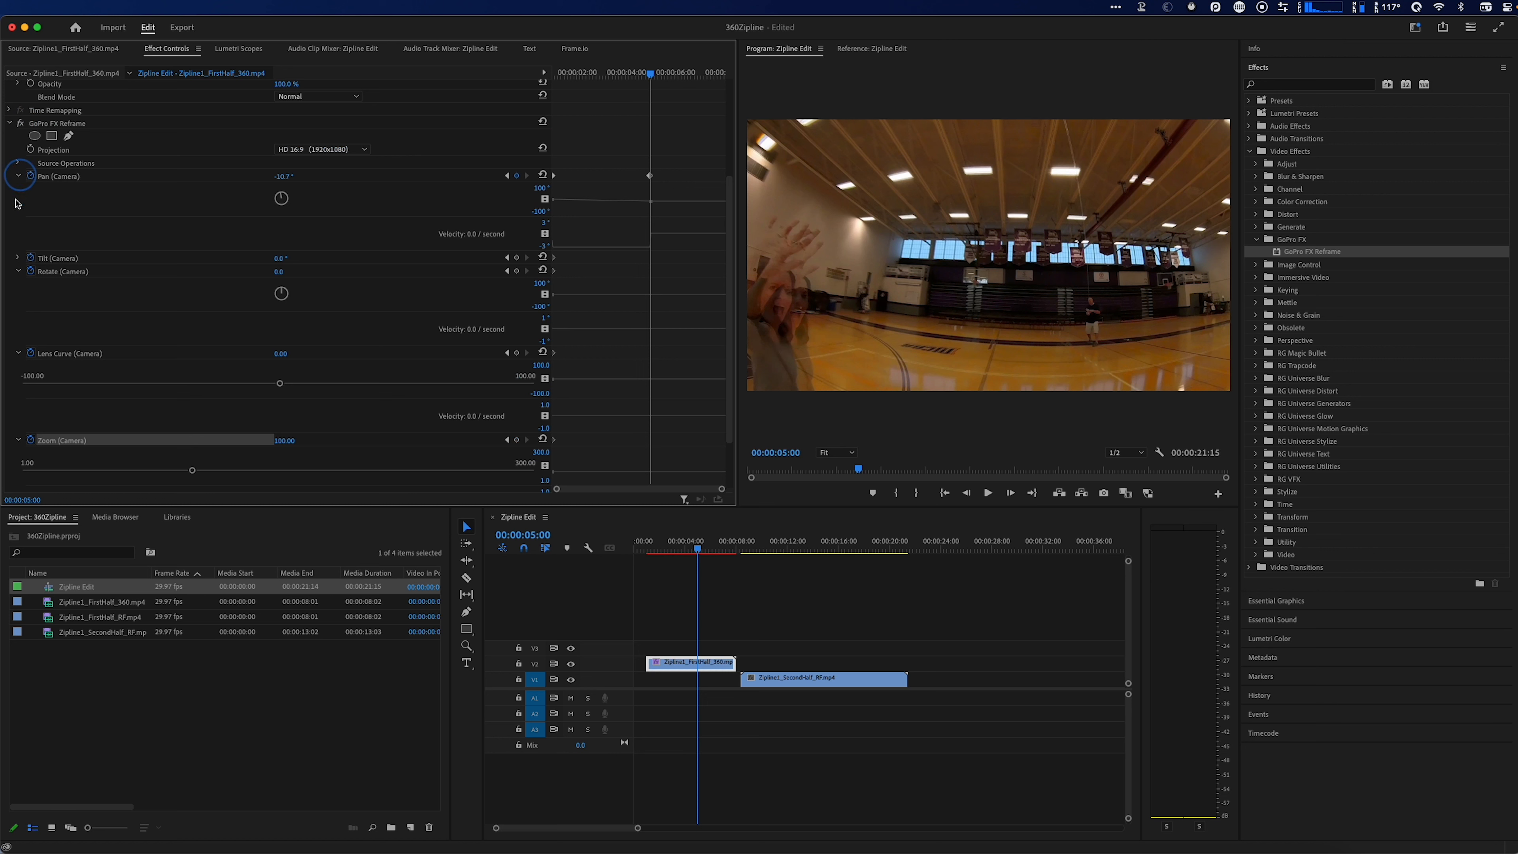
click(19, 258)
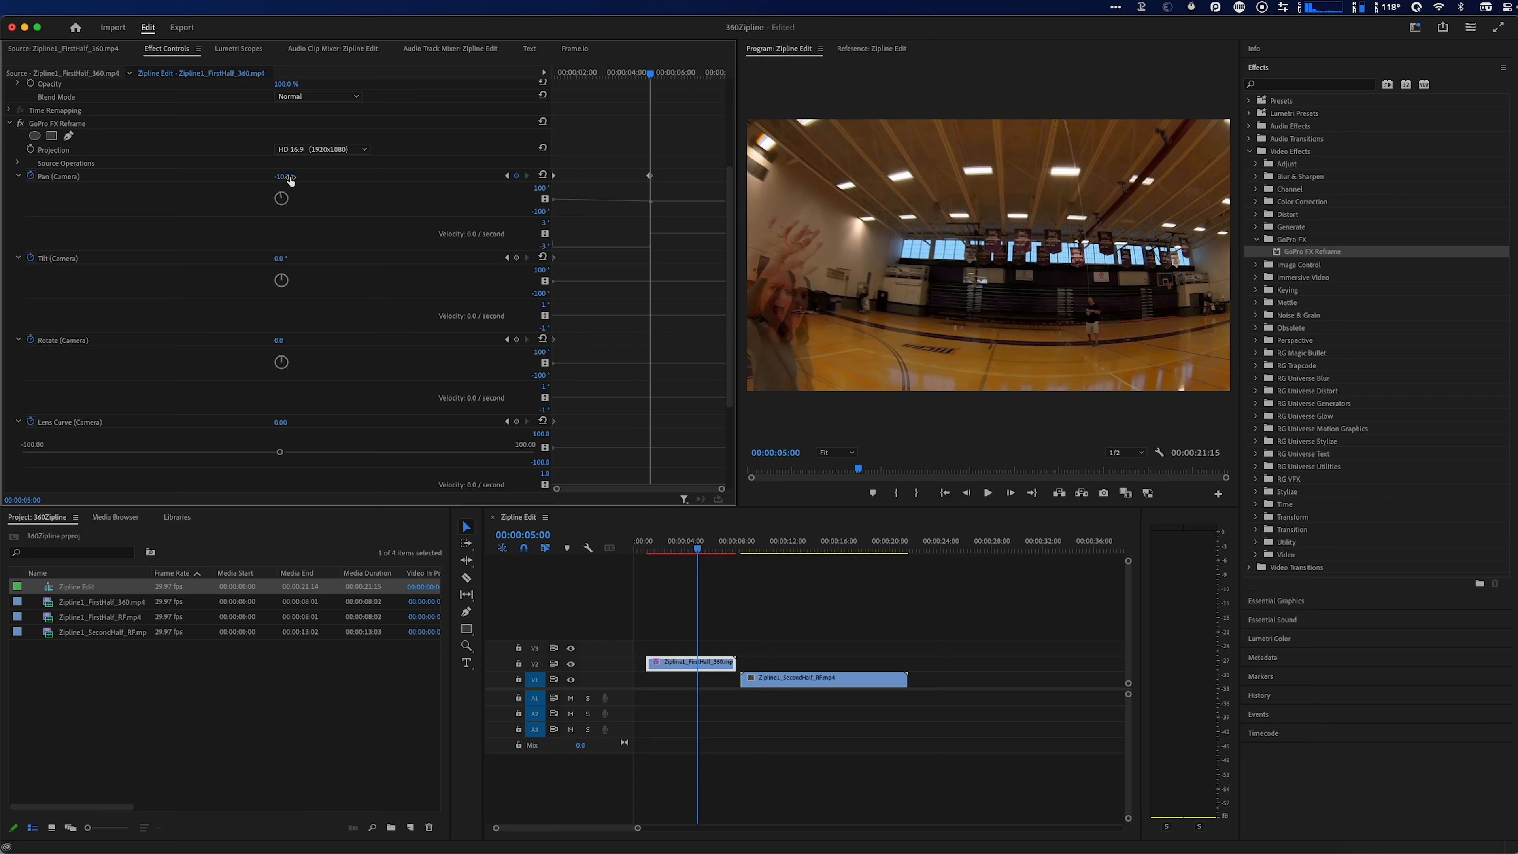
click(650, 203)
drag(288, 175, 267, 176)
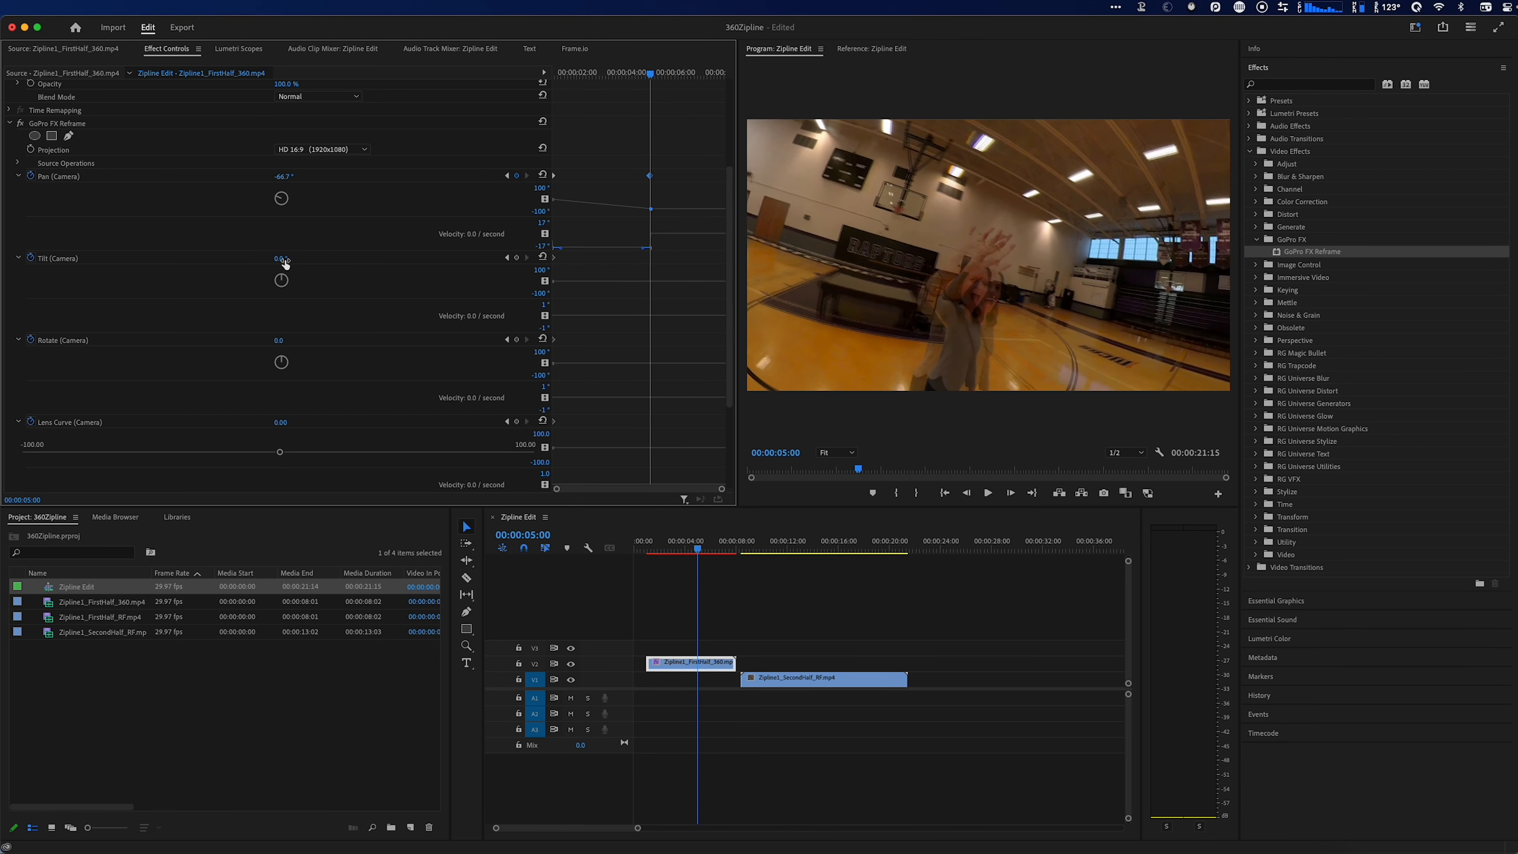
drag(280, 258, 279, 339)
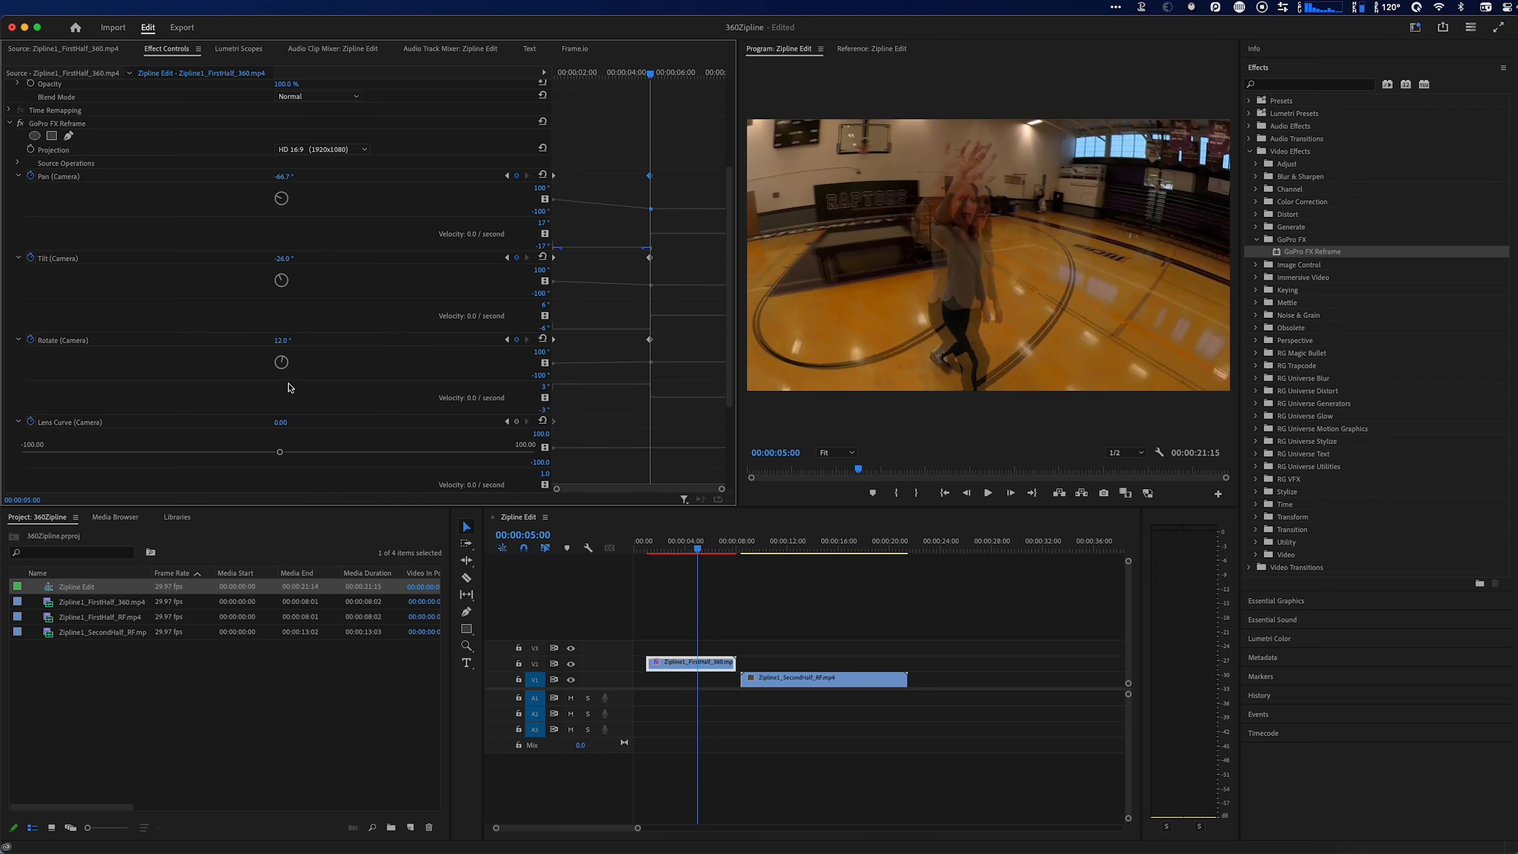
- Keyframe the lens curve at 61.00 and the zoom at 65.00 at 00:00:05:00, and scrub back through the move
scroll(149, 386, down, 5)
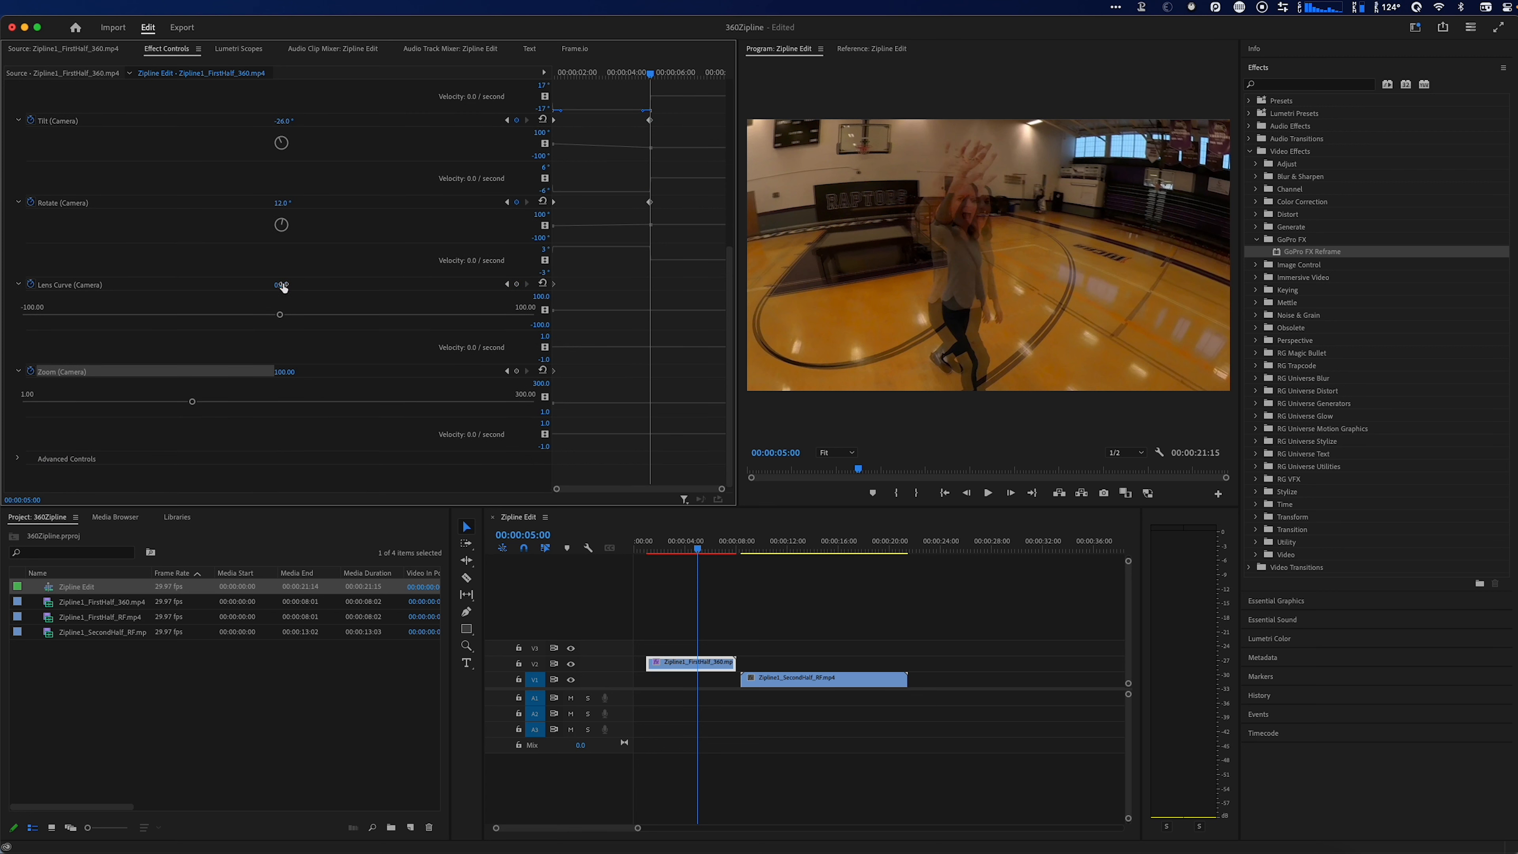
drag(276, 286, 314, 287)
drag(281, 371, 284, 369)
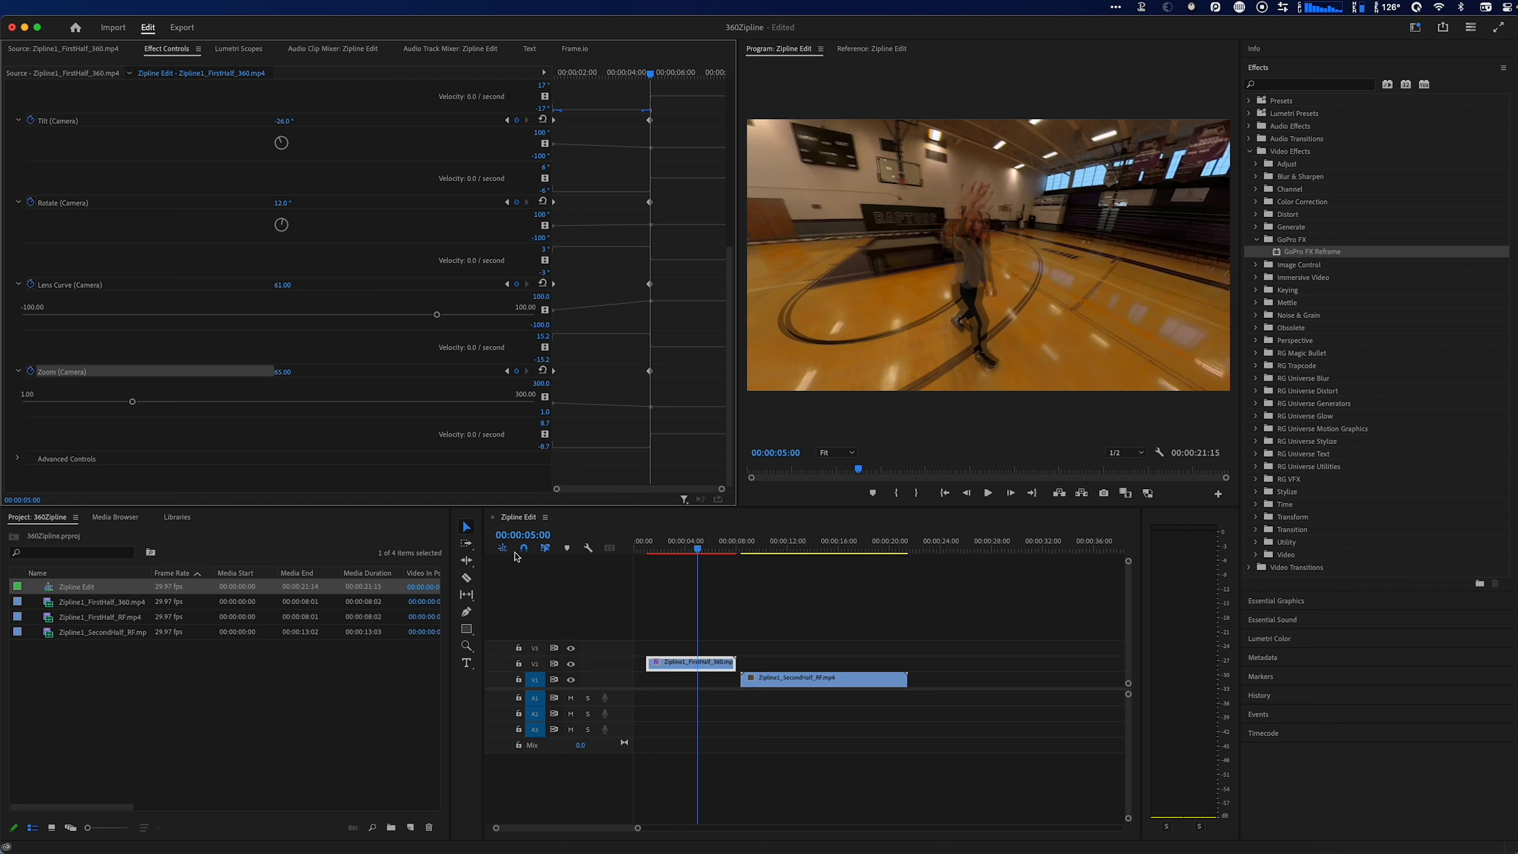
drag(692, 553, 668, 548)
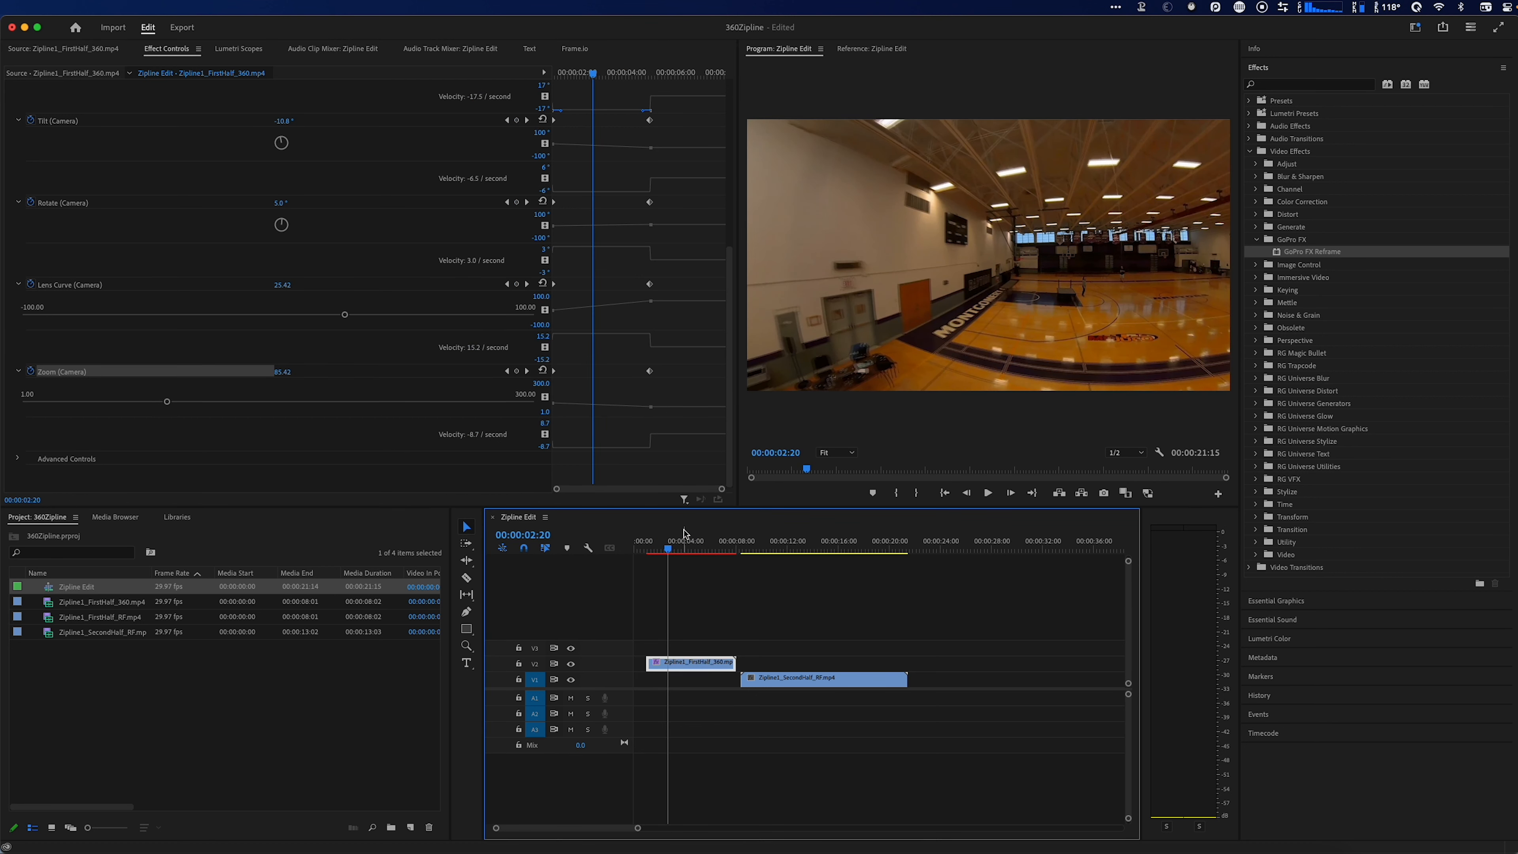
- Move the Zipline1_FirstHalf_360 clip down to track V1 and ripple-delete the gap before it
key(Home)
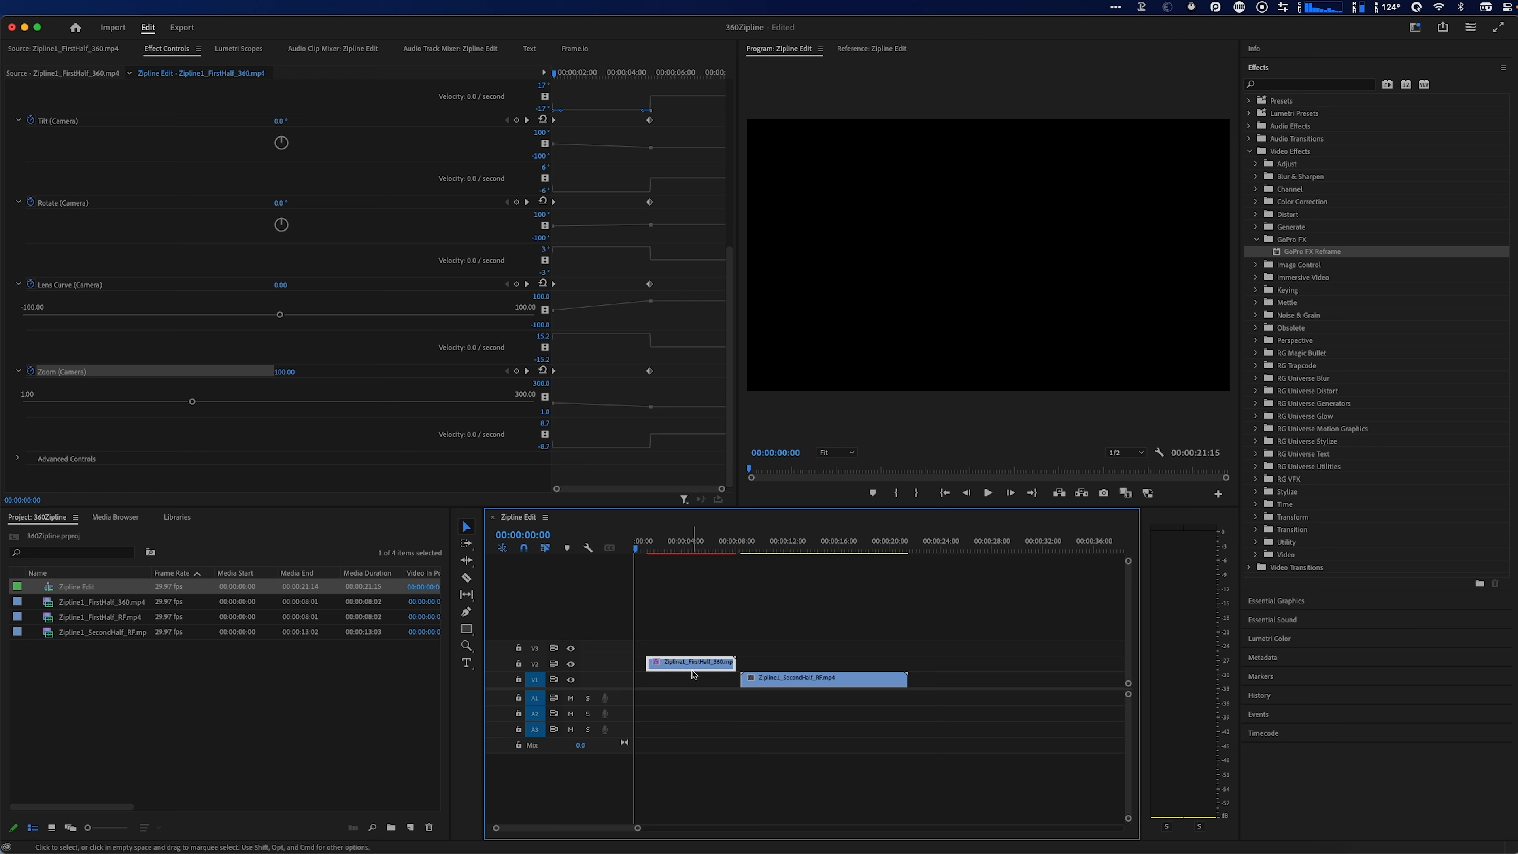
drag(694, 674, 692, 681)
click(642, 683)
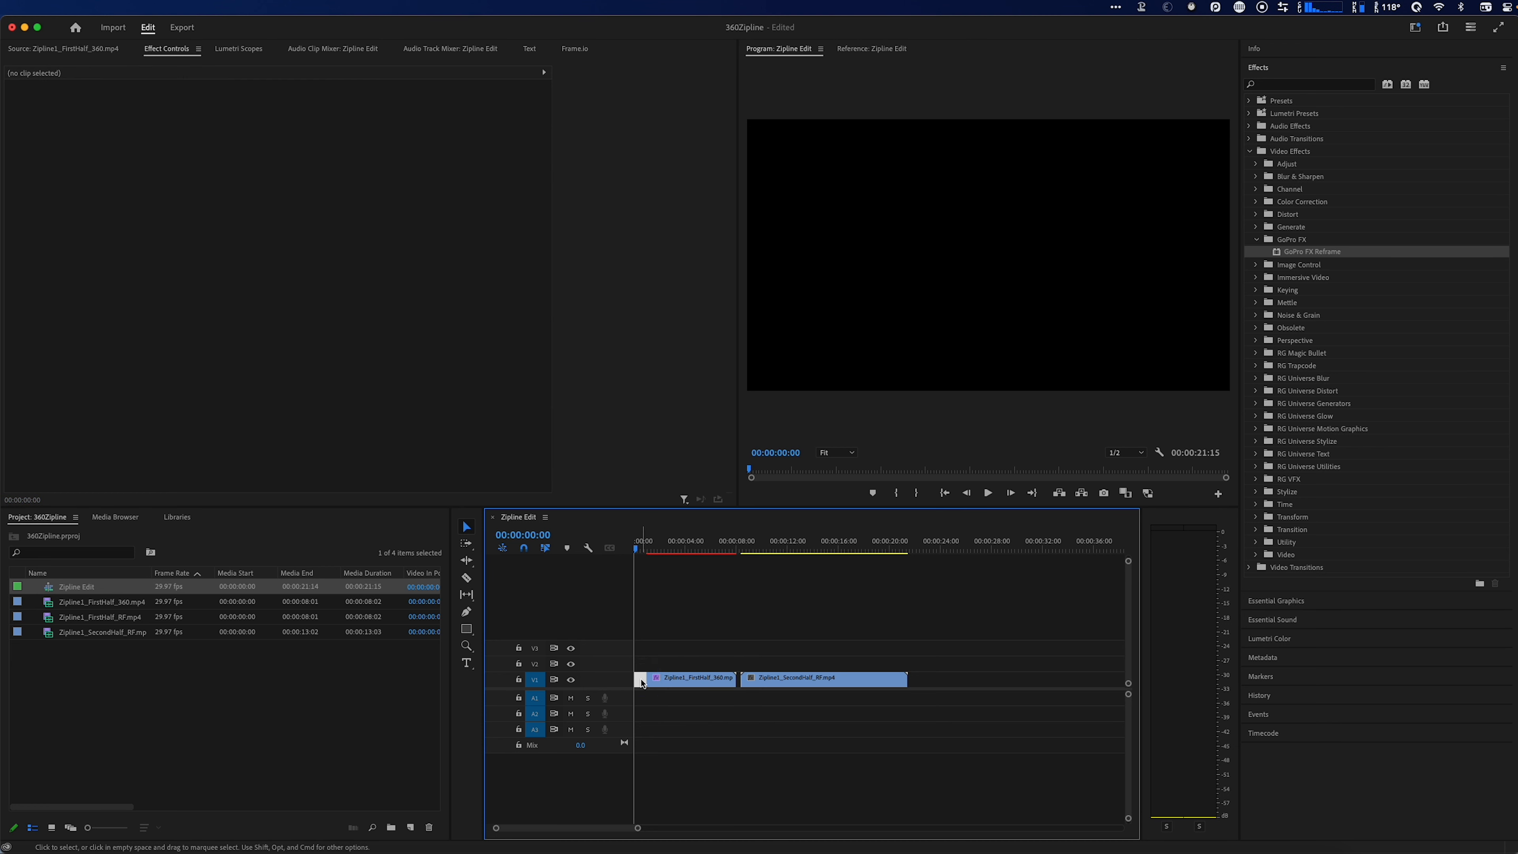
key(Delete)
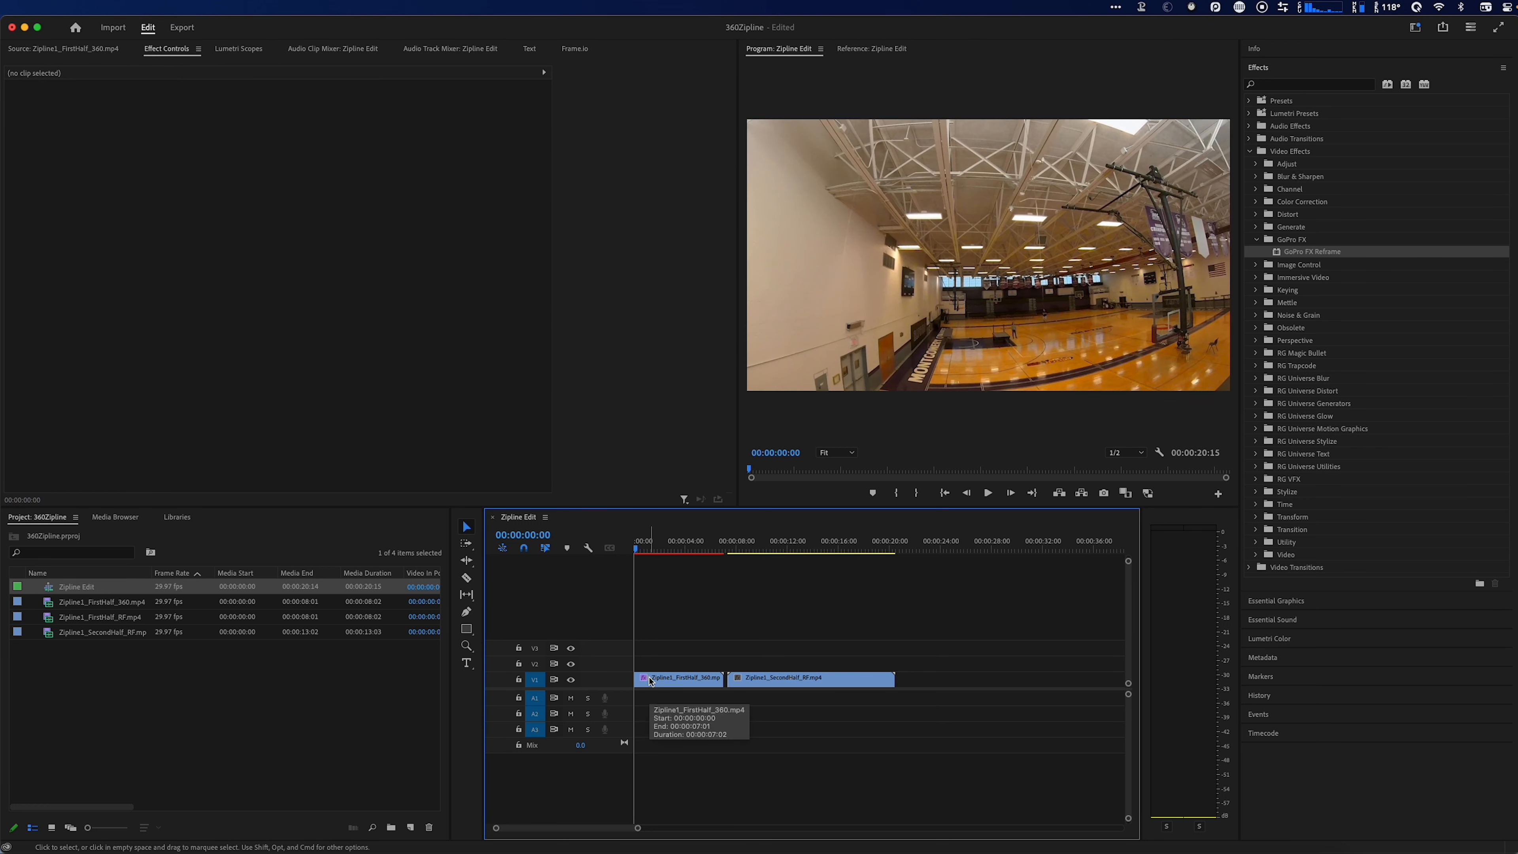
- Set the reframe's starting keyframes to pan 14.3°, tilt -19.0°, rotation -4.0° and zoom 256.00
click(647, 682)
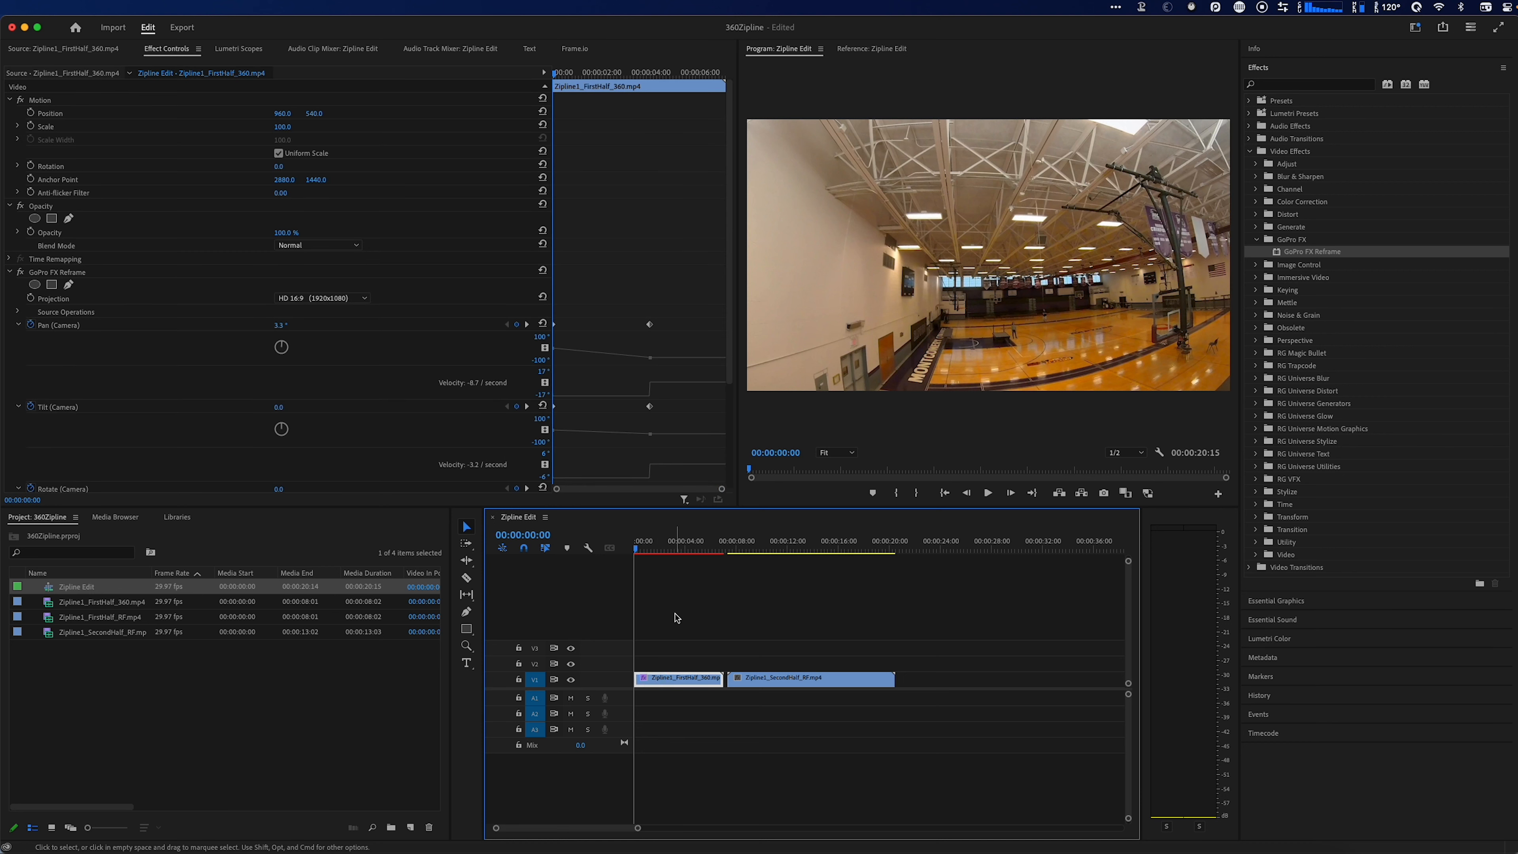
scroll(267, 379, down, 3)
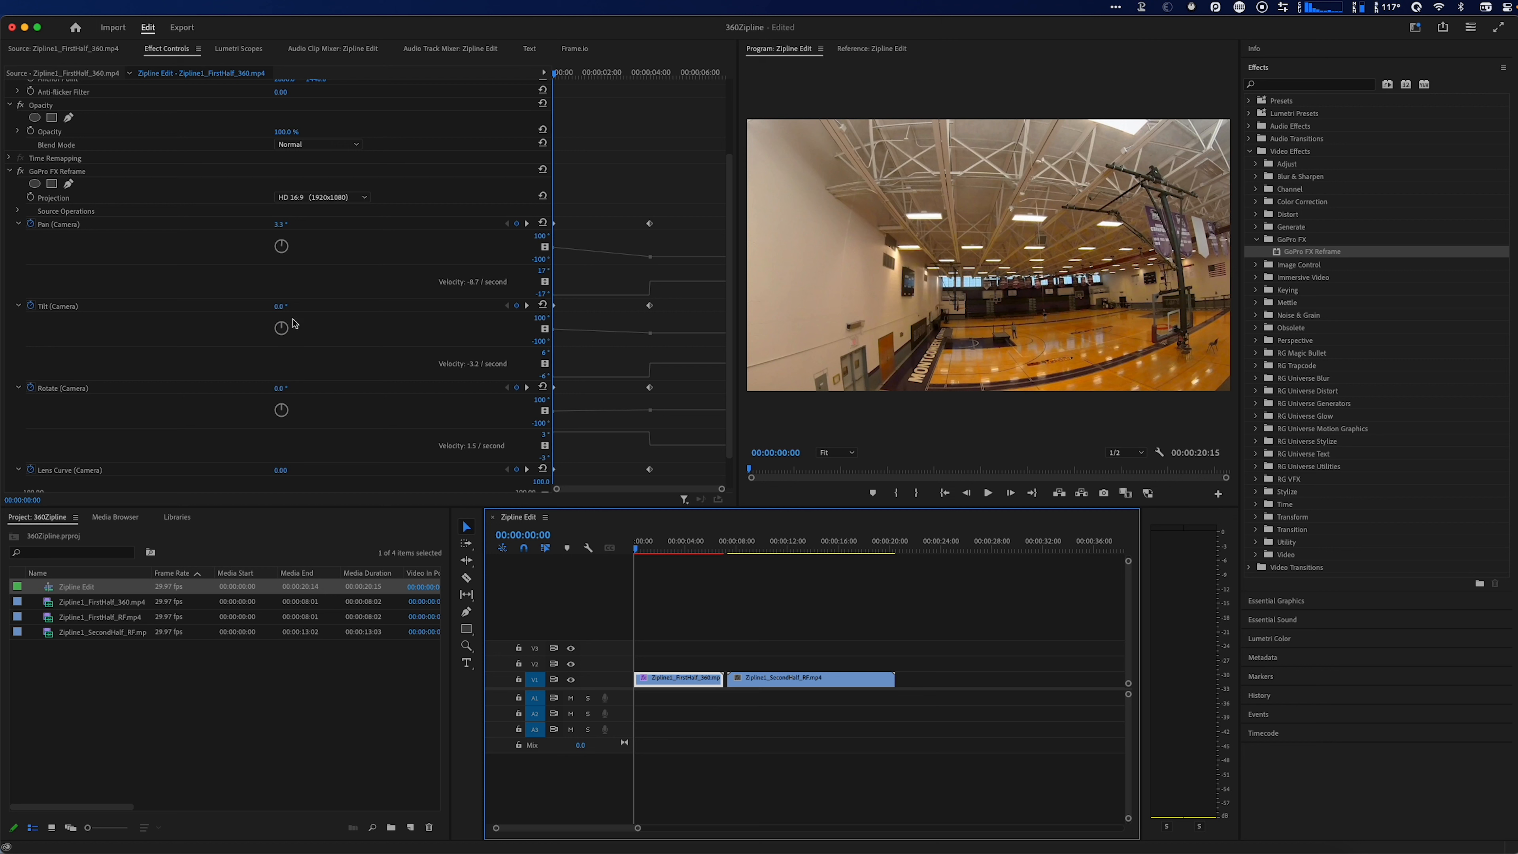
mouse_move(281, 306)
mouse_down()
mouse_move(268, 306)
mouse_move(283, 306)
mouse_up()
scroll(265, 454, down, 2)
drag(285, 482, 289, 479)
drag(279, 149, 288, 151)
drag(282, 312, 279, 312)
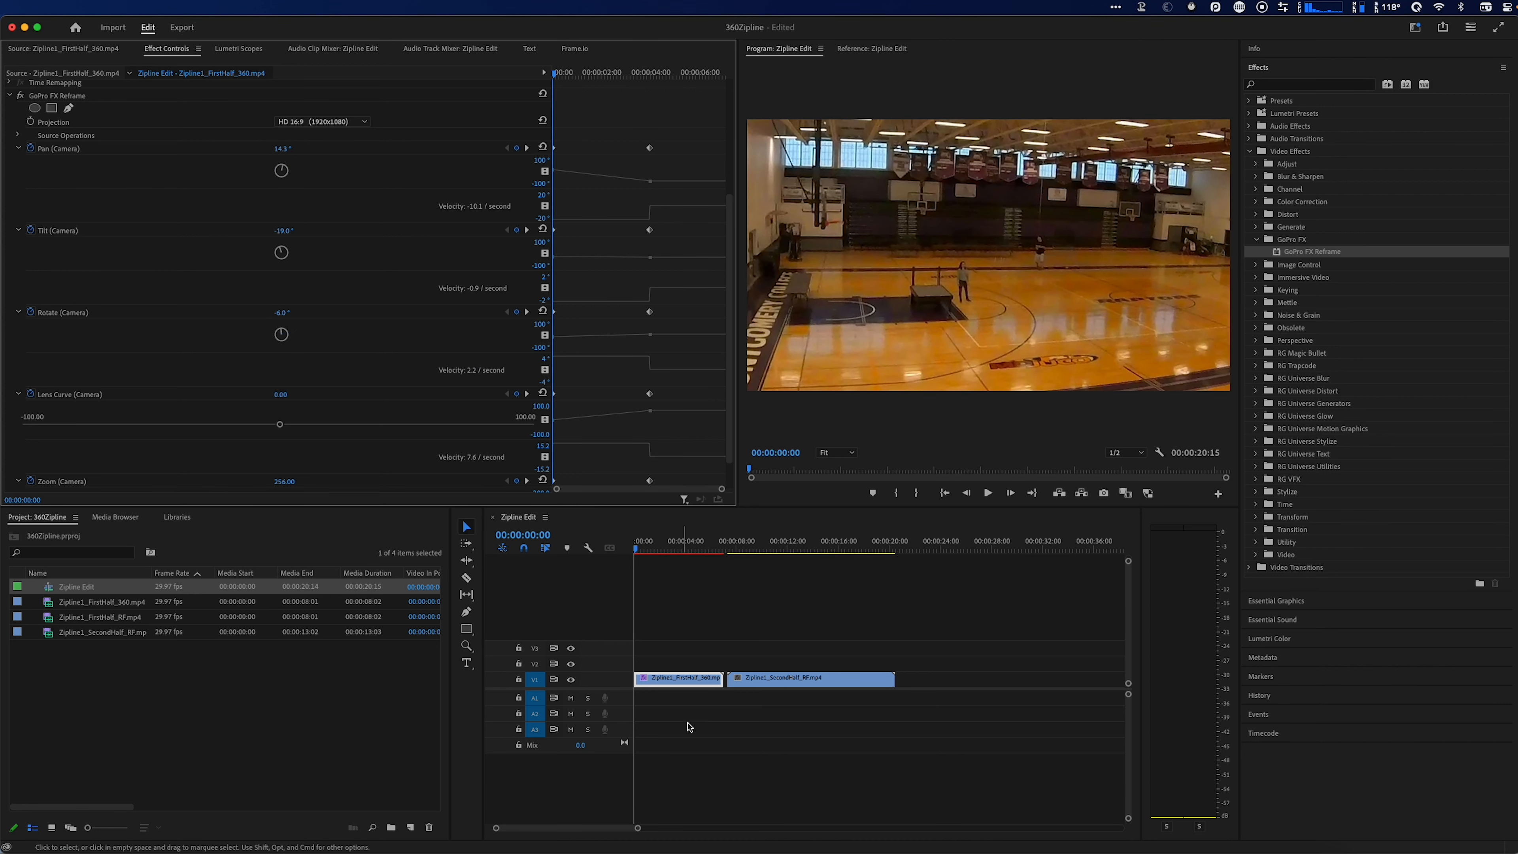
- Play back the reframed zipline move, return to the sequence start and play it again
key(space)
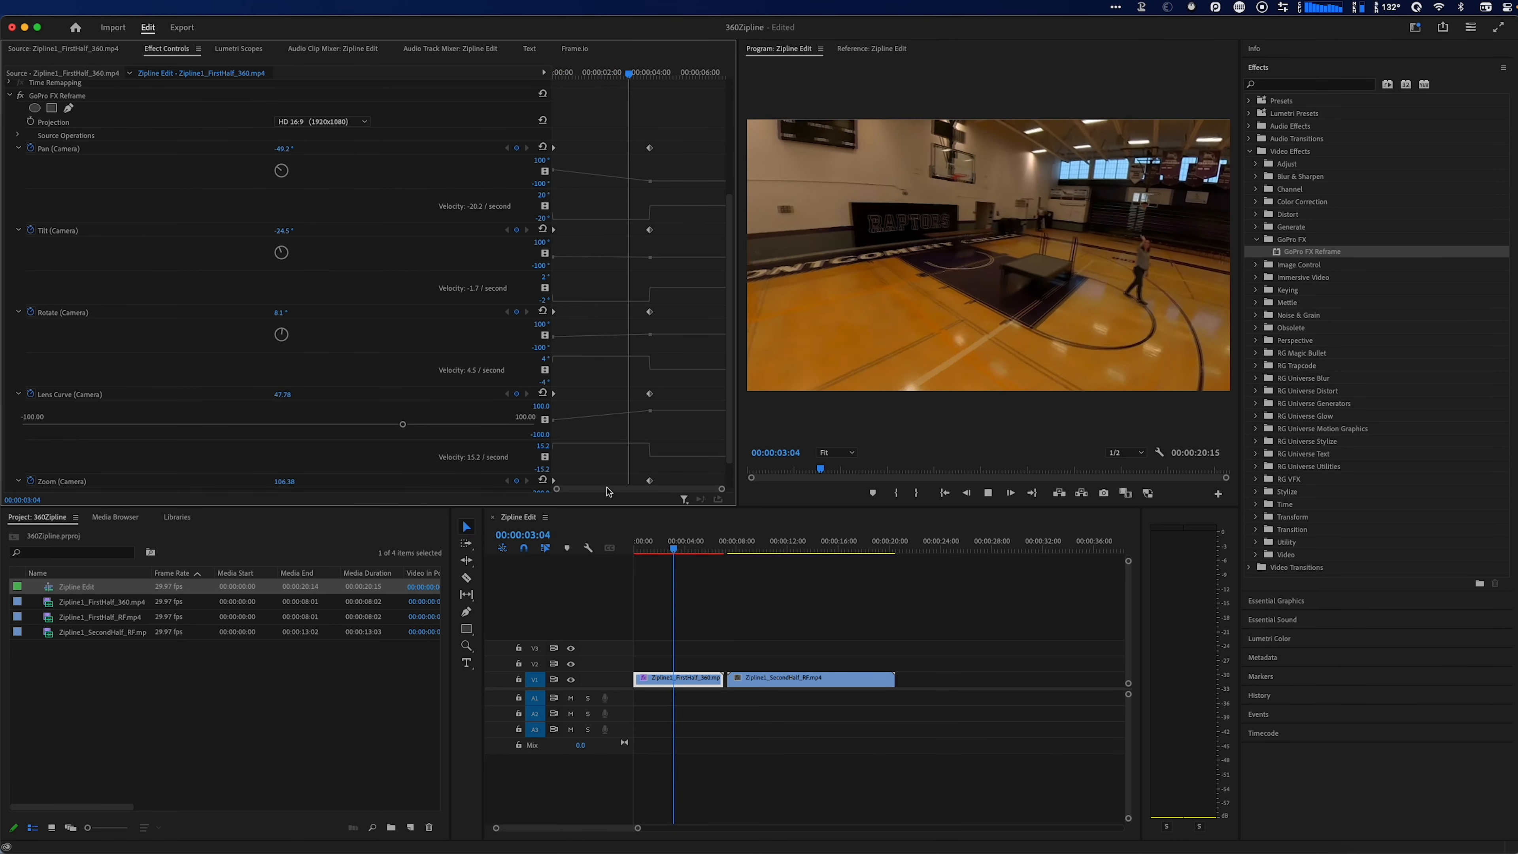
click(640, 555)
drag(639, 553, 628, 554)
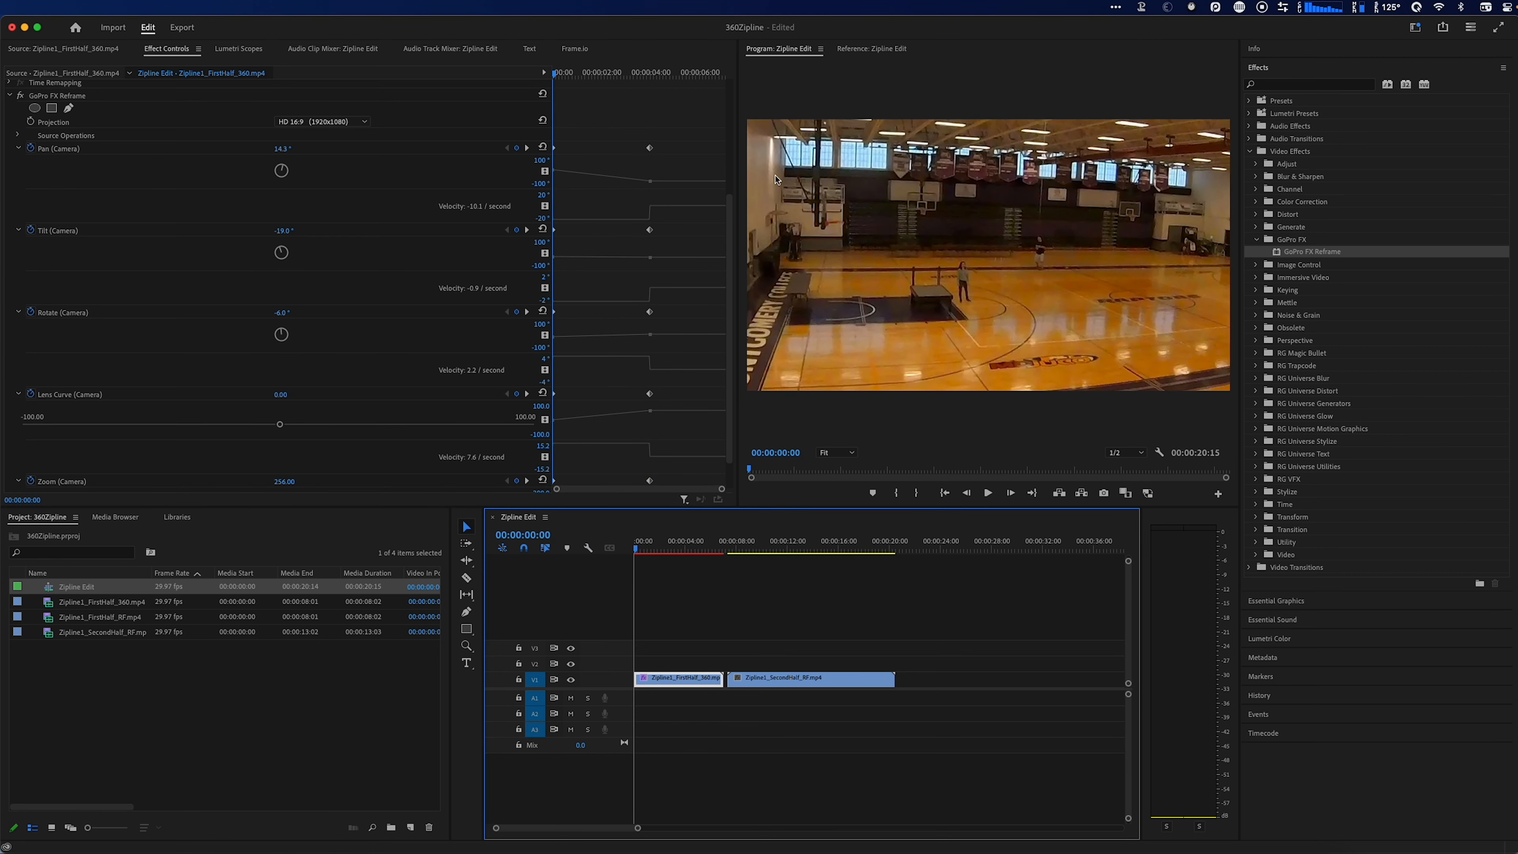
click(63, 232)
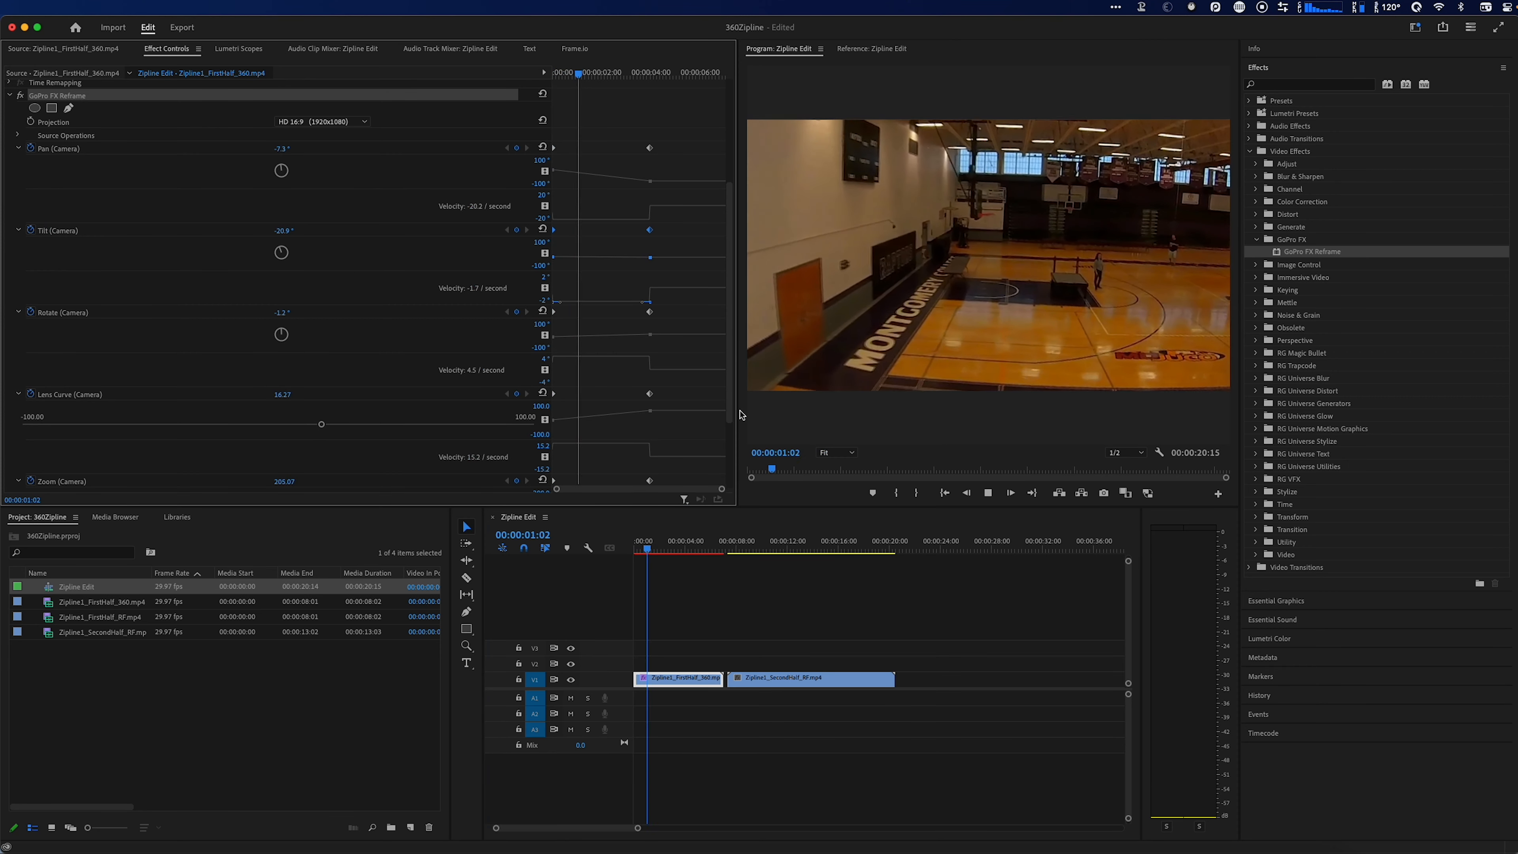
- Stop playback and add a camera pan keyframe of -121.7° at 00:00:04:23
key(space)
drag(587, 74, 669, 84)
drag(279, 150, 291, 150)
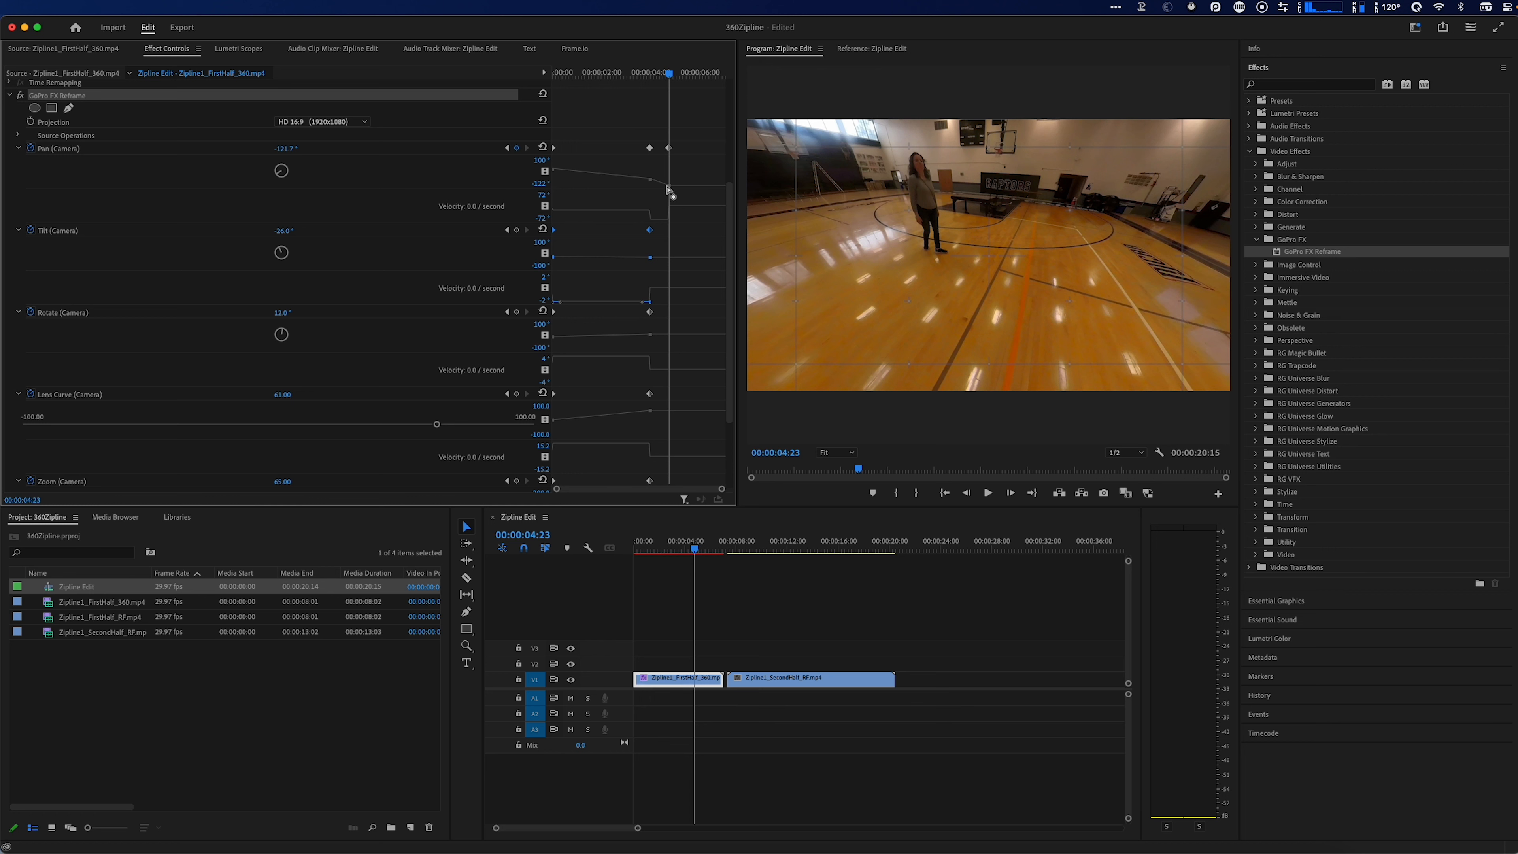
- Add a camera pan keyframe of -1x-243.7° at 00:00:05:16
drag(670, 73, 688, 76)
drag(284, 148, 300, 156)
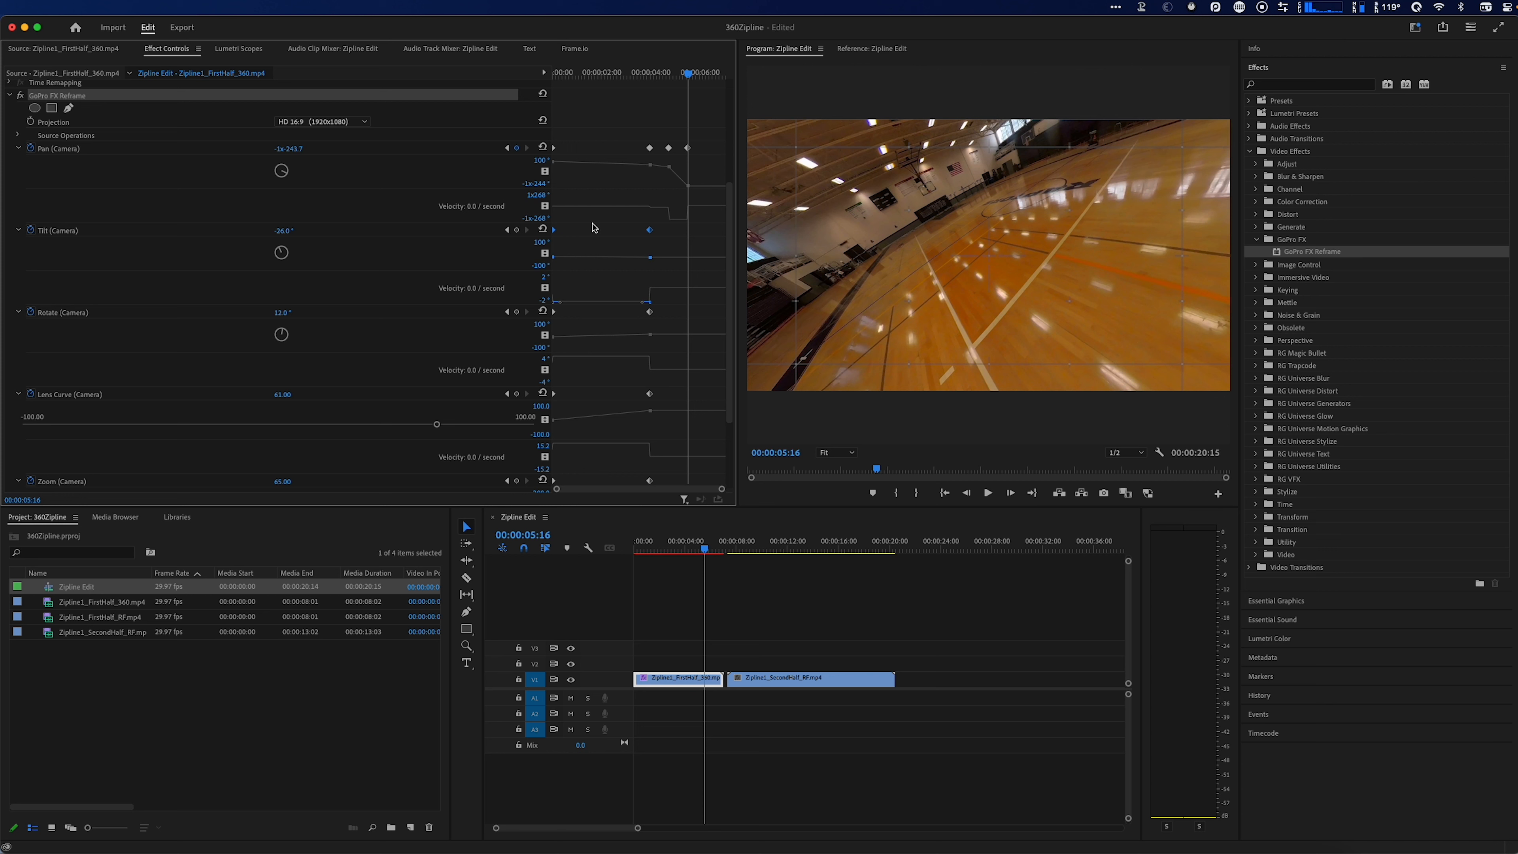
- Enlarge the pan graph, select all the pan keyframes and convert them to Bezier interpolation
drag(586, 221, 588, 315)
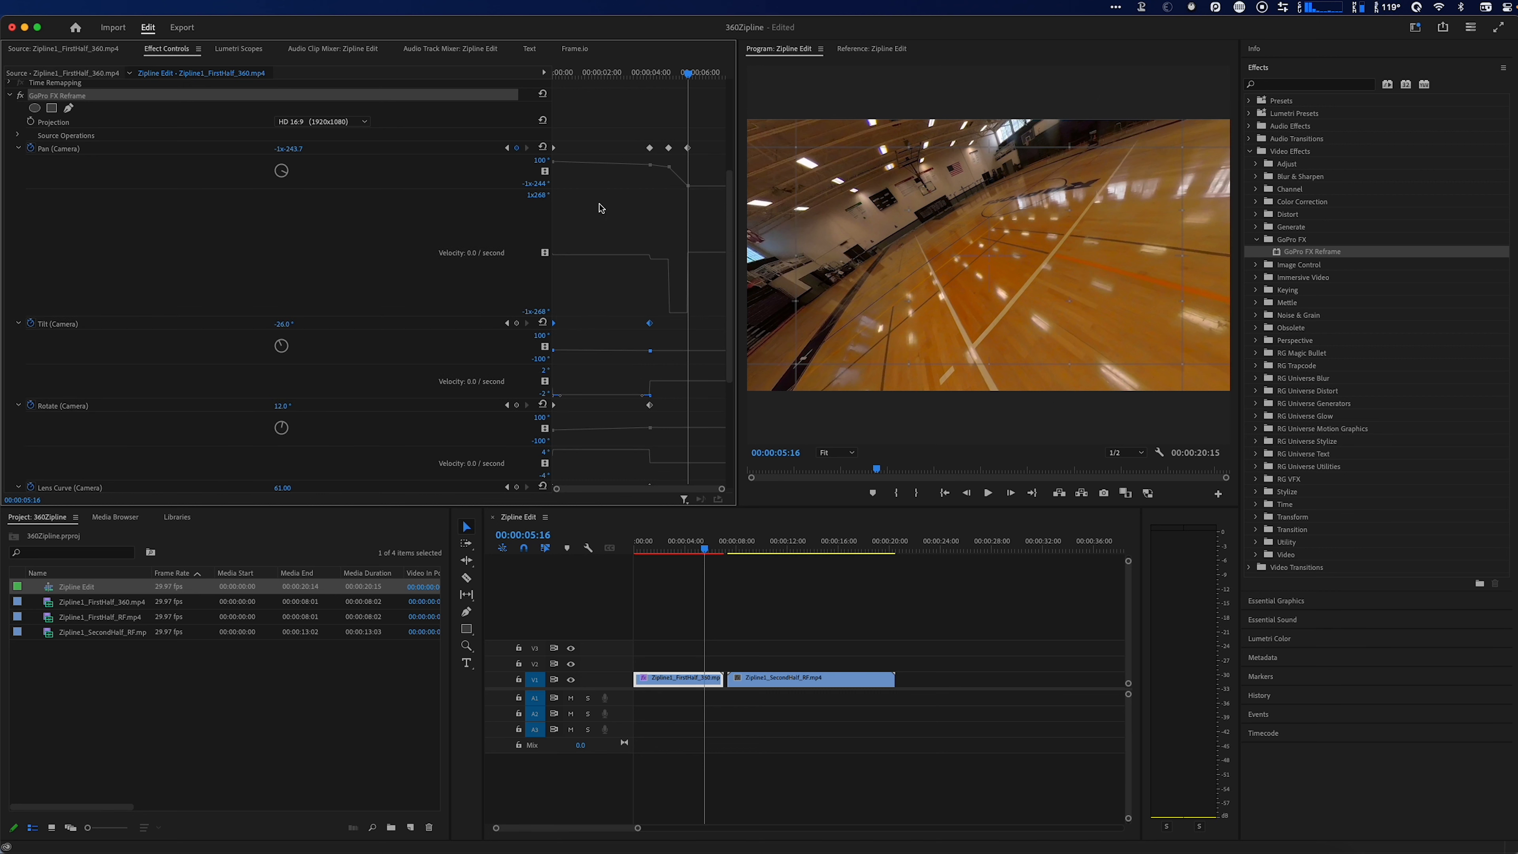
drag(585, 189, 577, 259)
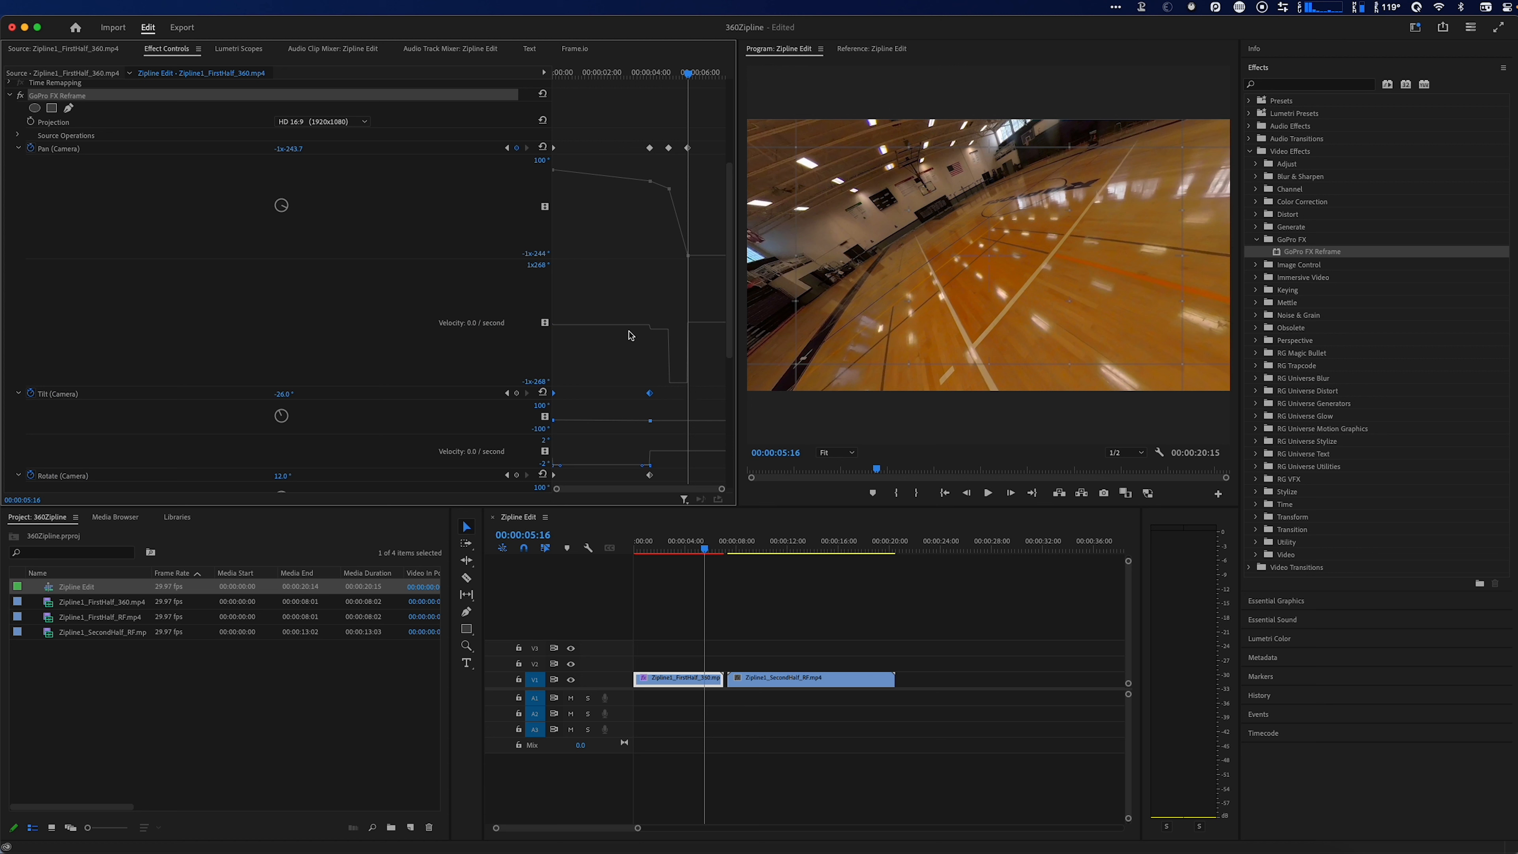
click(649, 180)
drag(702, 175, 594, 101)
click(527, 172)
right_click(649, 153)
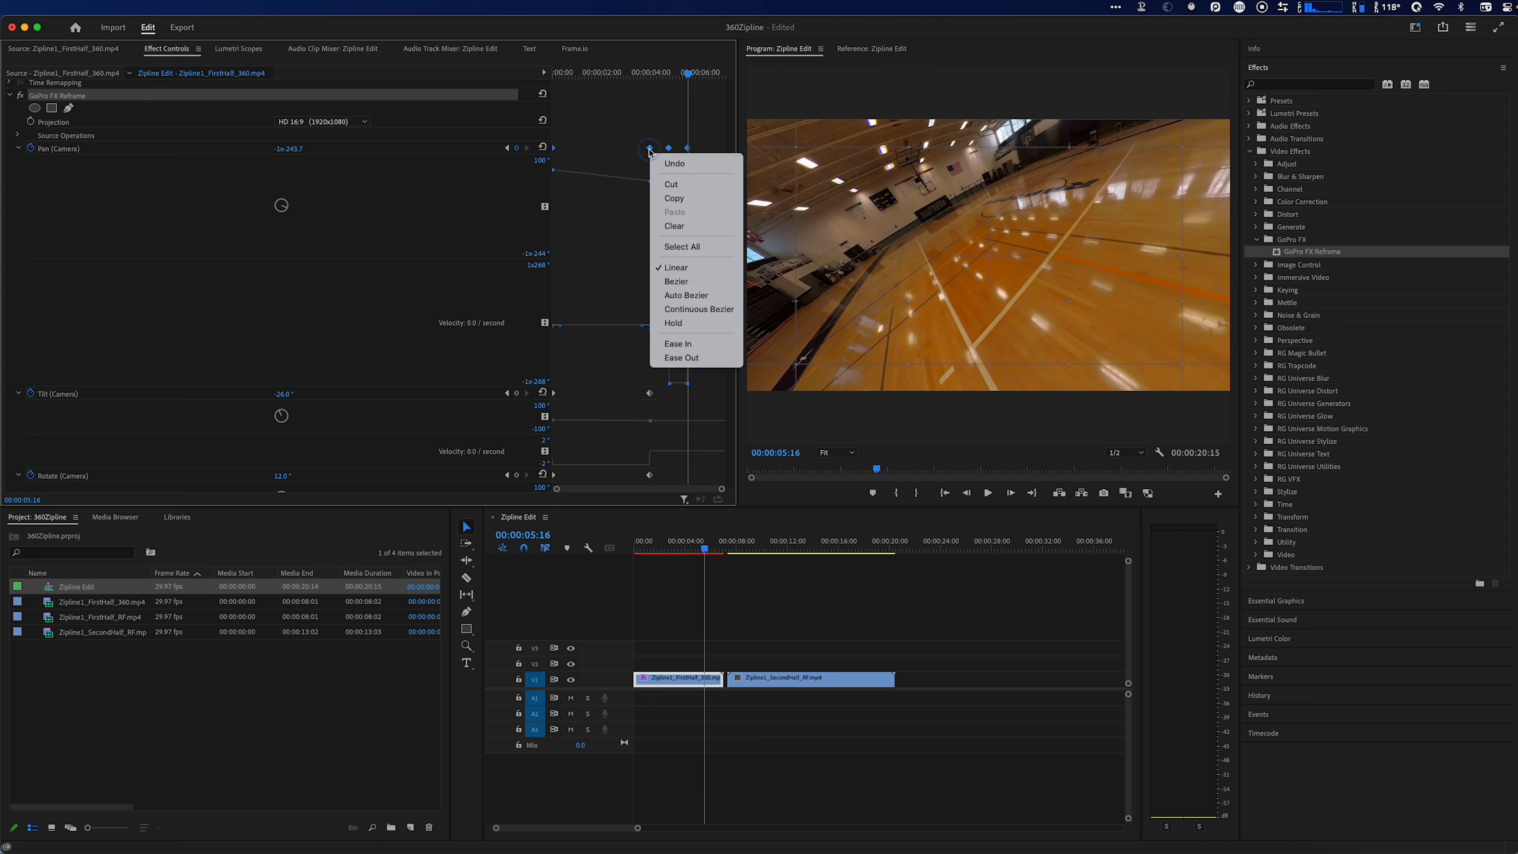
click(705, 286)
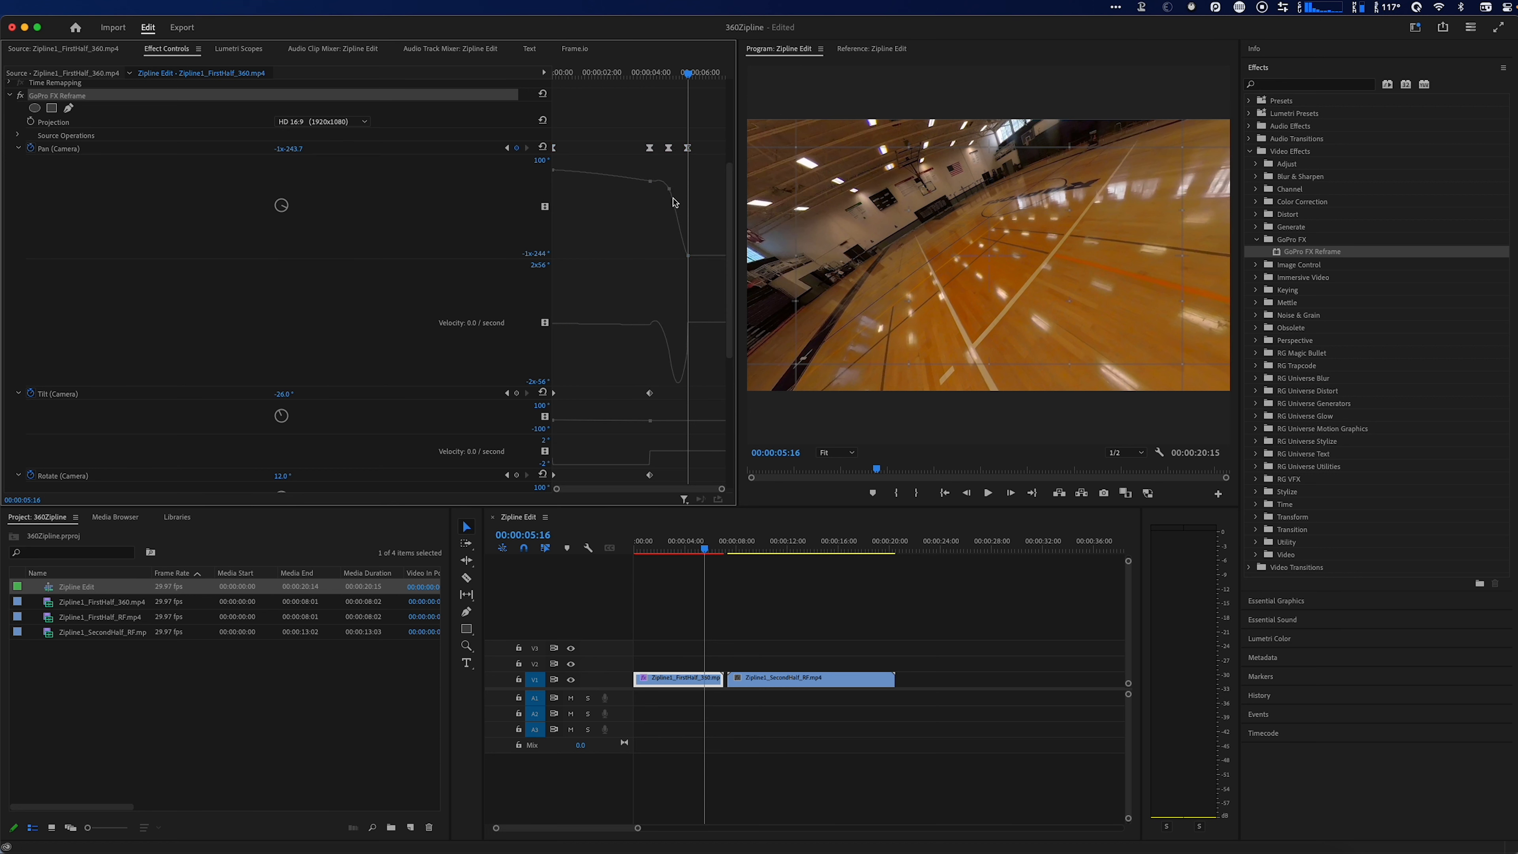
- Scrub the pan move between 00:00:03:20 and 00:00:04:26 and select its middle keyframes to inspect their Bezier handles
drag(696, 85, 672, 73)
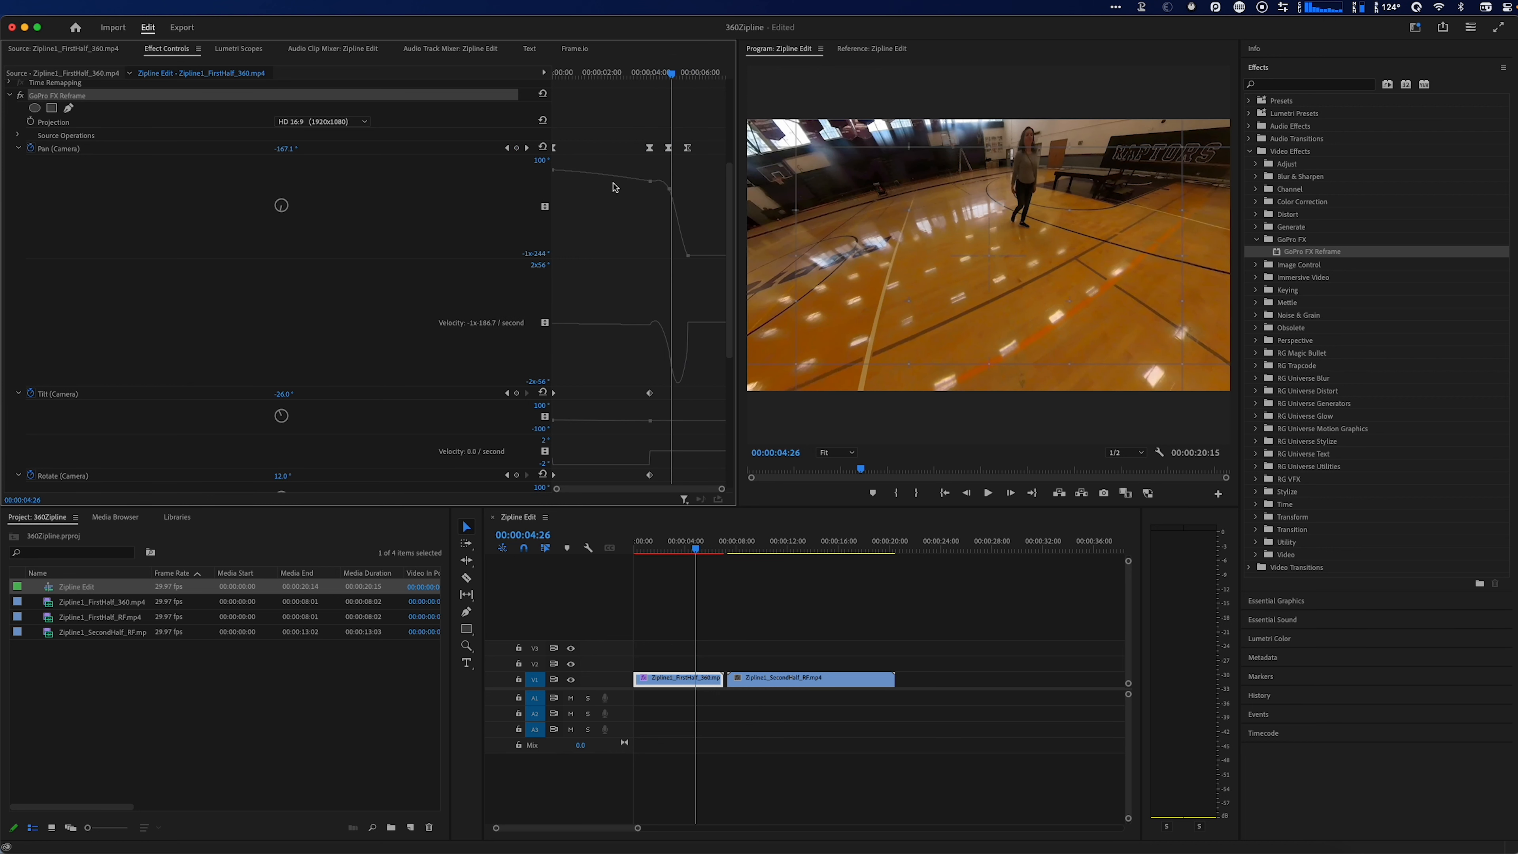
click(642, 73)
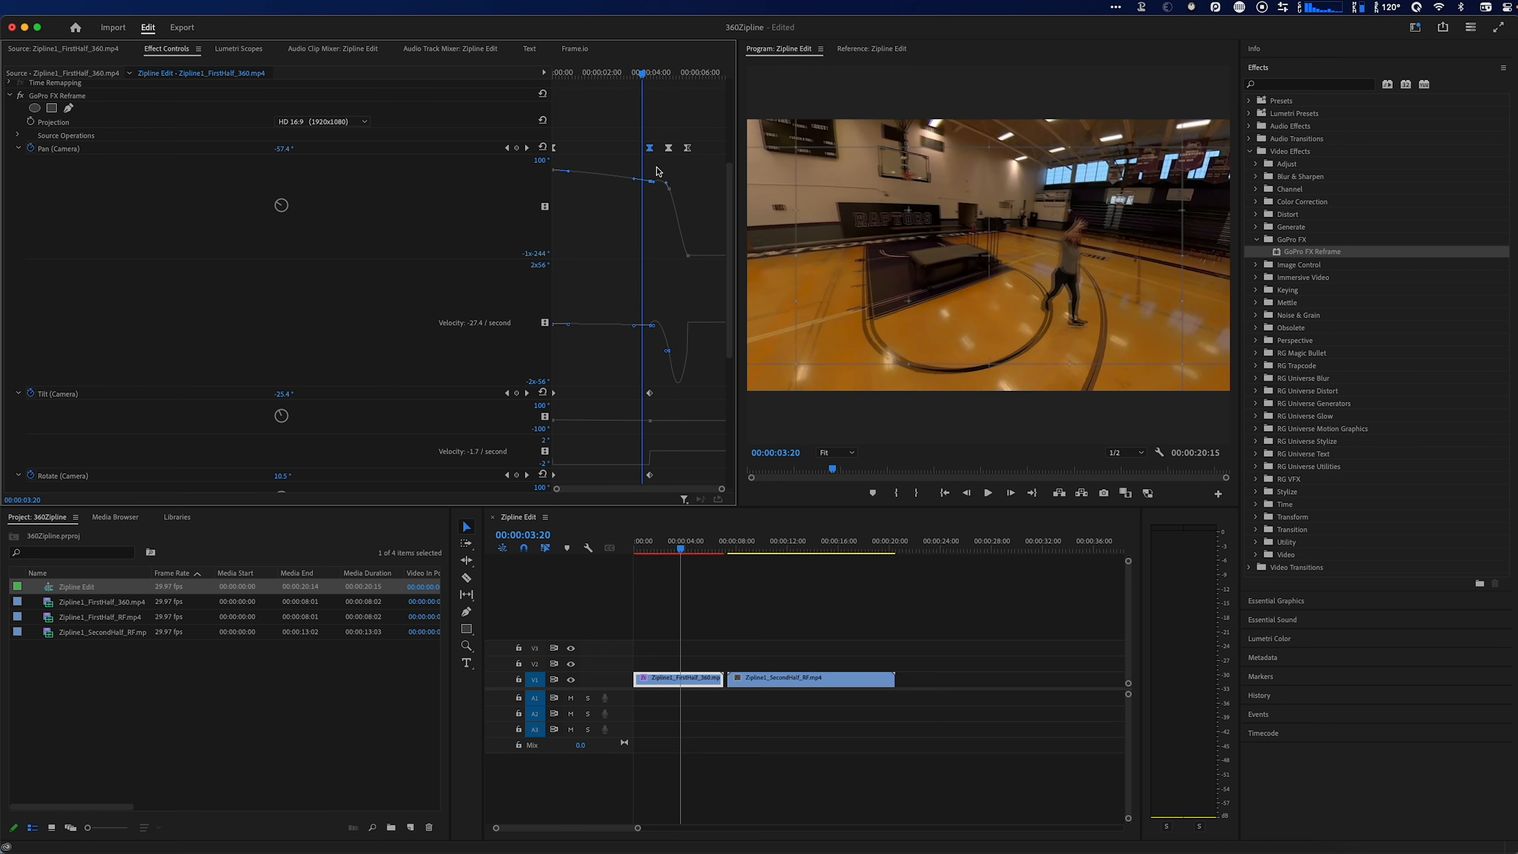
drag(647, 77, 676, 88)
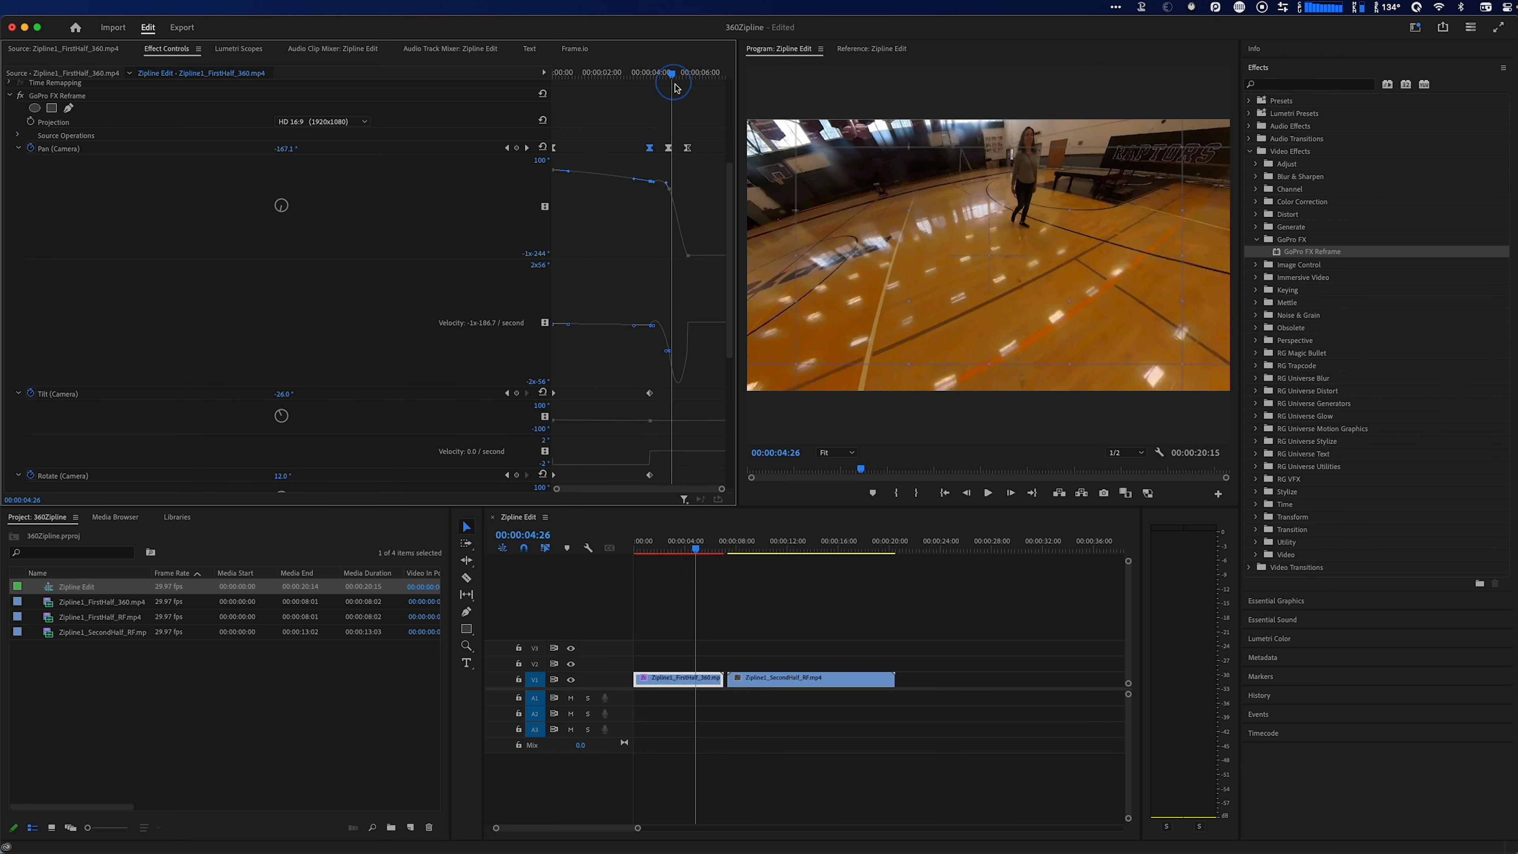
click(669, 190)
mouse_move(556, 489)
mouse_down()
mouse_move(662, 492)
mouse_move(580, 491)
mouse_up()
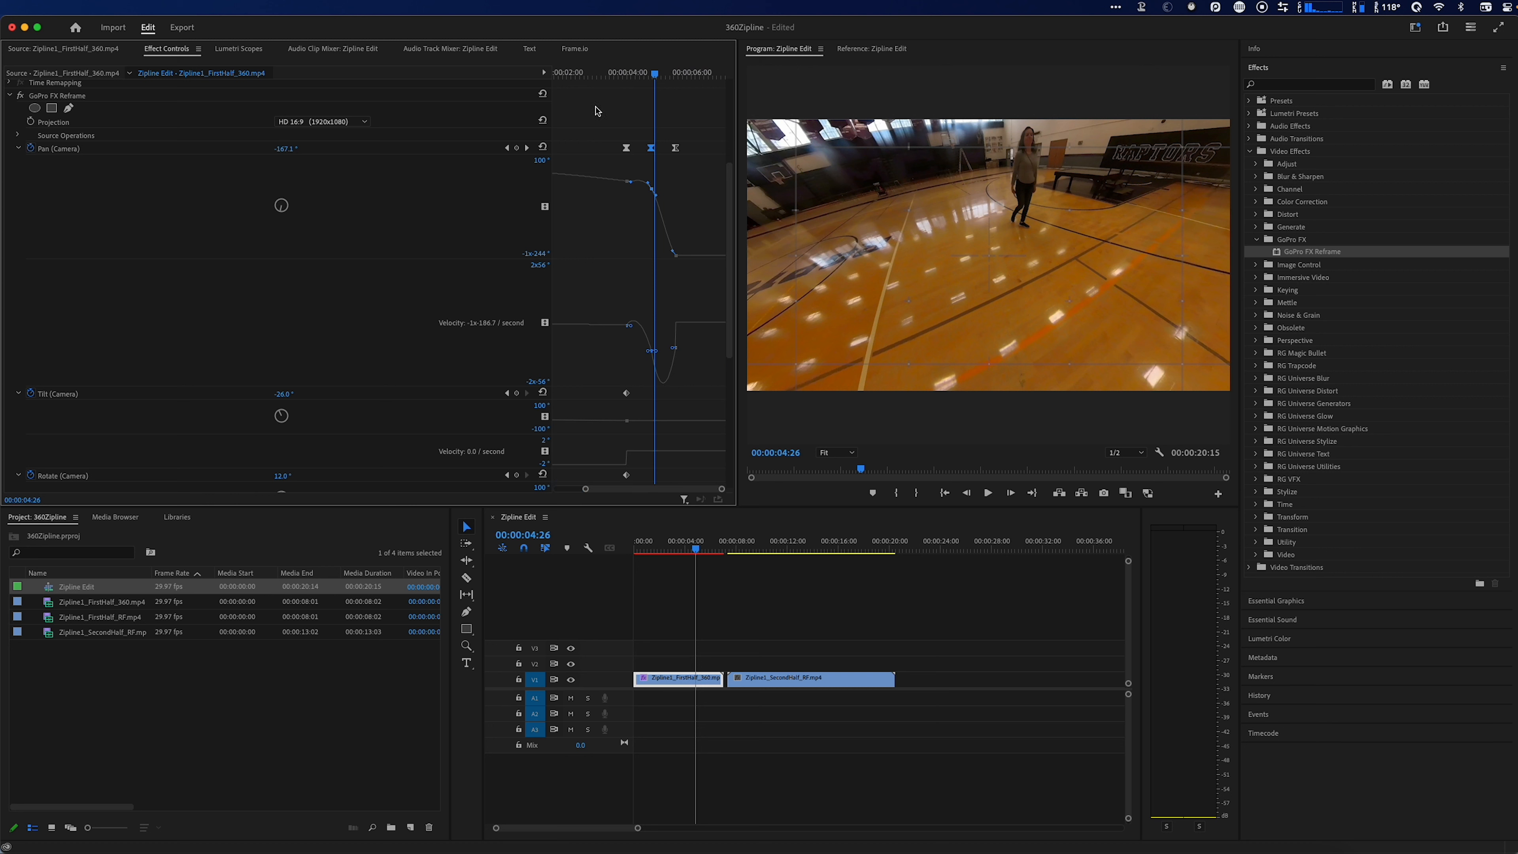
- Lengthen the first pan keyframe's outgoing Bezier handle and reshape the second keyframe's incoming handle
drag(616, 75, 501, 67)
click(554, 175)
drag(574, 171, 626, 171)
drag(566, 80, 671, 83)
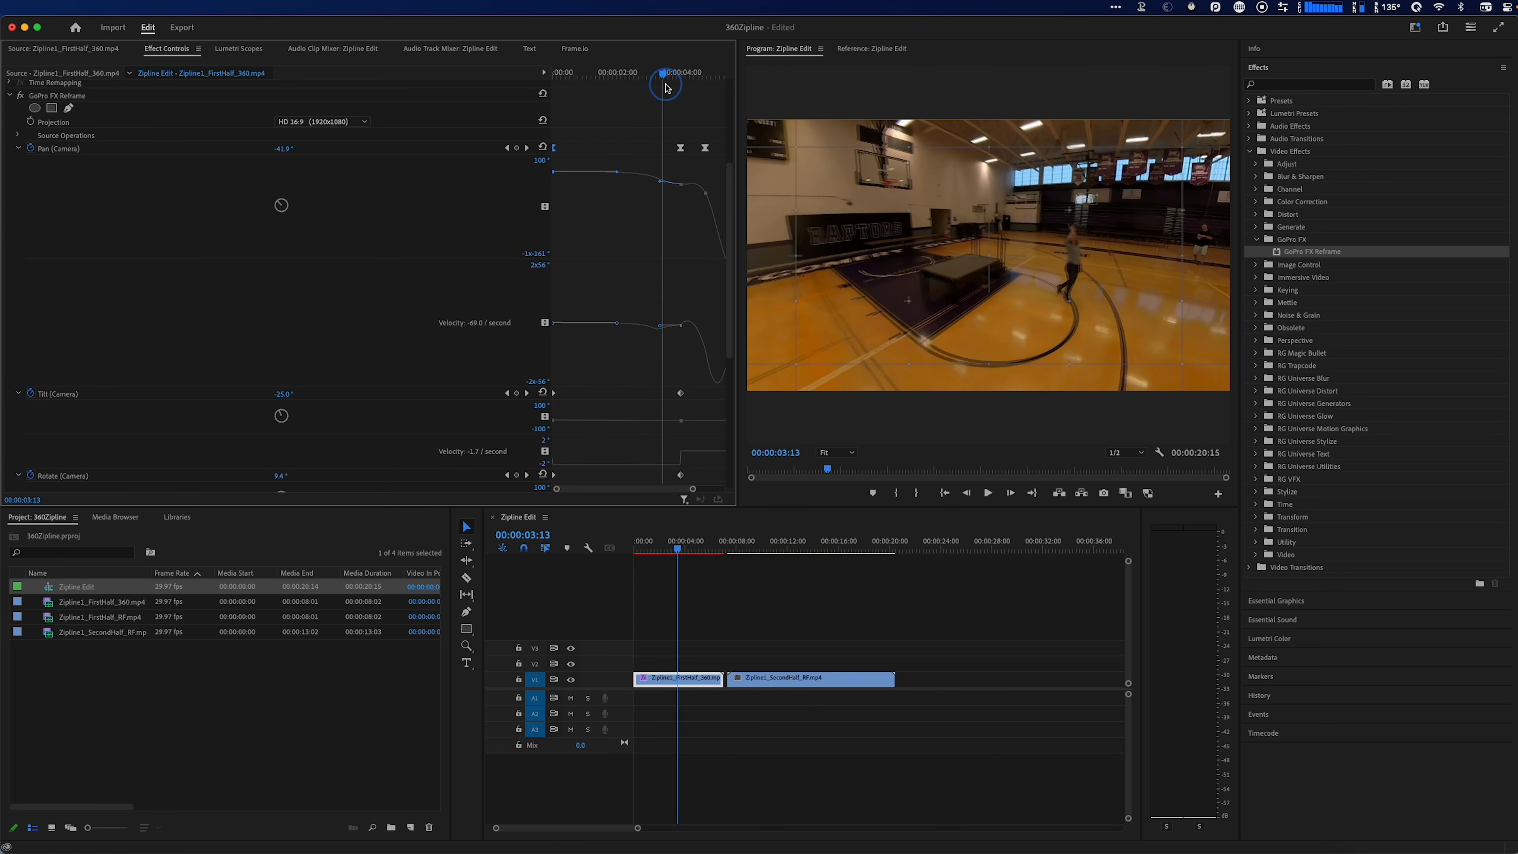
drag(663, 185, 675, 178)
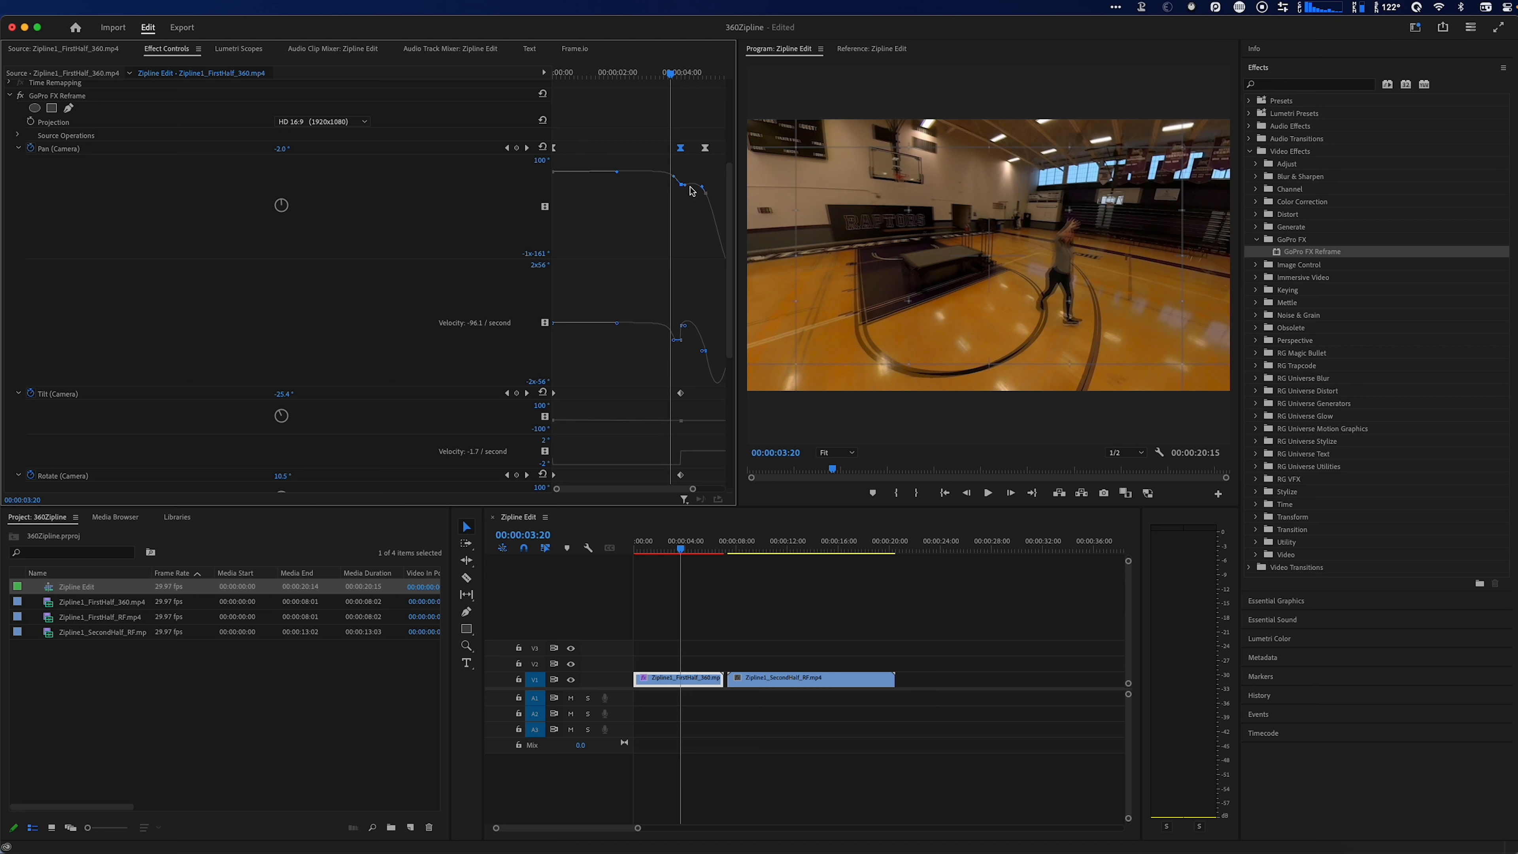
drag(674, 176, 669, 177)
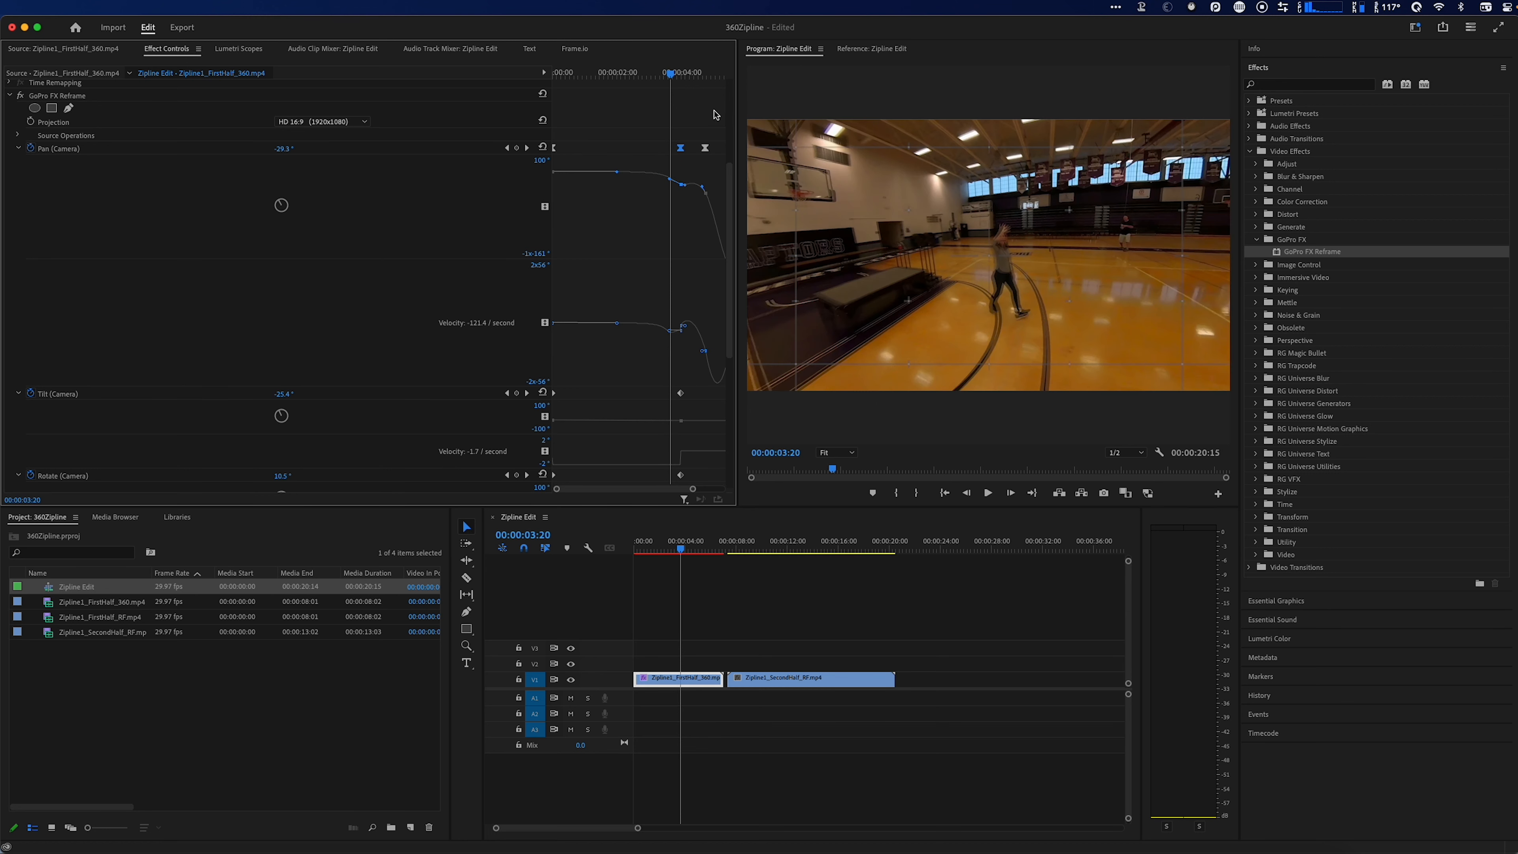
- Adjust the Bezier handles between the second and third pan keyframes to smooth the curve's descent
click(708, 194)
drag(685, 186, 693, 190)
click(707, 194)
drag(705, 196, 700, 190)
click(681, 183)
- Play back the eased pan move and return the playhead to just before the second pan keyframe
drag(672, 78, 636, 77)
key(space)
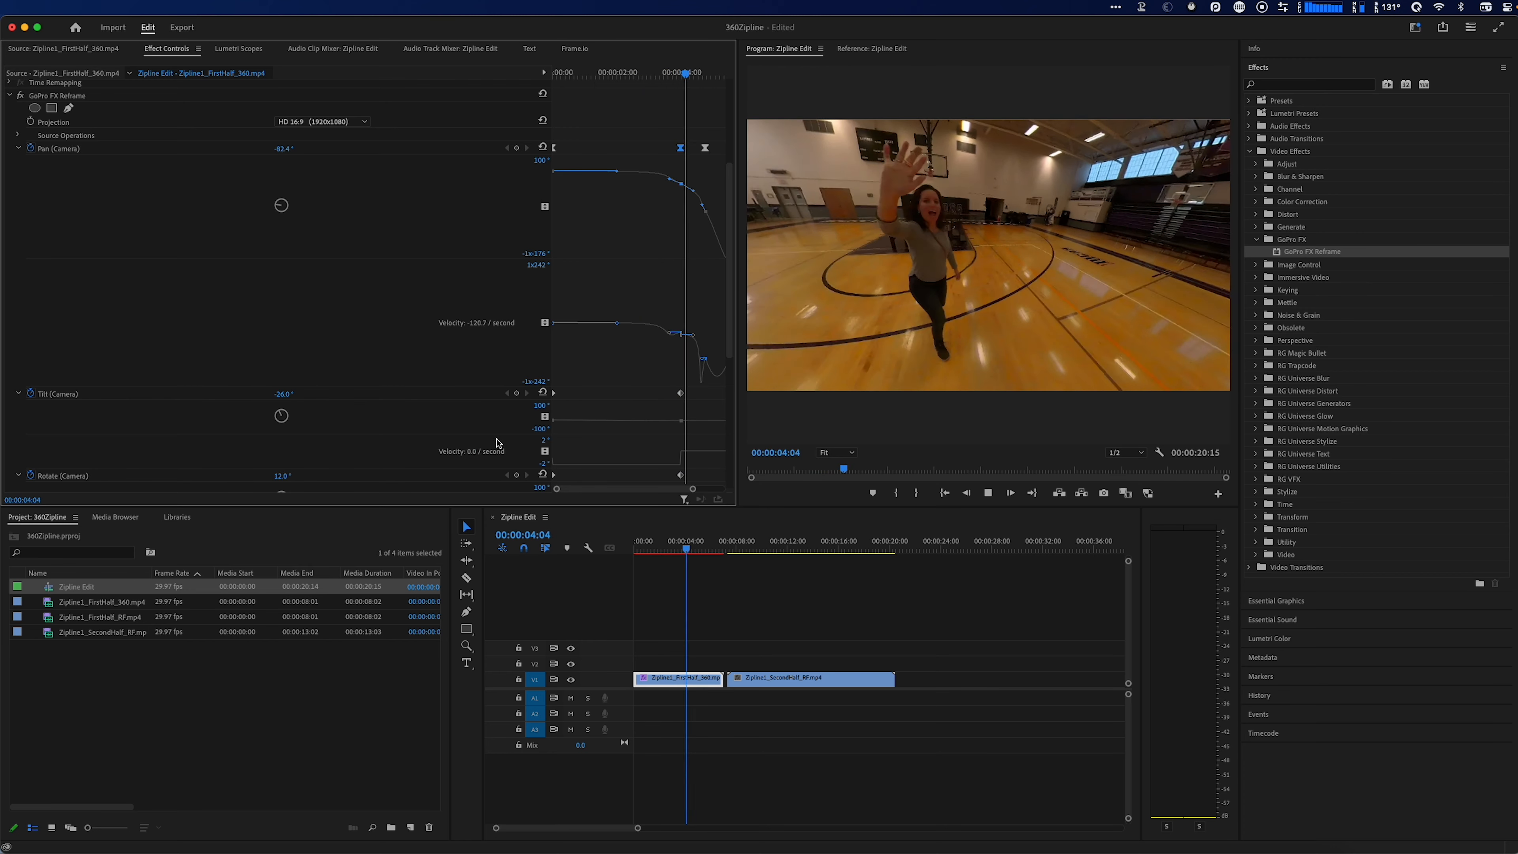
key(space)
click(673, 78)
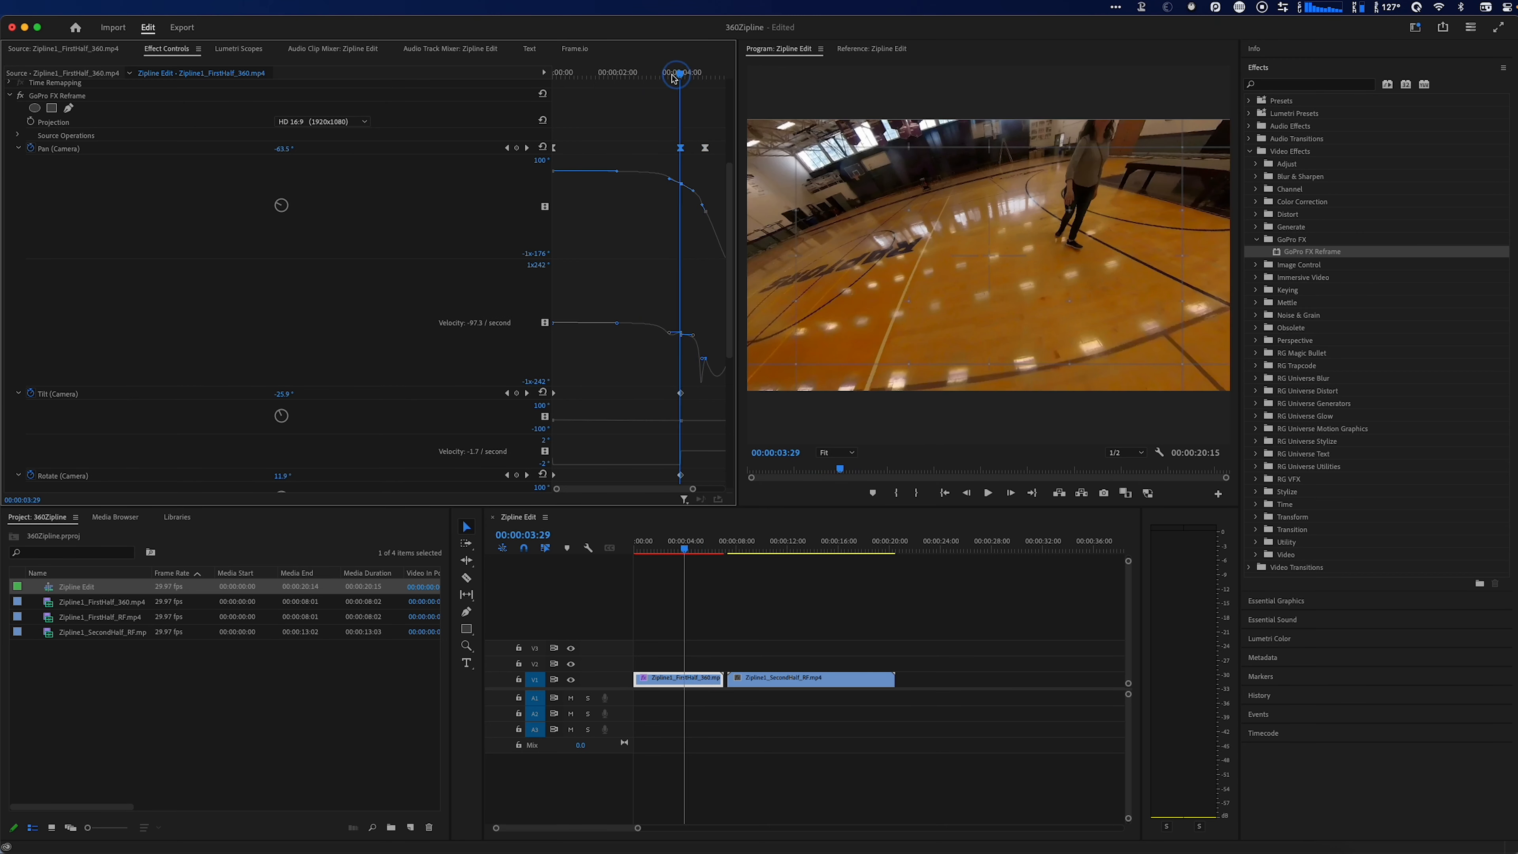
- Fine-tune the second pan keyframe's Bezier handles while checking the frame at 00:00:03:06
drag(673, 78, 667, 77)
drag(668, 179, 669, 180)
mouse_move(669, 78)
mouse_down()
mouse_move(562, 74)
mouse_move(658, 103)
mouse_up()
drag(674, 185, 679, 201)
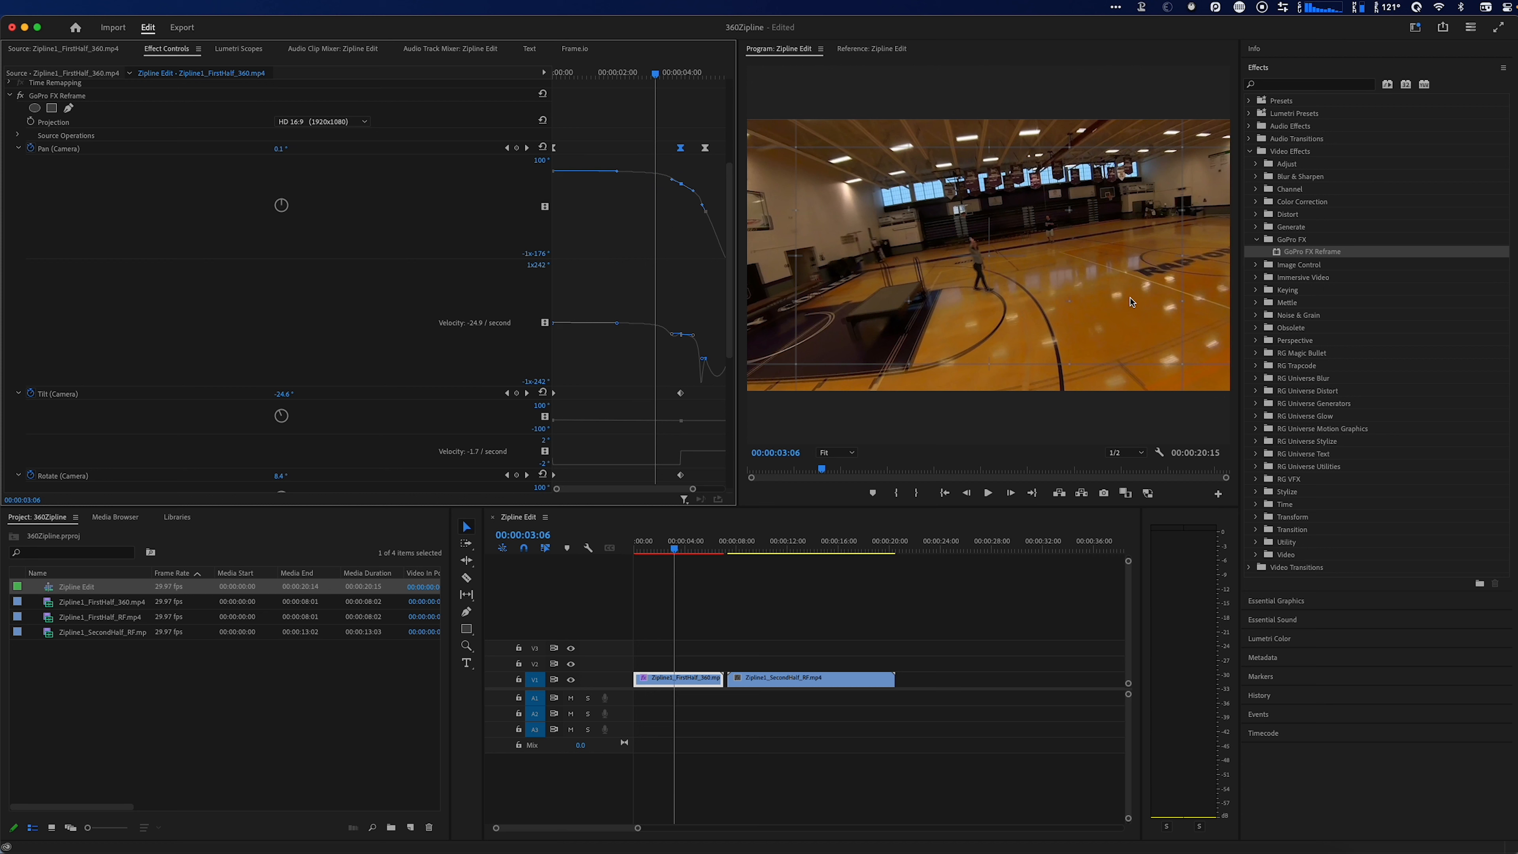
drag(692, 195, 672, 180)
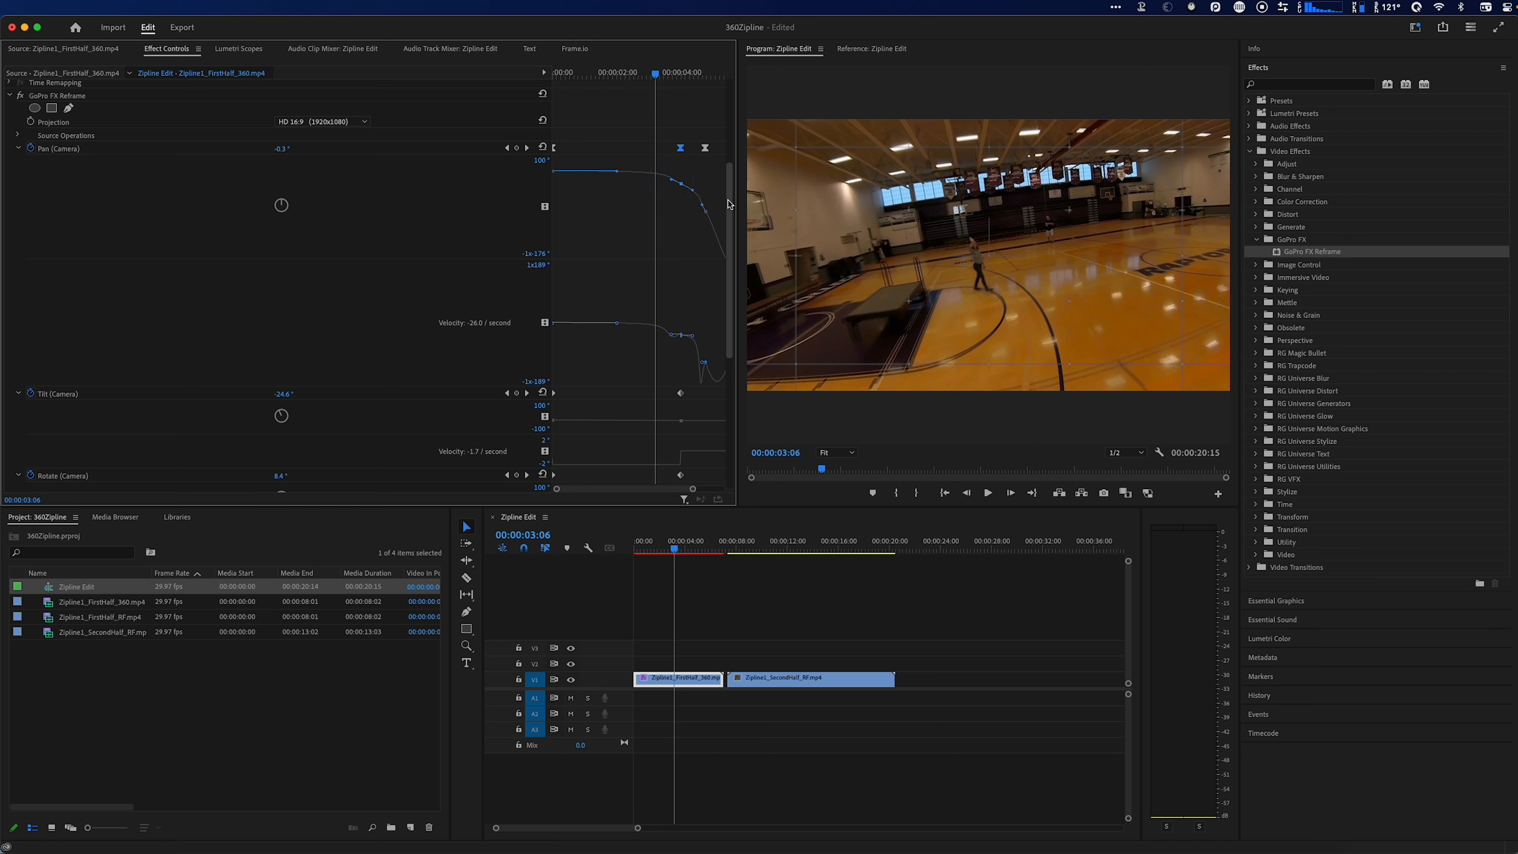
- Pull the third pan keyframe's outgoing Bezier handle down along the curve and check the final pan keyframe
click(704, 209)
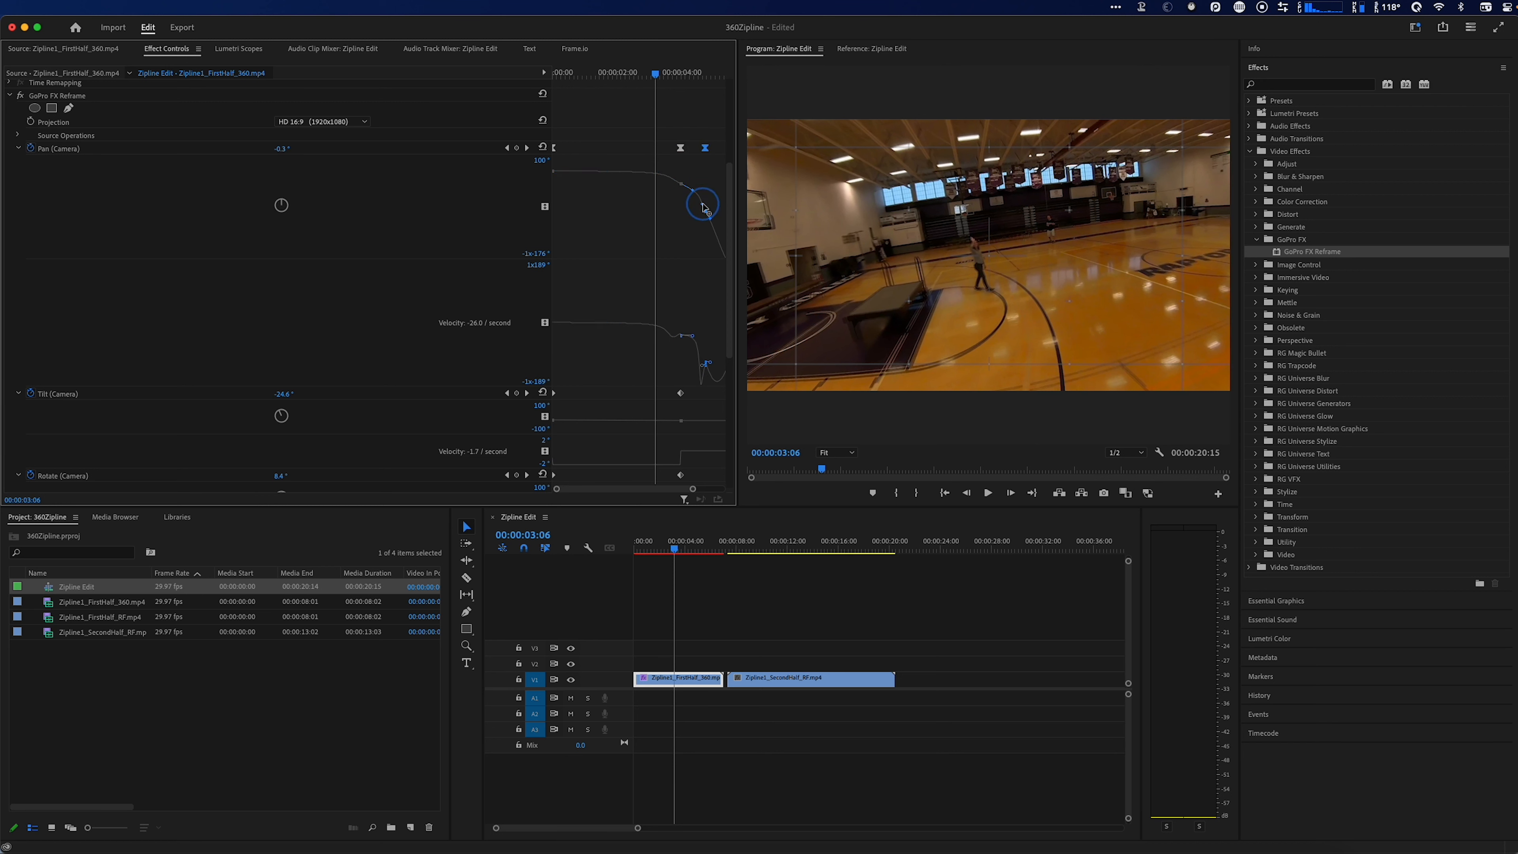
drag(704, 208, 713, 236)
drag(648, 490, 662, 490)
click(703, 256)
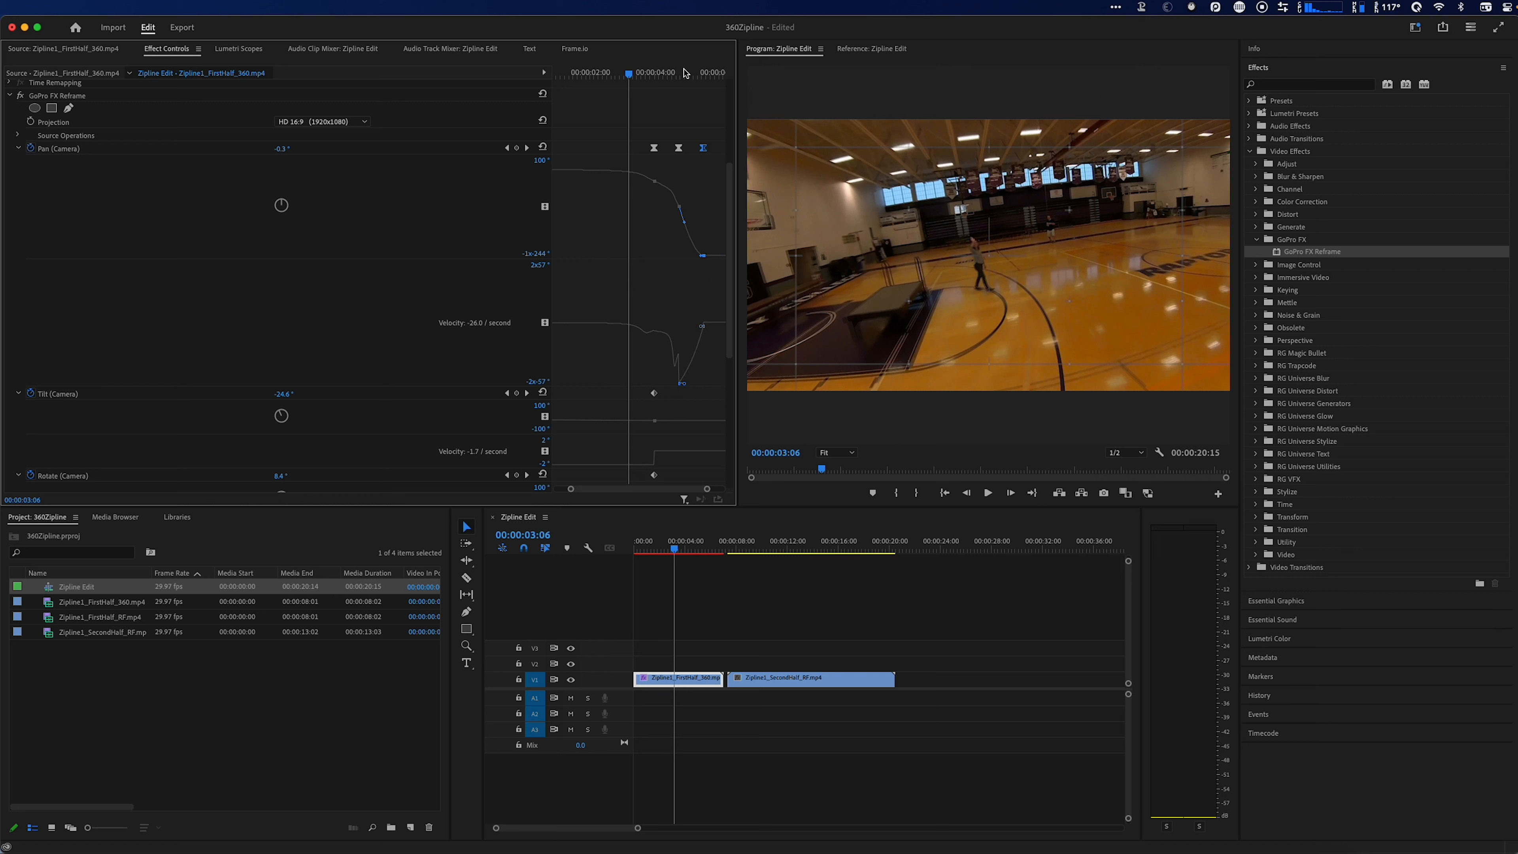
click(691, 192)
click(685, 192)
- Refine the handles of the second and third pan keyframes into one continuous curve down to the last keyframe
click(653, 181)
drag(667, 187, 663, 185)
click(676, 201)
click(688, 212)
click(679, 207)
drag(685, 224, 687, 222)
click(703, 218)
- Select the second pan keyframe and inspect its velocity handles with the playhead at 00:00:03:24
mouse_move(630, 74)
mouse_down()
mouse_move(617, 75)
mouse_move(697, 84)
mouse_move(648, 85)
mouse_up()
click(408, 333)
click(667, 333)
click(658, 341)
click(649, 327)
click(653, 148)
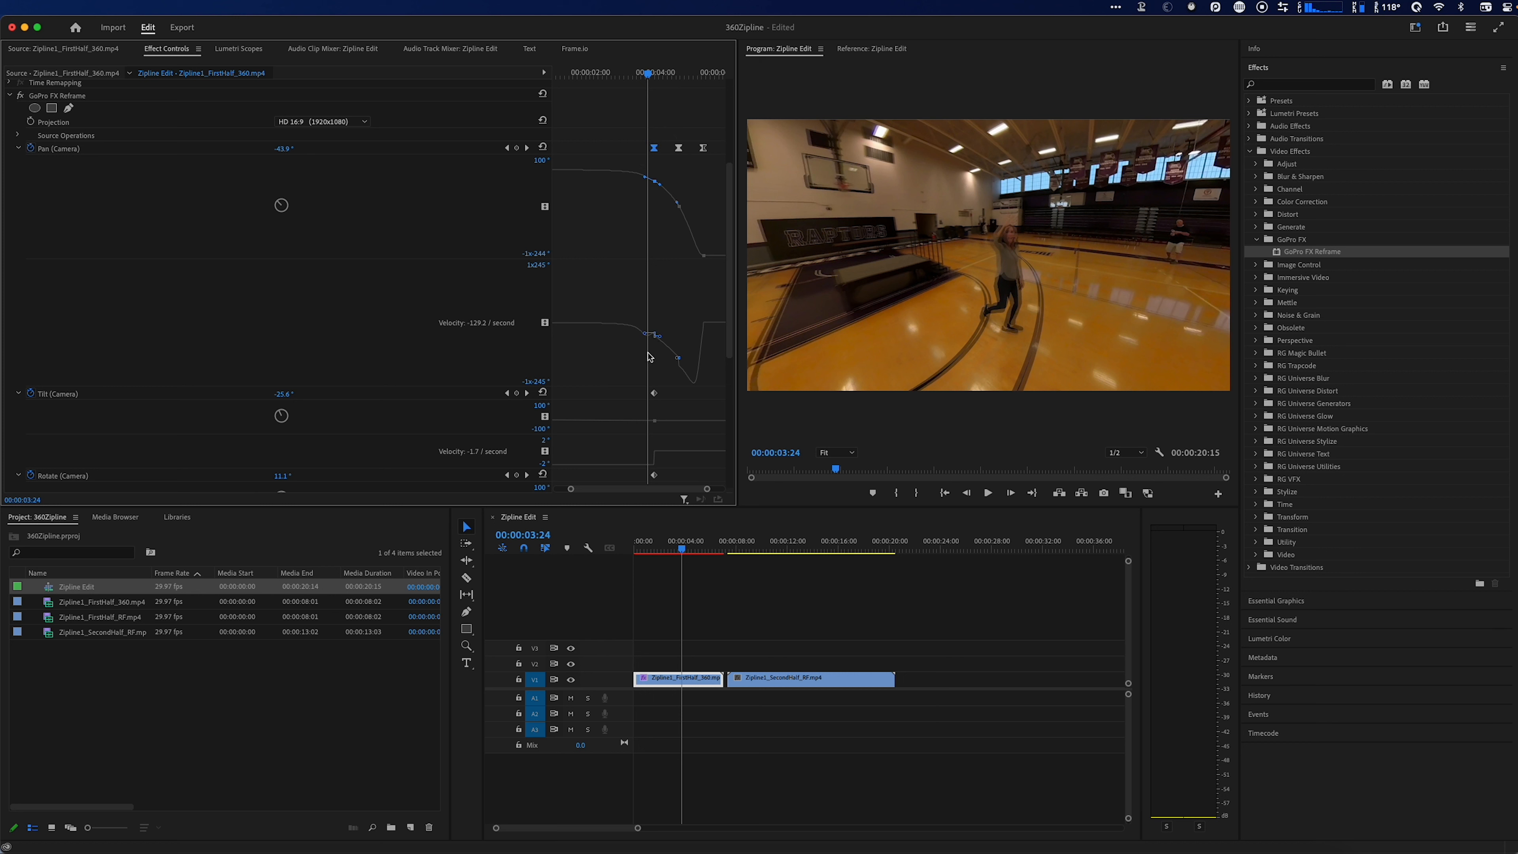
- Play back the refined pan curve through the spin and stop playback
click(580, 72)
key(space)
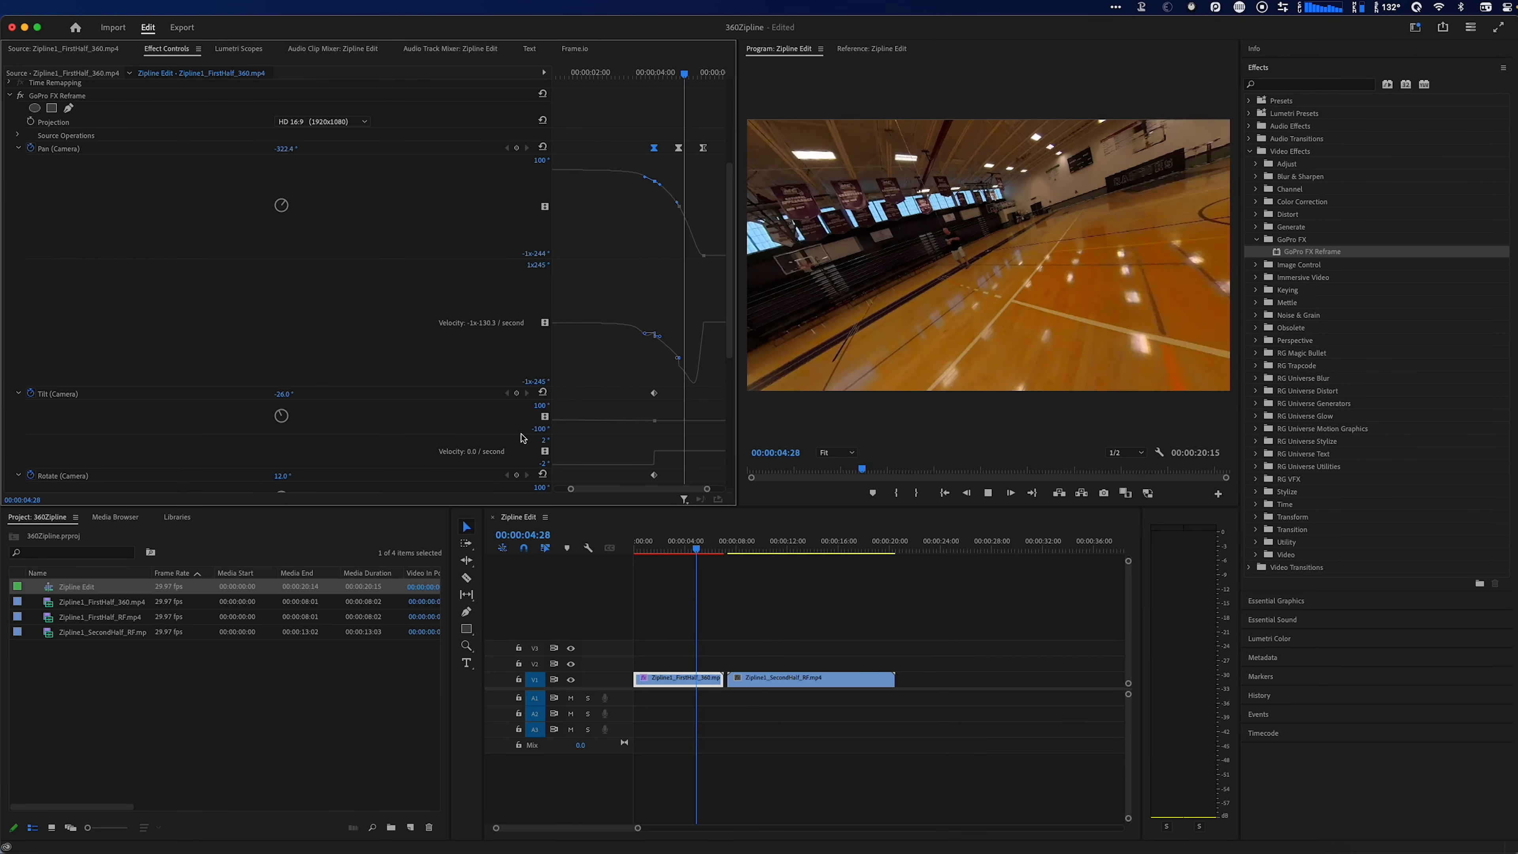
key(space)
- Adjust the second pan keyframe's handles in the velocity graph to even out the speed change at 00:00:03:28
drag(694, 74, 652, 90)
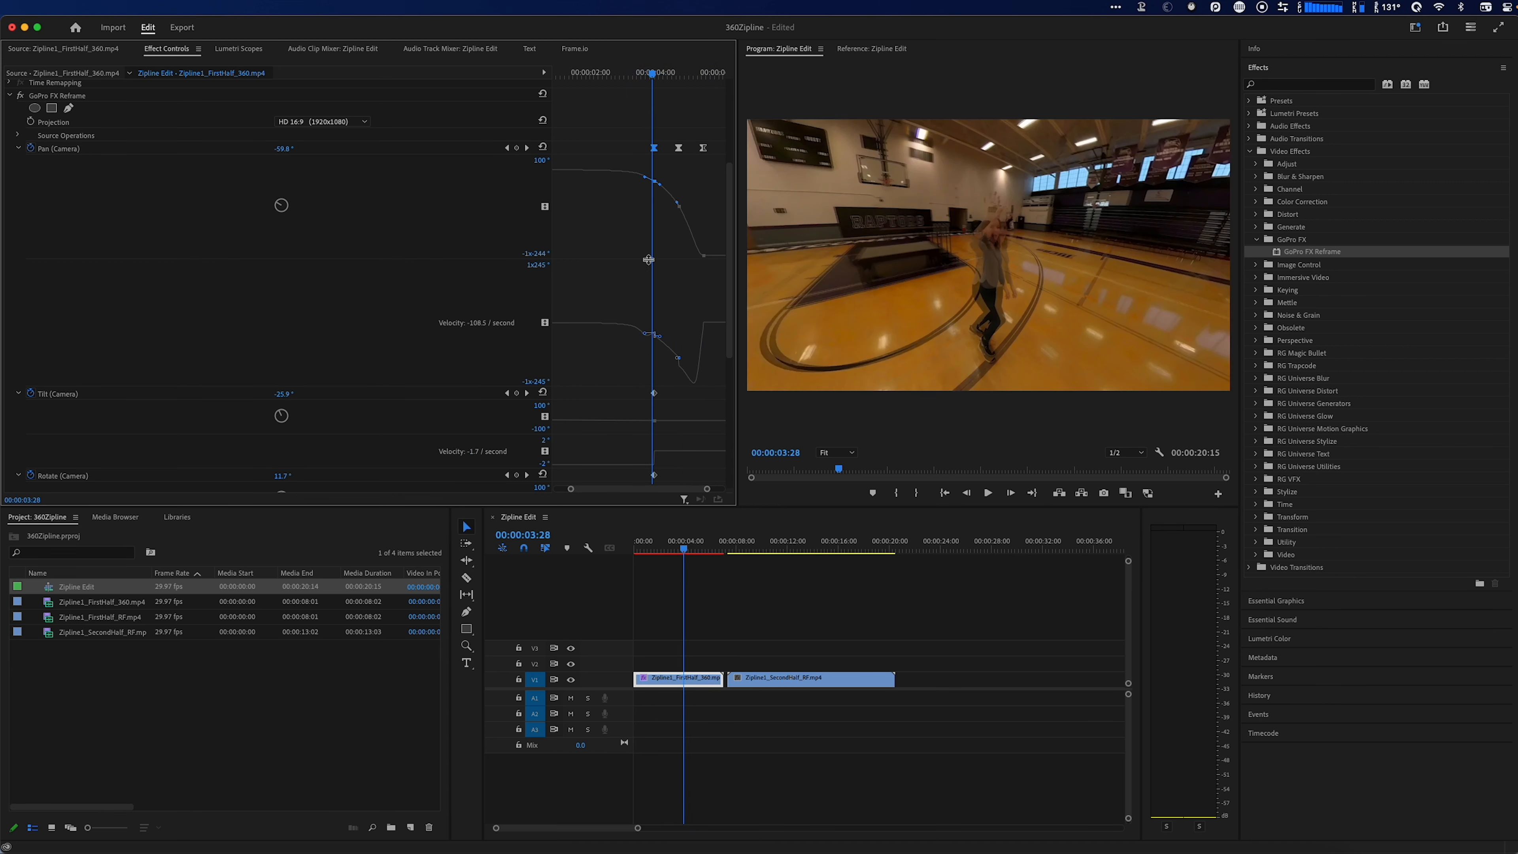
click(655, 337)
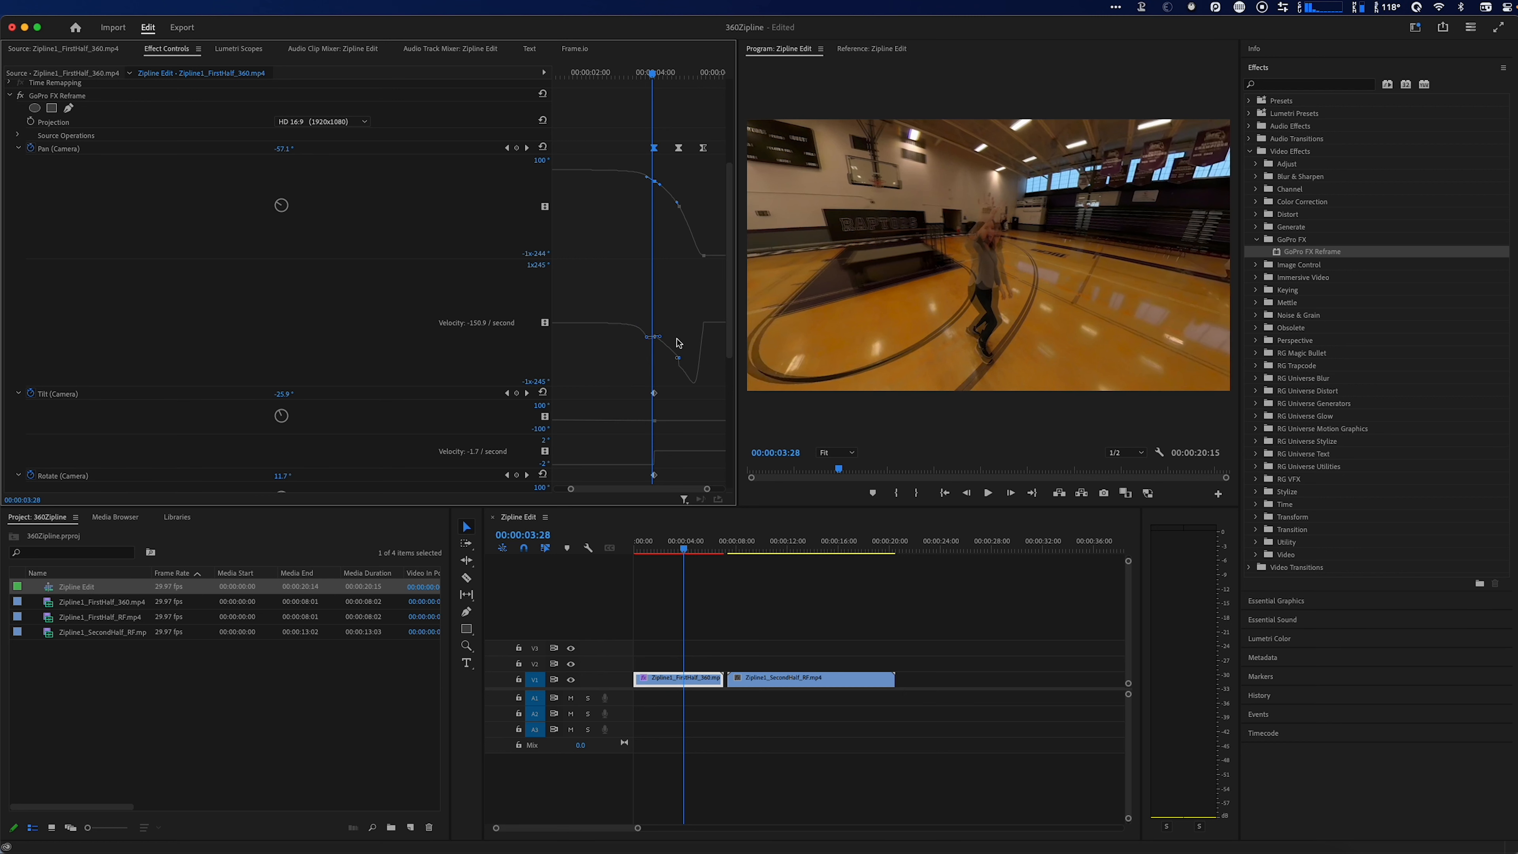
drag(661, 339, 649, 341)
- Replay the pan move through 00:00:05:09 and return the playhead to 00:00:03:16
drag(650, 70, 620, 98)
key(space)
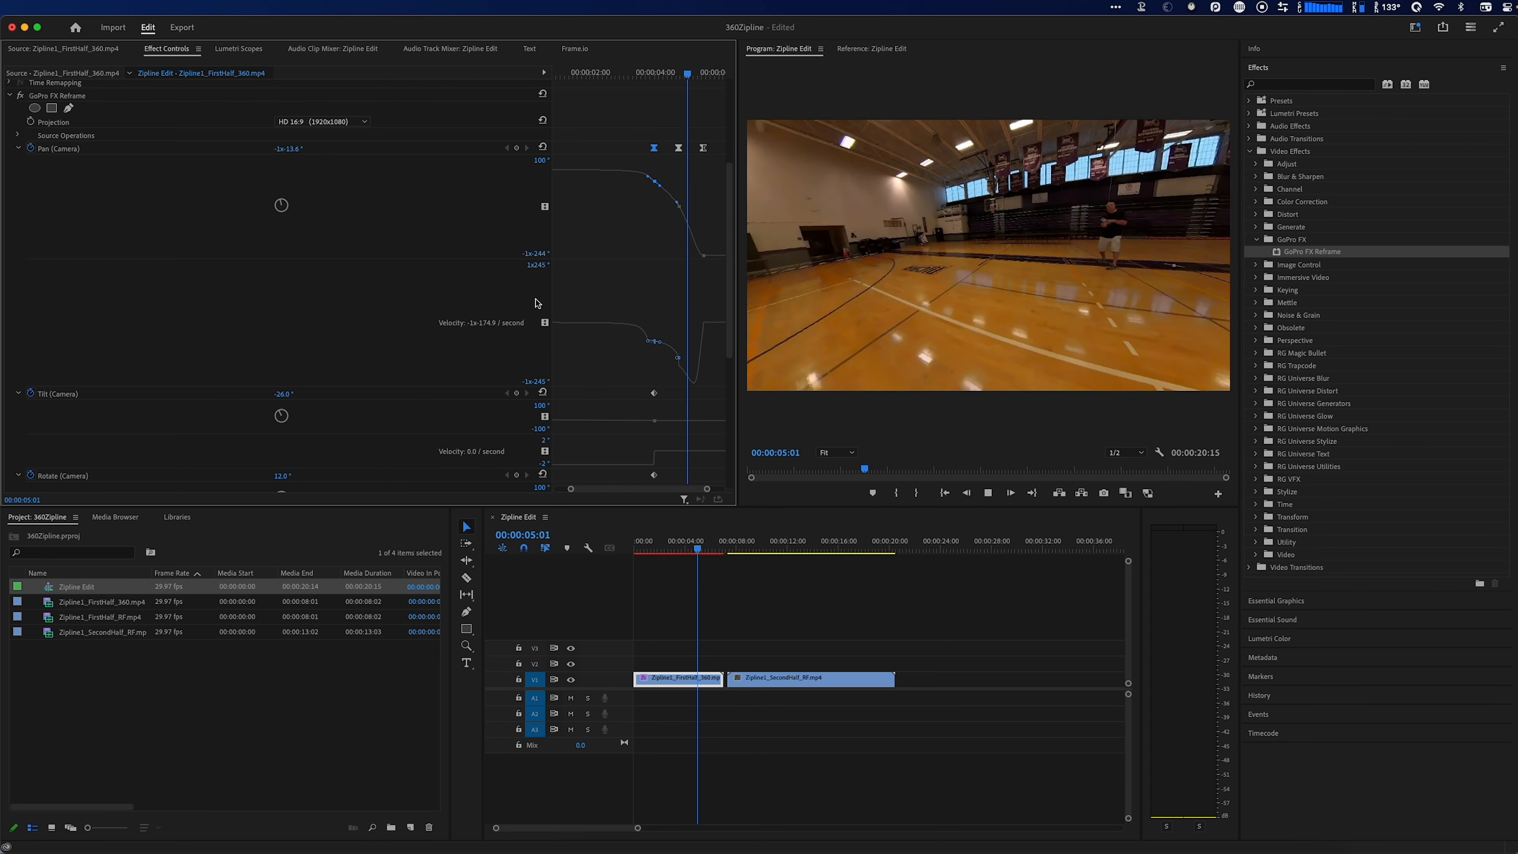
key(space)
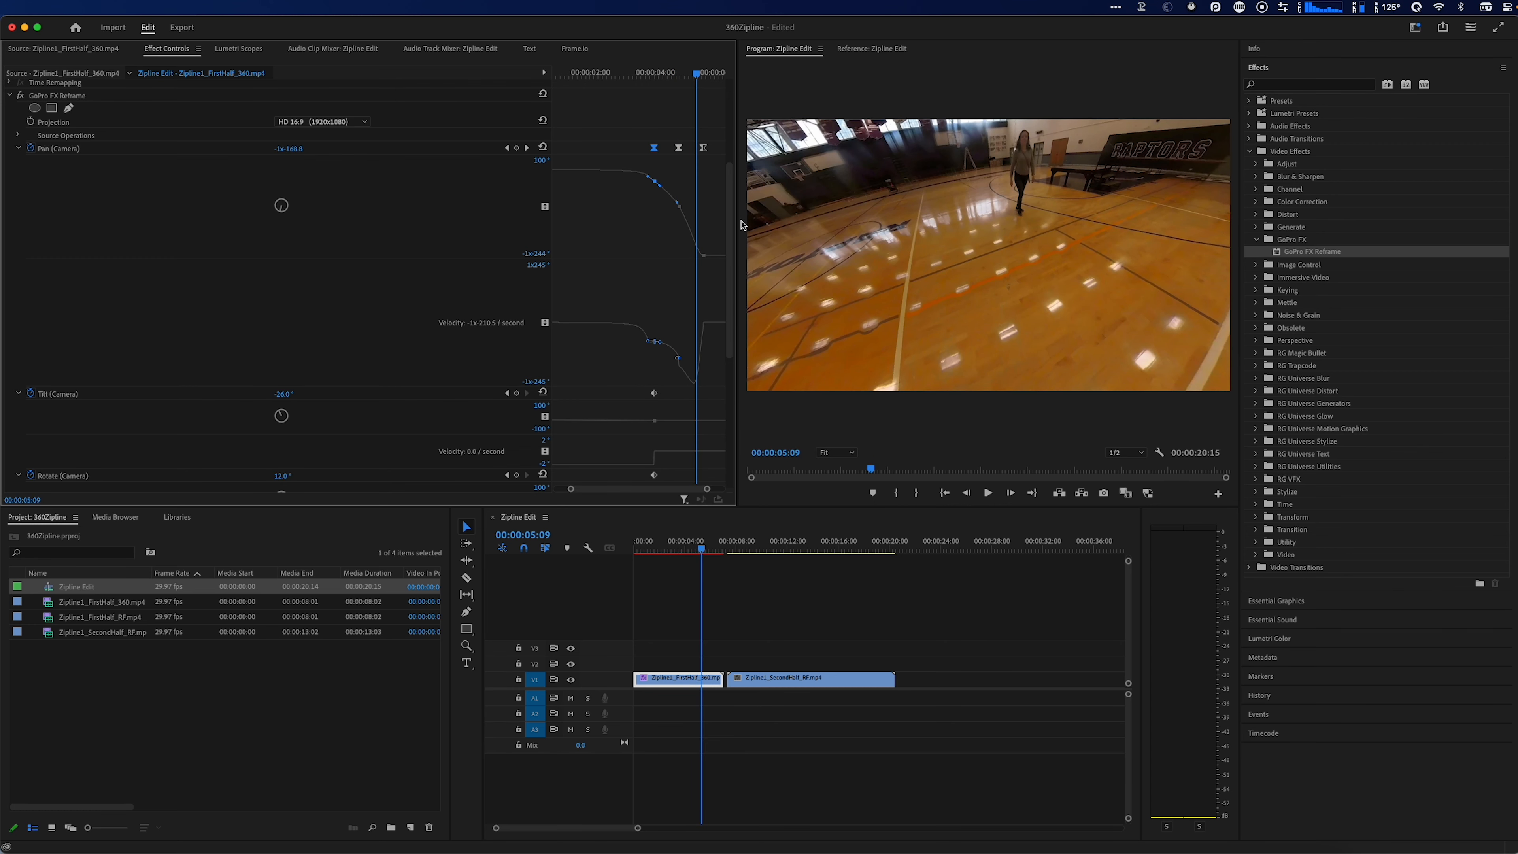
click(640, 73)
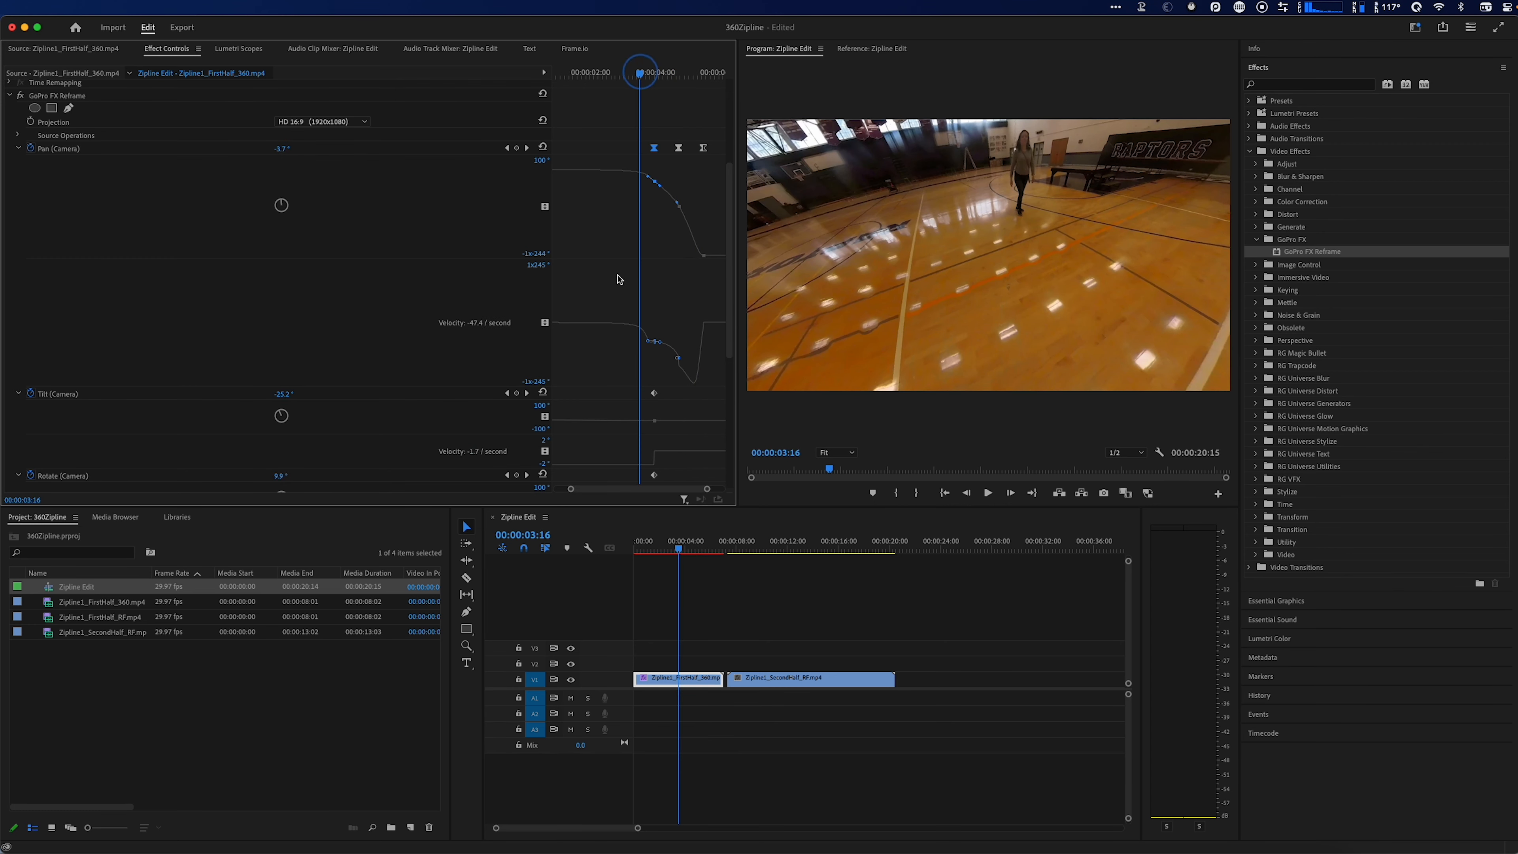
- Collapse the pan graph, select the rotation keyframes and enlarge the rotation graph
click(18, 147)
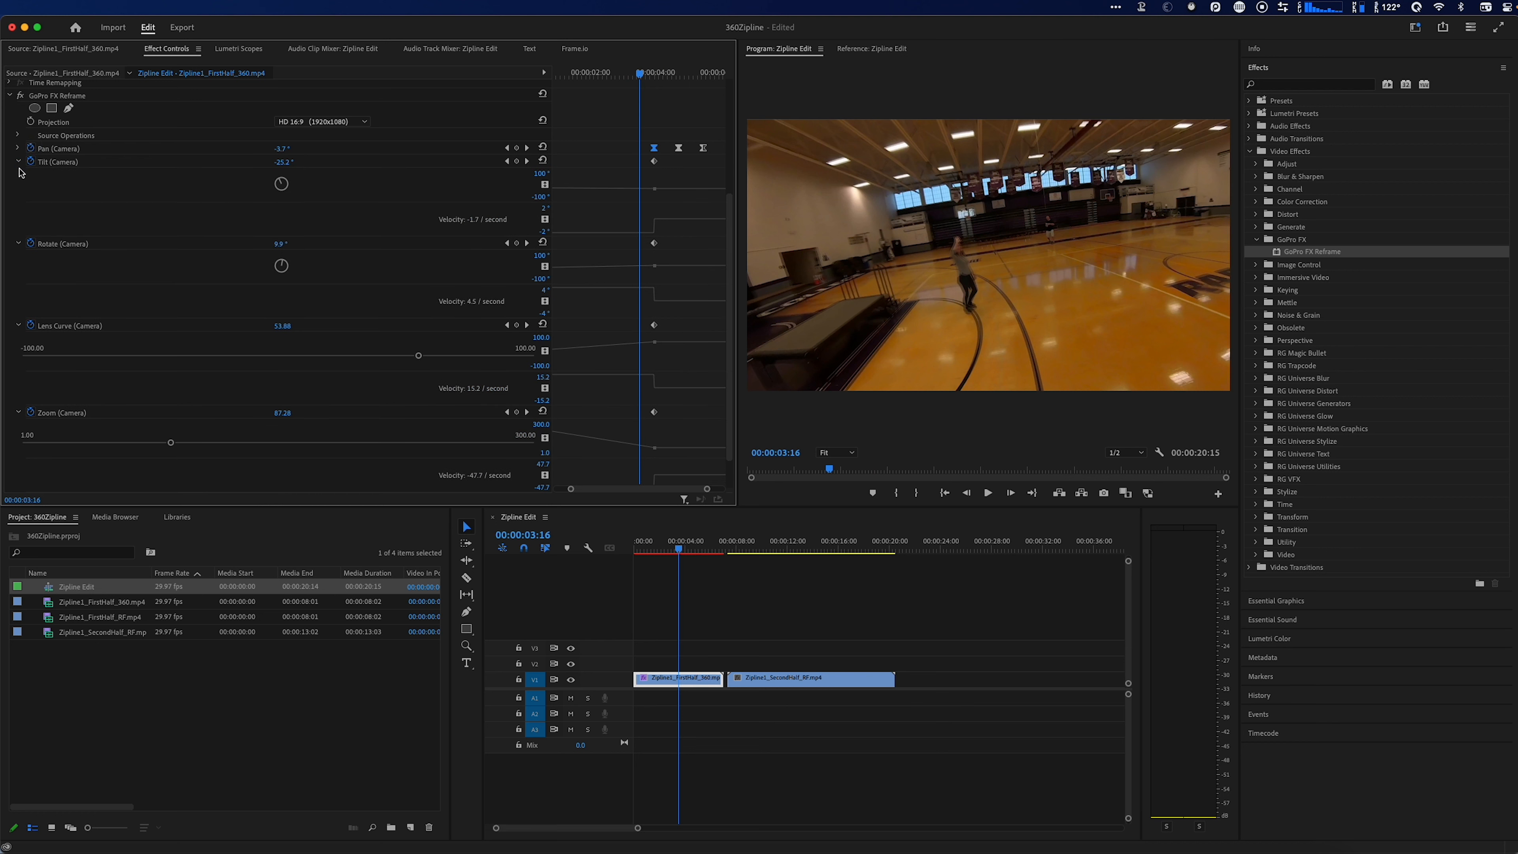
drag(678, 549, 672, 549)
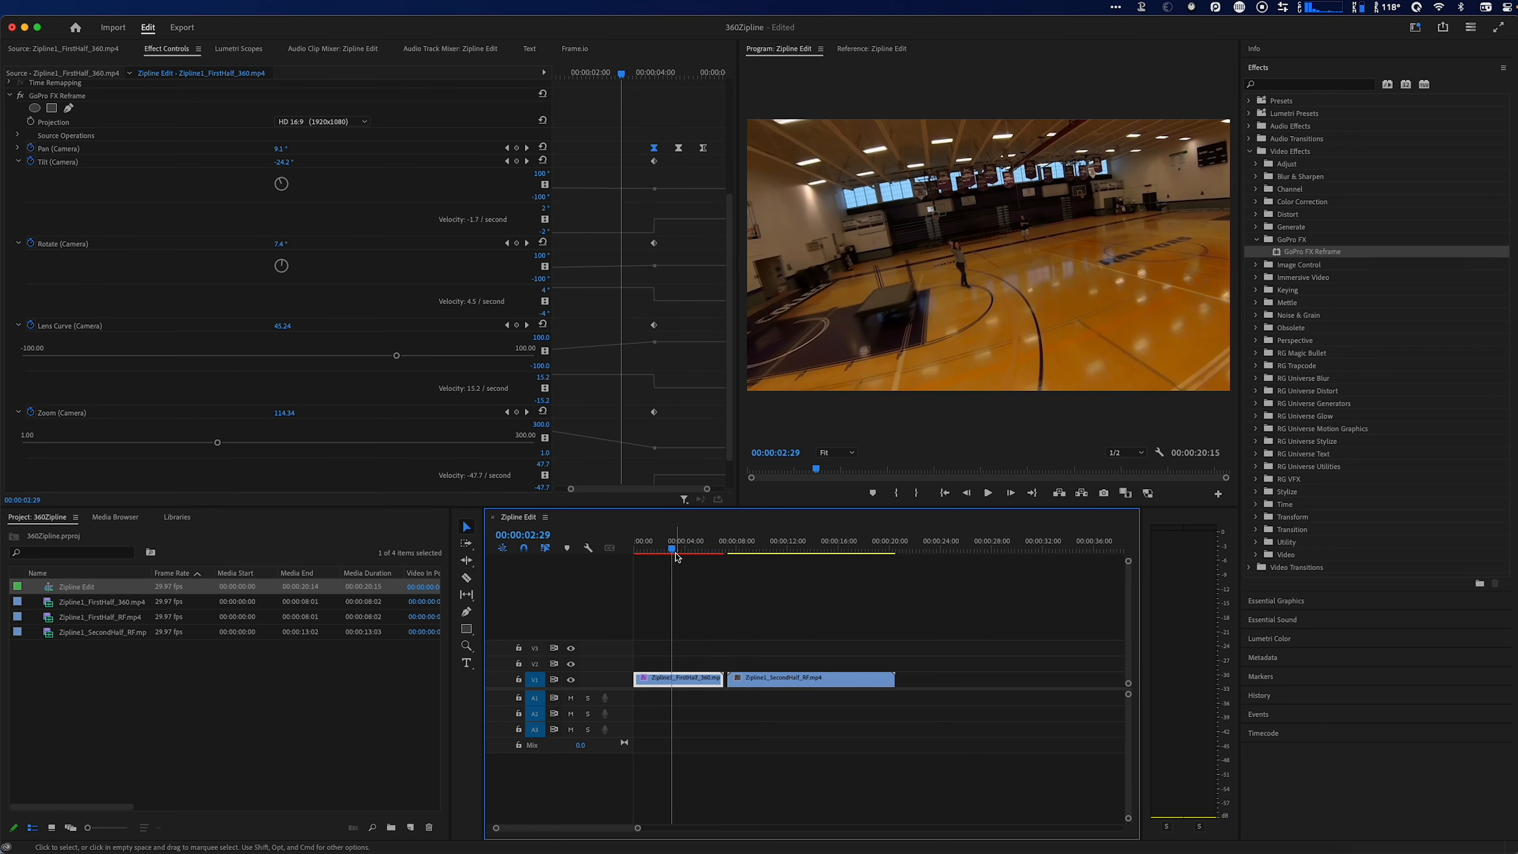
click(668, 543)
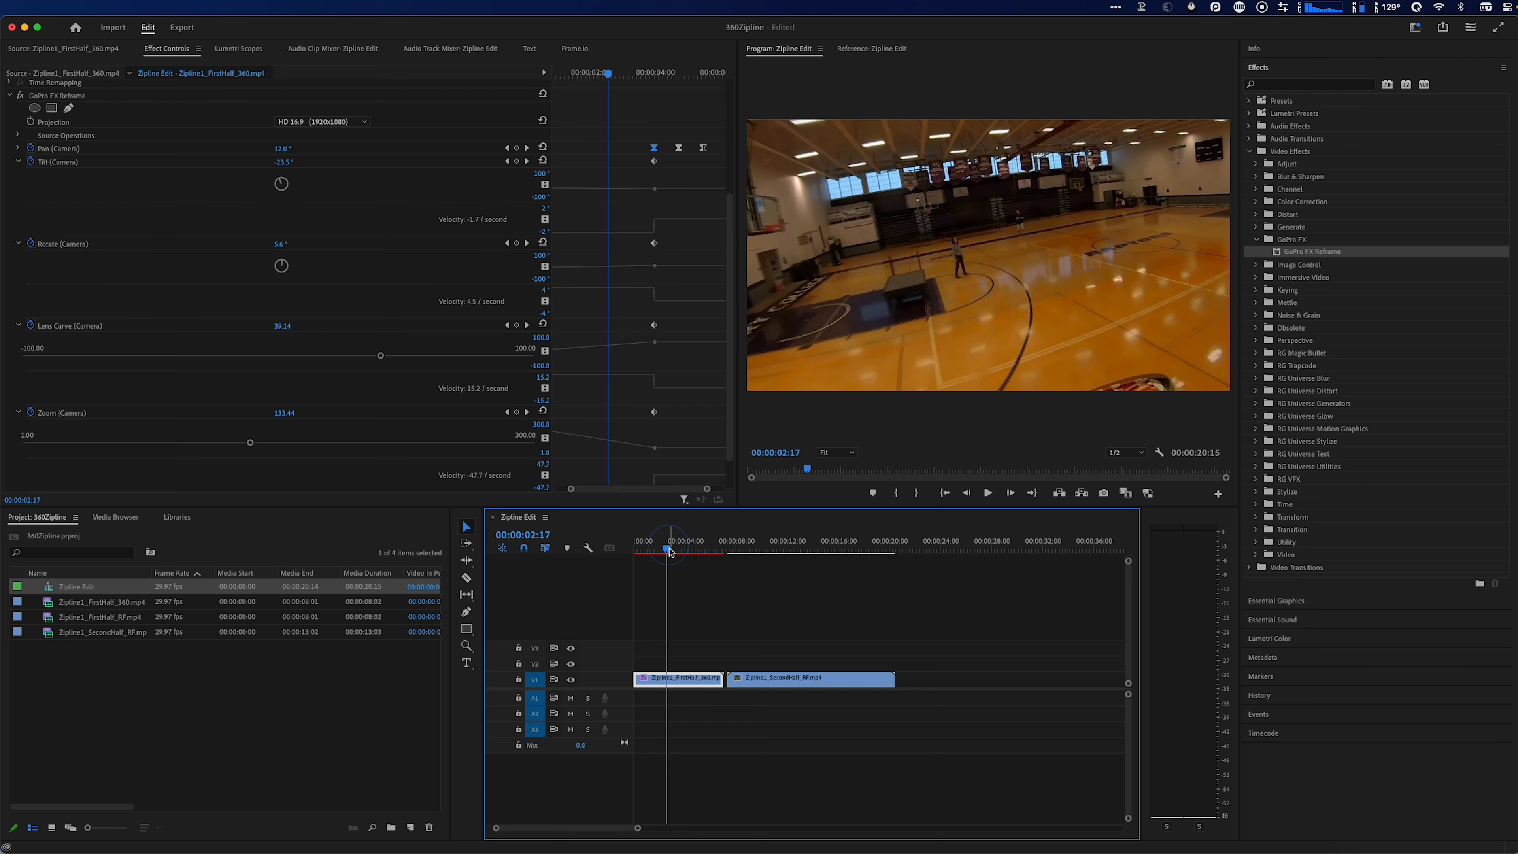
drag(670, 543, 677, 544)
click(76, 326)
click(110, 254)
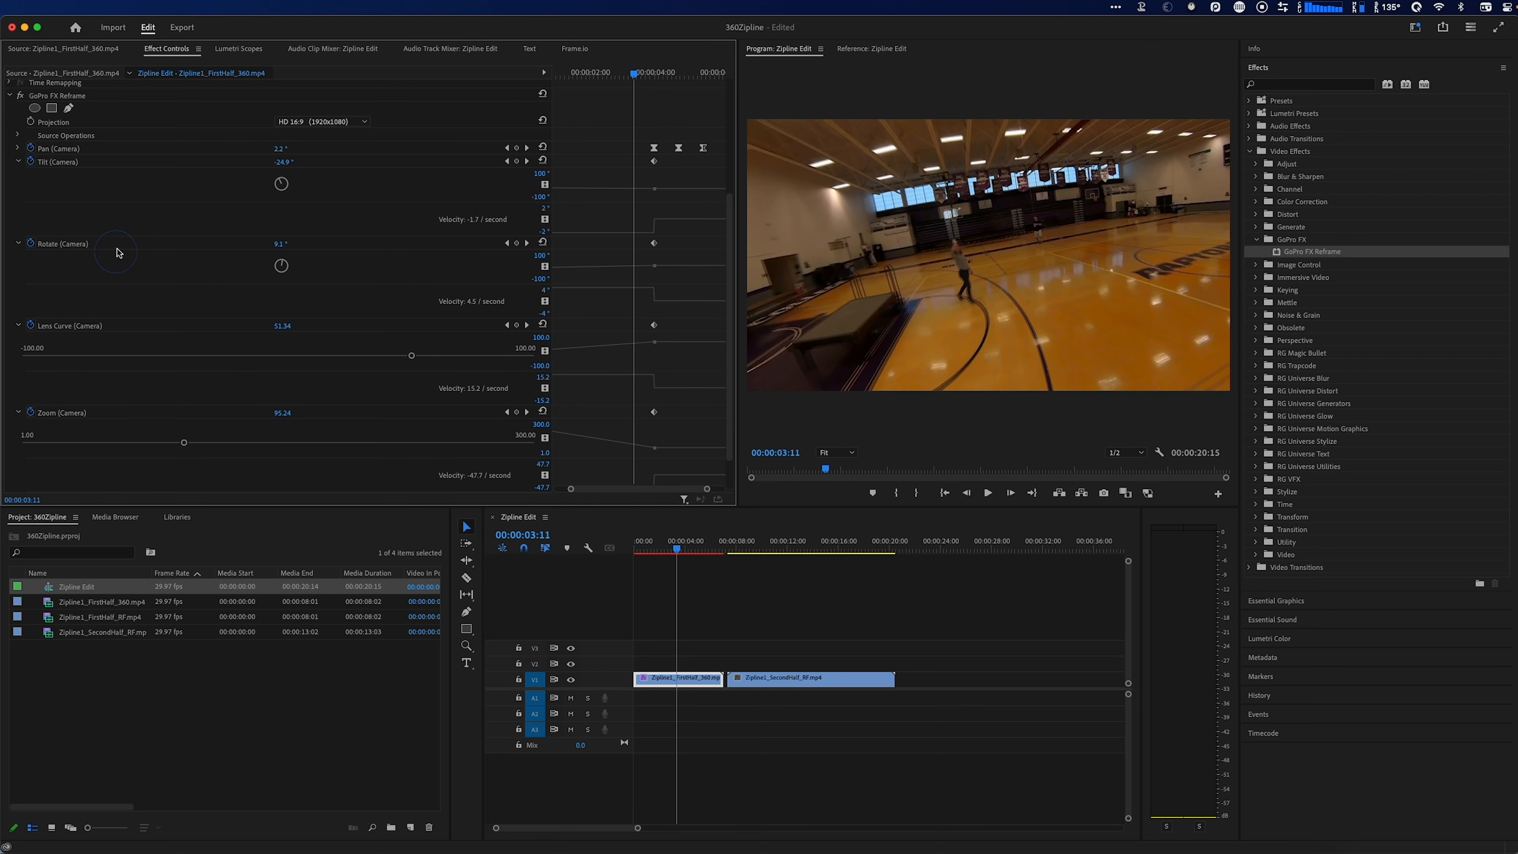
click(66, 244)
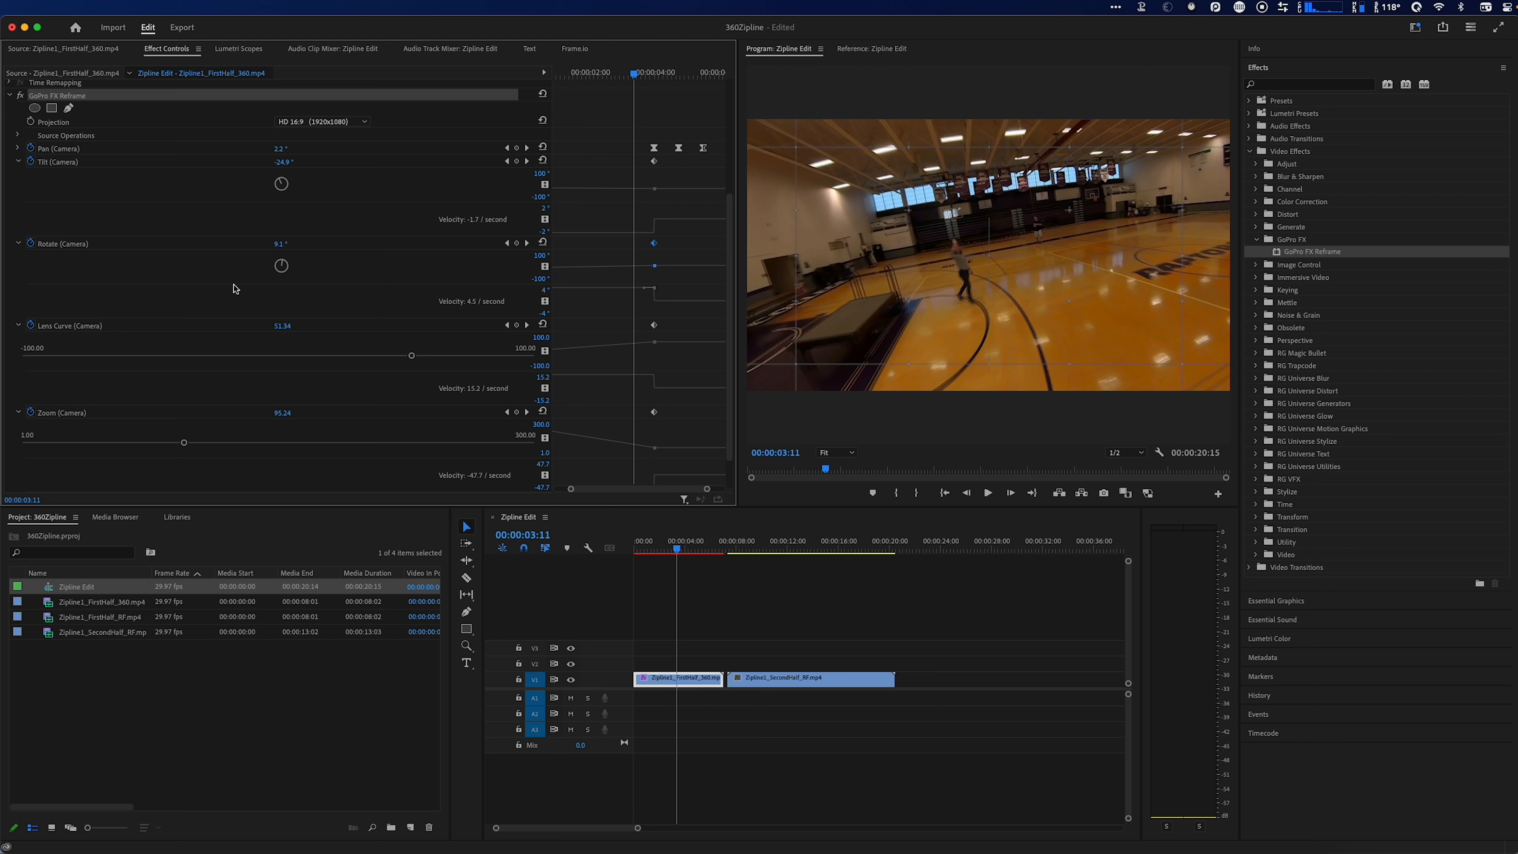
drag(566, 285, 568, 333)
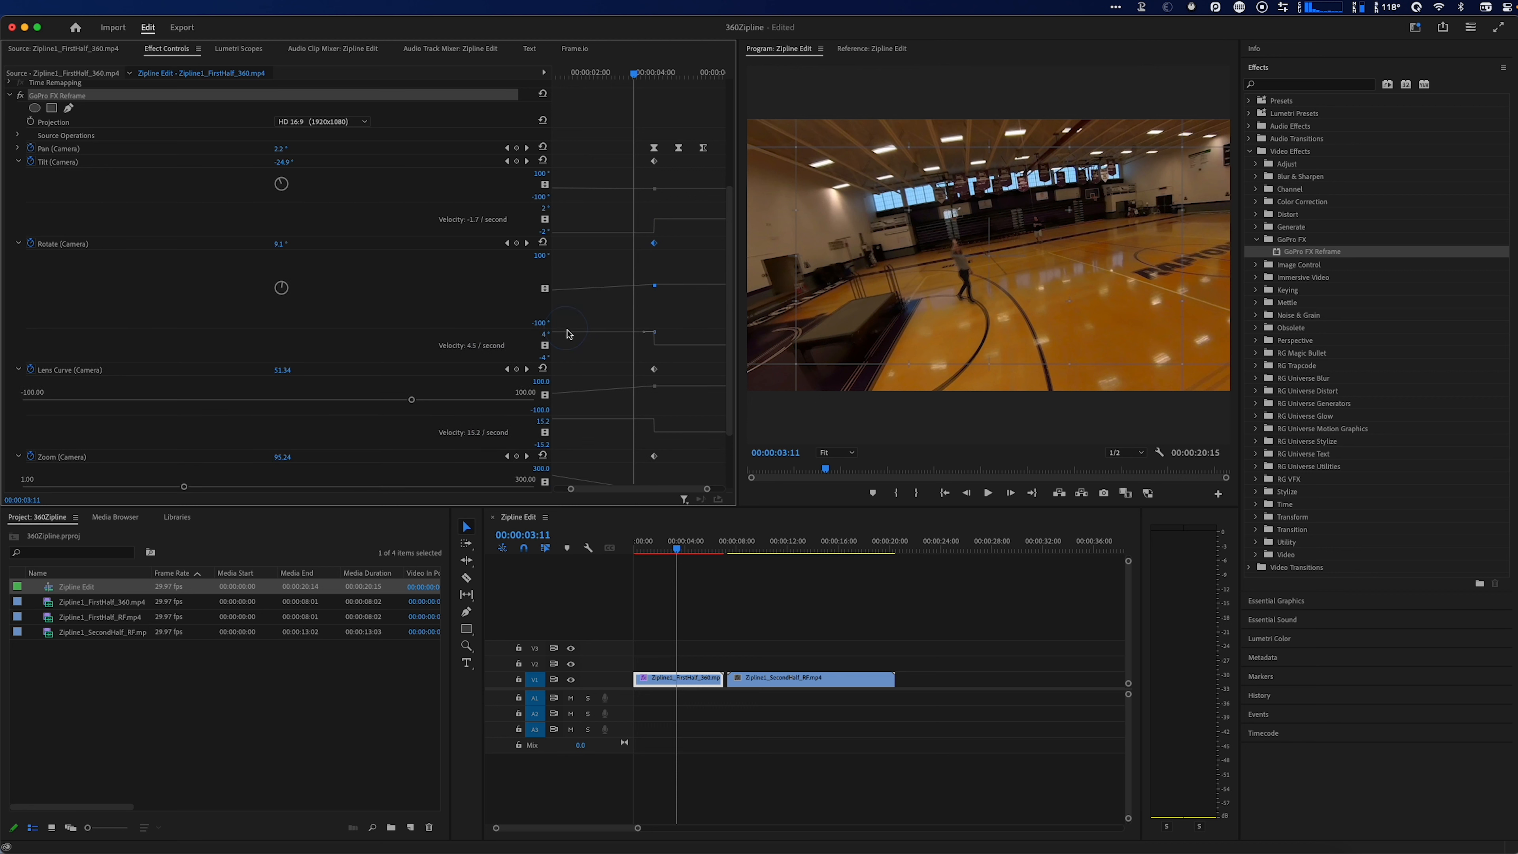
- Scrub between the sequence start and about 00:00:04:00 to examine how the camera rotation changes
drag(635, 75, 655, 75)
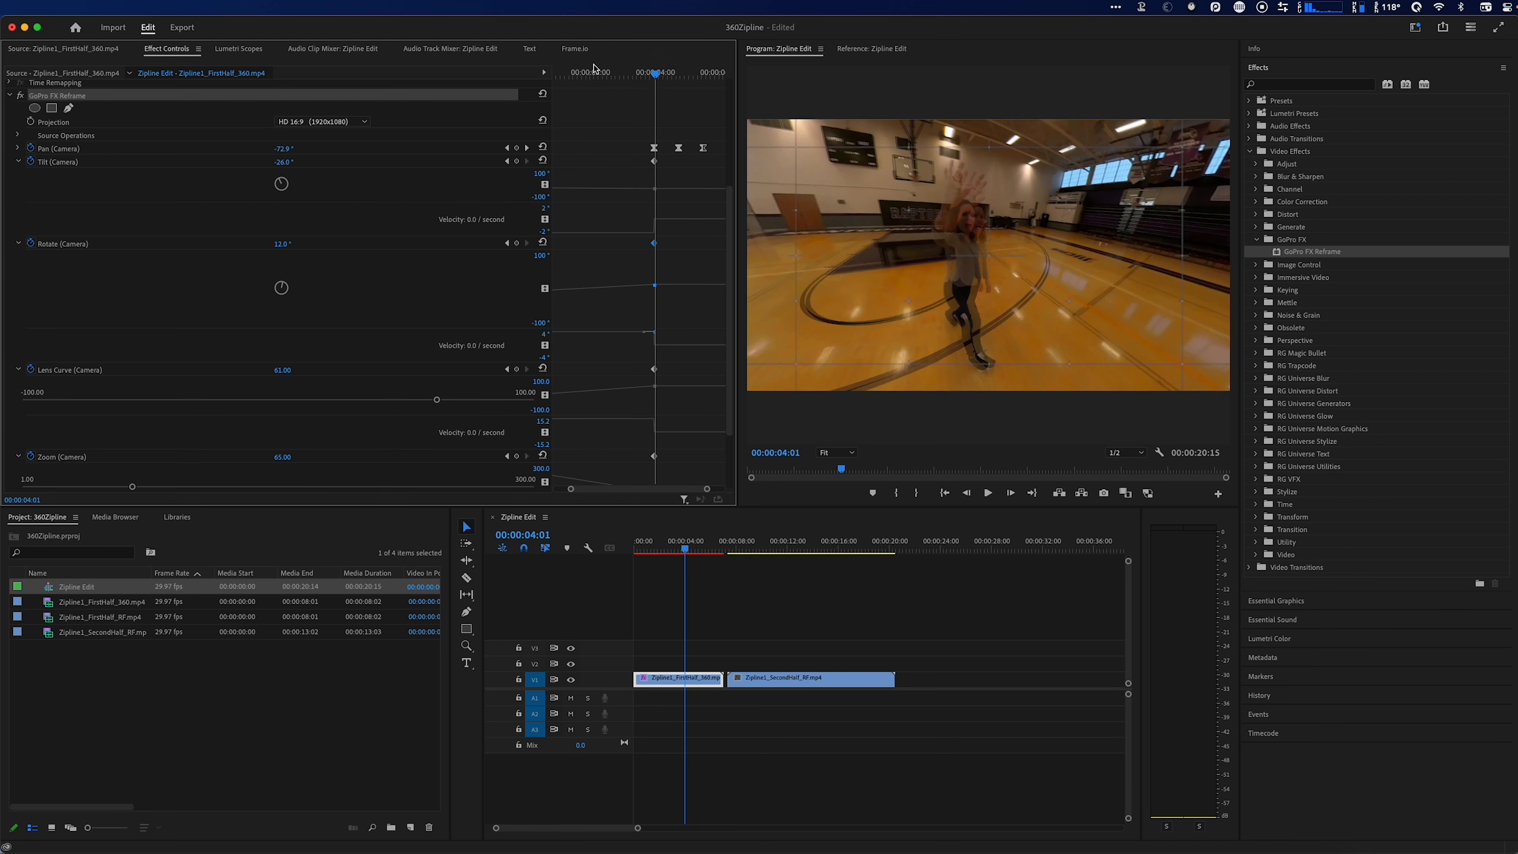
drag(600, 77, 502, 77)
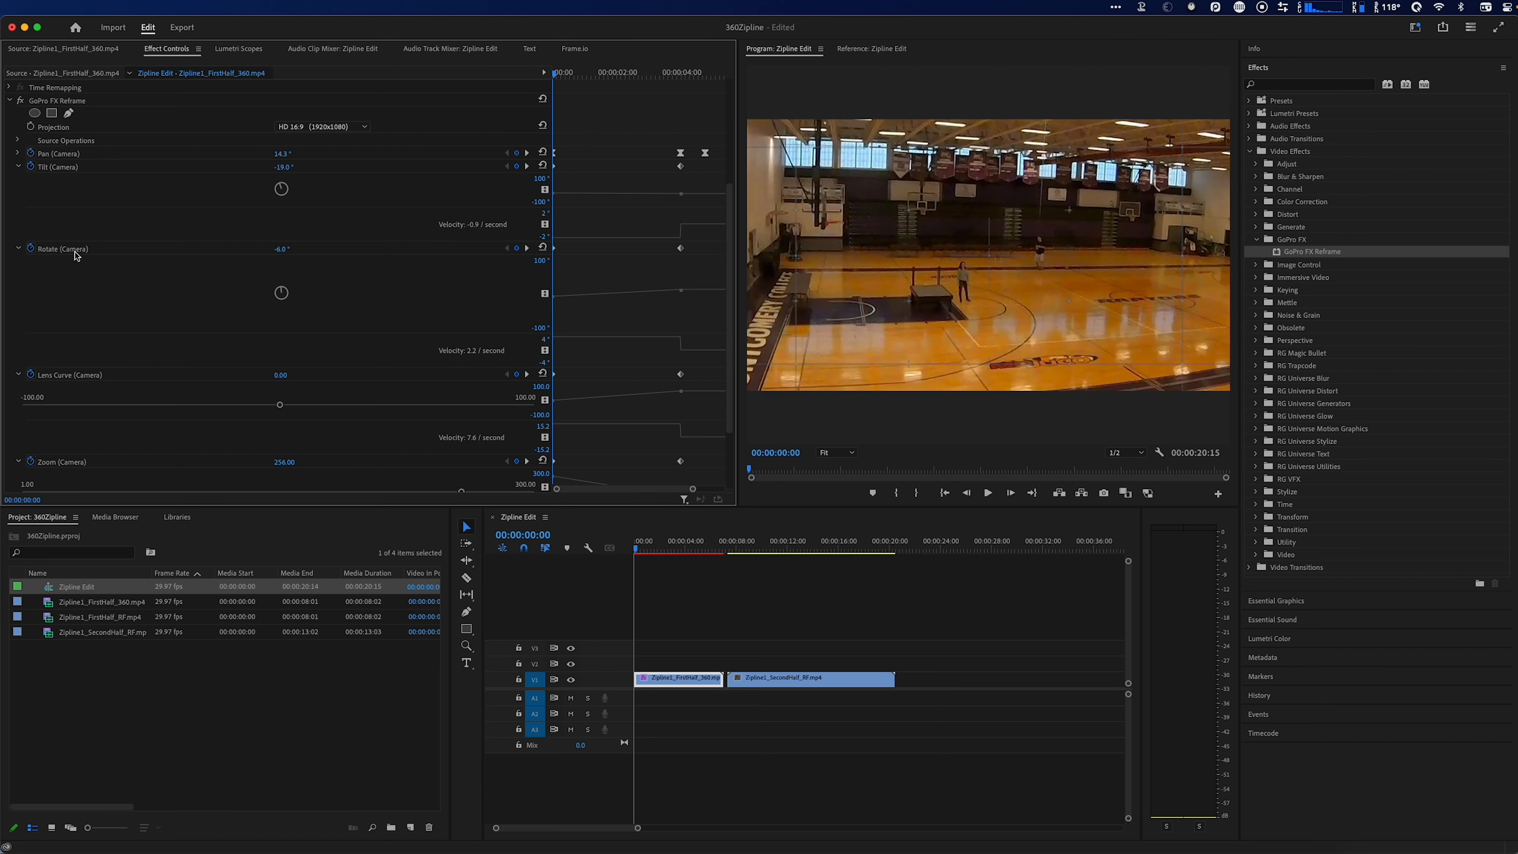
drag(557, 80, 626, 78)
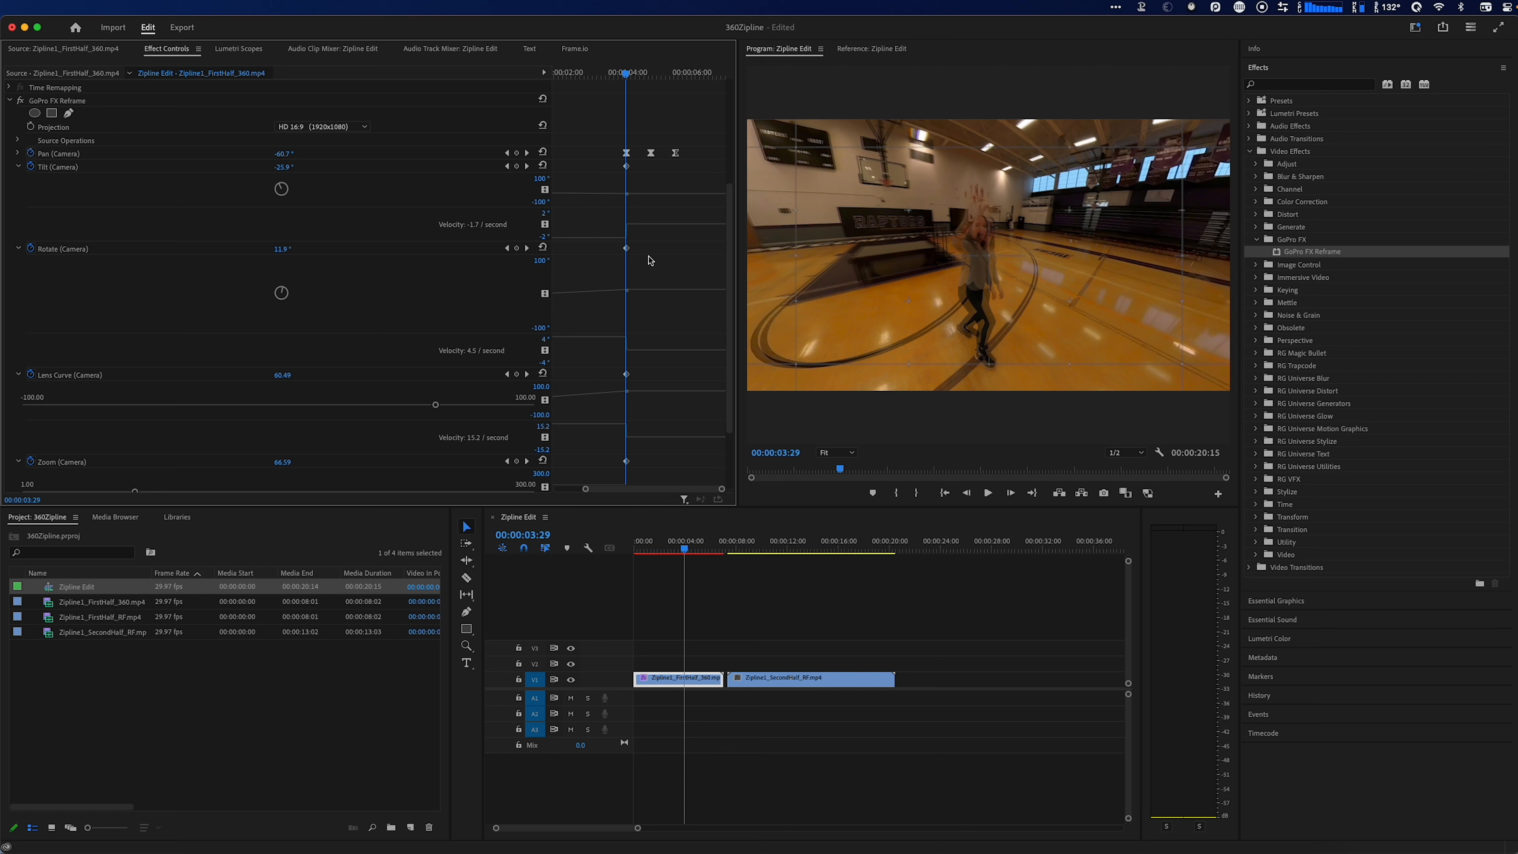
drag(653, 488, 625, 488)
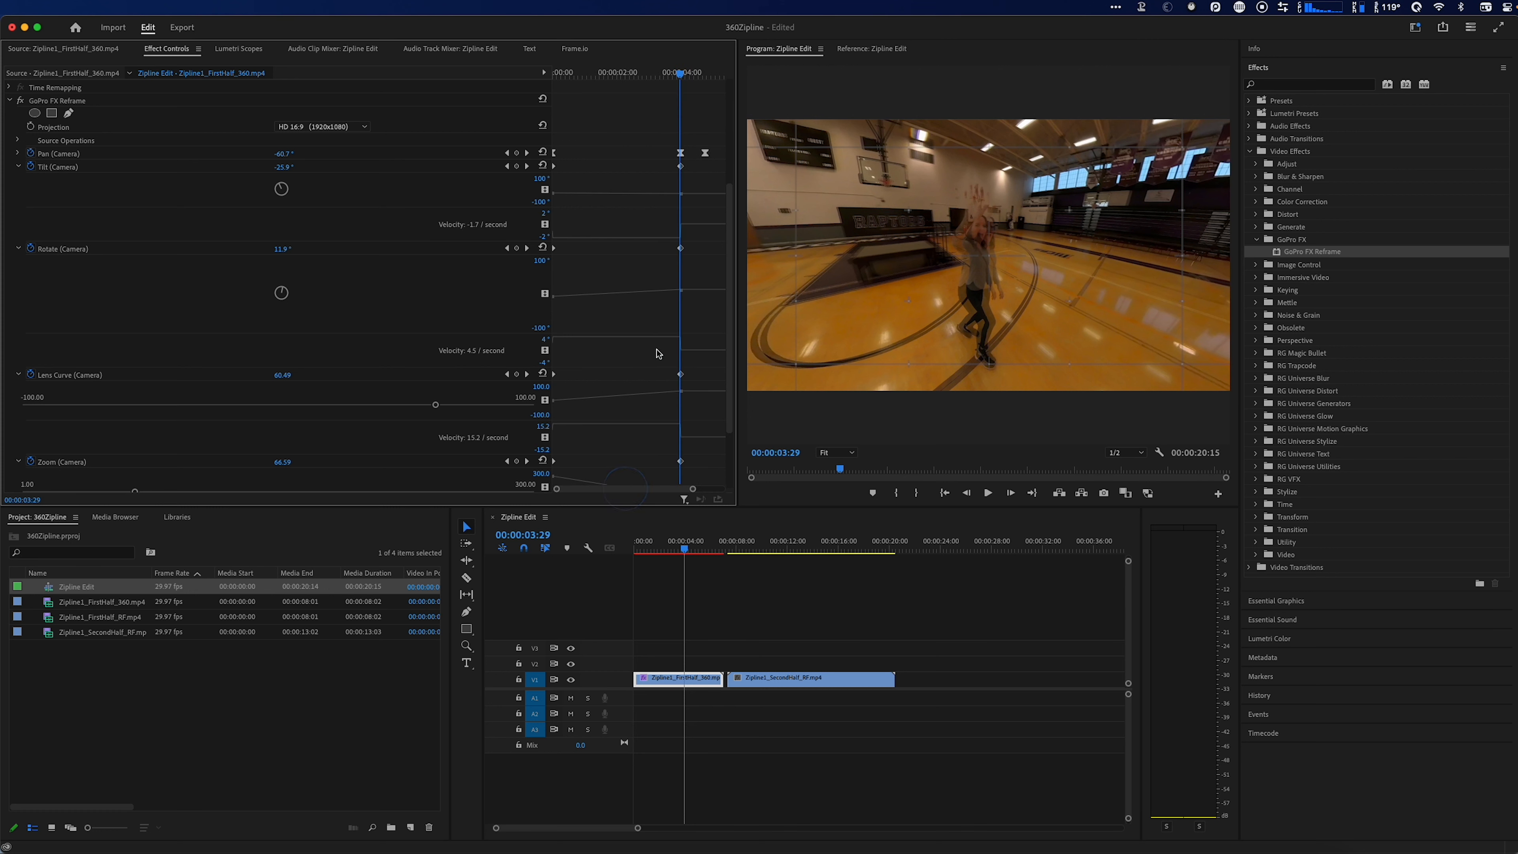
- Convert the camera rotation keyframes to Bezier and adjust both handles so the rotation starts slowly and speeds up toward the second keyframe
click(59, 252)
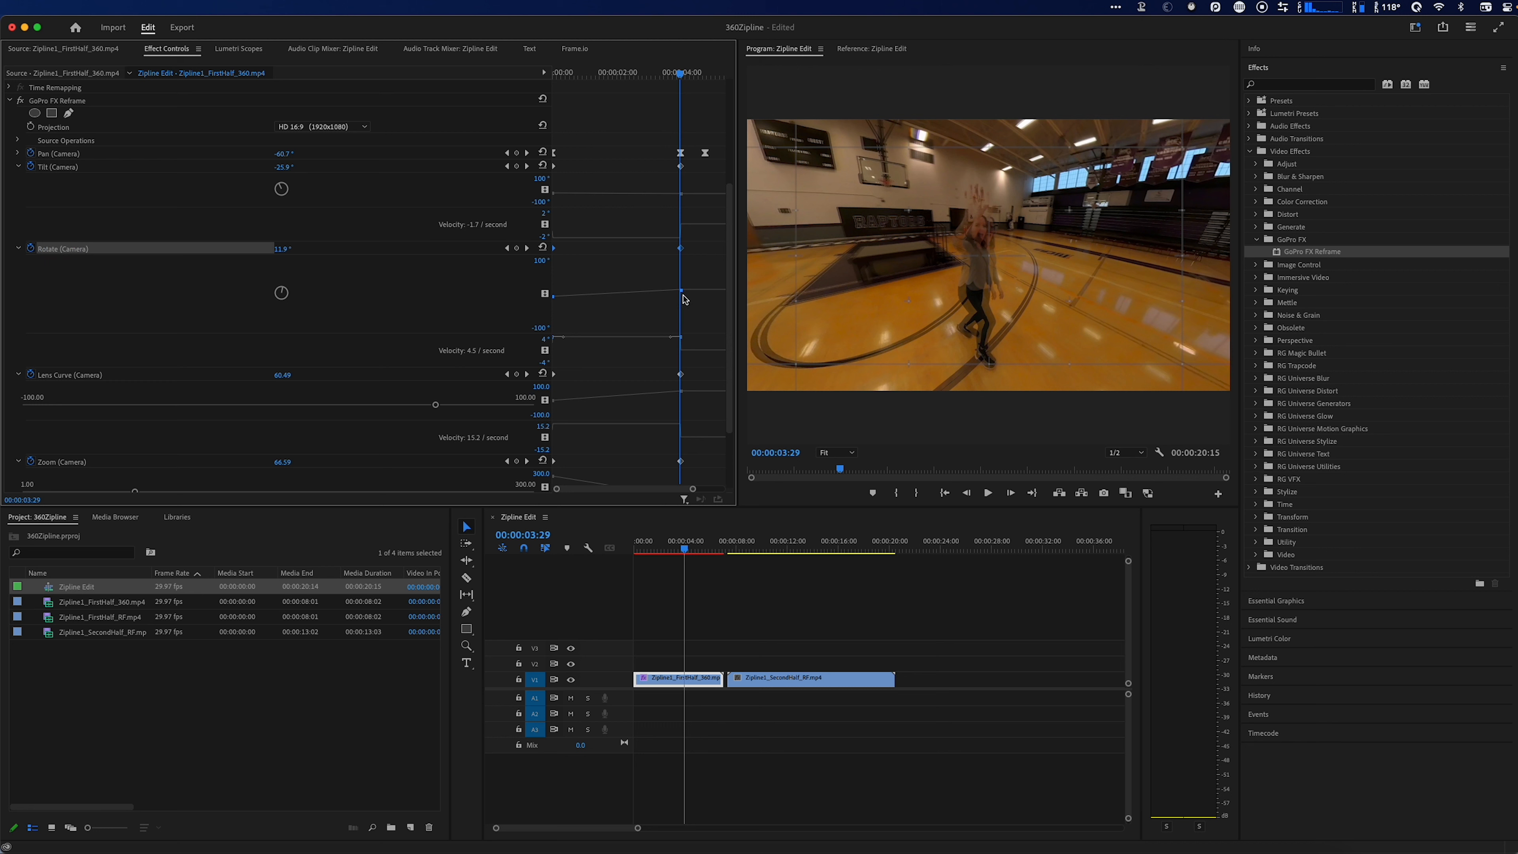
right_click(681, 240)
click(705, 363)
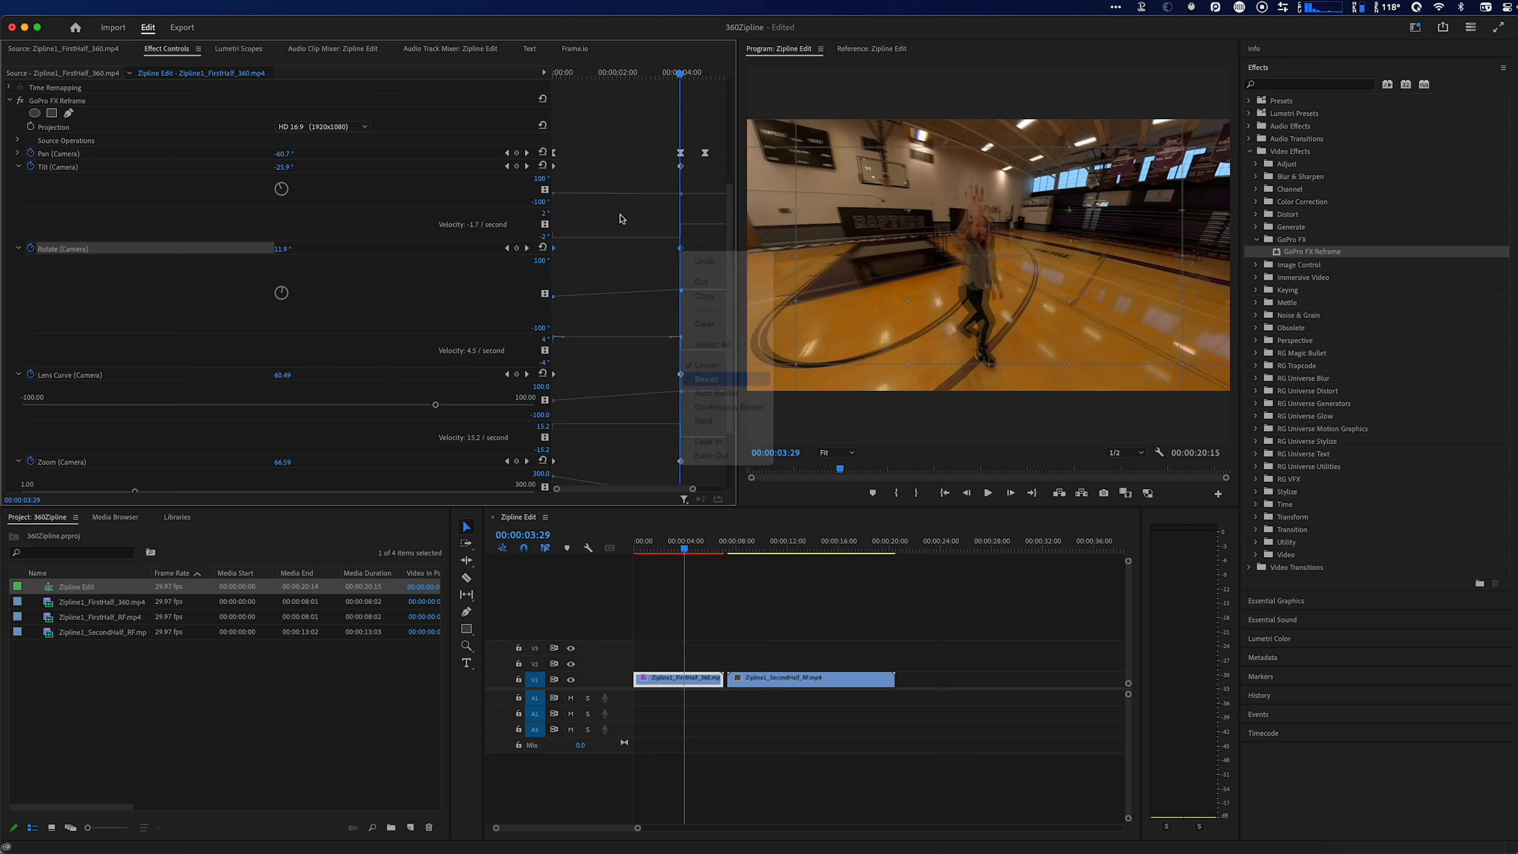
click(681, 248)
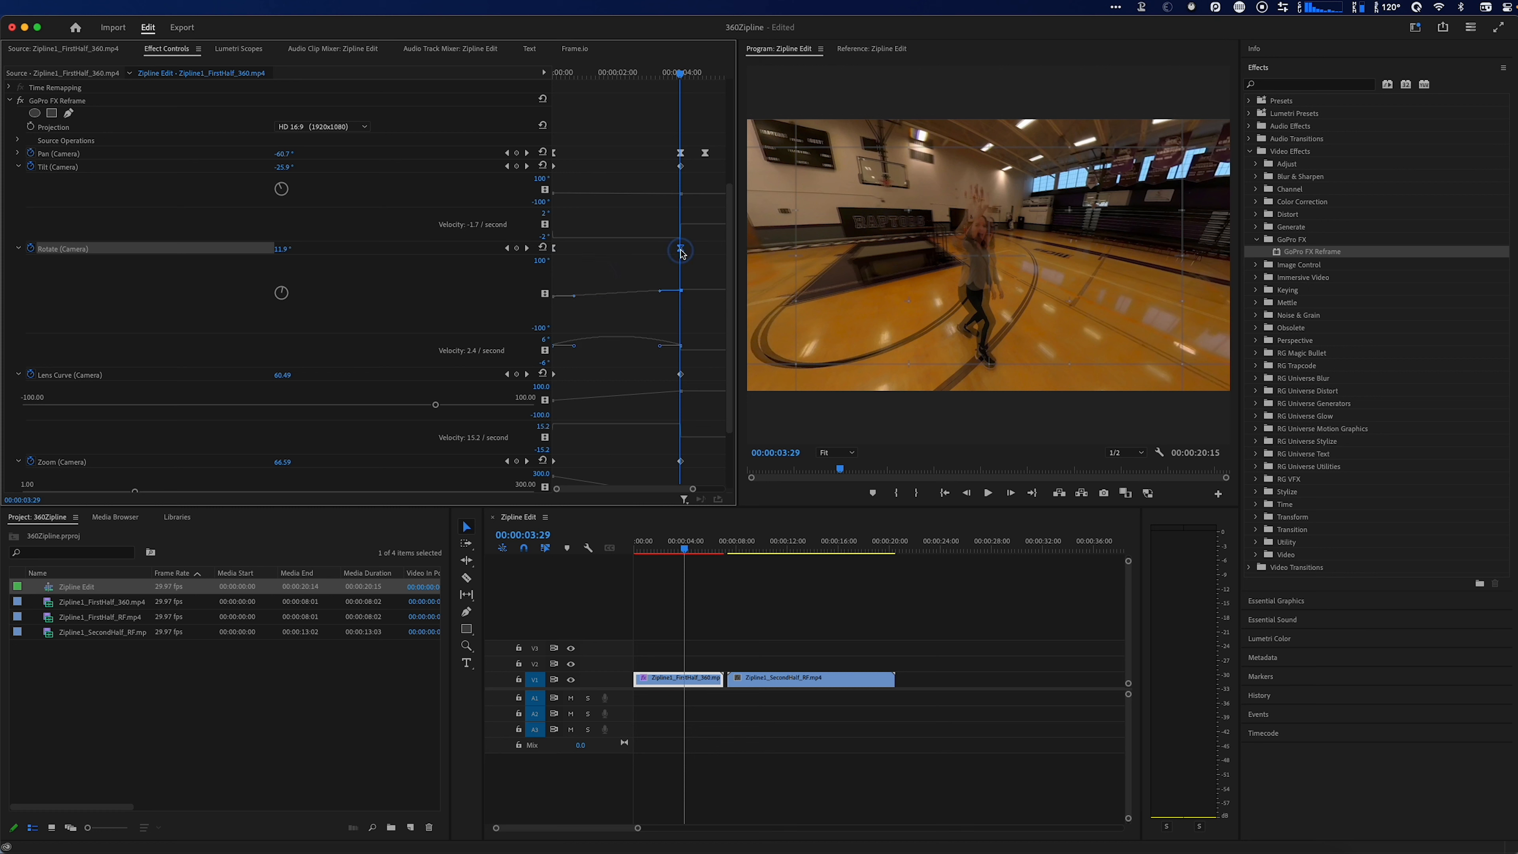
drag(660, 294, 673, 293)
mouse_move(574, 299)
mouse_down()
mouse_move(620, 298)
mouse_move(595, 296)
mouse_up()
click(594, 297)
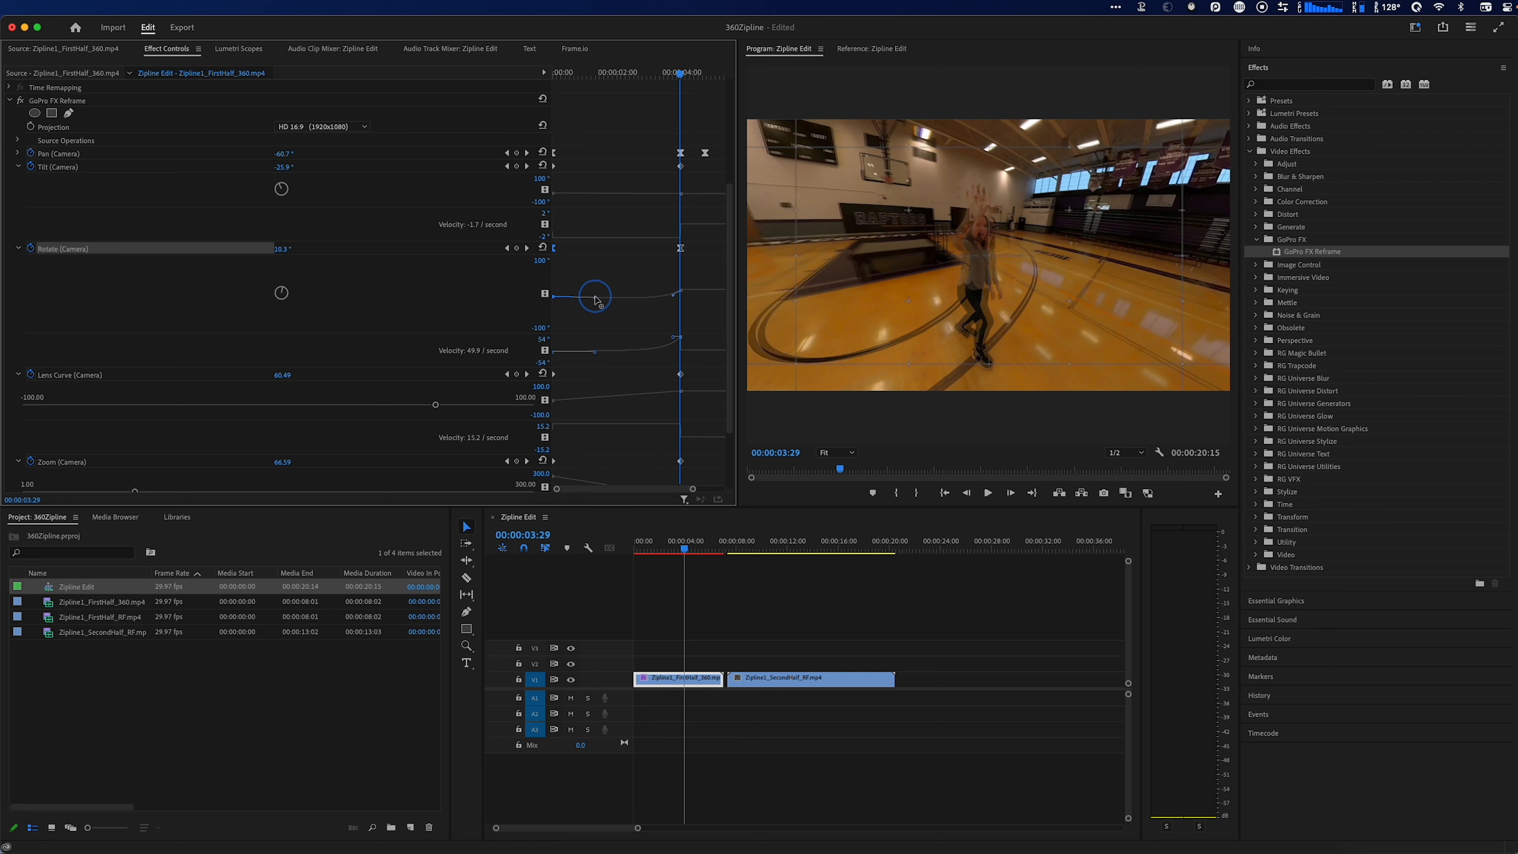
- Move the second zoom keyframe to 00:00:04:23, in line with the third pan keyframe
drag(618, 72, 706, 97)
click(527, 153)
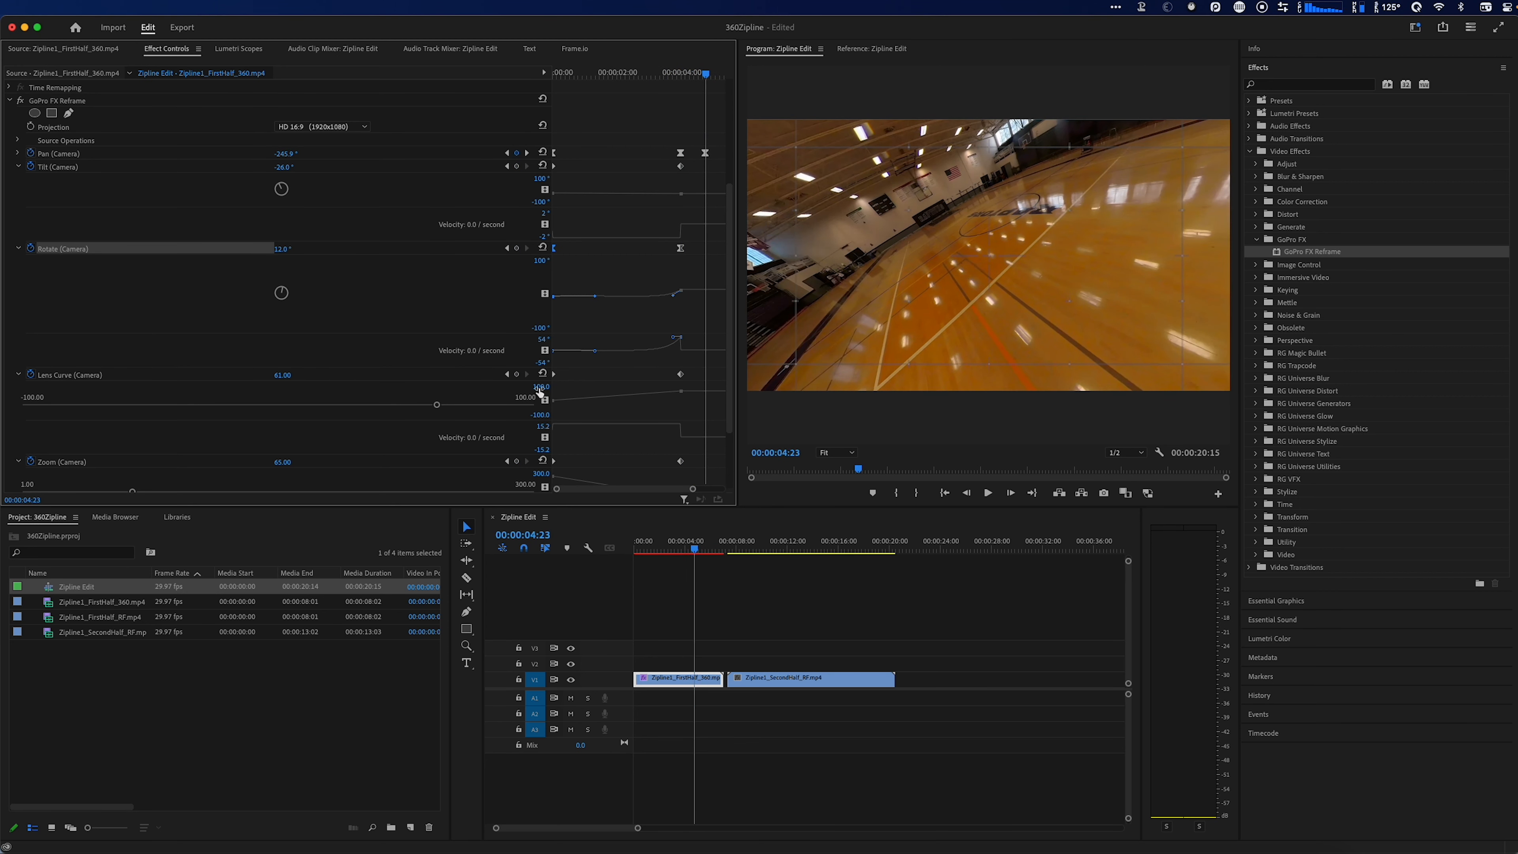
scroll(690, 368, down, 3)
click(68, 371)
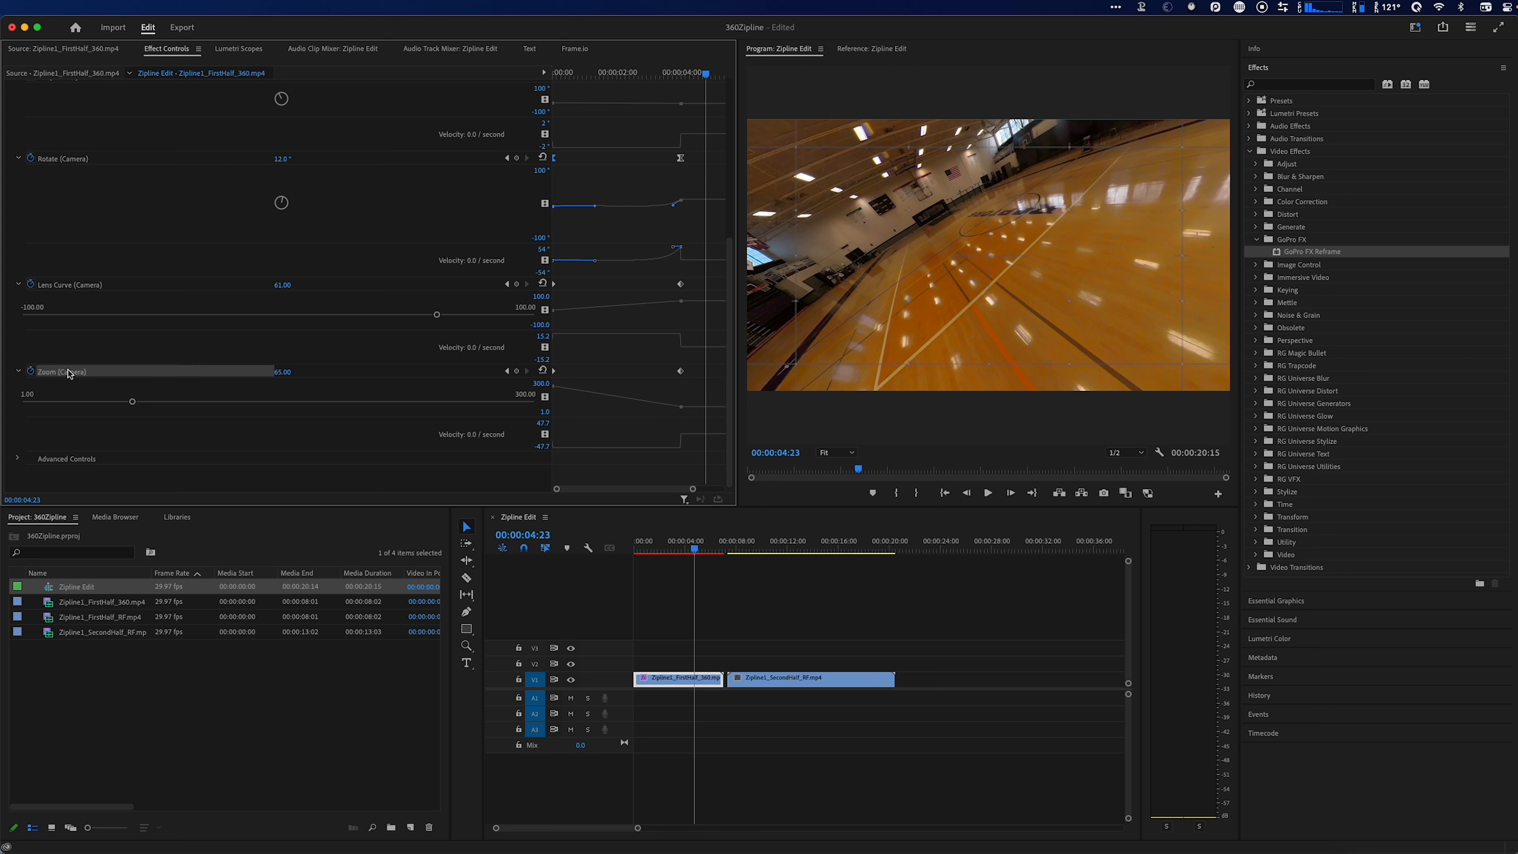
drag(680, 372, 705, 372)
key(super+z)
click(606, 368)
drag(681, 368, 706, 370)
- Set the second zoom keyframe to Bezier interpolation and lengthen its incoming handle to ease the end of the zoom
right_click(704, 372)
click(706, 375)
right_click(705, 376)
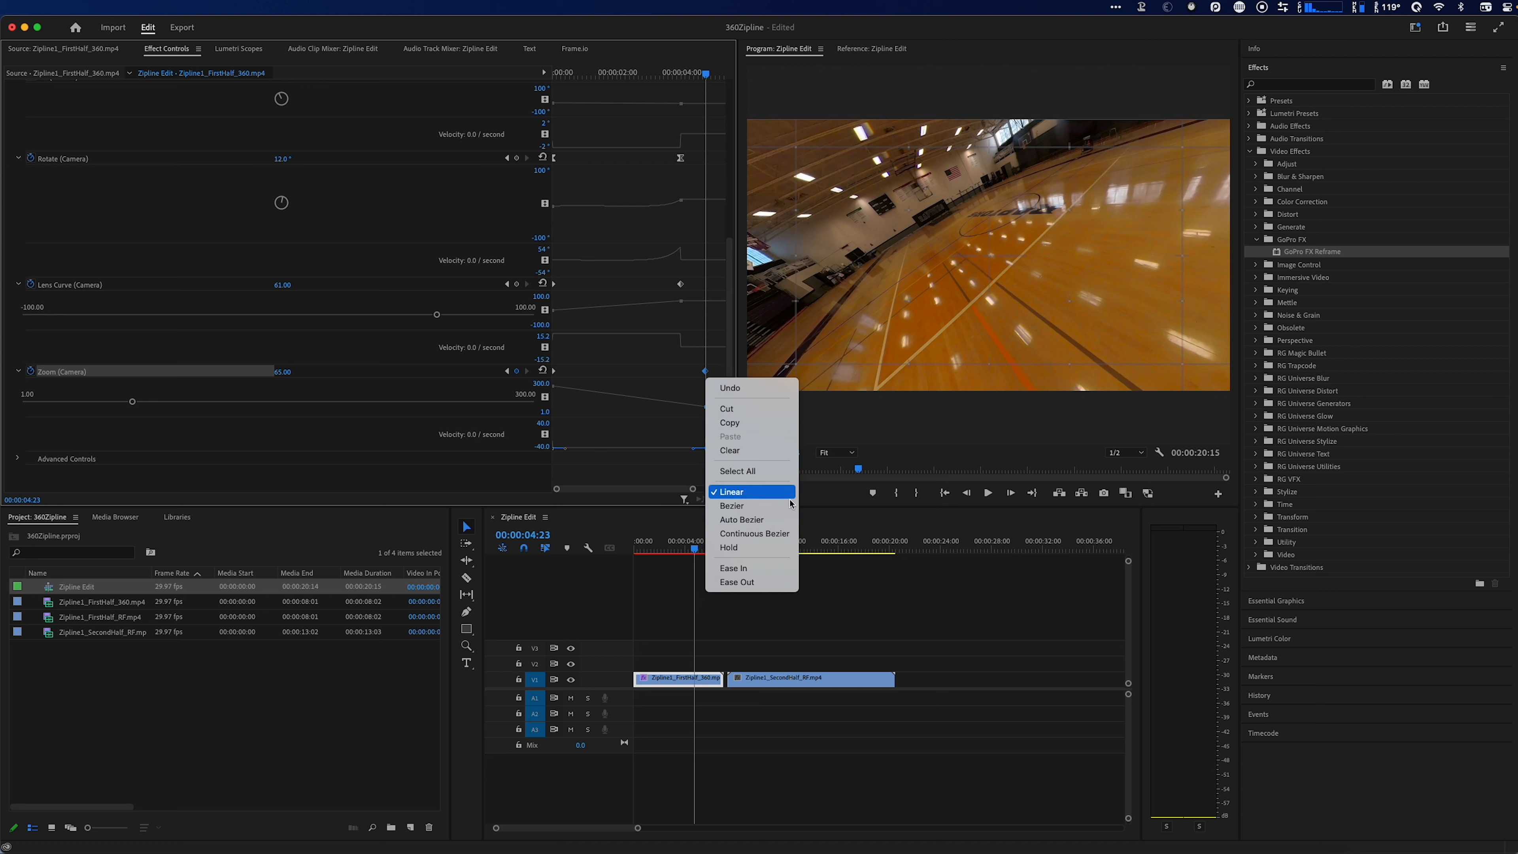
click(790, 520)
drag(678, 406, 634, 397)
click(640, 384)
- Play back the reframed move from the sequence start and again from 00:00:02:17 to check the zoom and pan motion
drag(694, 72, 533, 68)
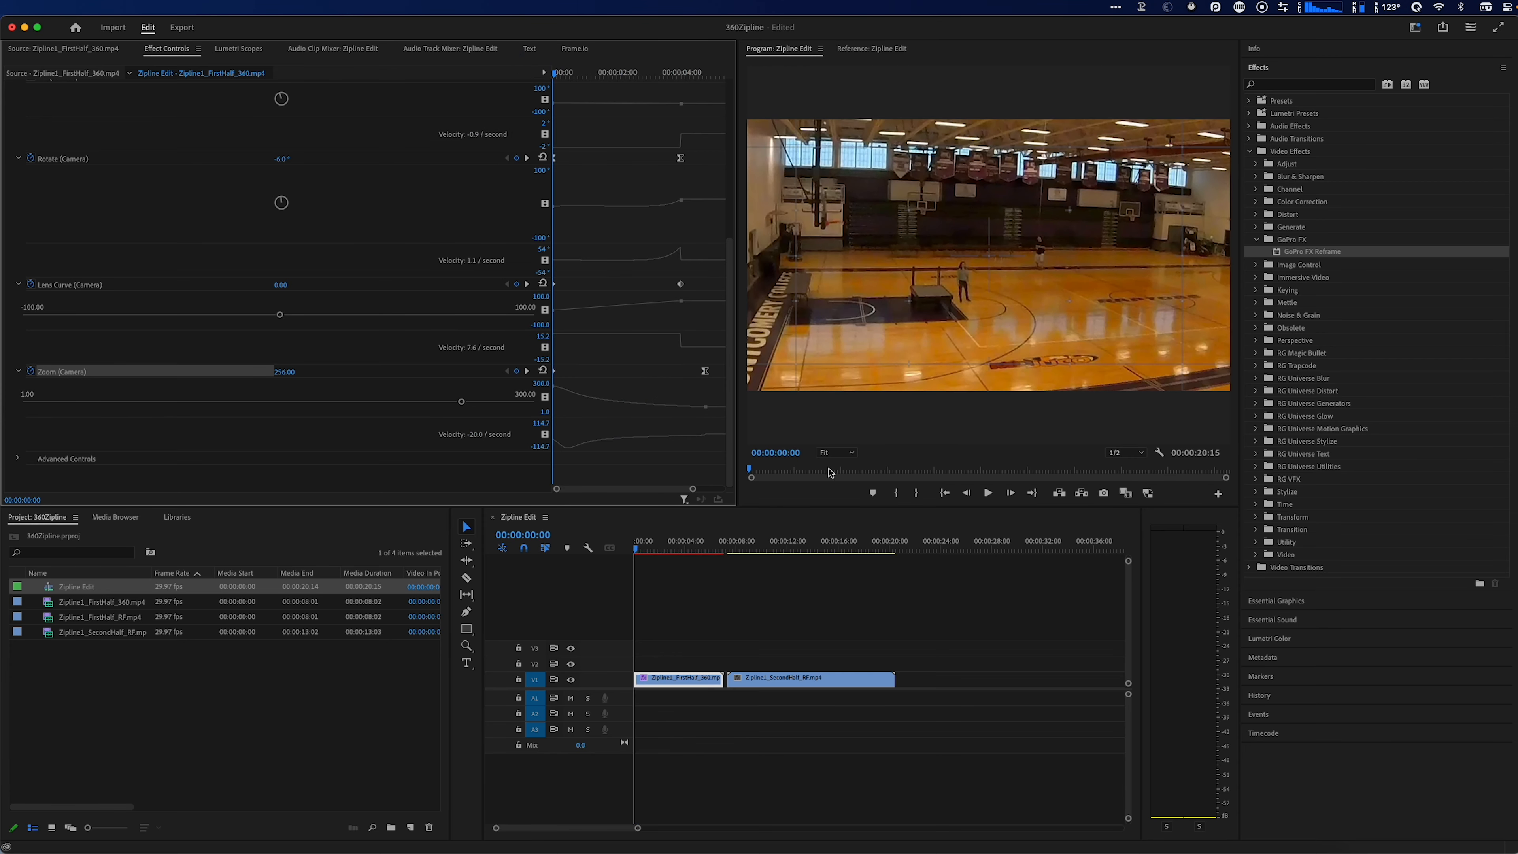
key(space)
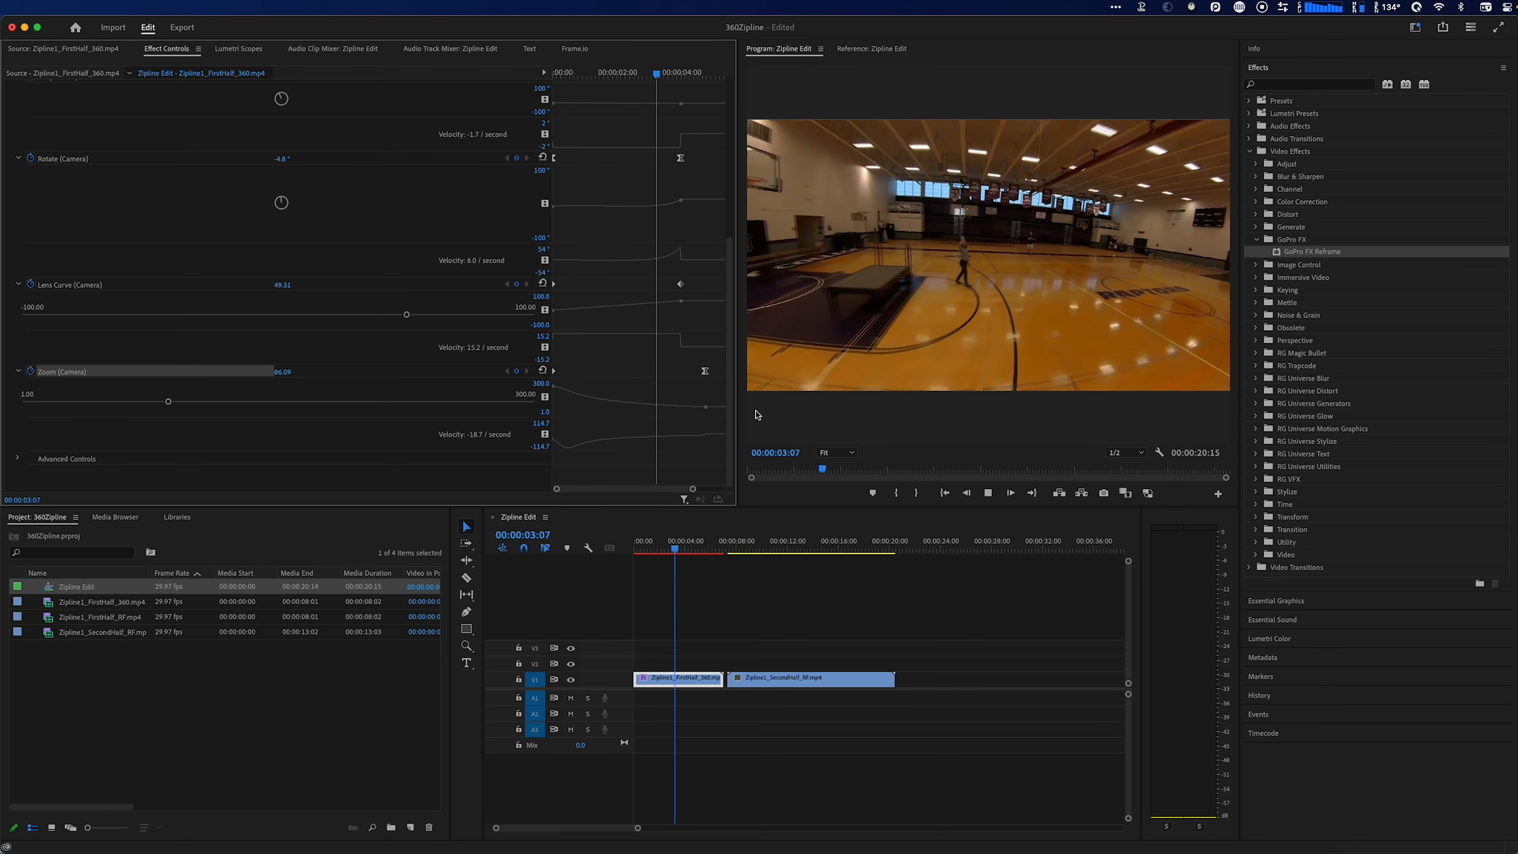
key(space)
mouse_move(708, 74)
mouse_down()
mouse_move(677, 69)
mouse_move(700, 71)
mouse_up()
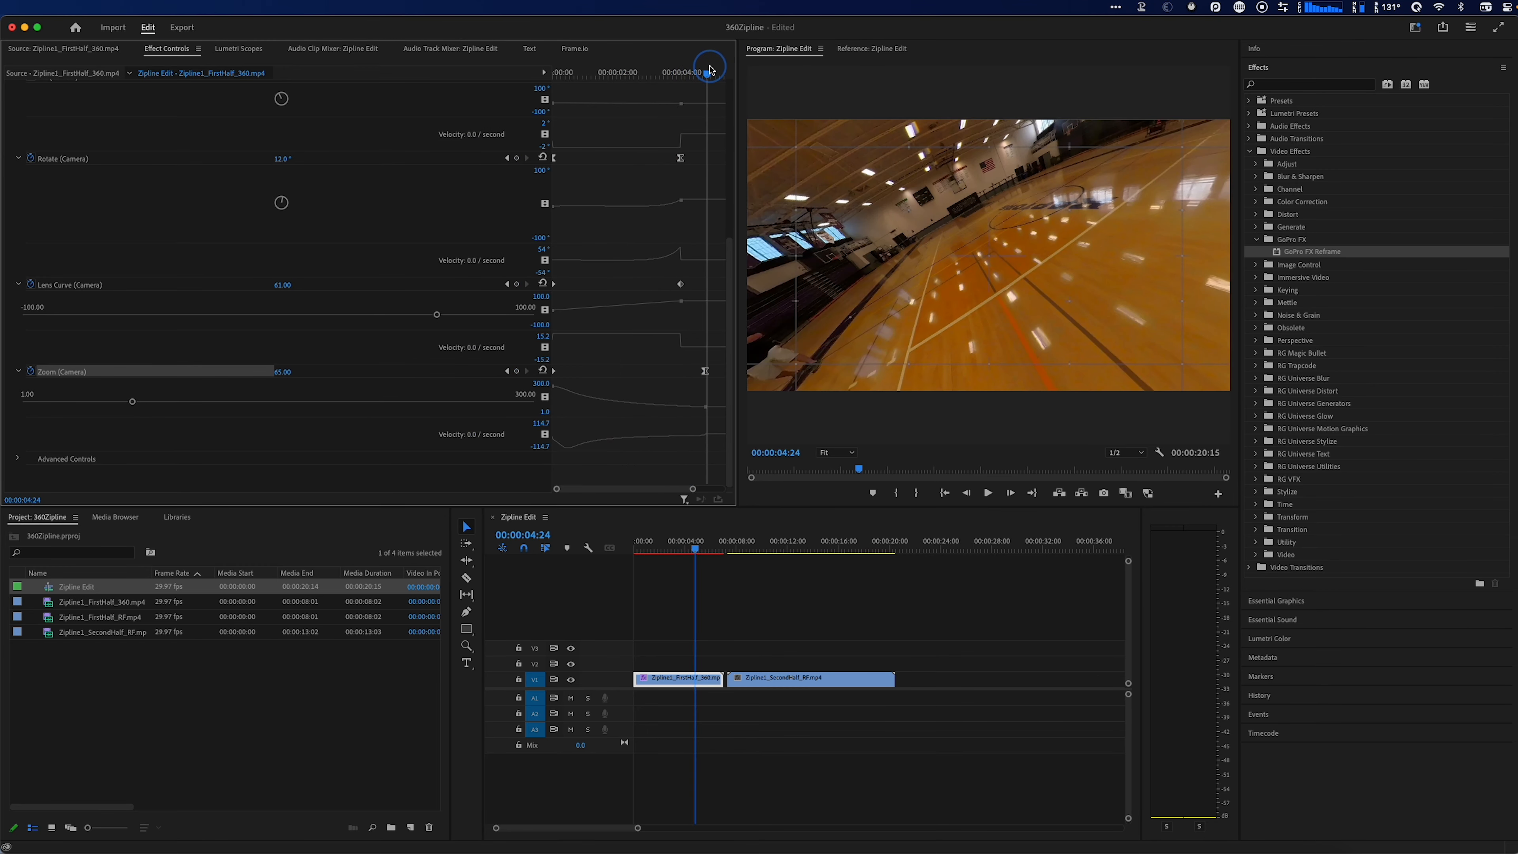
scroll(697, 226, up, 5)
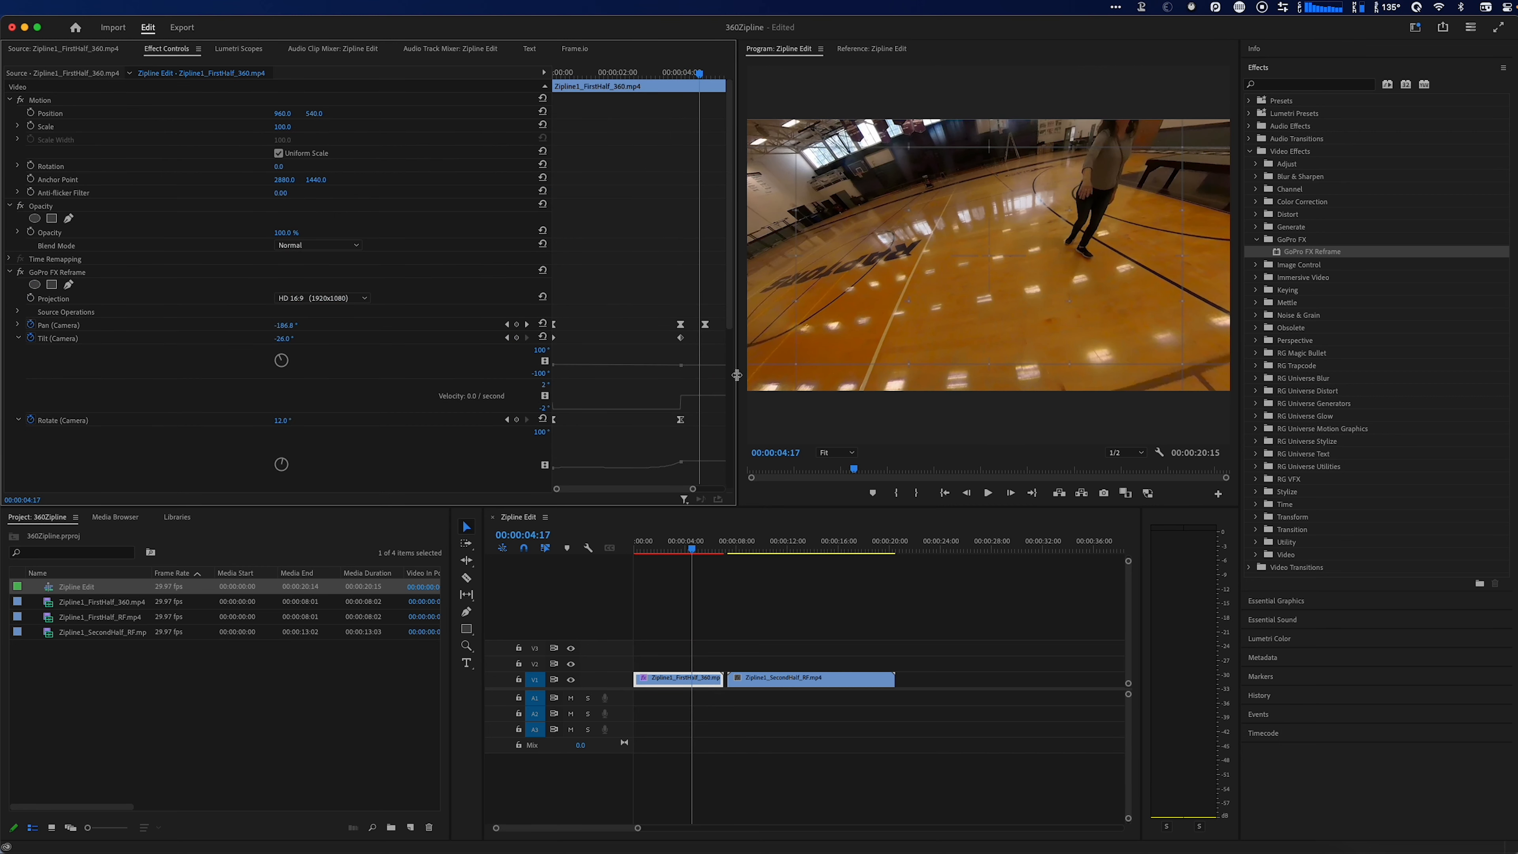
click(706, 325)
click(636, 72)
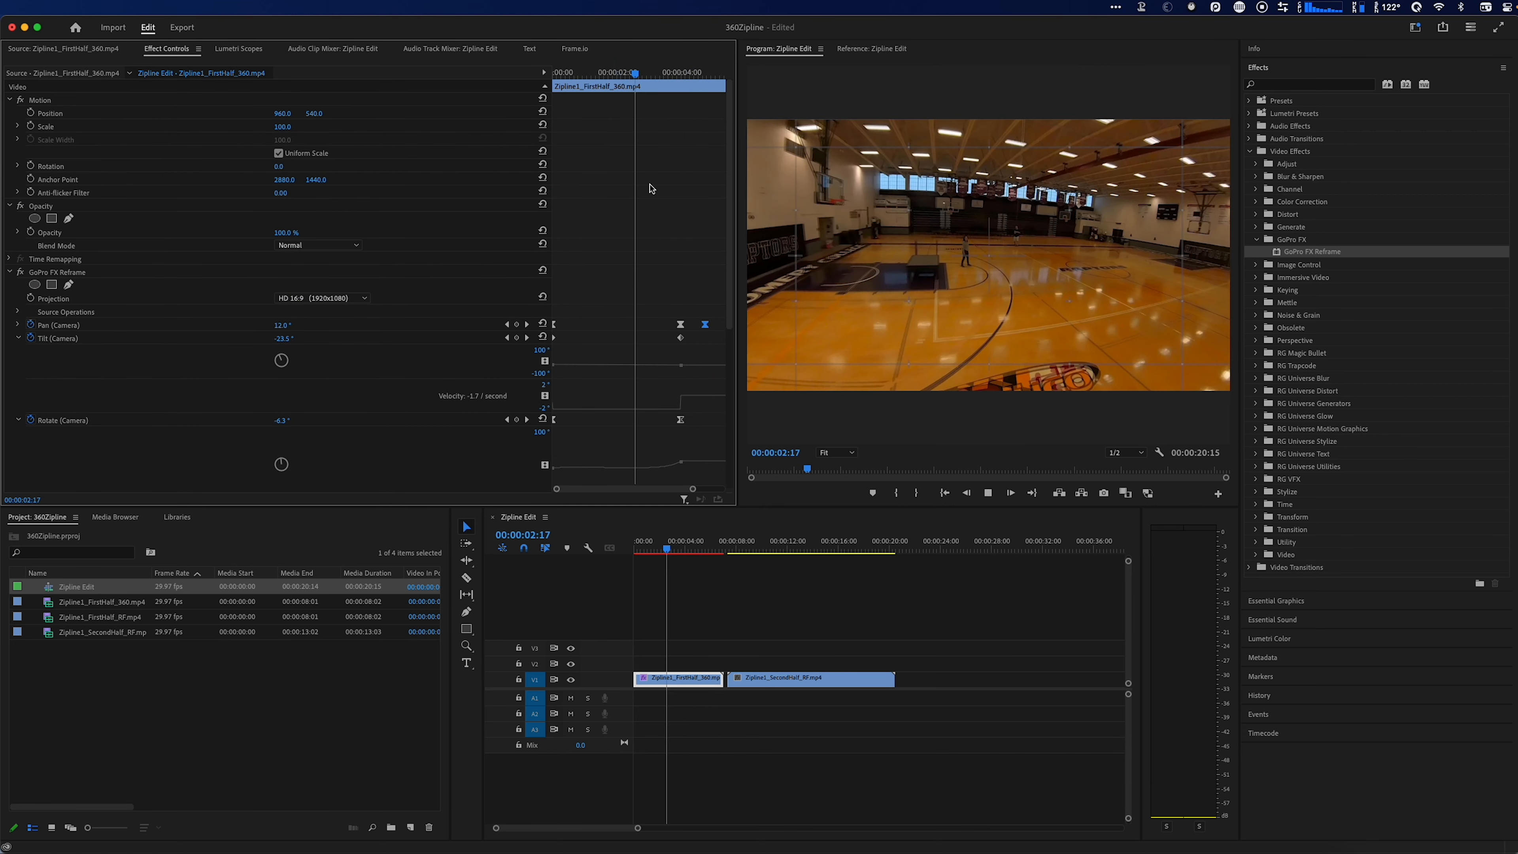
key(space)
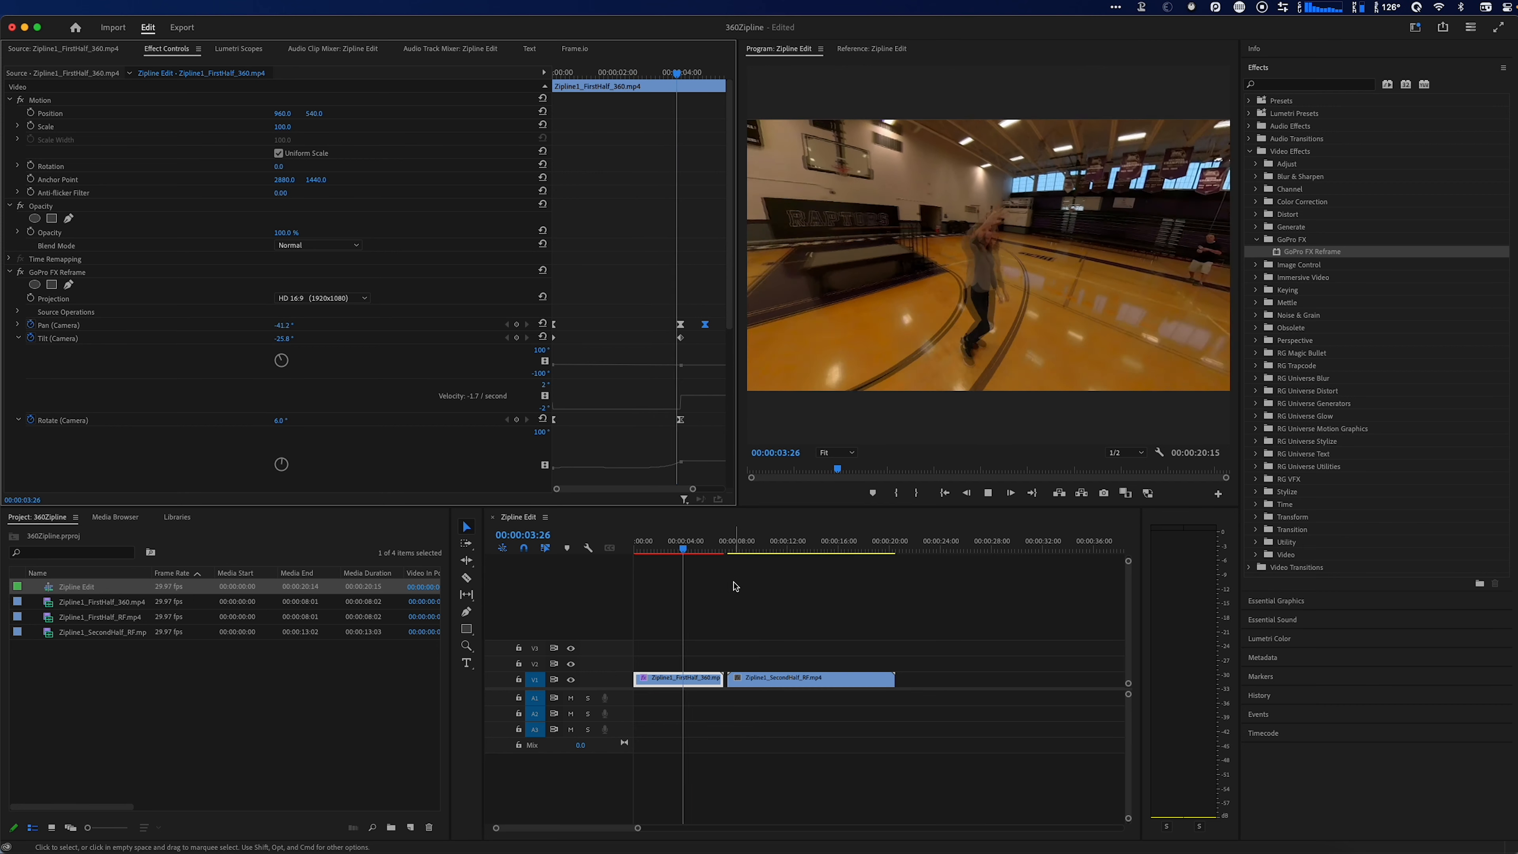
key(space)
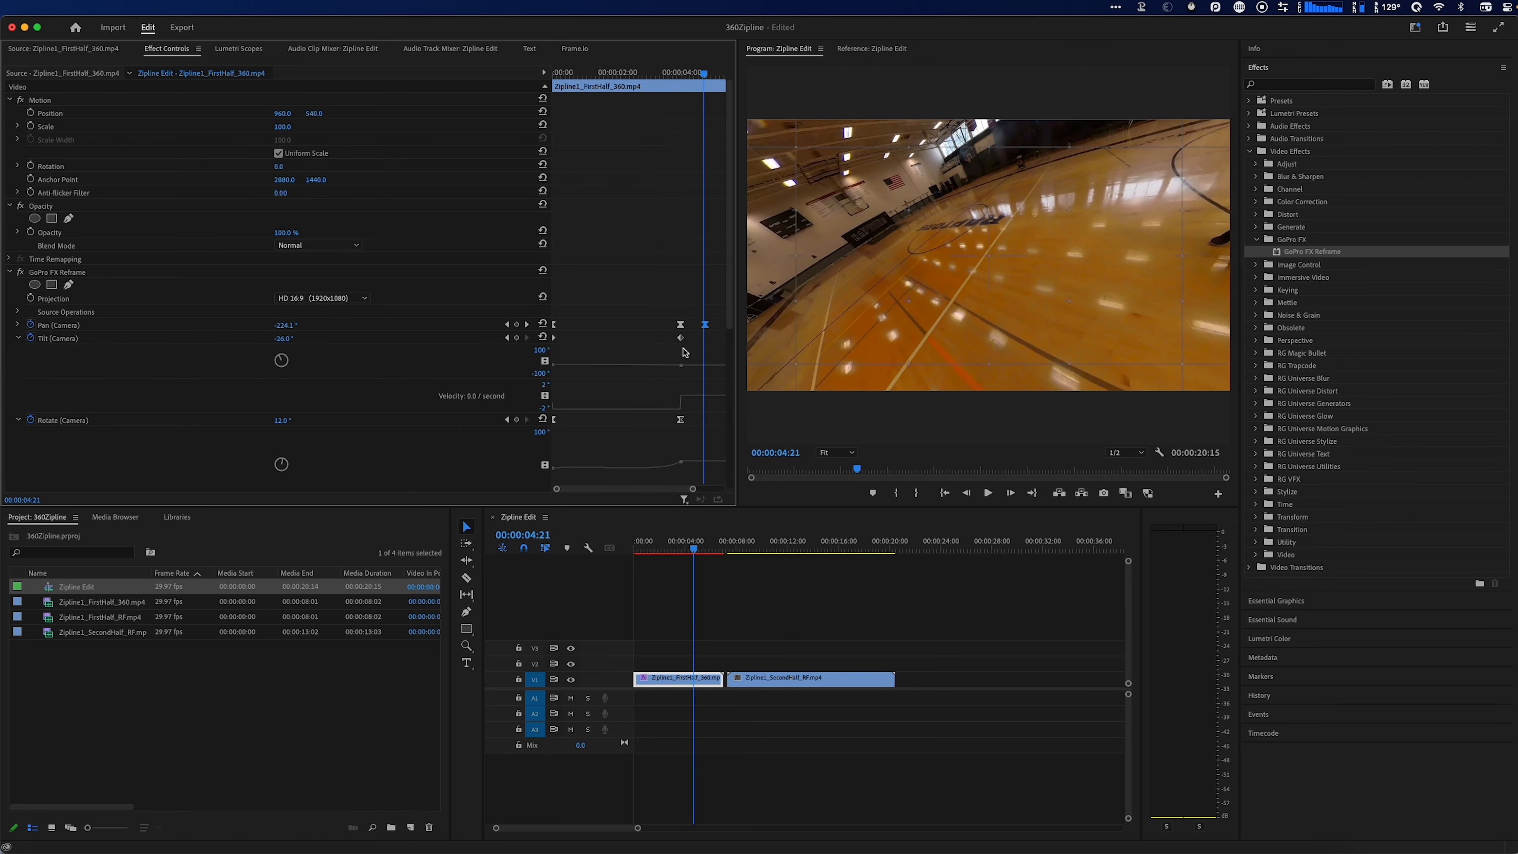
- Expand the pan graph and move the third pan keyframe earlier to about 00:00:04:12
click(98, 324)
click(18, 326)
drag(706, 324, 693, 330)
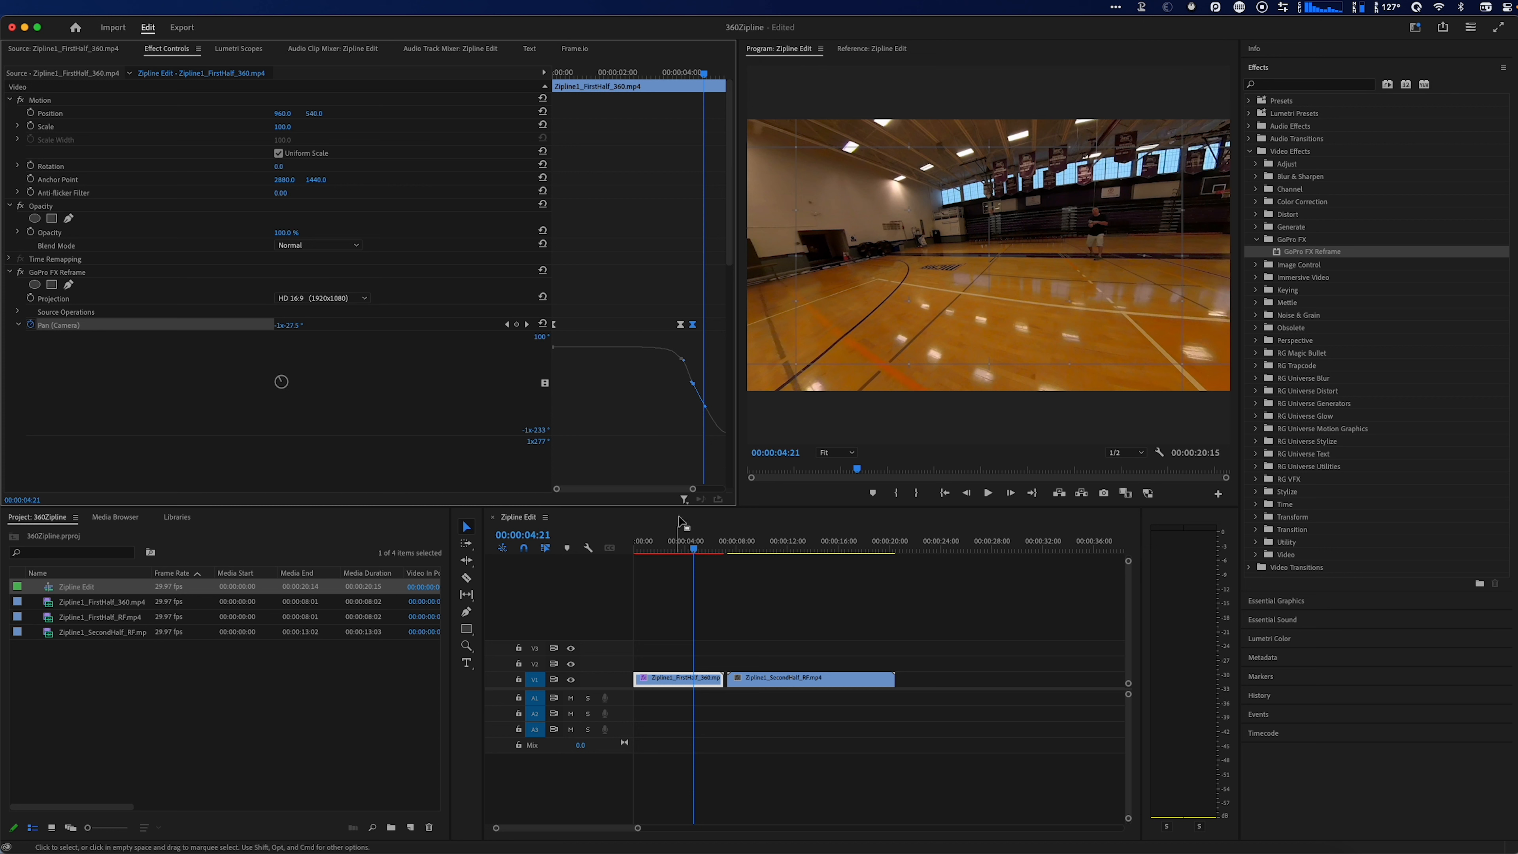
drag(661, 487, 683, 488)
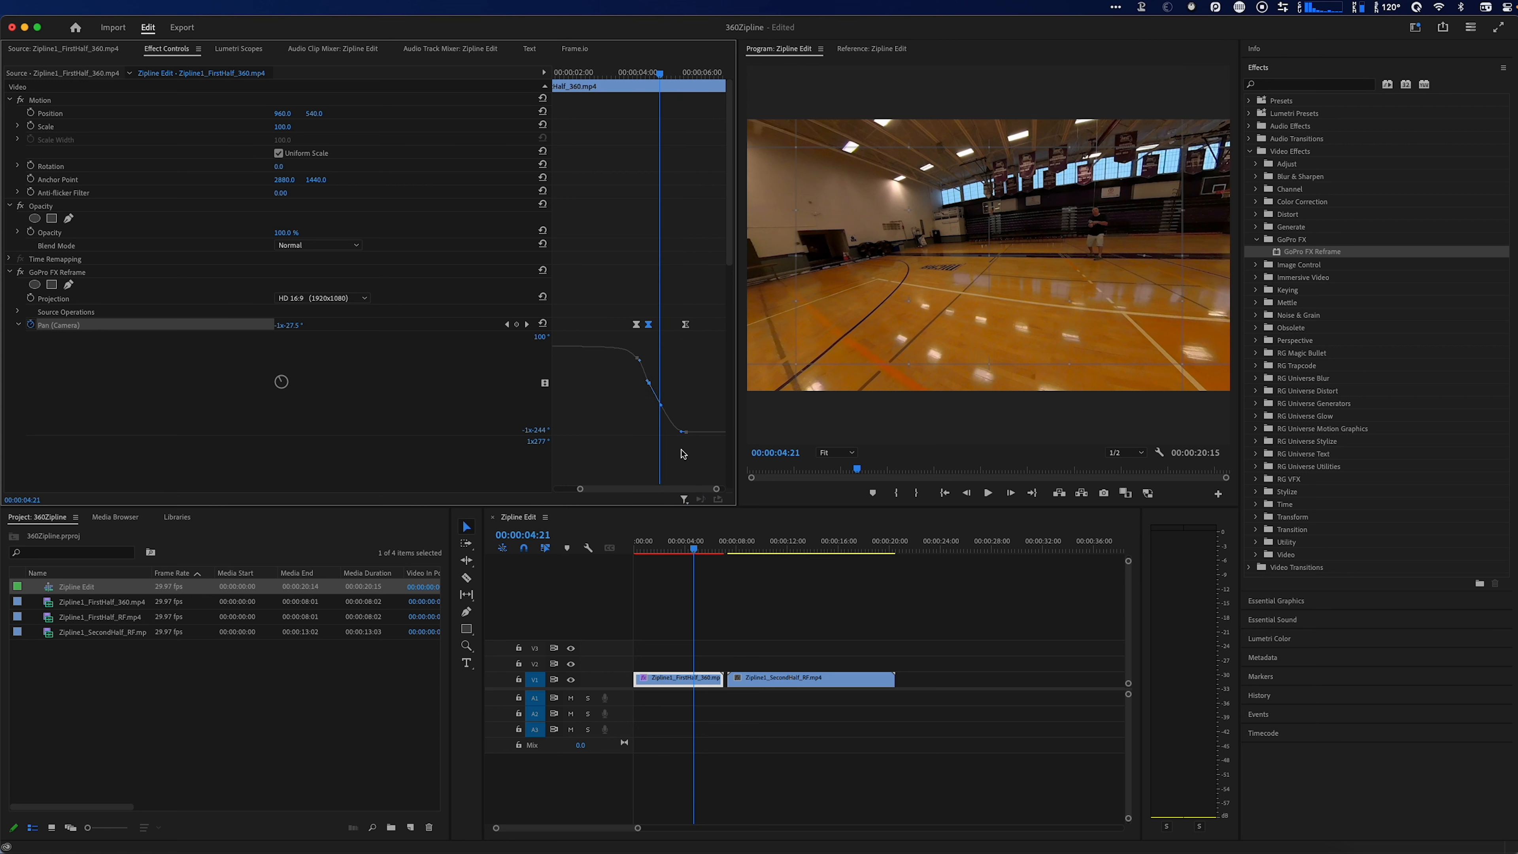
- Set the last pan keyframe near 00:00:05:16 to -2x-214.7° and adjust the third keyframe's outgoing curve handle
drag(657, 70, 689, 66)
click(507, 325)
drag(300, 328, 299, 326)
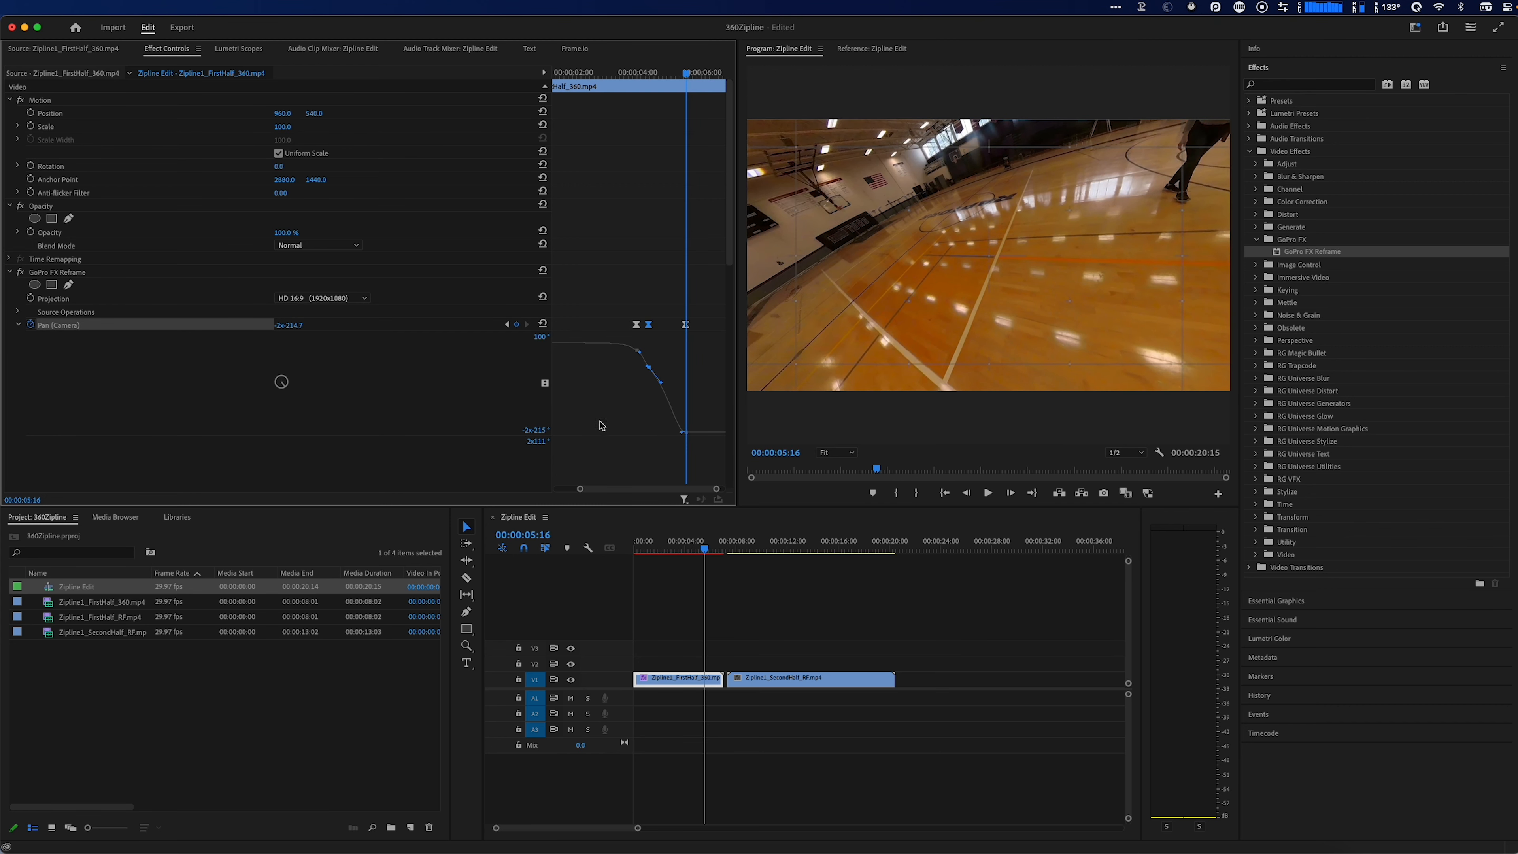
drag(659, 385, 656, 384)
- Play the revised pan through 00:00:05:01 and return the playhead to 00:00:04:12
drag(560, 73, 602, 72)
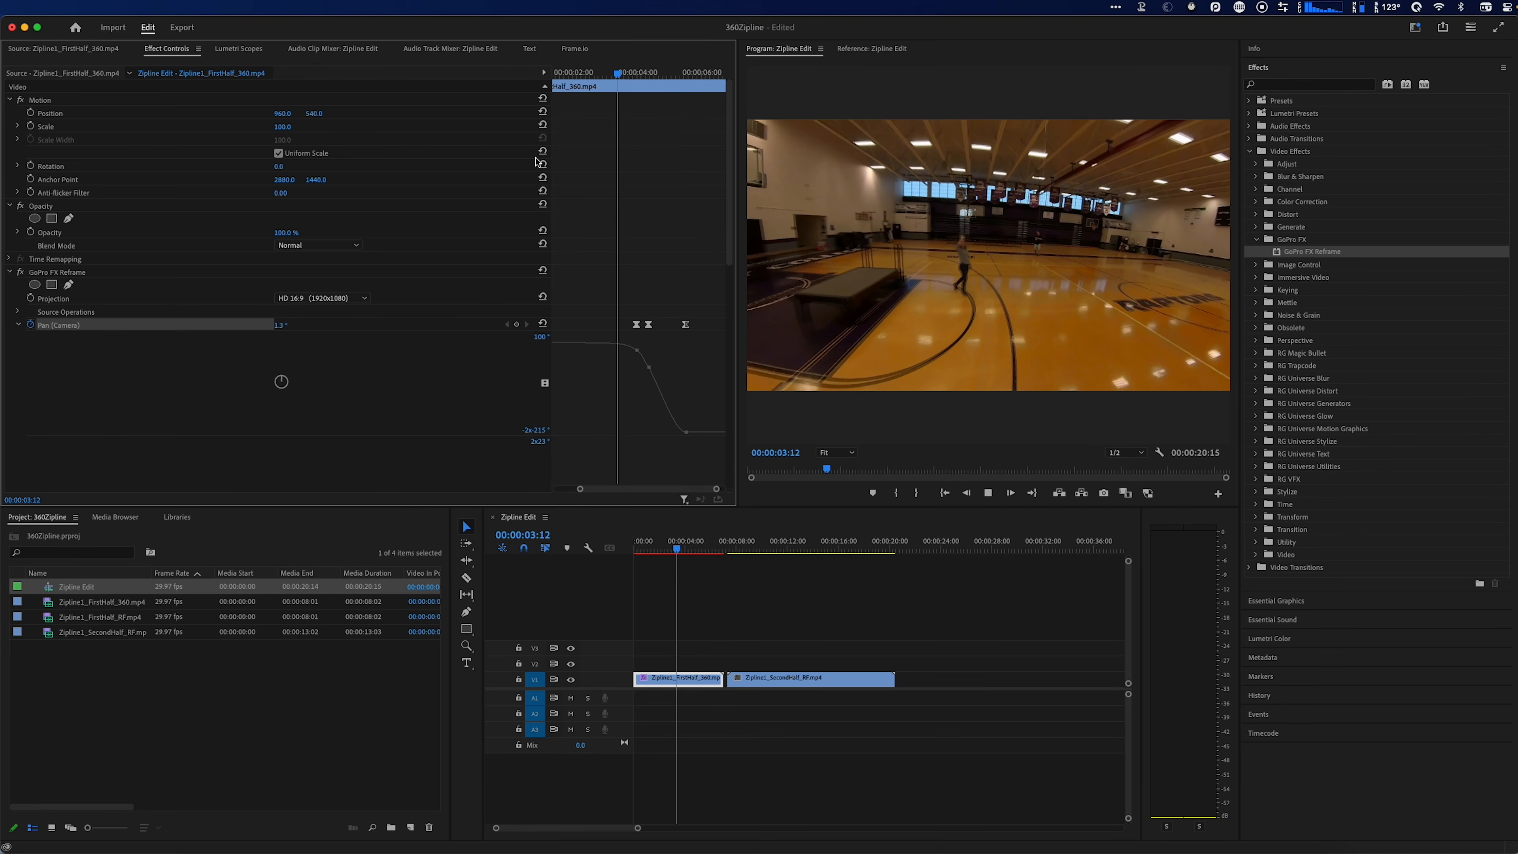
key(space)
key(shift+Right)
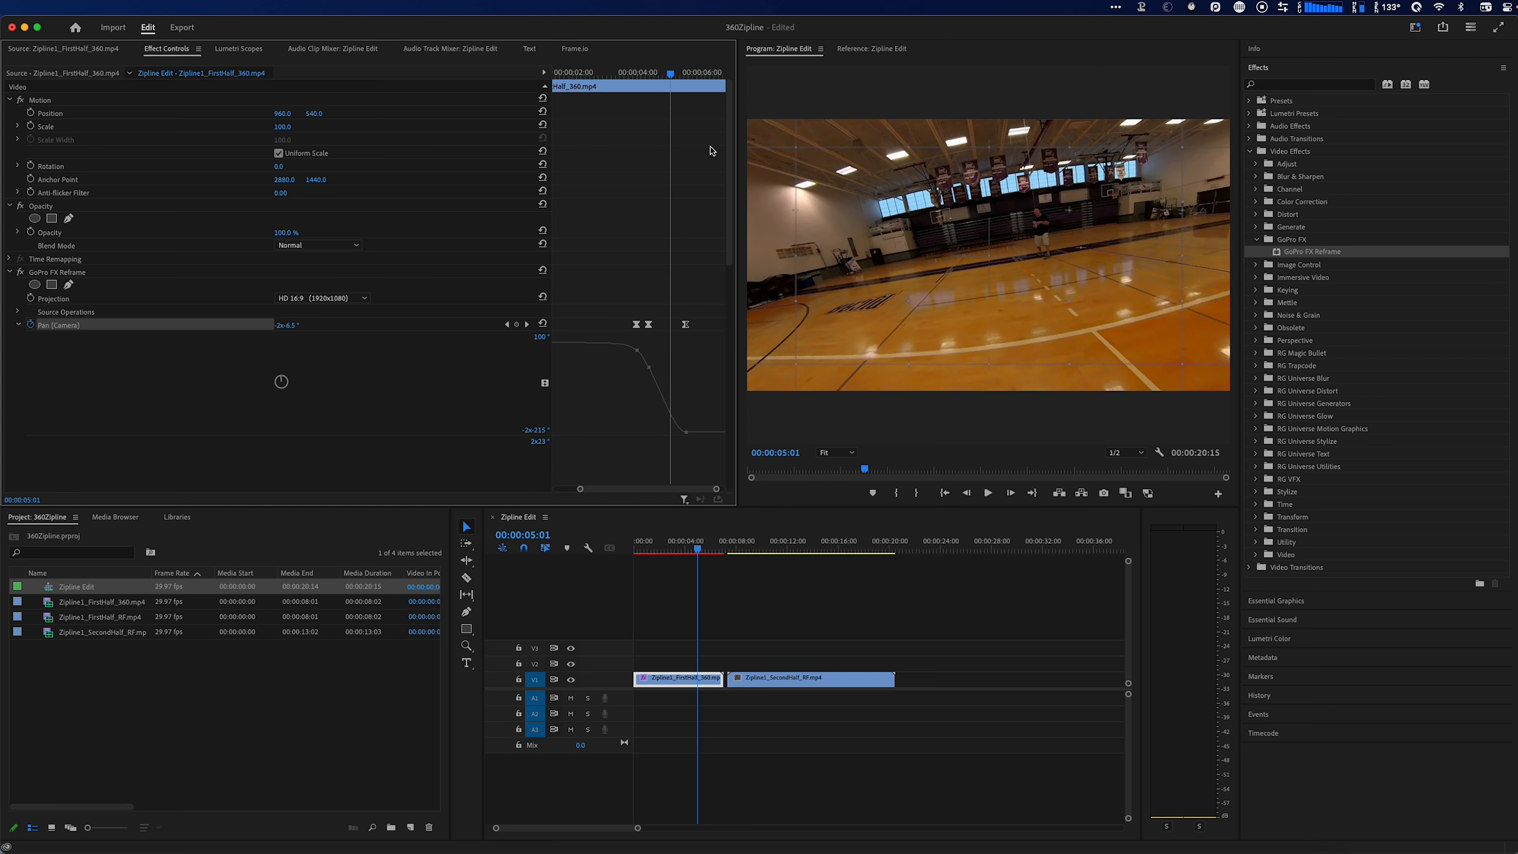
click(650, 73)
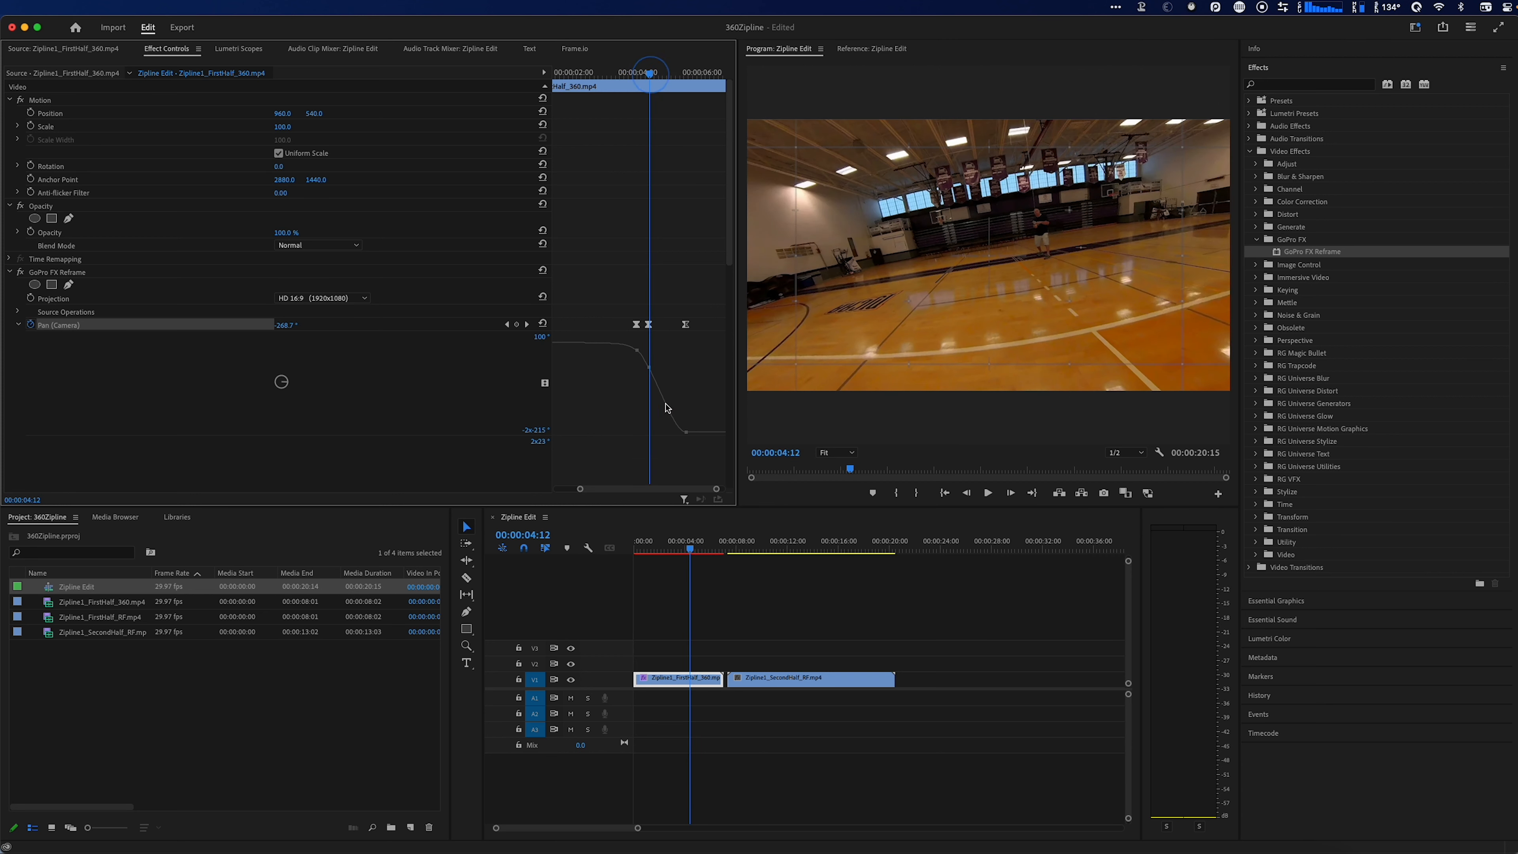
- Move the third pan keyframe a few frames later and replay the pan through 00:00:05:21
drag(649, 74, 644, 83)
drag(650, 328, 654, 334)
click(607, 71)
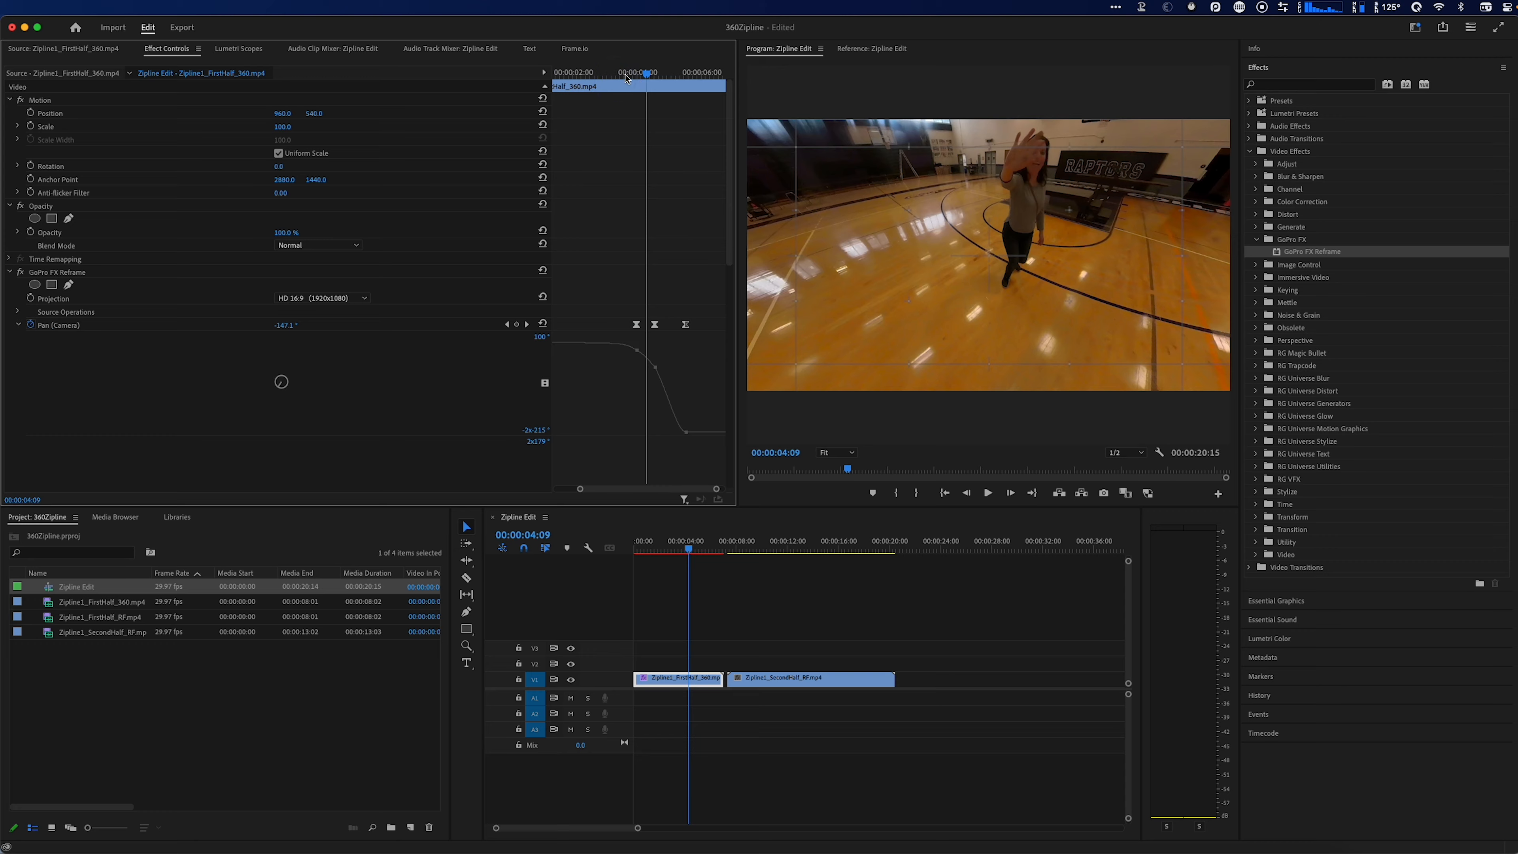
key(space)
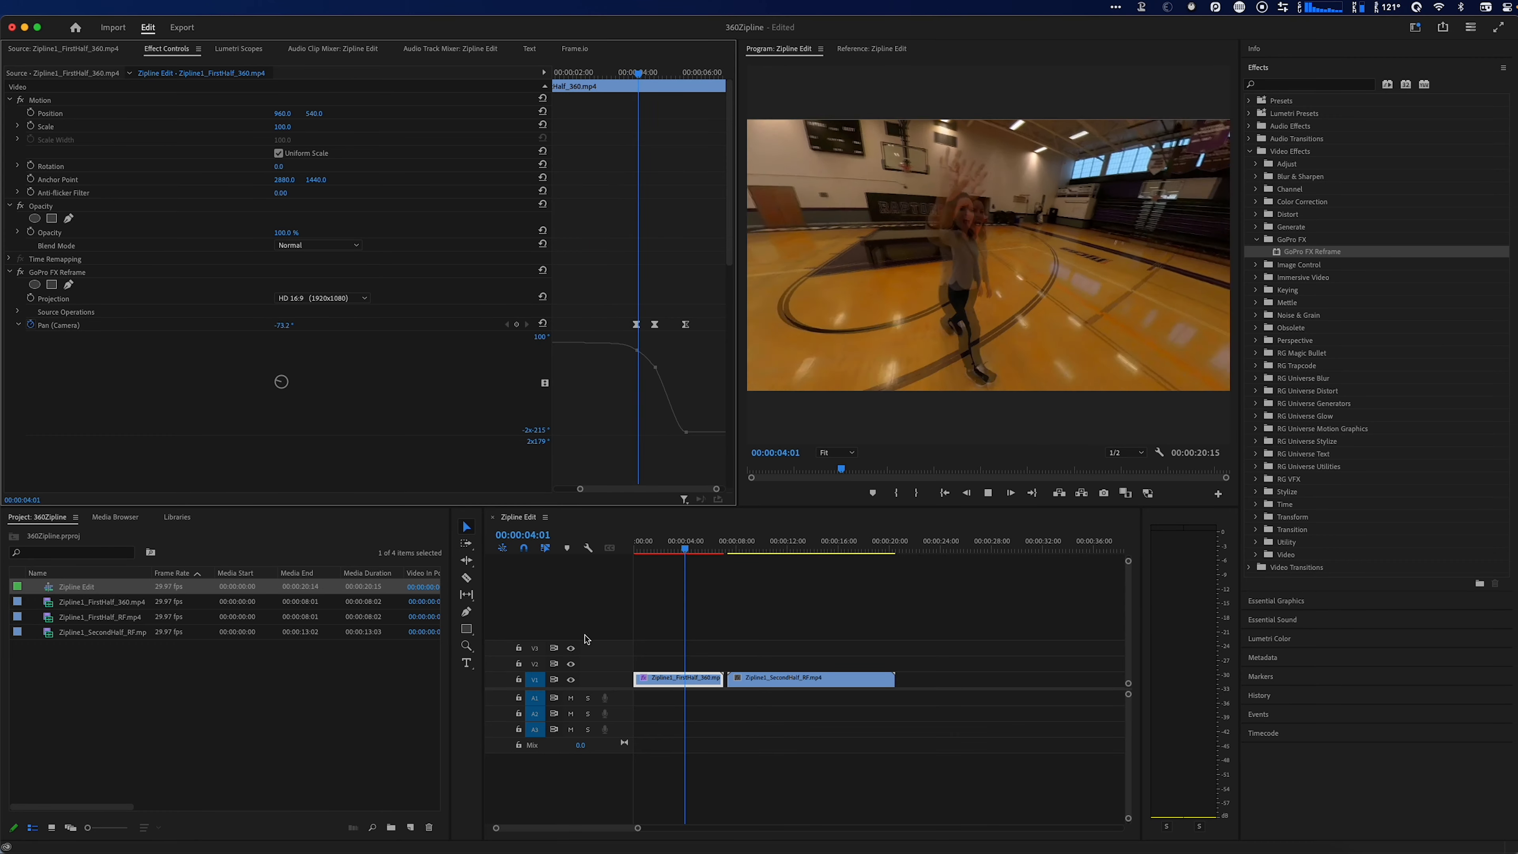
key(space)
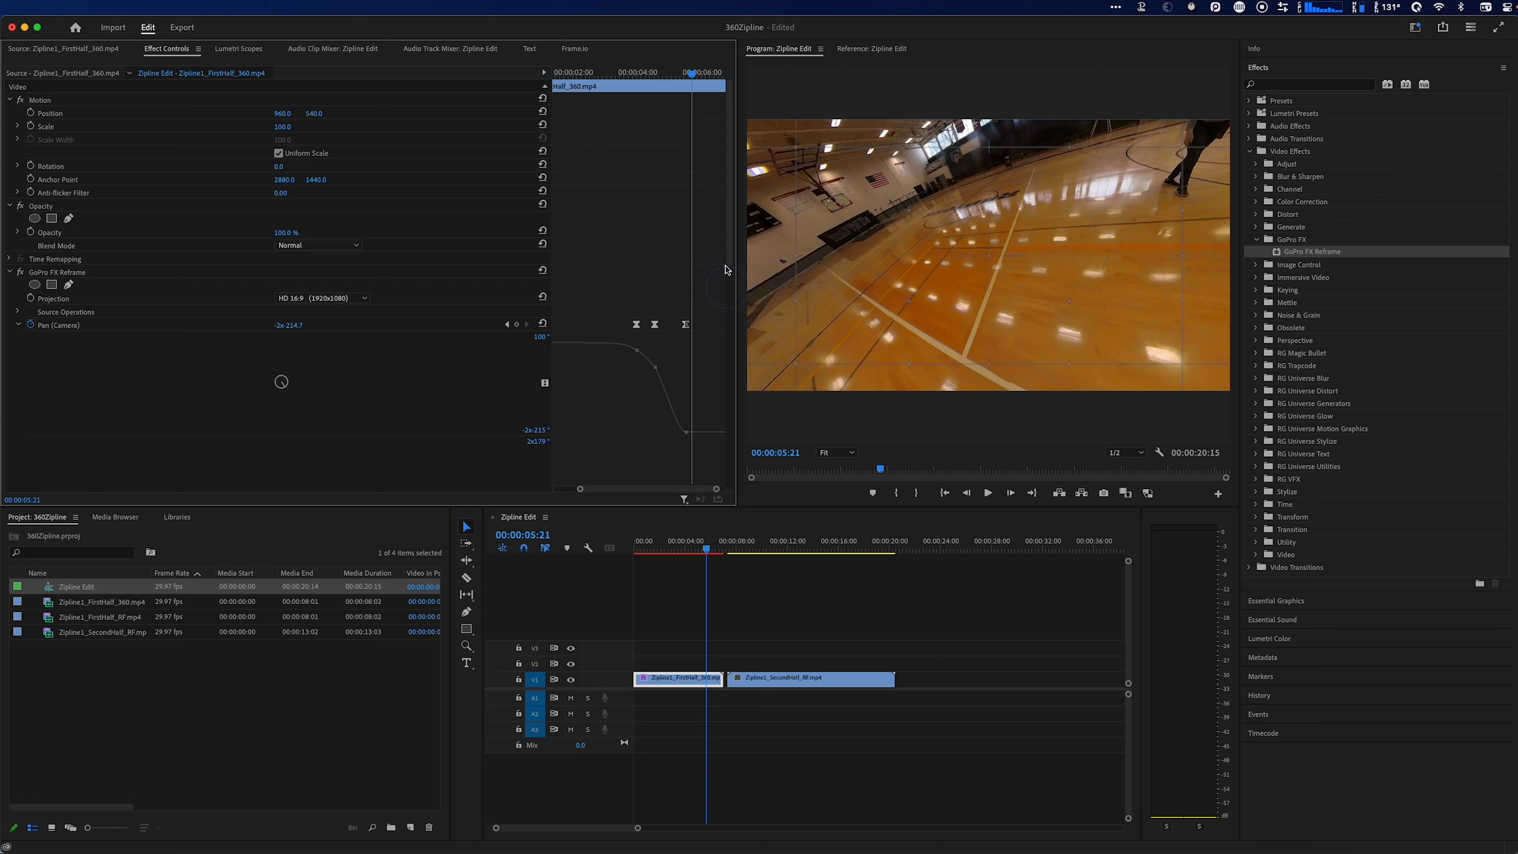
- Adjust the last and third pan keyframes' handles in the velocity graph to reshape the end of the pan
scroll(734, 251, down, 5)
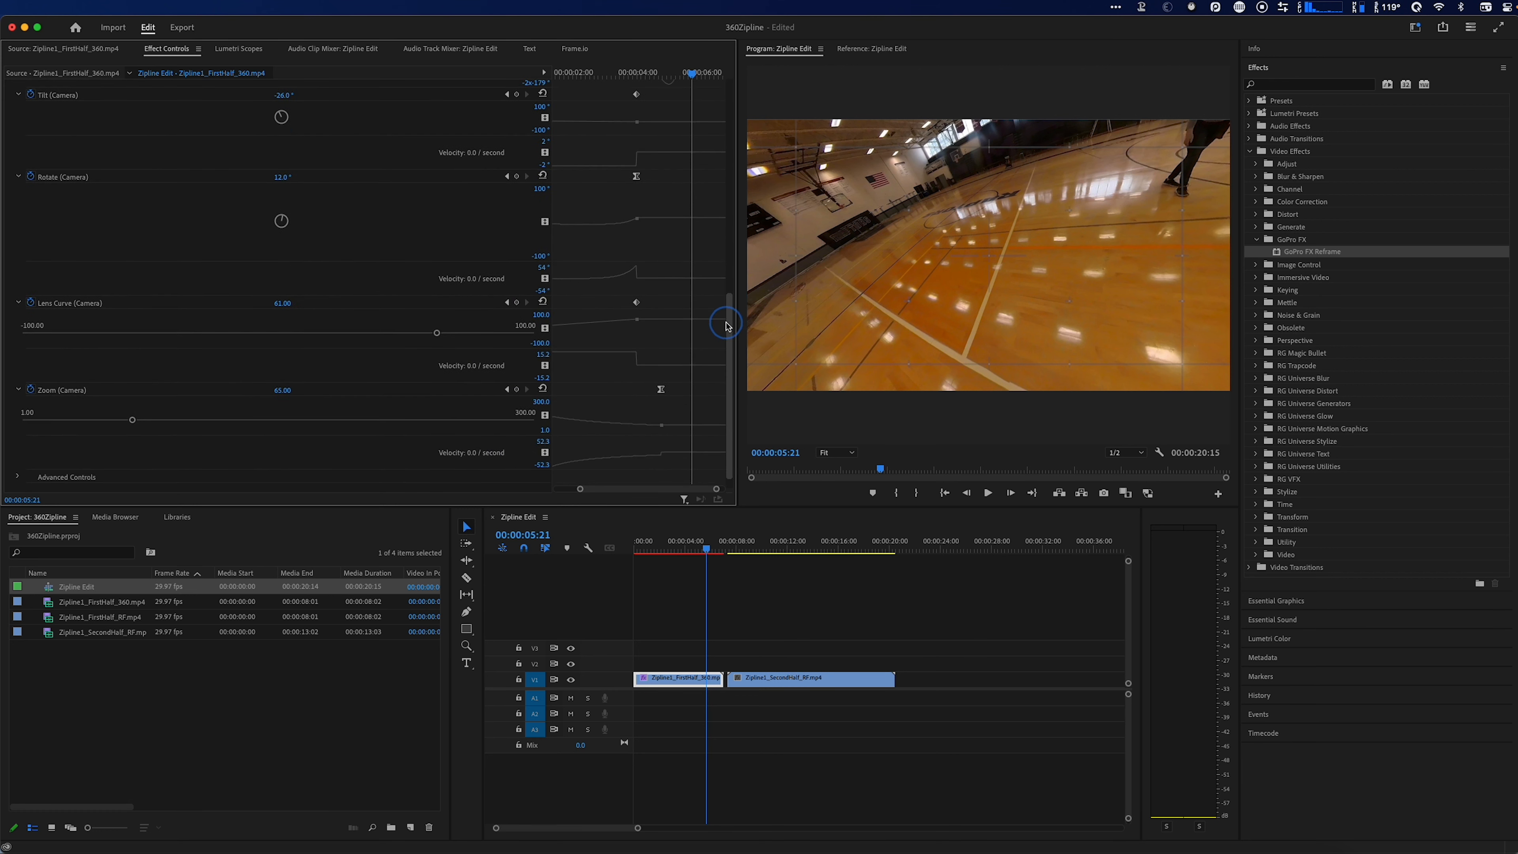
drag(735, 233, 736, 150)
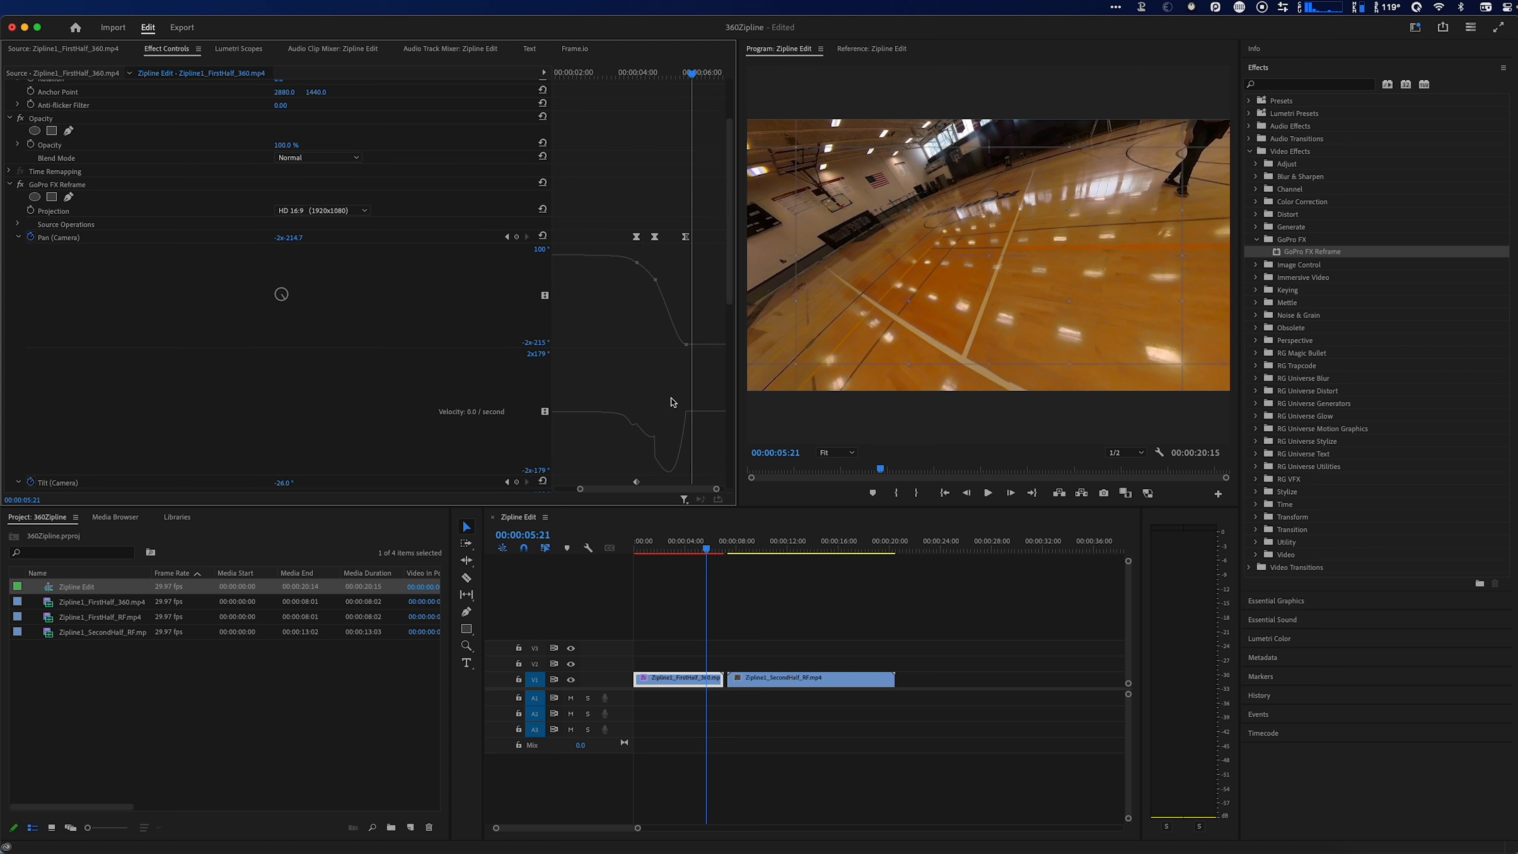
click(685, 237)
drag(685, 418, 685, 378)
drag(659, 460, 664, 439)
- Replay the pan from 00:00:04:08 through 00:00:05:21, then scrub back to 00:00:05:04
click(647, 73)
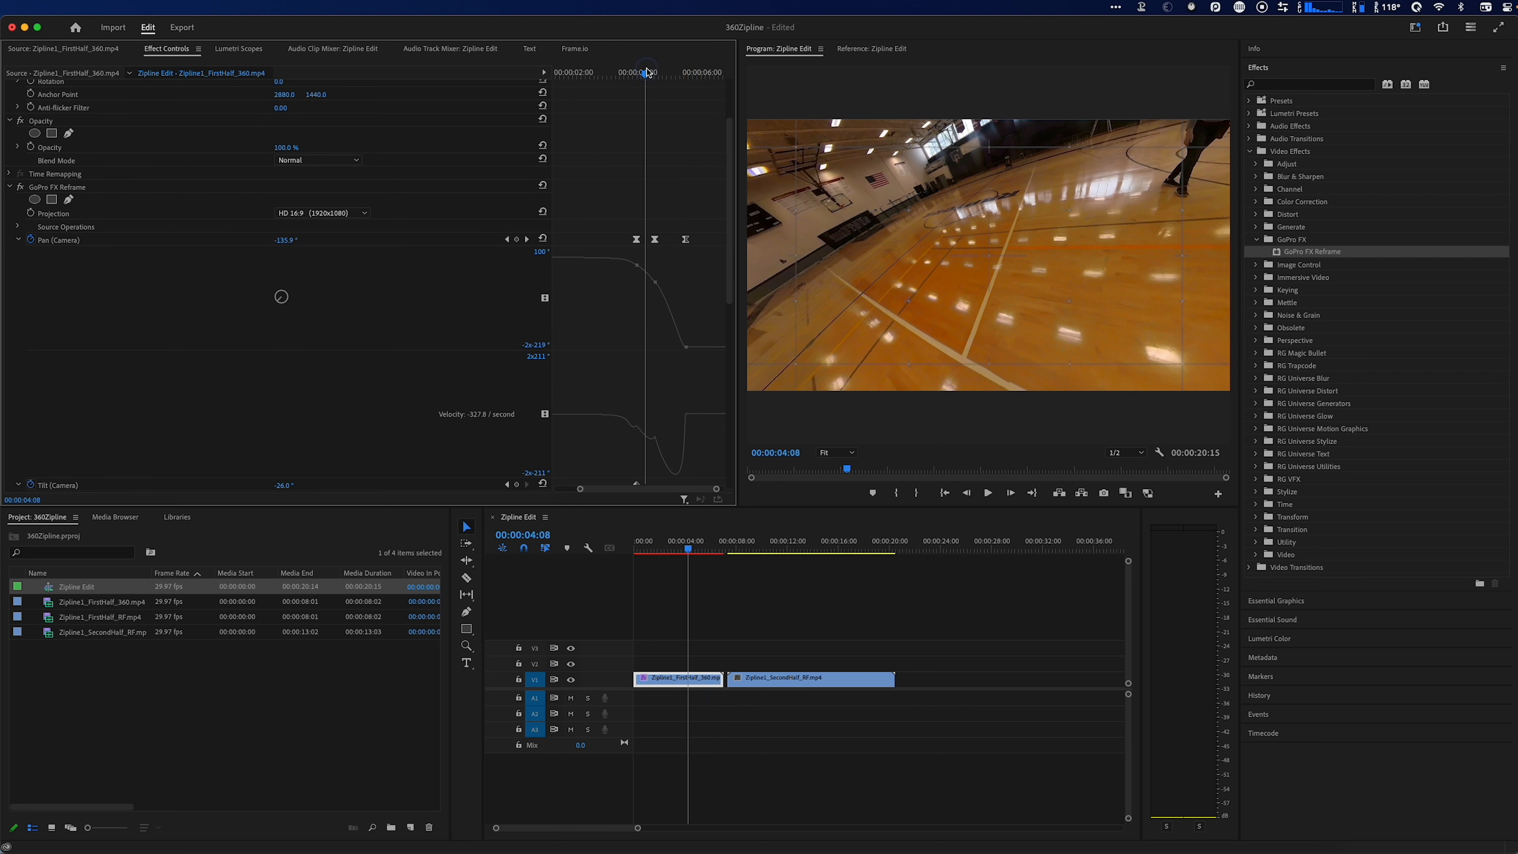
key(space)
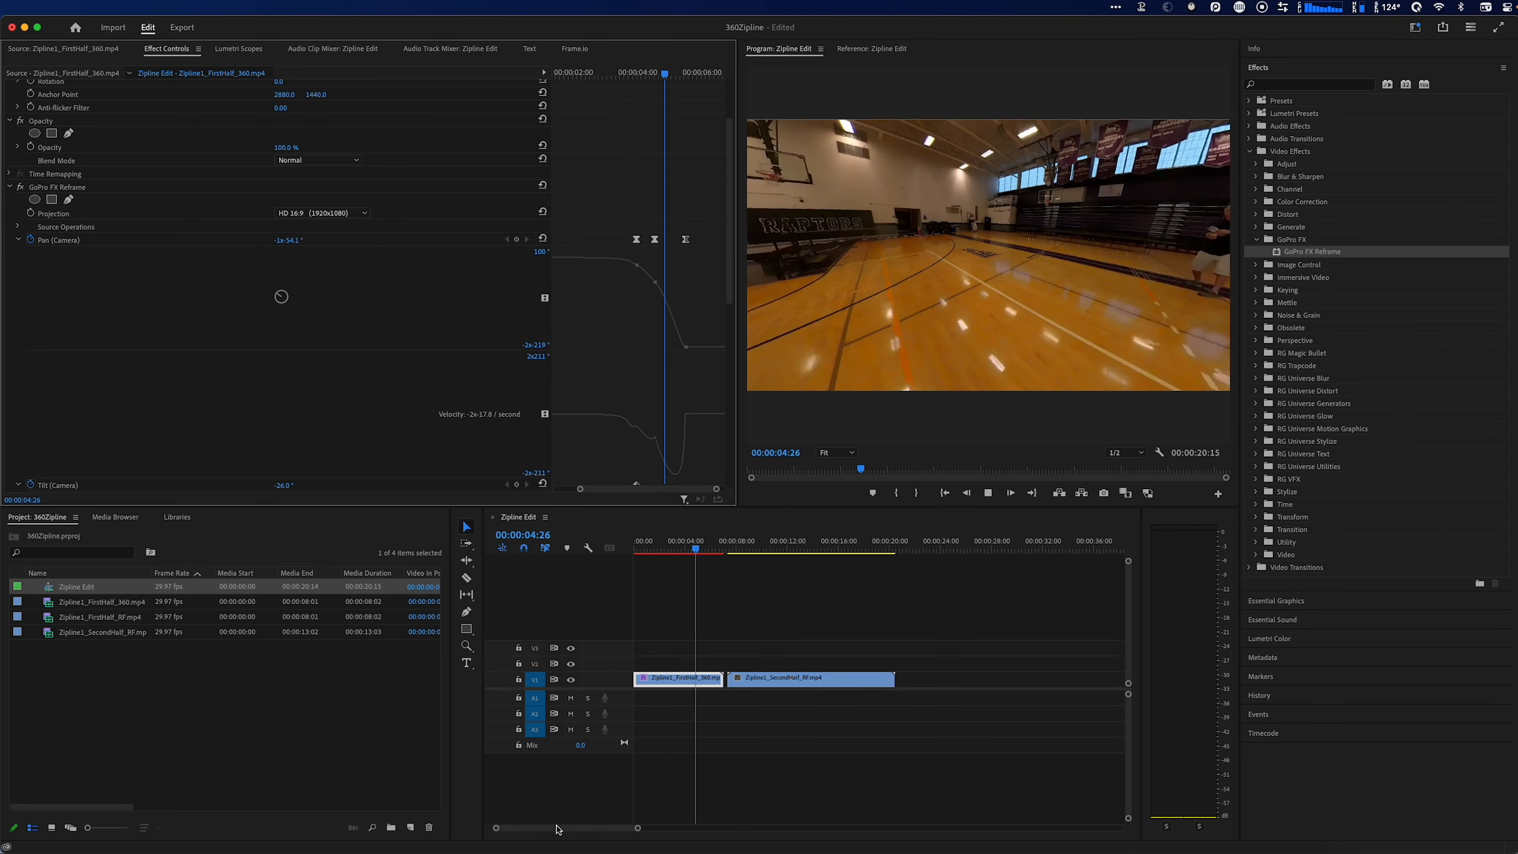
key(space)
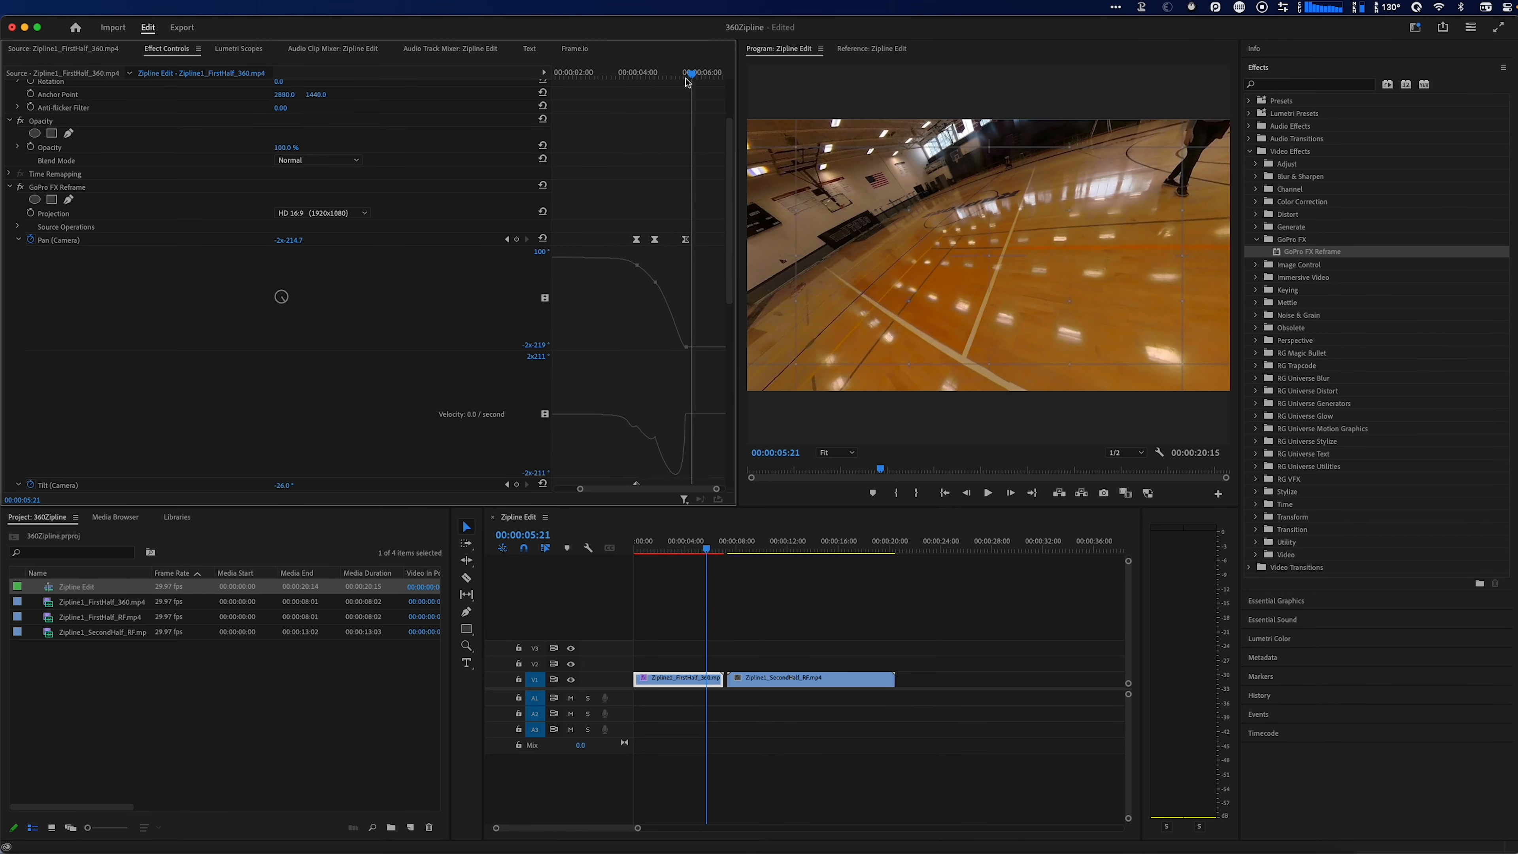
drag(687, 84, 674, 77)
- Go to the start of the Zipline1_SecondHalf_RF.mp4 clip and play its opening frames to examine the transition
click(708, 592)
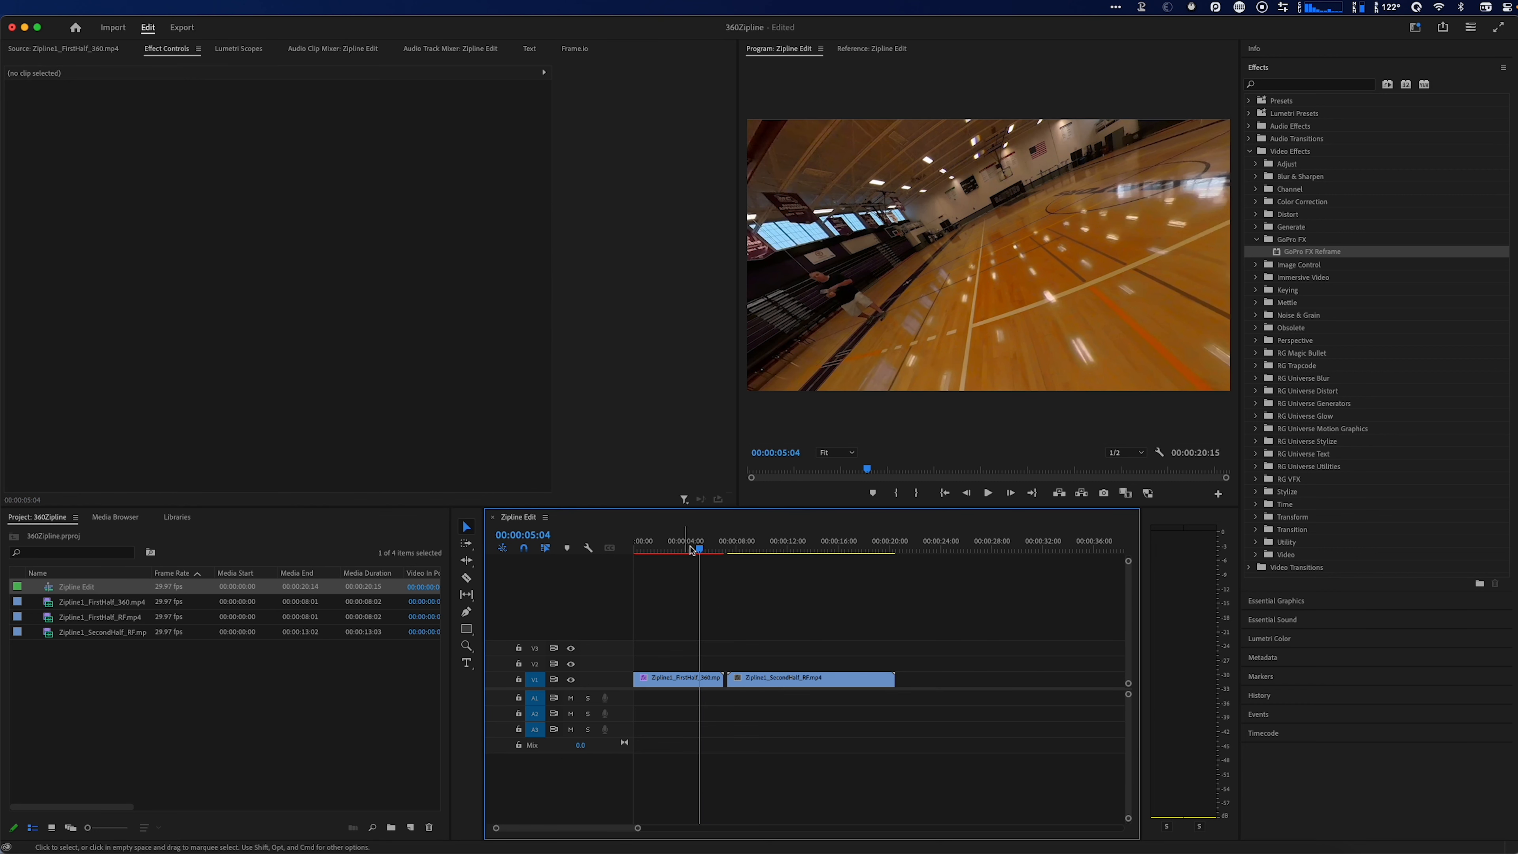
drag(699, 548, 747, 548)
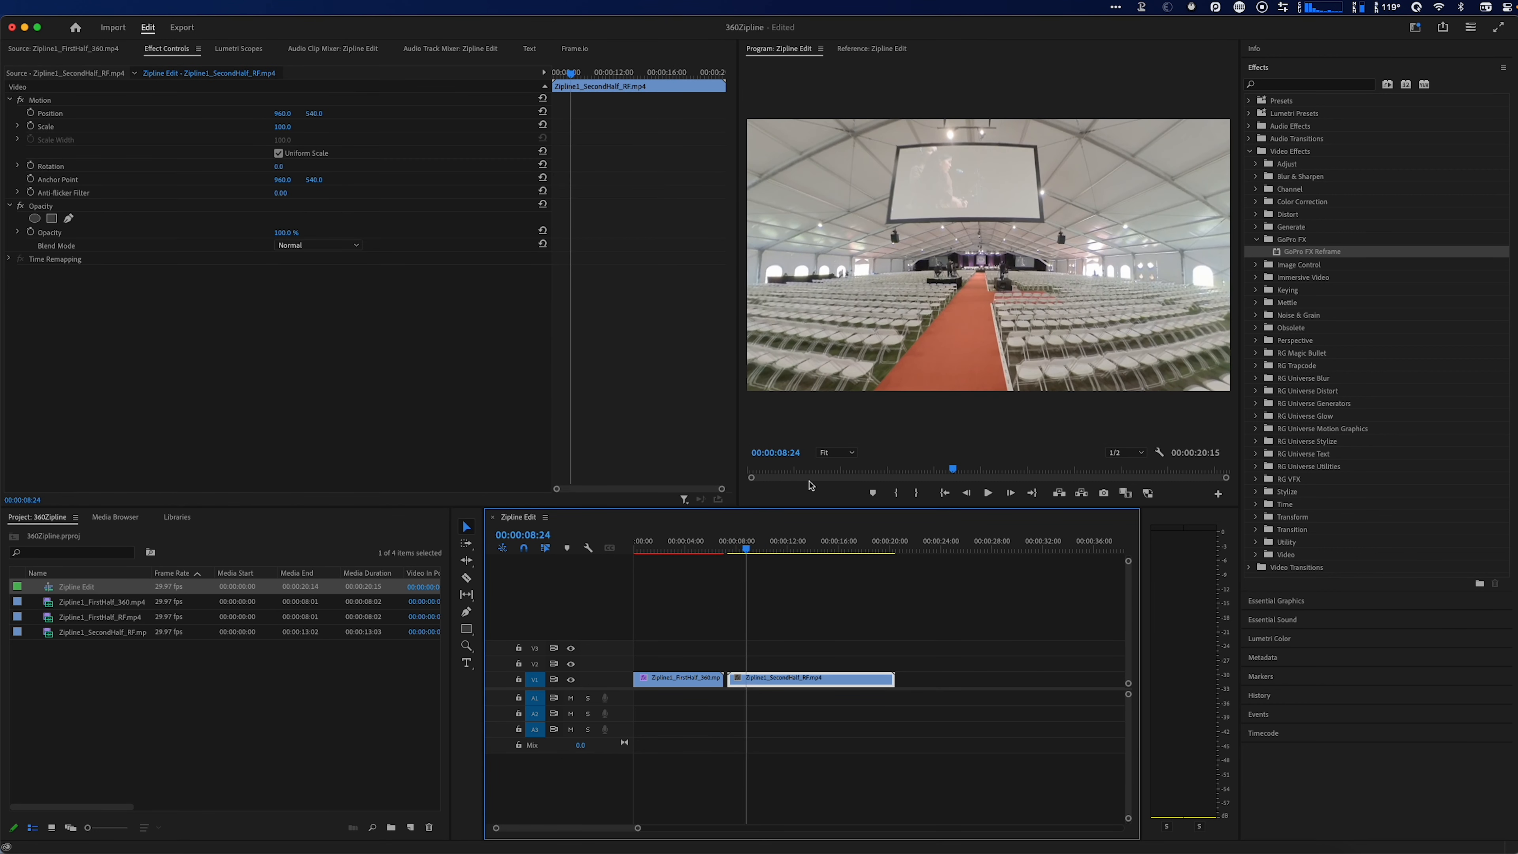
key(Up)
key(space)
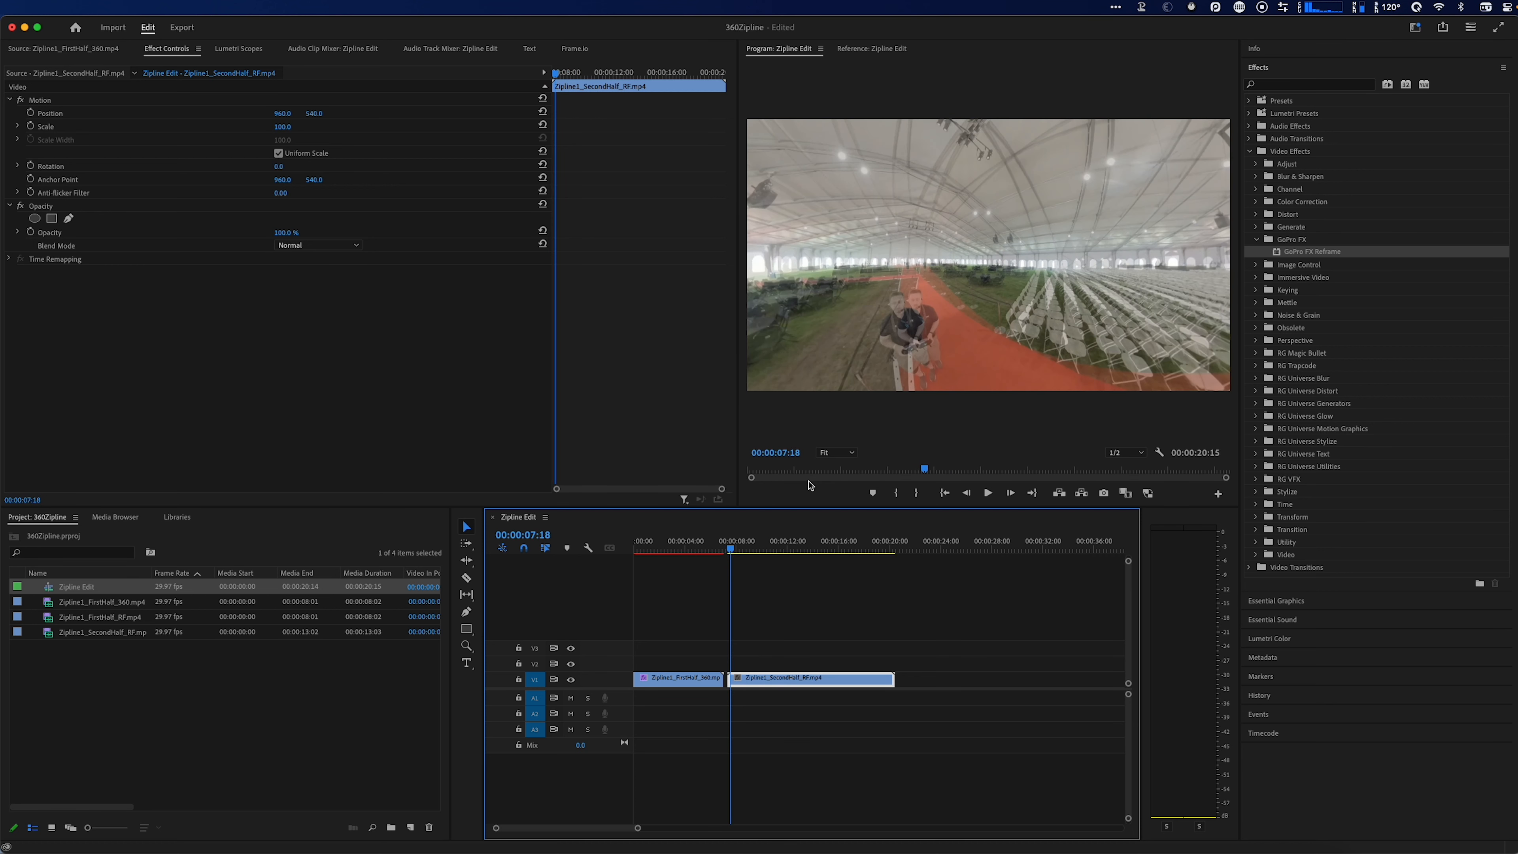
- Enlarge the timeline around the cut, trim the second clip's start to 00:00:07:20 and shorten the first clip's end
key(z)
click(815, 661)
click(679, 644)
key(v)
drag(563, 828, 561, 827)
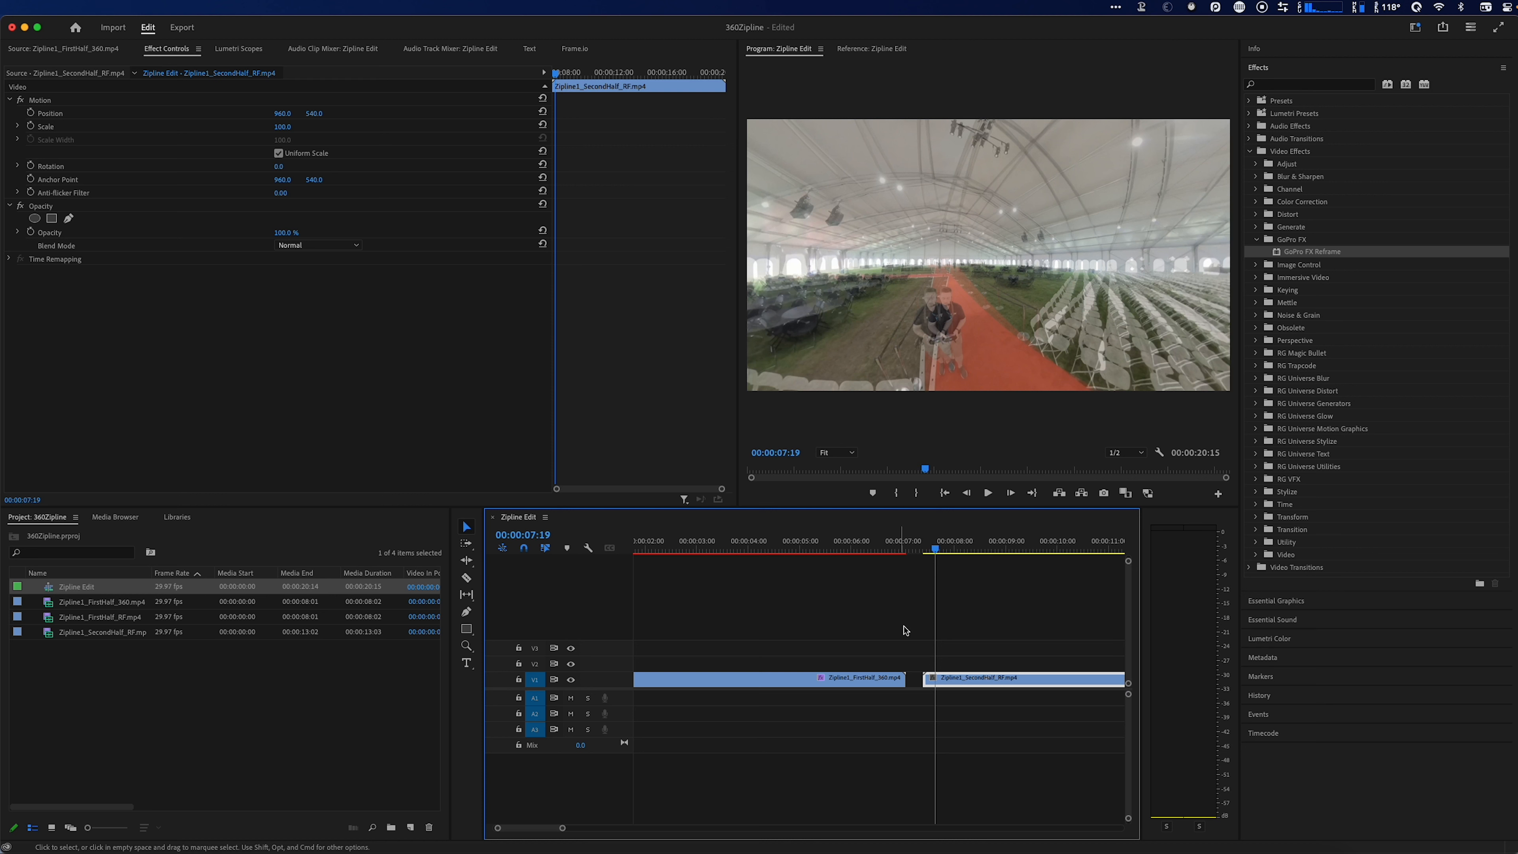
click(876, 557)
click(881, 540)
click(939, 544)
key(Left)
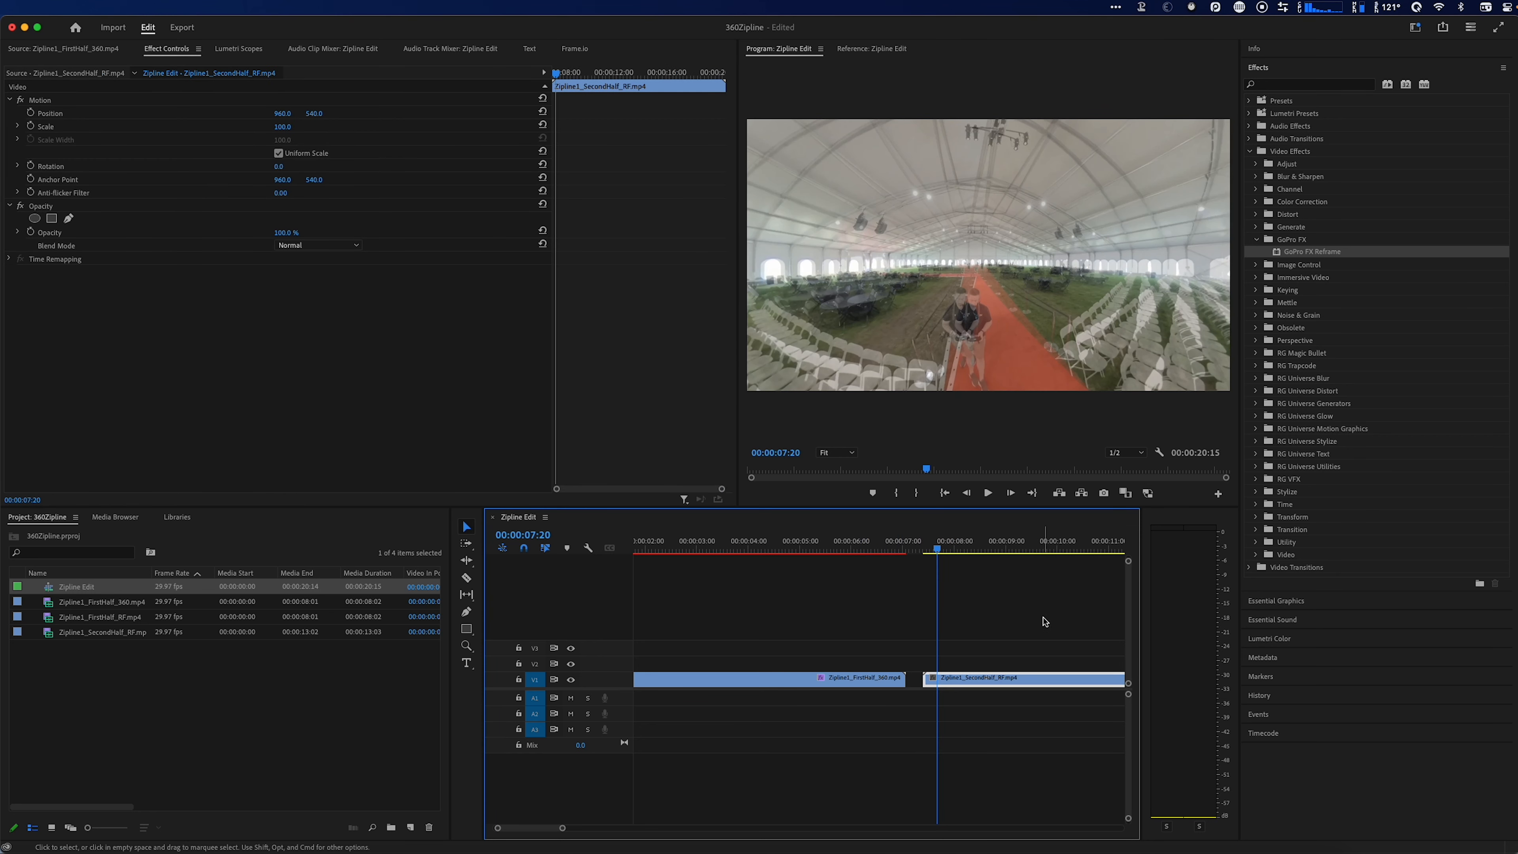
drag(924, 679, 887, 680)
- Trim the end of the Zipline1_FirstHalf_360.mp4 clip to 00:00:05:07 and close the gap before Zipline1_SecondHalf_RF.mp4
click(881, 540)
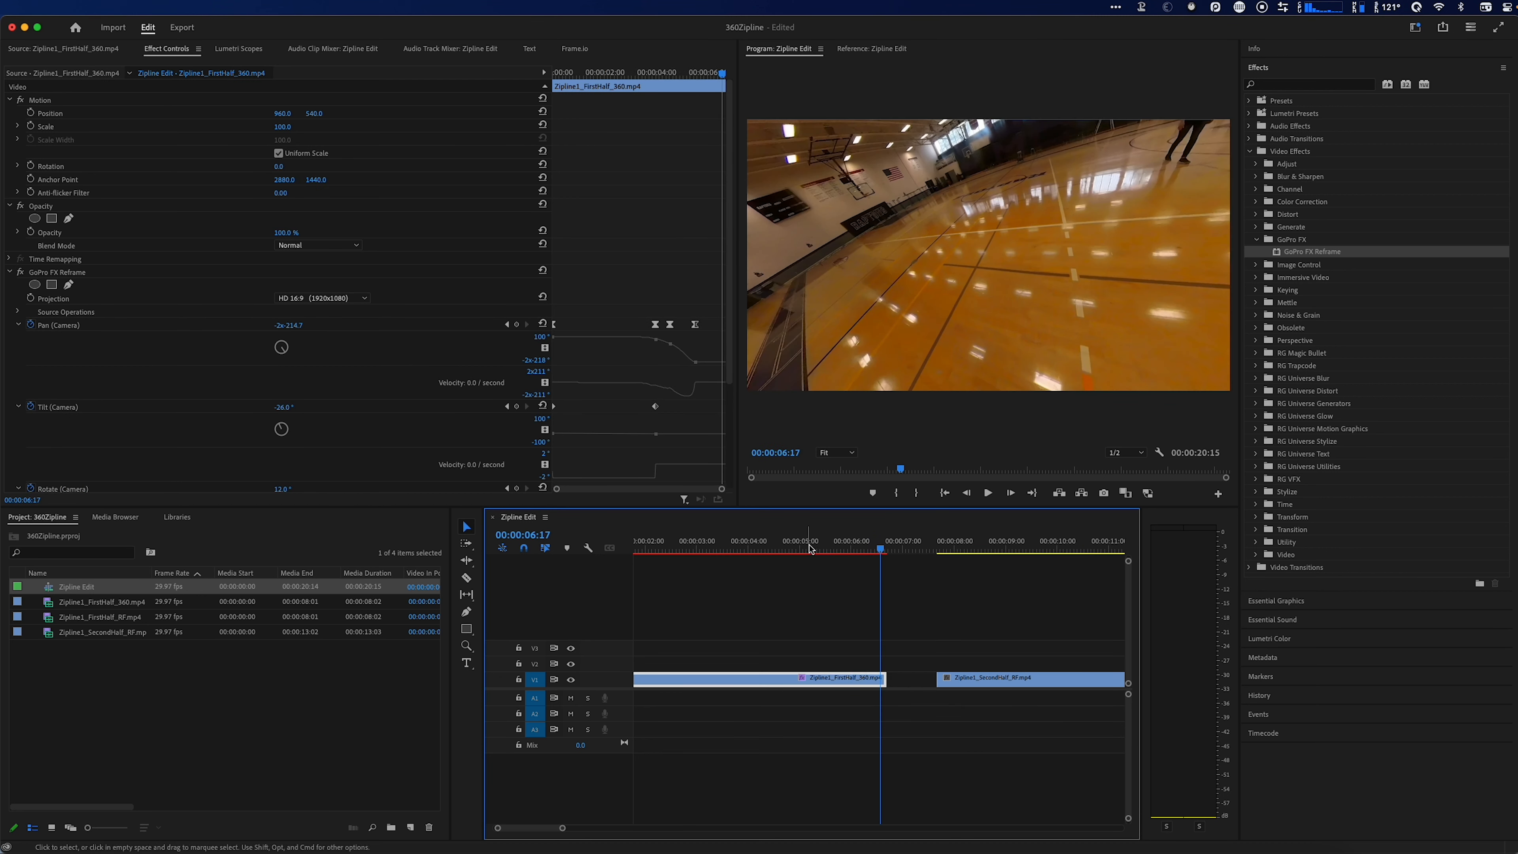
click(744, 549)
drag(742, 552, 812, 553)
drag(886, 679, 807, 679)
click(849, 680)
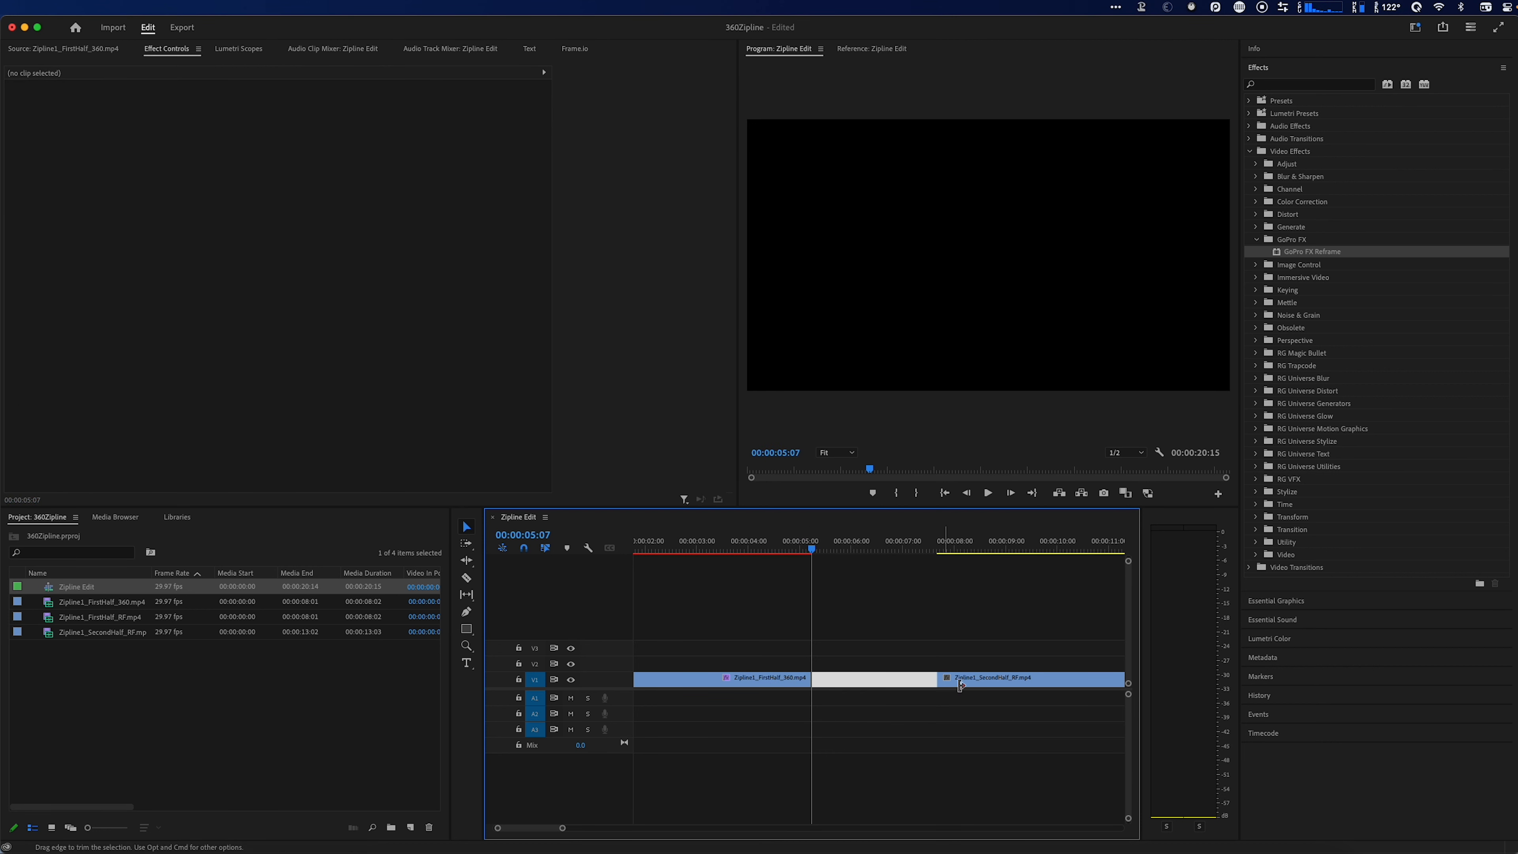
key(Delete)
click(788, 552)
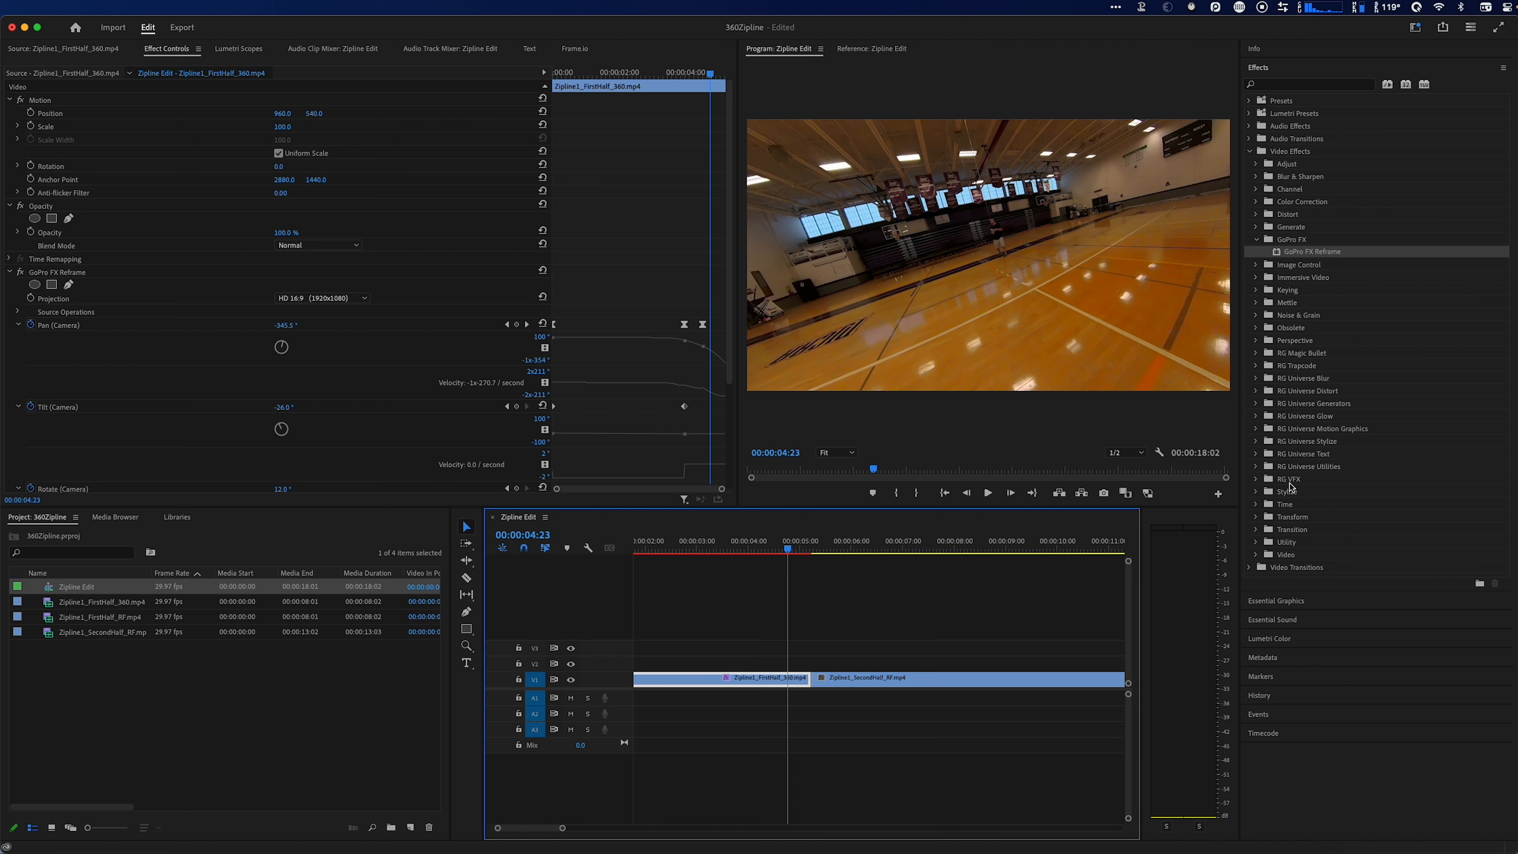
- Look through the Immersive Video and Mettle video effects for available 360 effects
drag(1266, 332, 1286, 395)
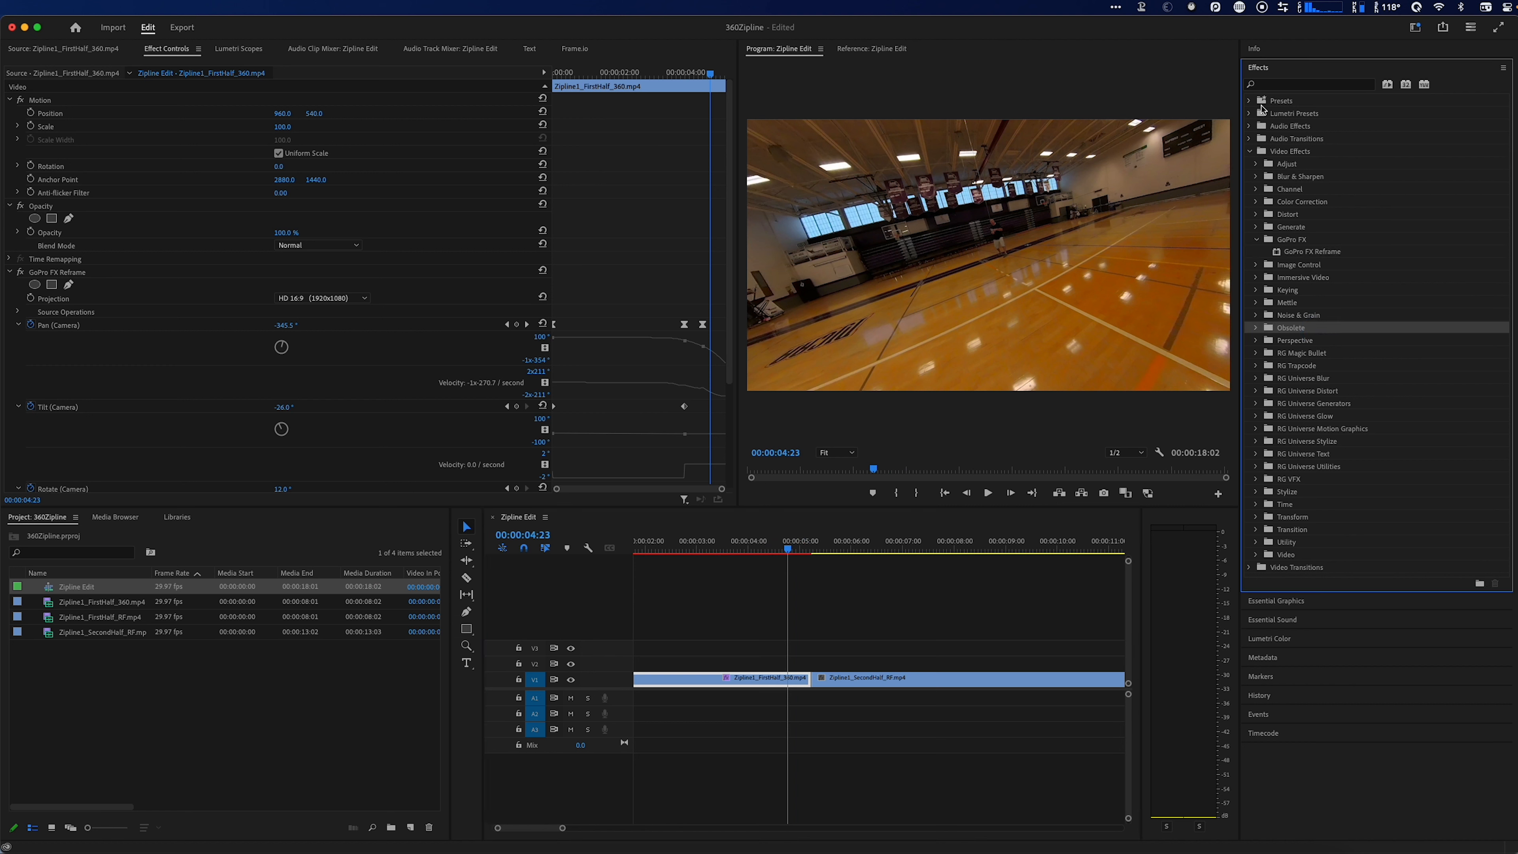
click(1254, 240)
click(1256, 265)
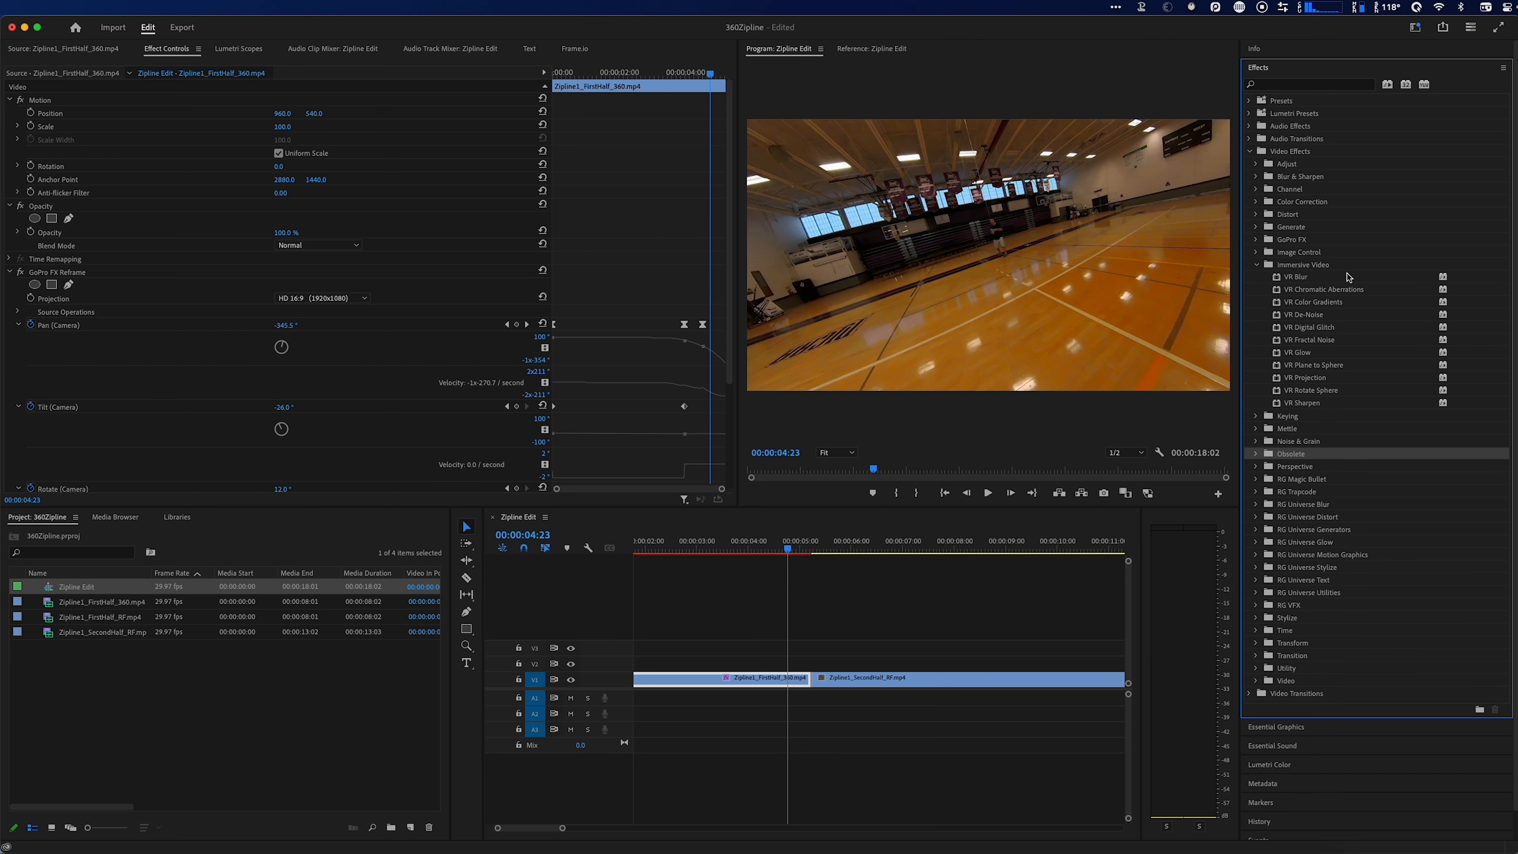
click(1305, 265)
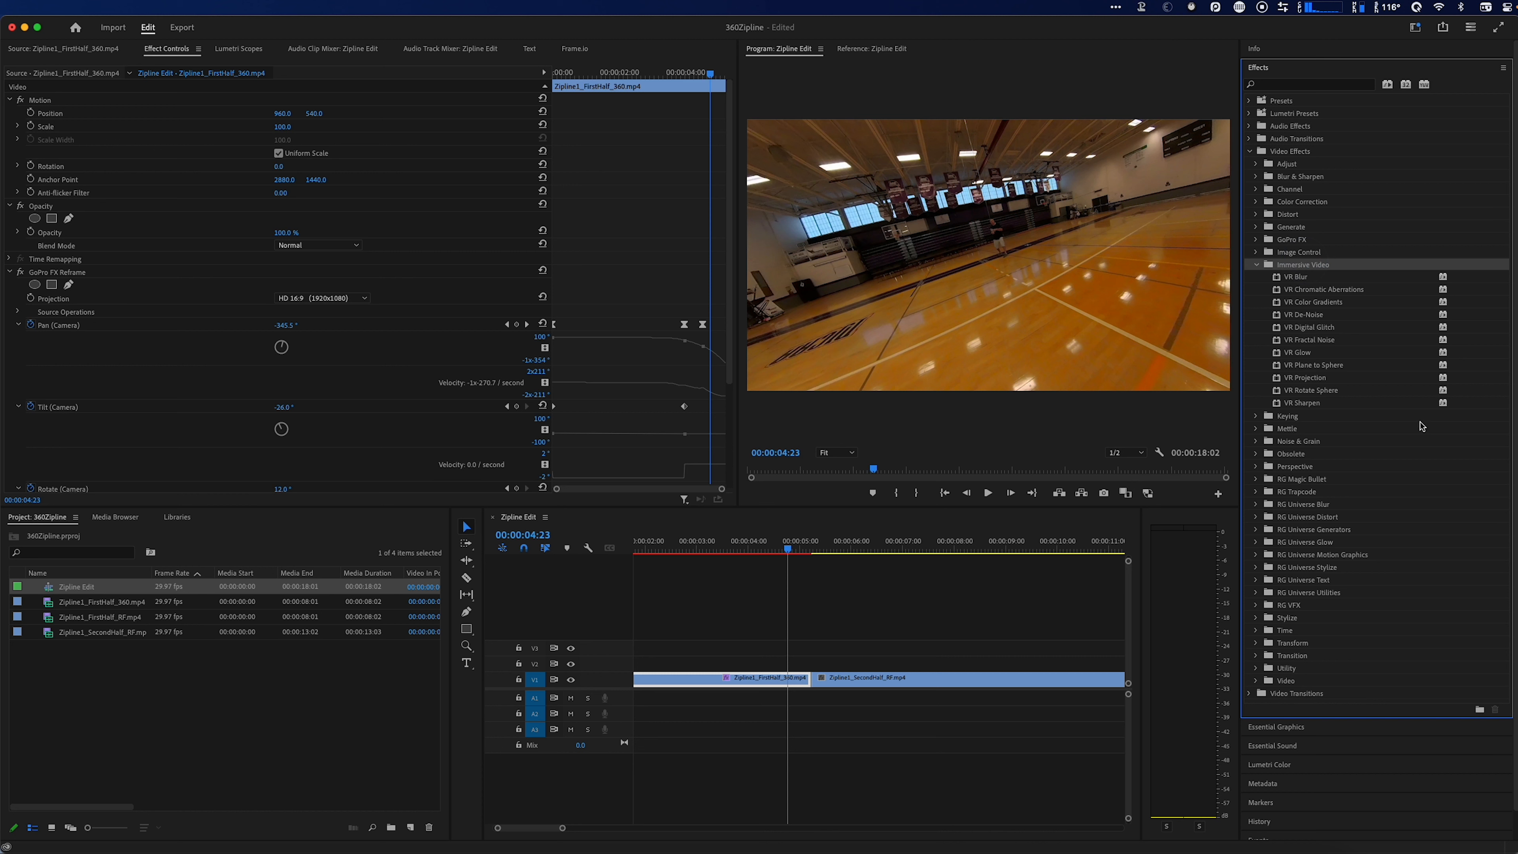
click(1309, 429)
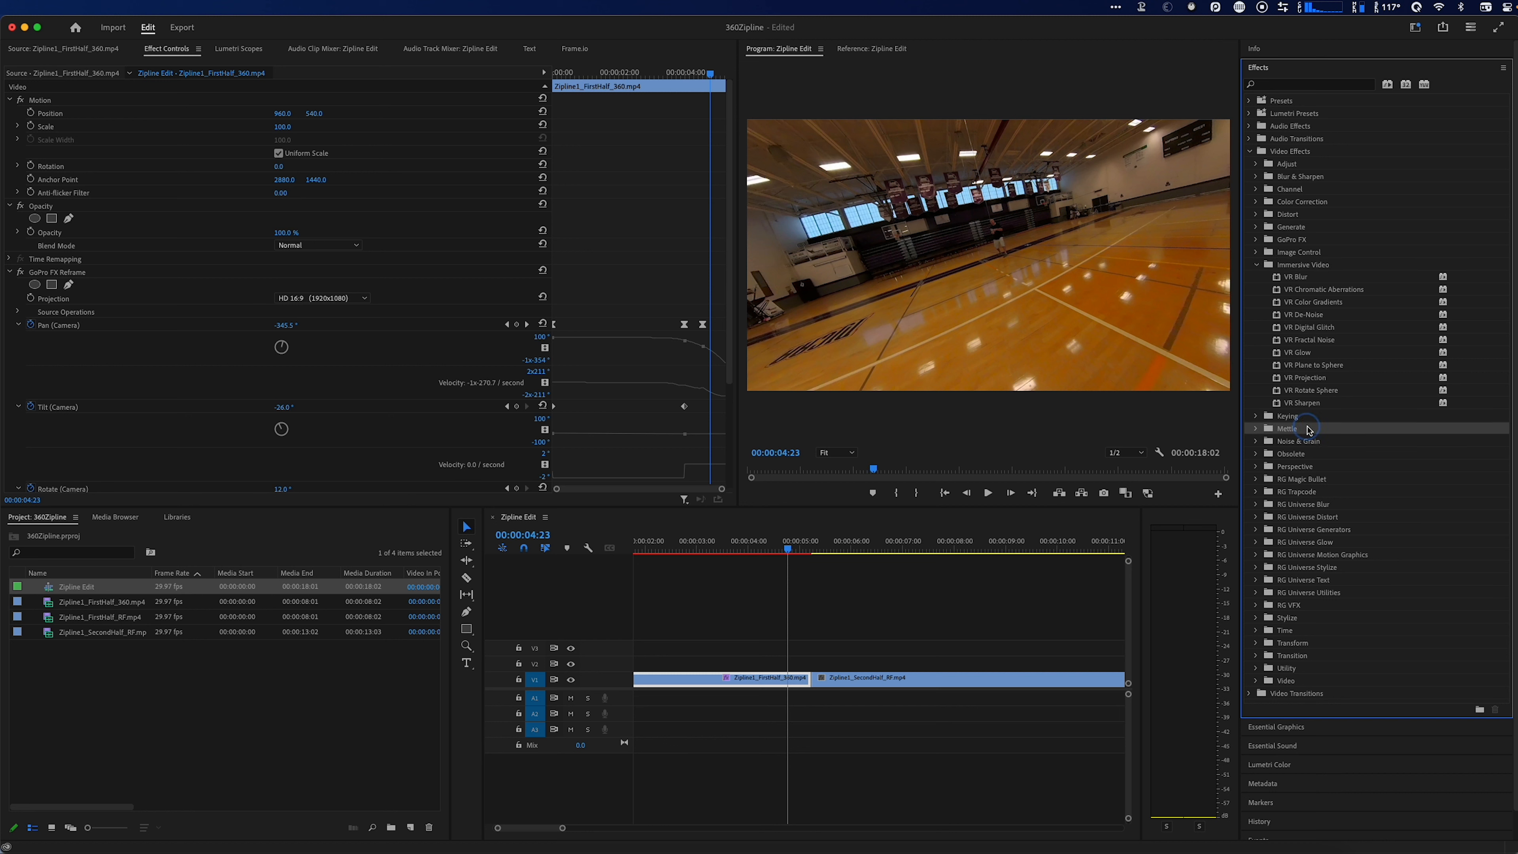
click(1256, 429)
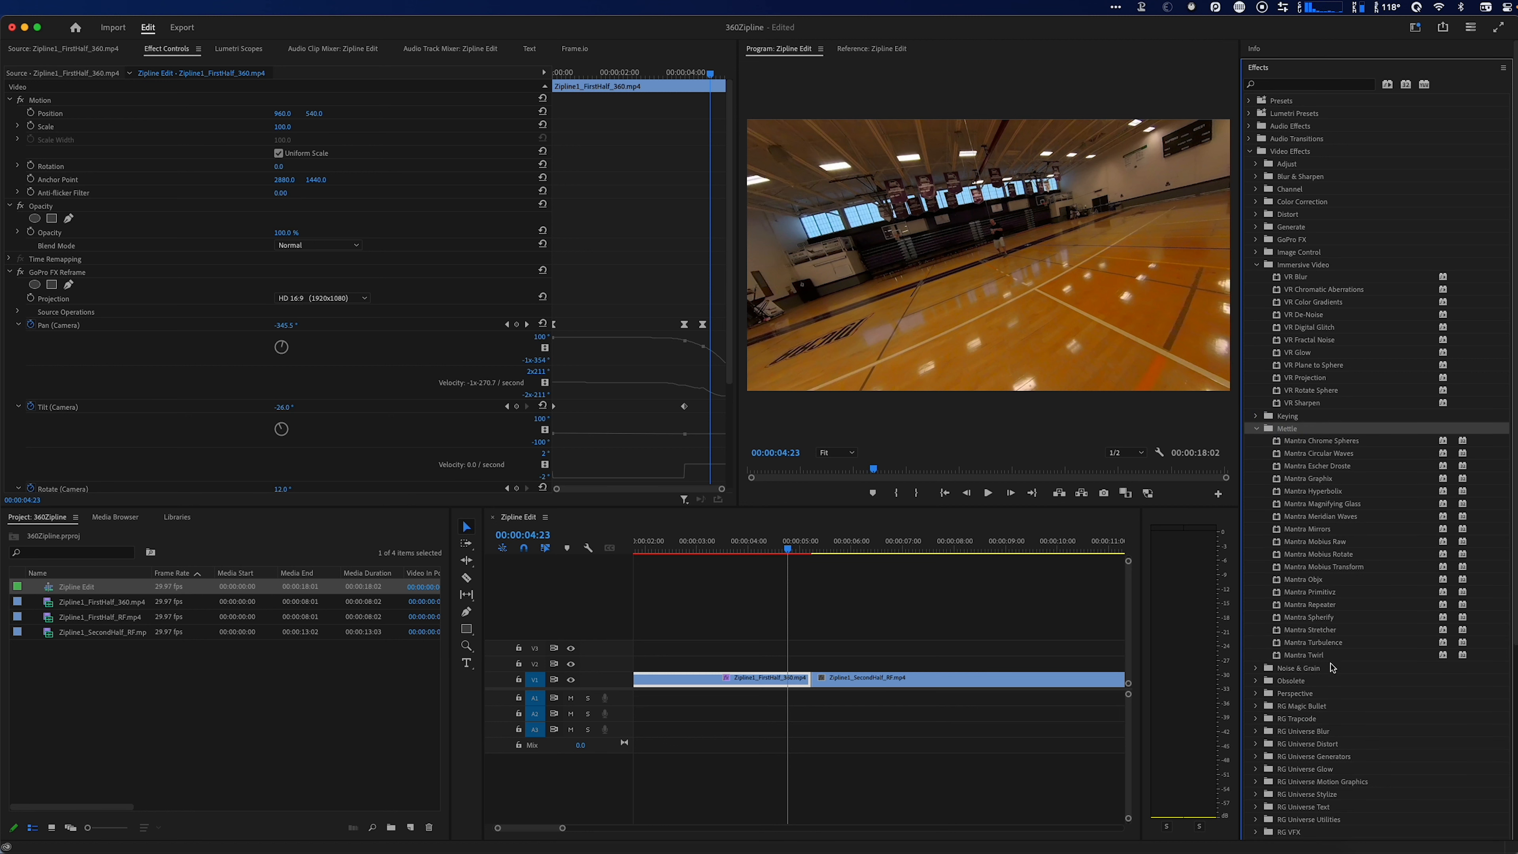
click(1257, 429)
click(1255, 429)
click(1292, 291)
click(1290, 352)
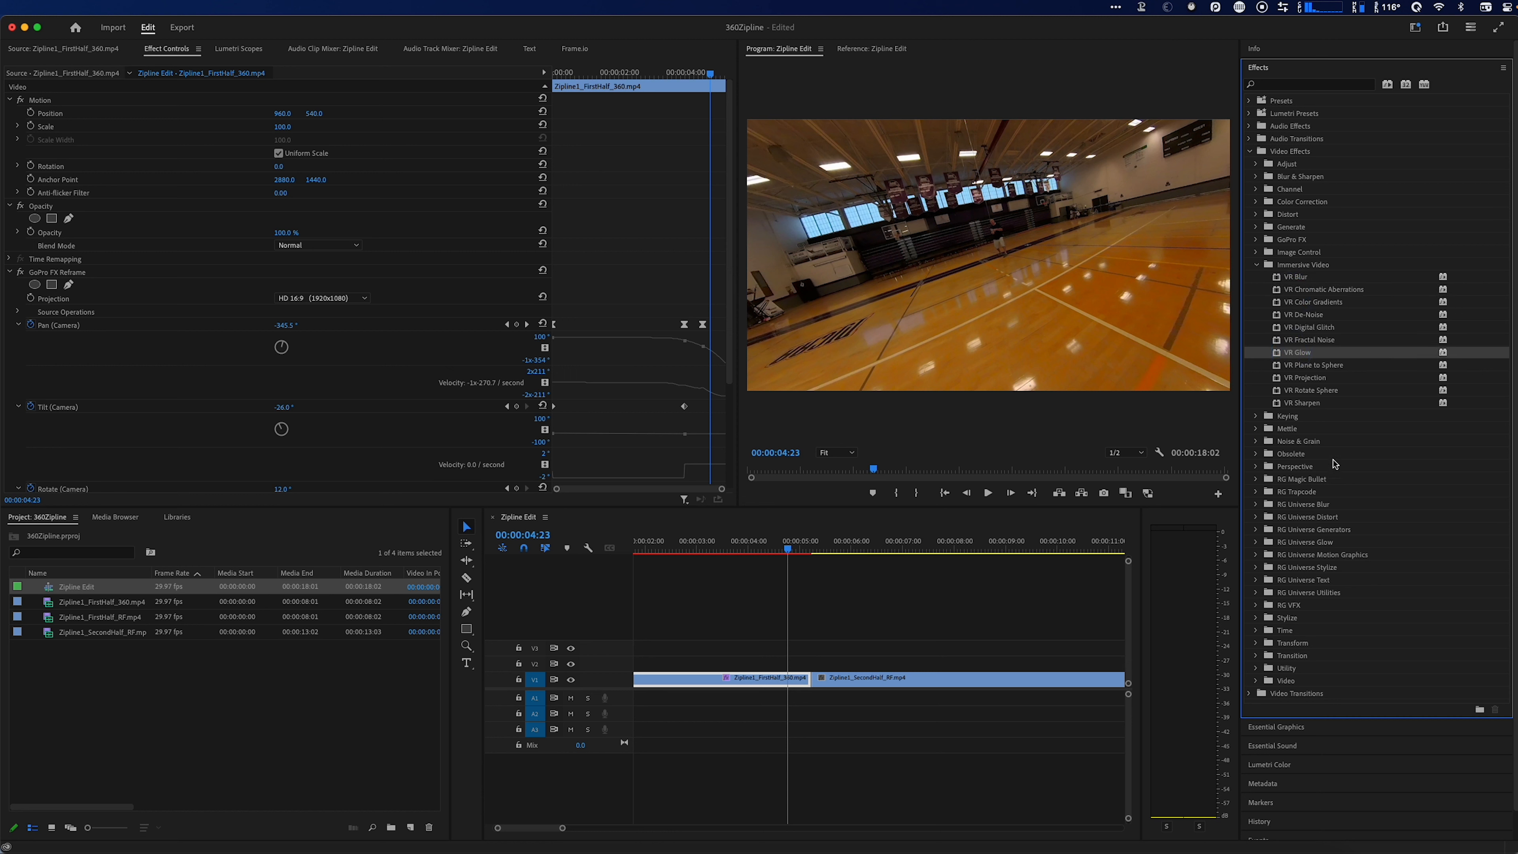
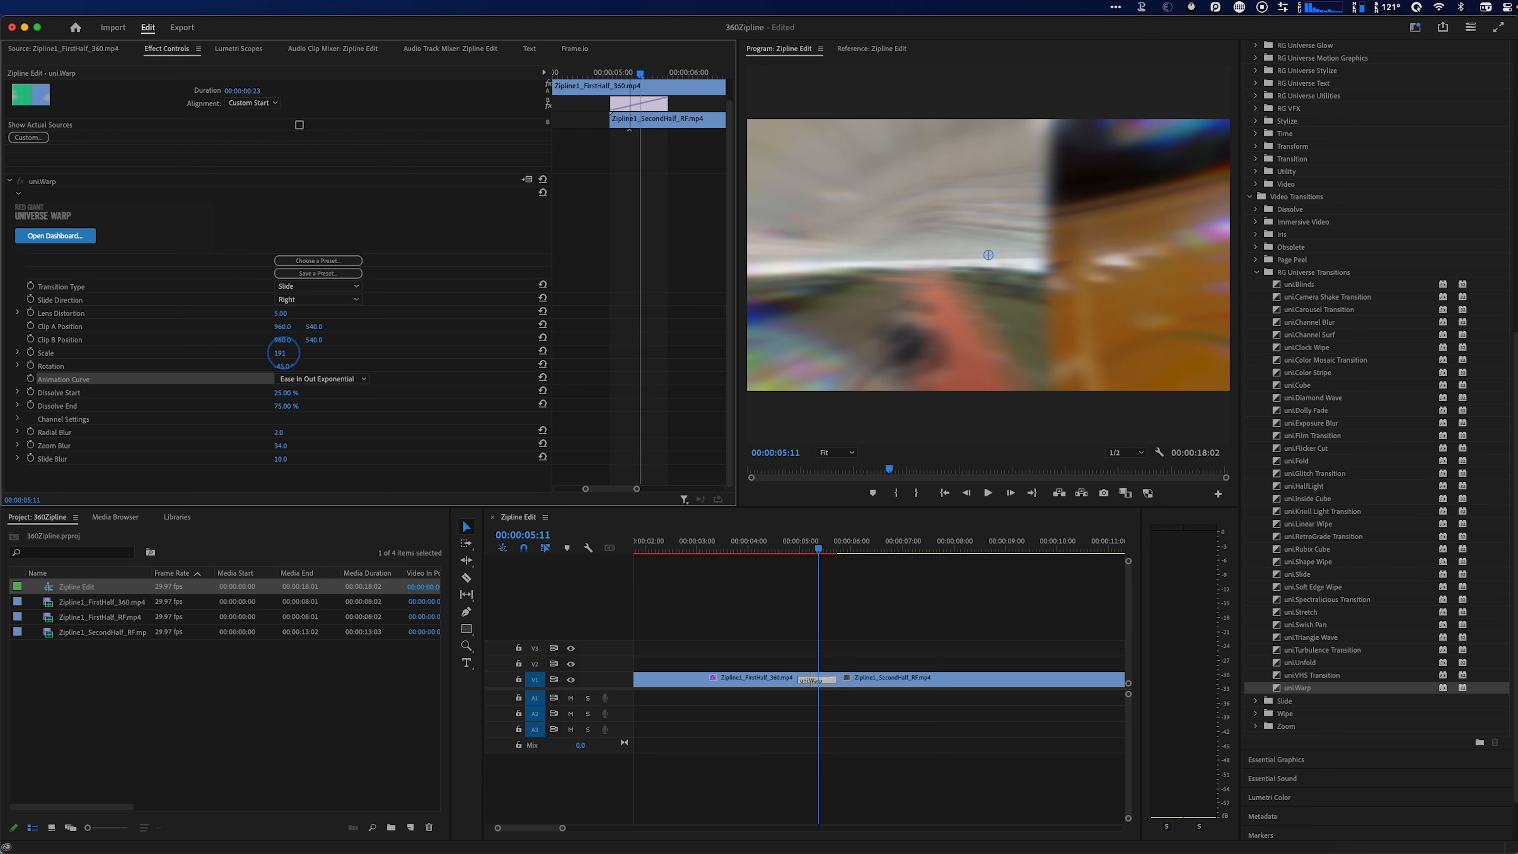
- Play the uni.Warp transition from 00:00:04:23 and check its blurred frames around 00:00:05:13
click(789, 543)
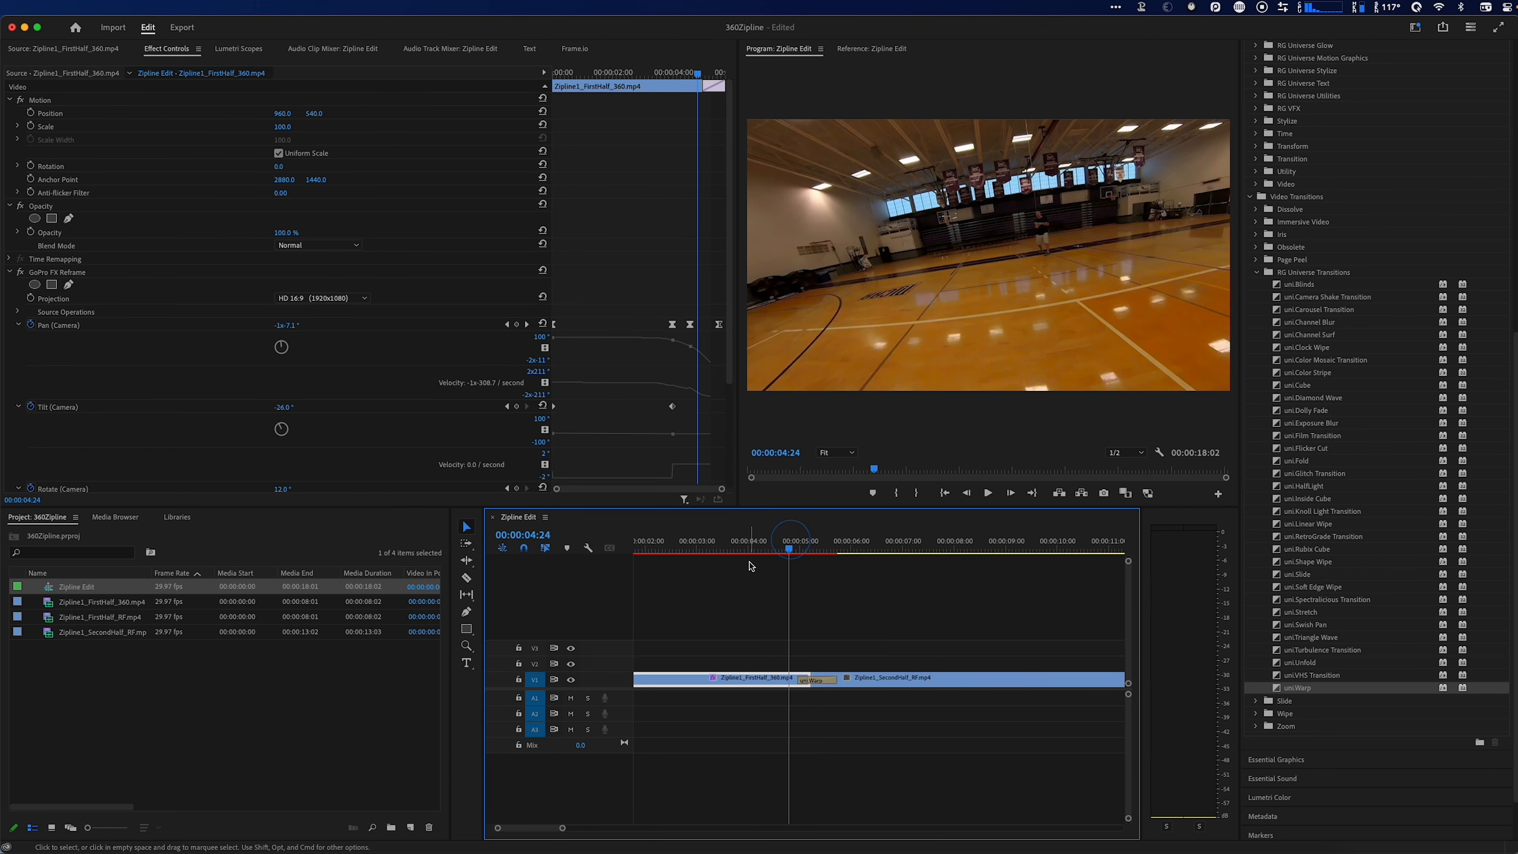
click(749, 550)
key(space)
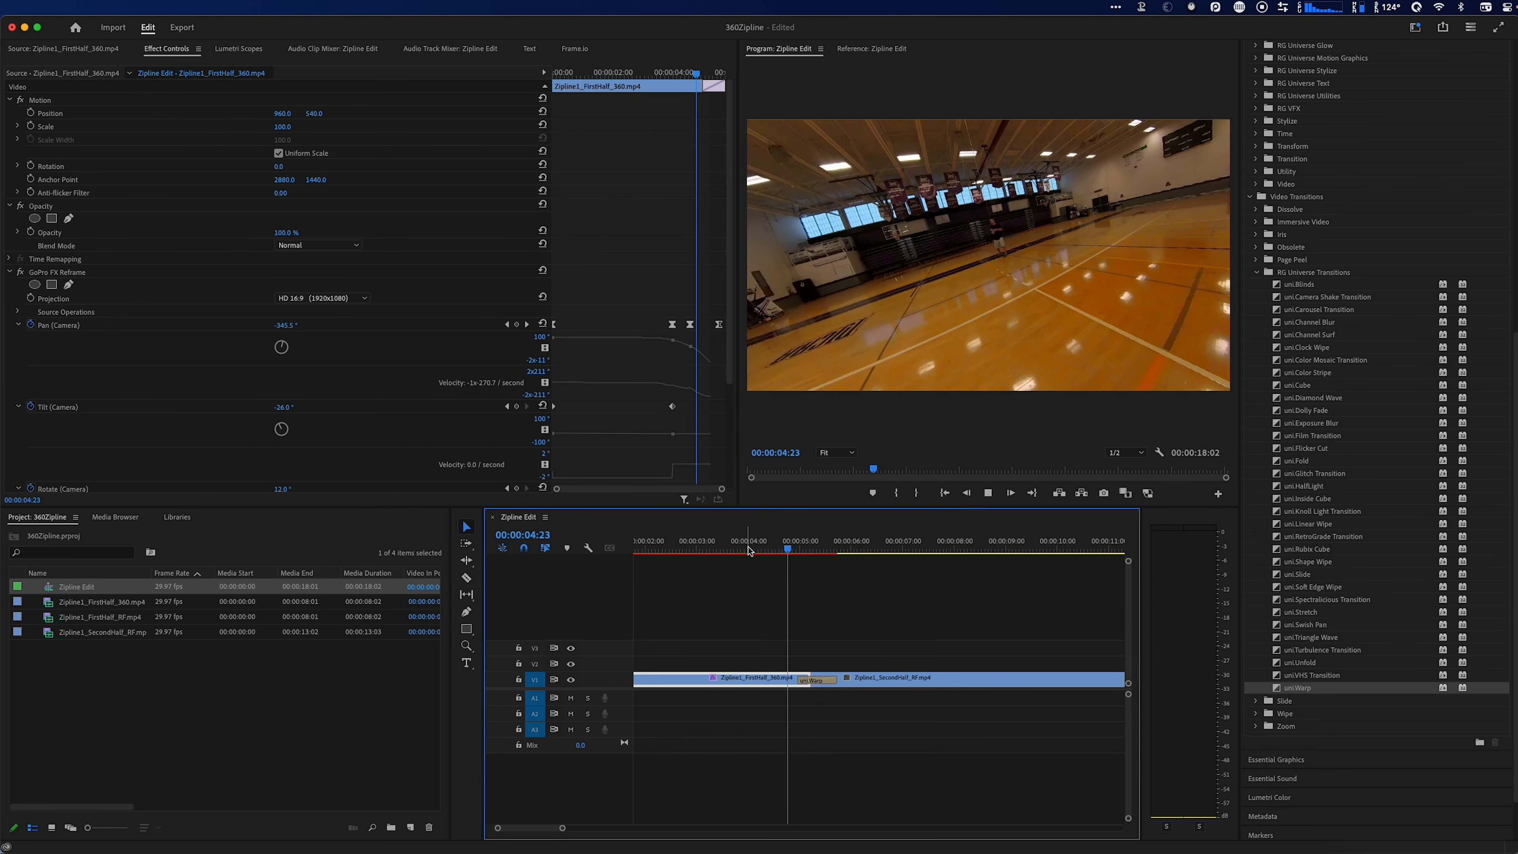
click(824, 545)
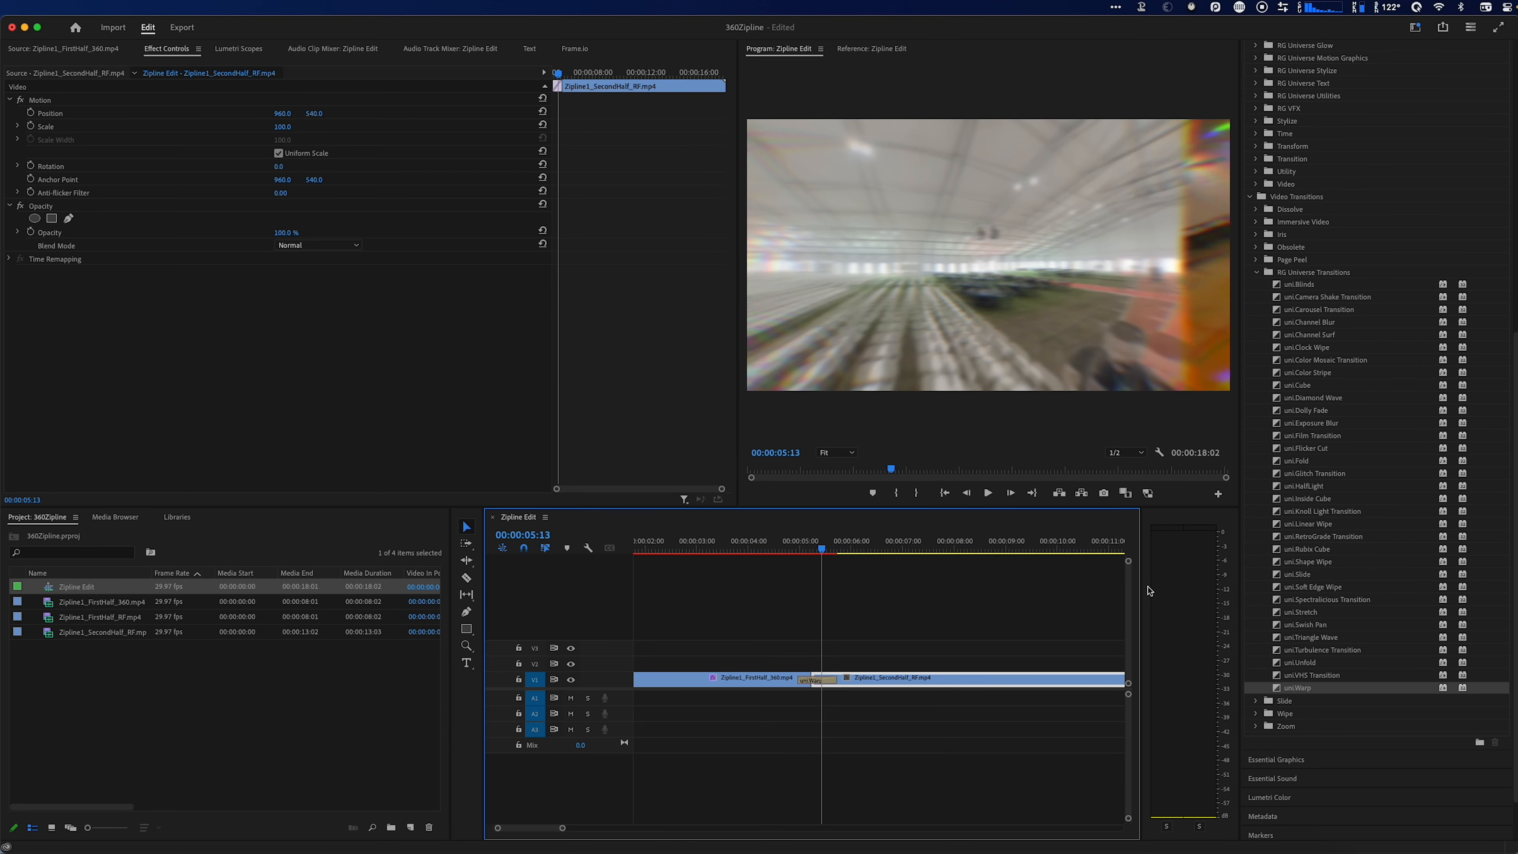
- Replace the uni.Warp transition at the cut with uni.Soft Edge Wipe and open its settings
click(1313, 596)
click(1330, 588)
click(830, 682)
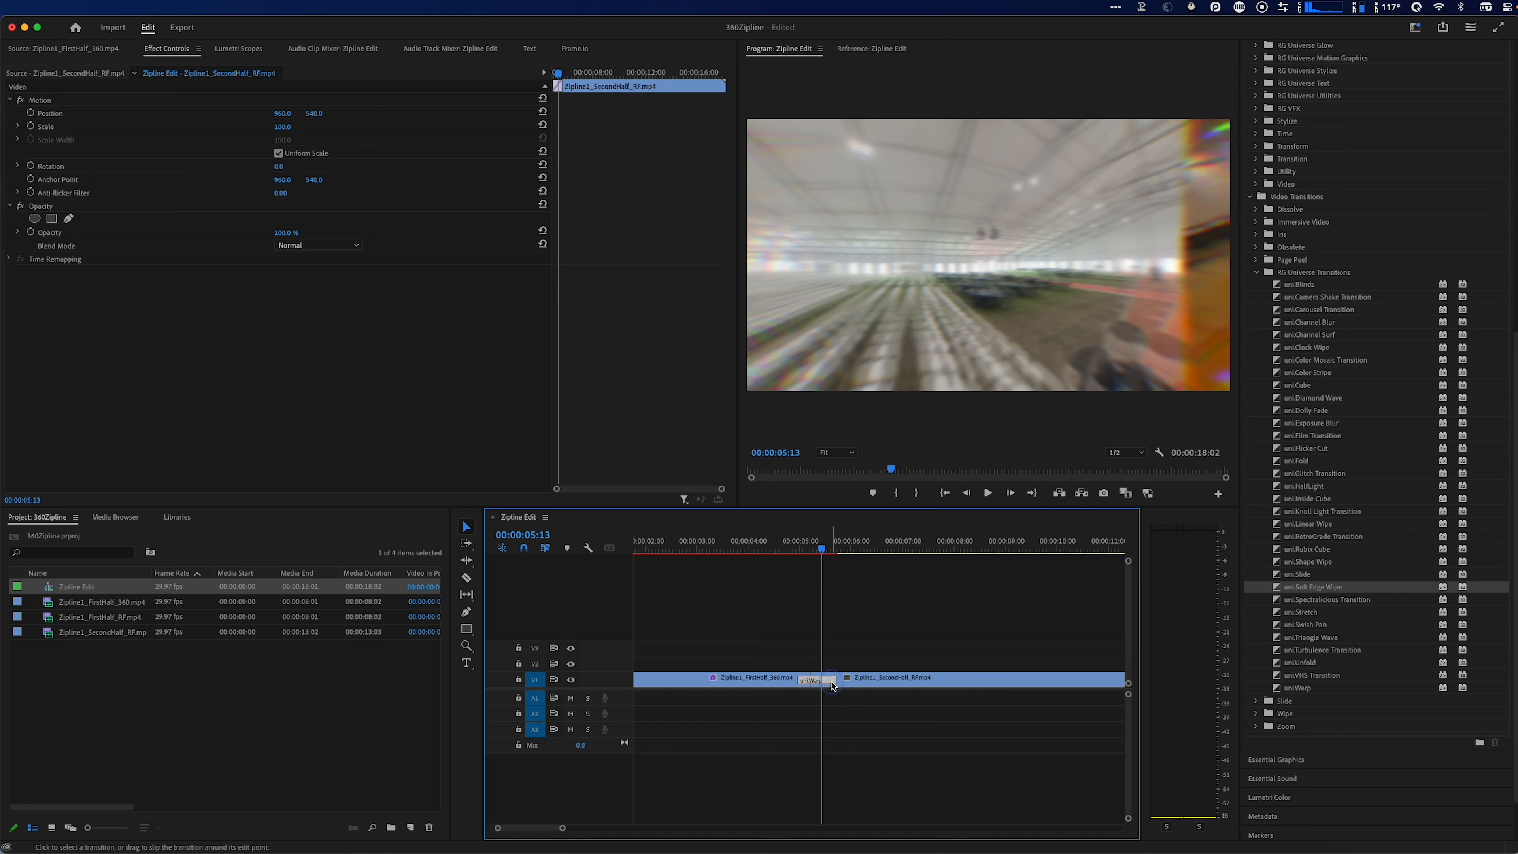
key(Delete)
drag(1364, 592, 827, 683)
click(826, 683)
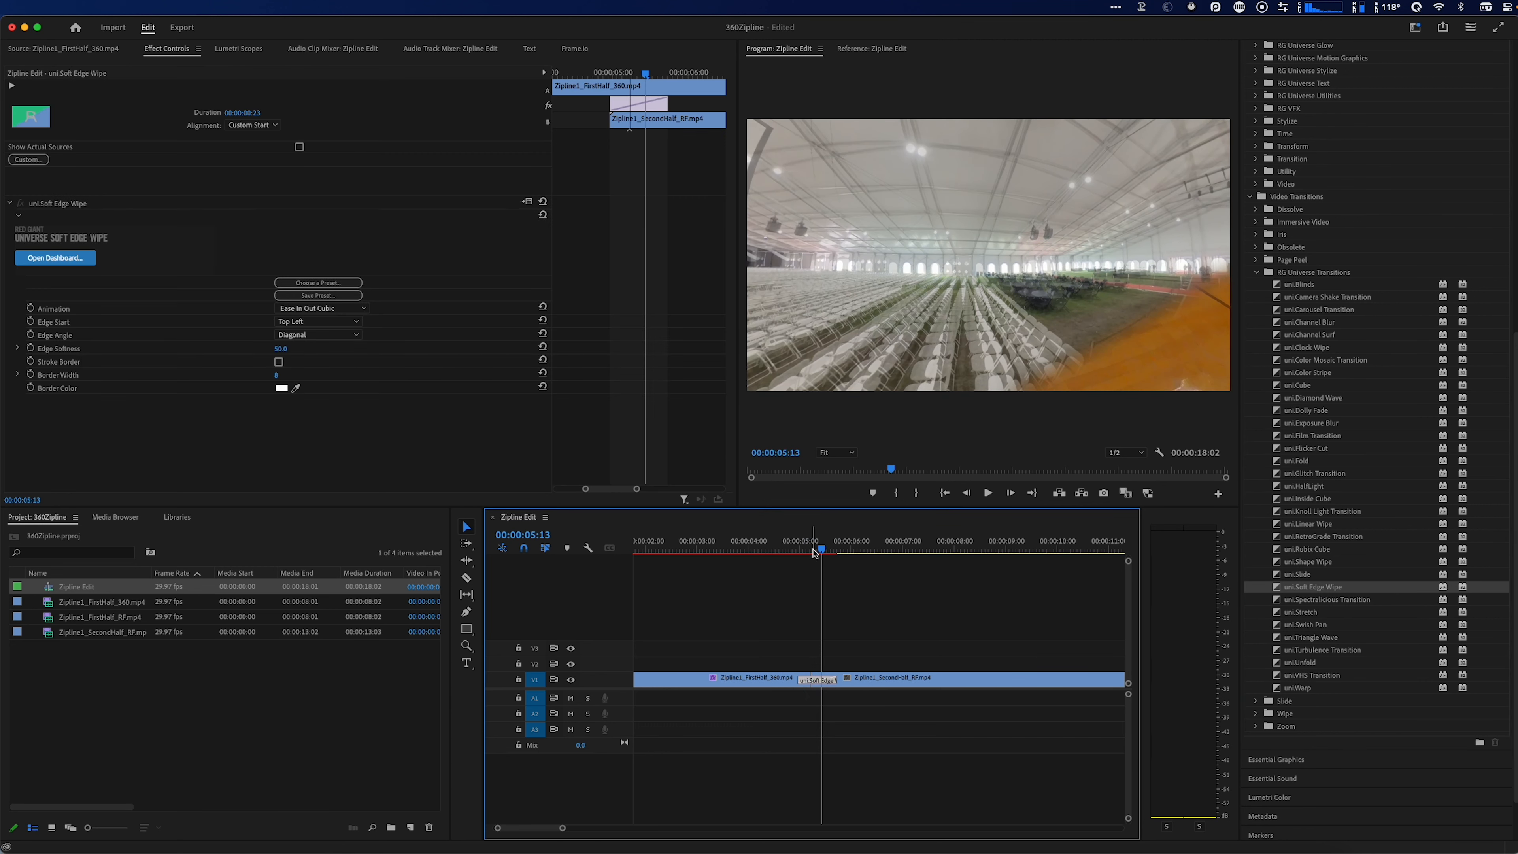
- Set the Soft Edge Wipe's Edge Start to Left Edge and look through its presets without applying one
click(816, 549)
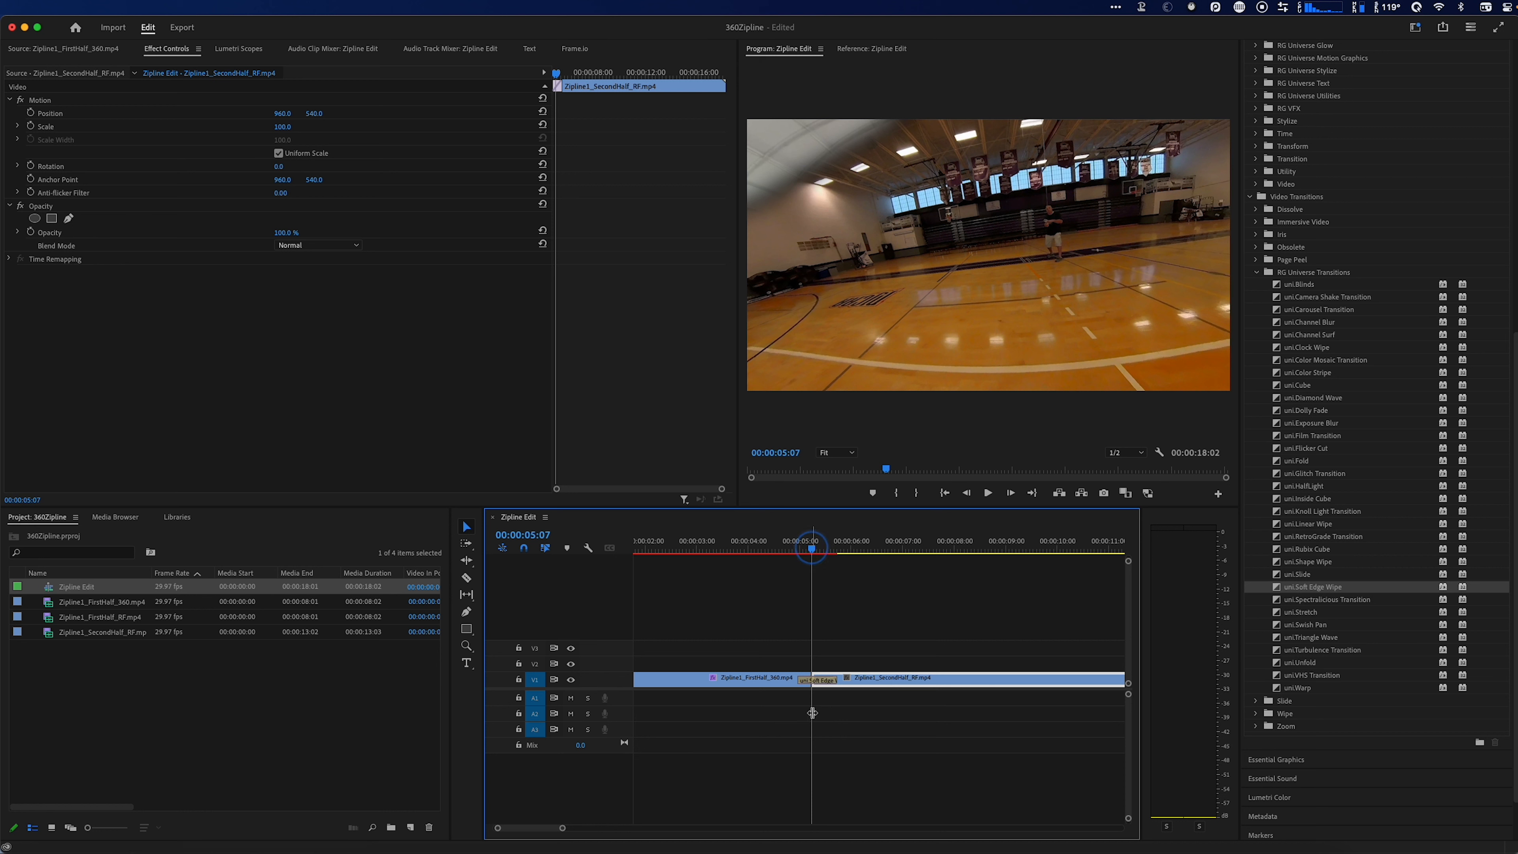
click(828, 683)
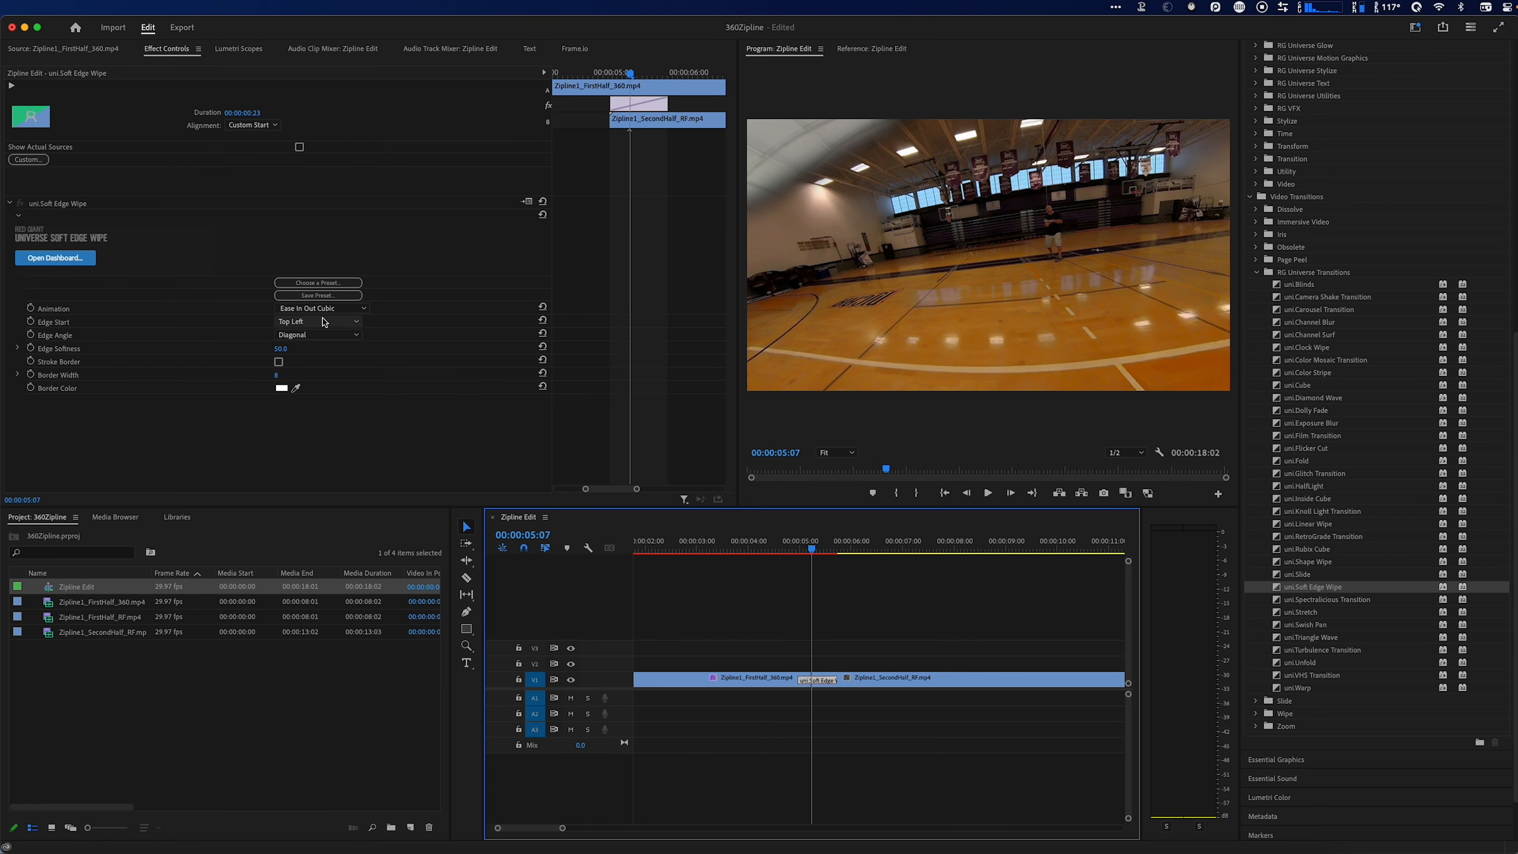
click(311, 336)
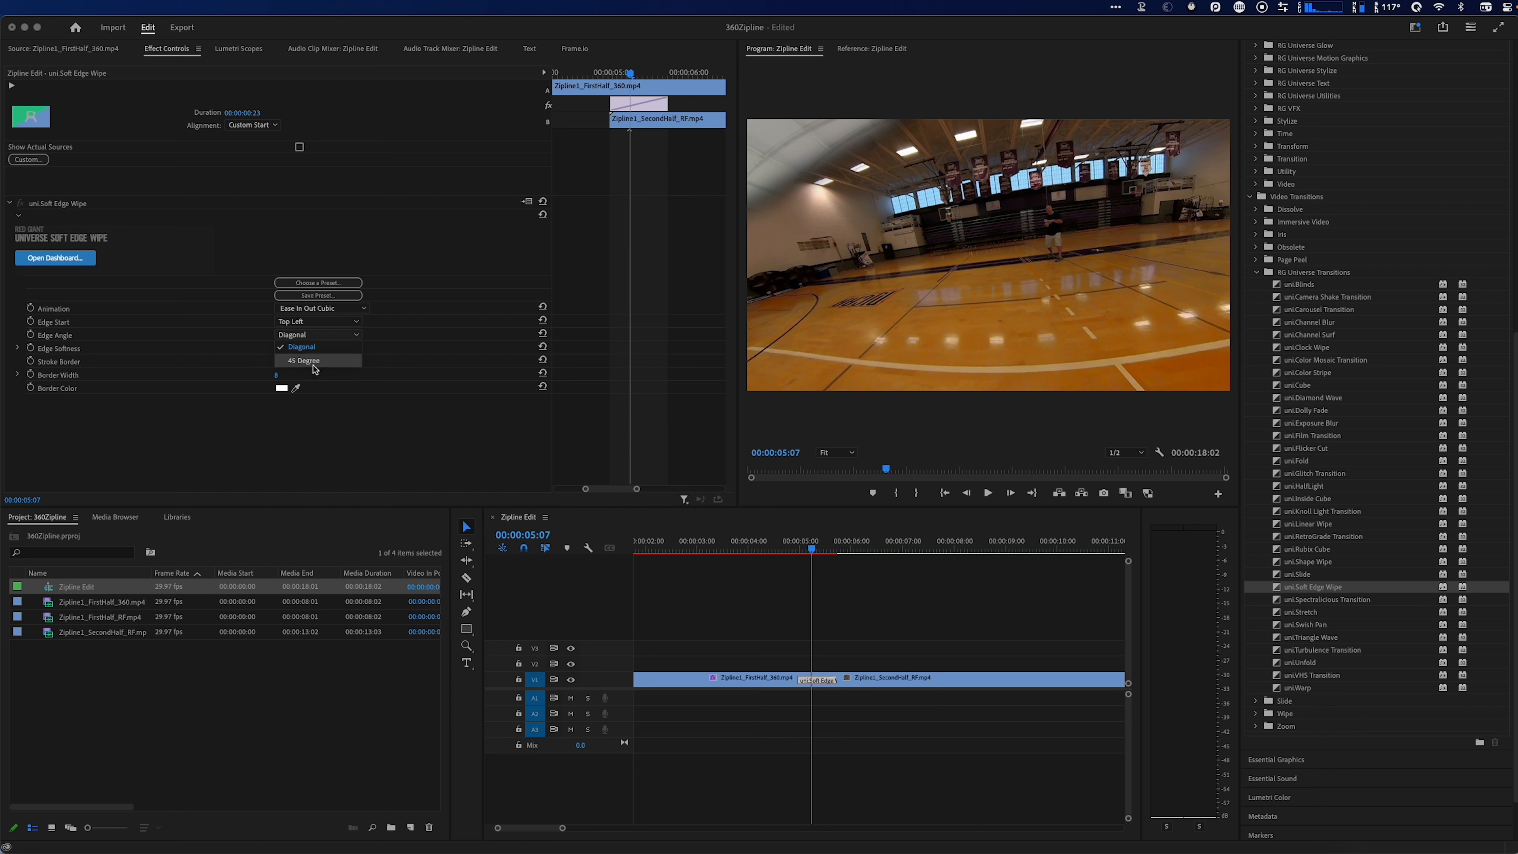
click(311, 347)
click(314, 321)
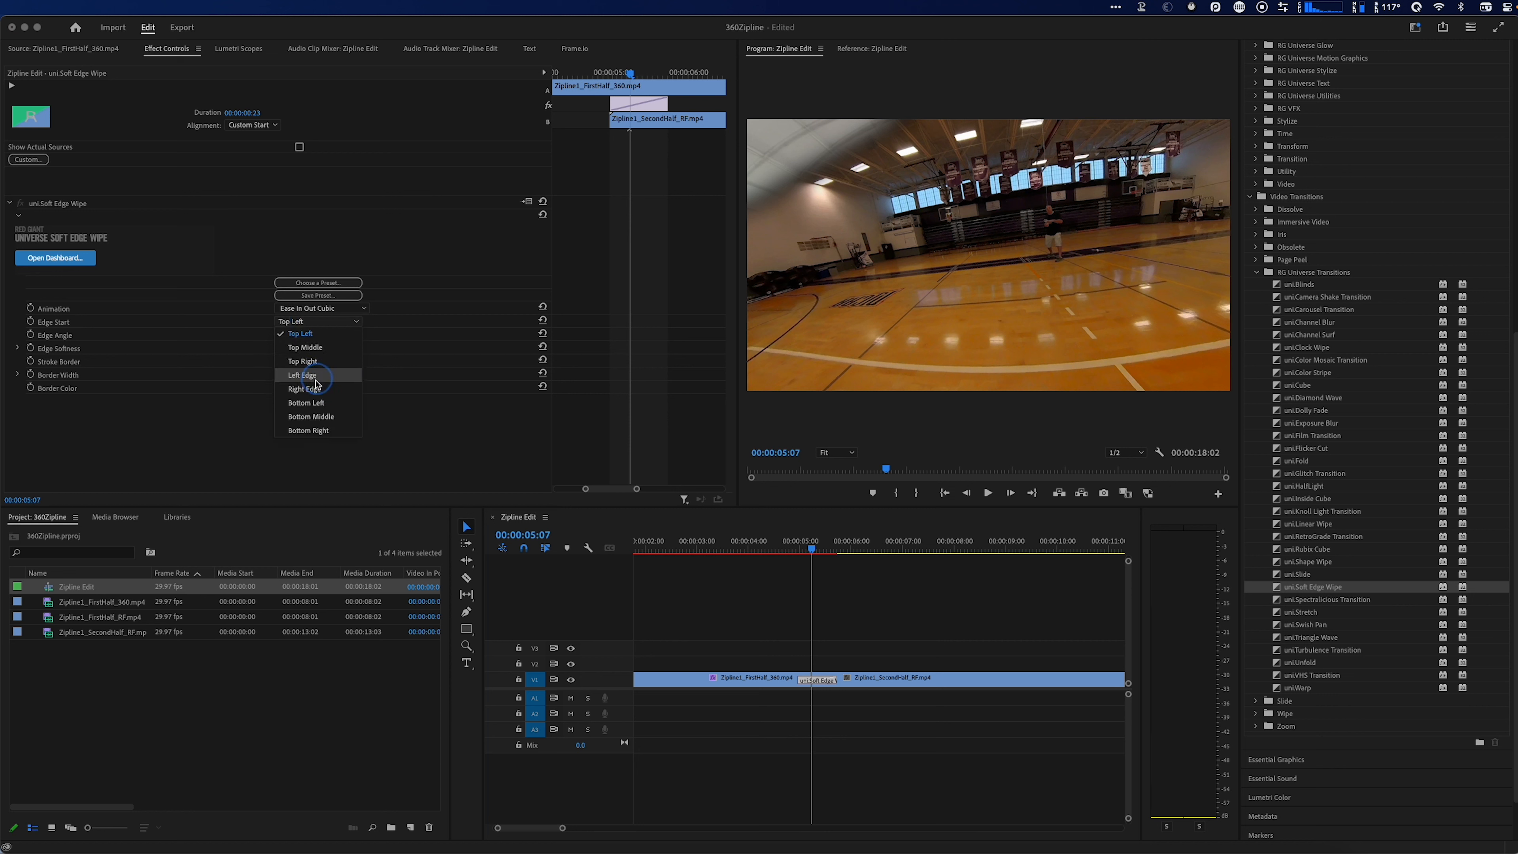
click(306, 375)
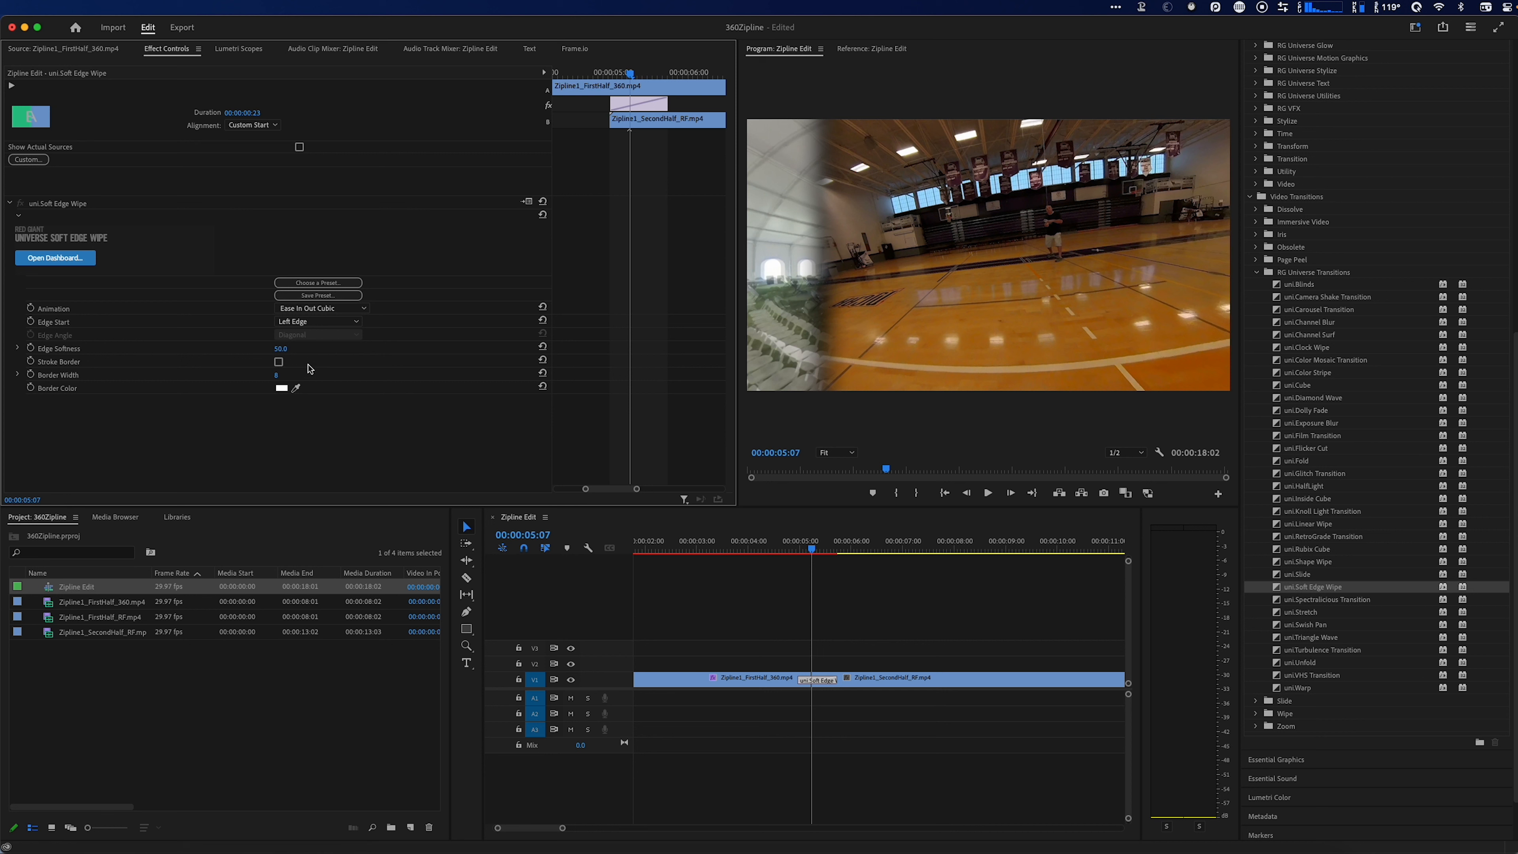
click(279, 349)
click(322, 285)
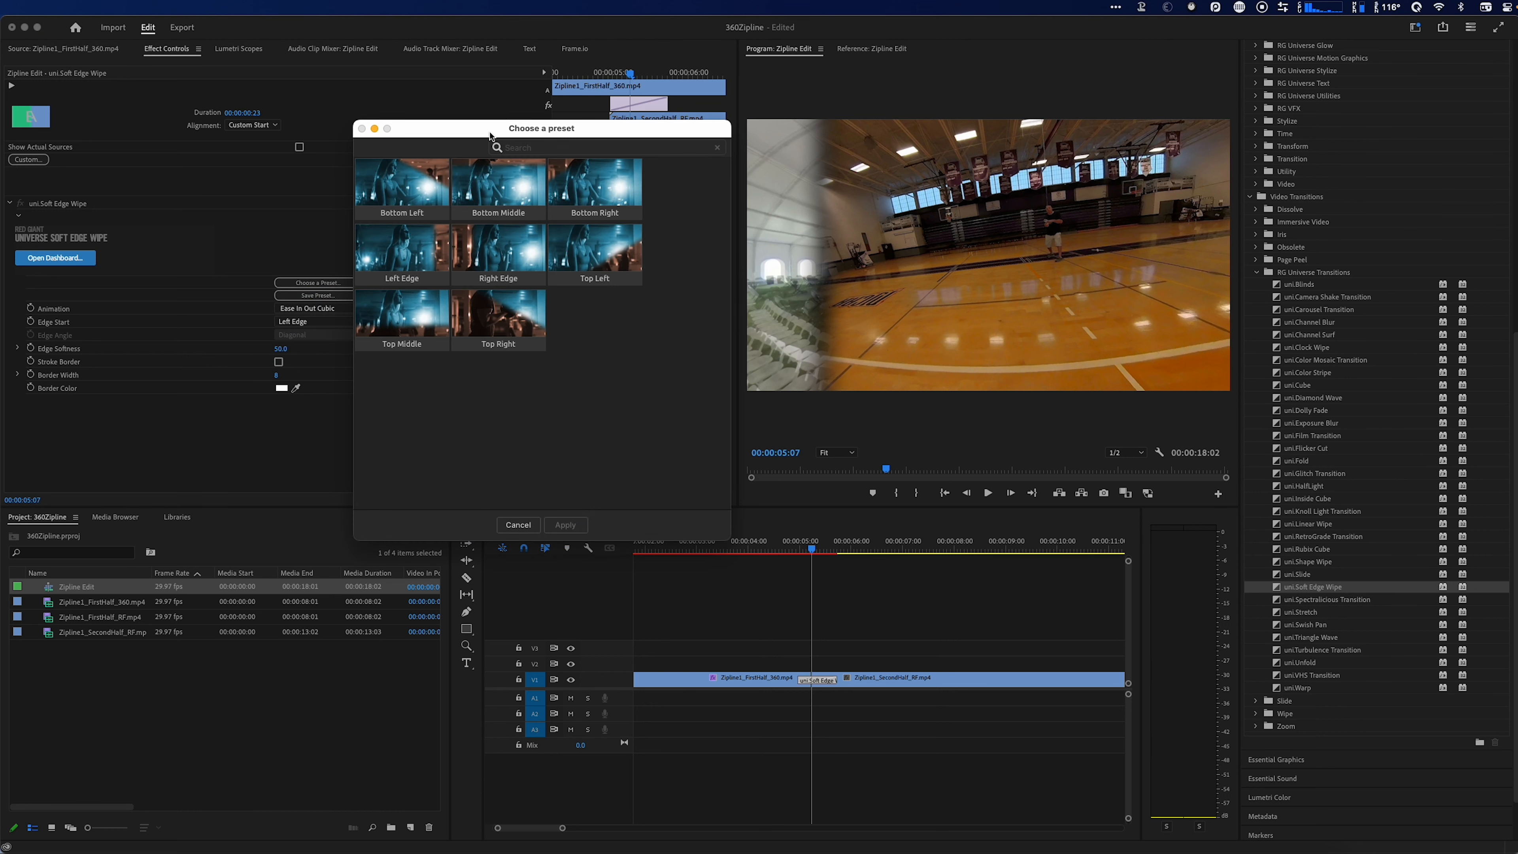
click(519, 525)
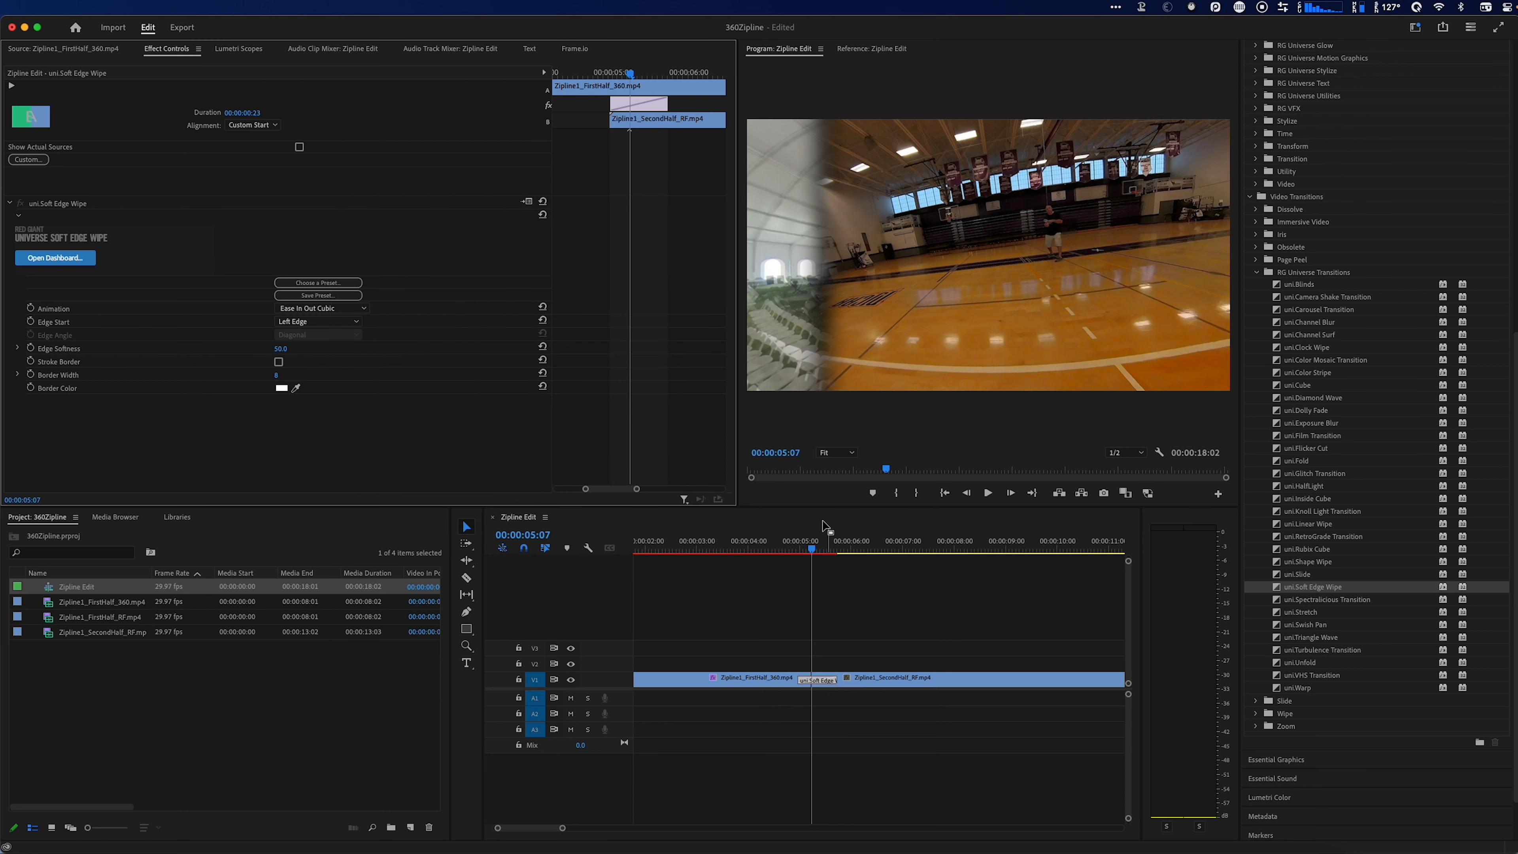
- Play the Soft Edge Wipe transition from just before the cut through 00:00:05:22
mouse_move(806, 549)
mouse_down()
mouse_move(821, 548)
mouse_move(800, 548)
mouse_up()
key(space)
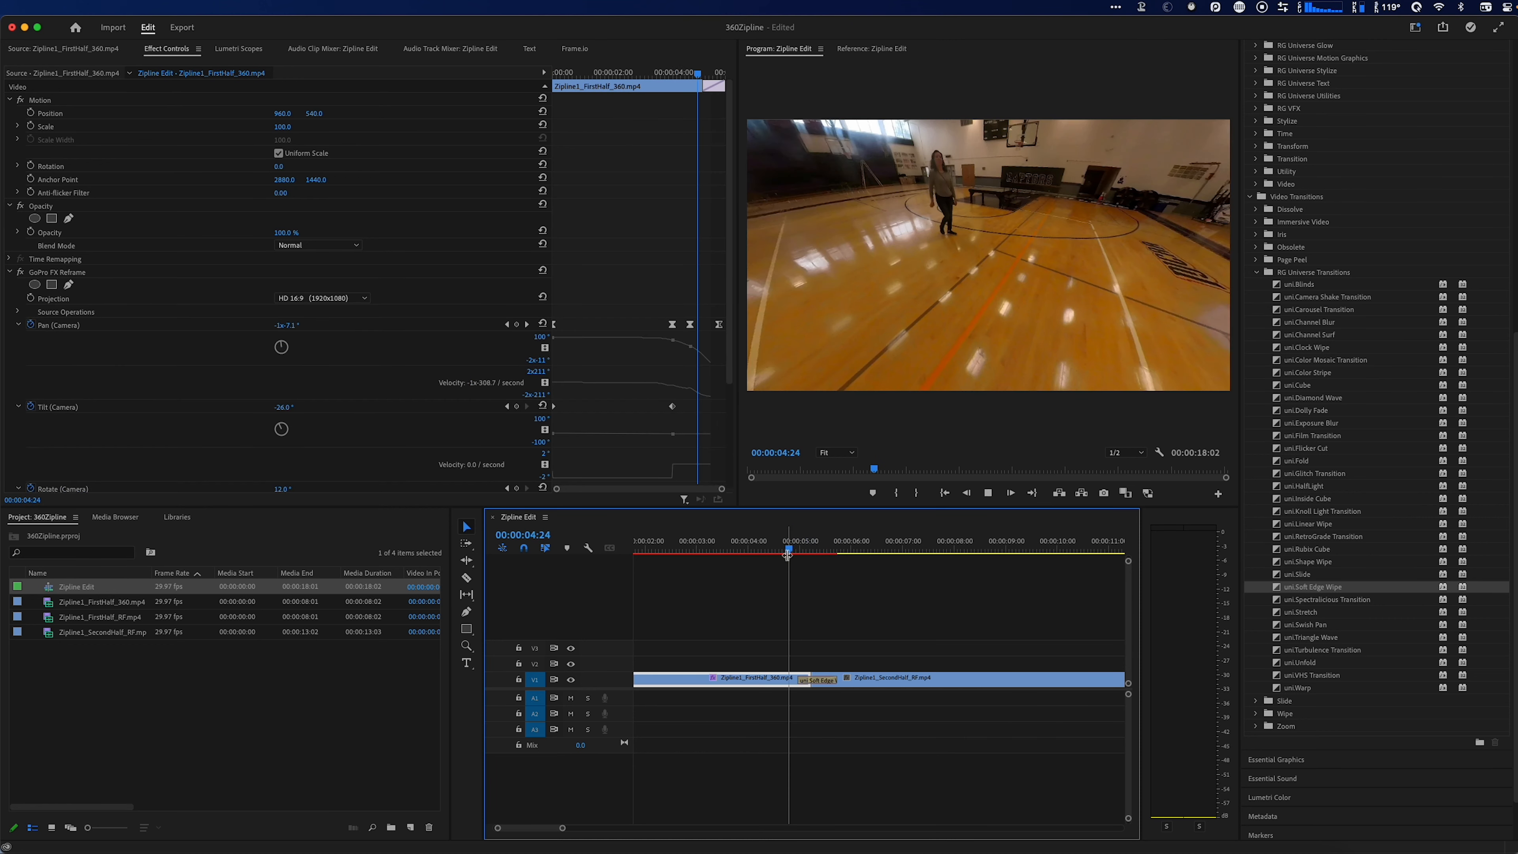
key(space)
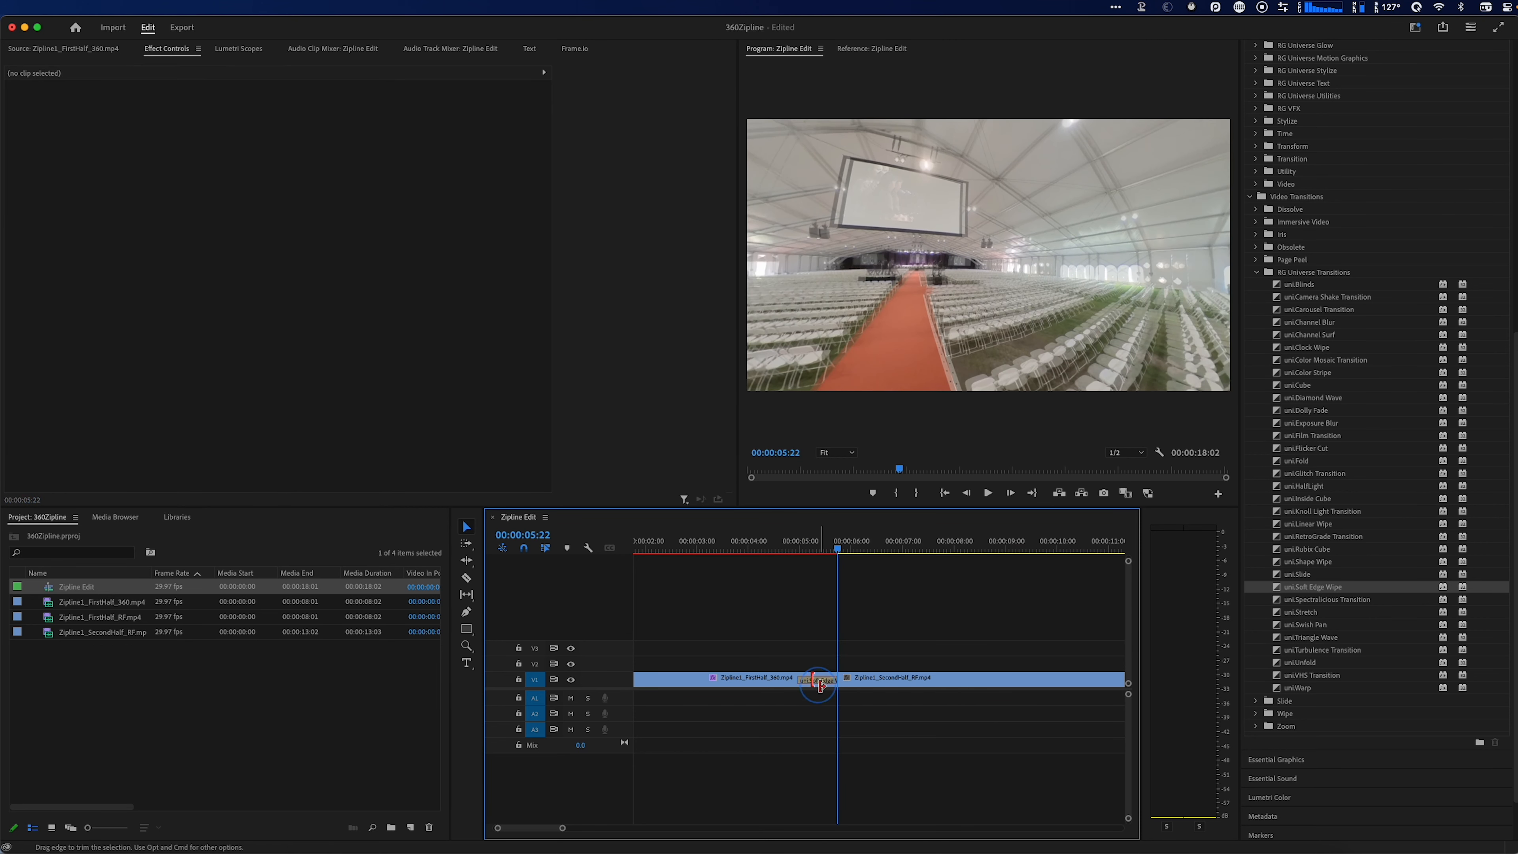
- Replace the Soft Edge Wipe transition between the two zipline clips with uni.Swish Pan
click(830, 686)
key(Delete)
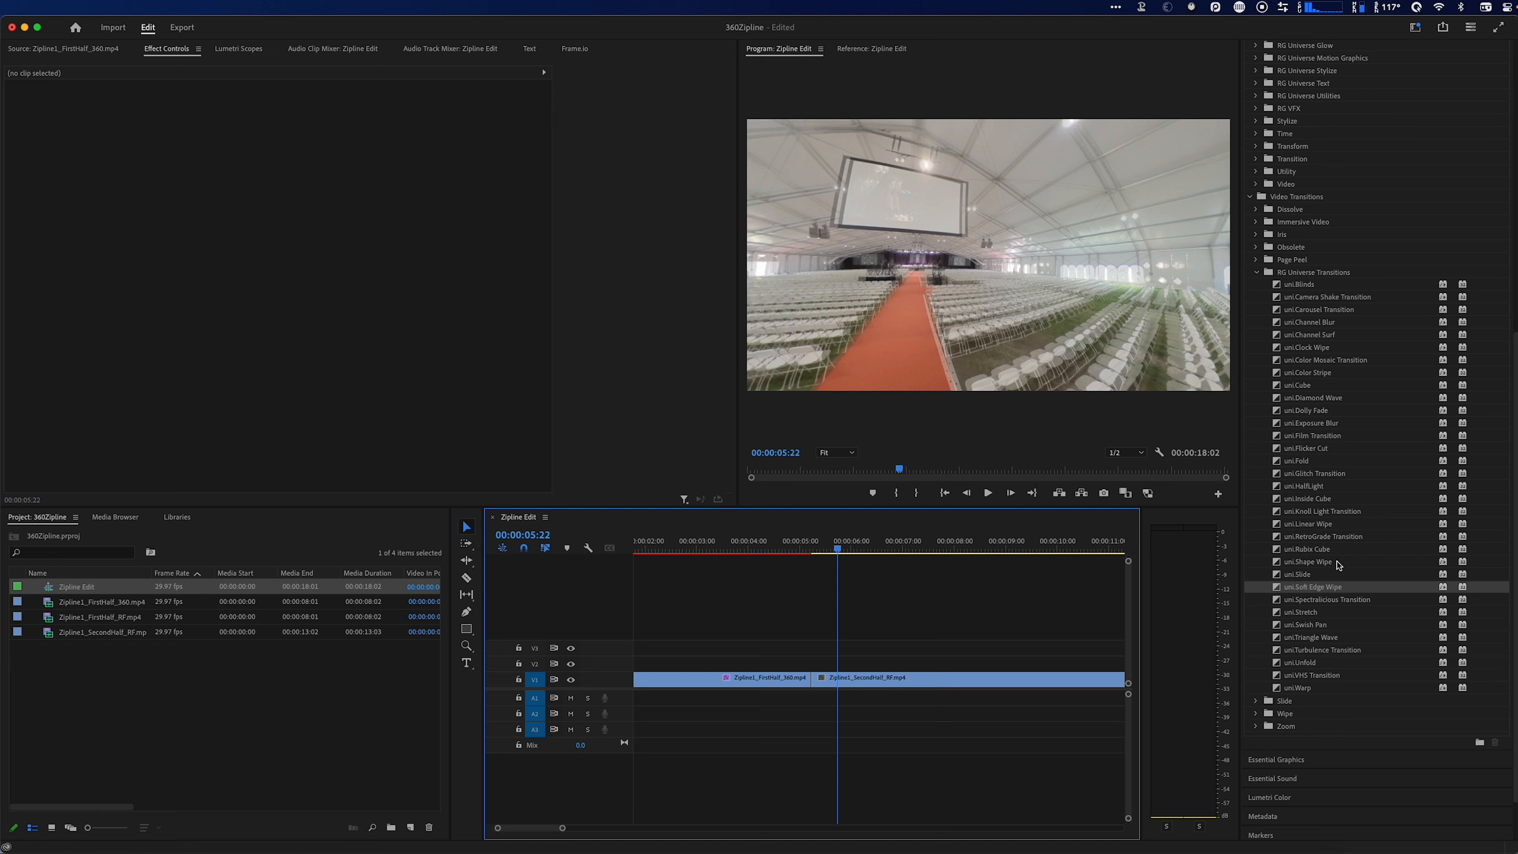
click(1317, 651)
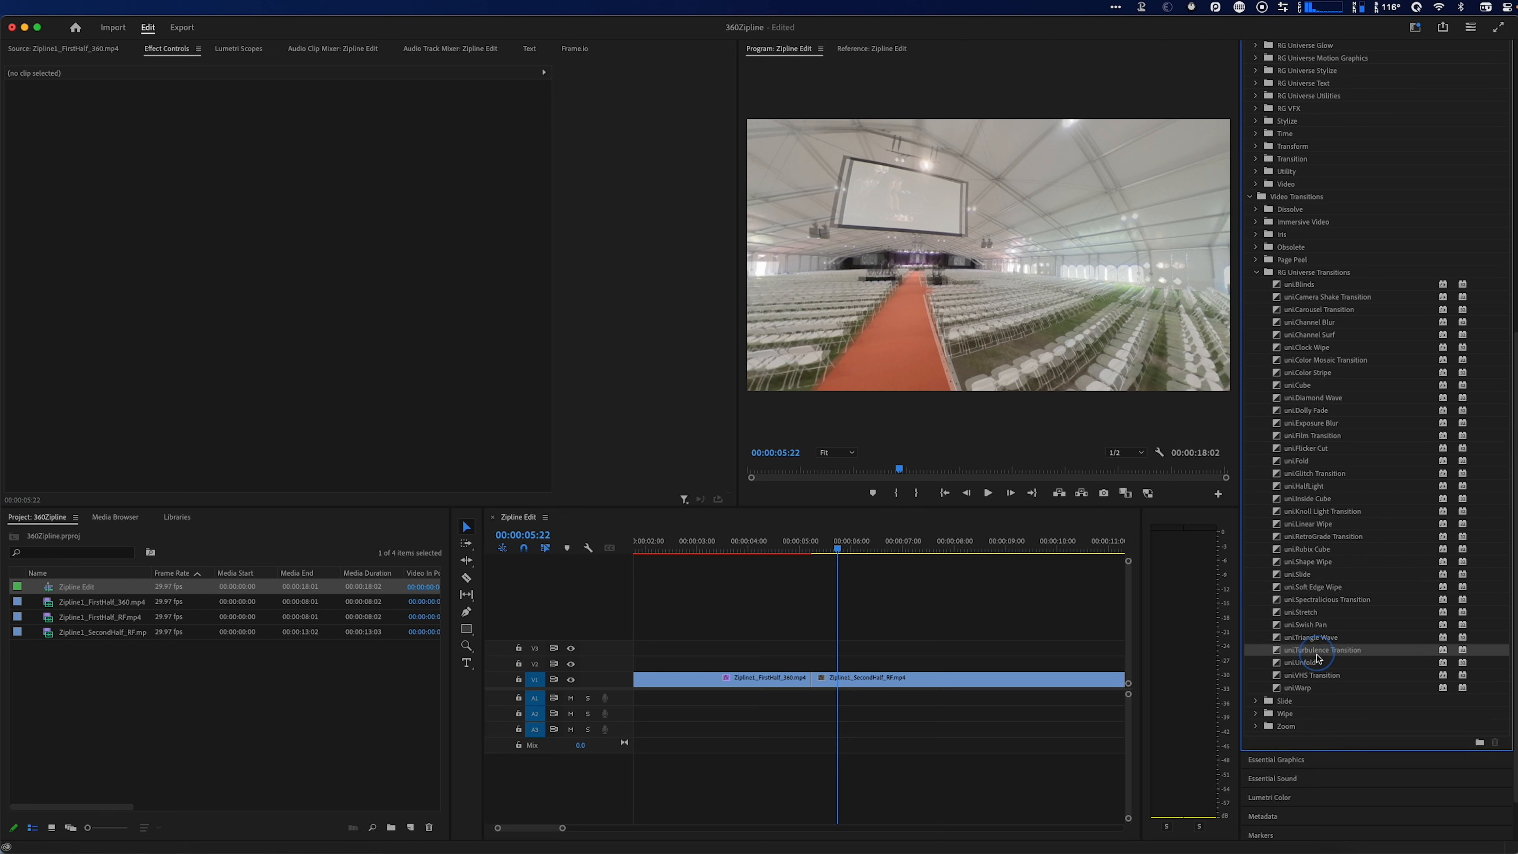
drag(1318, 628, 839, 683)
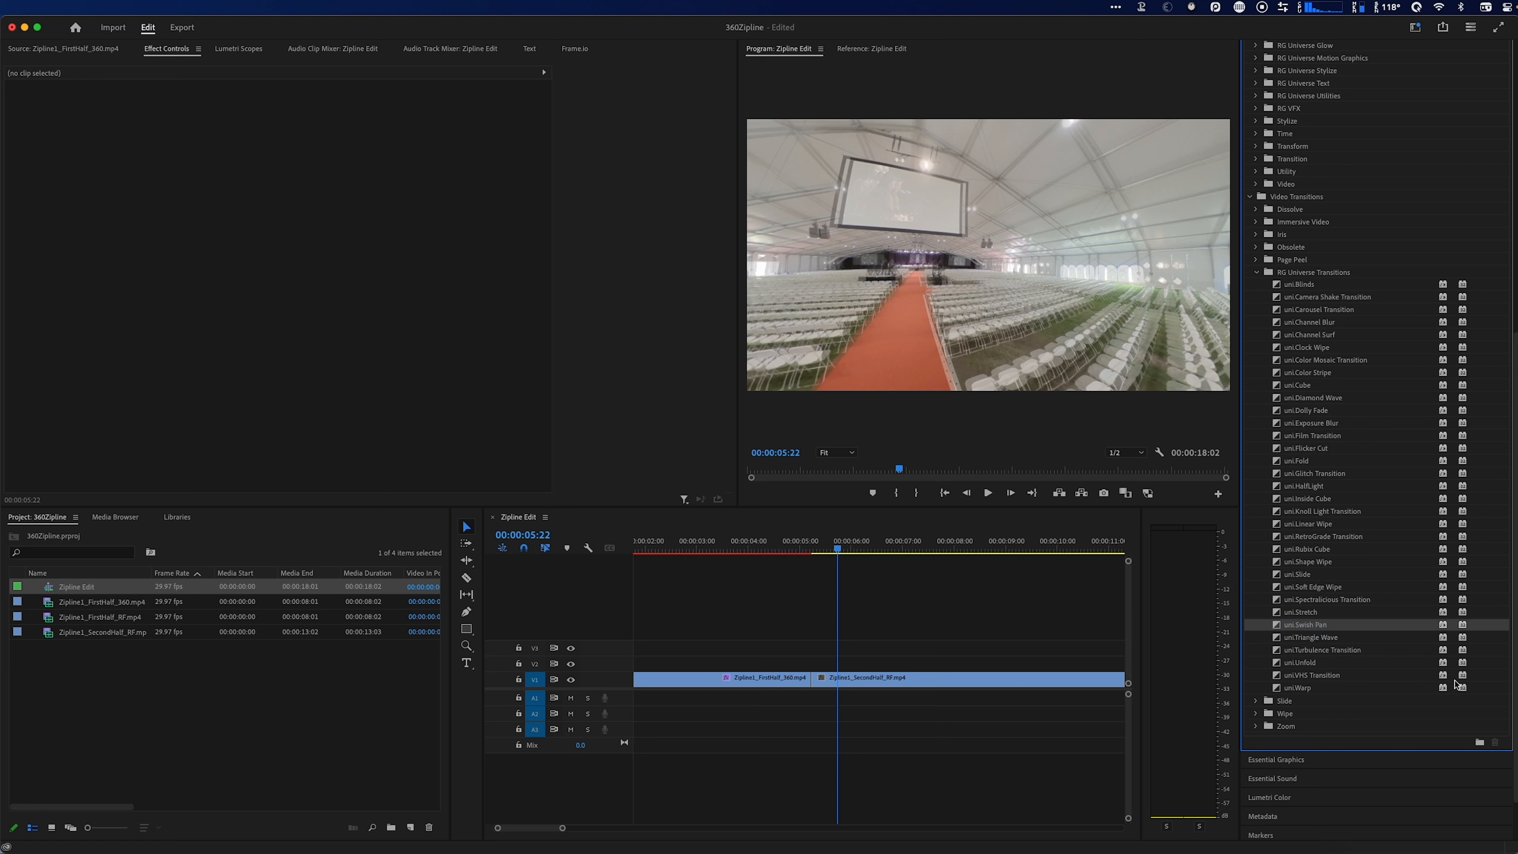
drag(1282, 628, 825, 685)
- Step frame by frame through the Swish Pan transition from about 00:00:05:06 to examine the blur
click(818, 549)
click(820, 671)
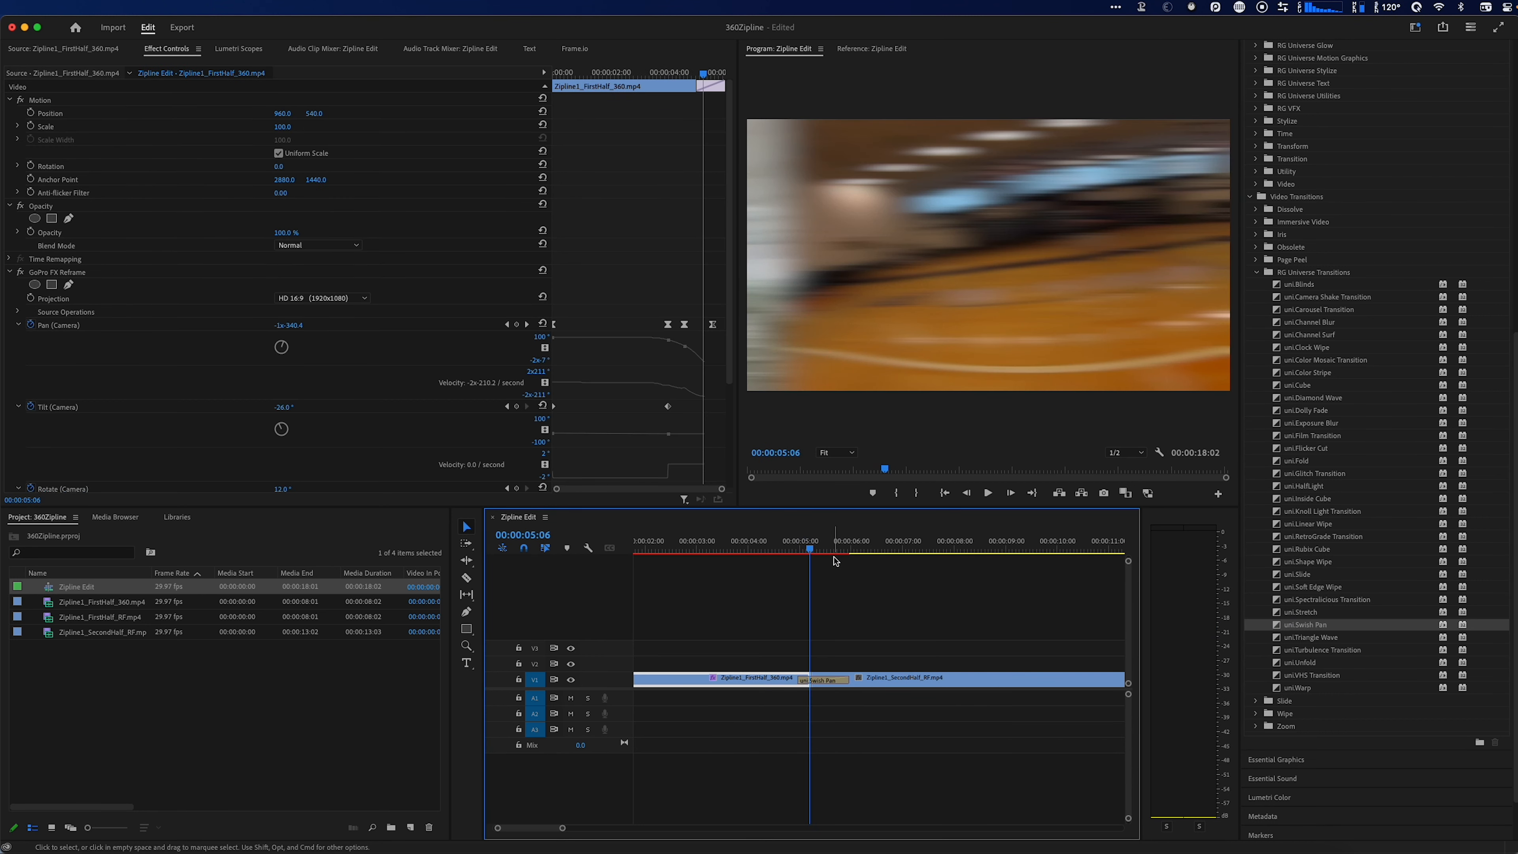
key(Right)
key(Right)
key(Right)
key(Right)
key(Right)
key(Right)
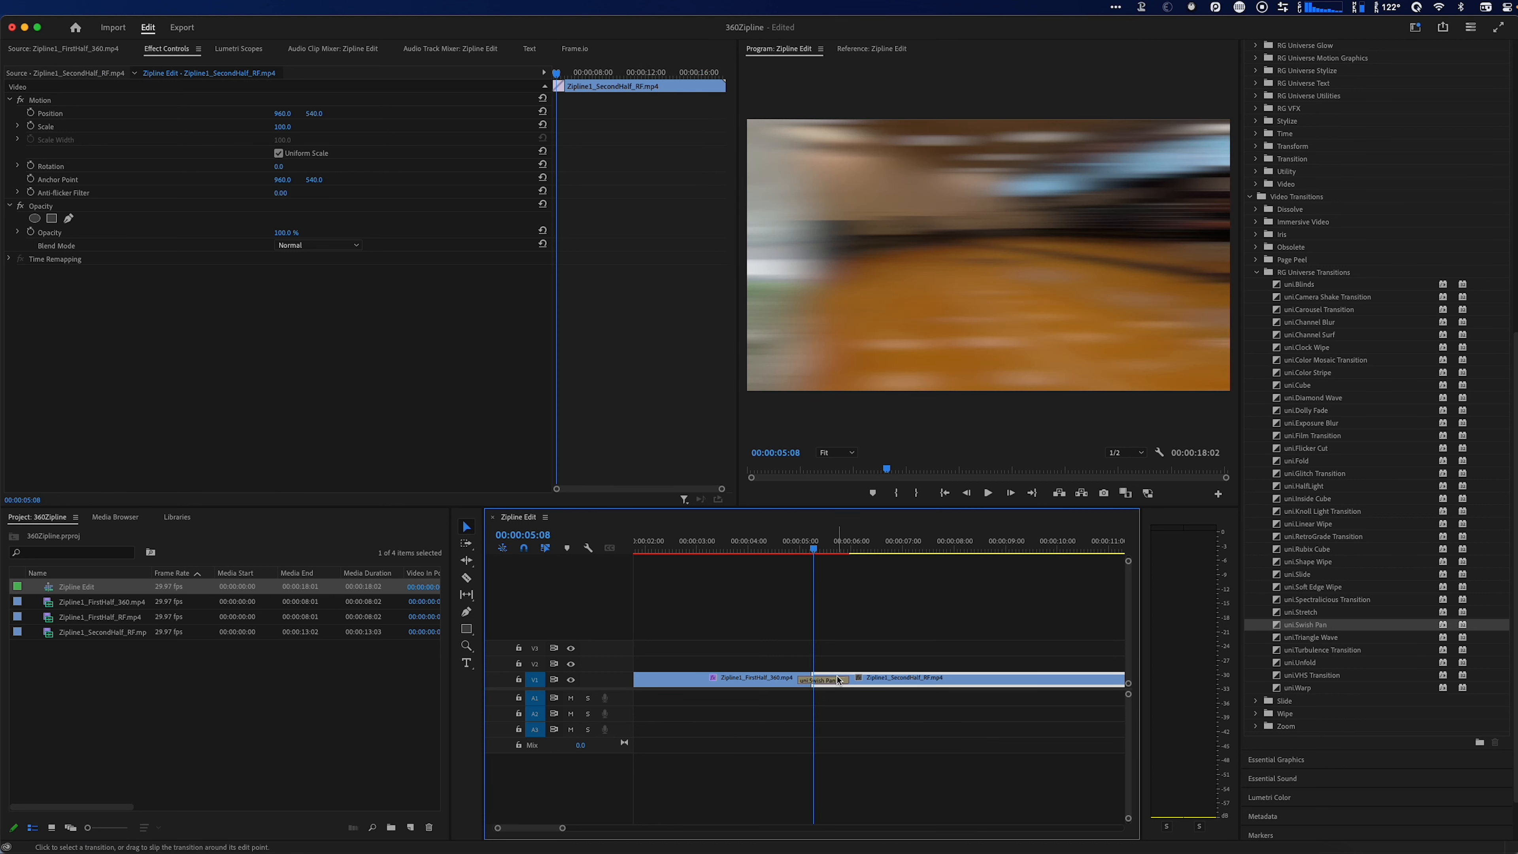
- Open the Swish Pan transition's settings and look at its Direction options, keeping Right
click(837, 681)
click(329, 335)
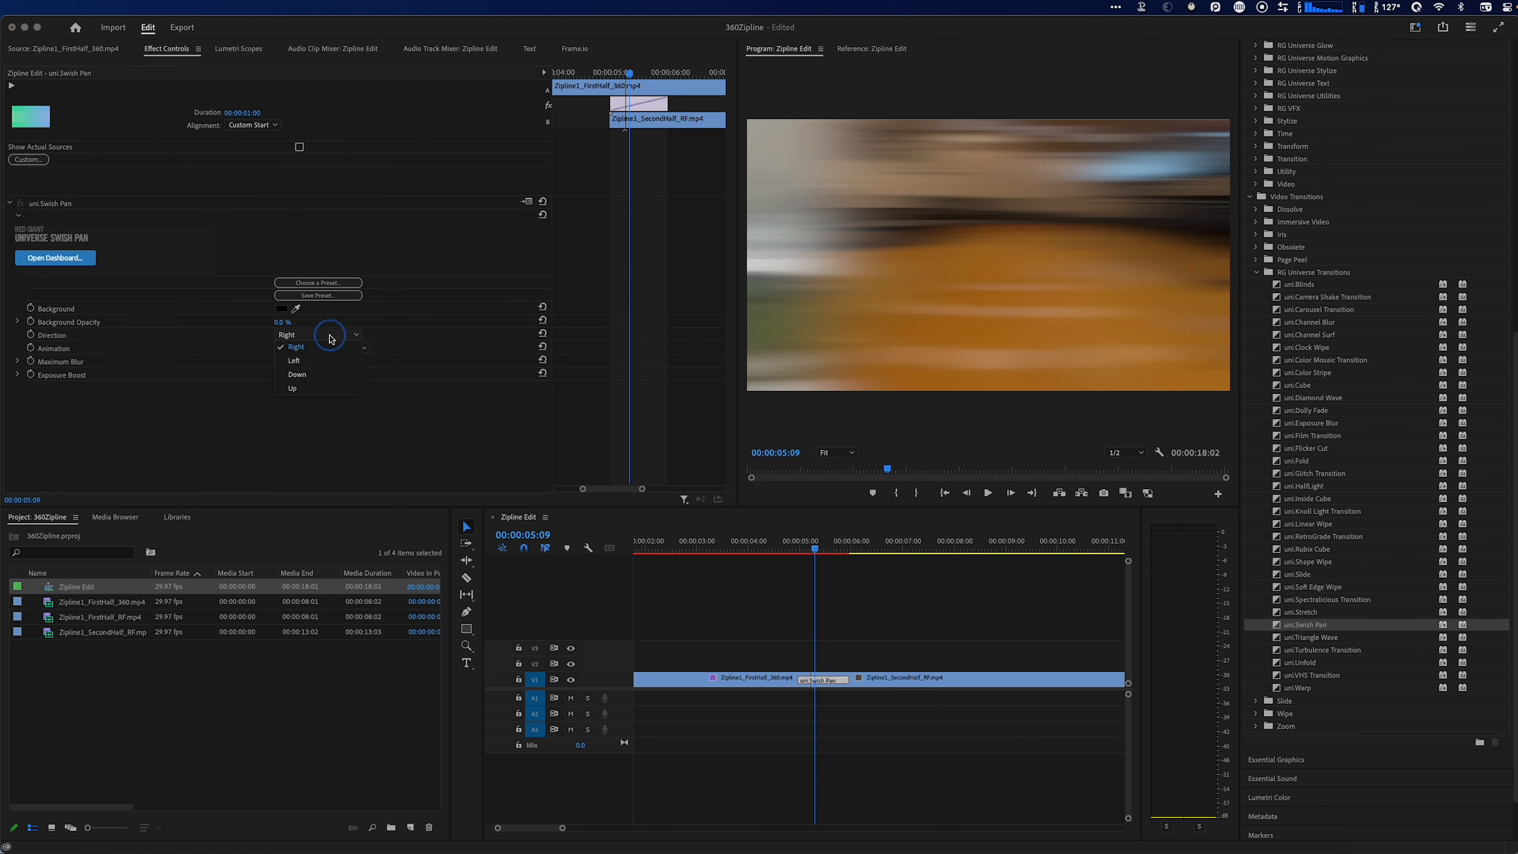
click(837, 680)
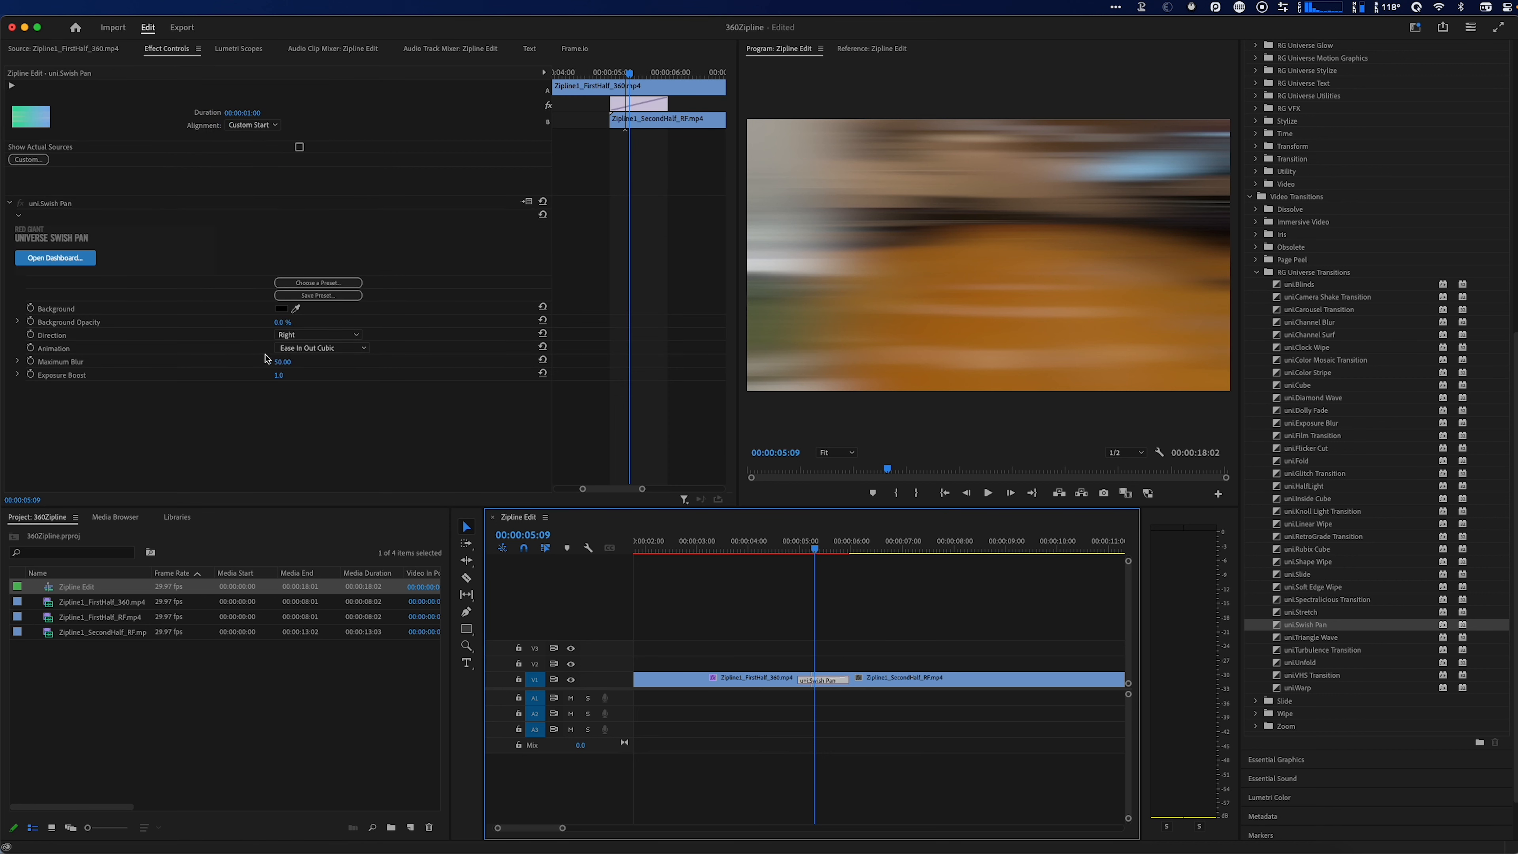
key(Right)
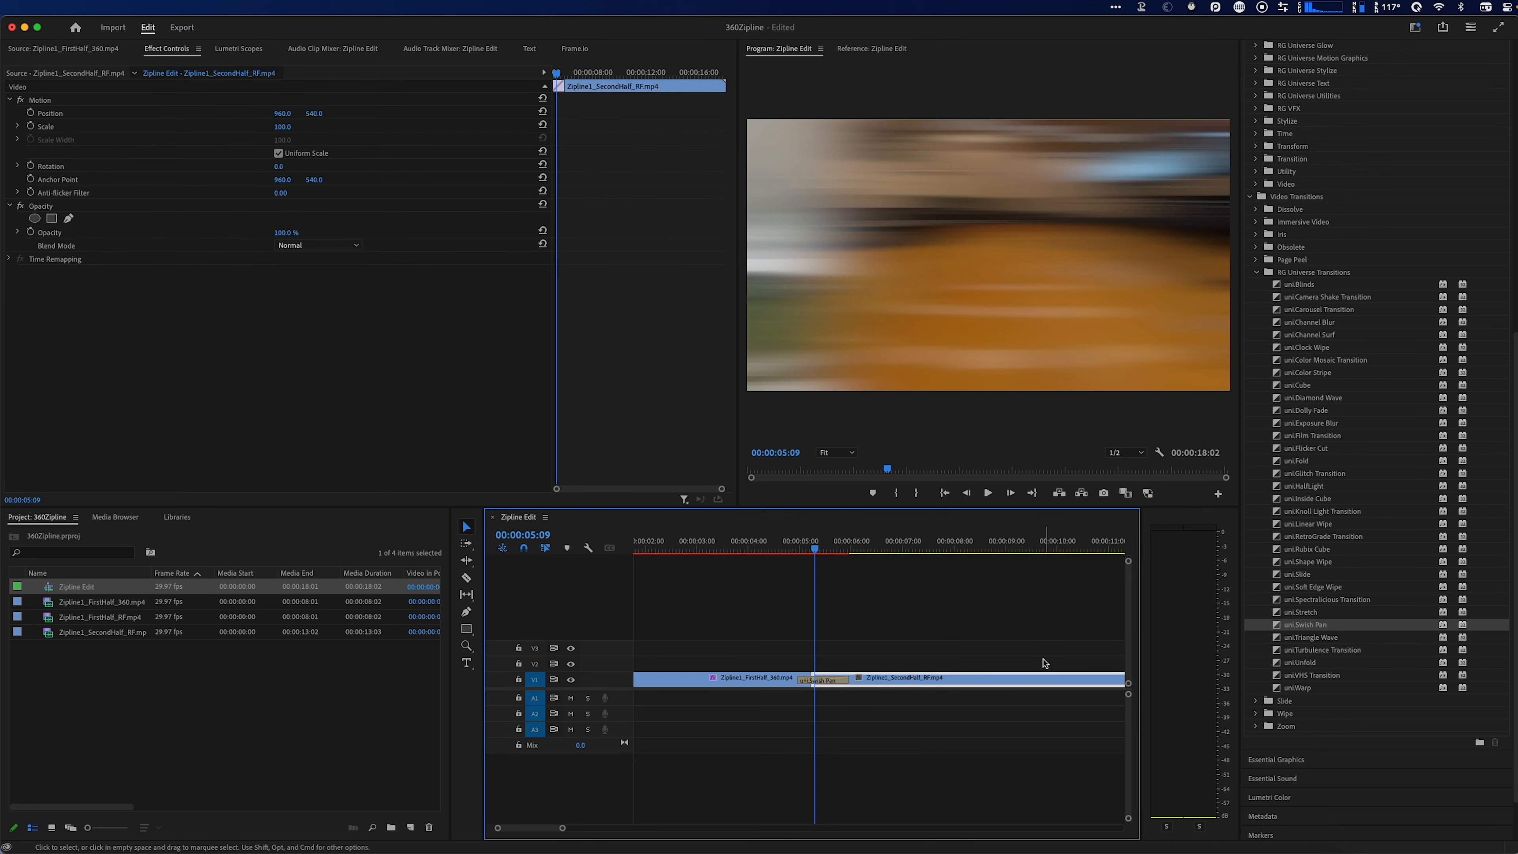
- Set the Swish Pan's Maximum Blur to 95, raise its Exposure Boost, and replay the transition
click(825, 681)
click(810, 682)
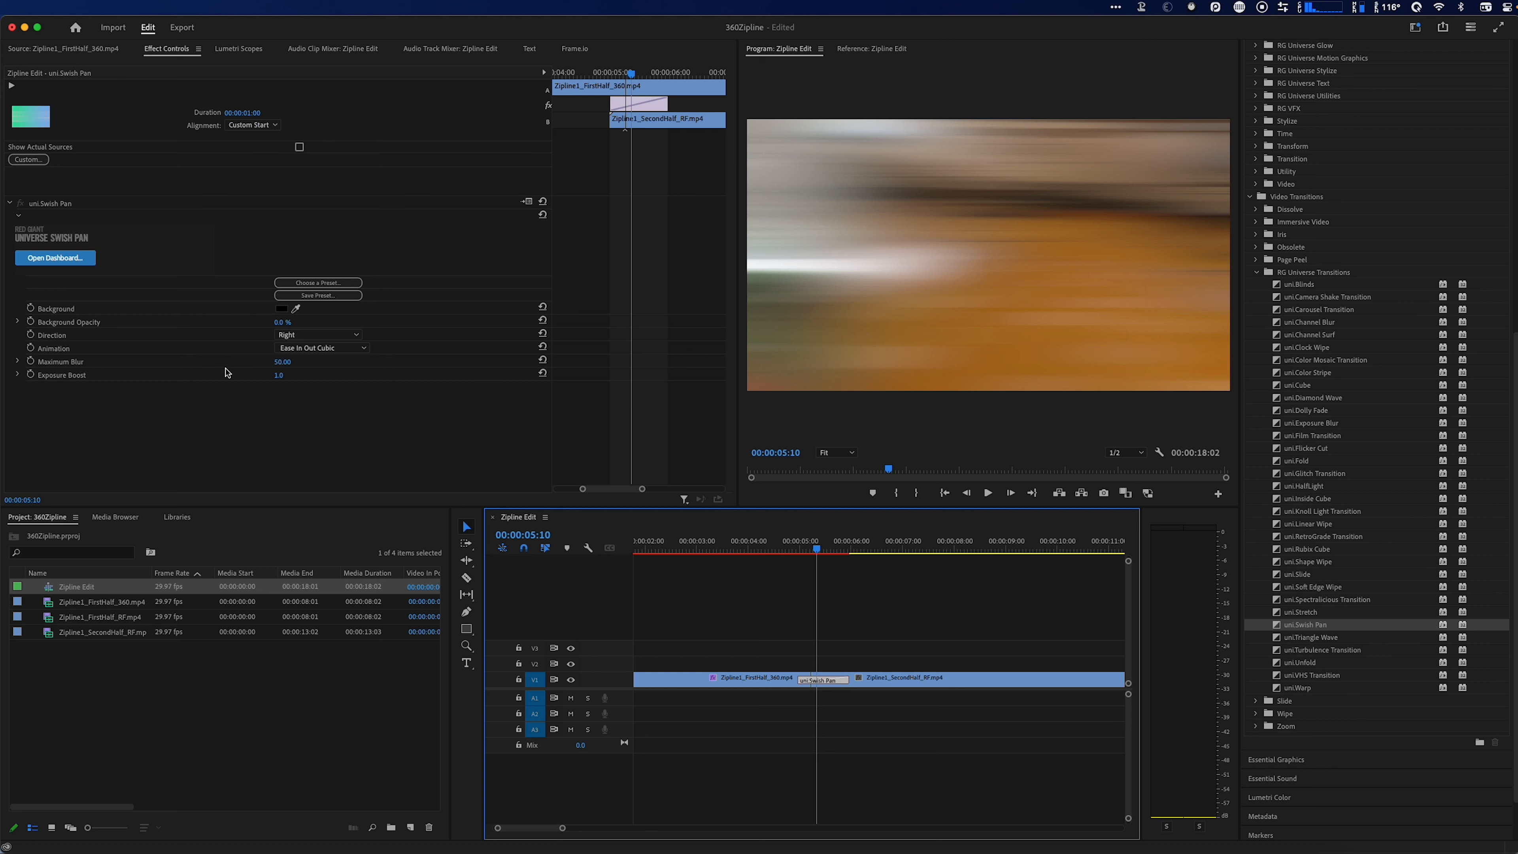
mouse_move(282, 363)
mouse_down()
mouse_move(305, 362)
mouse_move(276, 362)
mouse_move(280, 376)
mouse_up()
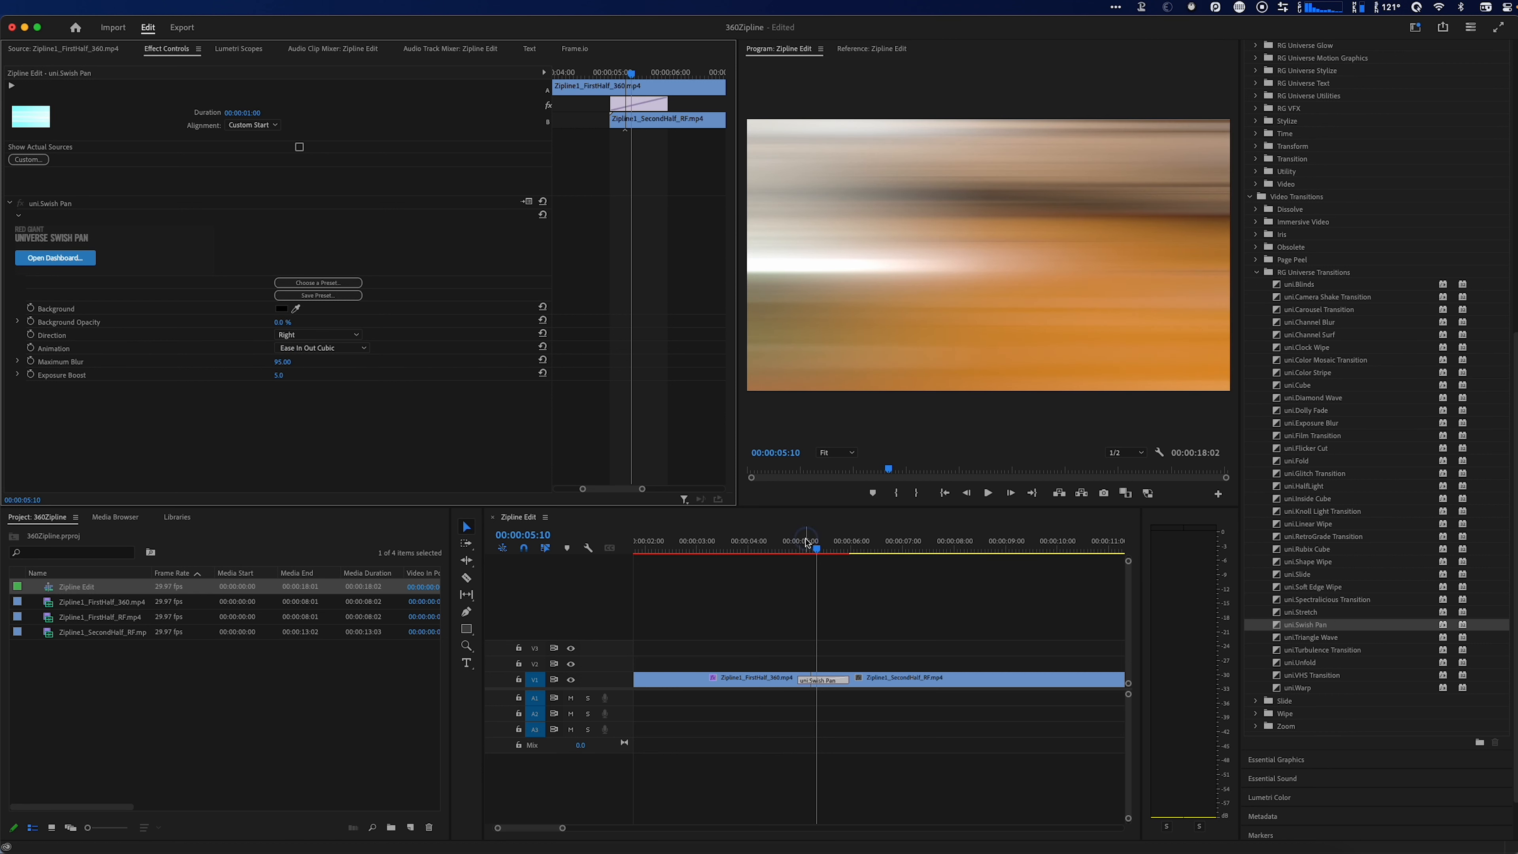
drag(814, 548, 798, 548)
key(space)
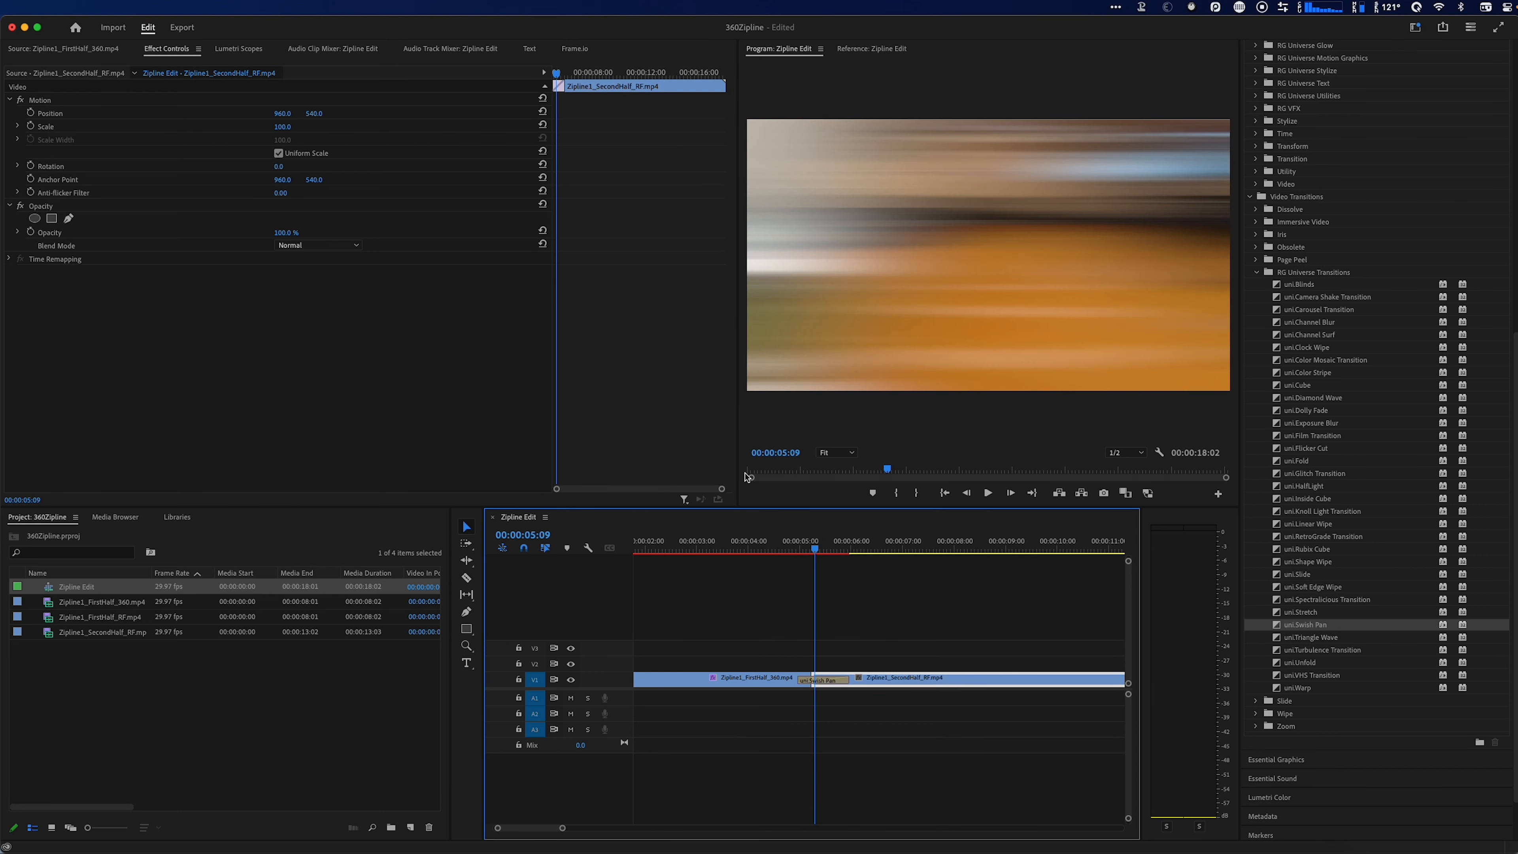
- Render the preview for both zipline clips in the Zipline Edit sequence and replay it from about 00:00:03:00
key(space)
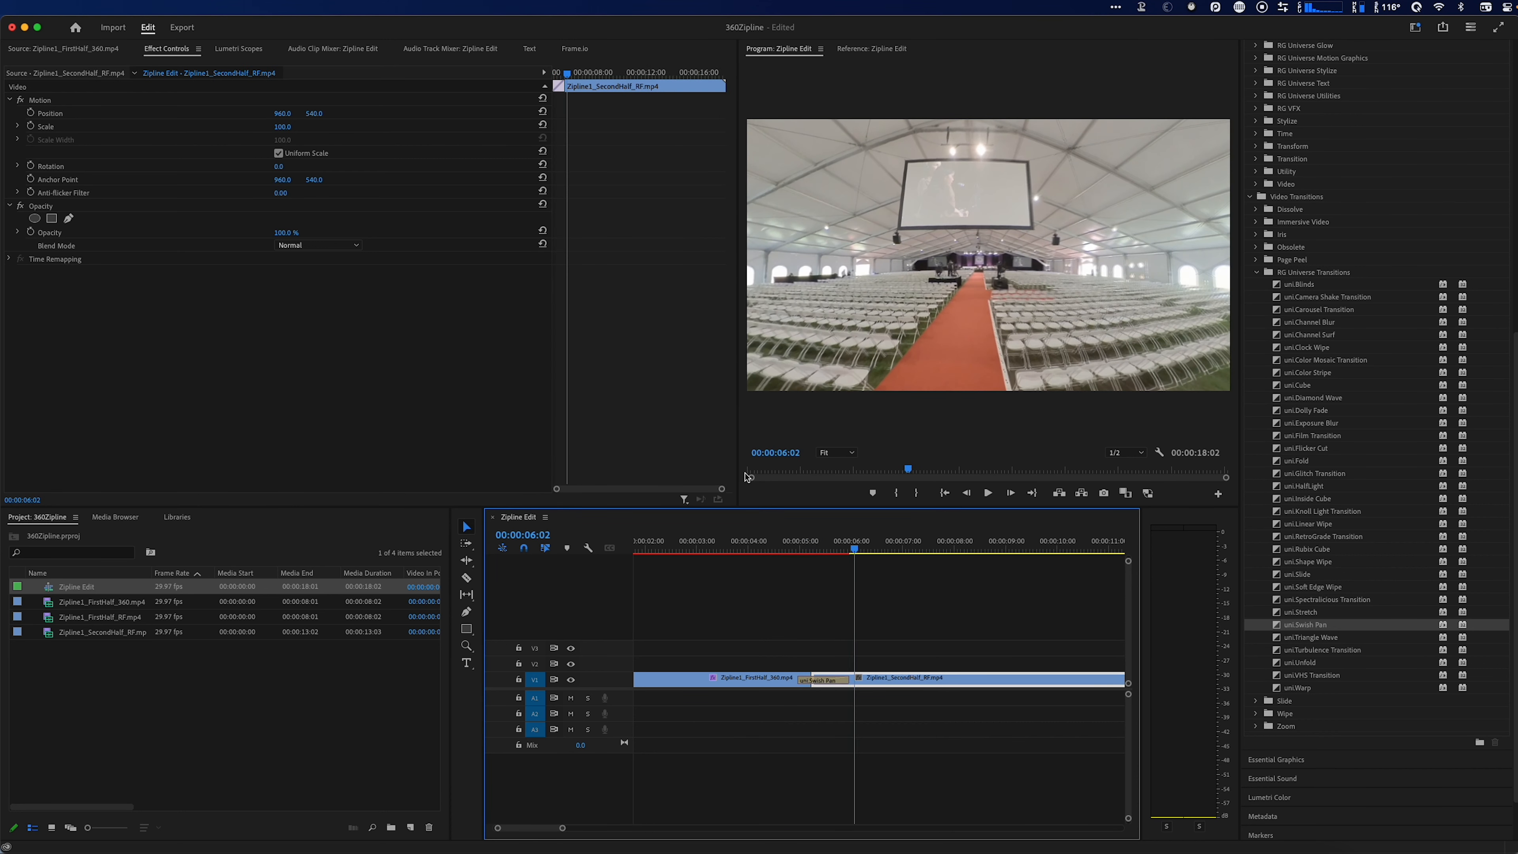
drag(564, 829, 755, 832)
drag(795, 620, 372, 704)
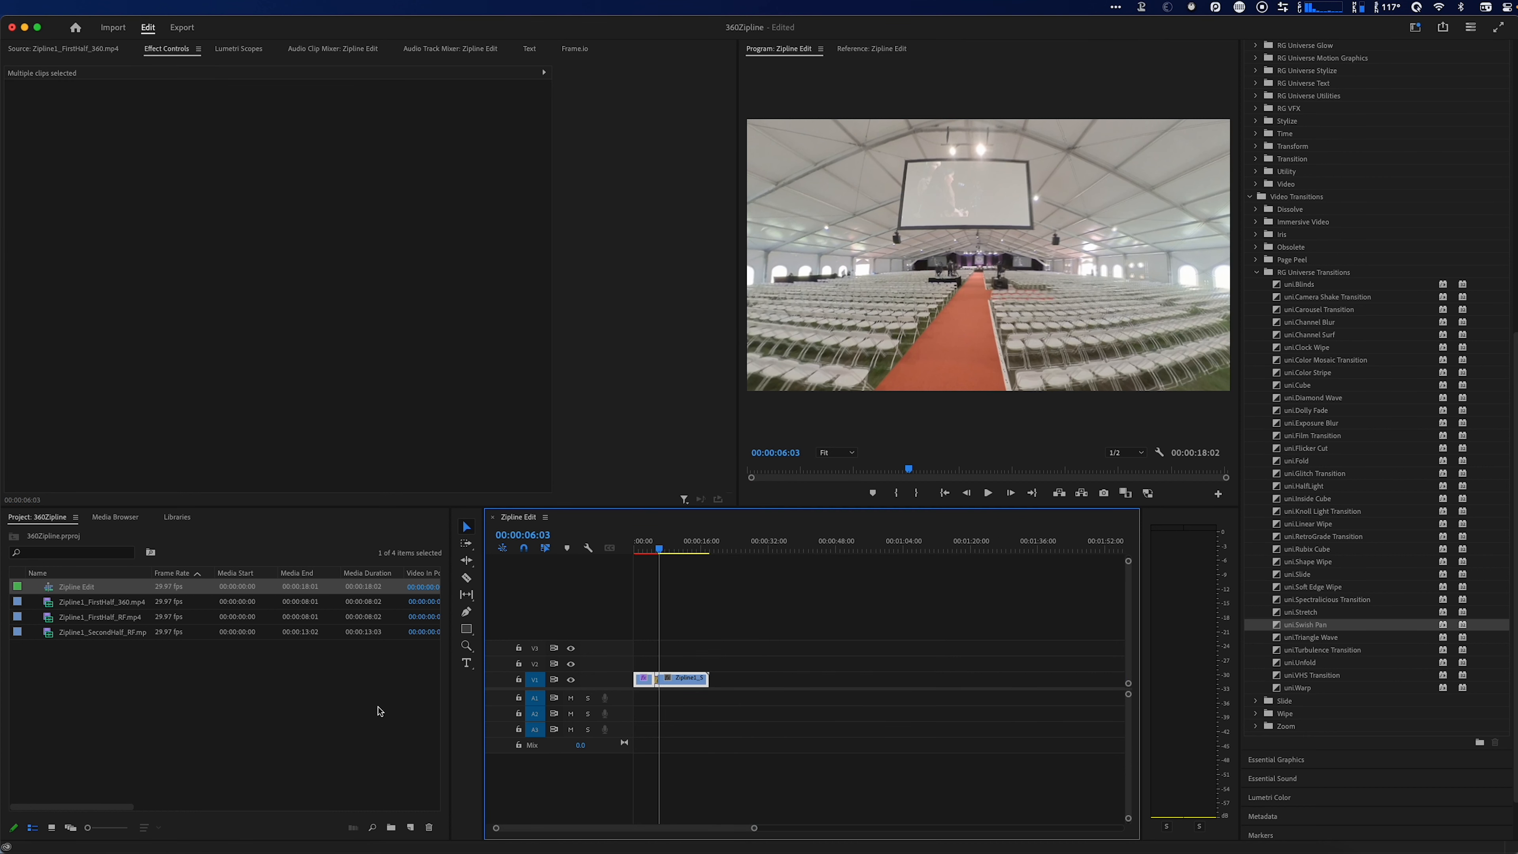
key(Return)
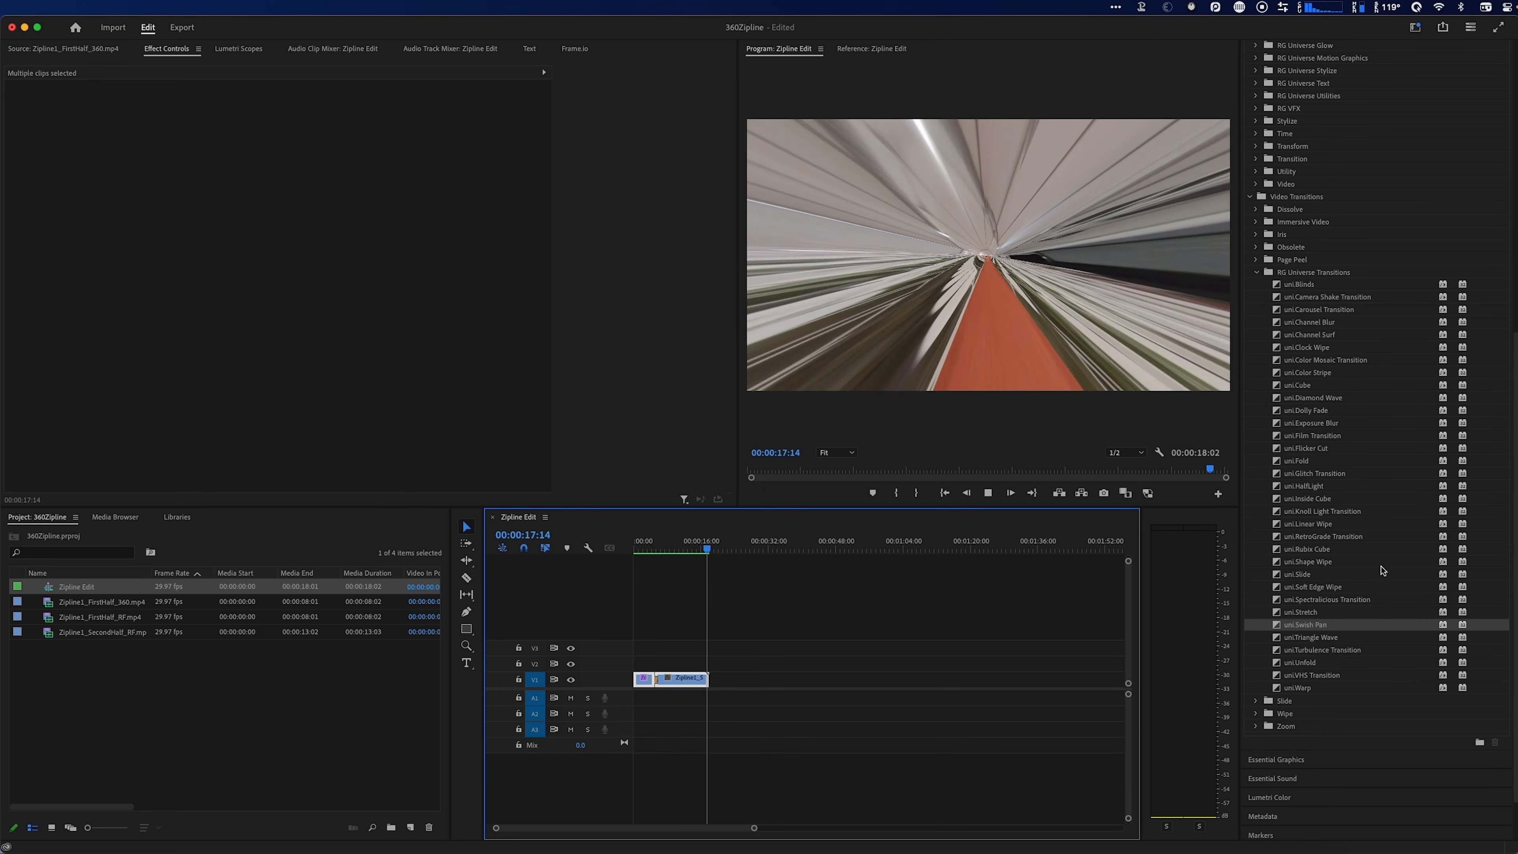
drag(668, 544, 642, 551)
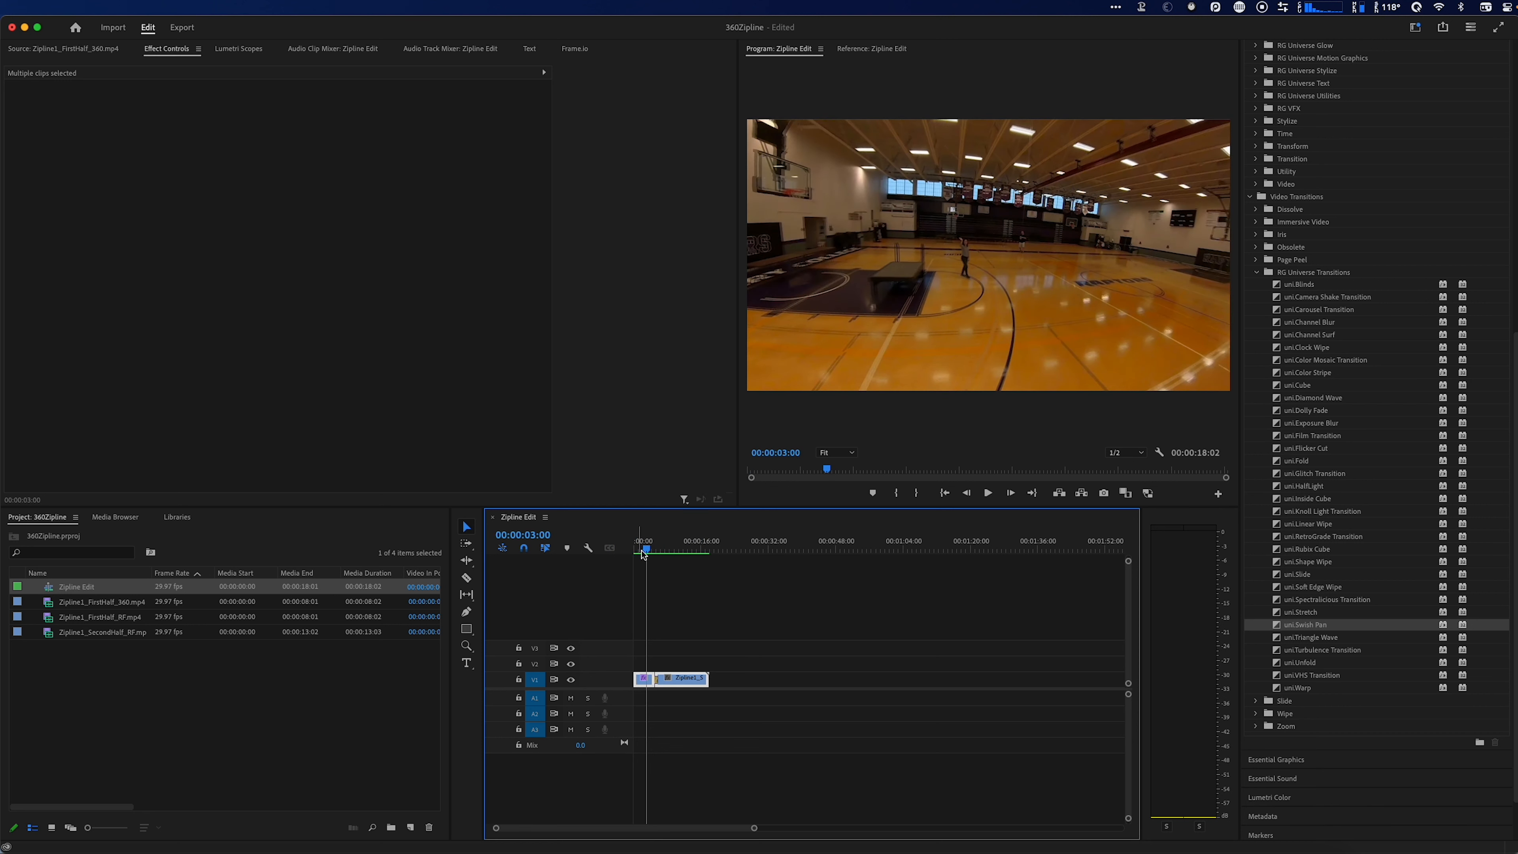
key(space)
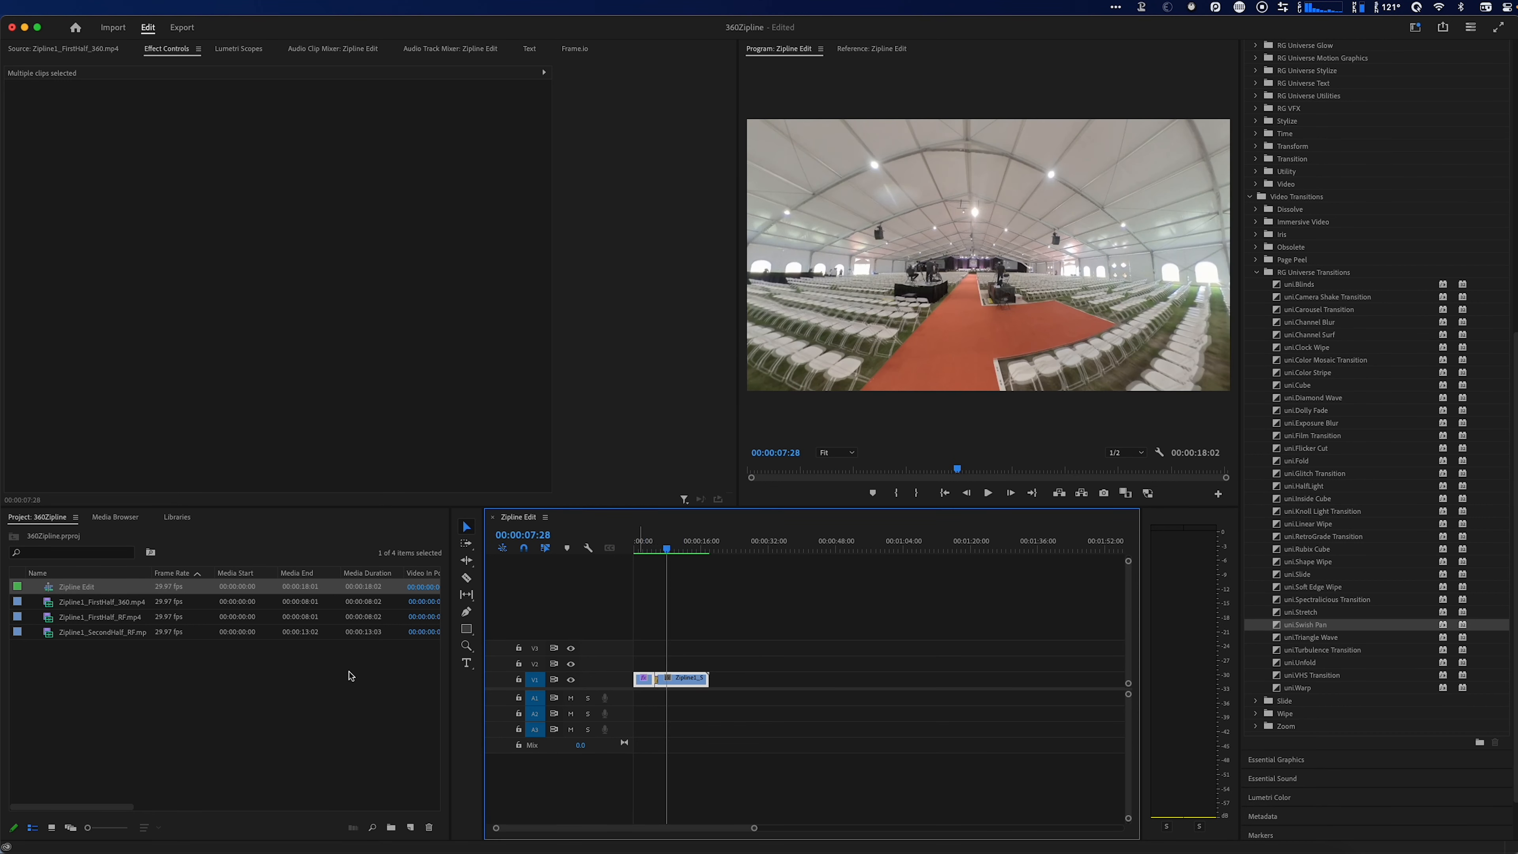
- Switch to Finder and bring Zipline1_SecondHalf_360.mp4 from the Rendered 360 folder into Premiere Pro's Source monitor
click(81, 456)
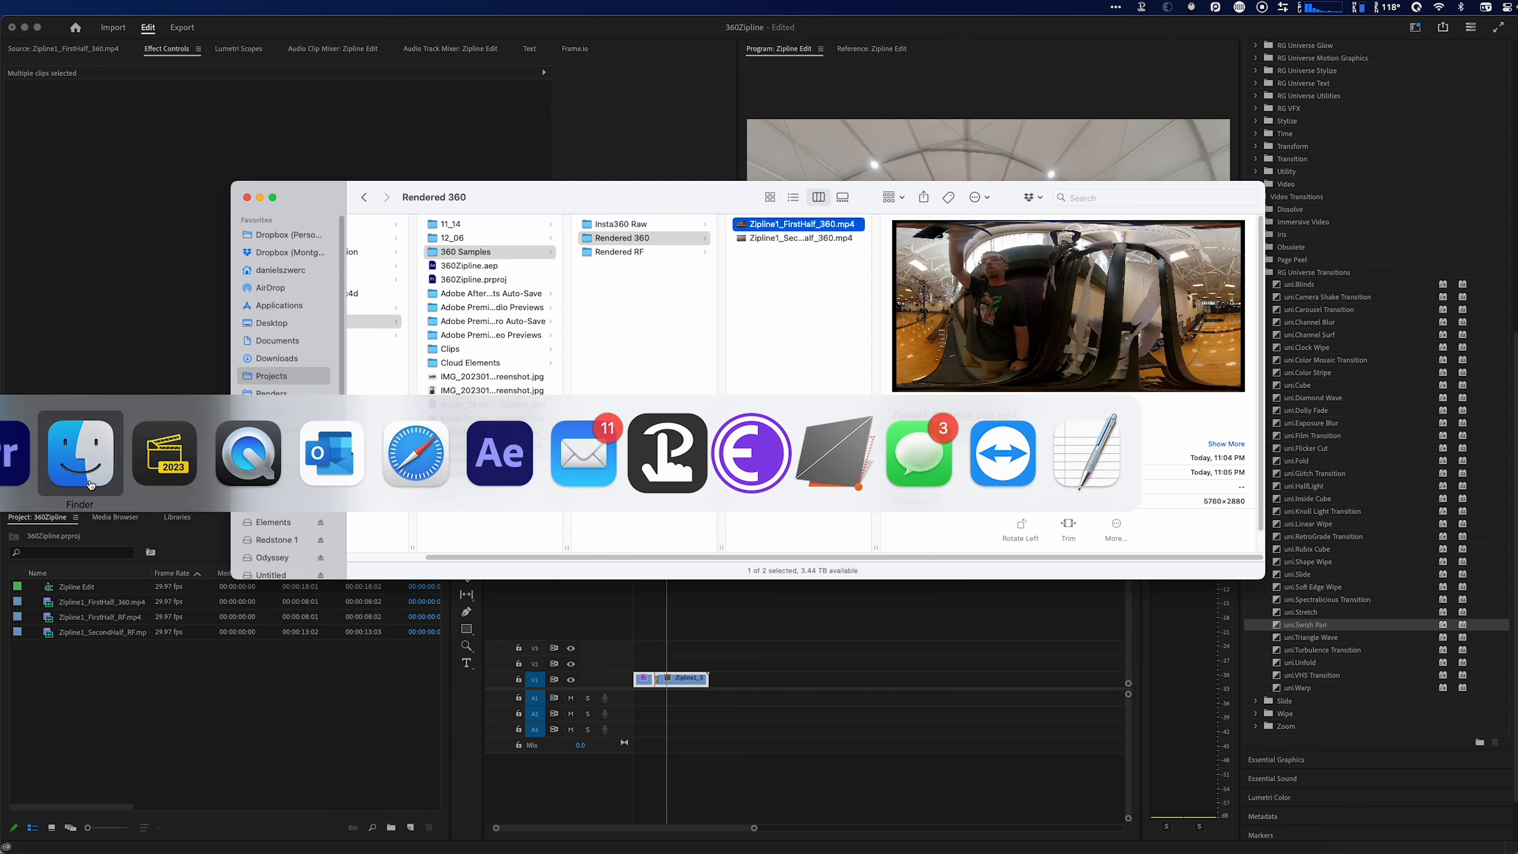
key(Down)
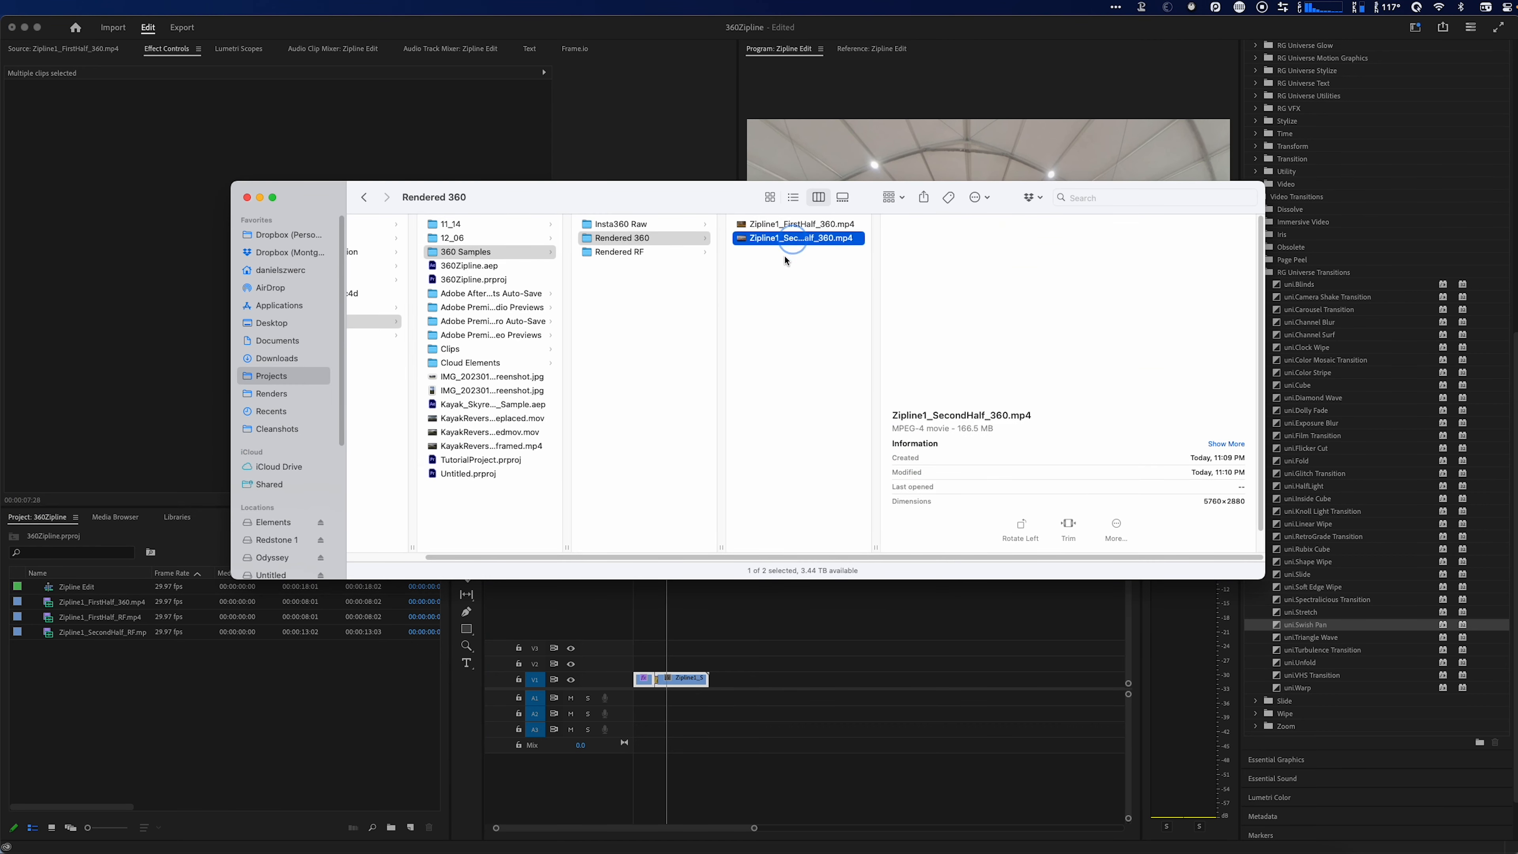
drag(772, 243, 144, 424)
key(super+Tab)
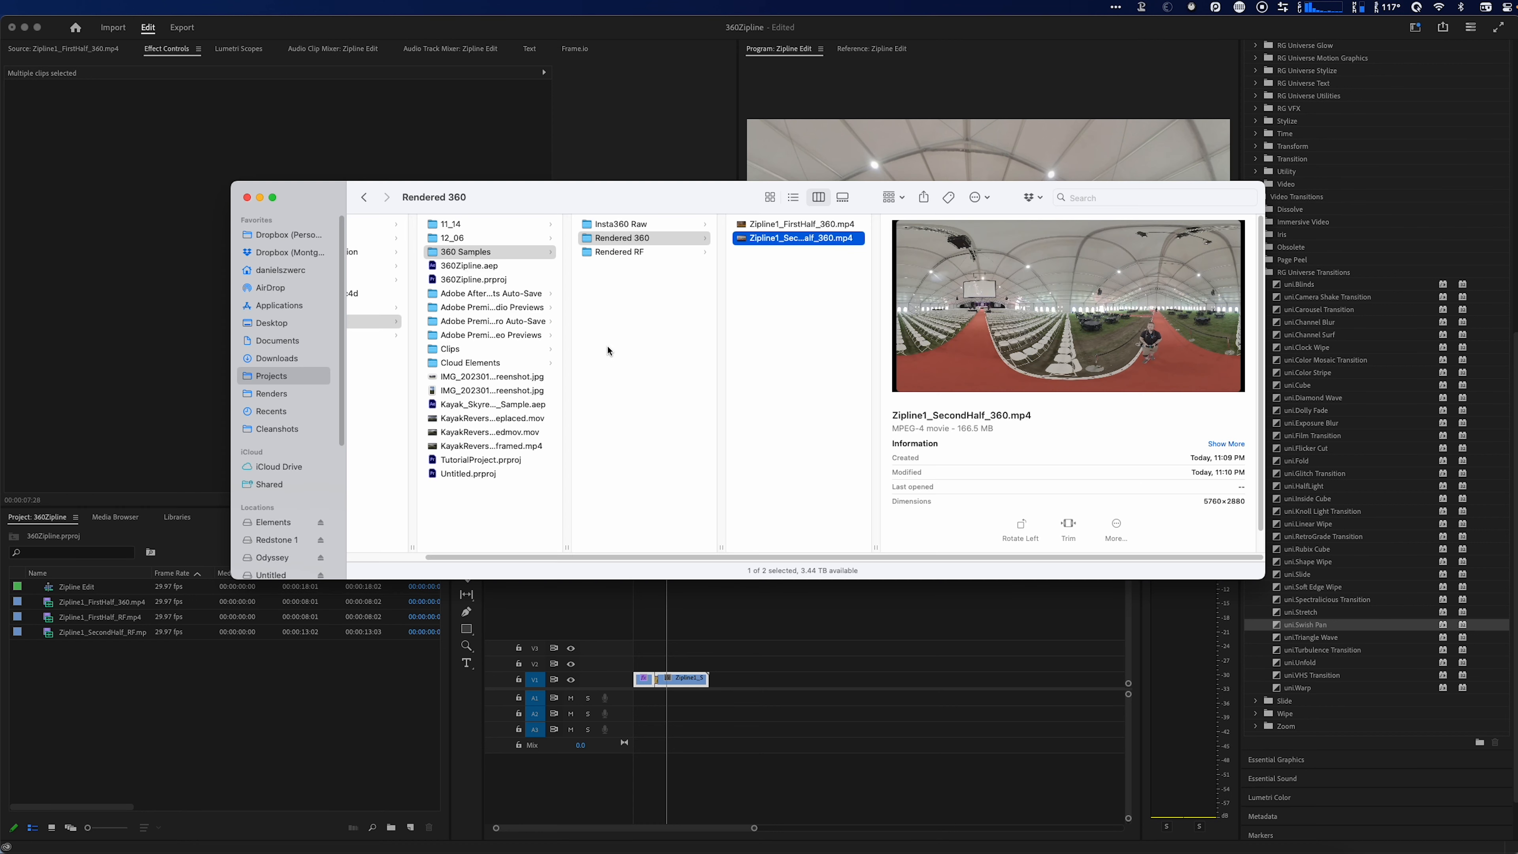
click(18, 56)
key(super+Tab)
drag(776, 241, 472, 472)
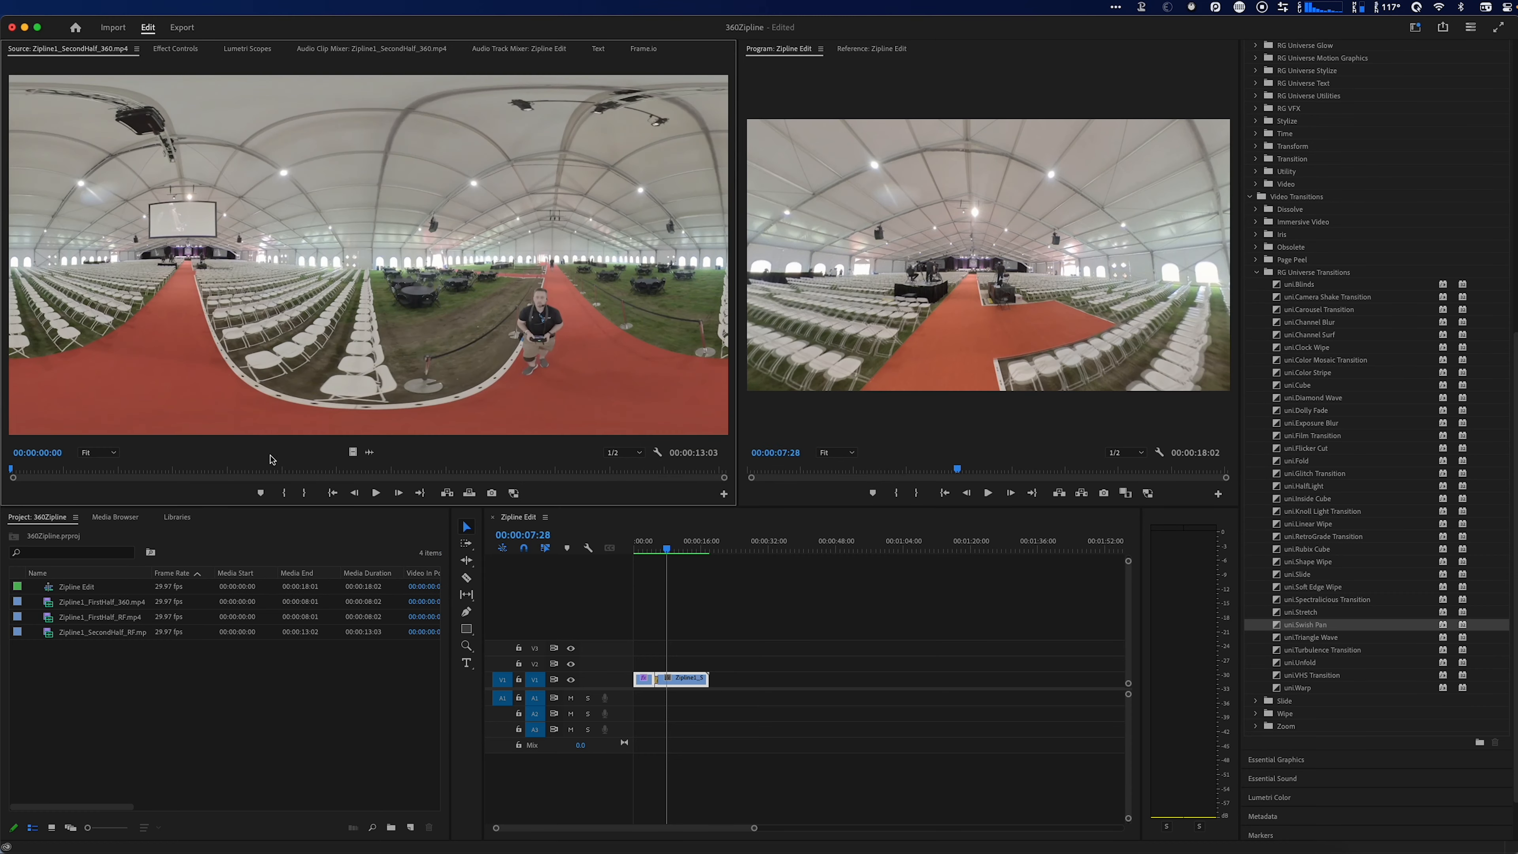
- Mark an in-to-out range of 00:00:04:07 on the source clip, ending at 00:00:11:12
drag(268, 472, 634, 497)
key(i)
key(o)
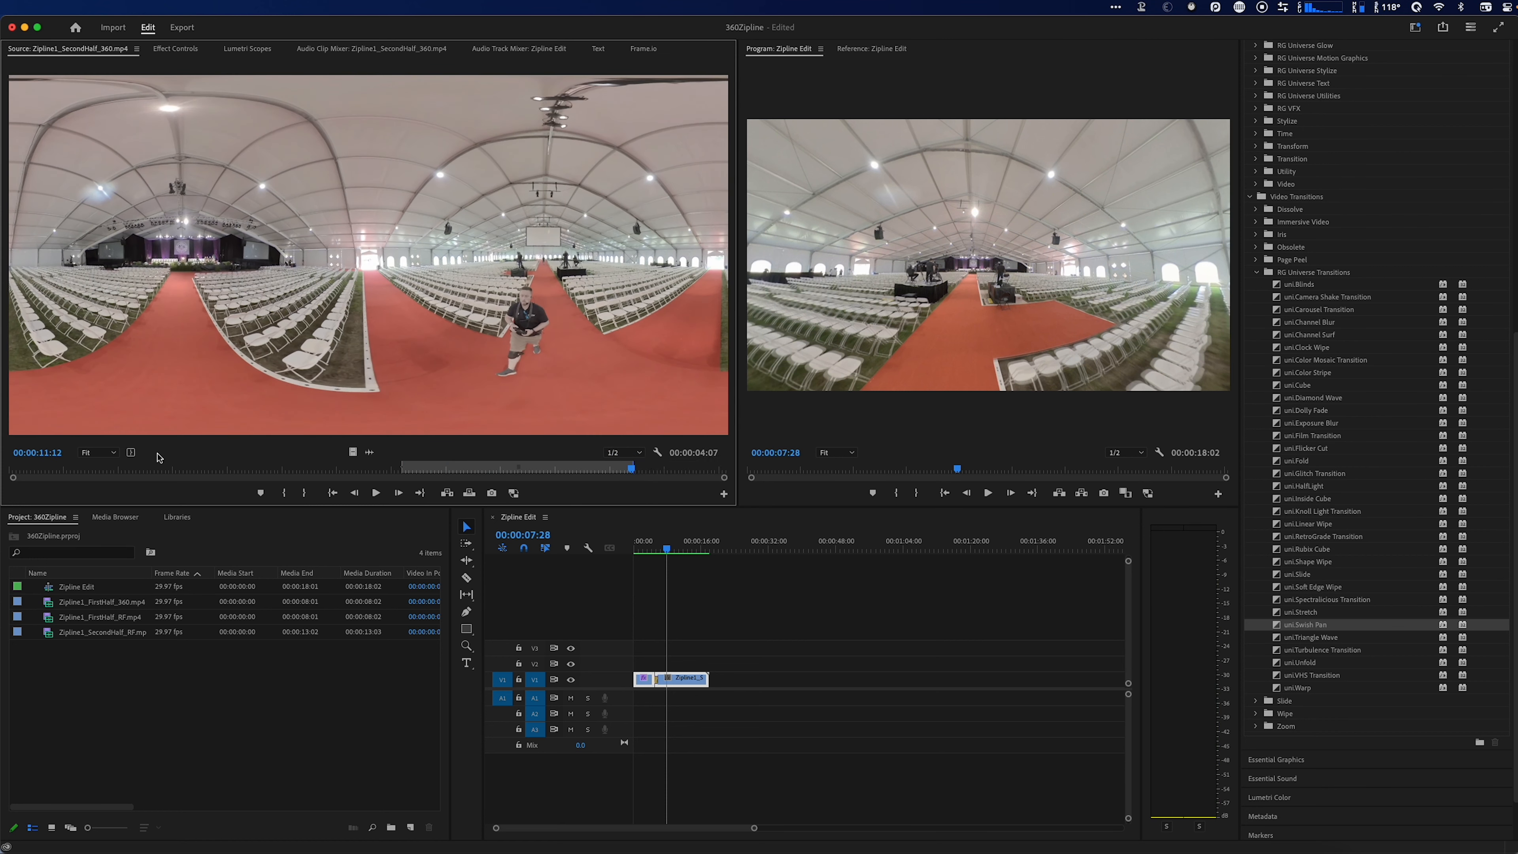
- Add the trimmed Zipline1_SecondHalf_360.mp4 to the project and create a new sequence from it
drag(215, 348, 145, 701)
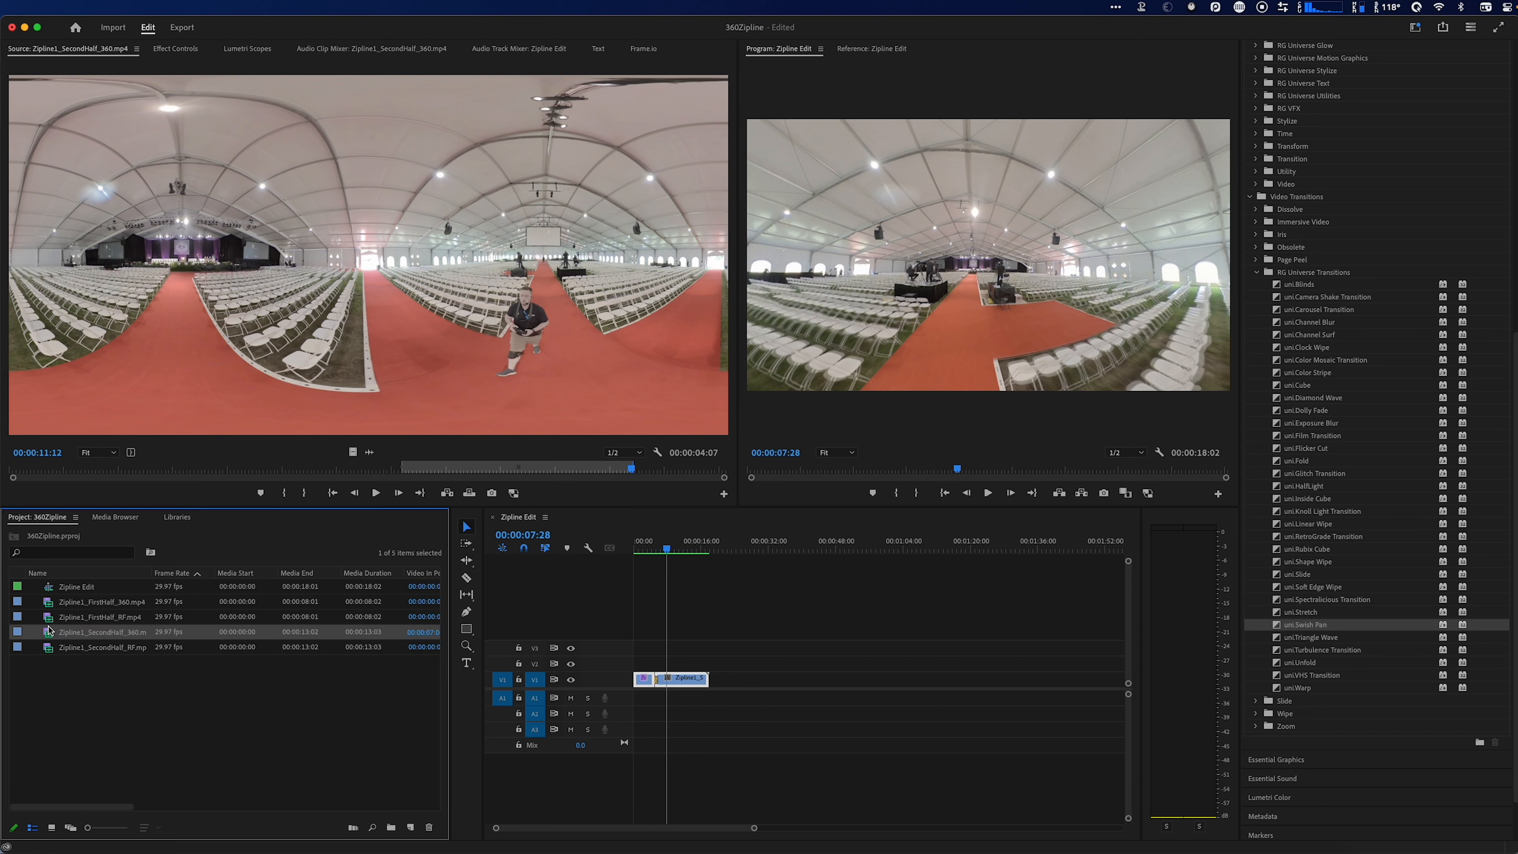
right_click(104, 633)
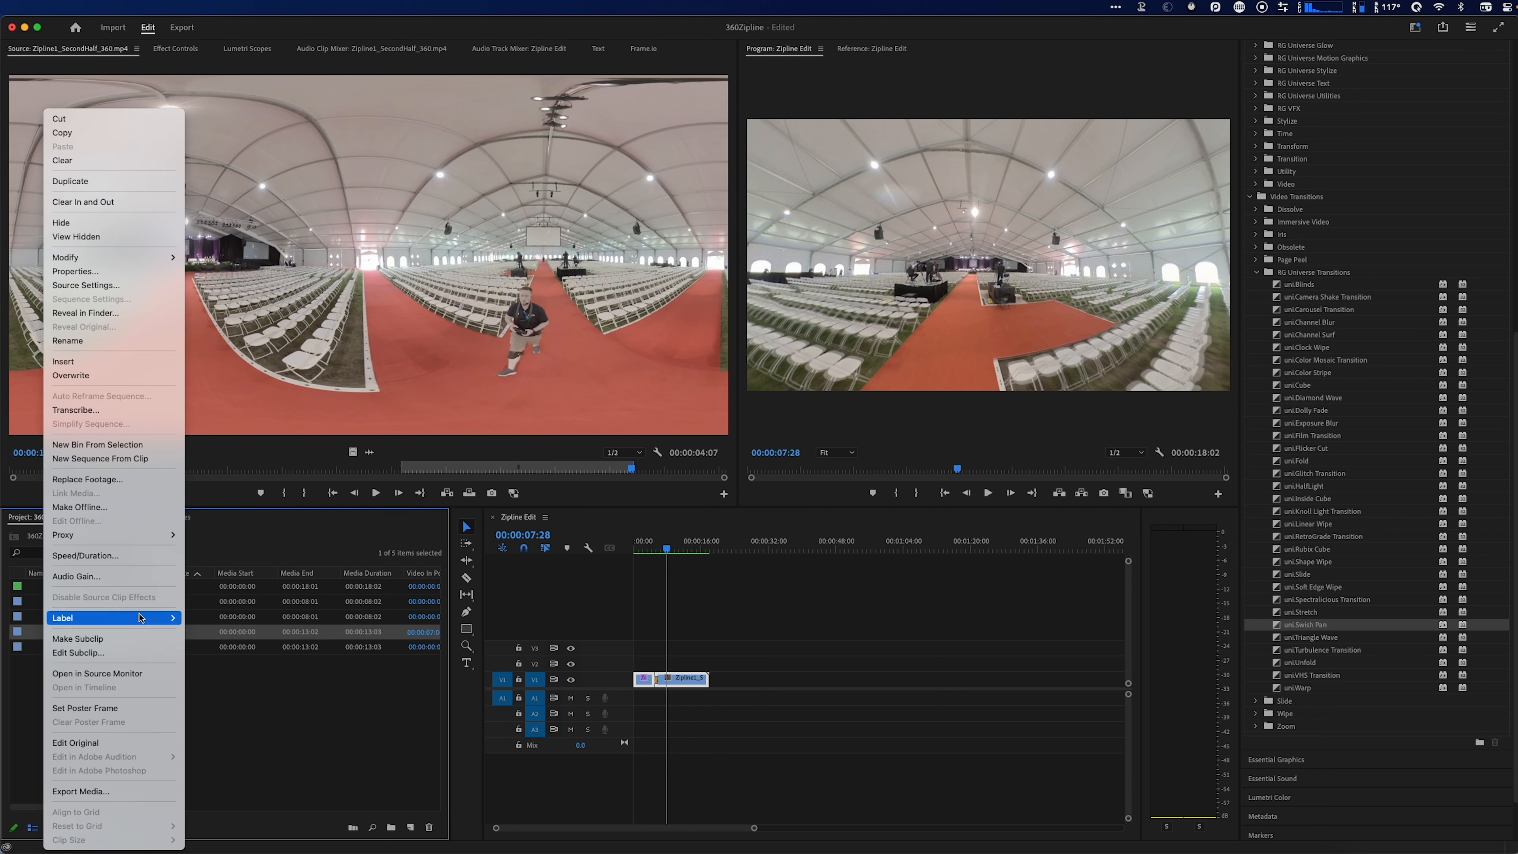
click(100, 459)
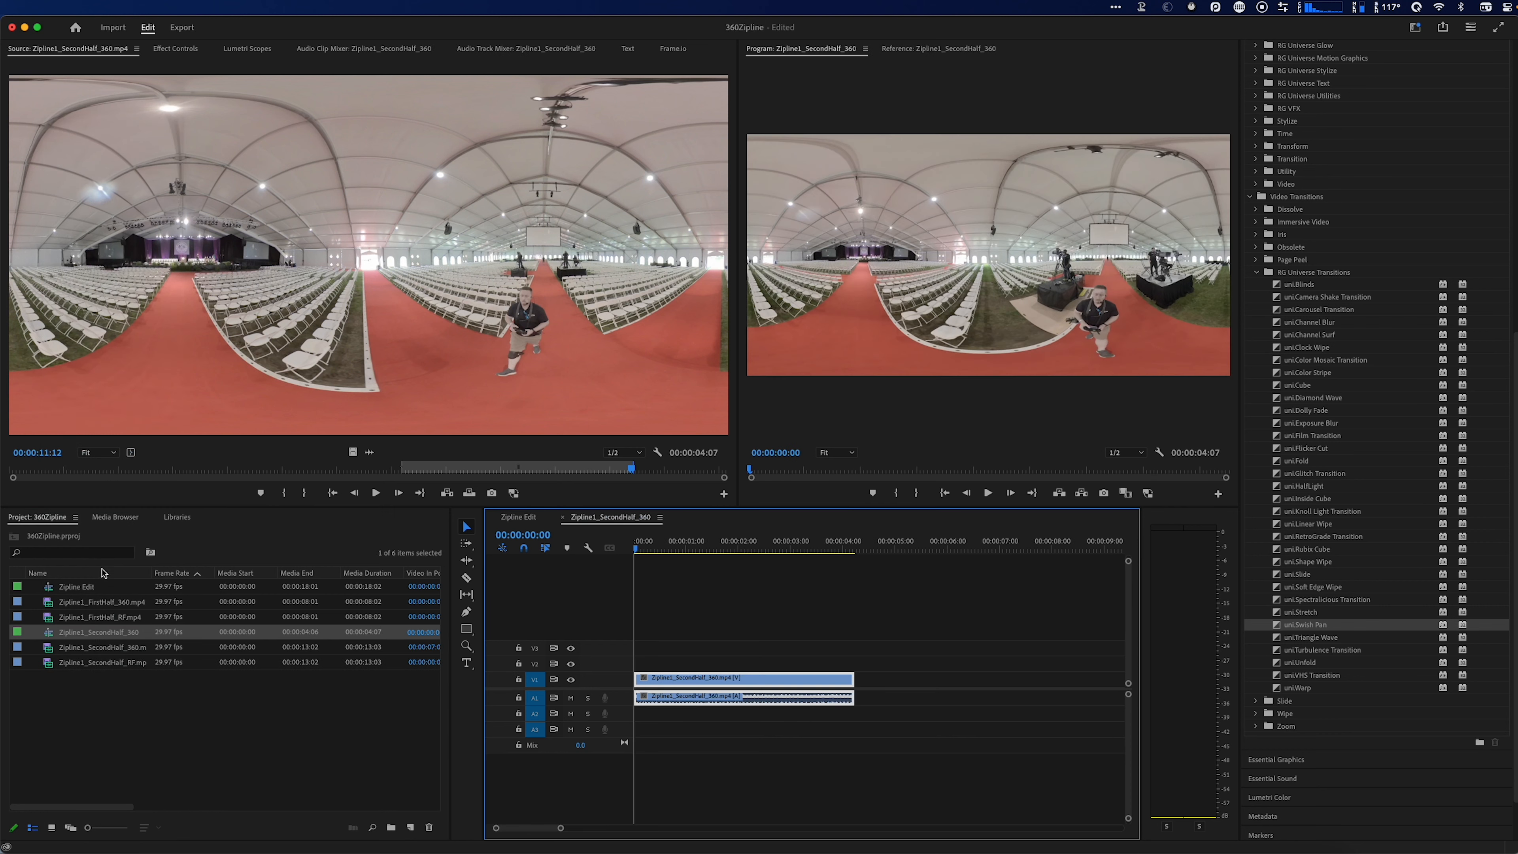
- Check the frame size and VR Properties in the sequence settings of the new Zipline1_SecondHalf_360 sequence
click(678, 543)
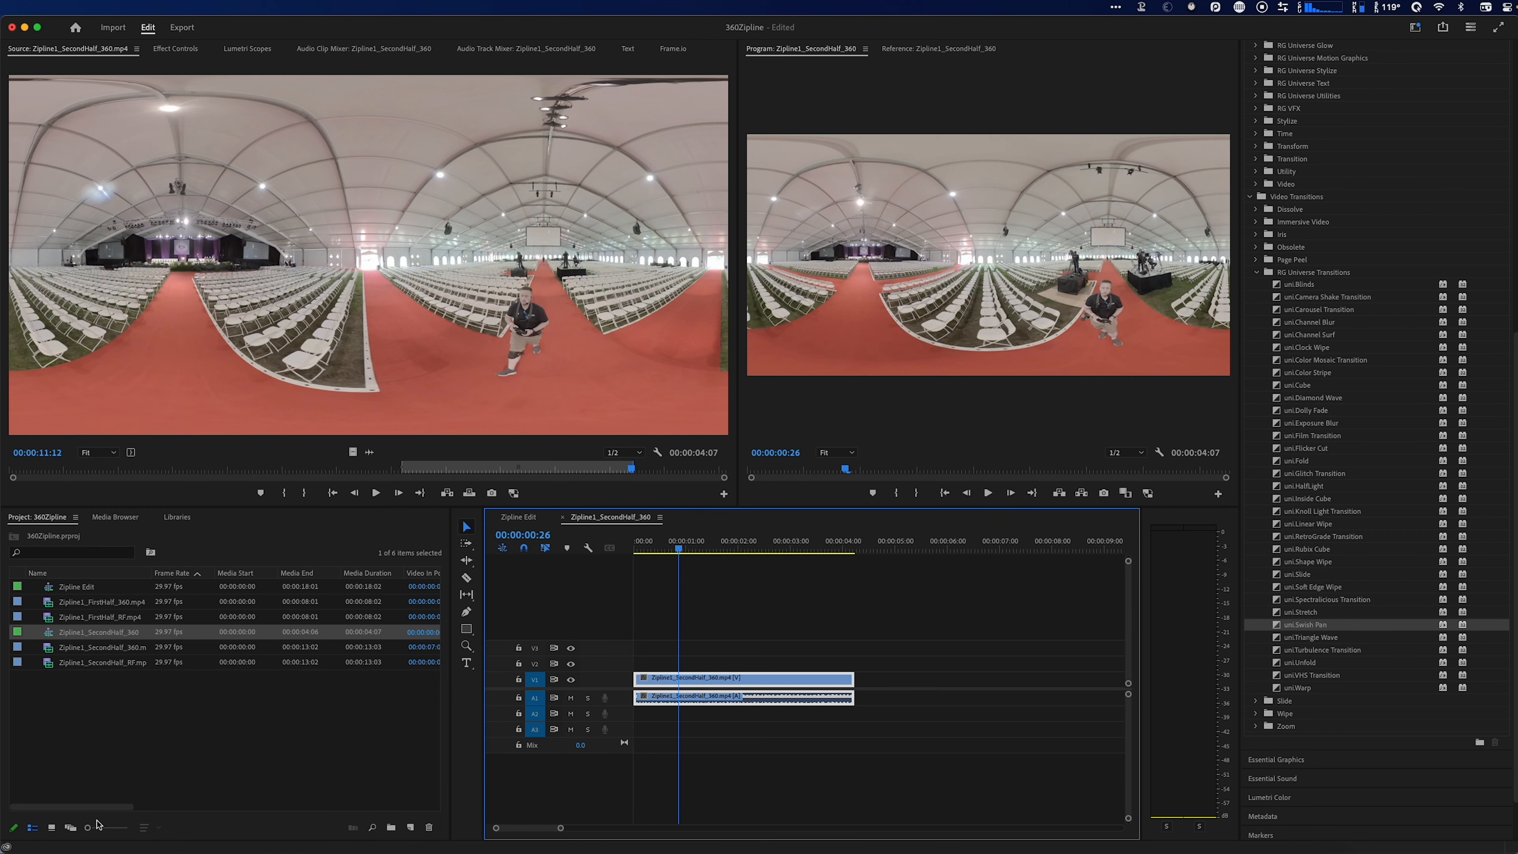
drag(101, 807, 261, 806)
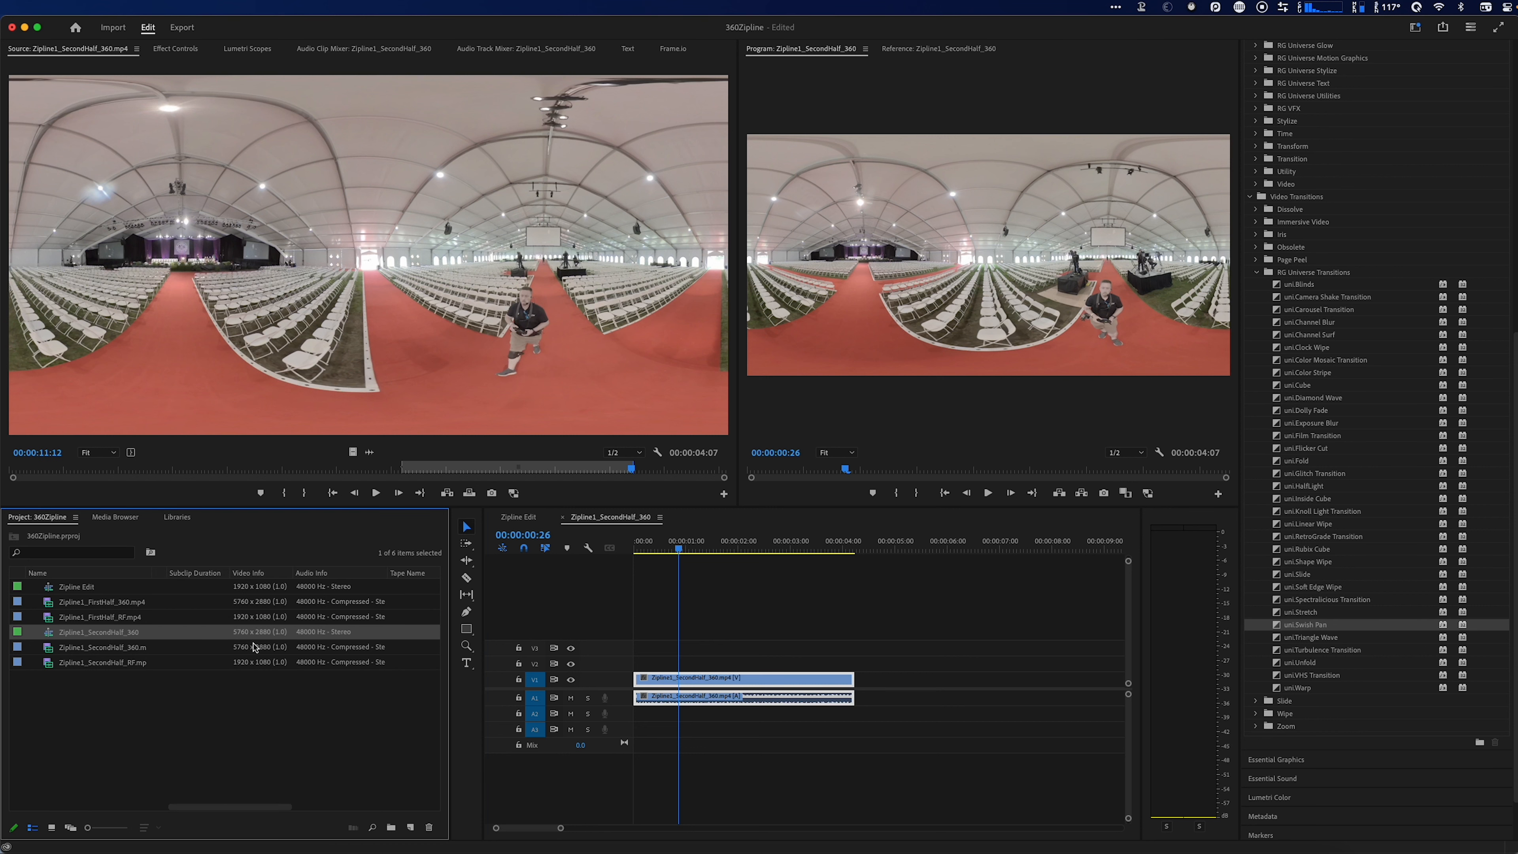
right_click(50, 628)
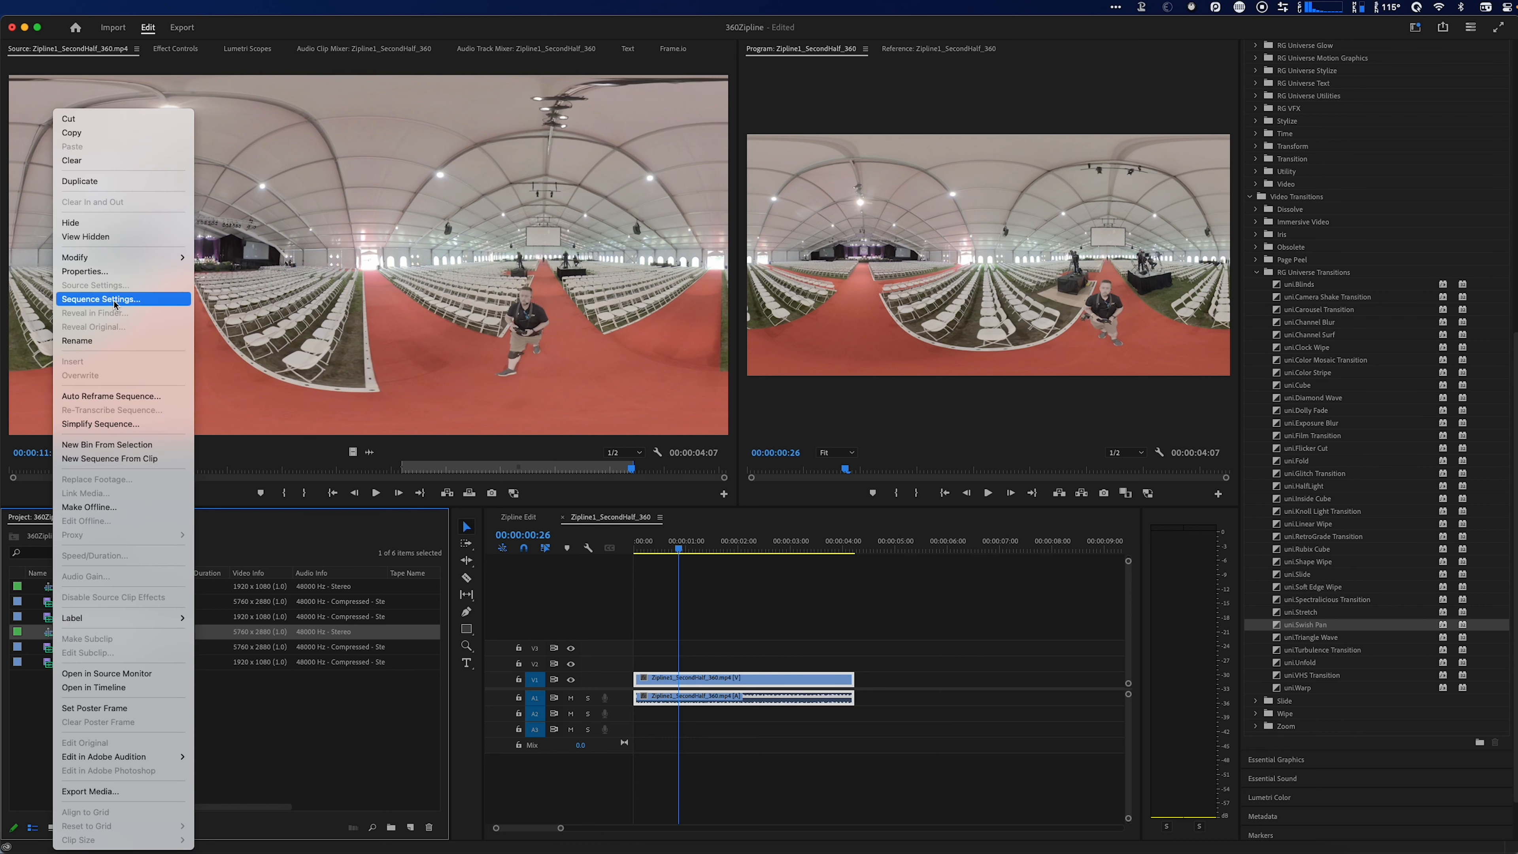
mouse_move(123, 263)
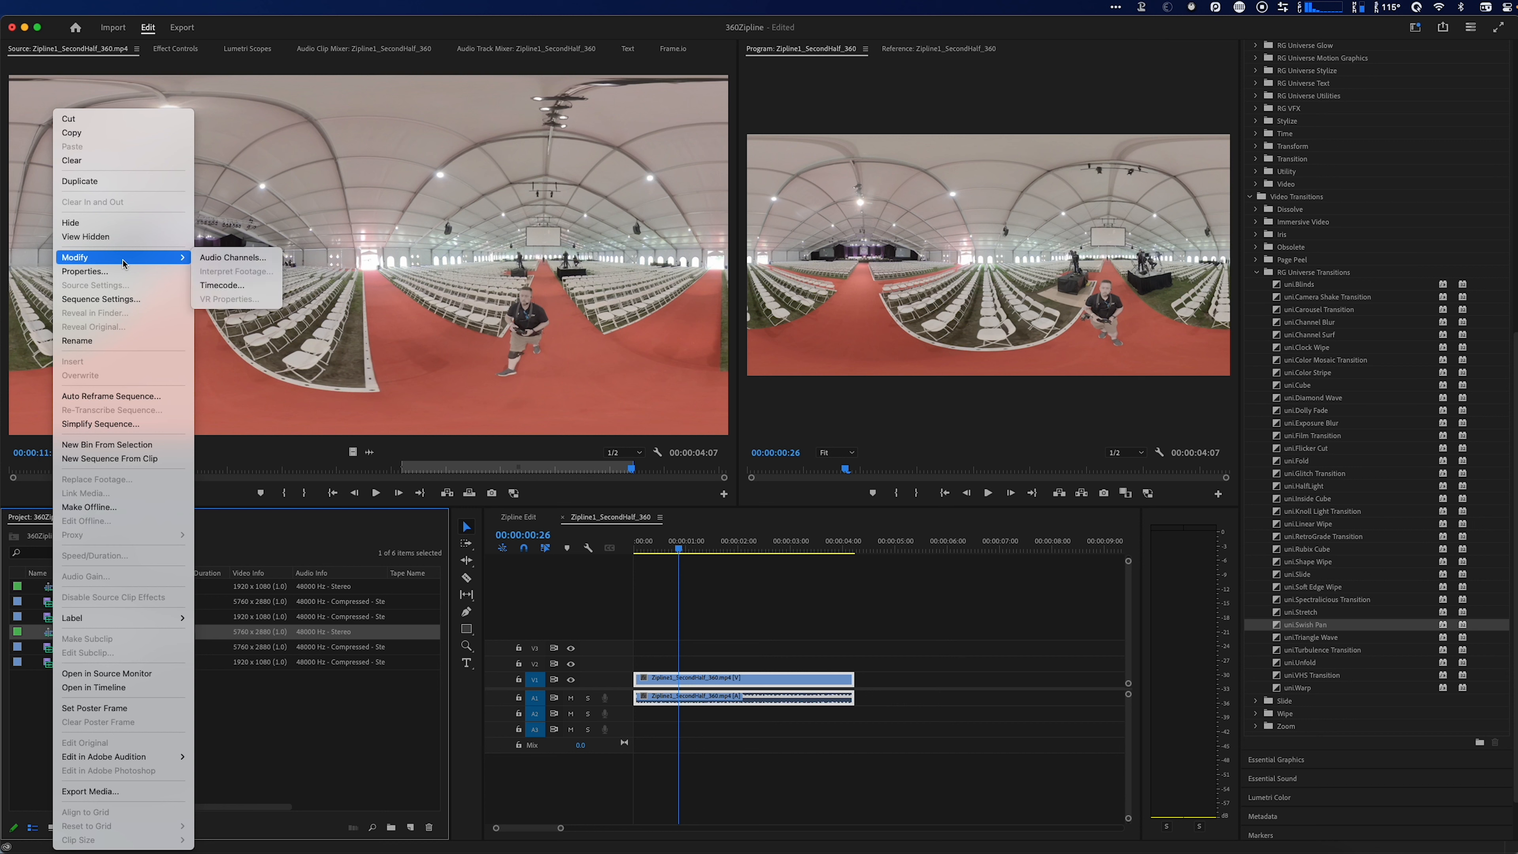
click(113, 300)
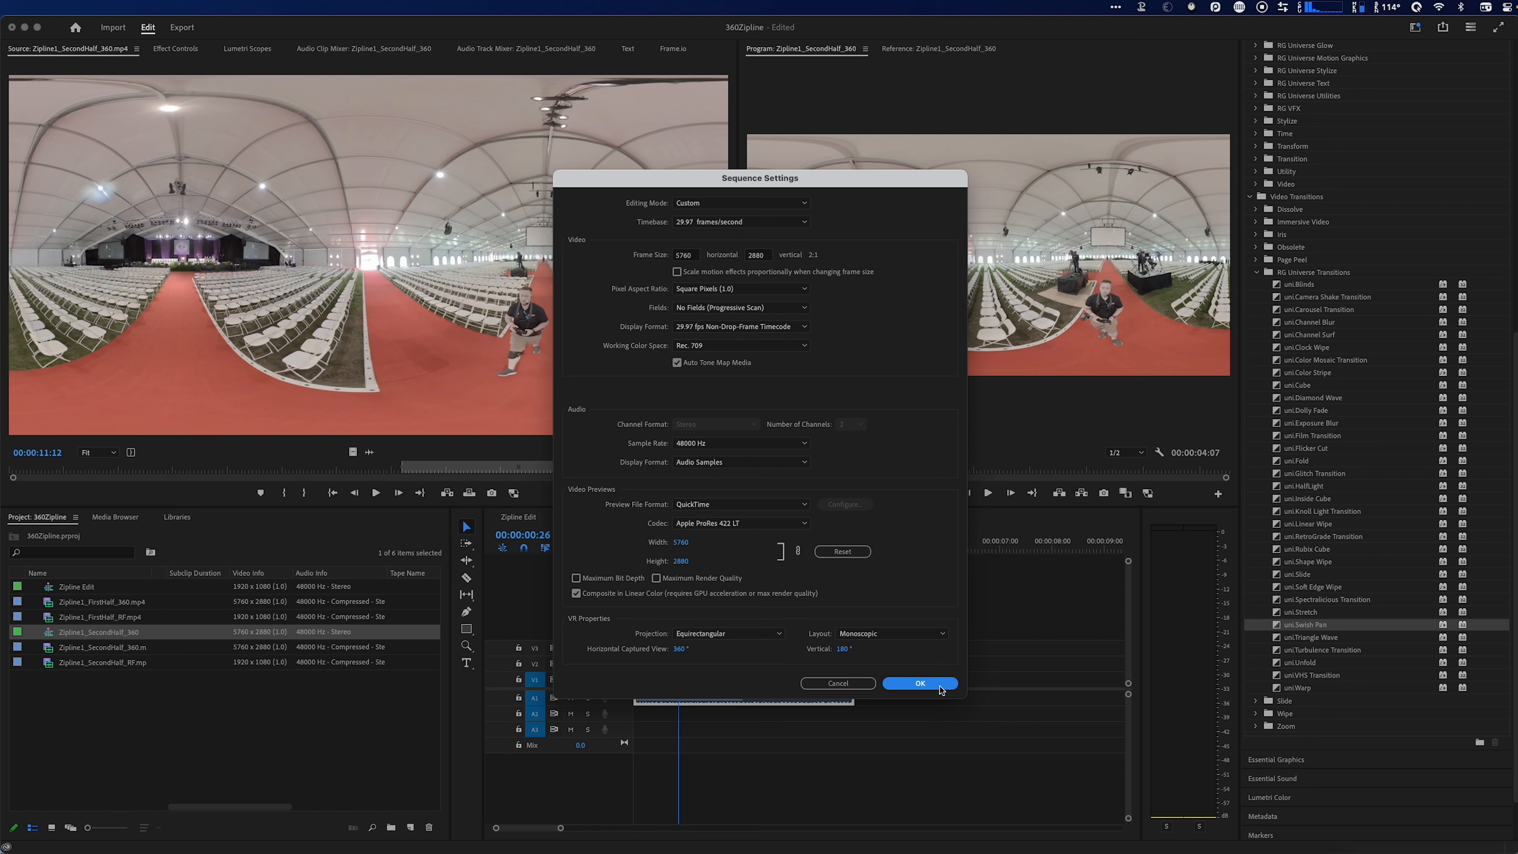
click(915, 682)
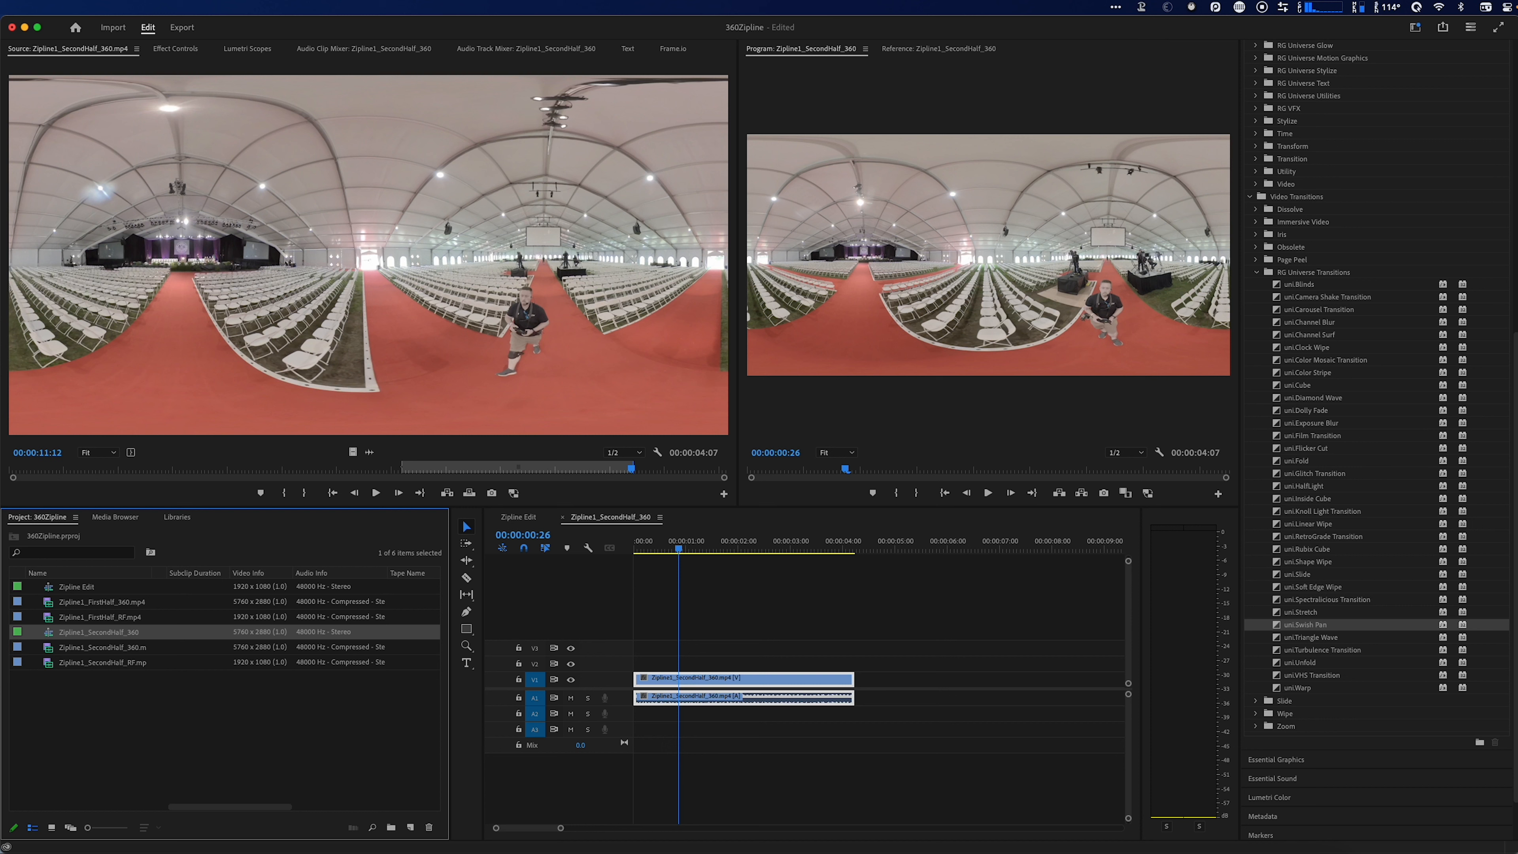
- Look through the General, Scratch Disks and Ingest Settings pages of the project settings, and close them without changes
key(shift+super+p)
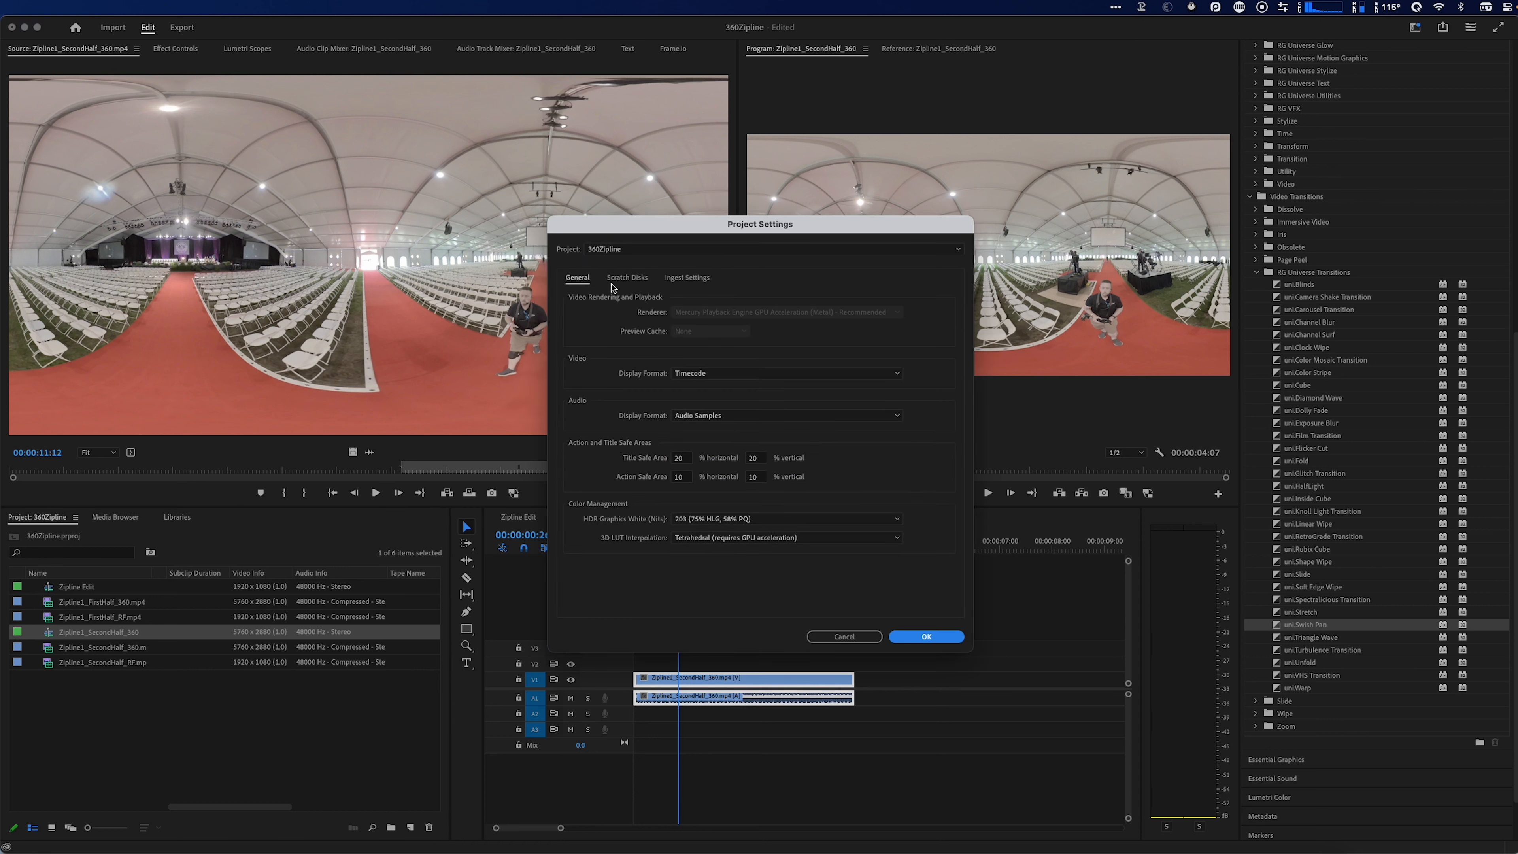
click(625, 278)
click(693, 278)
click(590, 279)
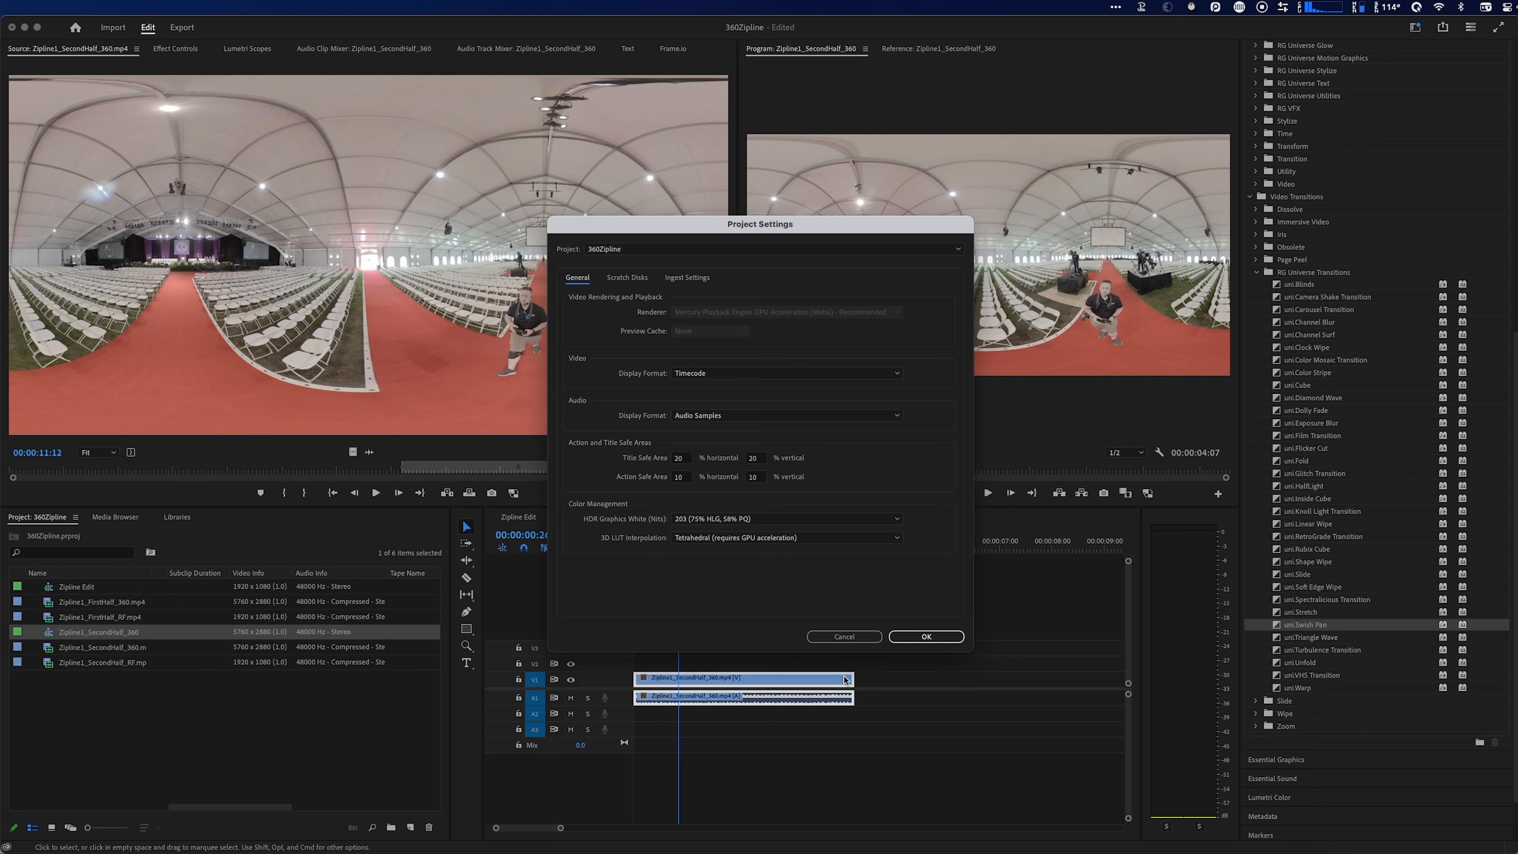
click(843, 636)
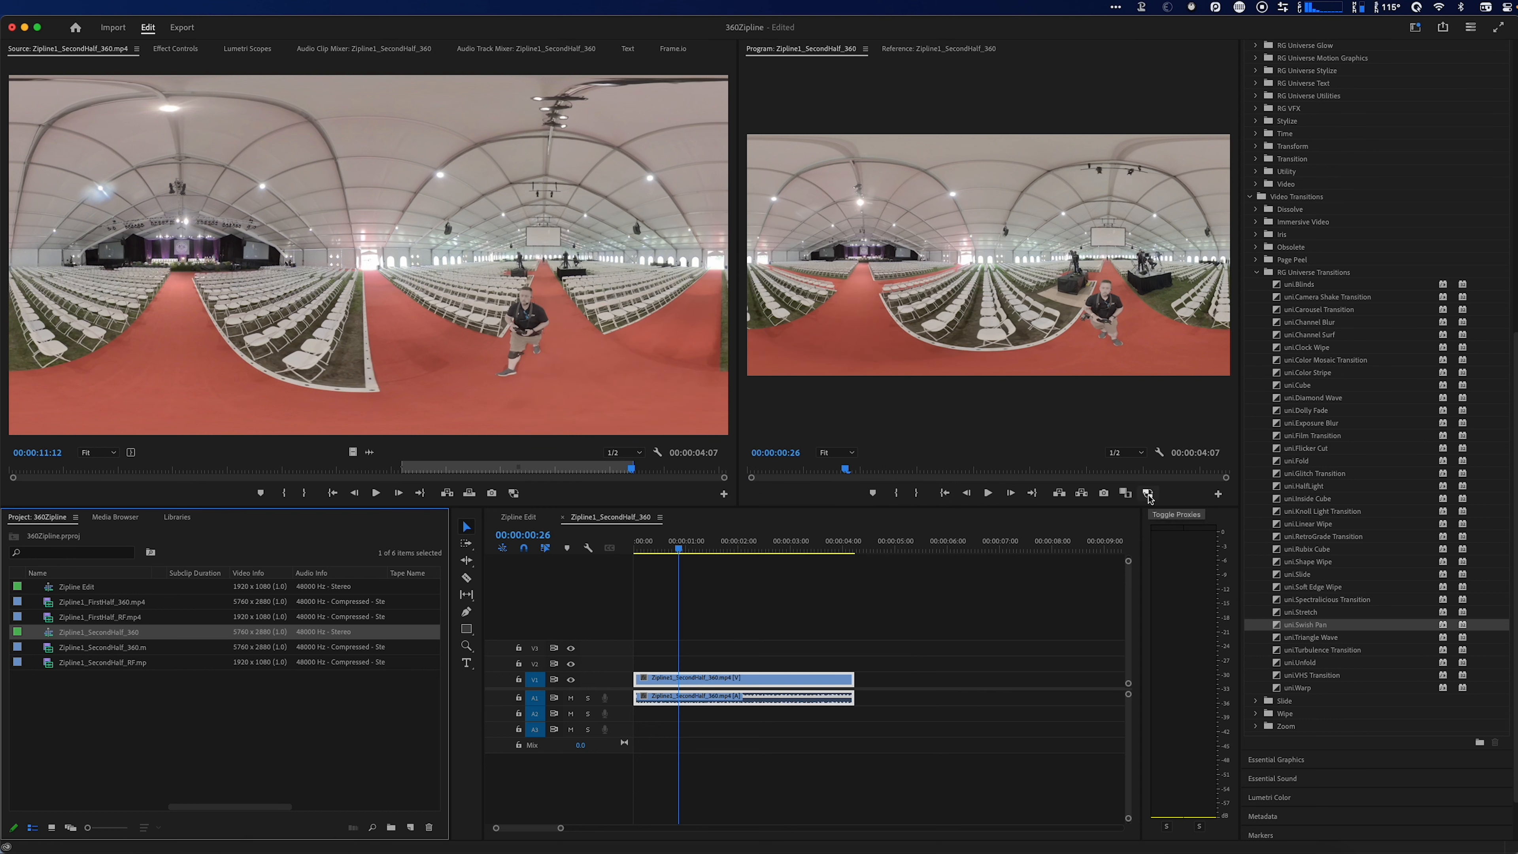
- Add the Toggle VR Video Display button to the Program monitor's controls
click(1218, 495)
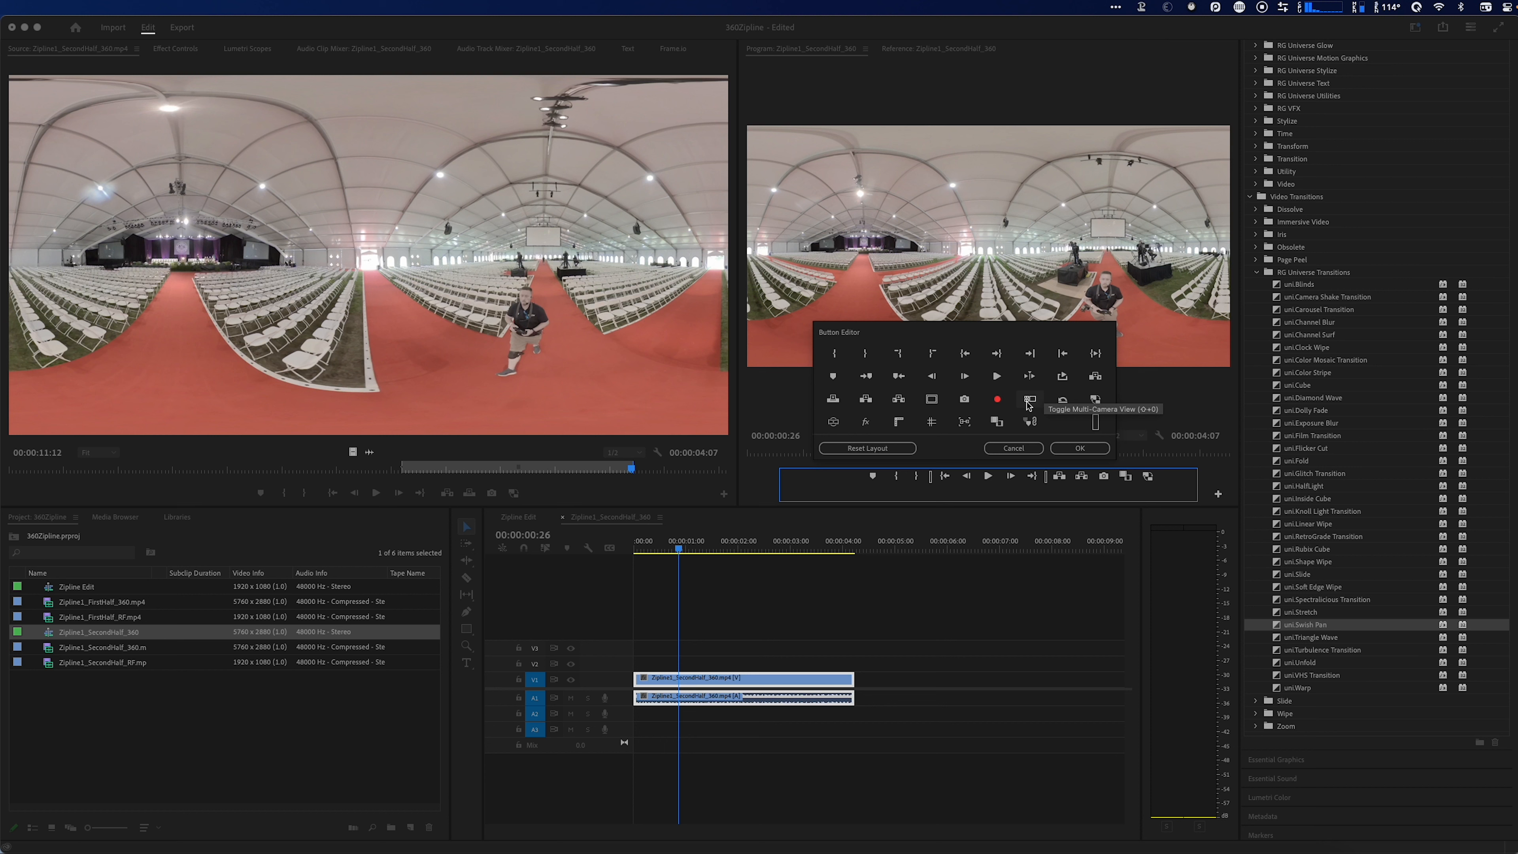
drag(834, 422, 1169, 476)
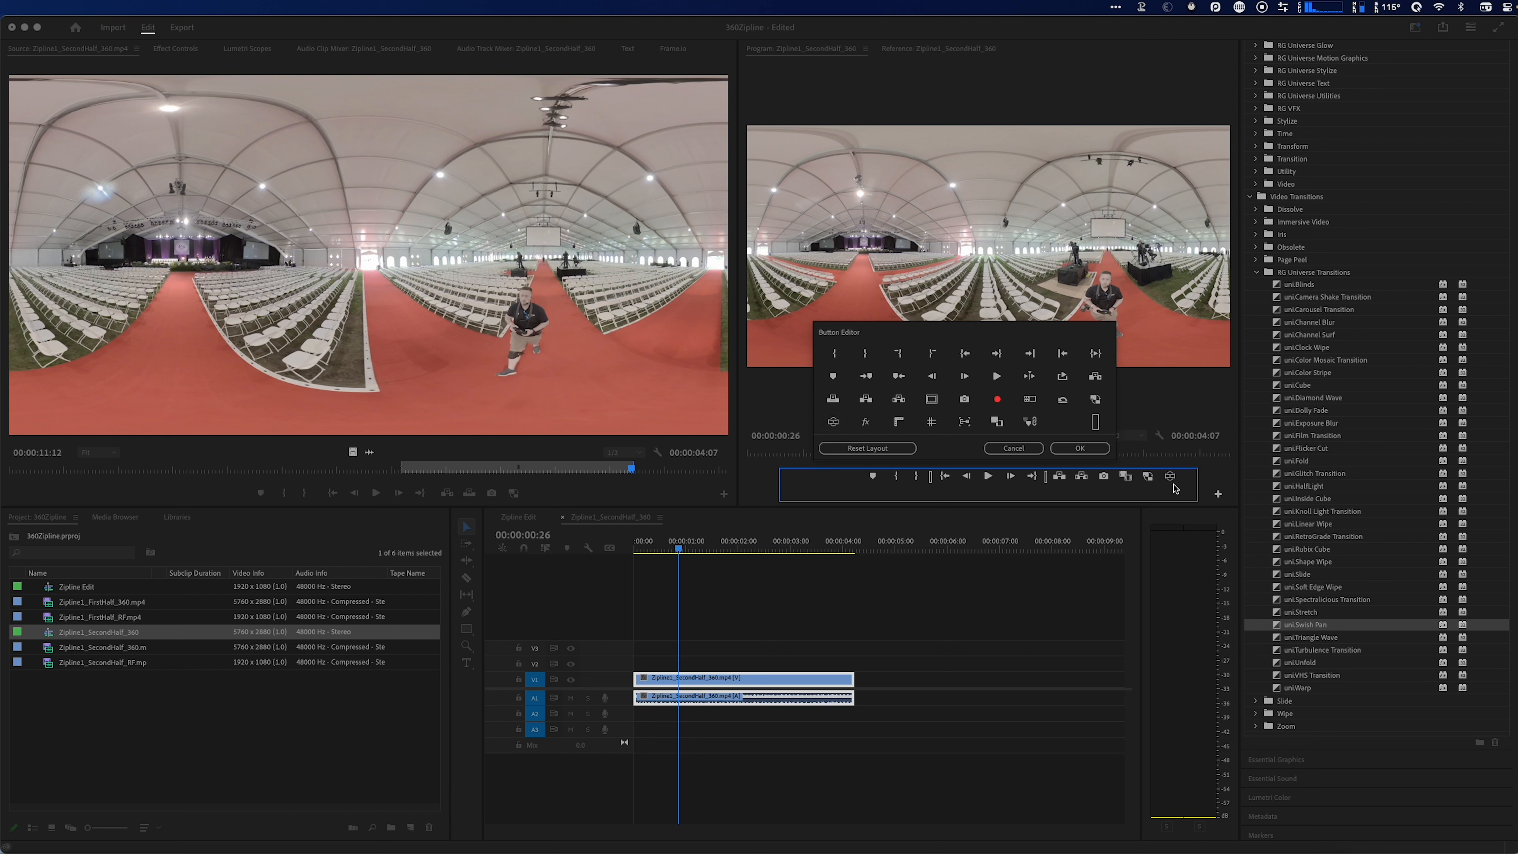
click(1100, 450)
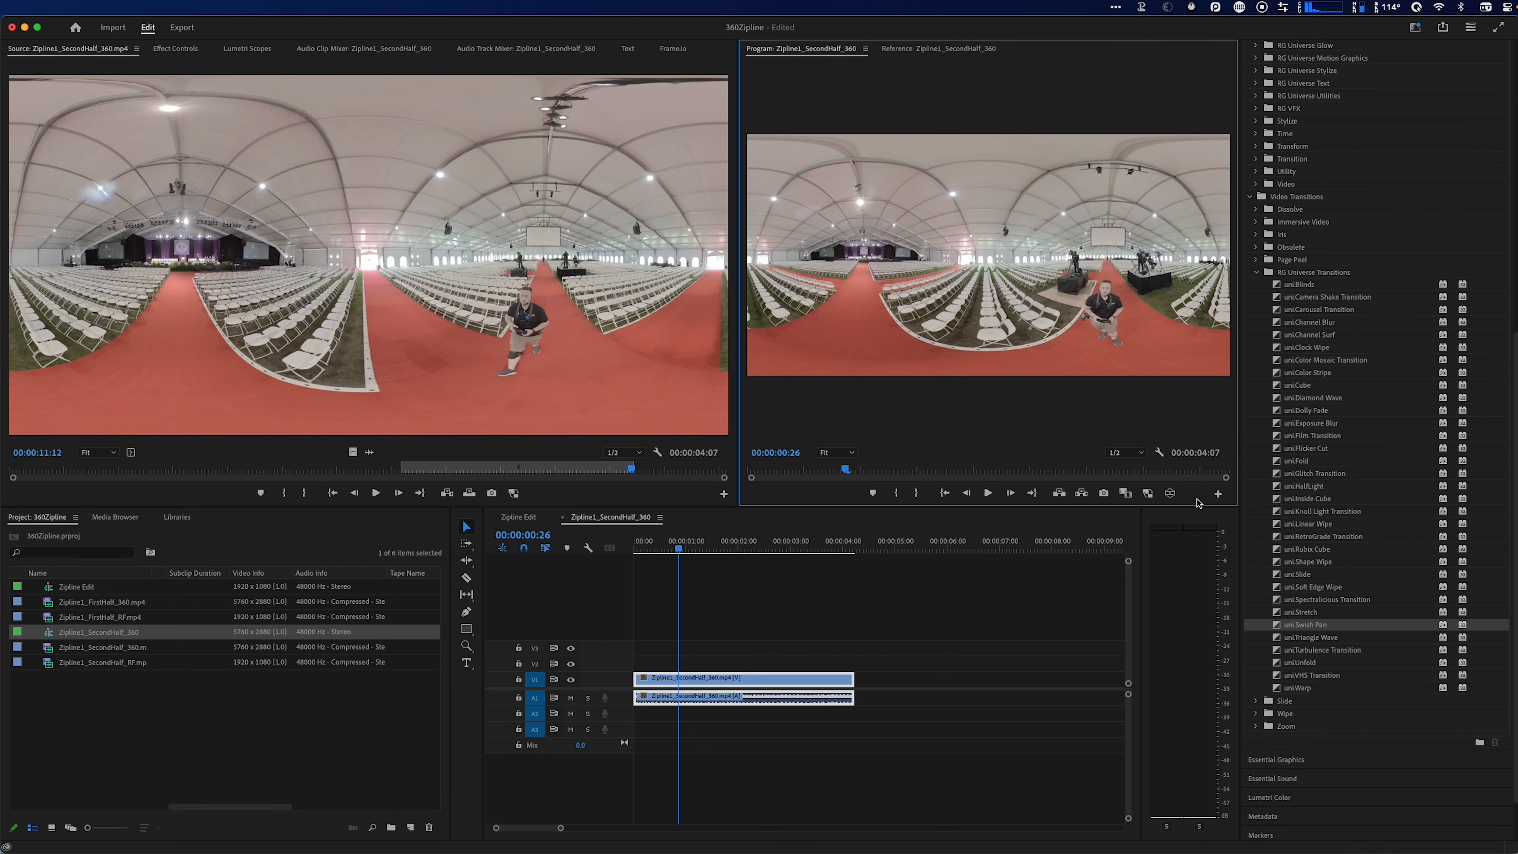
- Turn on the Program monitor's VR video display, look around the 360 view up to 00:00:02:25, and turn it off
click(1170, 493)
mouse_move(900, 264)
mouse_down()
mouse_move(1185, 210)
mouse_move(877, 244)
mouse_up()
drag(1039, 307, 444, 347)
drag(1020, 234, 1406, 350)
drag(932, 248, 505, 156)
drag(1008, 208, 1023, 277)
drag(853, 467, 1068, 471)
drag(1106, 261, 850, 195)
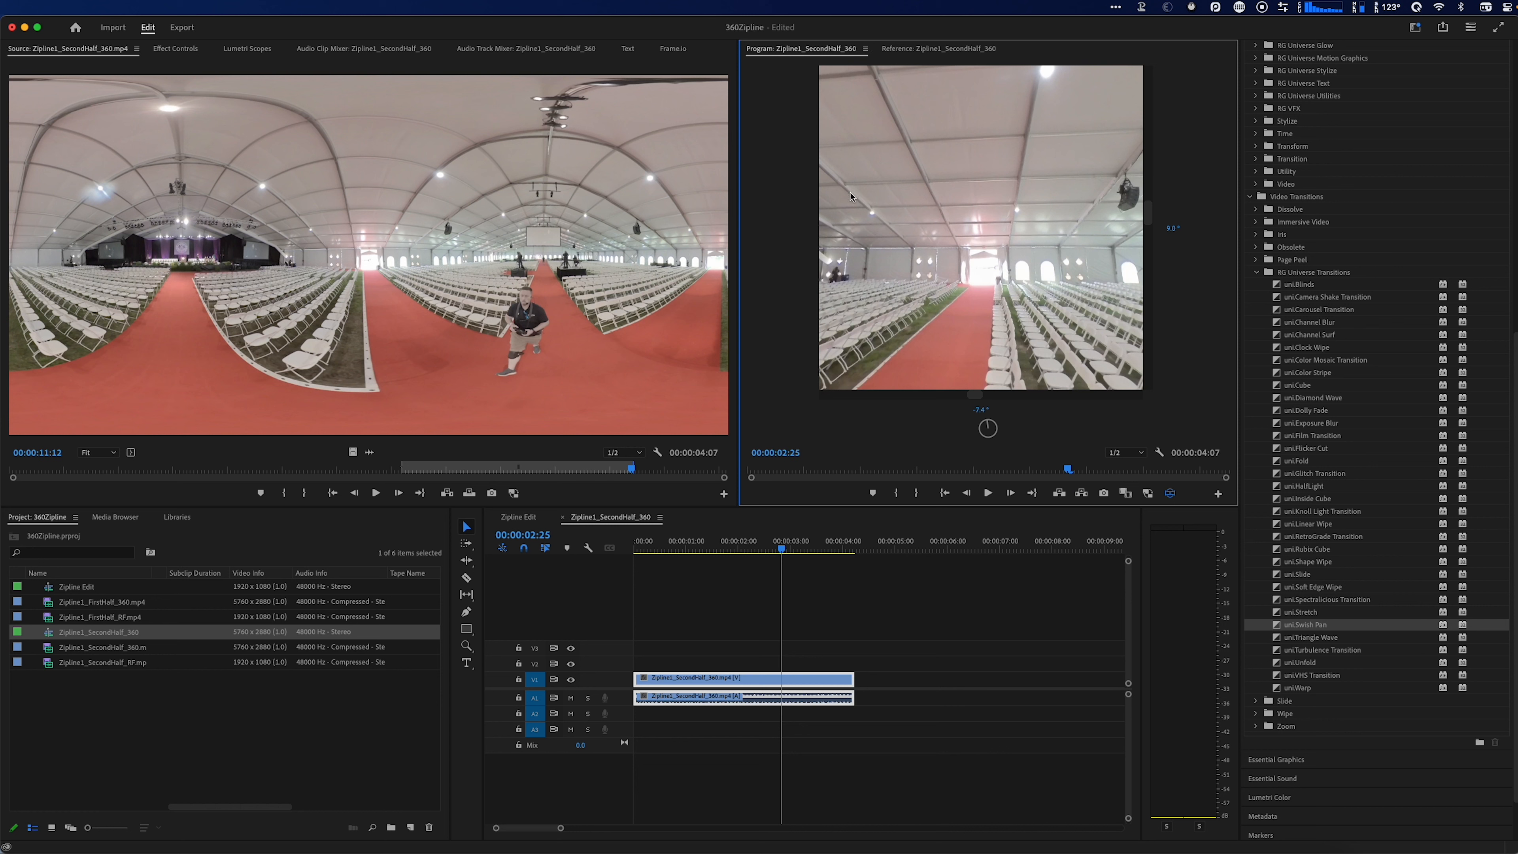
mouse_move(1173, 231)
mouse_down()
mouse_move(1124, 145)
mouse_move(1226, 253)
mouse_move(1182, 337)
mouse_move(418, 294)
mouse_move(1503, 236)
mouse_move(1173, 240)
mouse_up()
drag(940, 277, 1110, 266)
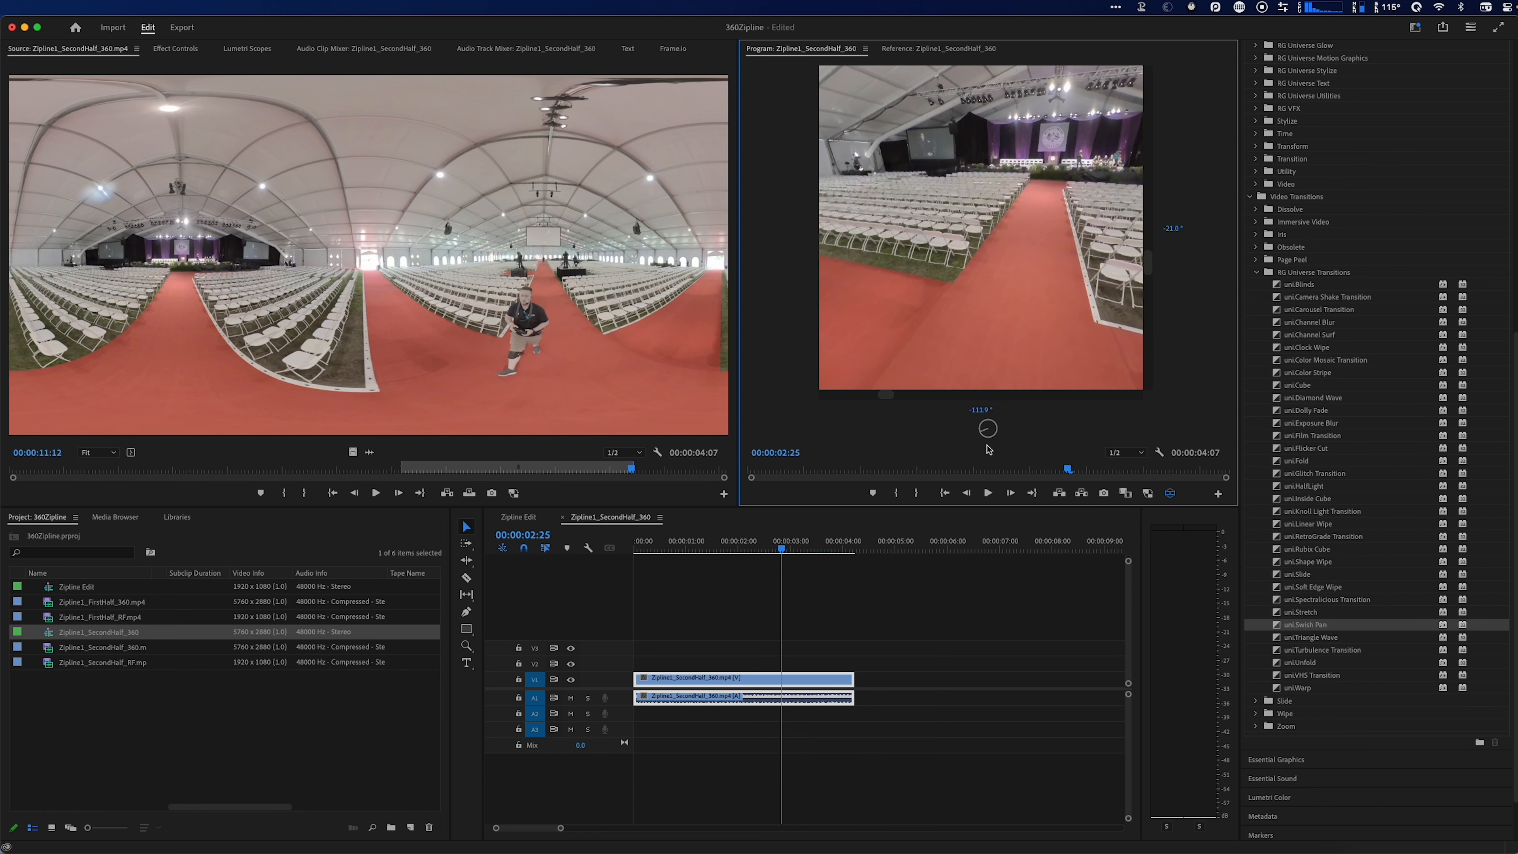
click(1170, 495)
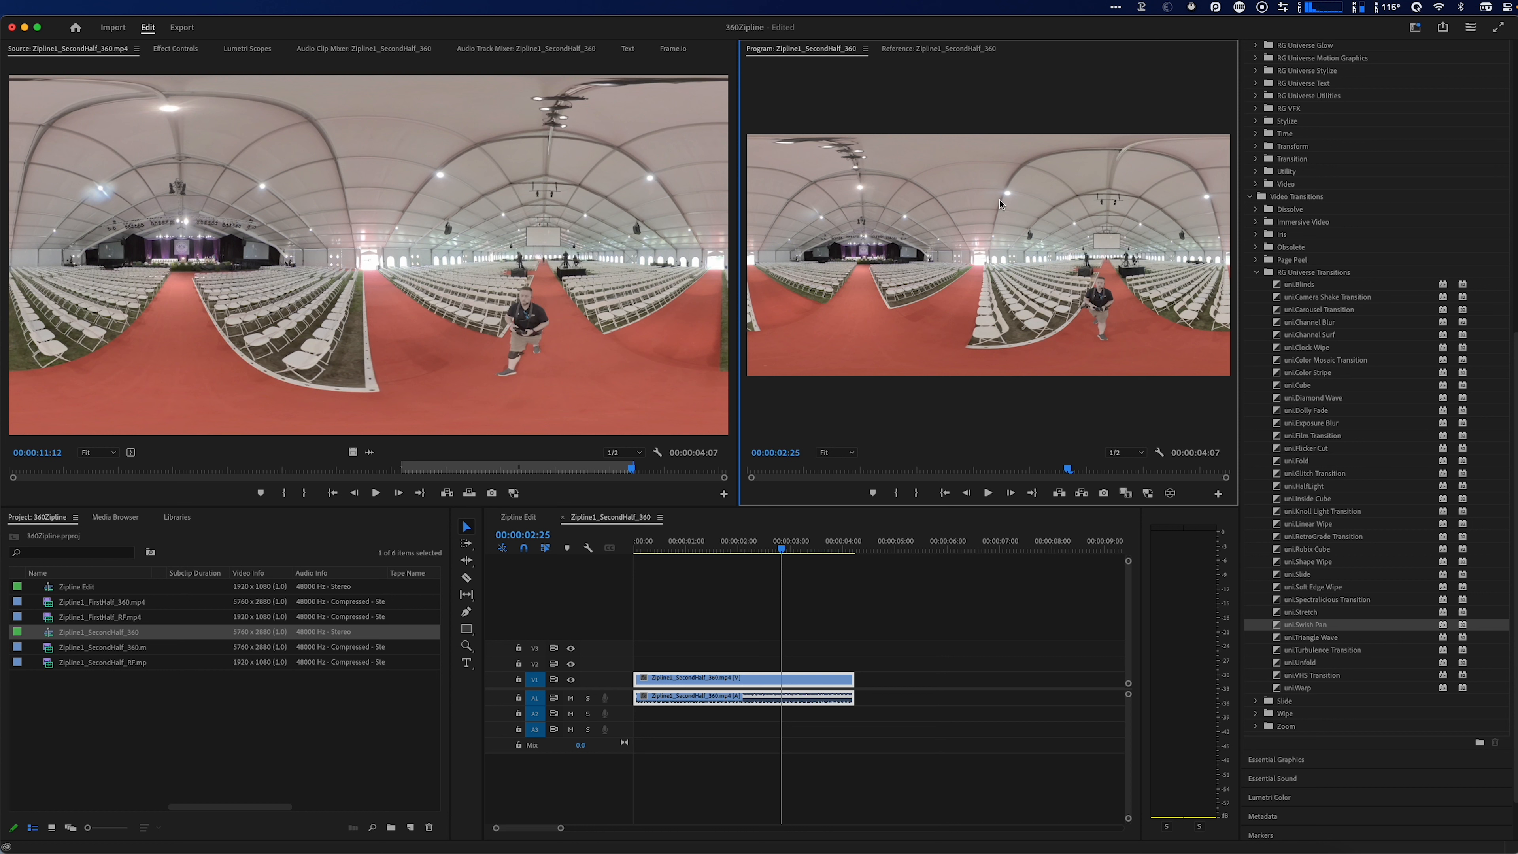
- Open the export settings for the Zipline1_SecondHalf_360 sequence and look through its Effects, General, Metadata and Video options
drag(751, 543, 671, 546)
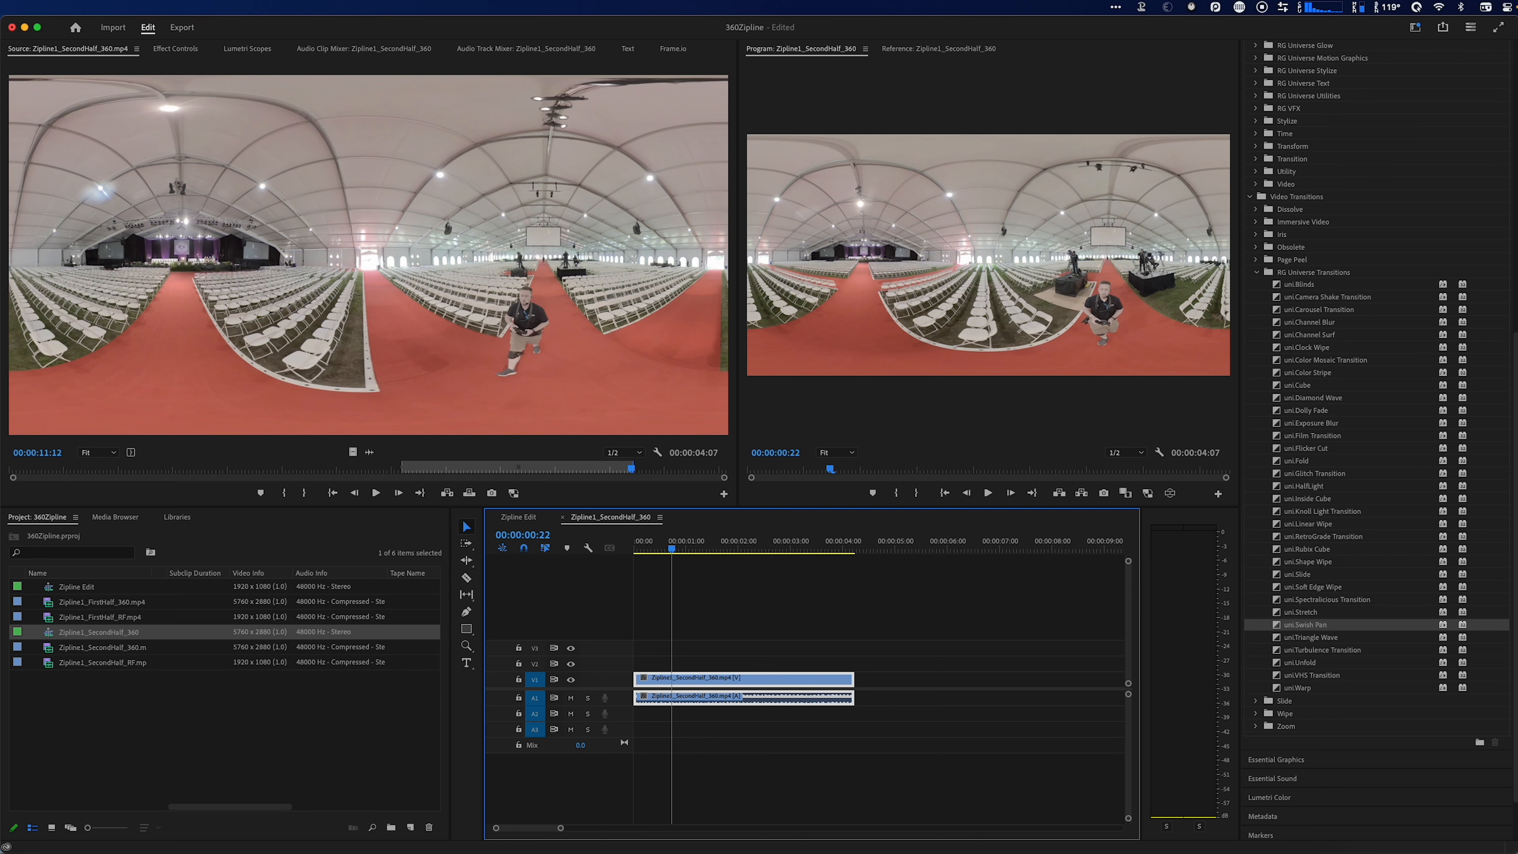
key(super+m)
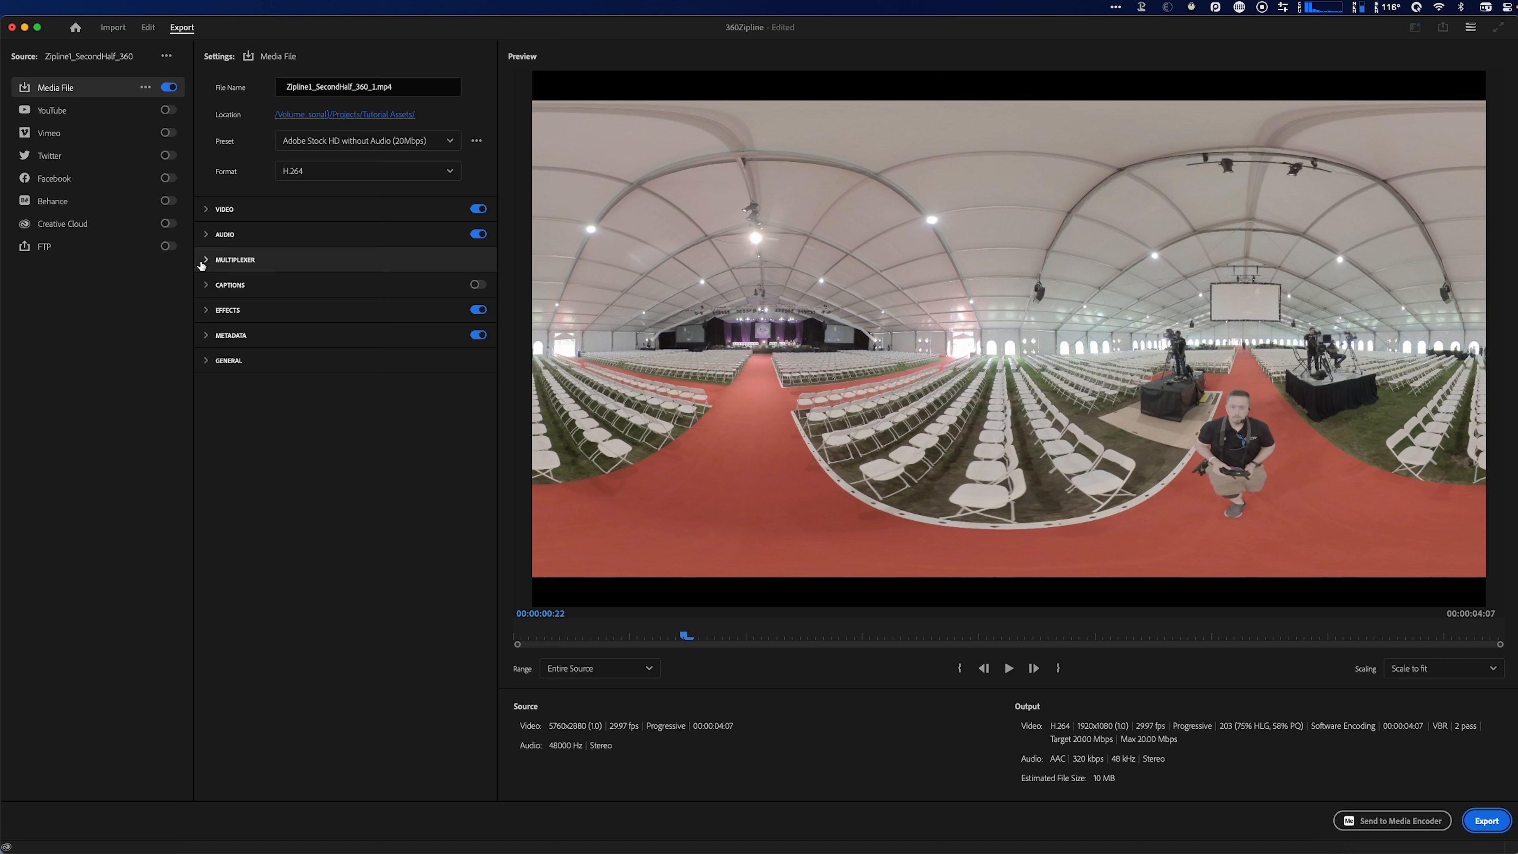
click(204, 311)
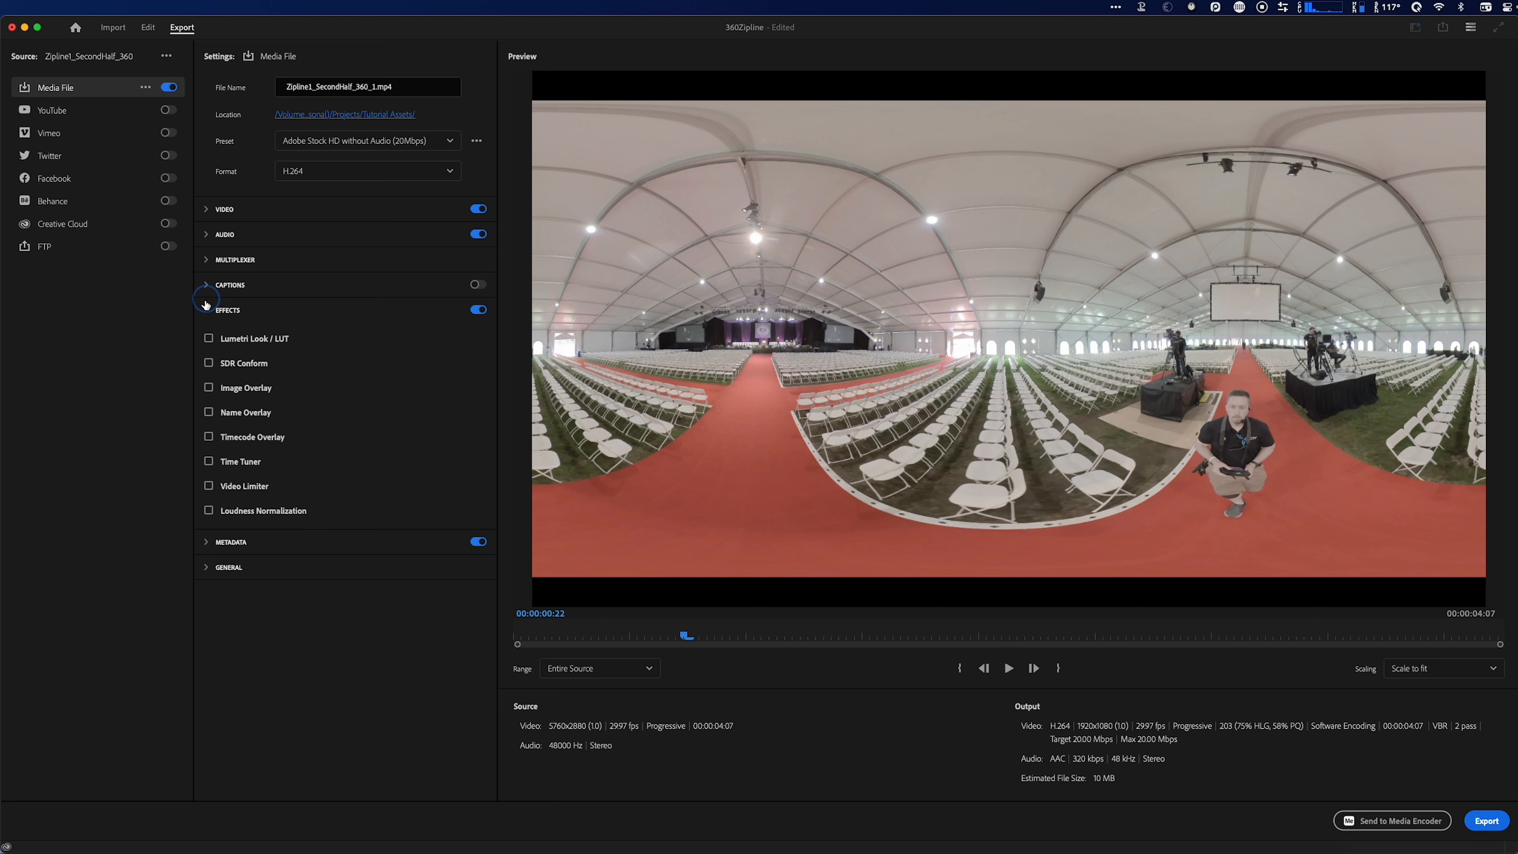
click(205, 572)
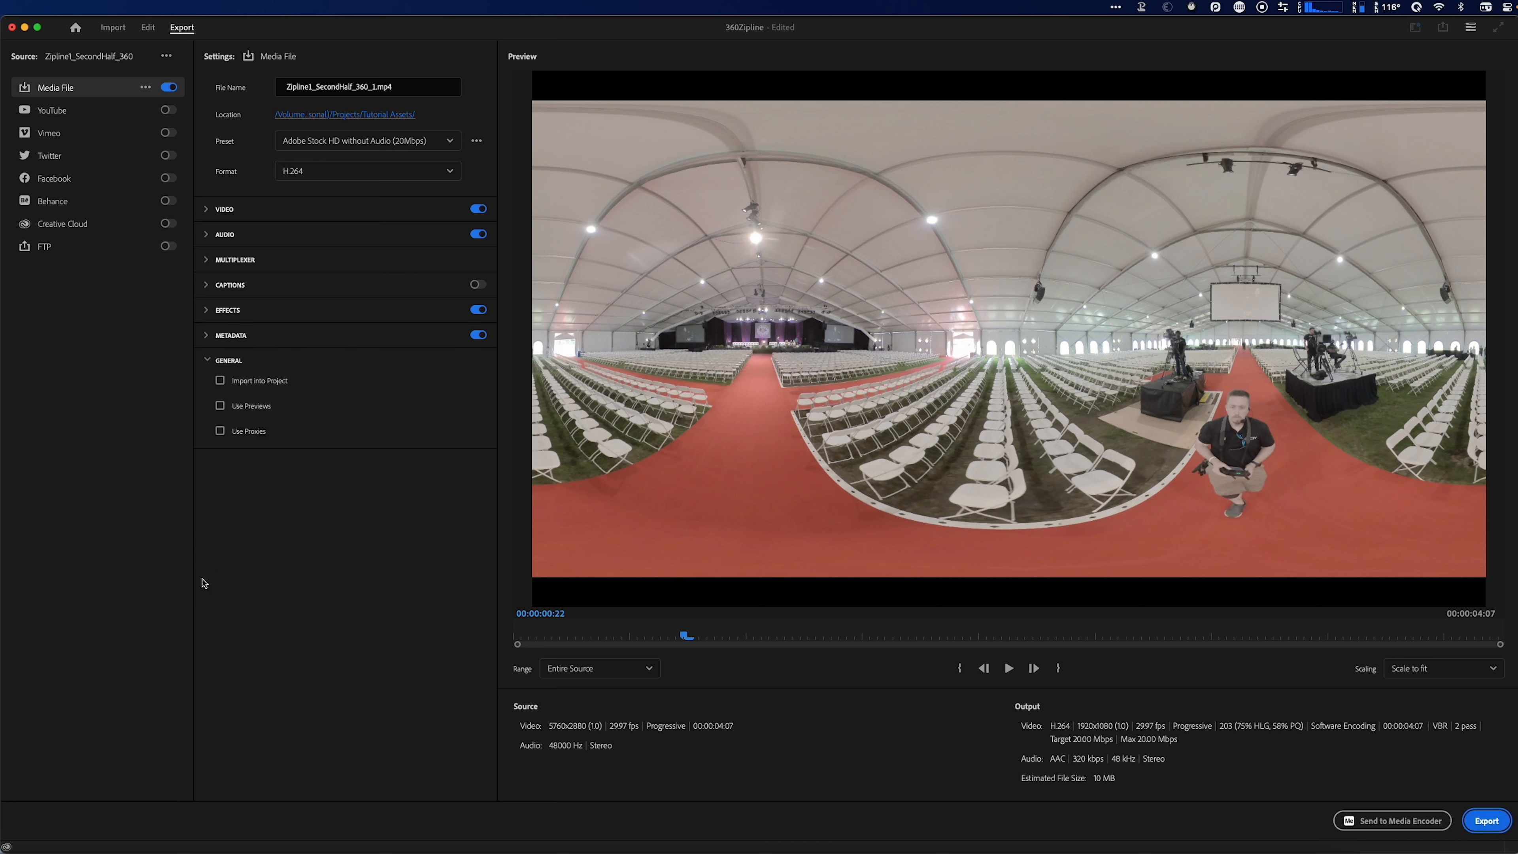
click(208, 336)
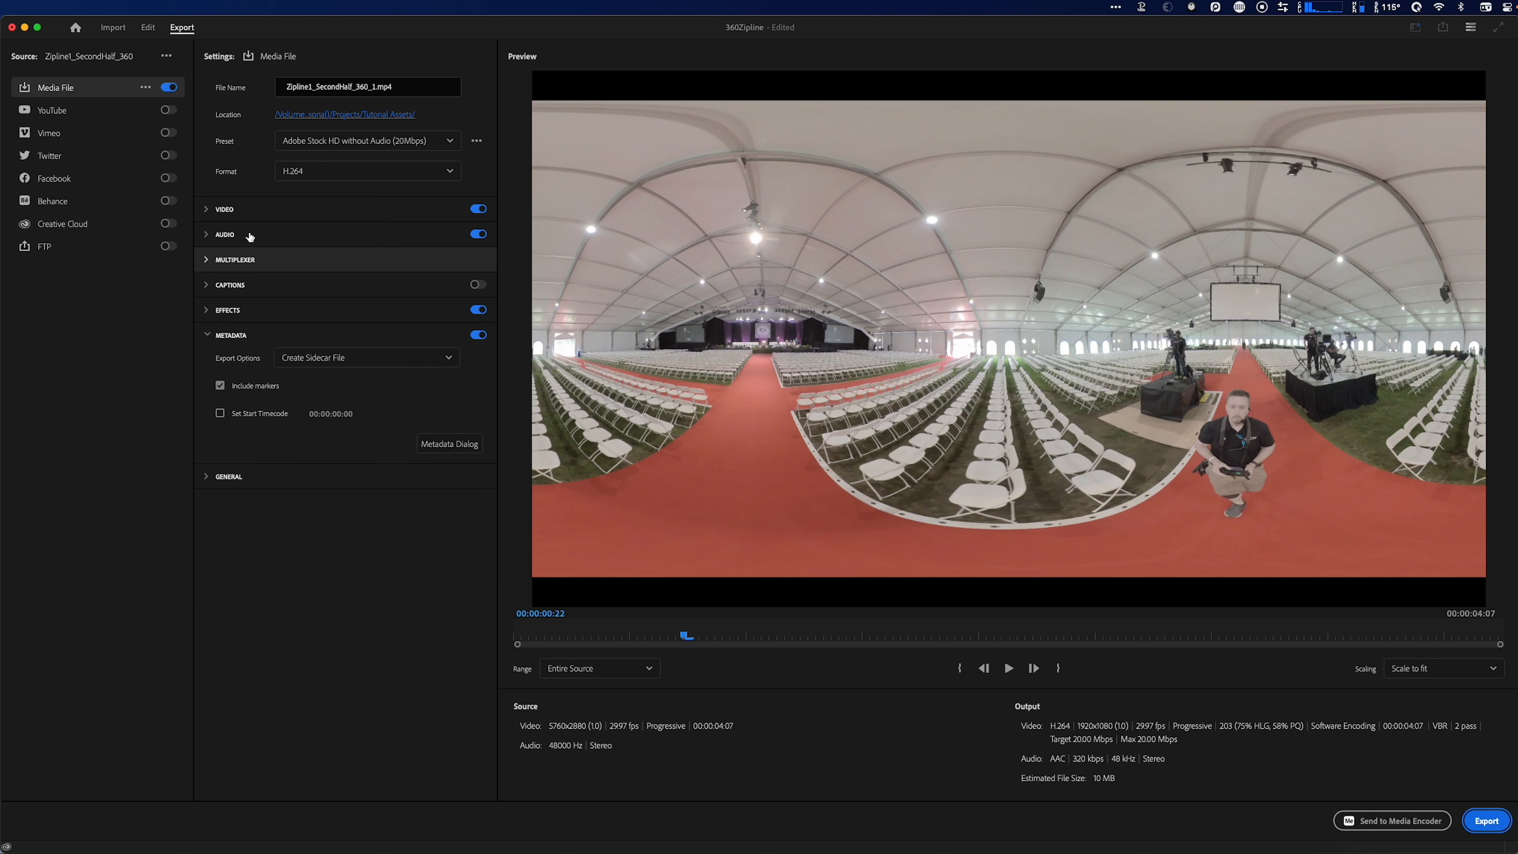
click(215, 209)
click(224, 412)
scroll(389, 482, down, 10)
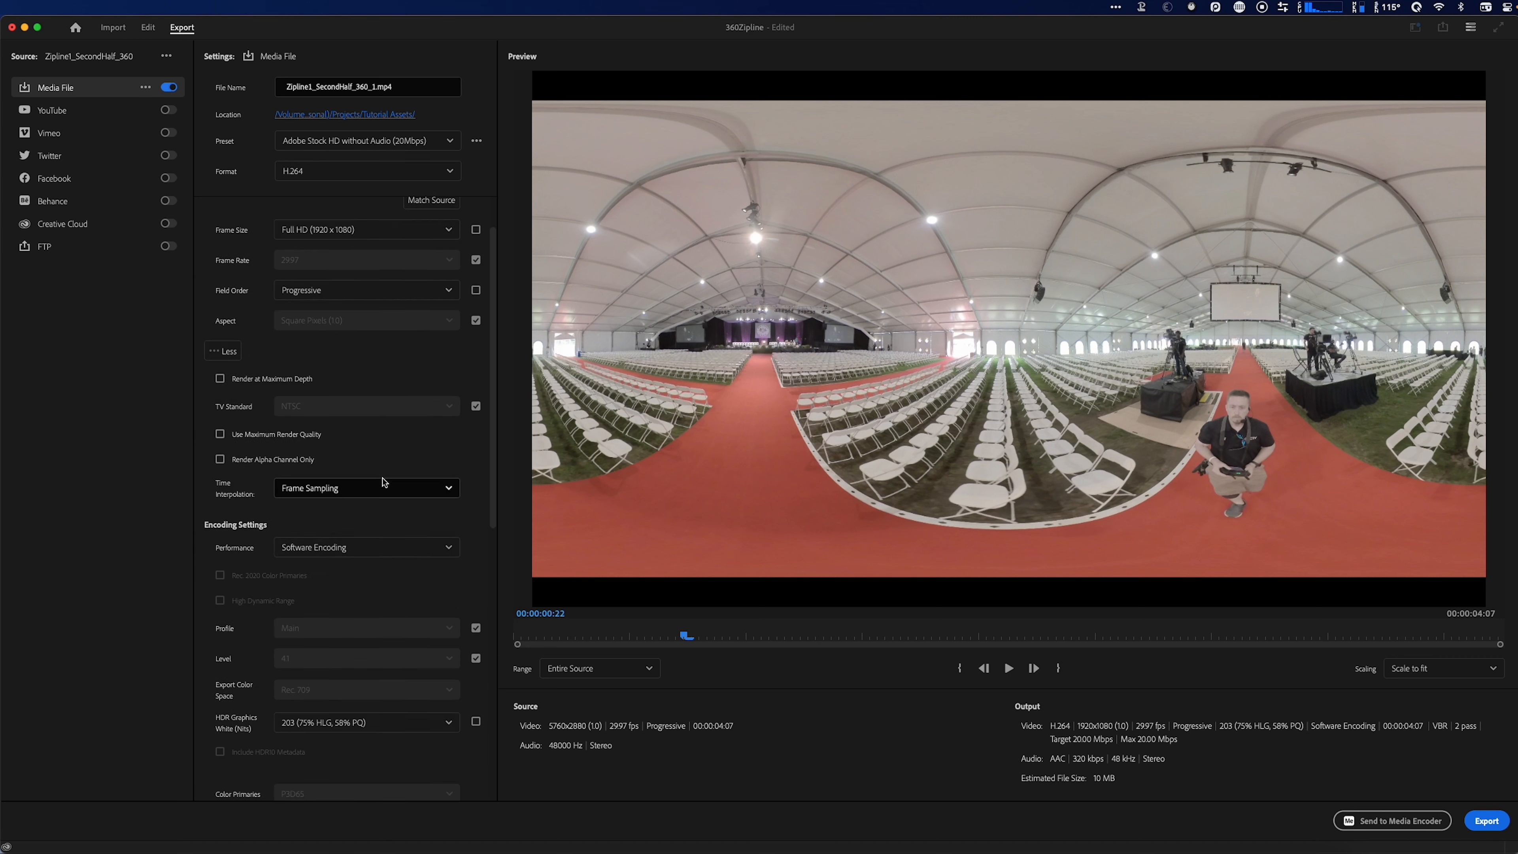
scroll(294, 412, down, 3)
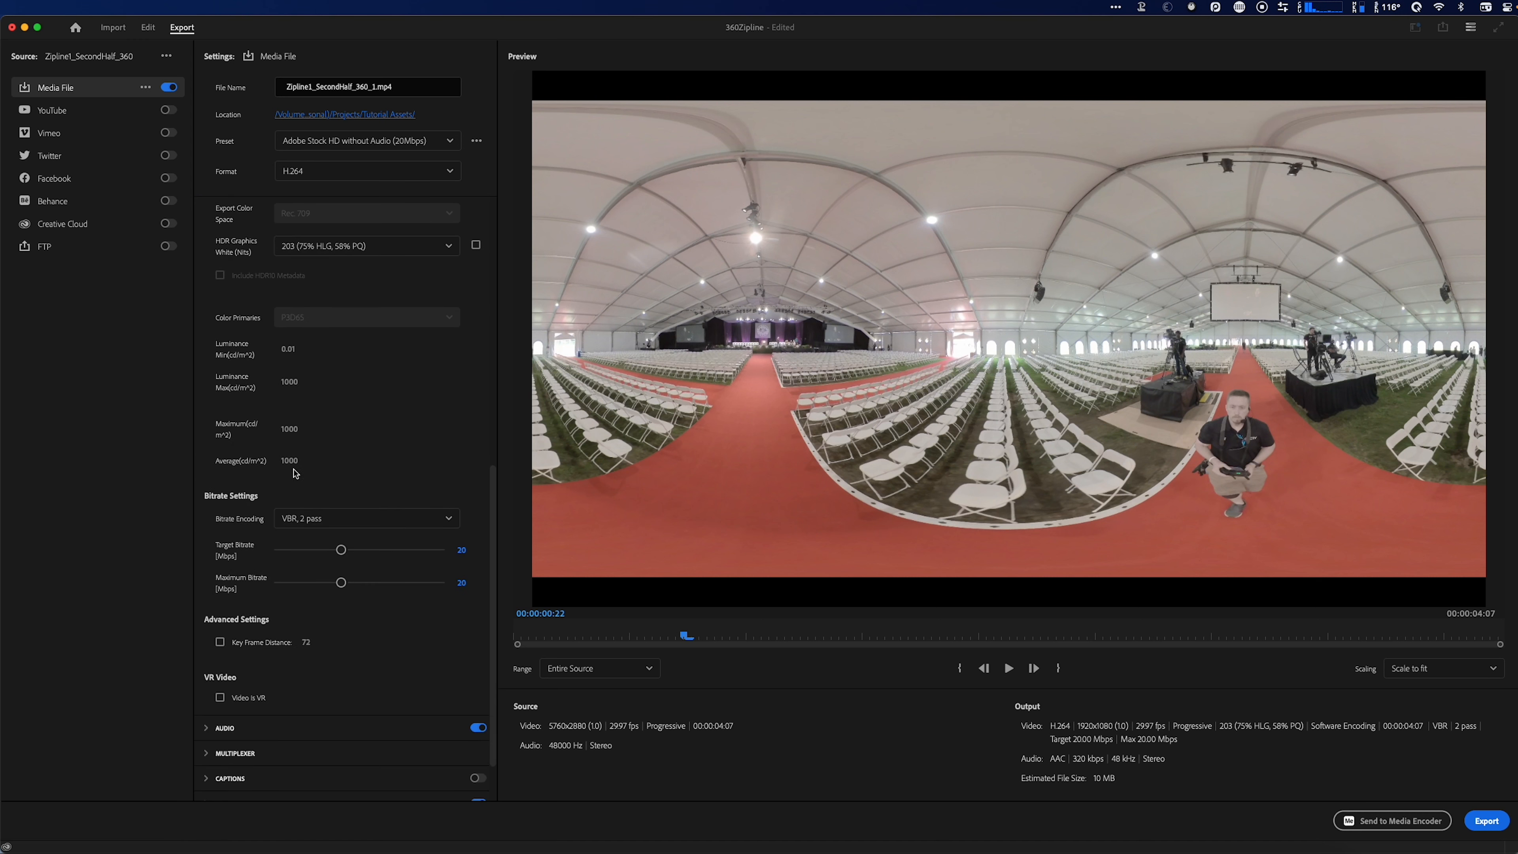
drag(493, 503, 496, 171)
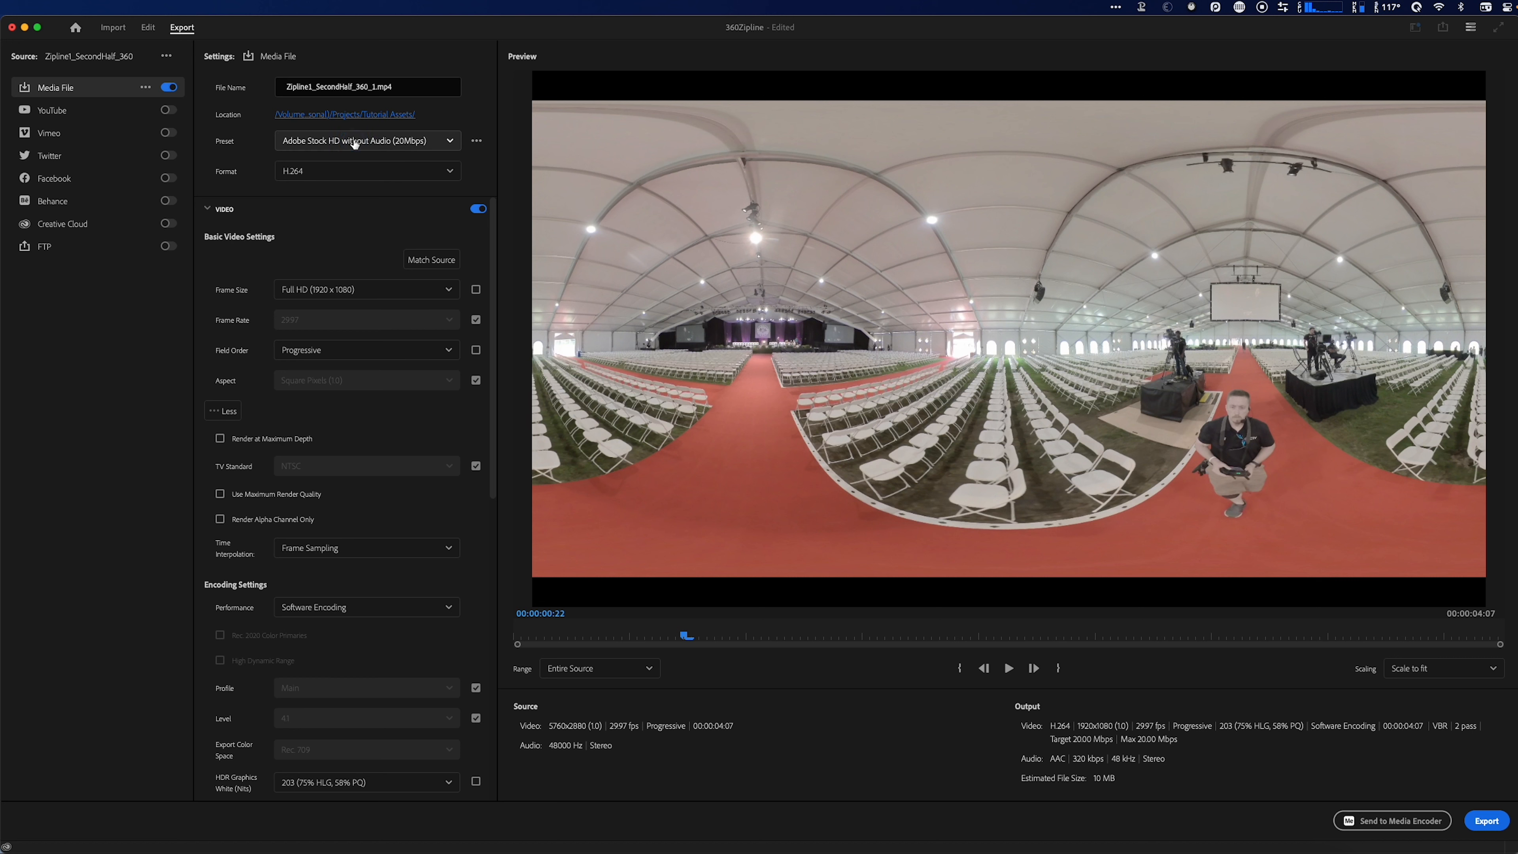
- Choose the Match Source - Adaptive Low Bitrate preset for the H.264 export
click(354, 142)
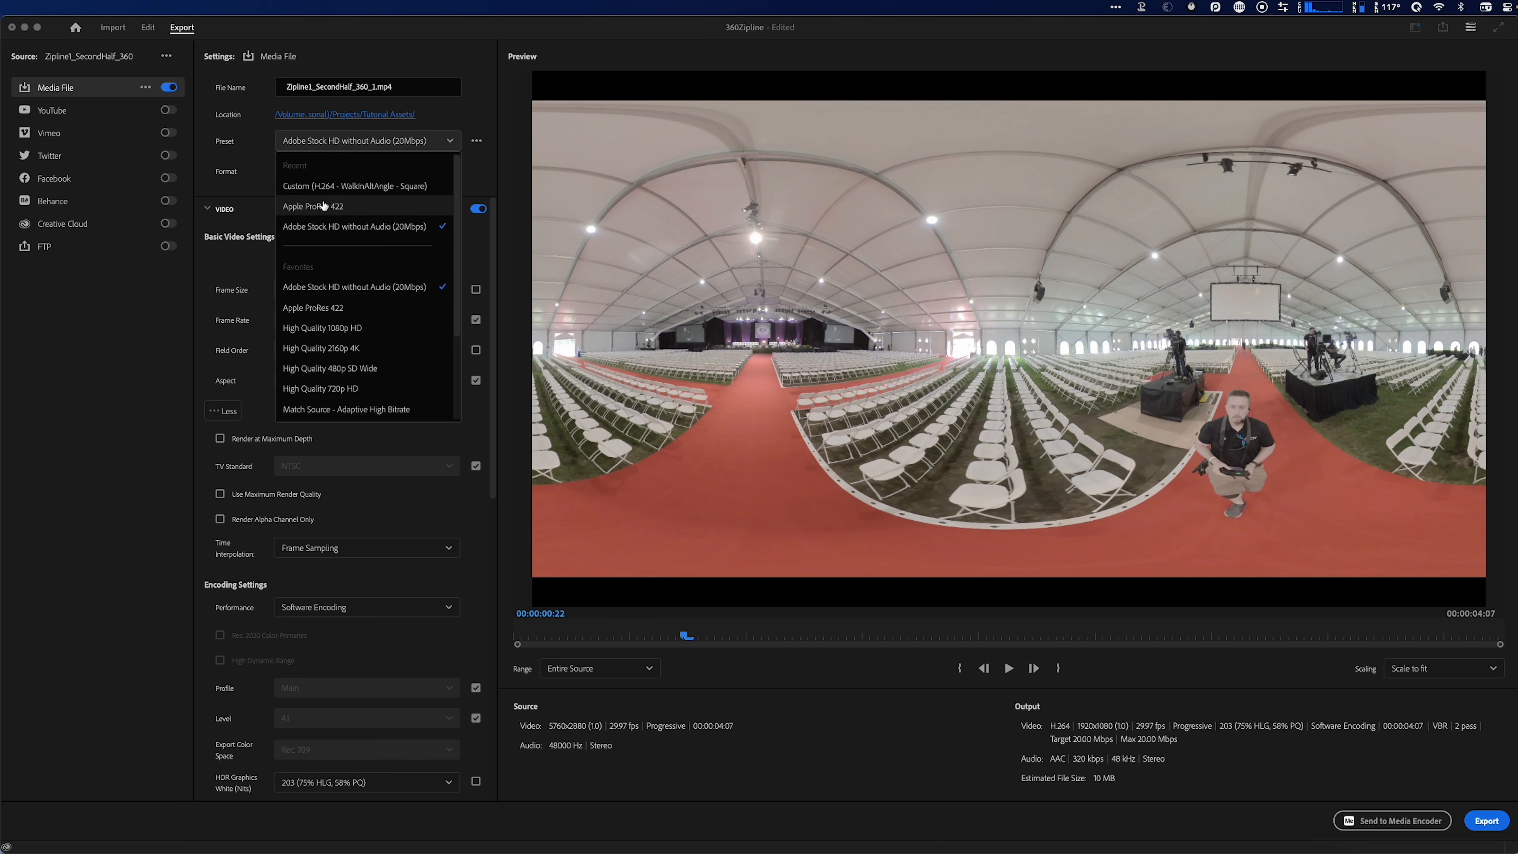
scroll(359, 406, down, 1)
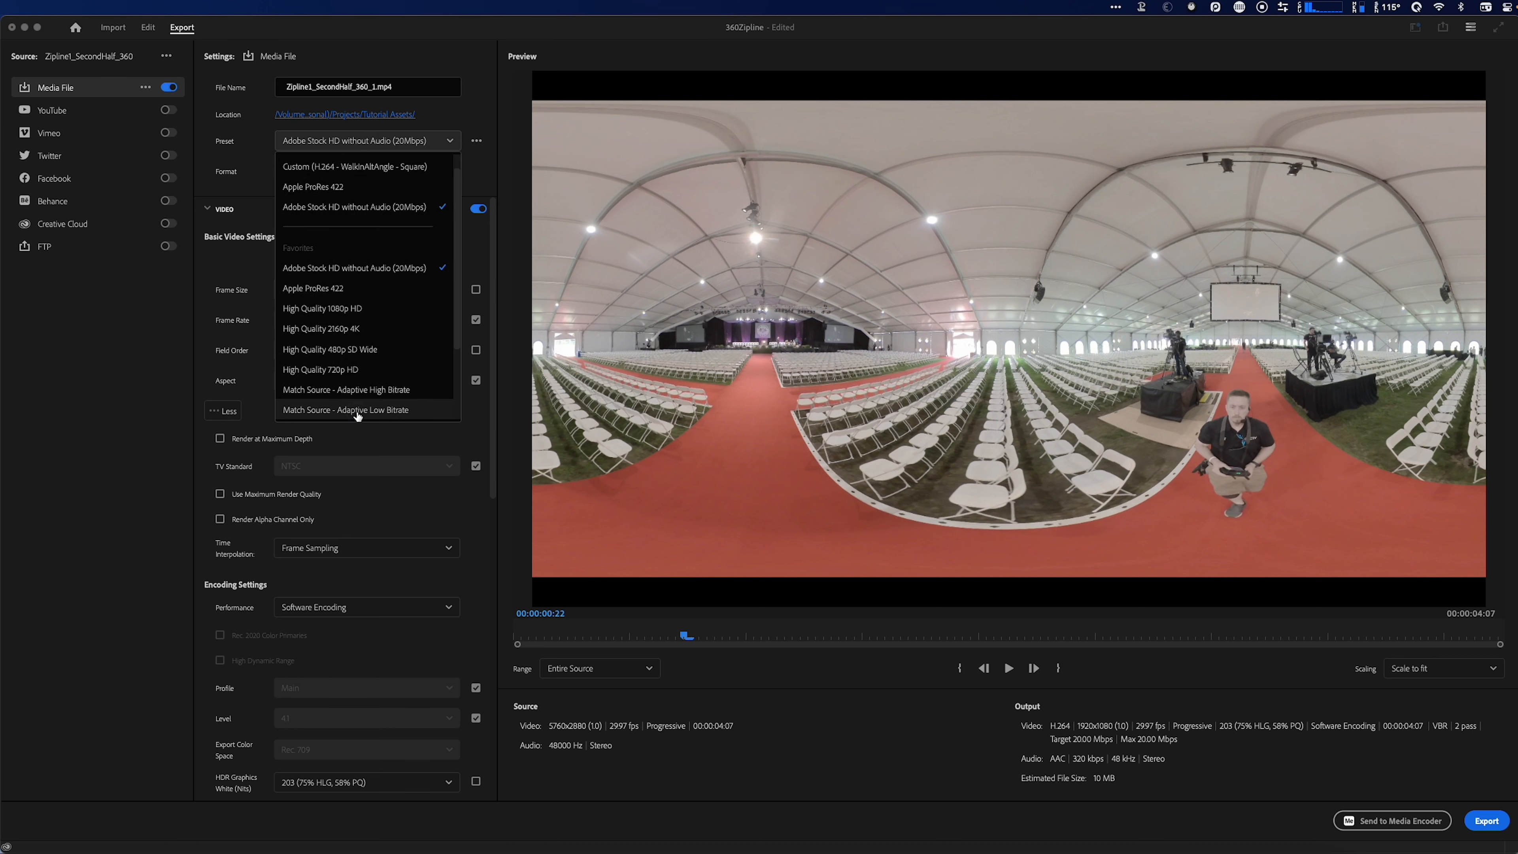
click(356, 413)
- Check the export's bitrate and VR Video settings, preview the frame at 00:00:02:25, and return to editing without exporting
scroll(201, 598, down, 10)
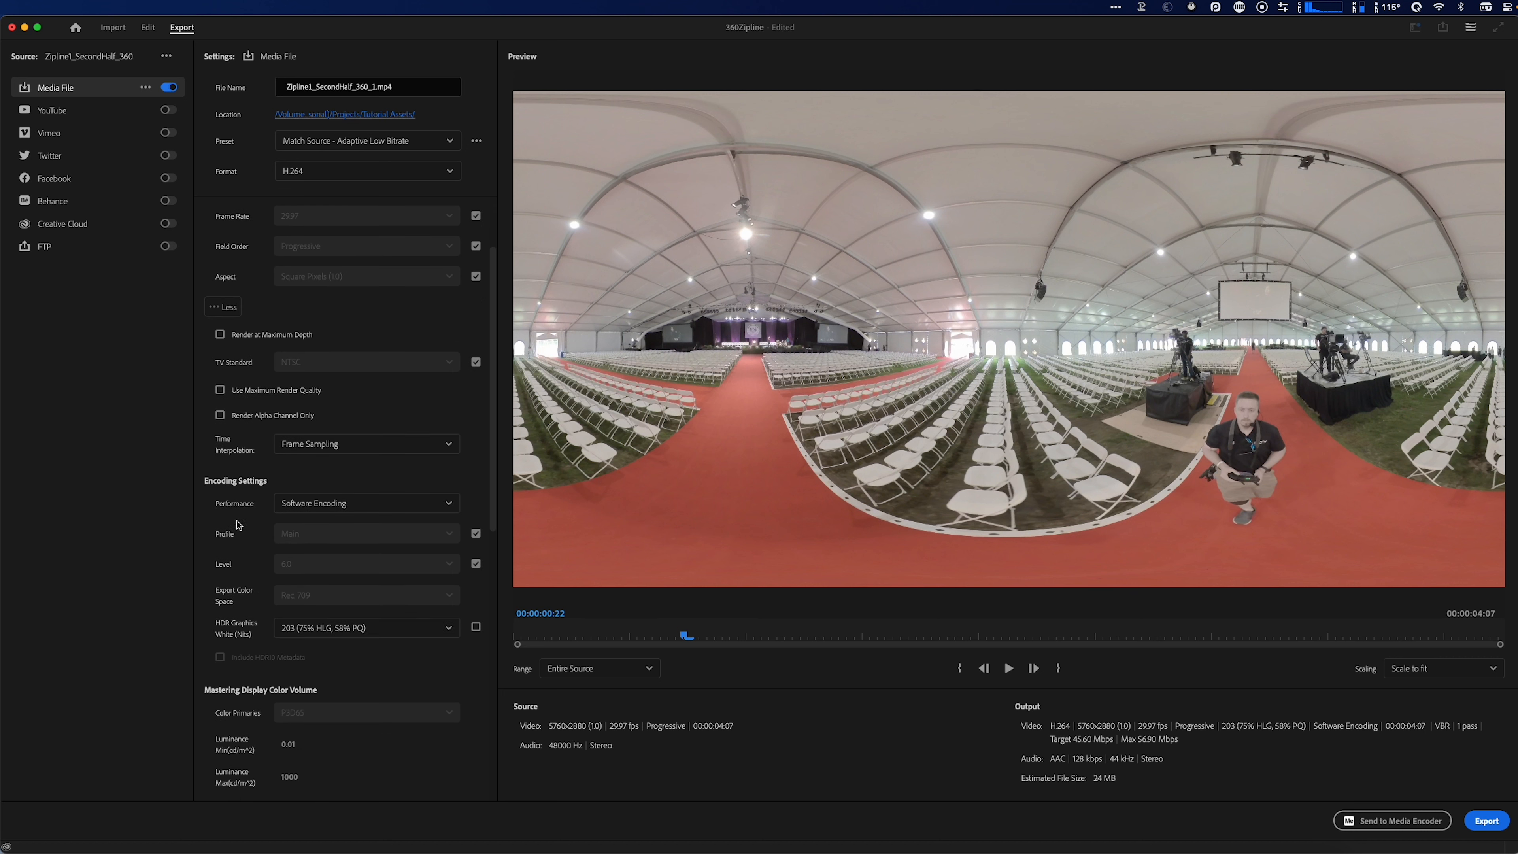
scroll(199, 601, down, 1)
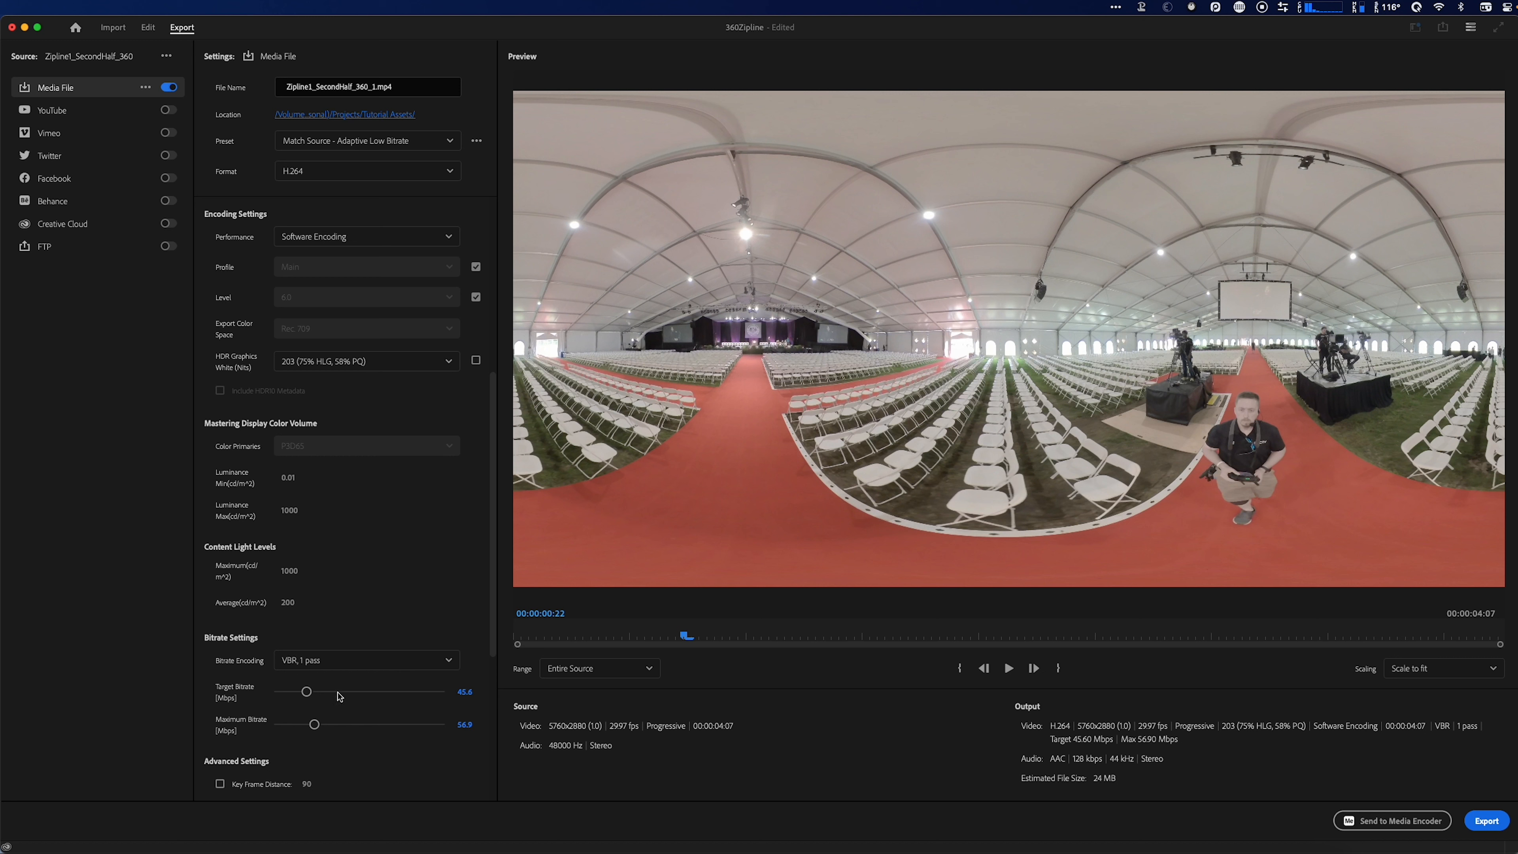
scroll(323, 538, down, 5)
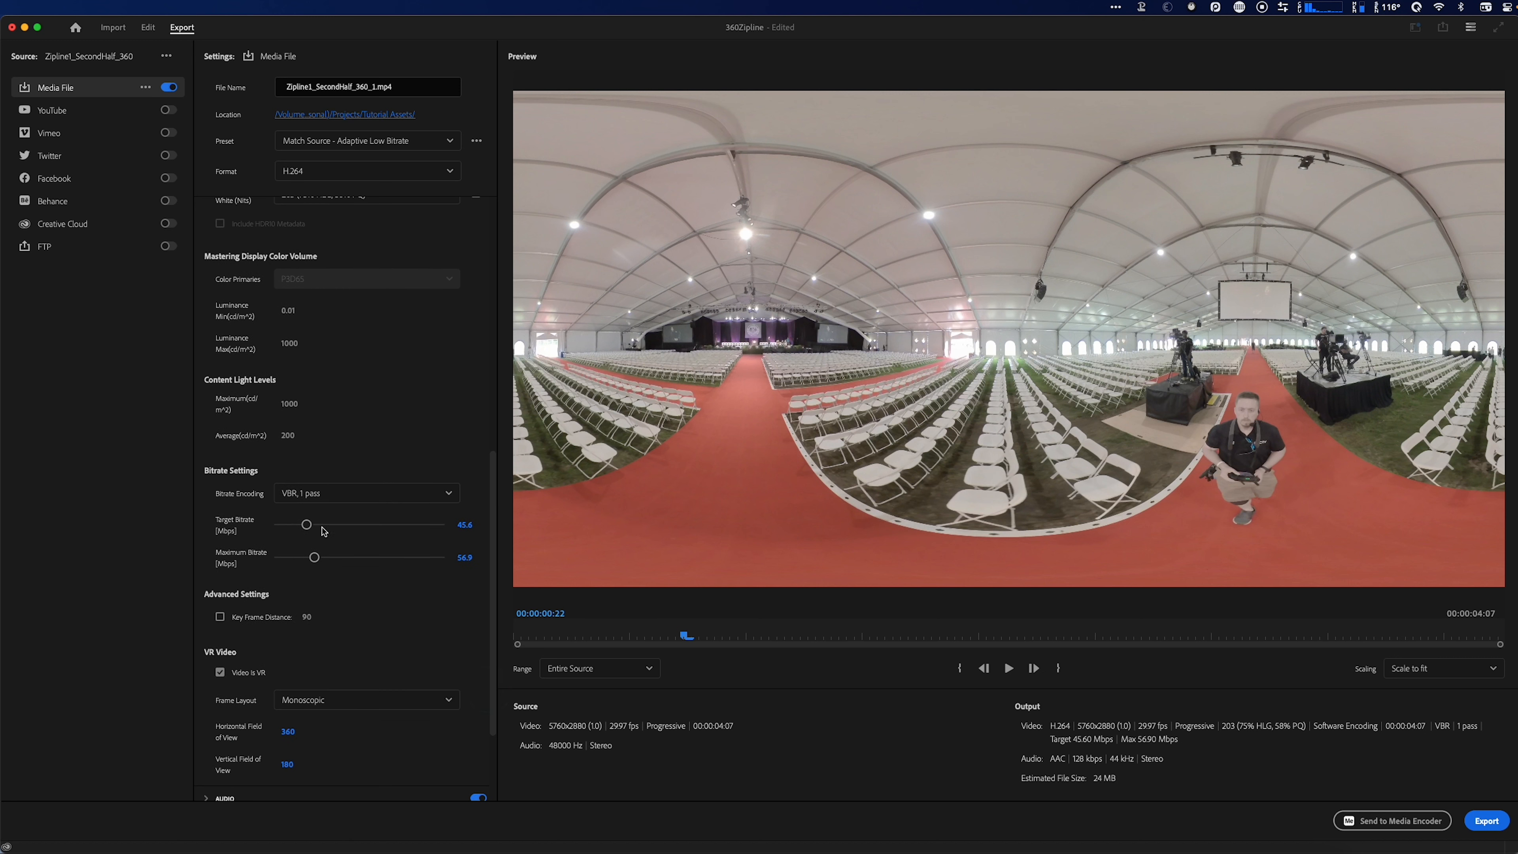
scroll(493, 607, down, 4)
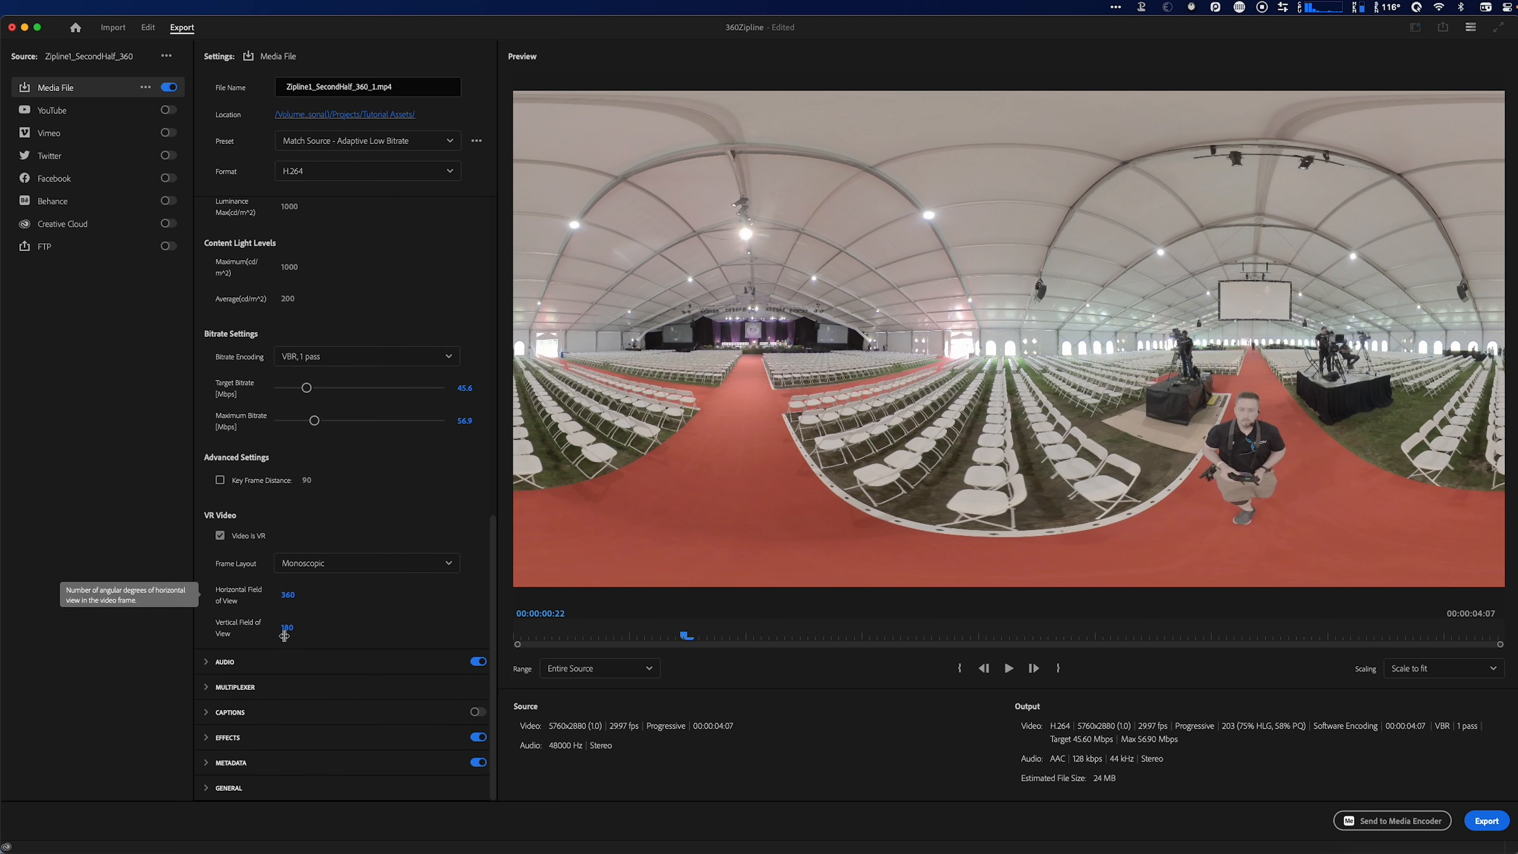
drag(689, 633, 1175, 635)
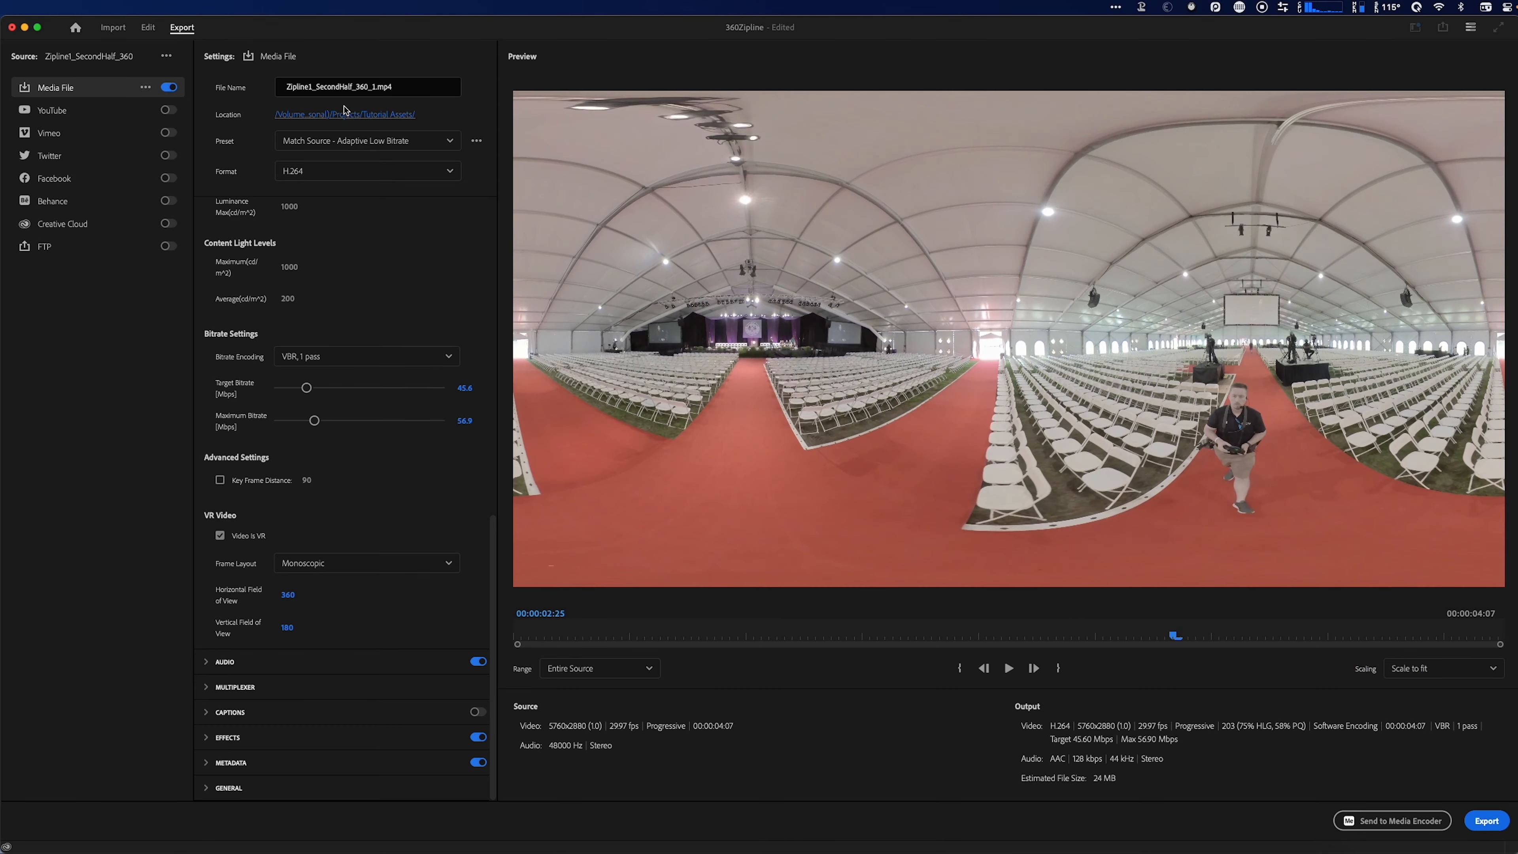
click(147, 27)
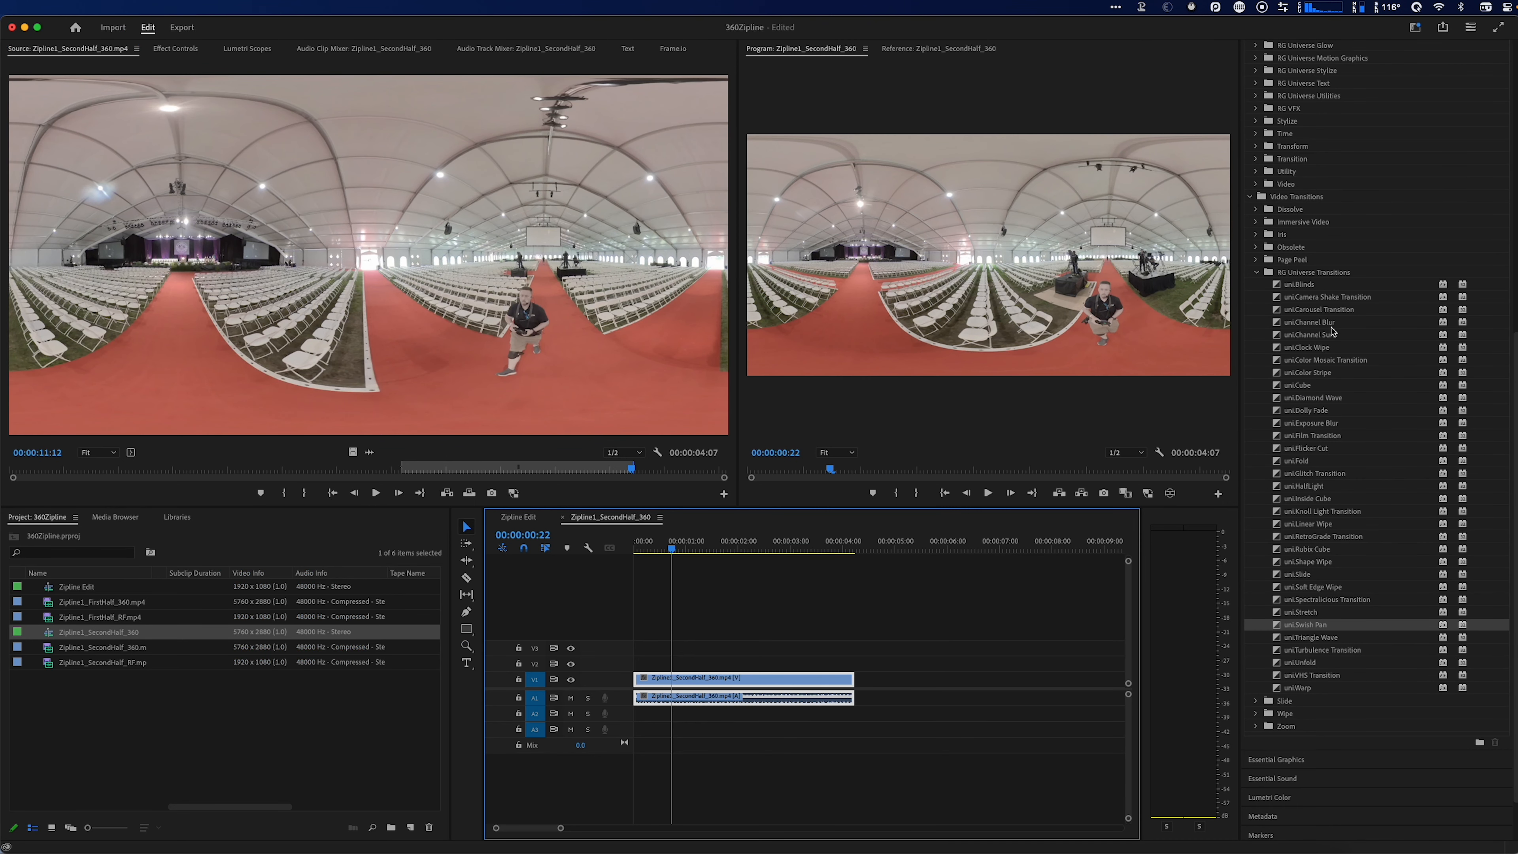
- Browse the Immersive Video and Mettle effects, with the sequence playhead moved to 00:00:01:11
scroll(1324, 329, up, 1)
click(1255, 280)
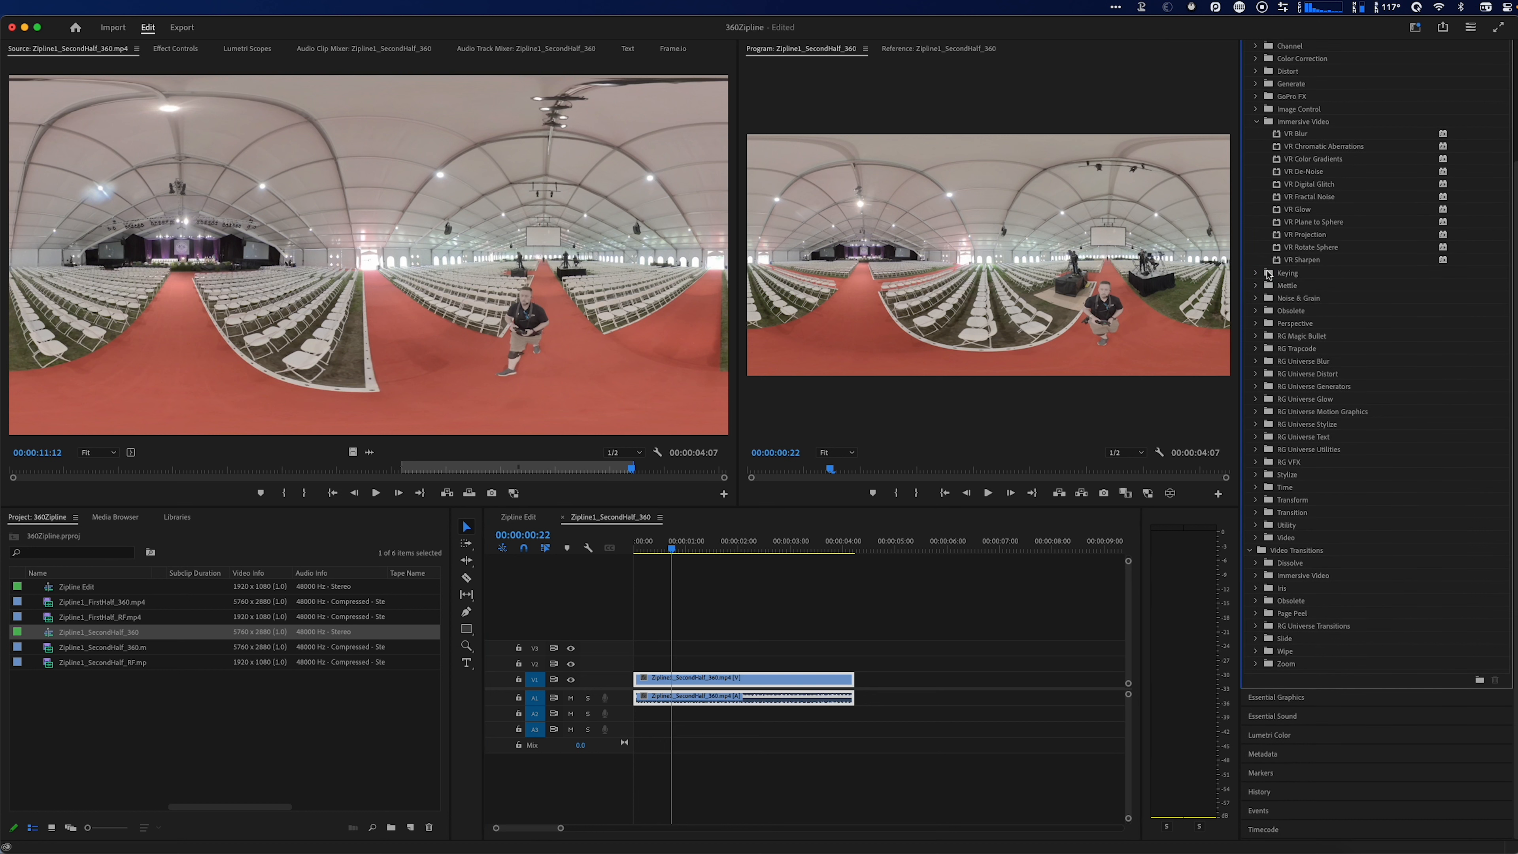
click(1314, 196)
click(1313, 221)
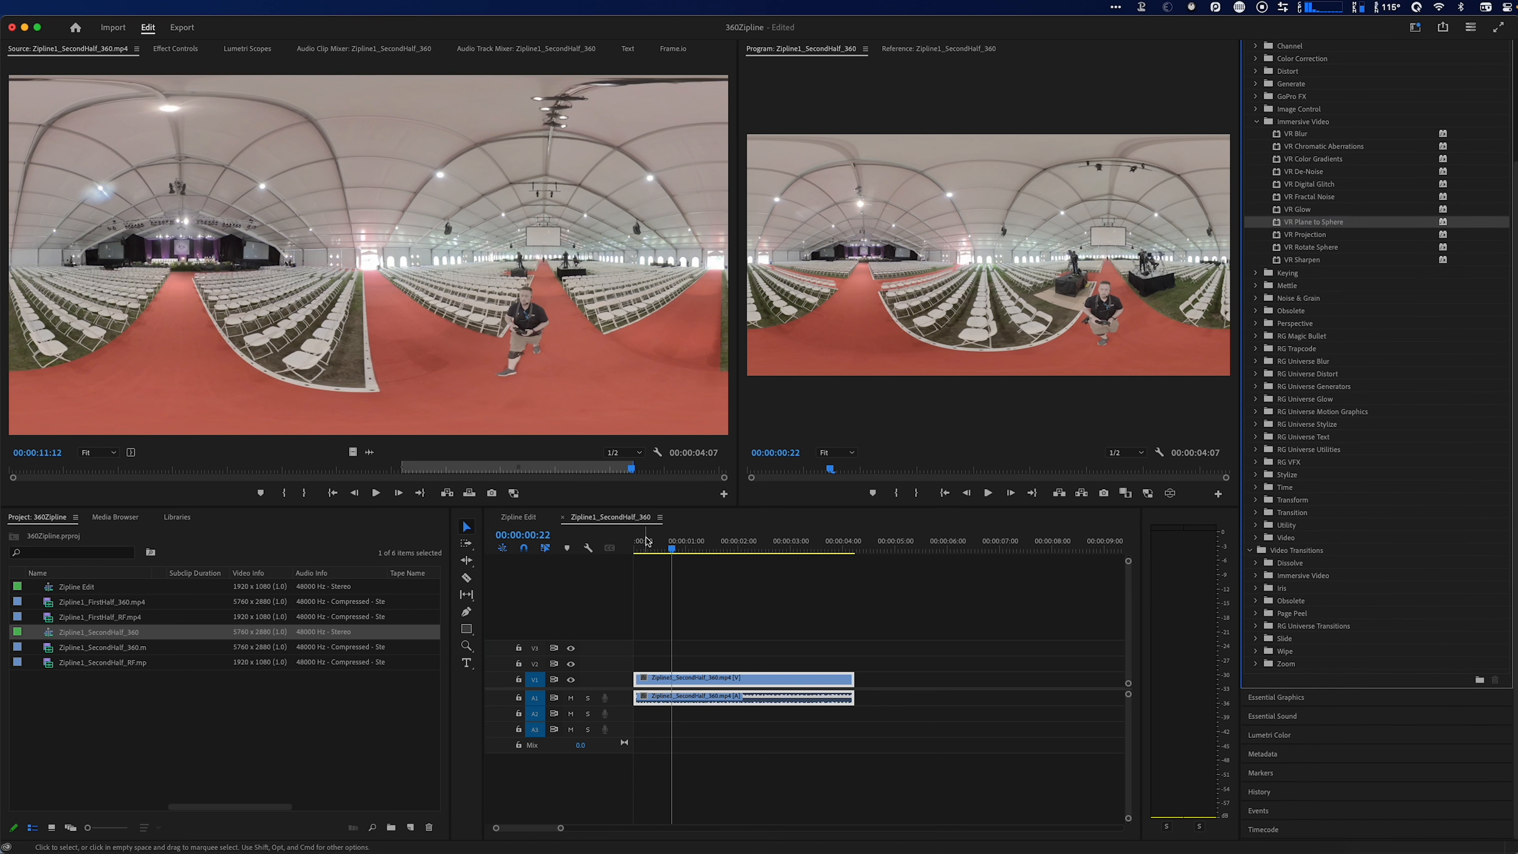
drag(673, 545, 705, 546)
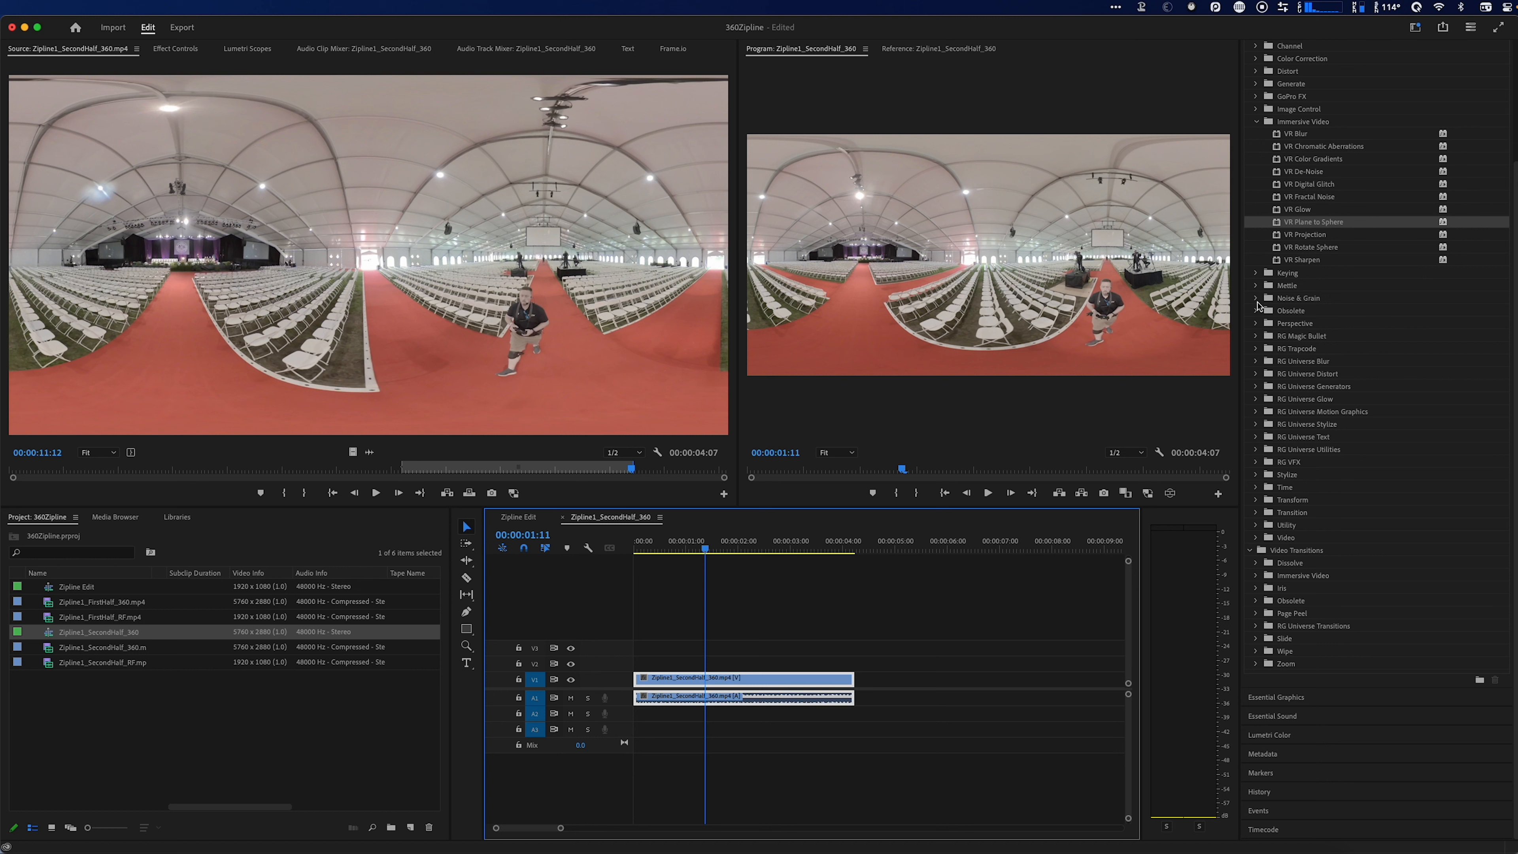
click(1255, 285)
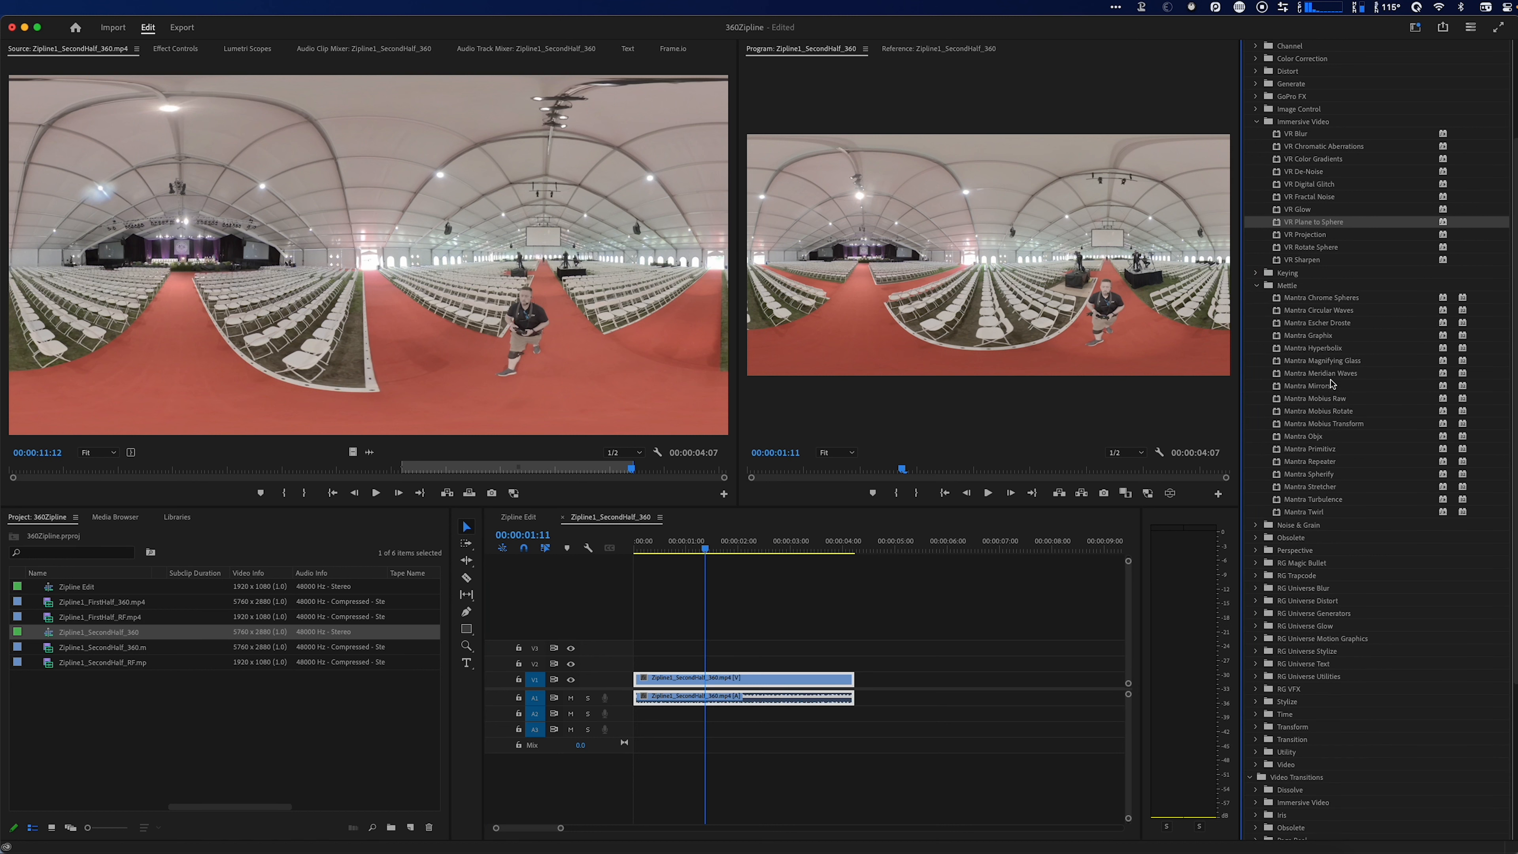
click(1317, 350)
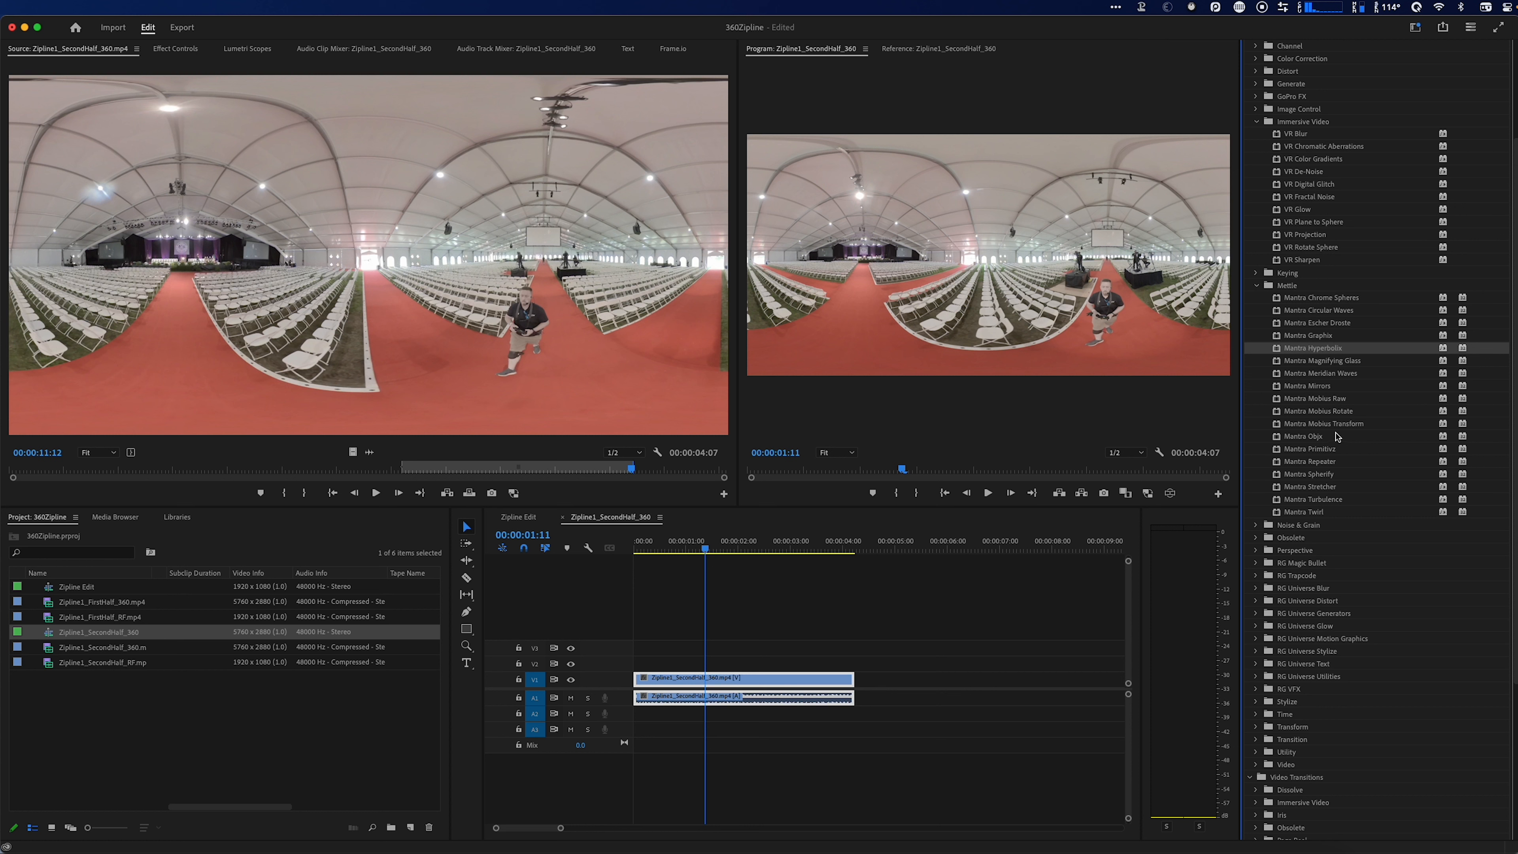
- Apply the Mantra Objx effect to the Zipline1_SecondHalf_360.mp4 clip on V1 and show its effect settings
drag(1306, 437, 742, 680)
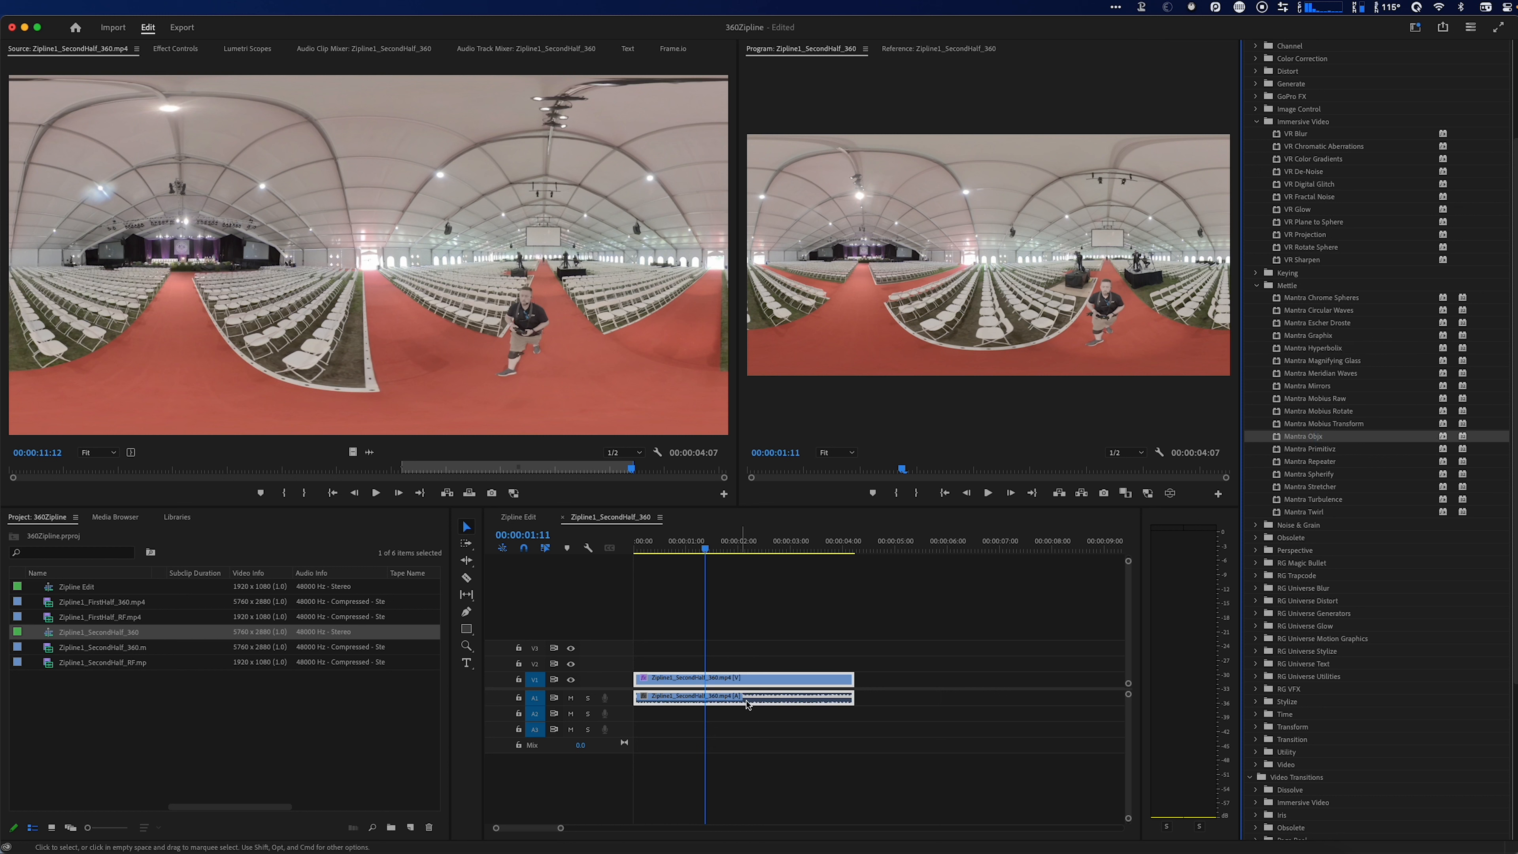
click(180, 49)
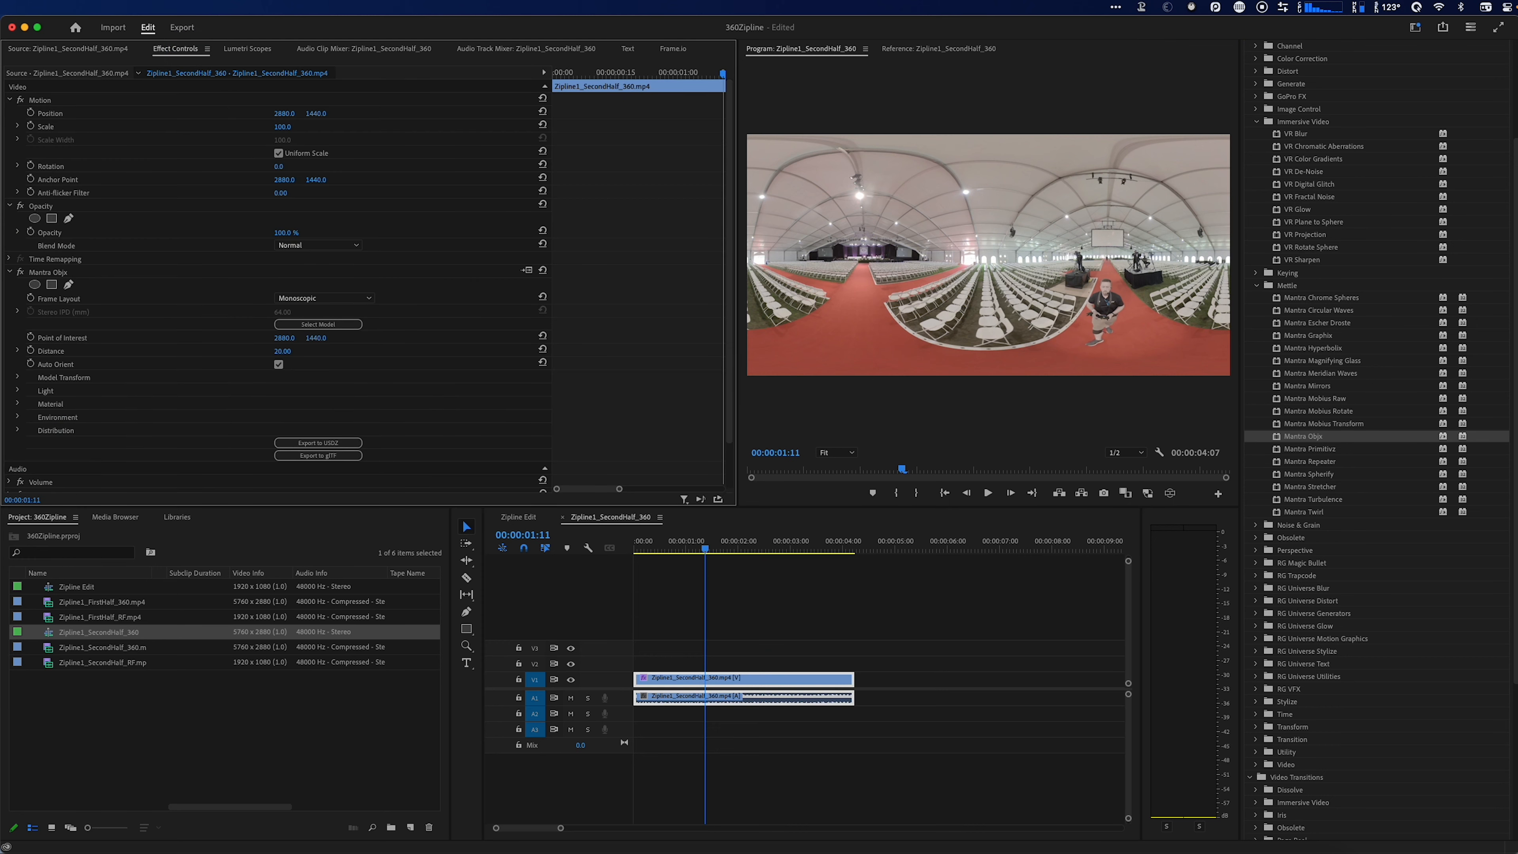
- Load OBJ.obj from the Red October model's FILE folder as the Mantra Objx model
click(346, 325)
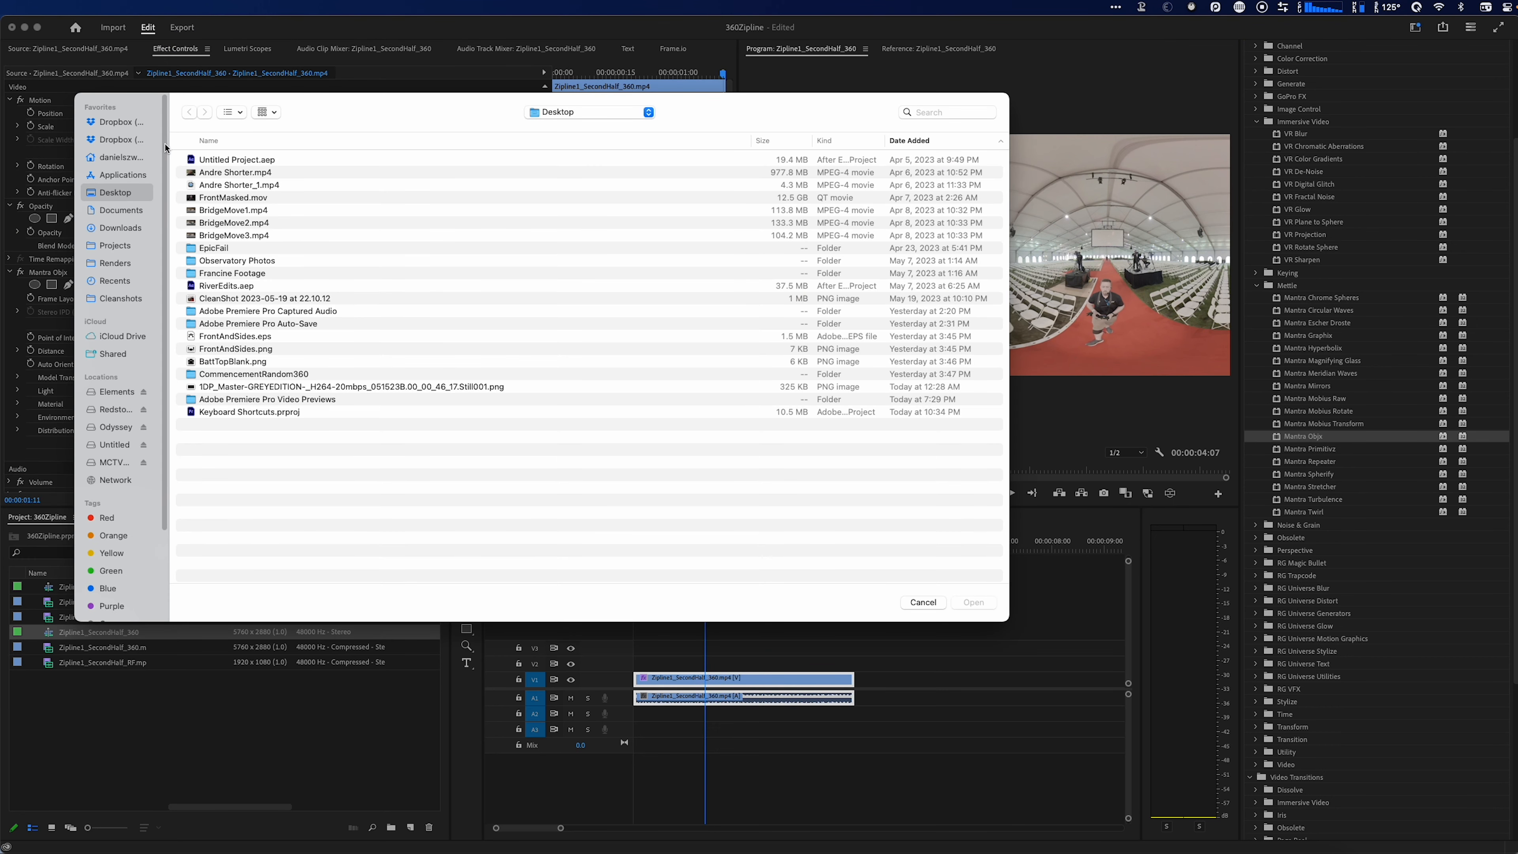
click(121, 124)
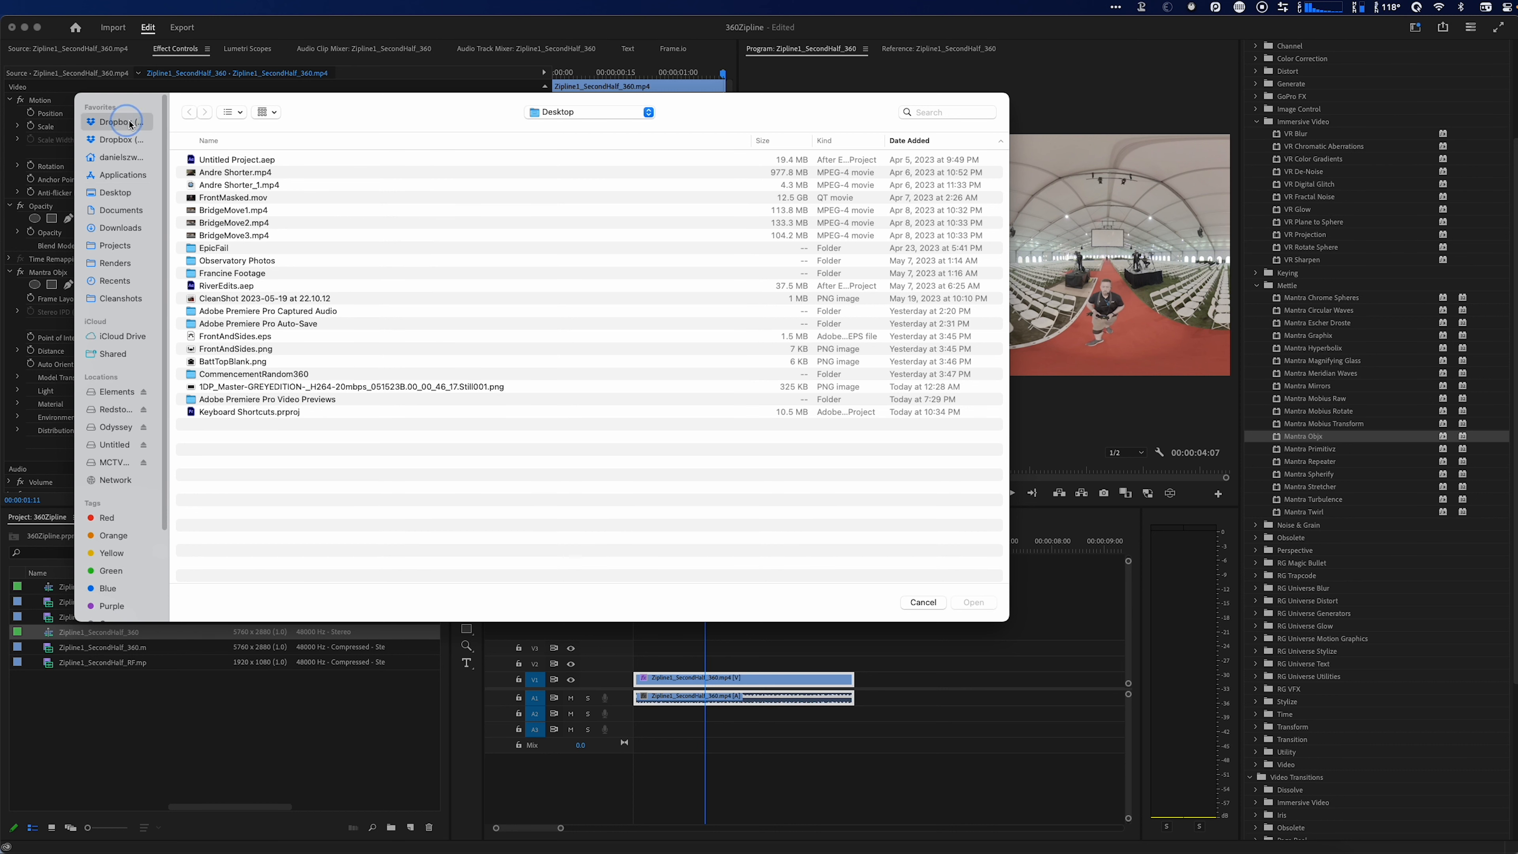
double_click(221, 236)
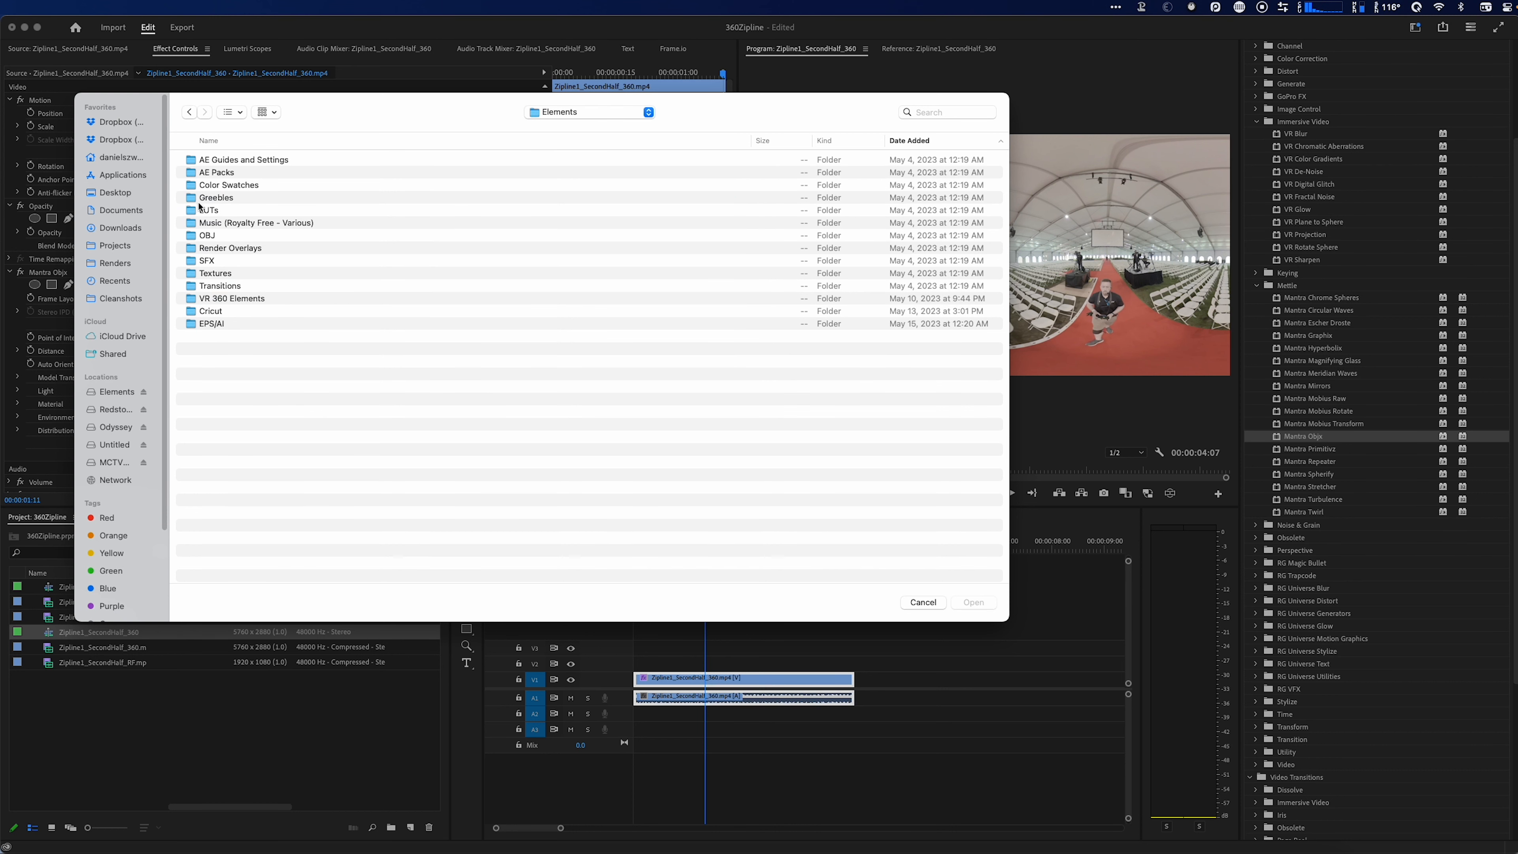
double_click(211, 236)
click(230, 174)
double_click(216, 160)
click(215, 173)
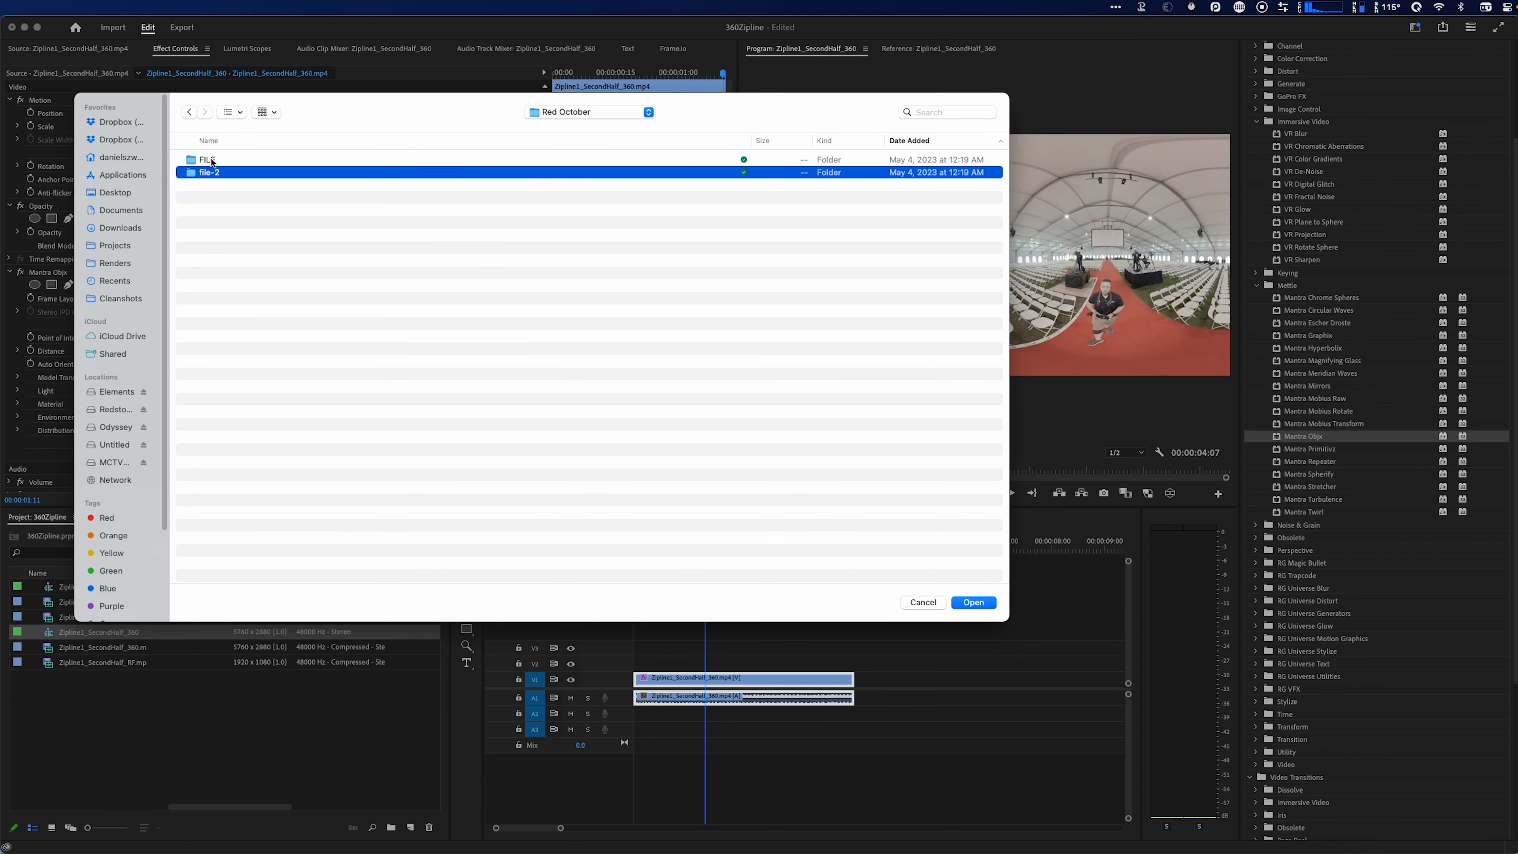
double_click(213, 160)
click(222, 173)
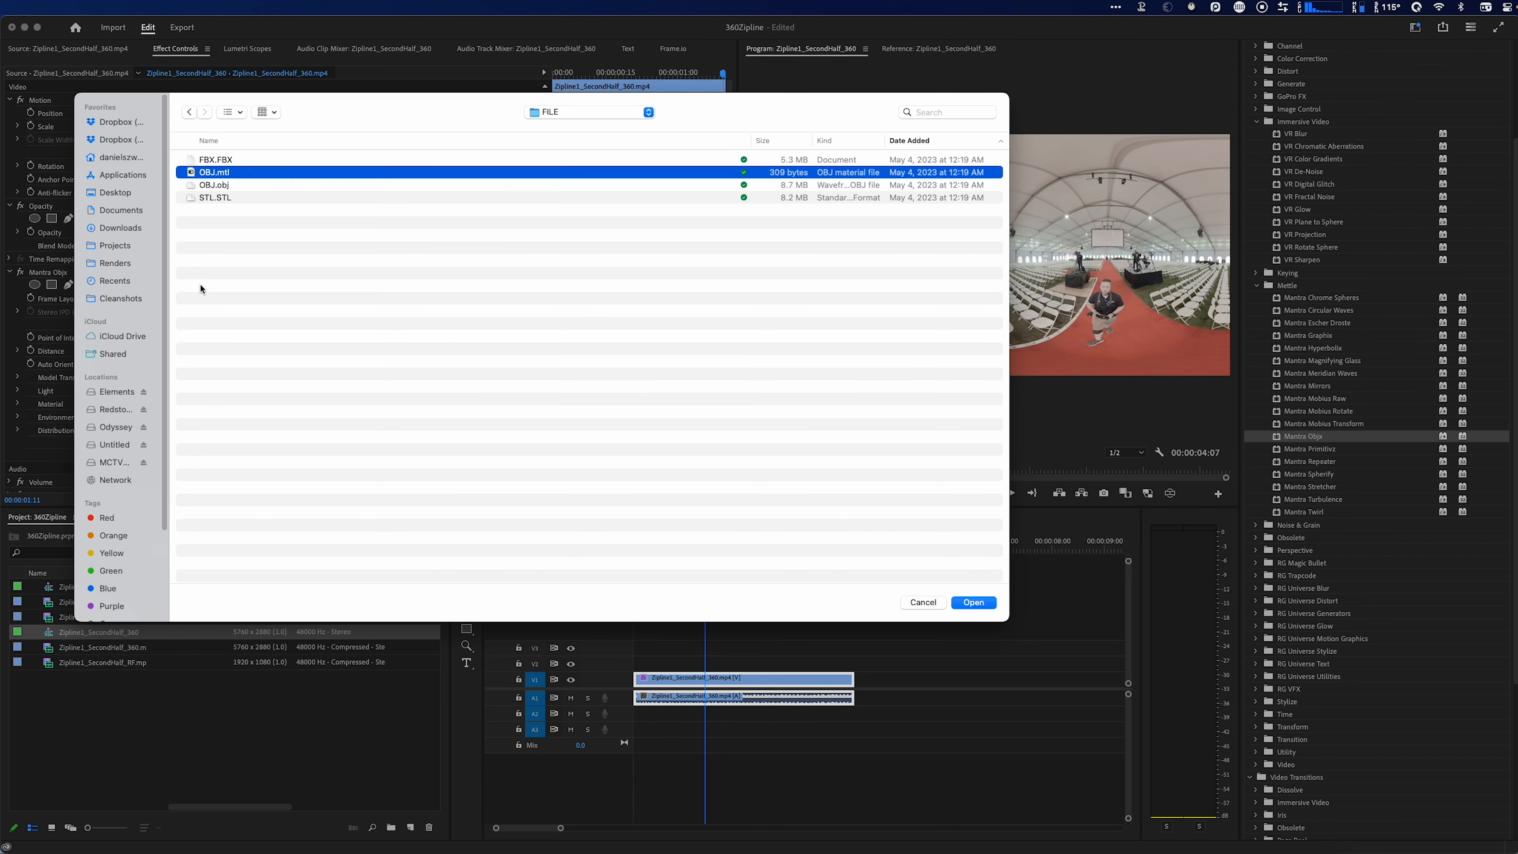
click(216, 185)
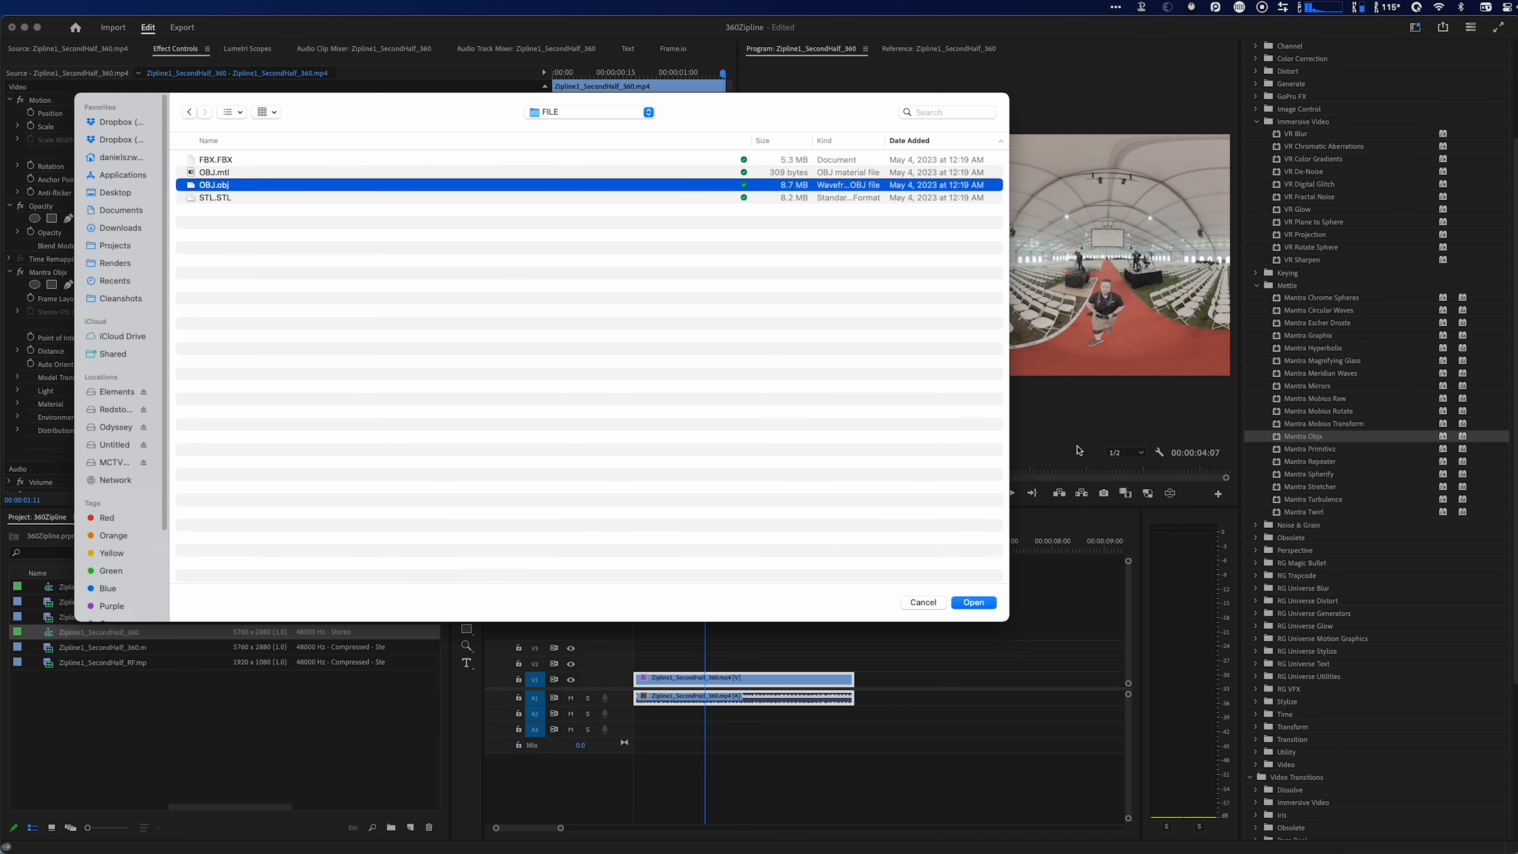
click(973, 603)
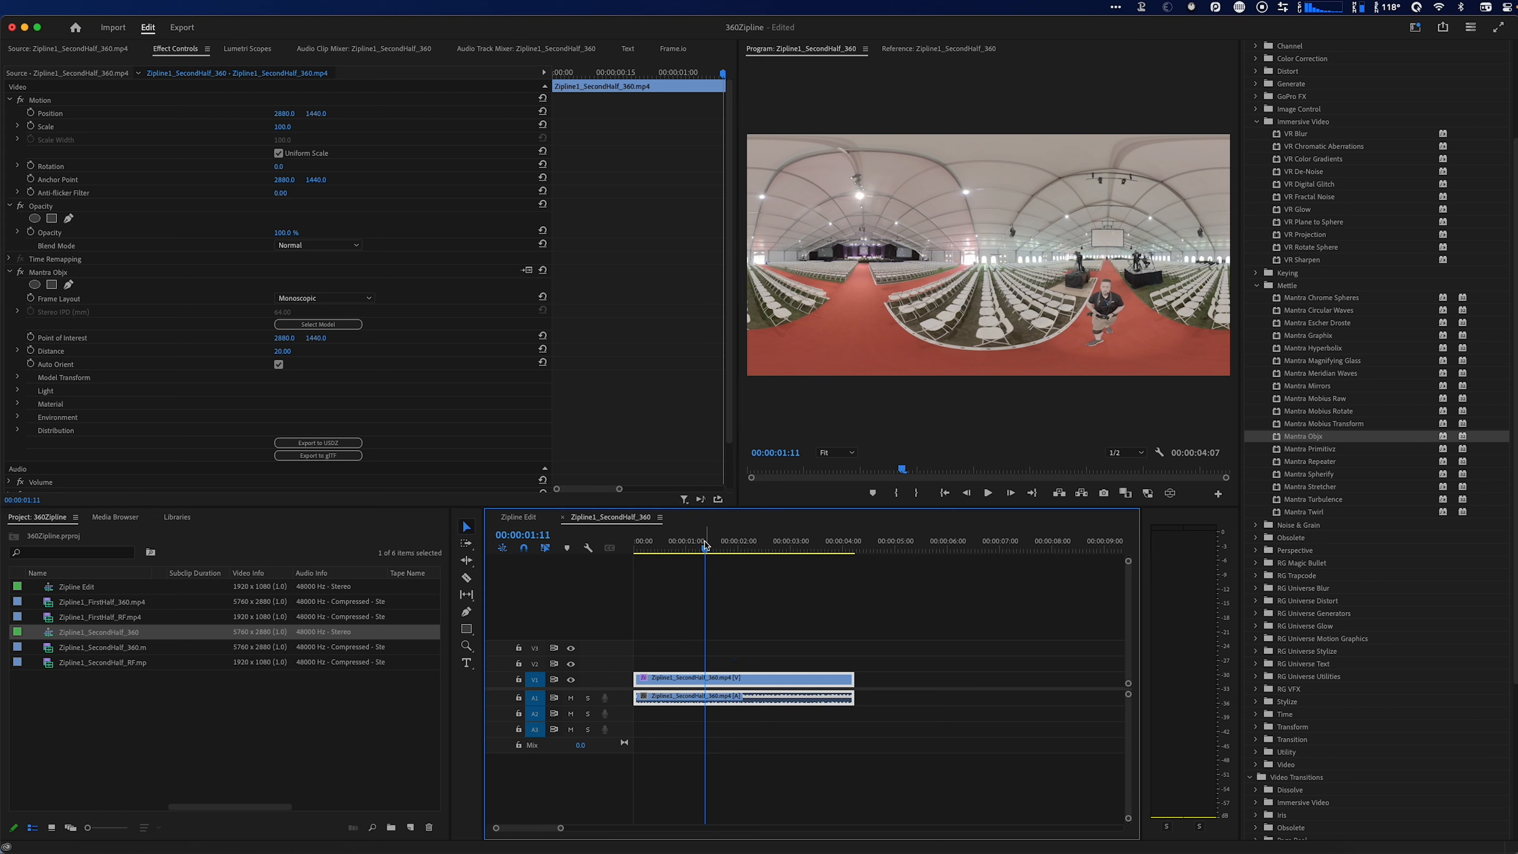
- At 00:00:01:29, set the model's Model Scale XYZ to 3334 and its Model Position to X -8171, Y 345 and Z -471
click(737, 550)
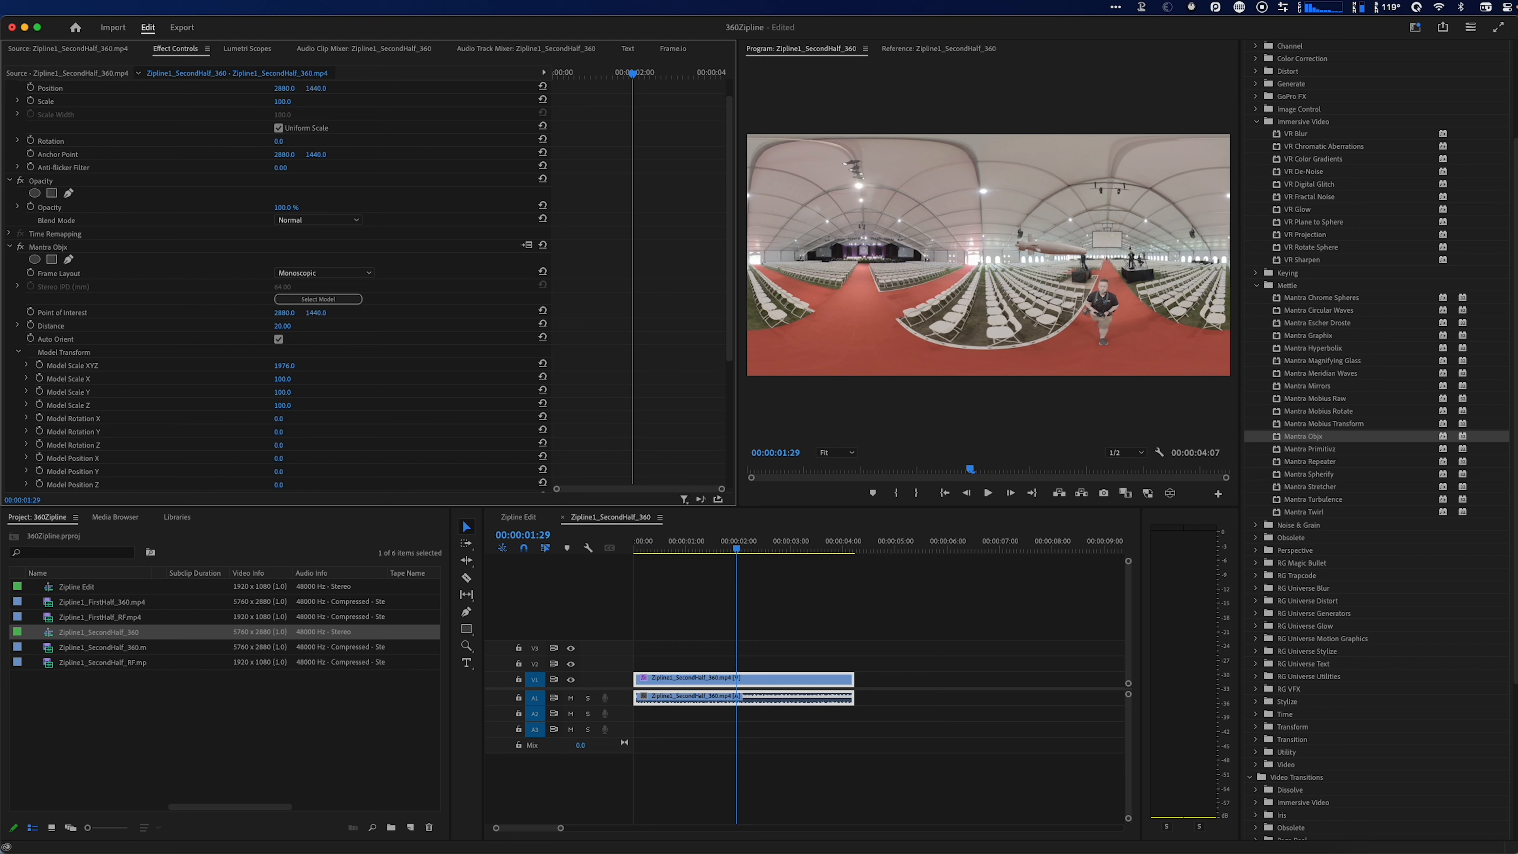
drag(287, 365, 292, 365)
scroll(201, 450, down, 5)
drag(278, 295, 269, 294)
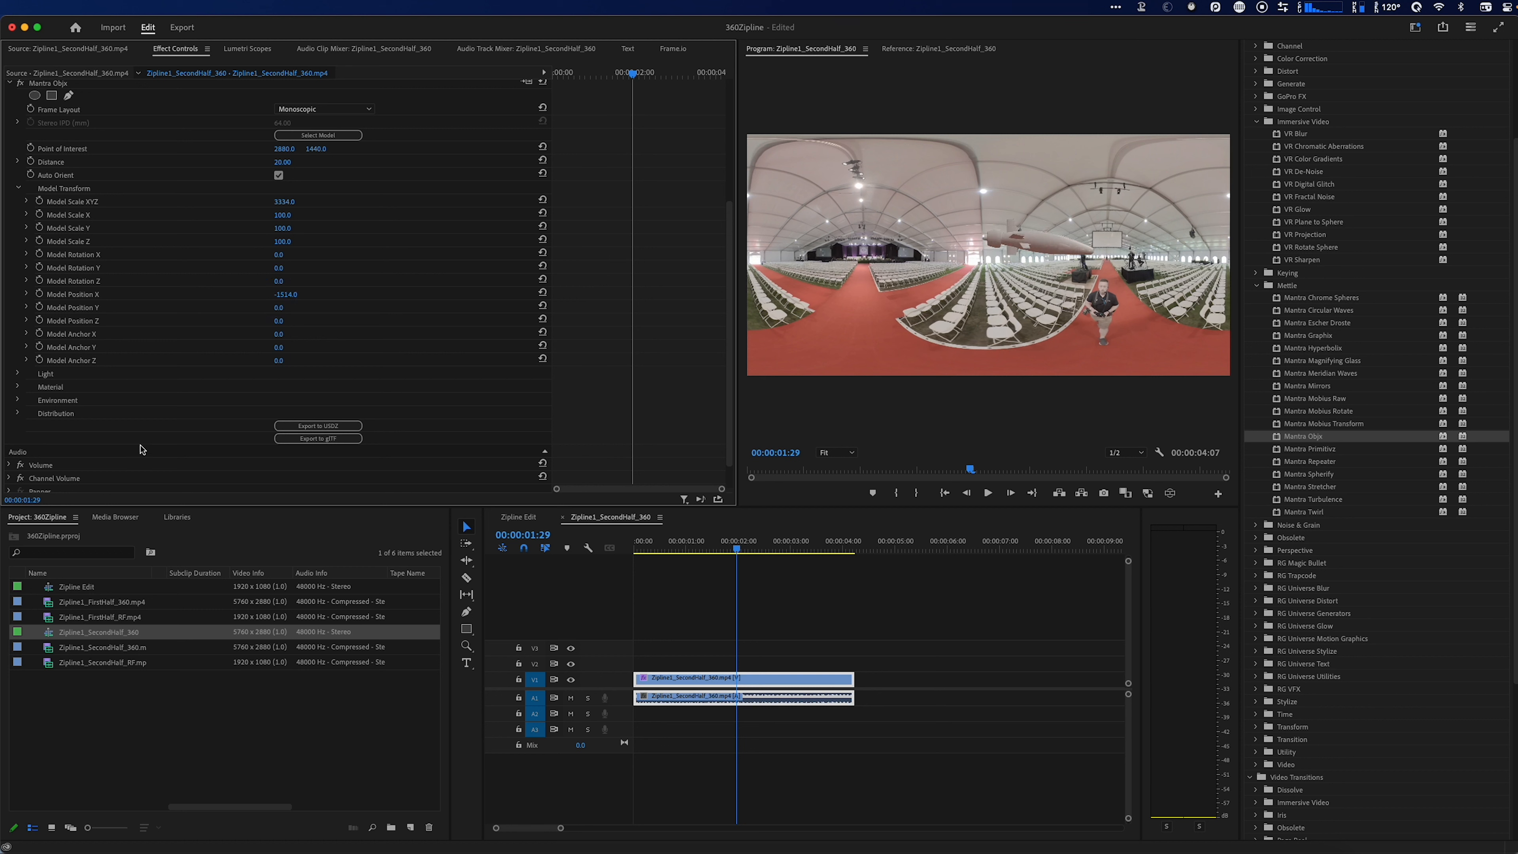
drag(289, 294, 173, 294)
drag(289, 294, 239, 294)
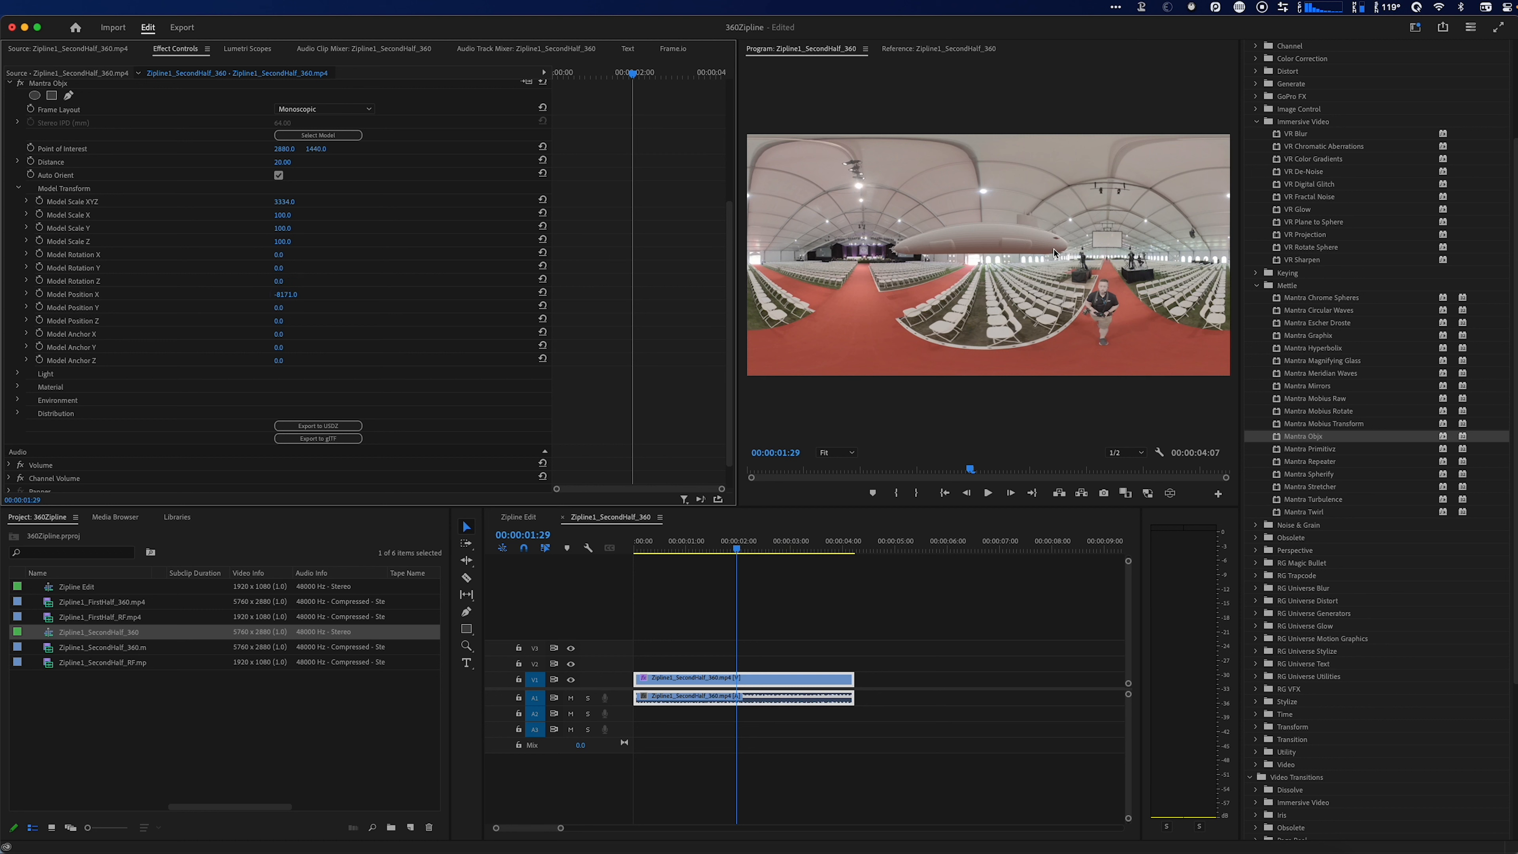
scroll(27, 160, up, 2)
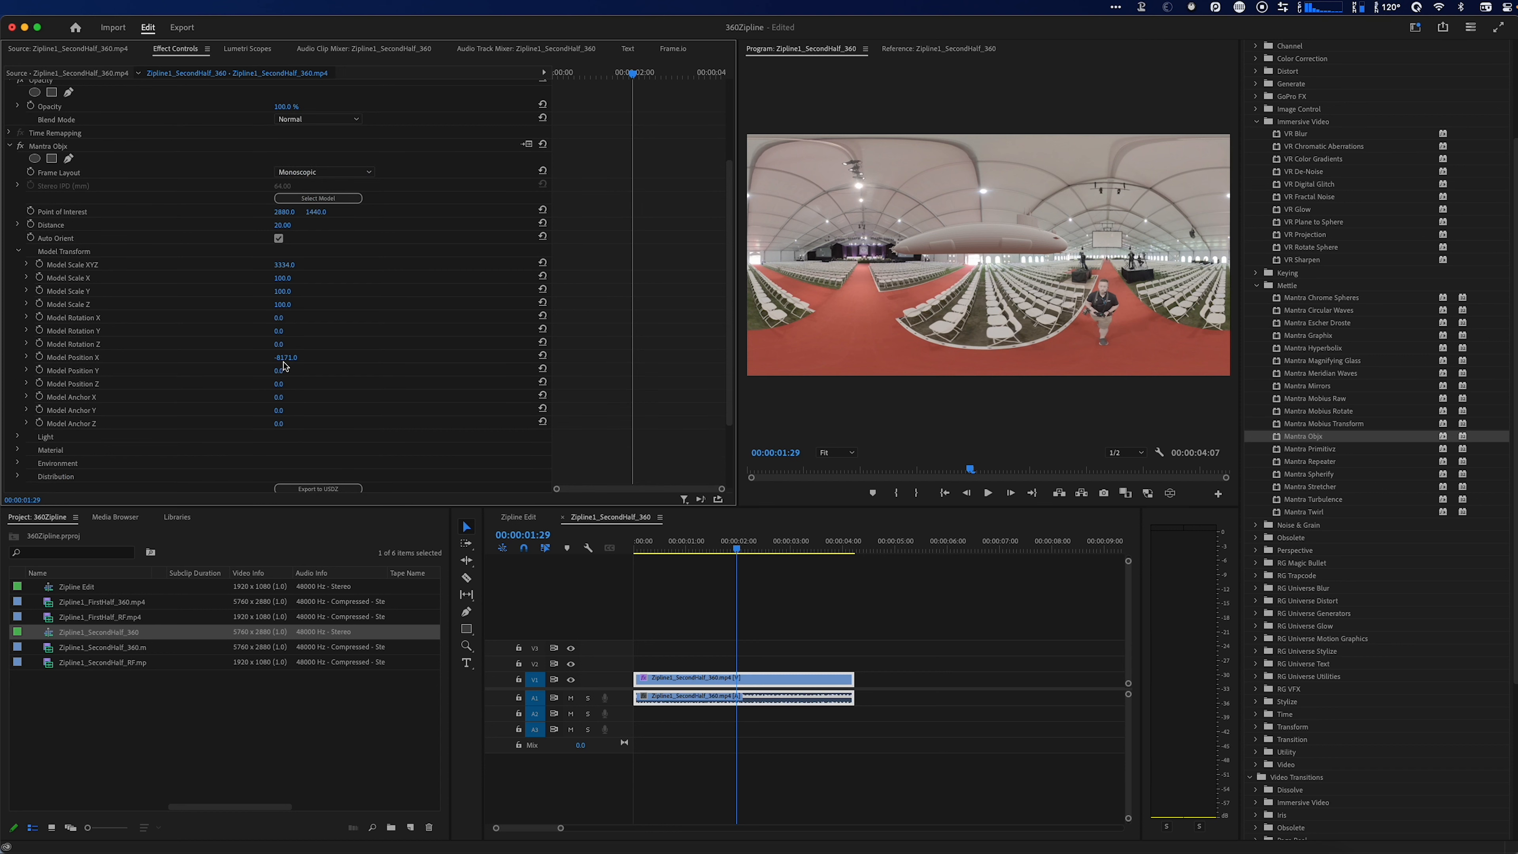
drag(279, 371, 306, 390)
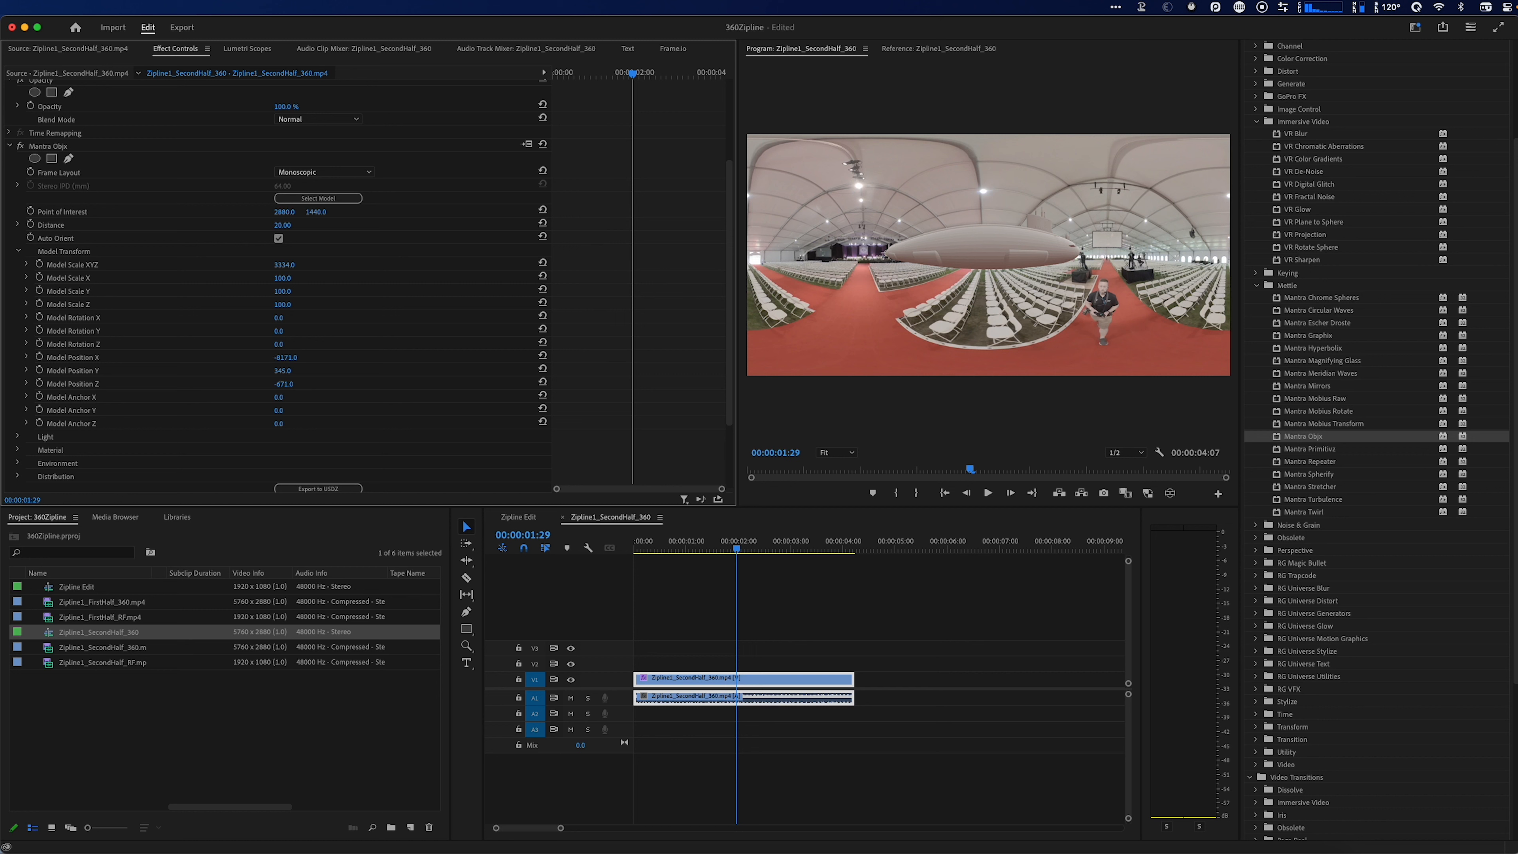
- Start keyframing the model's Model Scale Z at 00:00:01:29
click(39, 304)
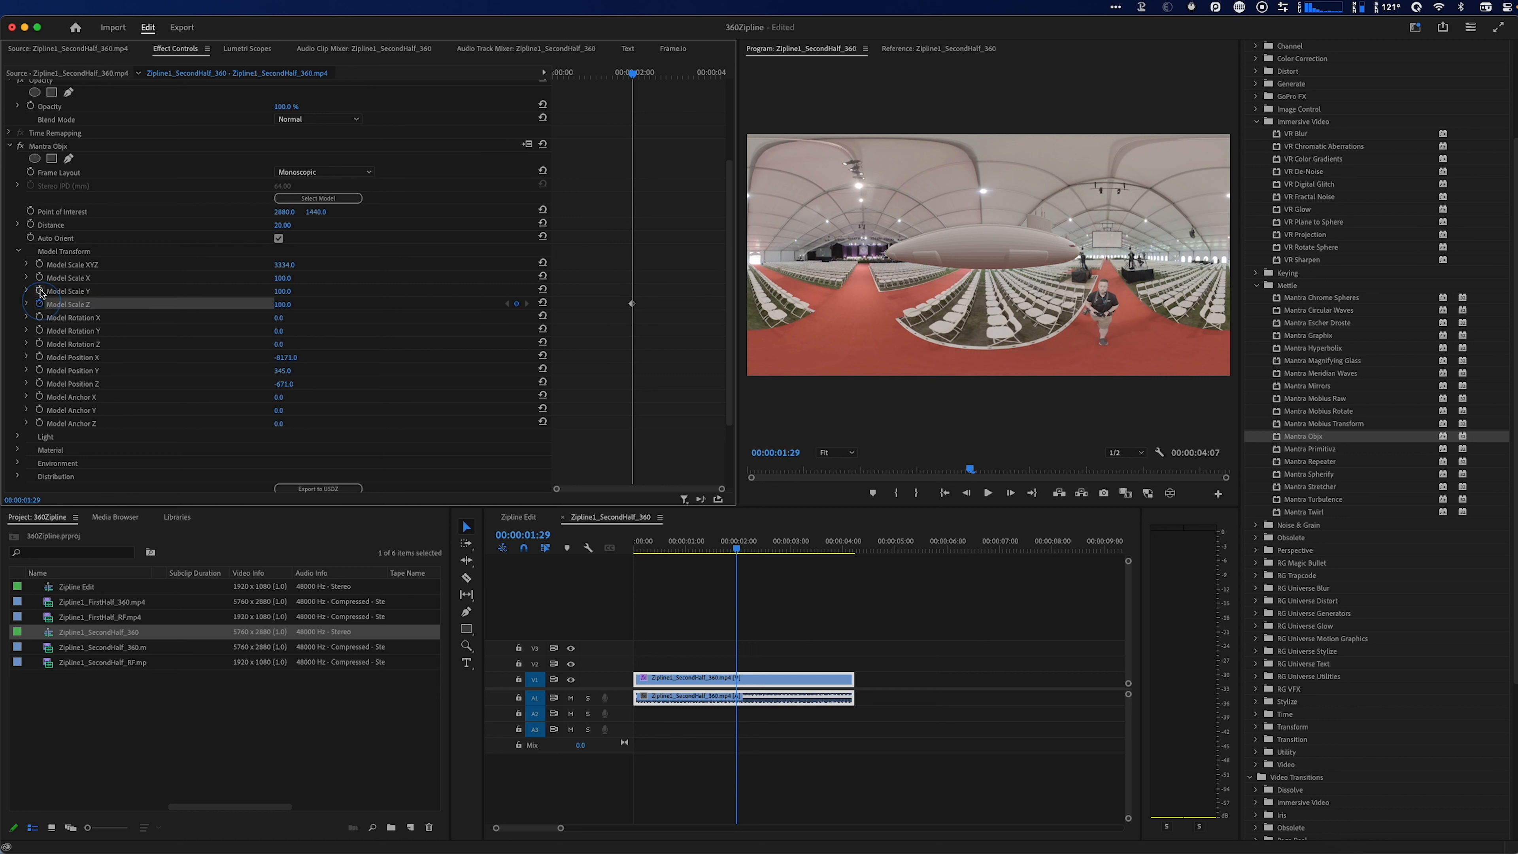